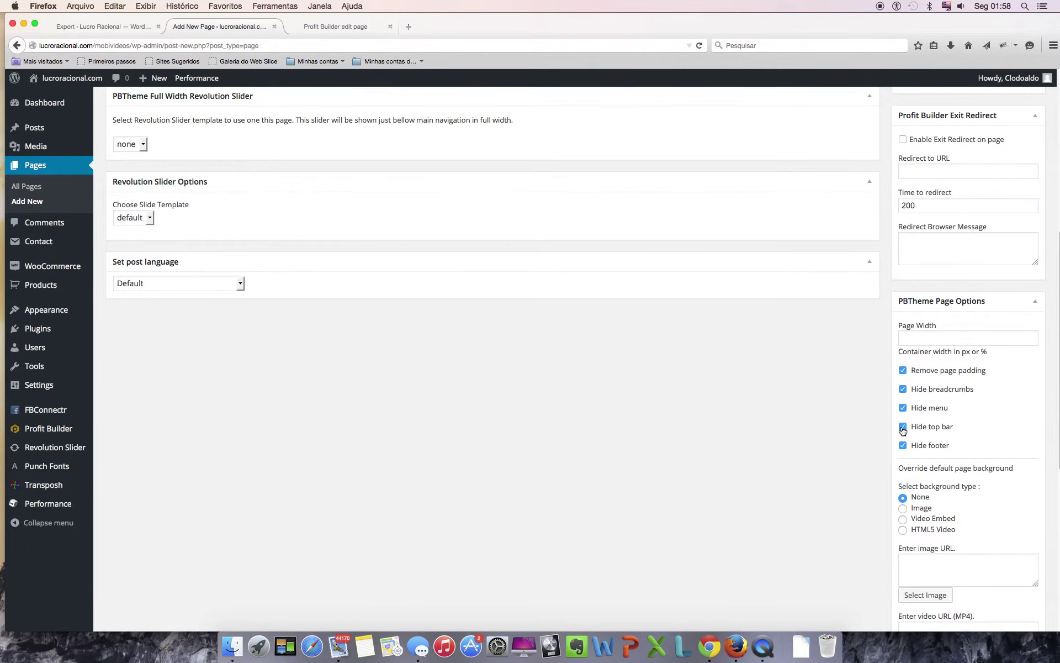
- Publish the Tets page with its current page options and open it in the Profit Builder editor
scroll(908, 426, up, 4)
scroll(903, 431, down, 4)
scroll(902, 431, down, 5)
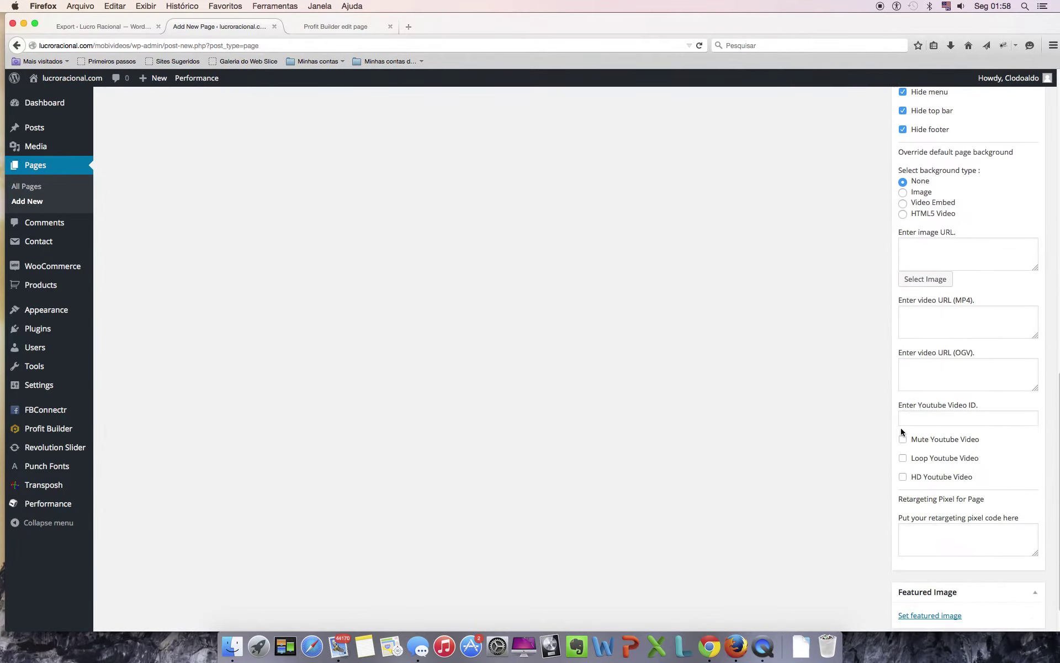
scroll(764, 420, up, 4)
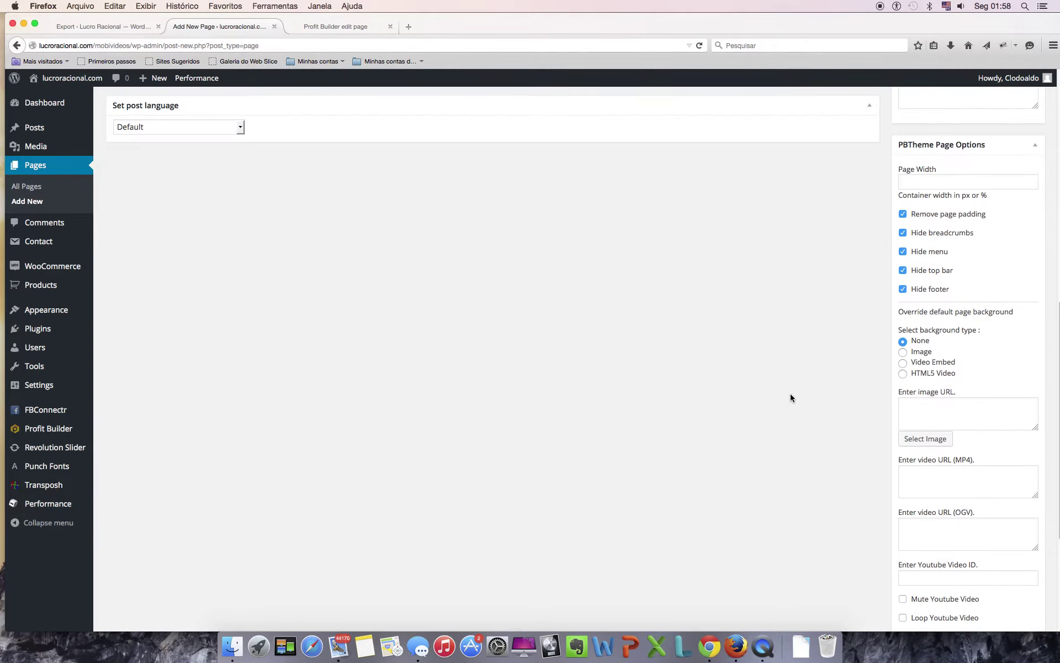
scroll(776, 390, up, 8)
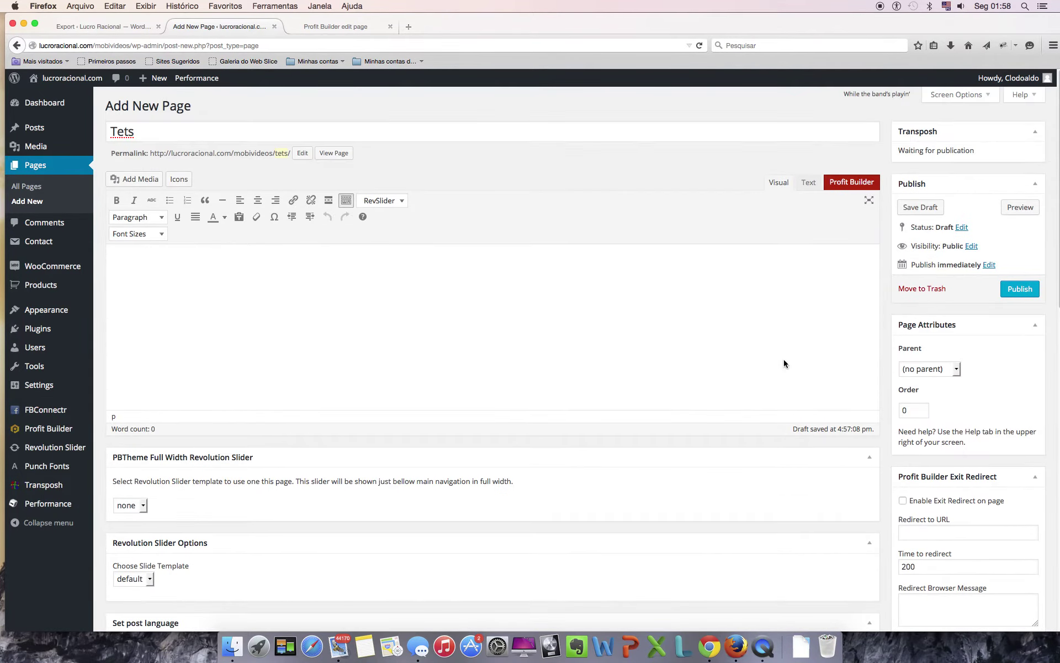
click(1019, 290)
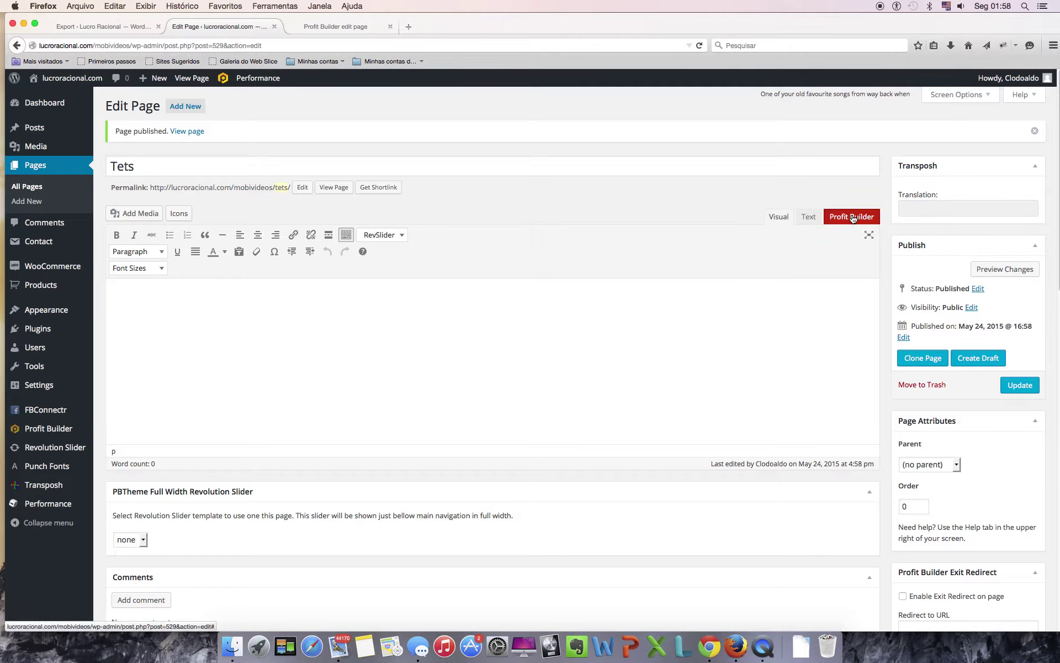
click(223, 83)
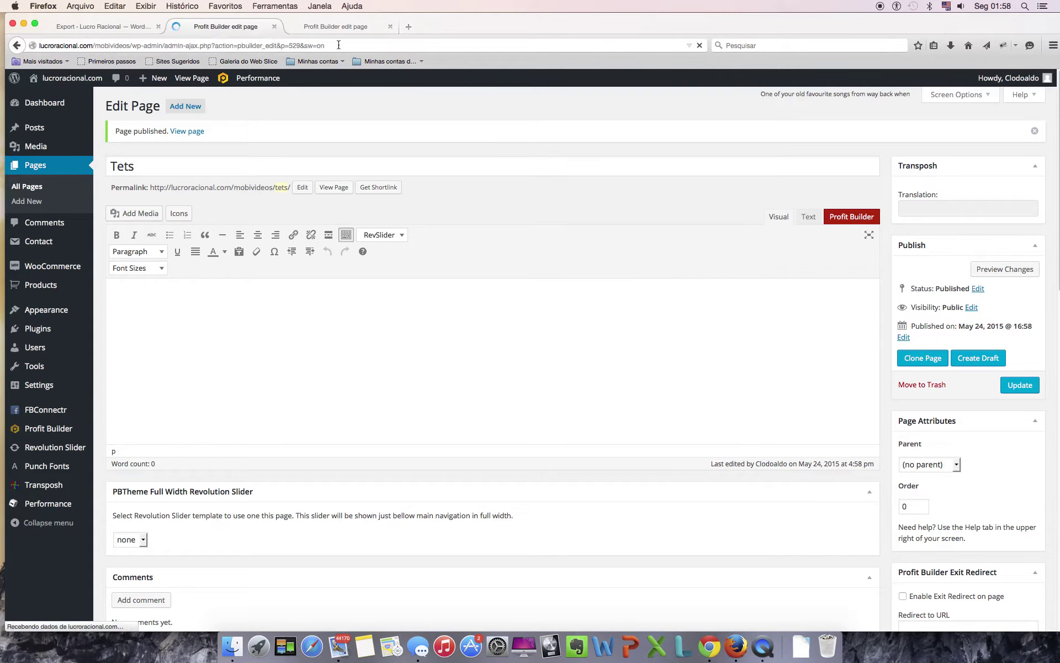
- Close the older Profit Builder tab holding the red template page, leaving that page without saving
click(327, 28)
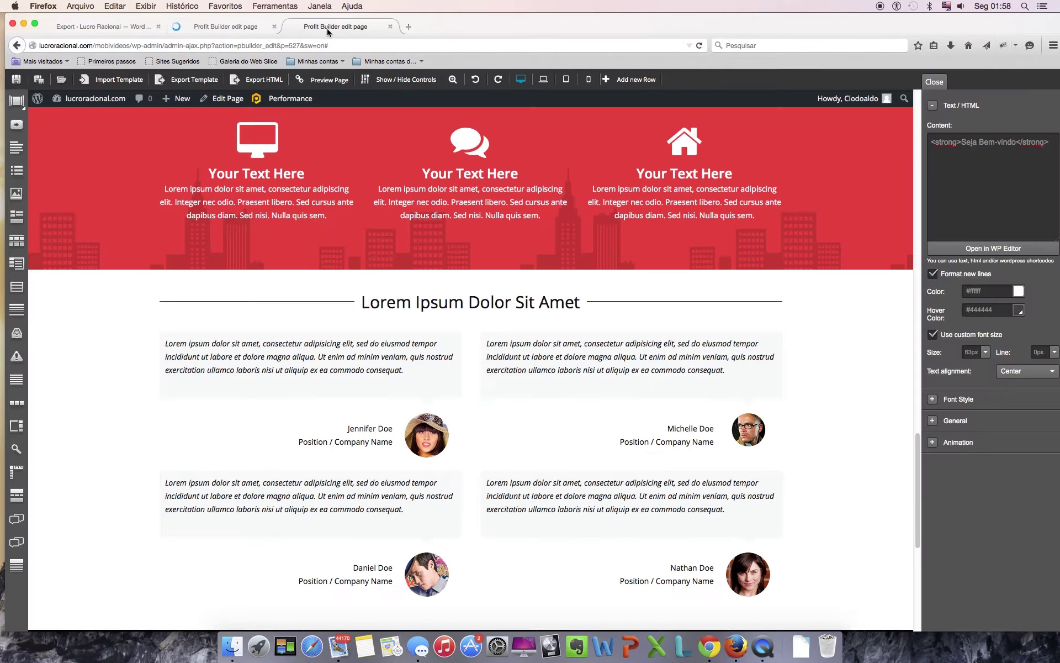
click(232, 26)
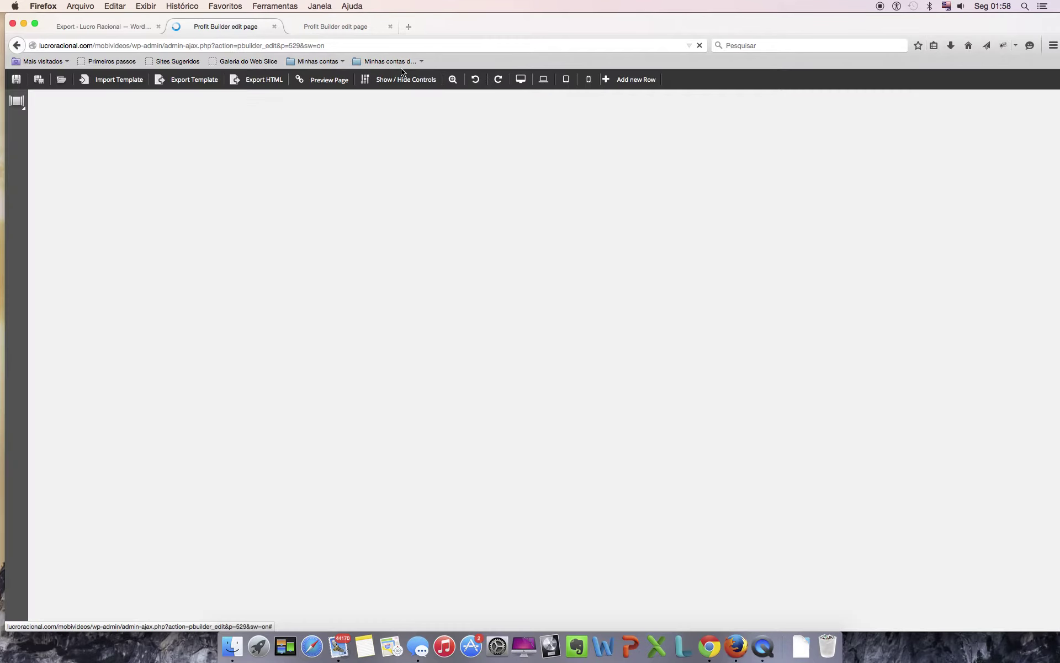
click(385, 30)
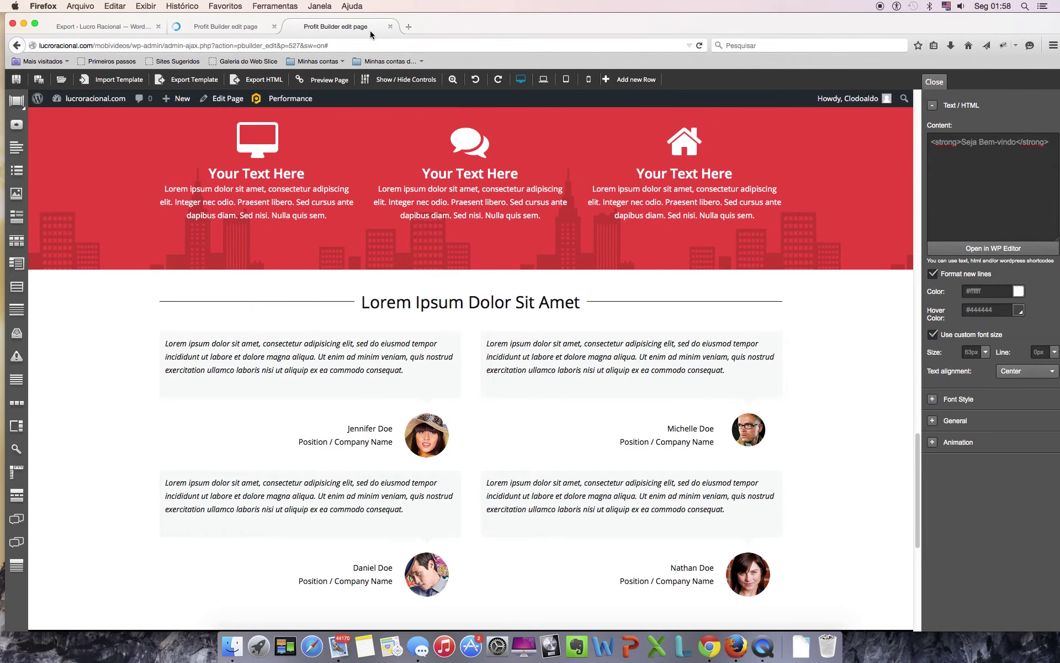
click(390, 26)
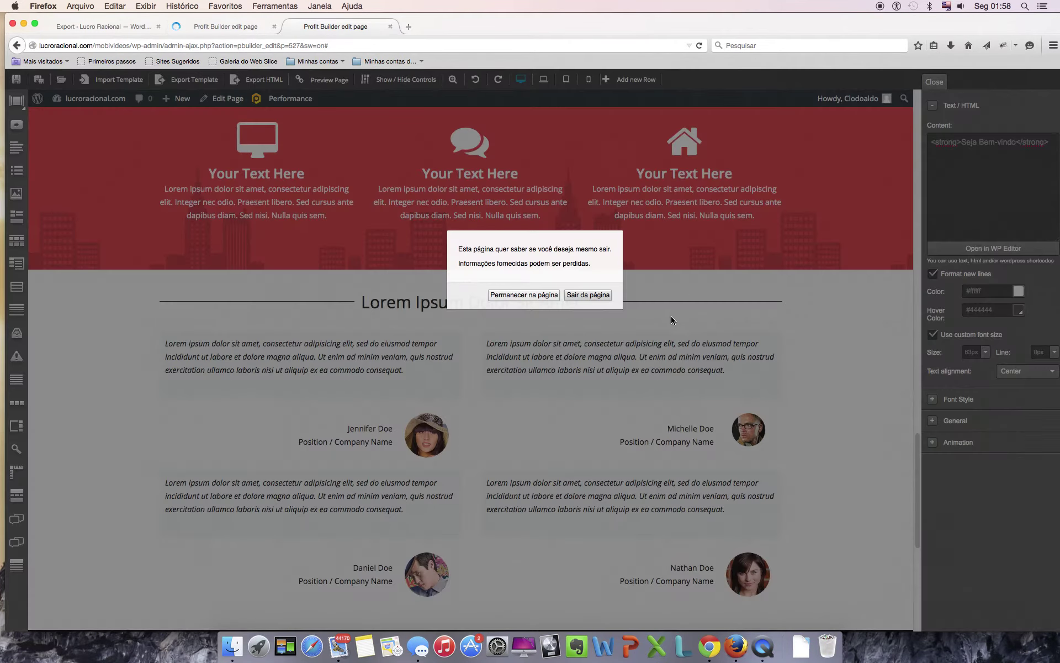
click(595, 297)
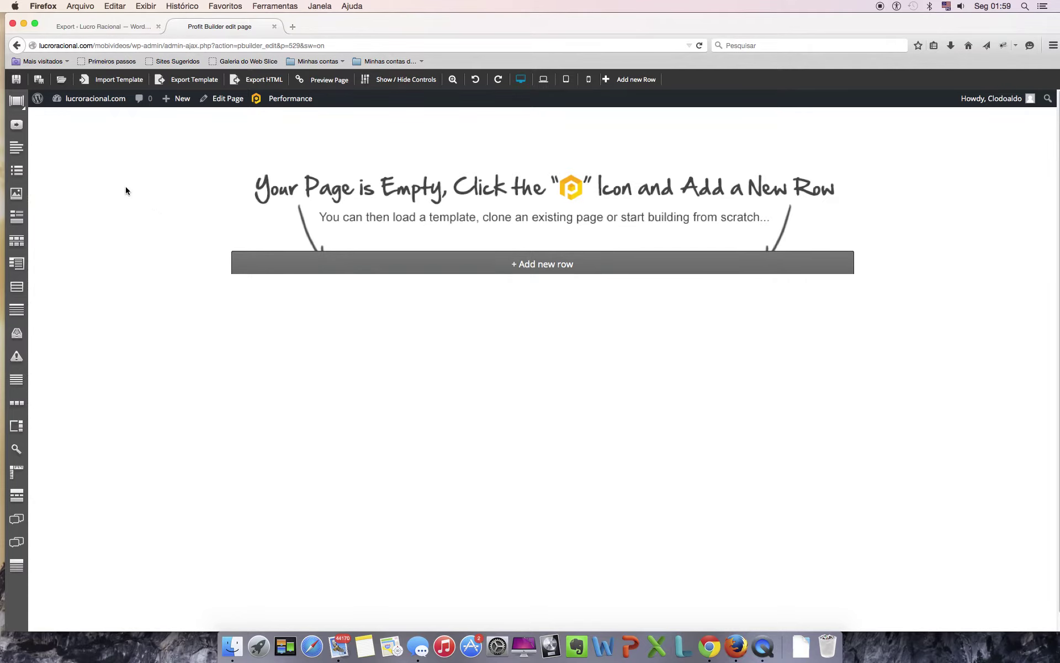
- Open the site's Dashboard in a new browser tab and place it before the Profit Builder editor tab
mouse_move(79, 104)
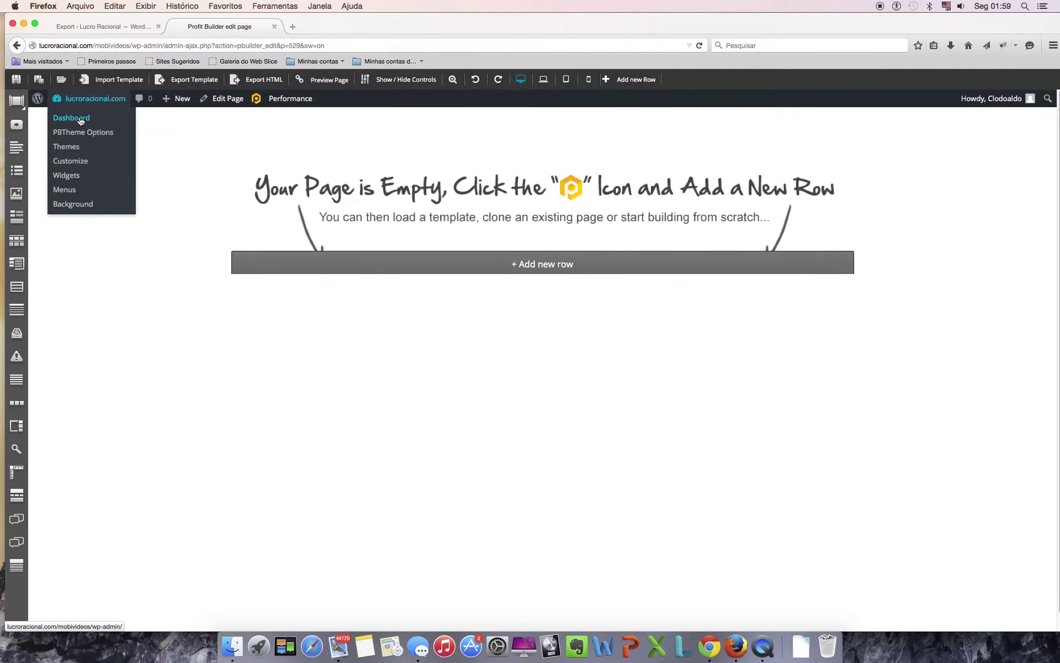
super+click(80, 120)
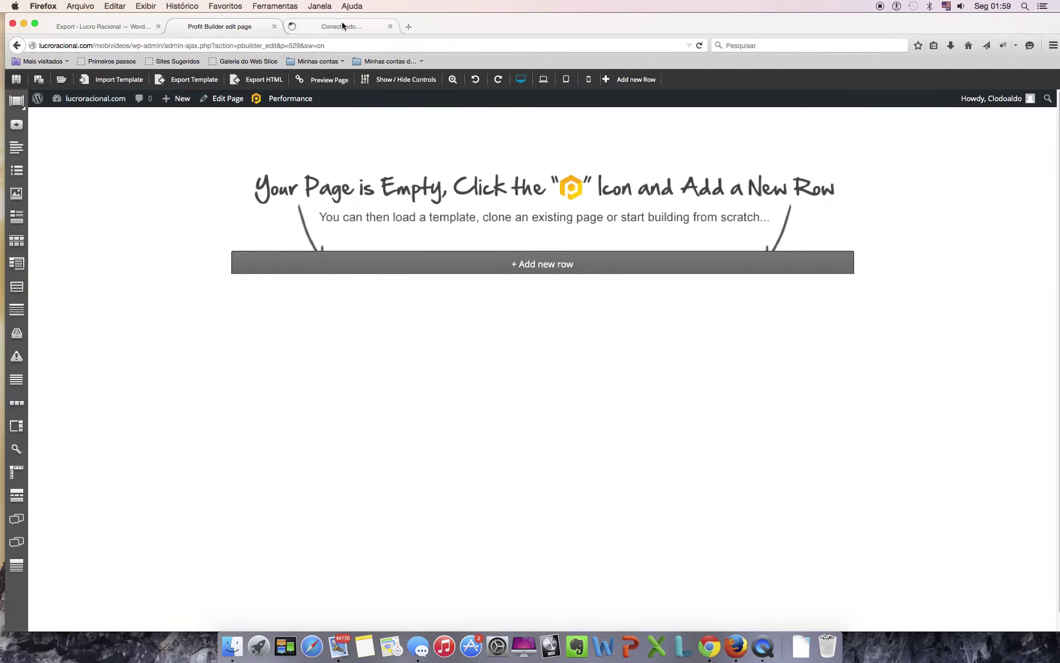
drag(342, 25, 244, 24)
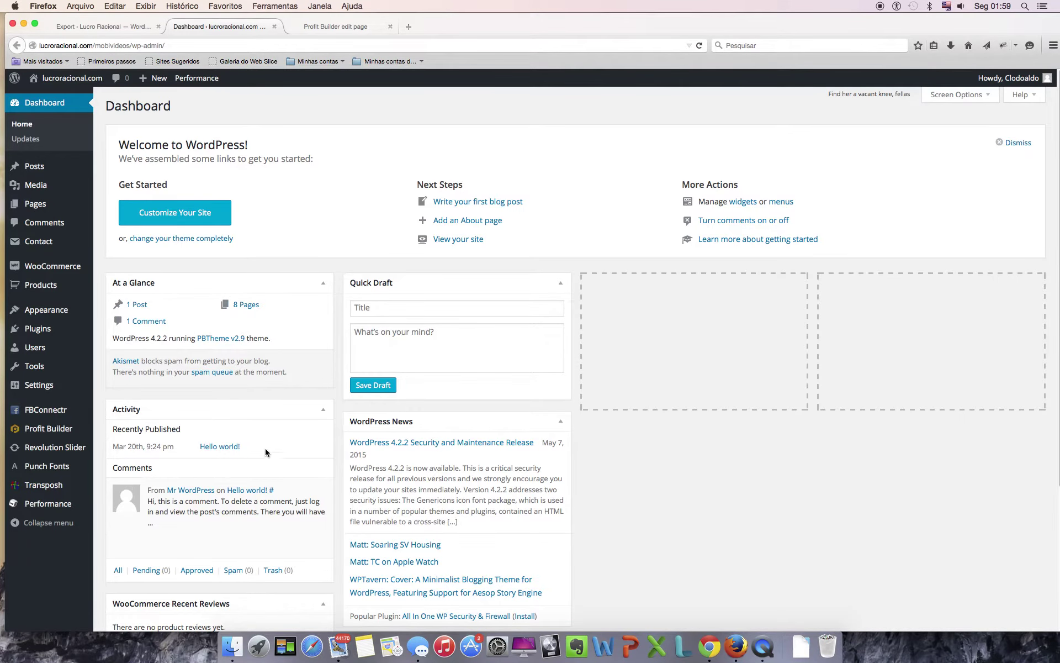
- In the empty page's Profit Builder editor, open the template loading options and browse the selectable templates
click(335, 26)
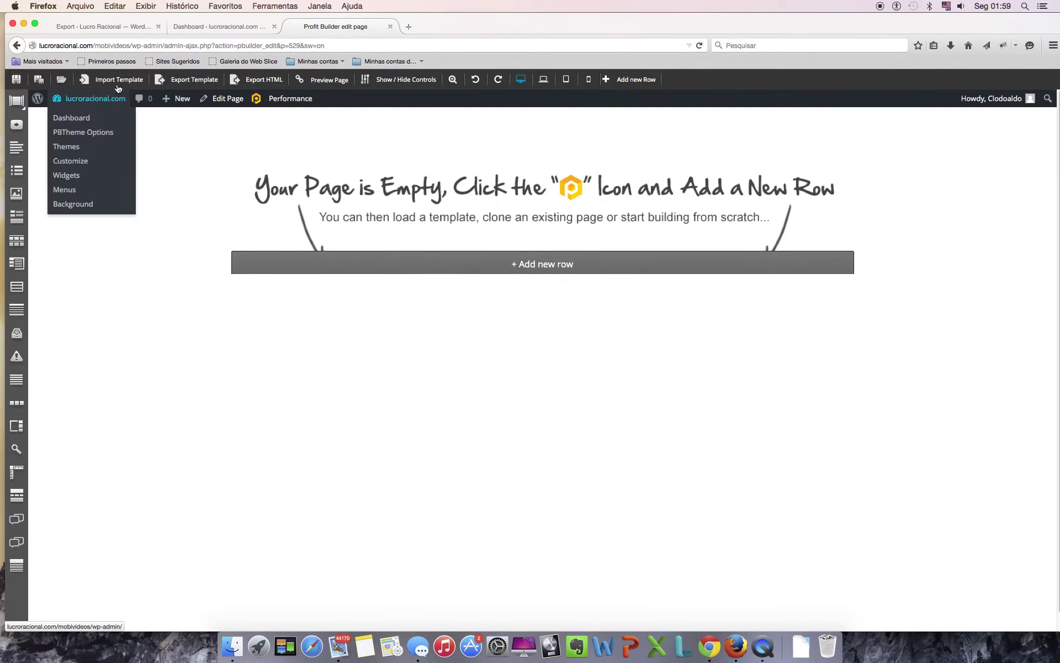
click(62, 80)
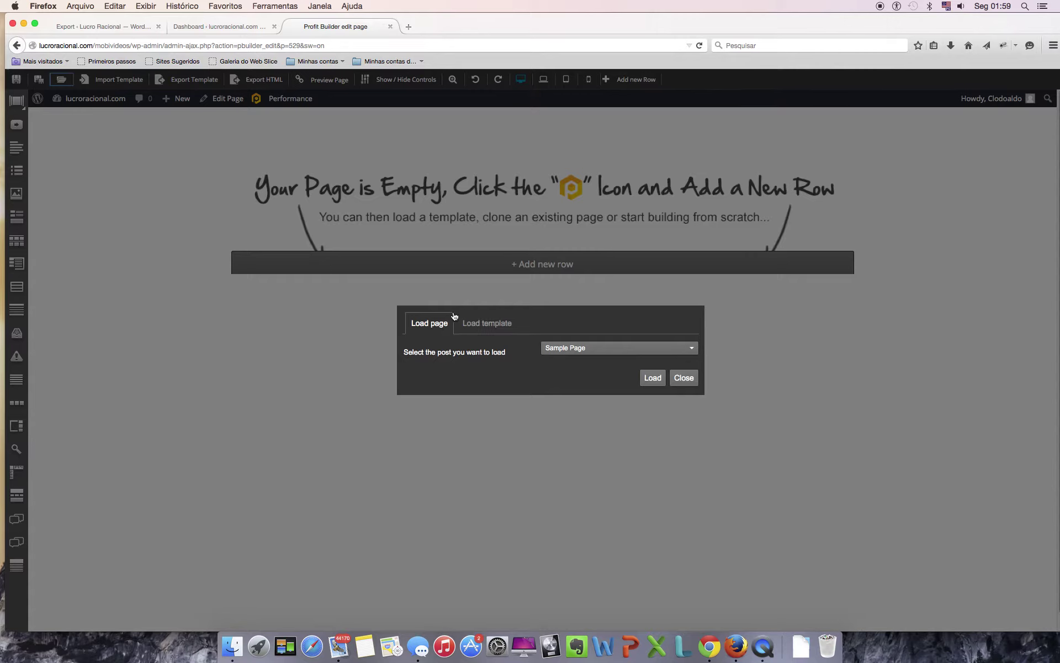
click(487, 323)
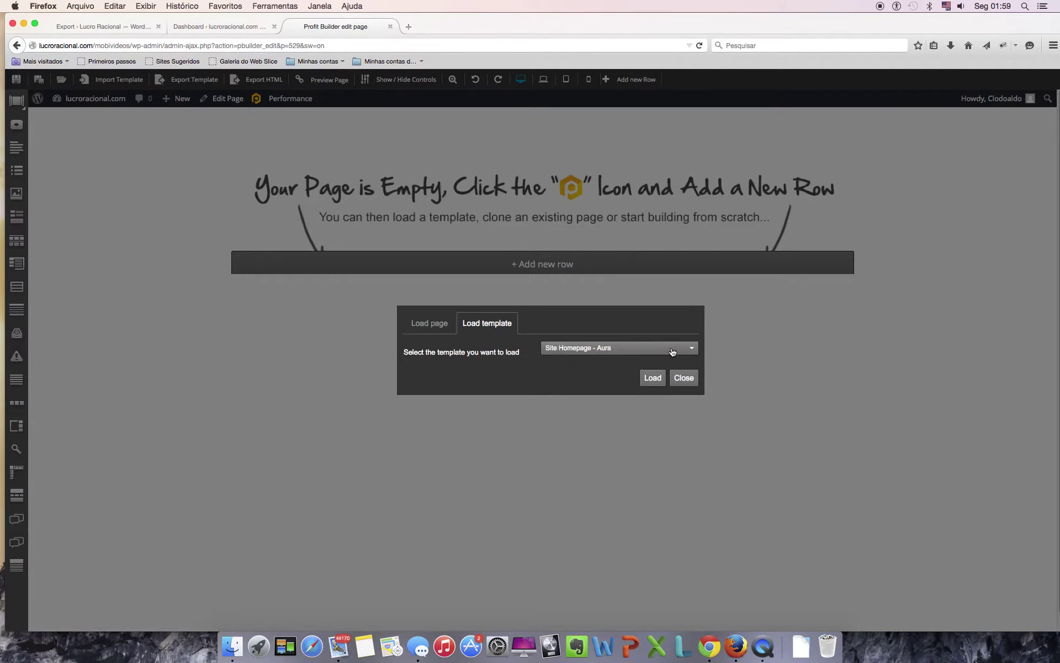
click(672, 352)
scroll(627, 442, down, 5)
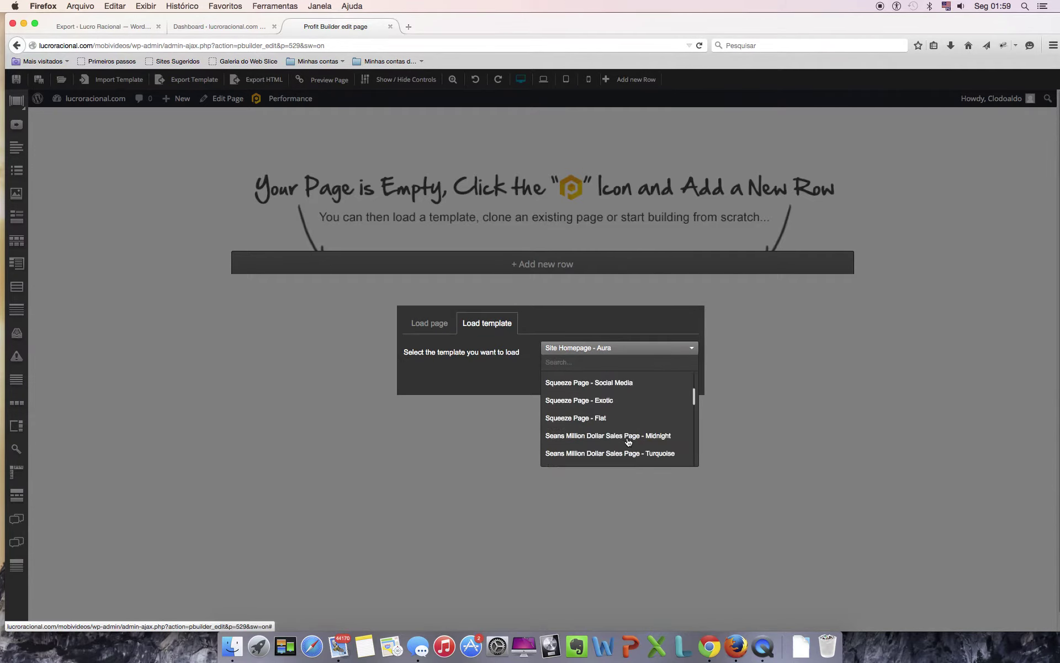
scroll(627, 442, down, 5)
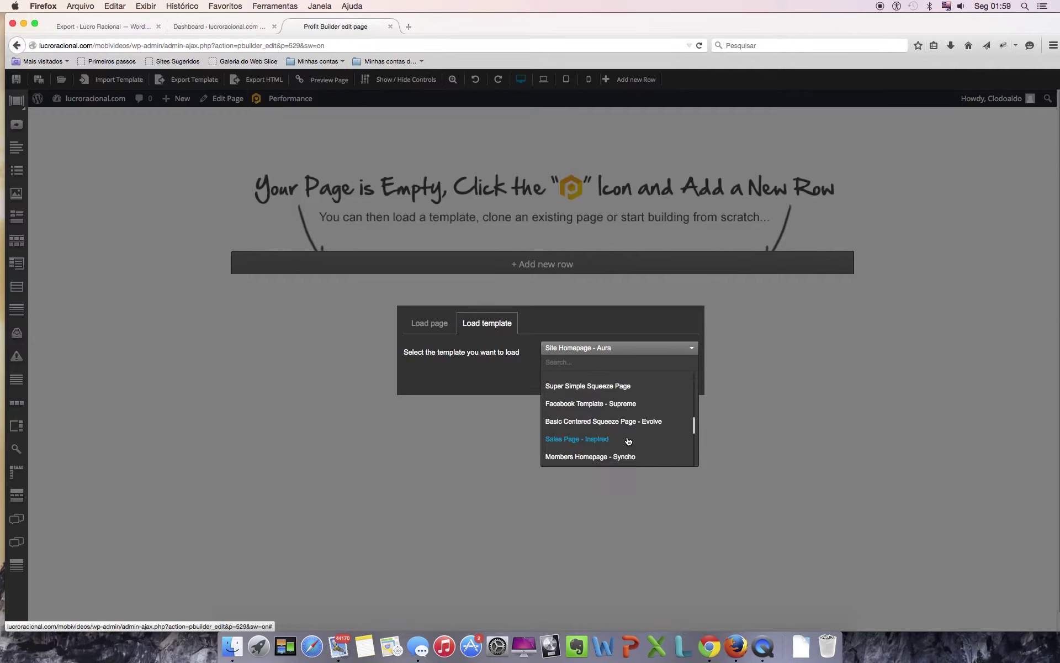
scroll(627, 440, up, 10)
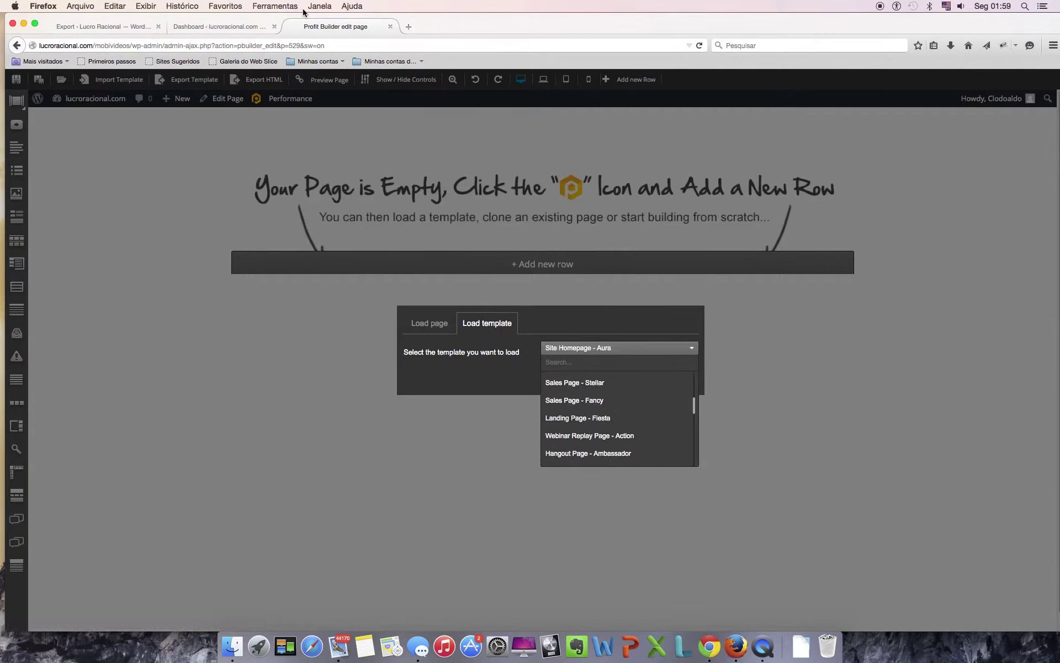
- Open Profit Builder's Templates Management from the dashboard and examine the template previews across its page categories
click(227, 26)
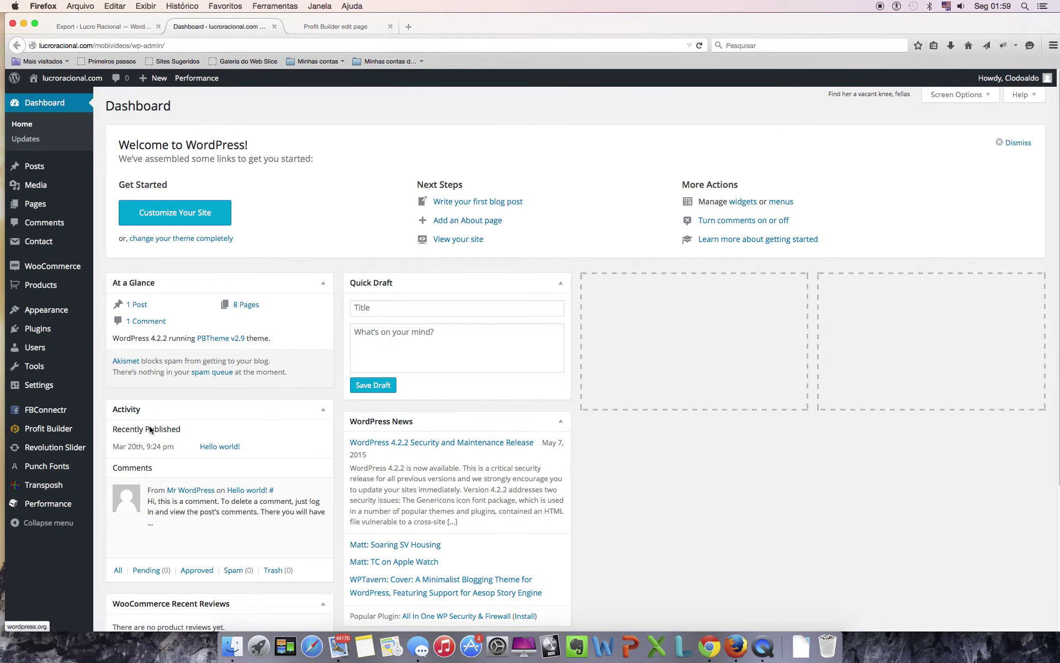
click(49, 428)
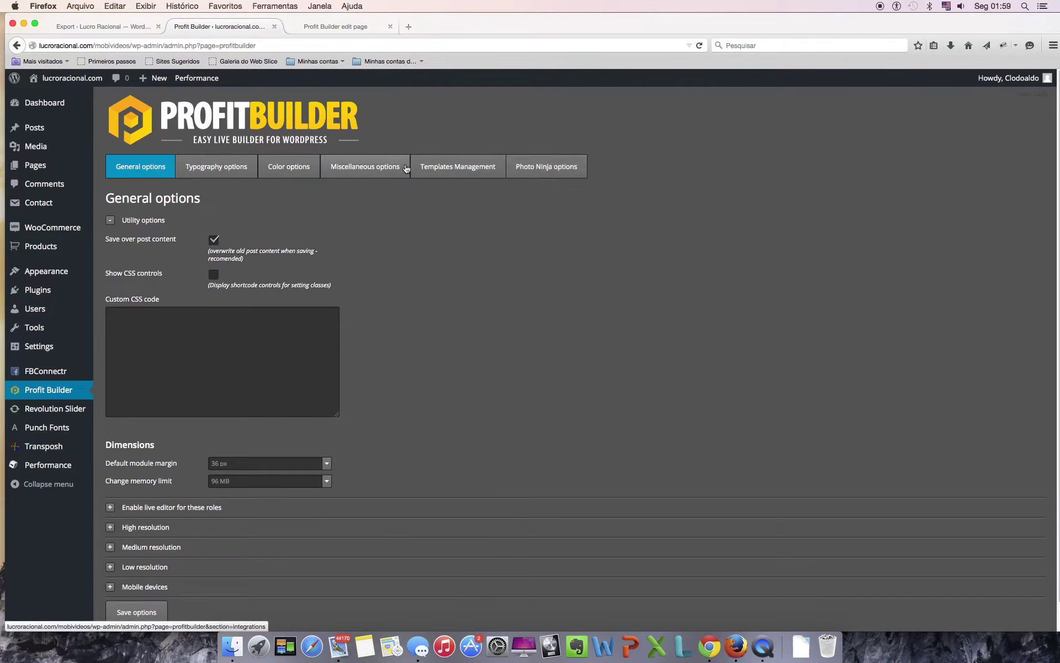
click(448, 167)
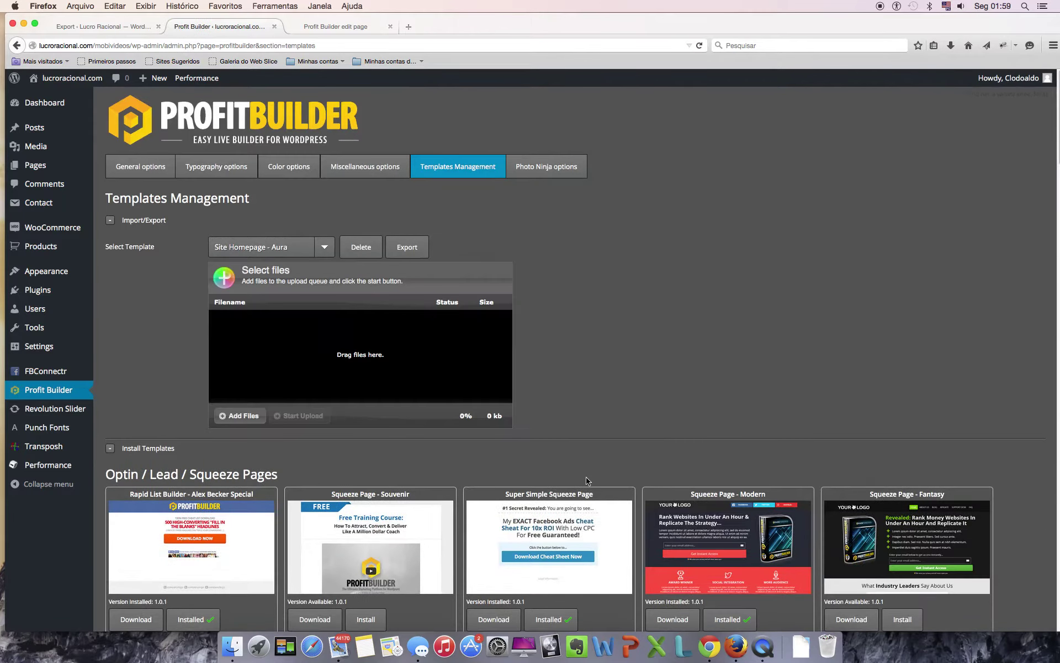
scroll(587, 484, down, 5)
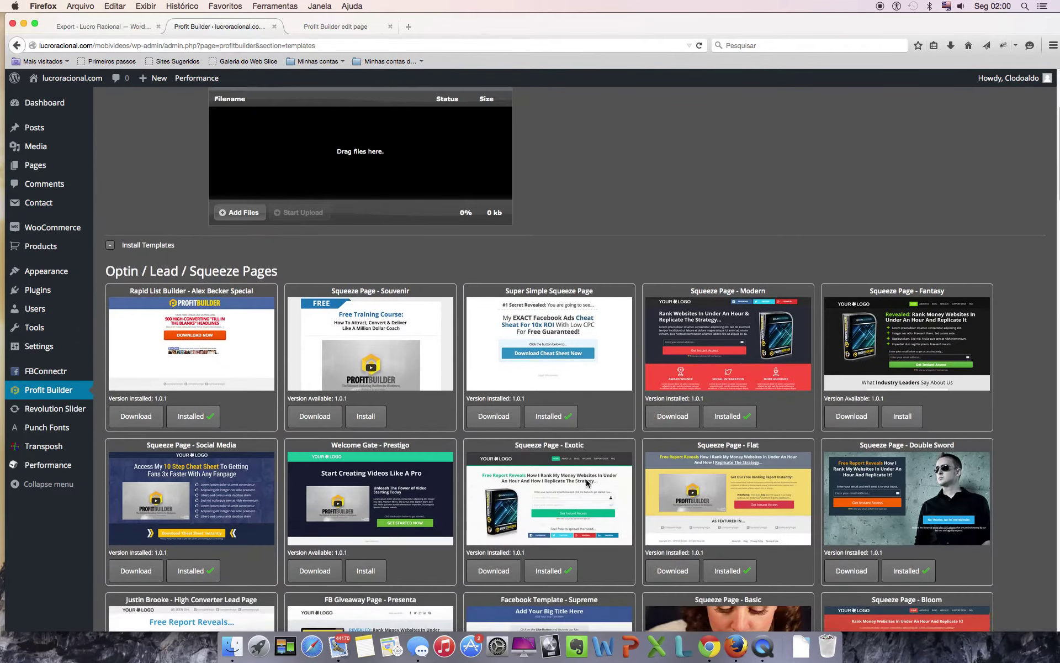
scroll(587, 483, down, 3)
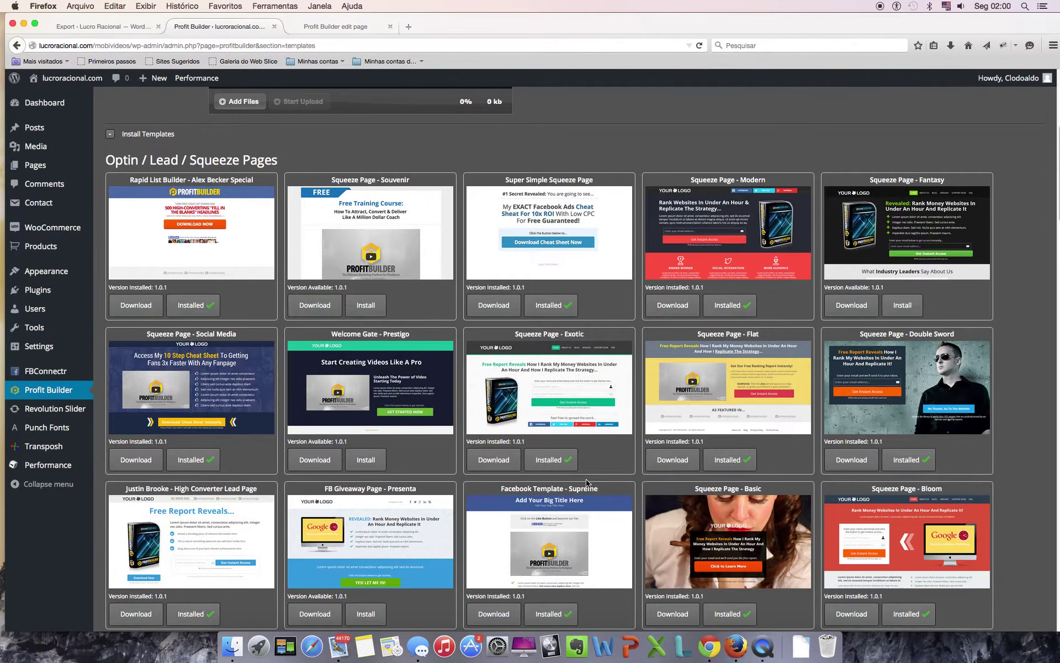
scroll(587, 483, down, 4)
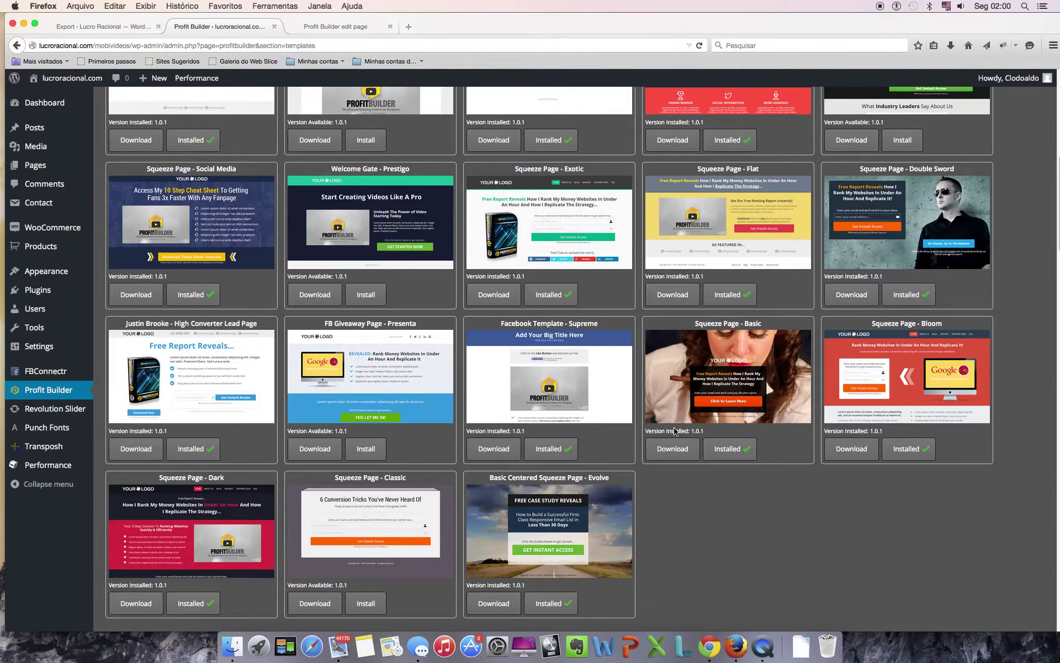
scroll(674, 431, down, 11)
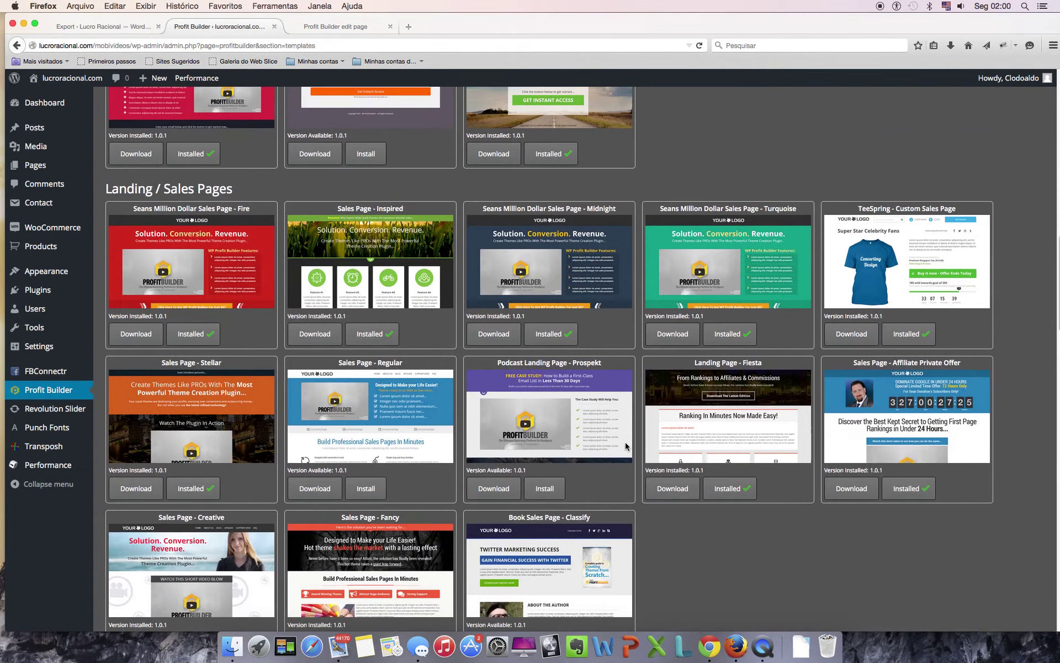
scroll(510, 478, down, 5)
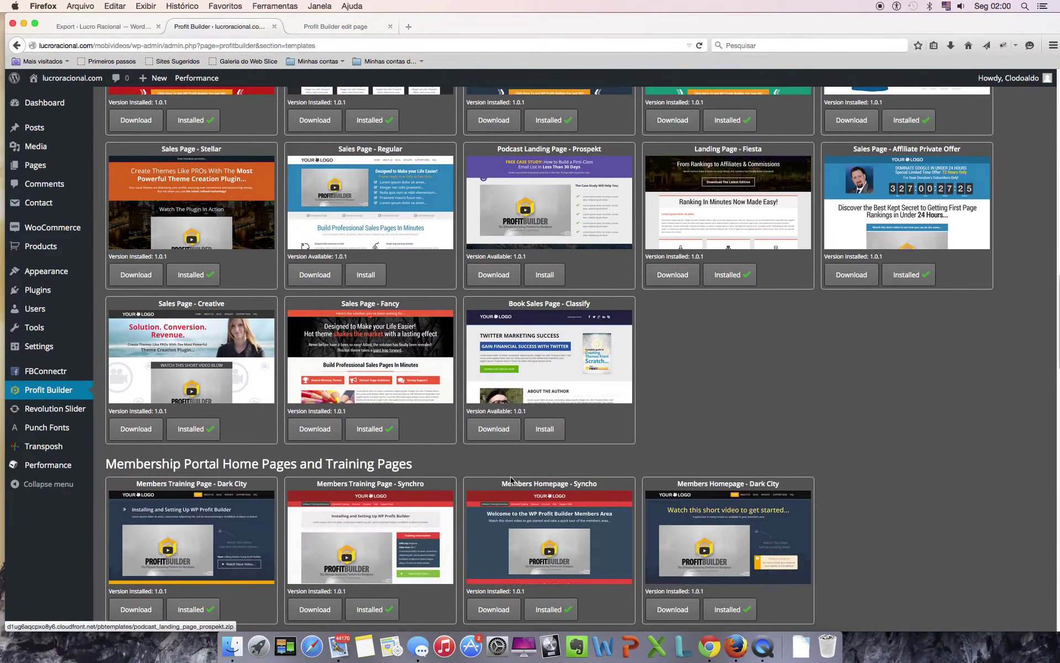
scroll(508, 478, down, 17)
scroll(456, 548, up, 4)
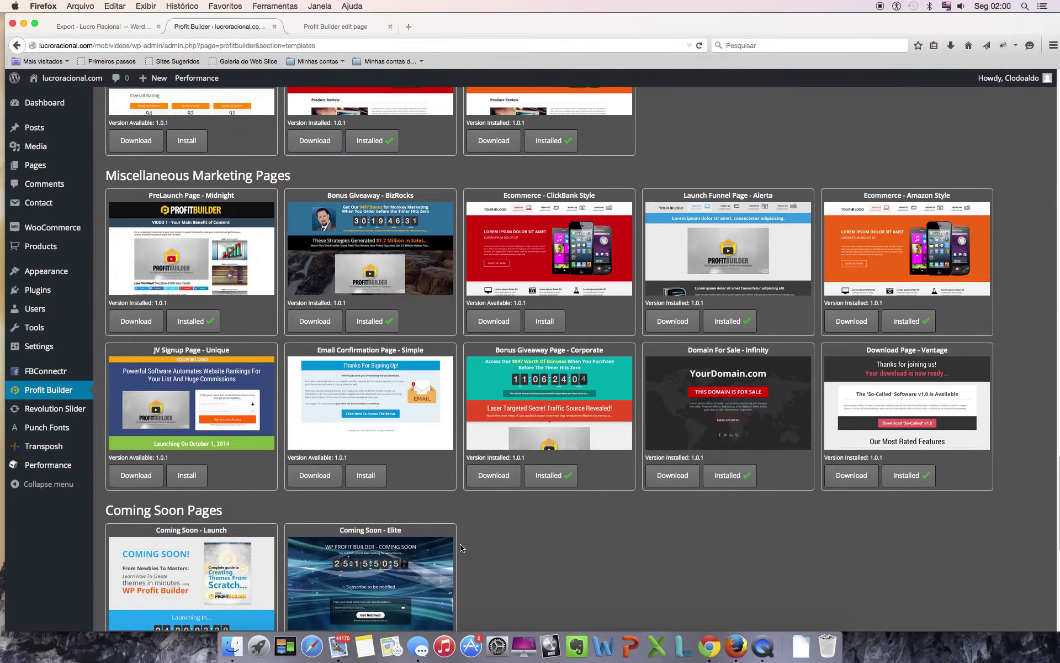
- Return to the page editor and review the template names available for loading, ending back at Site Homepage - Aura
click(323, 26)
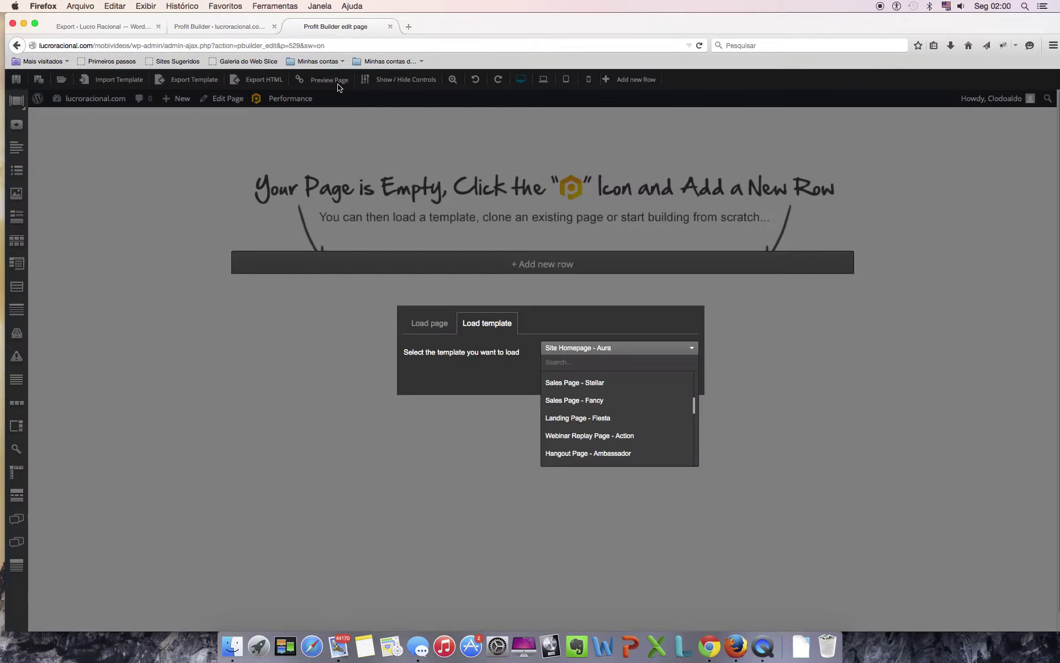
scroll(613, 434, down, 5)
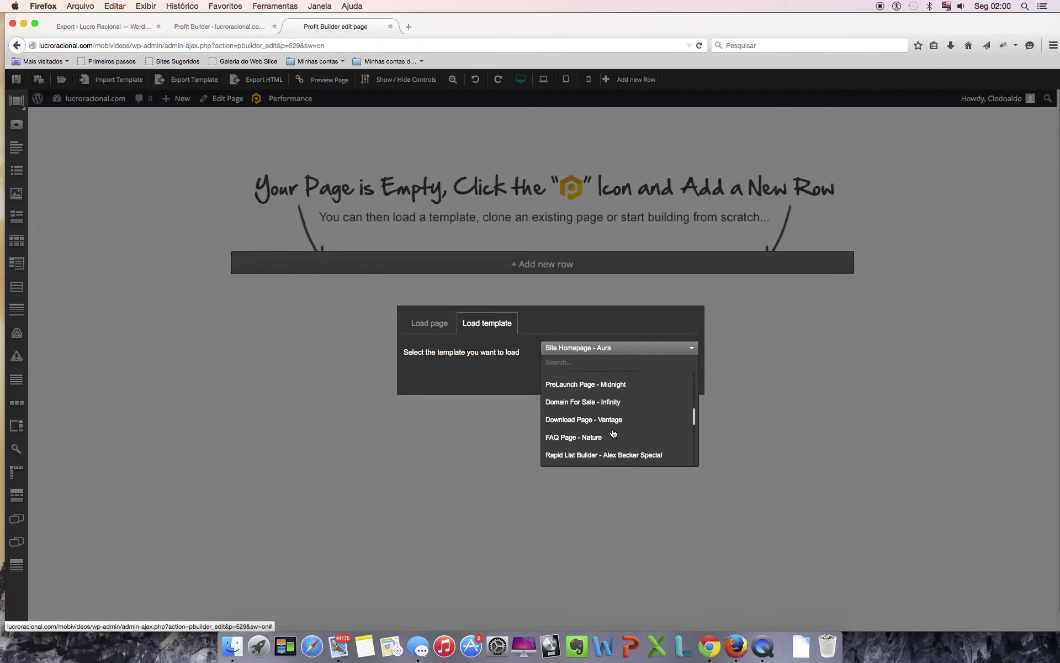
scroll(613, 433, down, 5)
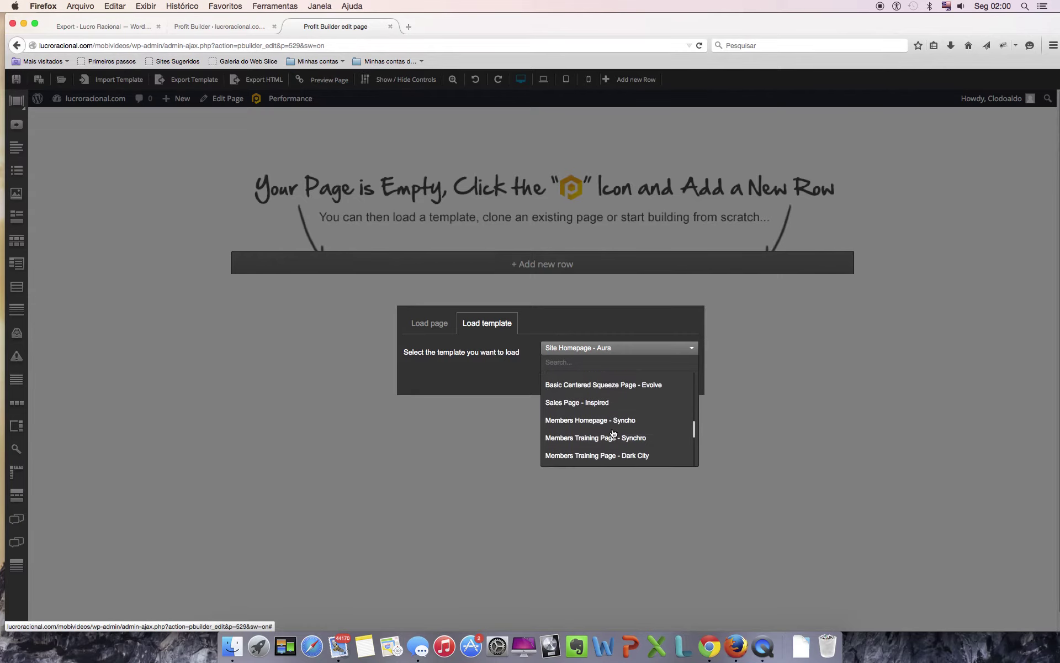
scroll(612, 433, down, 1)
scroll(613, 434, up, 8)
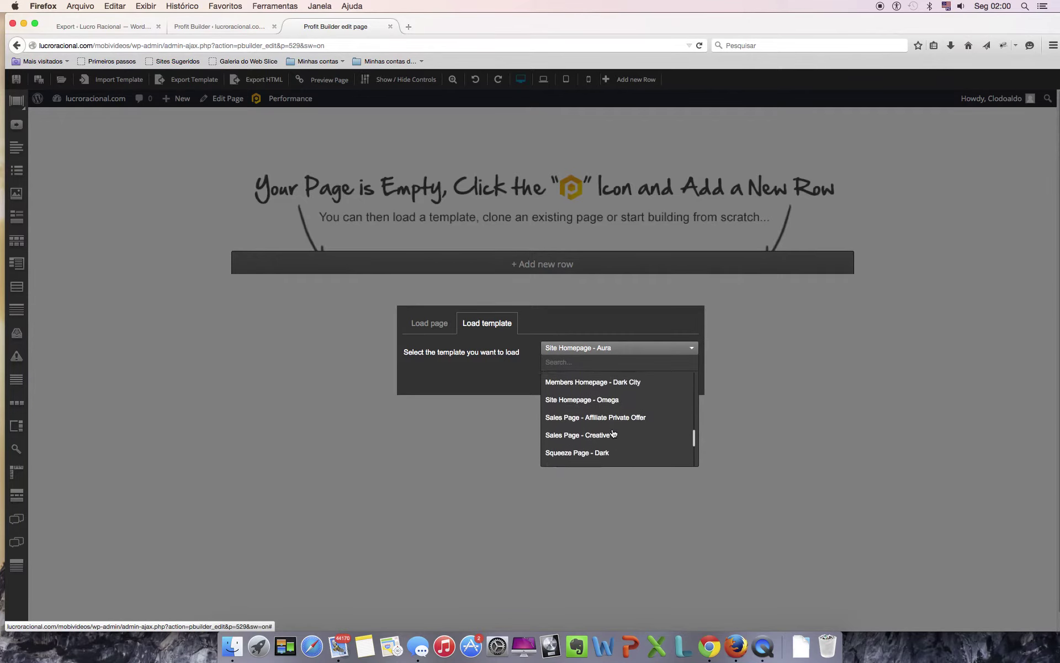
scroll(613, 434, up, 5)
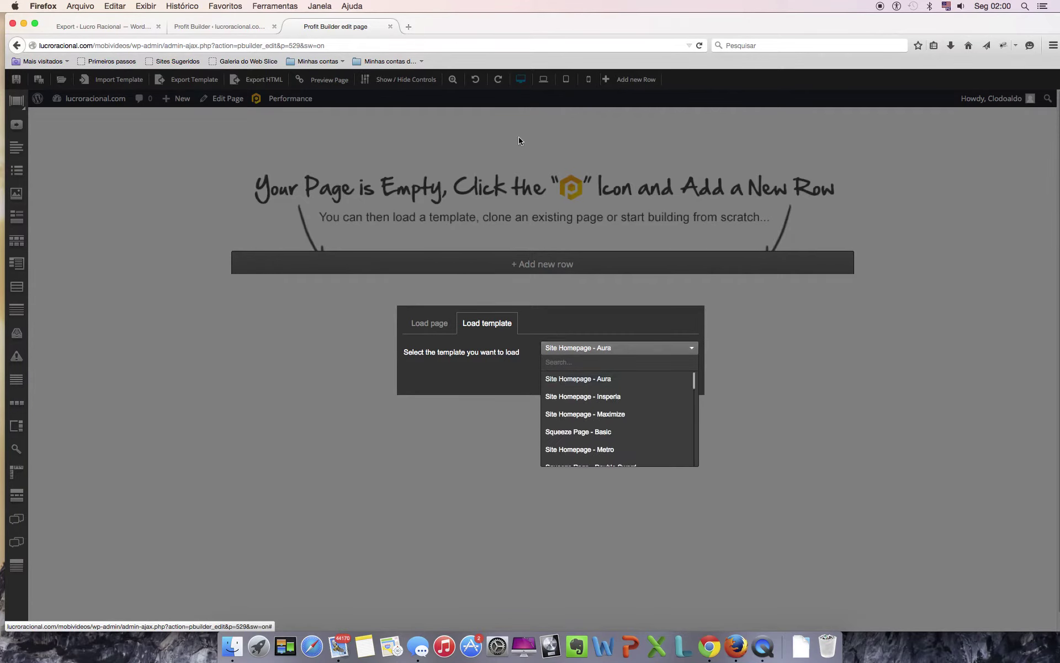
- Install the "Ecommerce - ClickBank Style" template from the Miscellaneous Marketing Pages in Templates Management
click(211, 26)
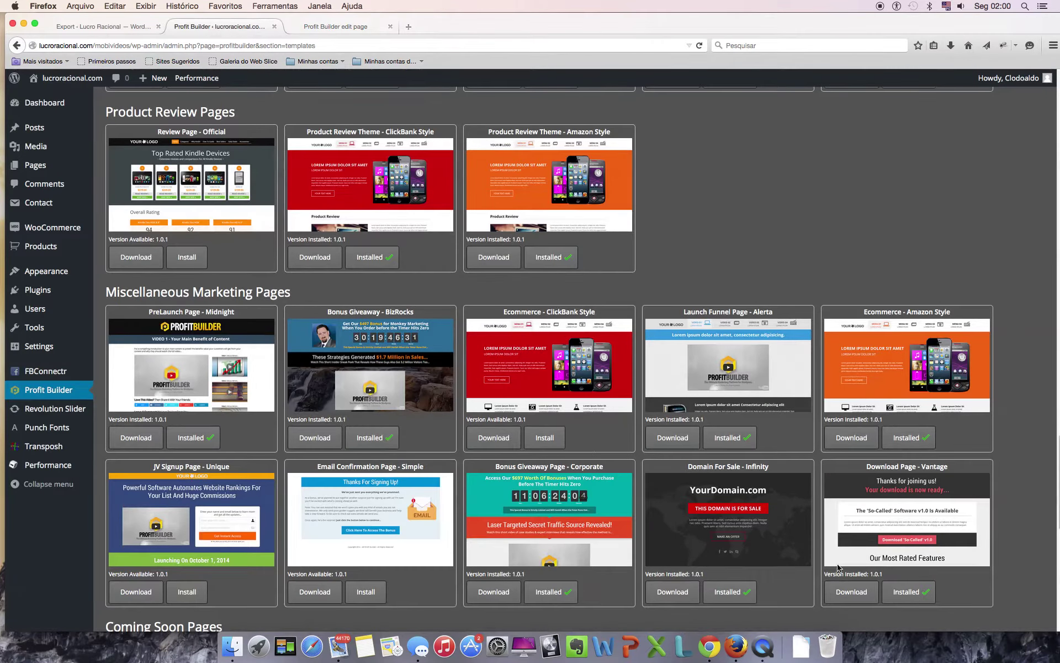
scroll(458, 297, down, 3)
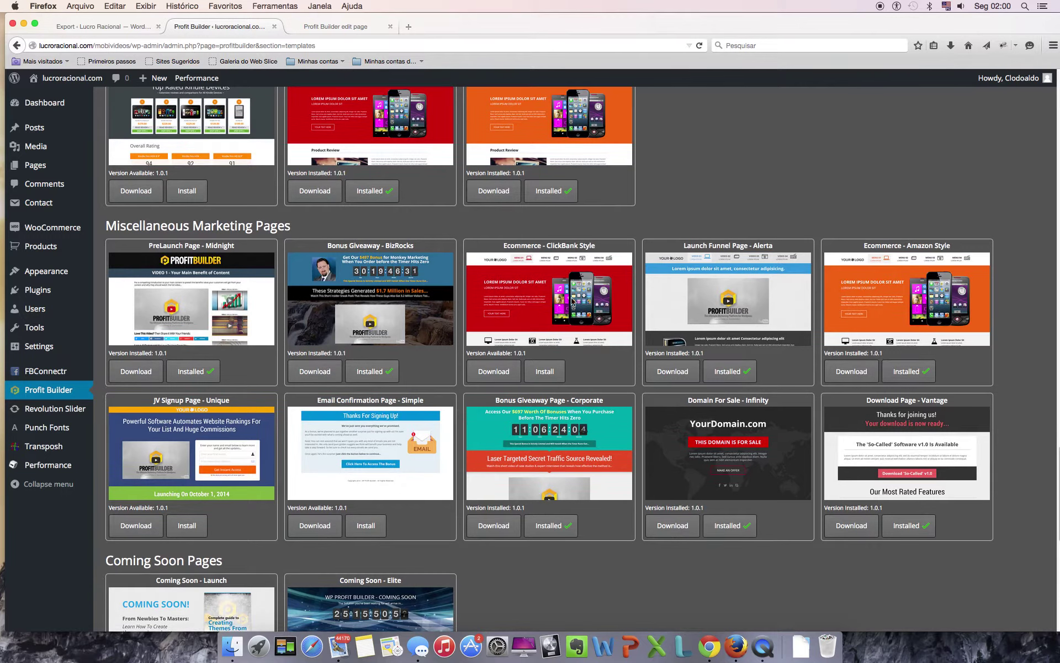
click(543, 371)
scroll(409, 574, down, 1)
scroll(499, 463, up, 3)
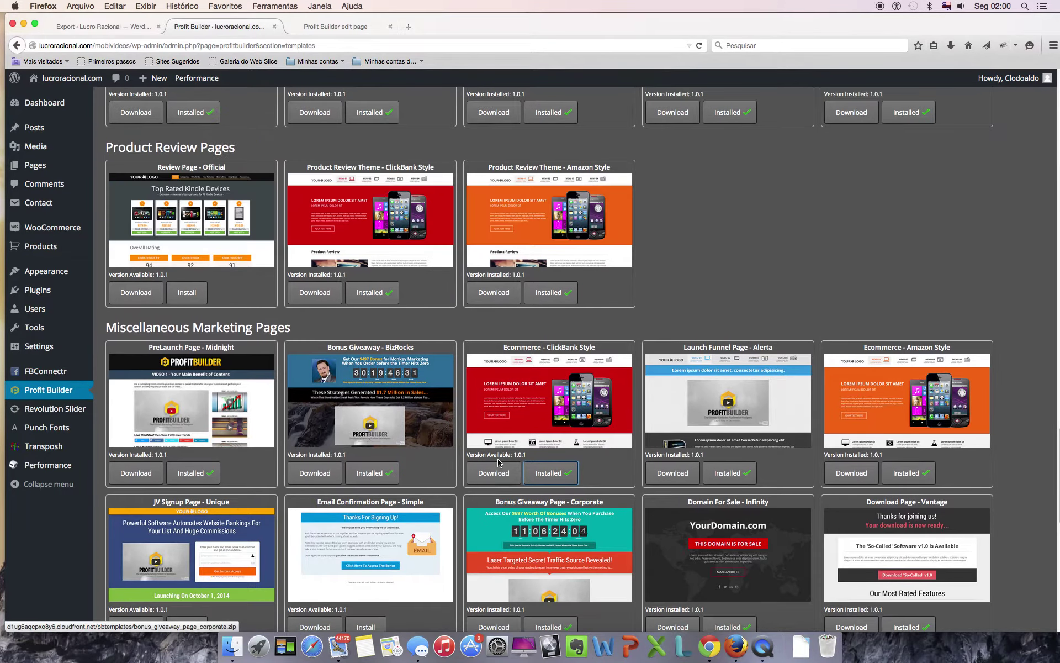
scroll(499, 462, up, 10)
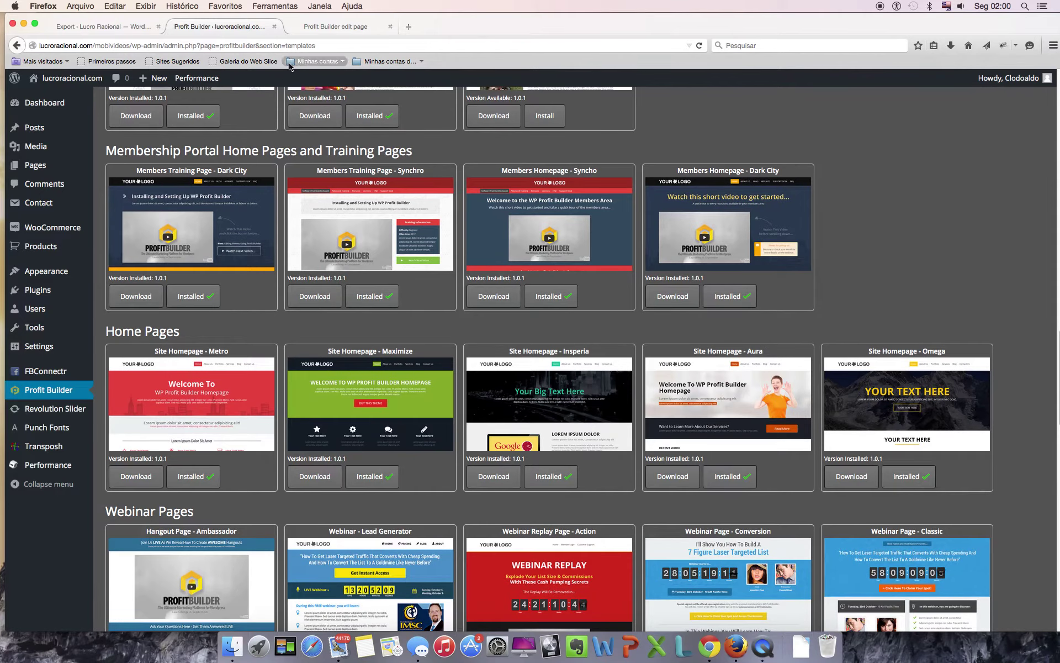
- Return to the page editor and load the "Seans Million Dollar Sales Page - Turquoise" template into the empty page
click(325, 26)
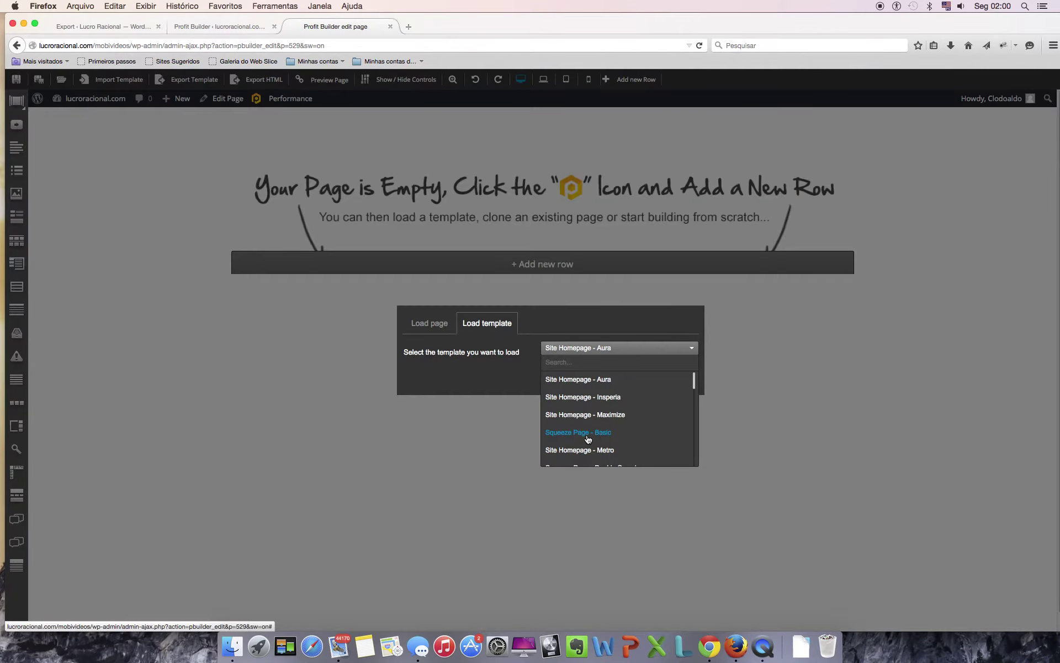
scroll(590, 433, down, 5)
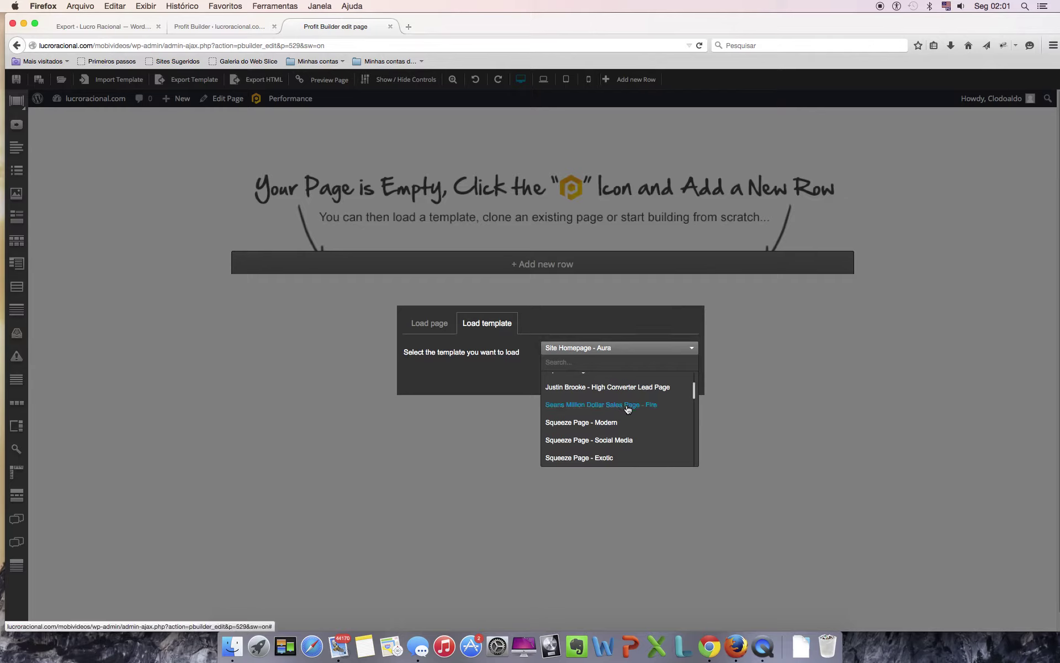
scroll(602, 444, up, 3)
scroll(603, 444, up, 2)
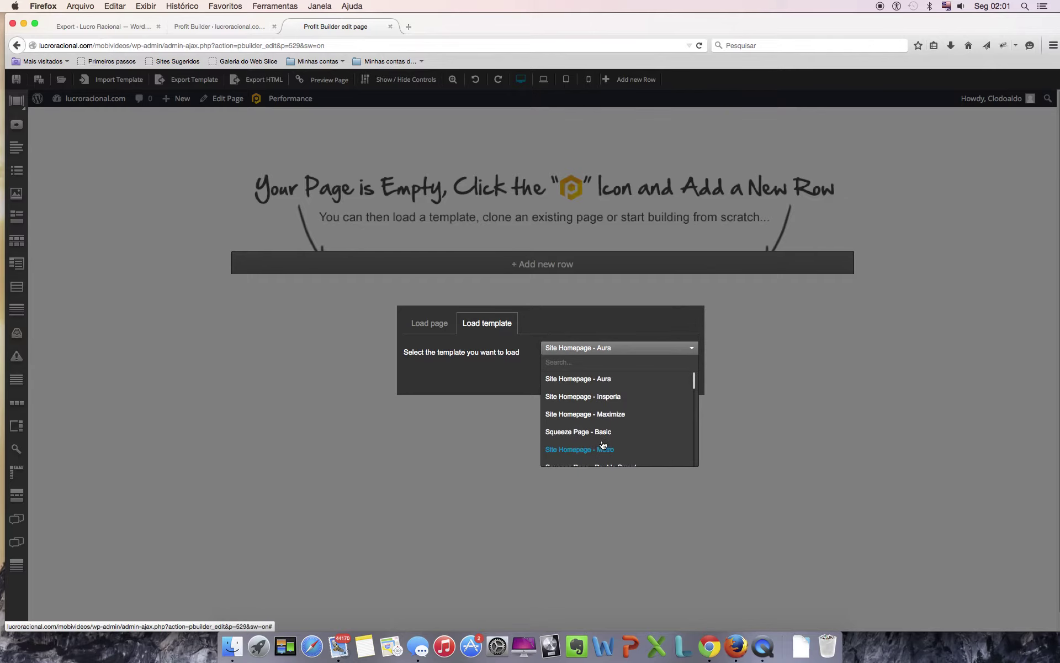
scroll(603, 444, down, 5)
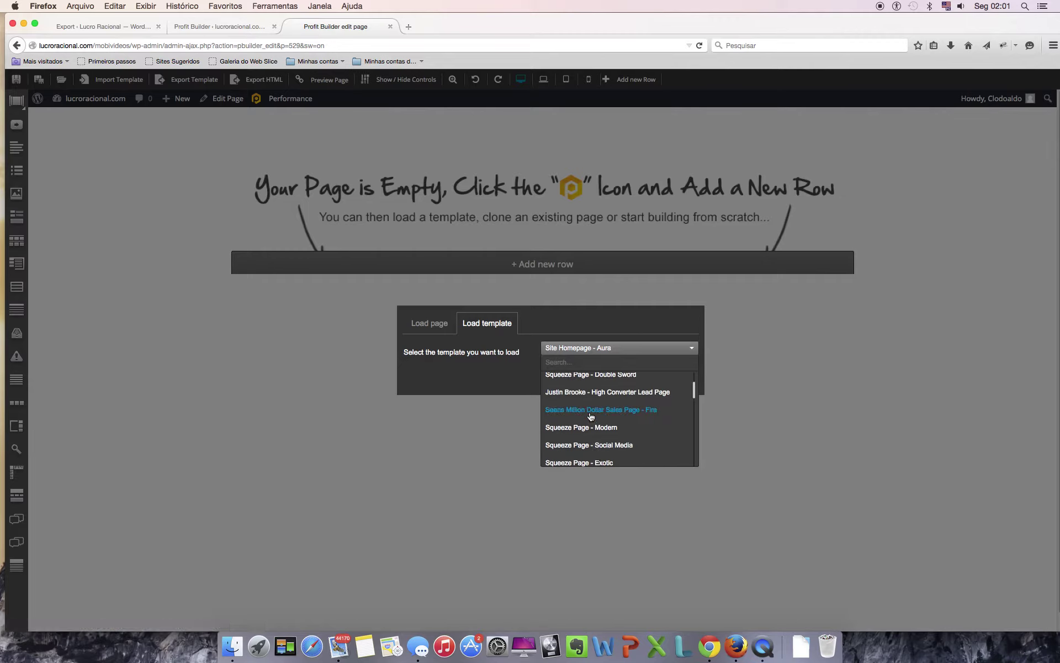
scroll(648, 431, down, 4)
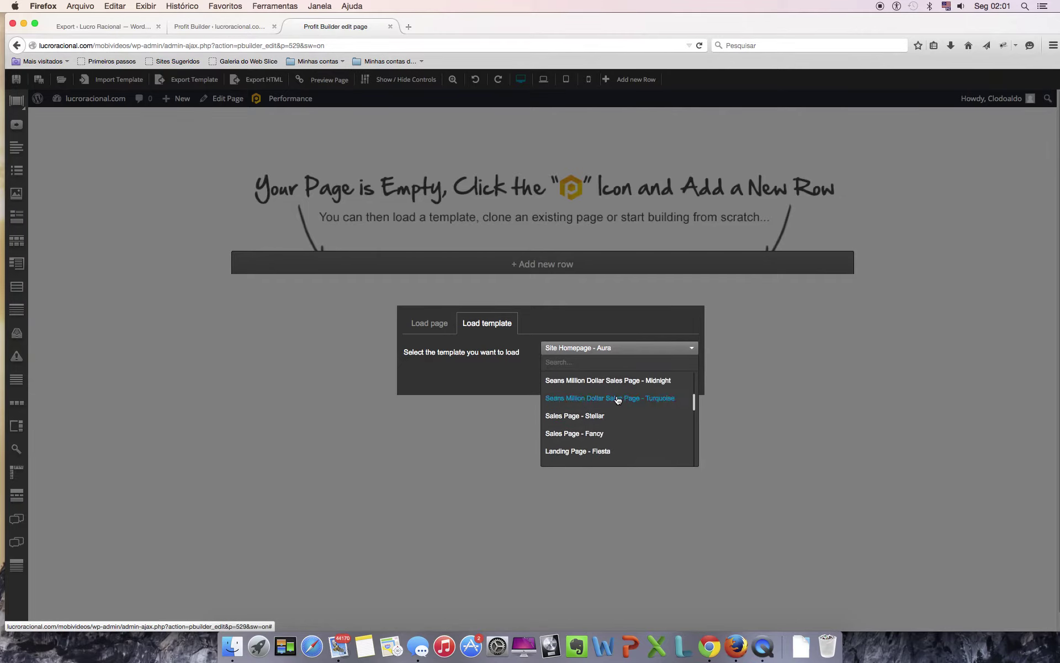
scroll(629, 424, down, 1)
scroll(632, 428, up, 2)
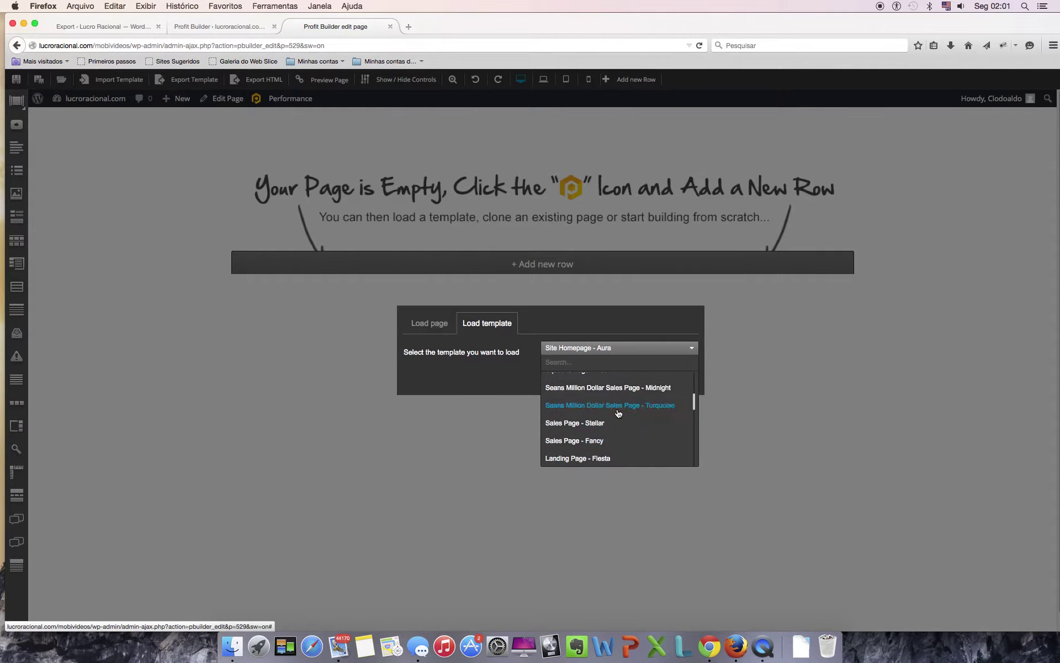
click(618, 412)
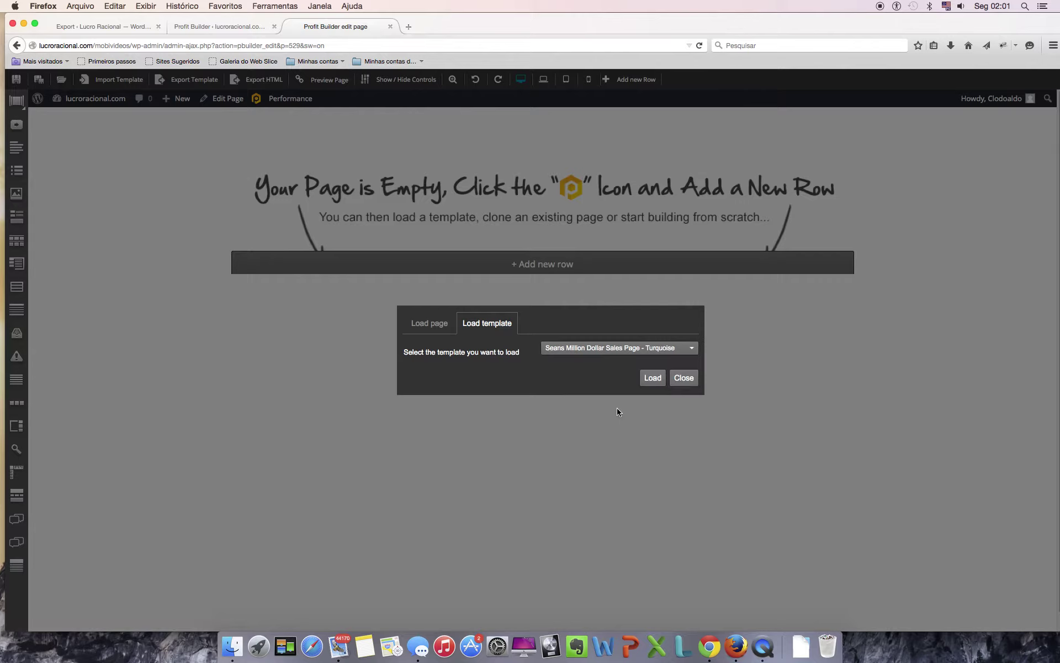
click(654, 379)
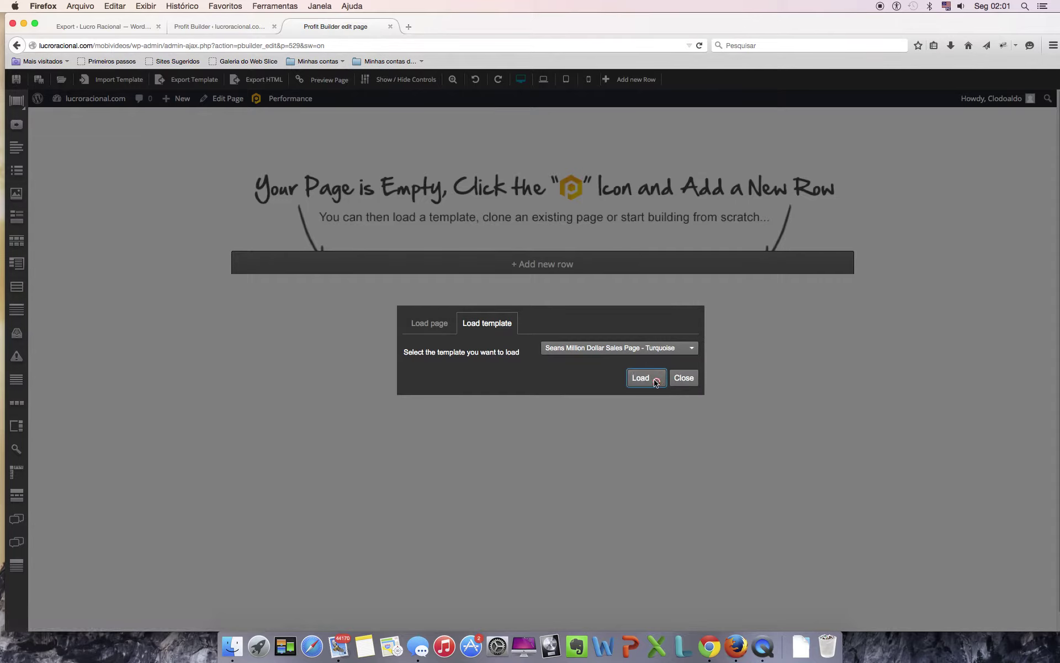
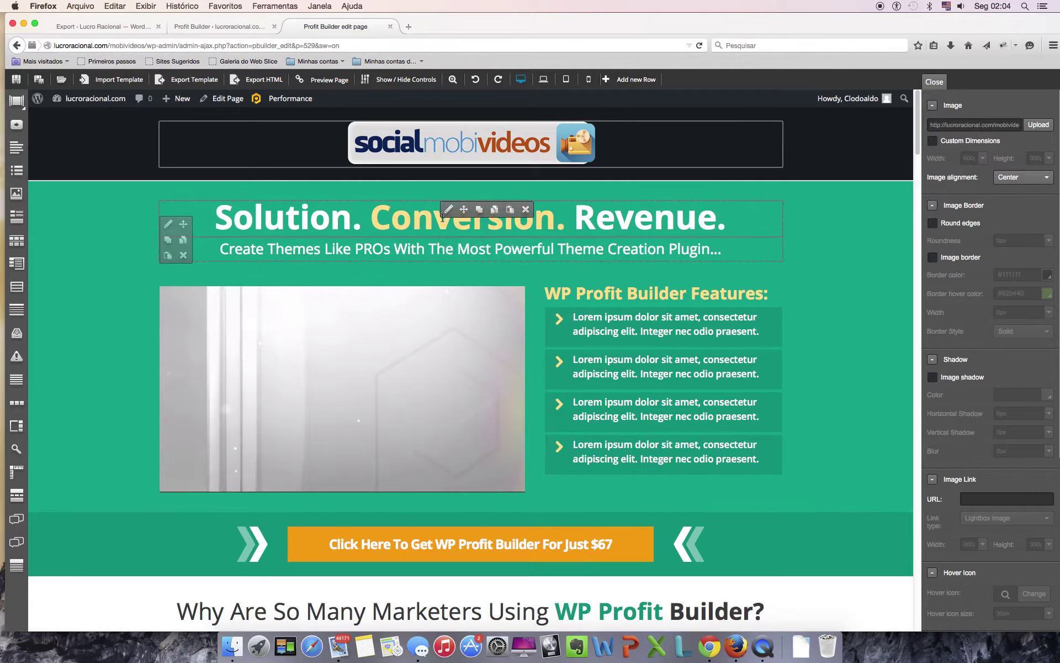
- Open the settings of the "Solution. Conversion. Revenue." headline and view its content in the WP Editor without changing it
click(568, 248)
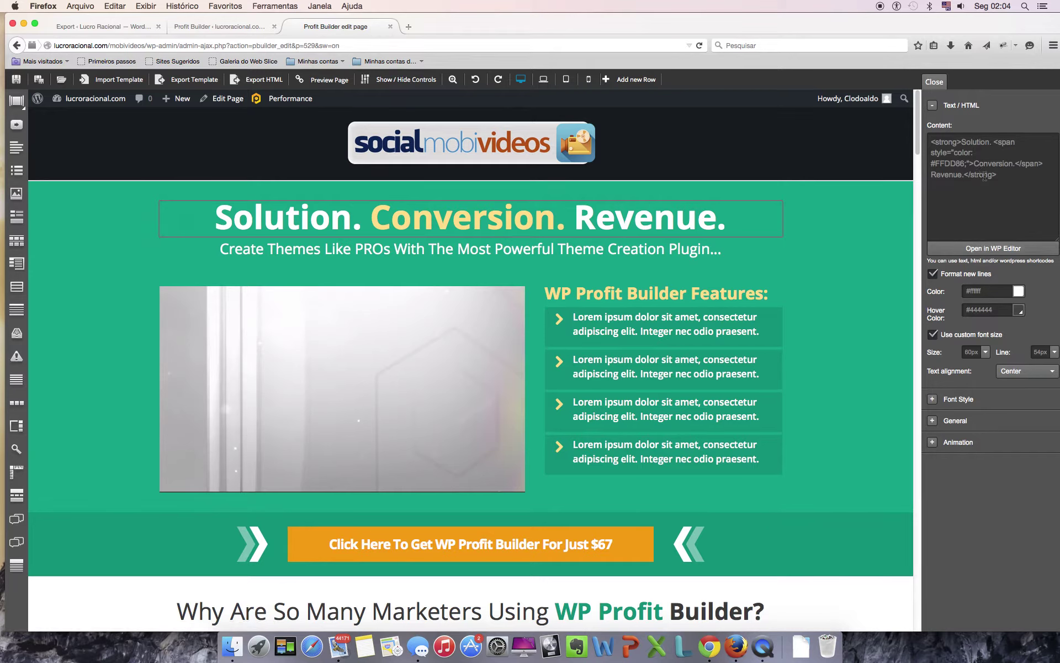
click(981, 248)
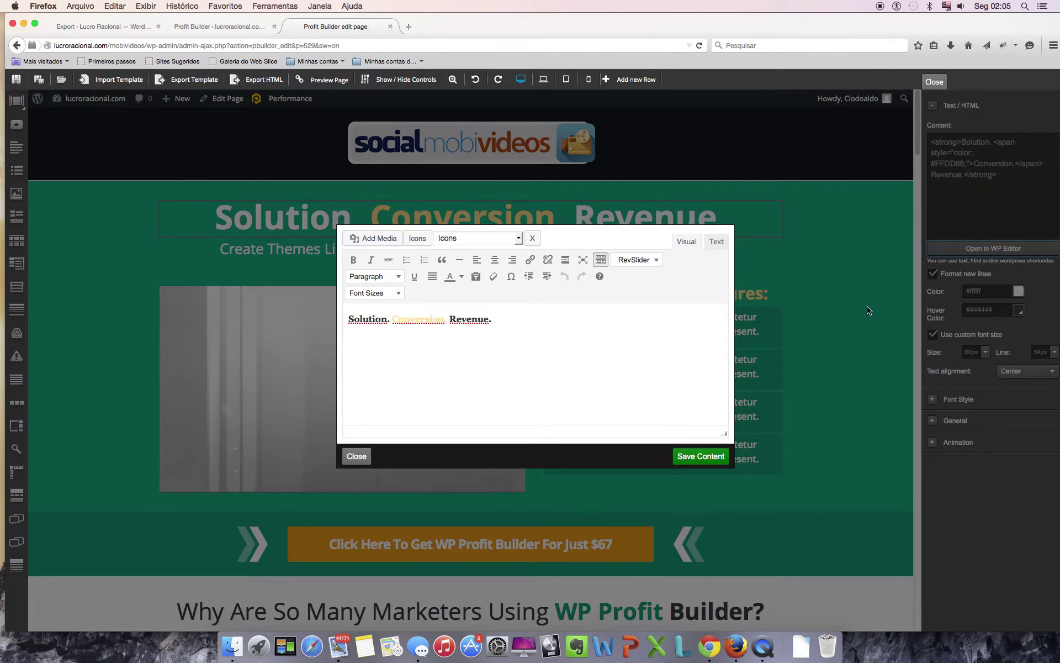
click(356, 455)
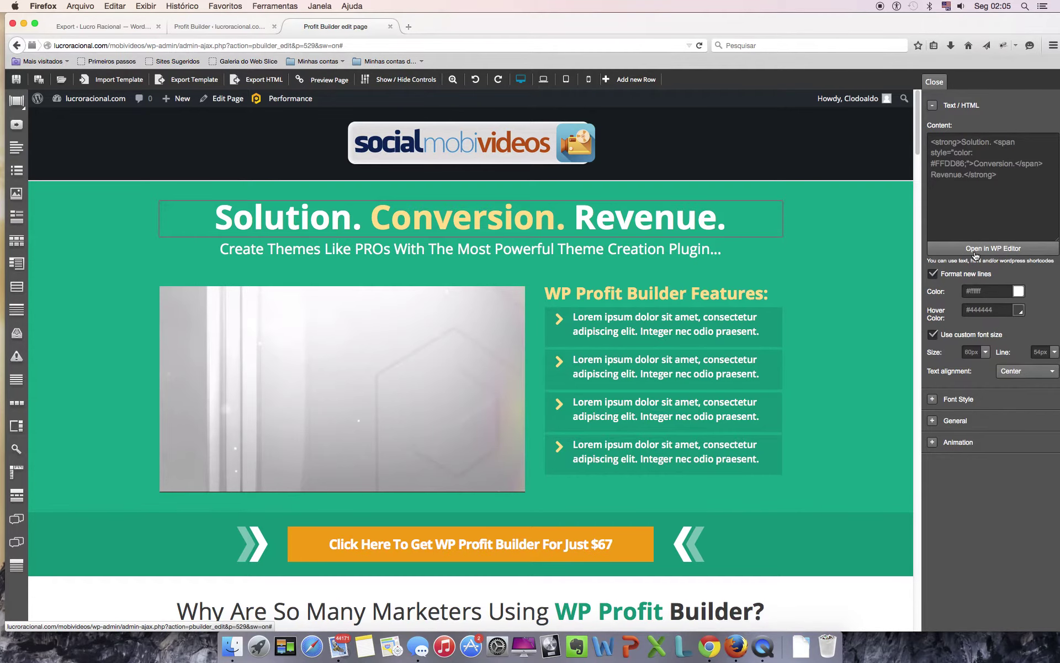
- In the WP Editor, replace the headline's first word "Solution" with "Seja o primeiro"
click(1001, 250)
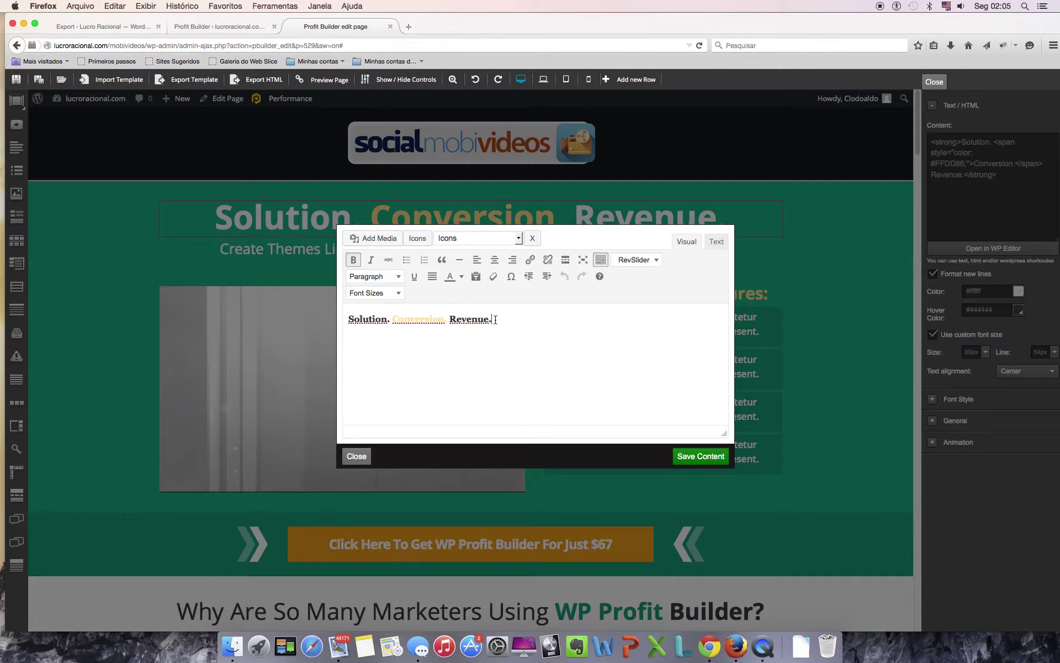
drag(486, 319, 350, 310)
click(348, 311)
drag(386, 319, 349, 318)
text(S)
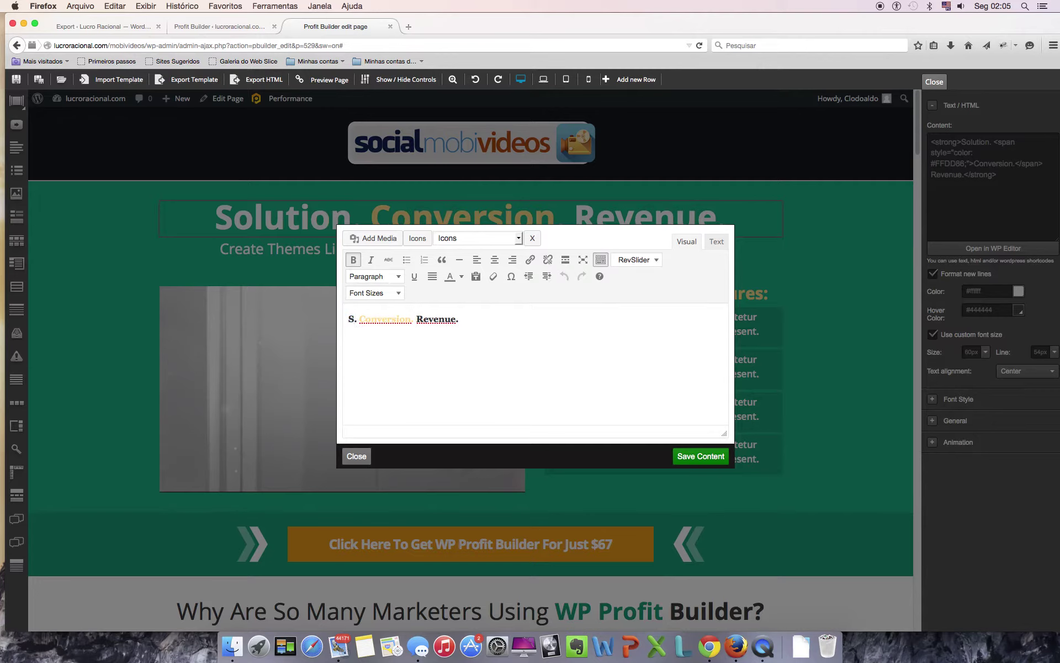
text(eja o r)
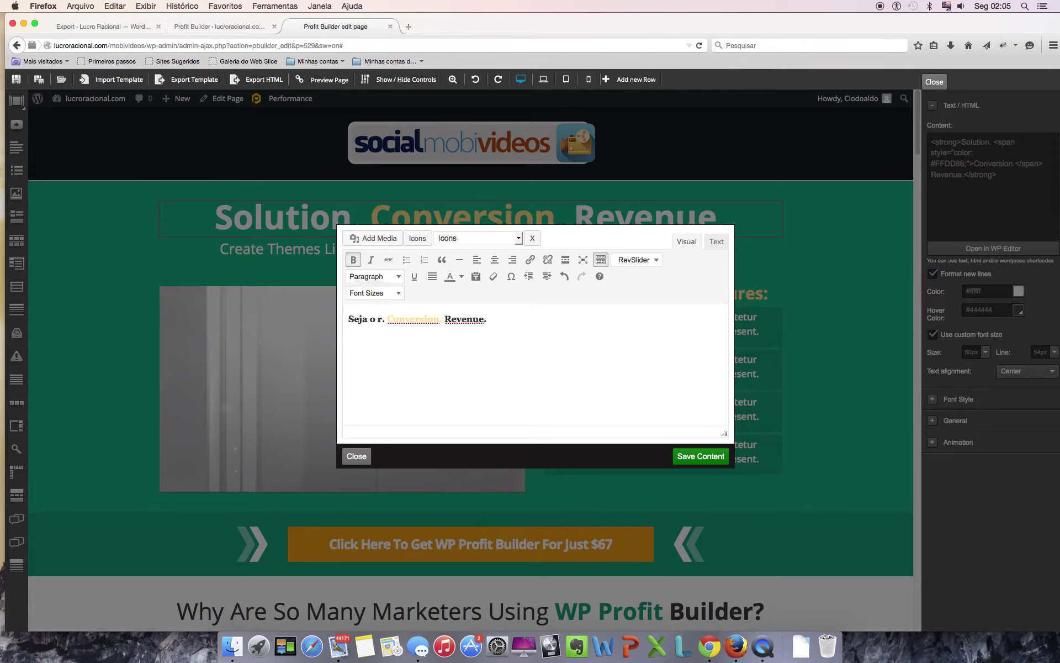
key(BackSpace)
text(primeiro)
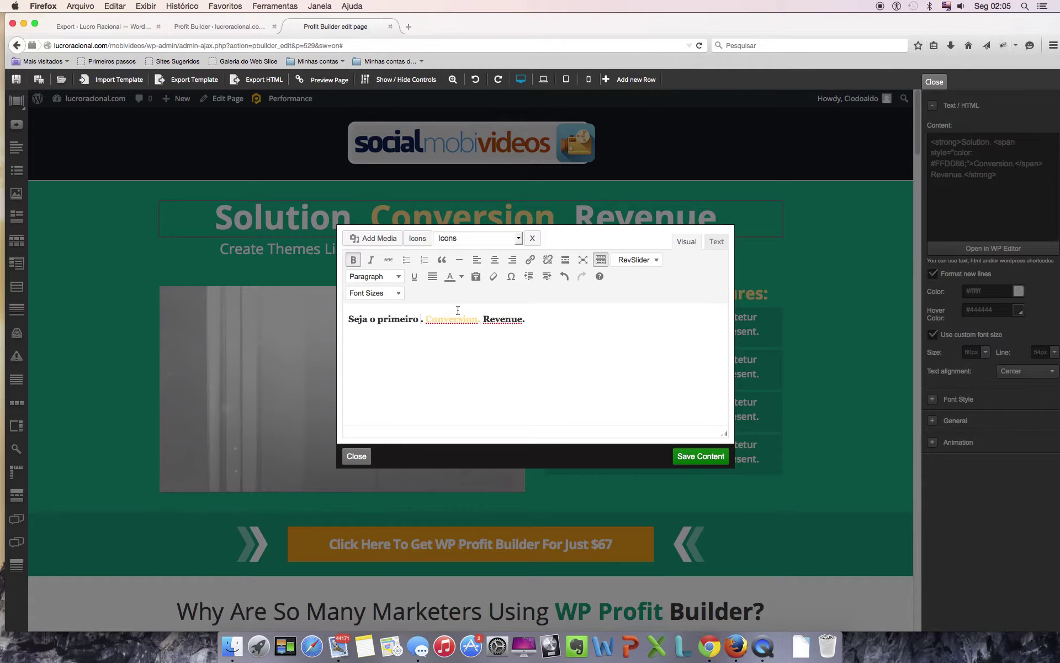
- Replace "Conversion" with "A Saber" and "Revenue" with "Confira..." in the headline, and save the content
drag(479, 320, 425, 315)
text(A Saber)
drag(506, 320, 468, 318)
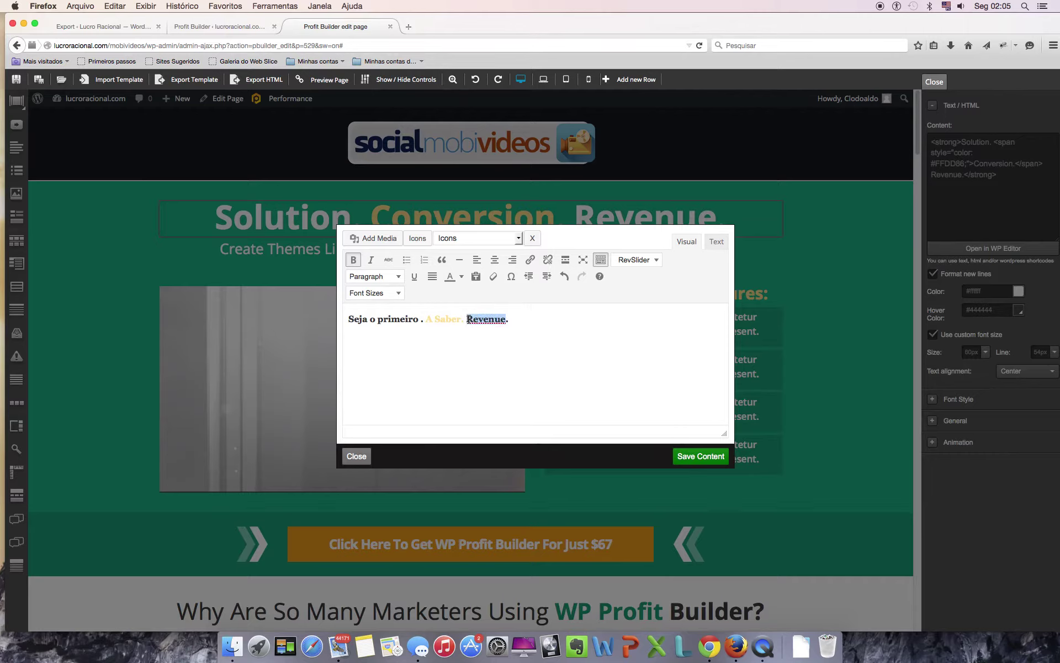
text(Confira)
click(699, 456)
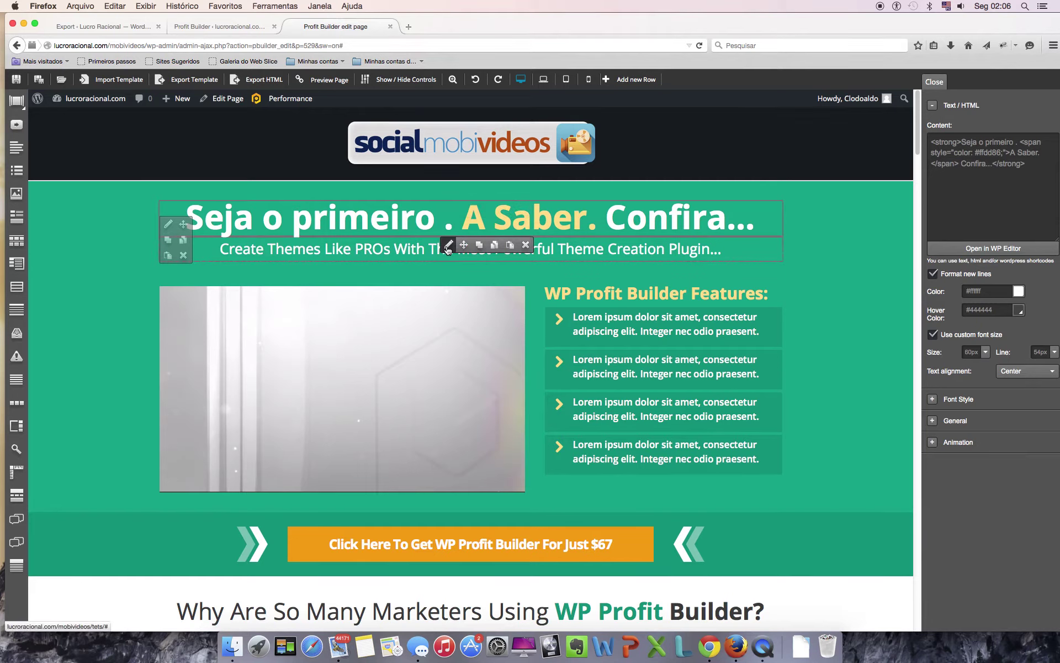
- Open the text settings of the subheadline under the main headline and highlight its entire content
click(448, 247)
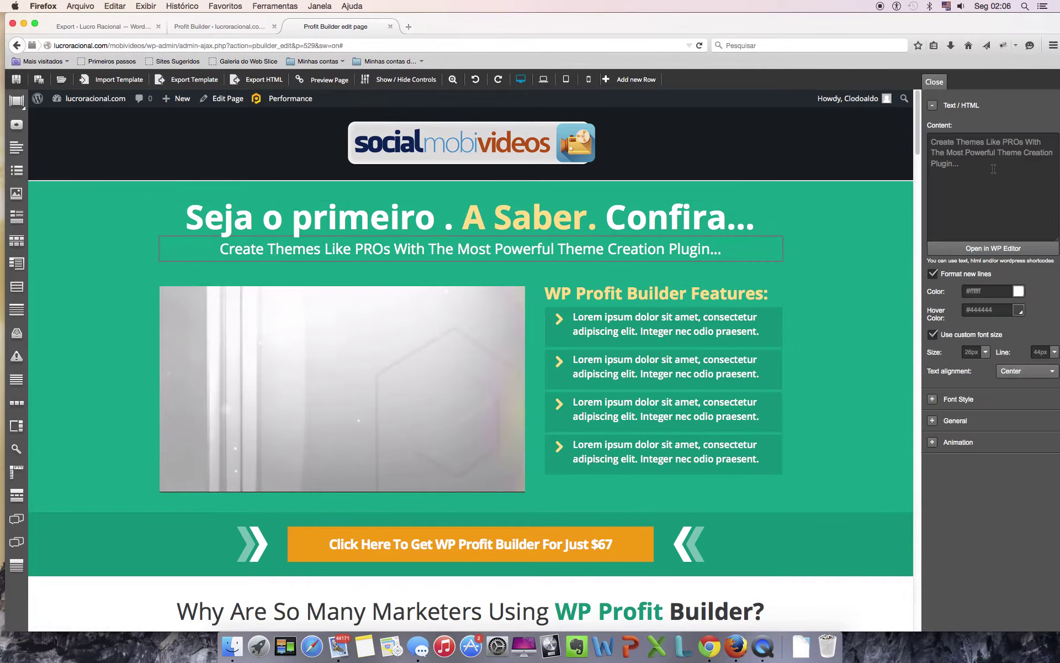
click(962, 165)
key(super+a)
click(963, 202)
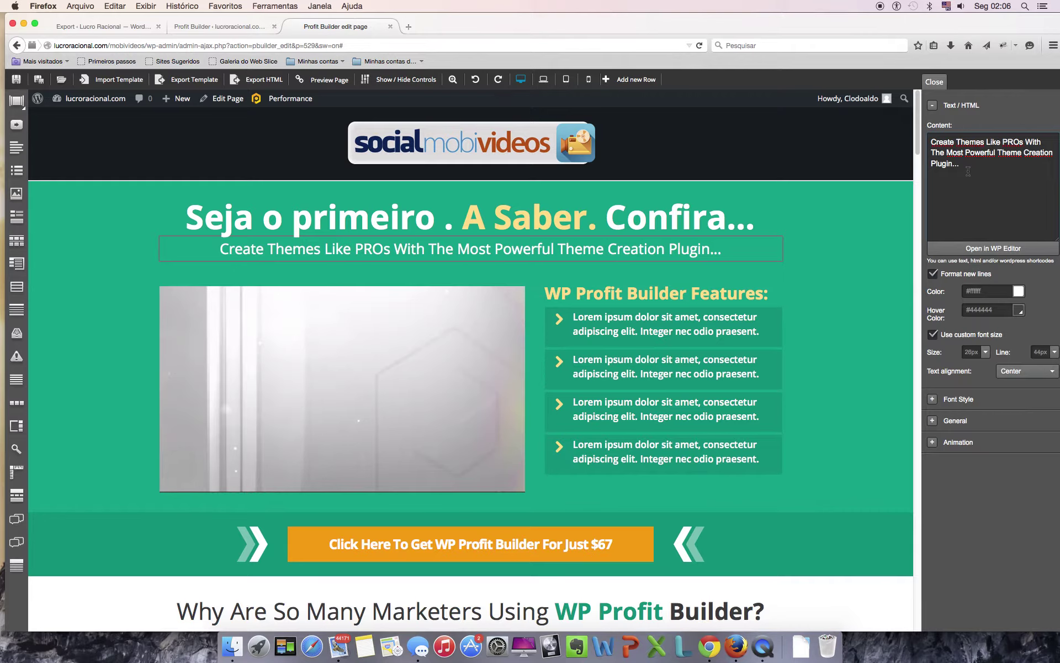
drag(960, 164, 931, 135)
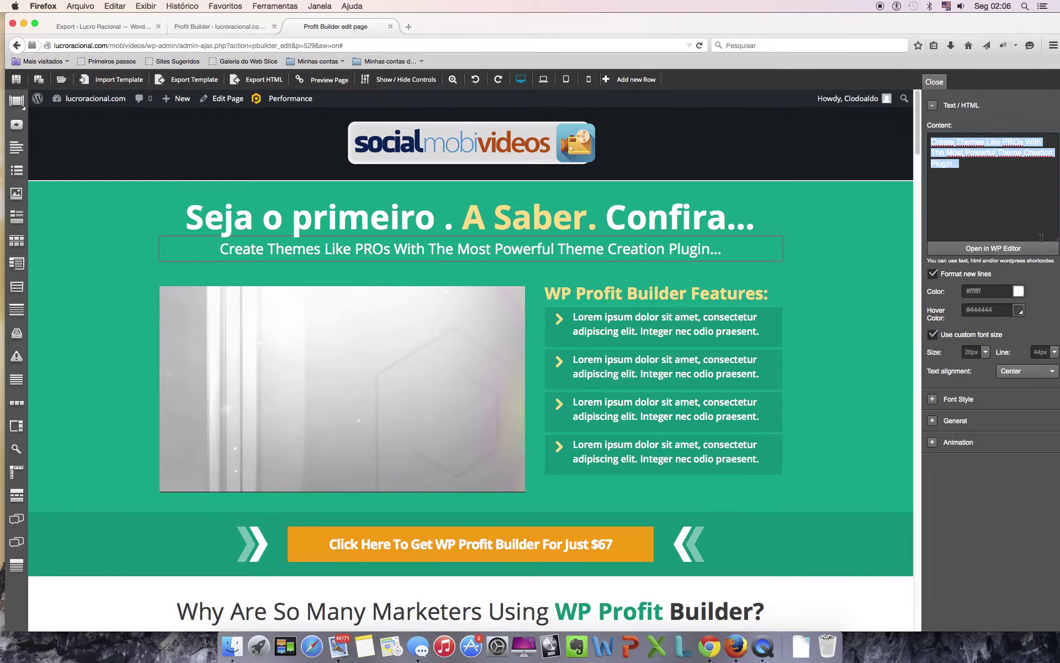
click(1012, 232)
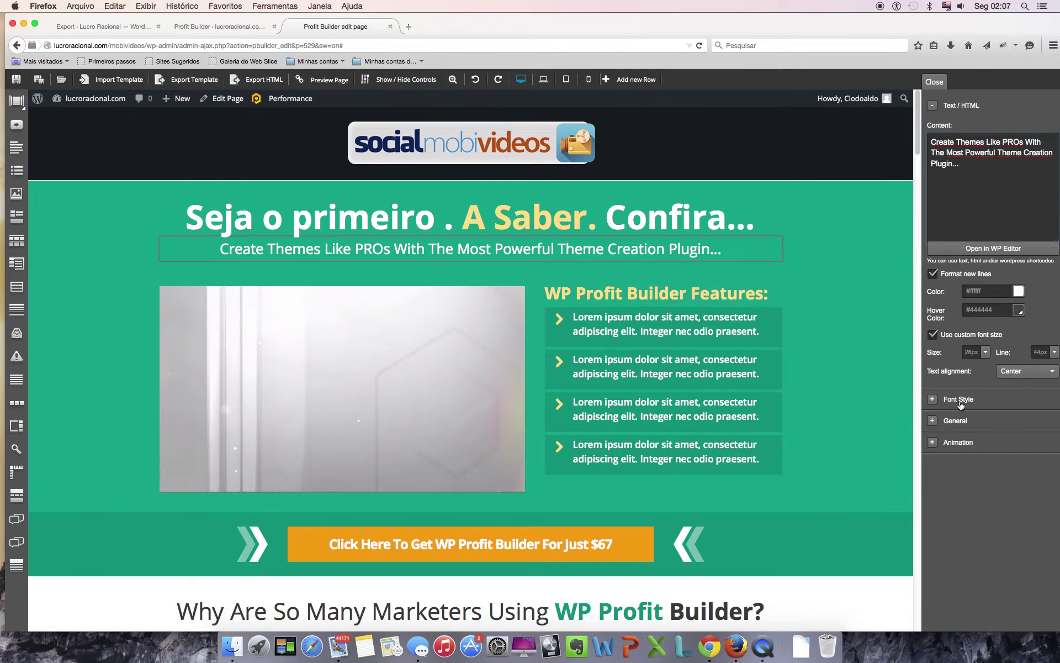
- Set the subheadline's font family to Georgia
click(932, 398)
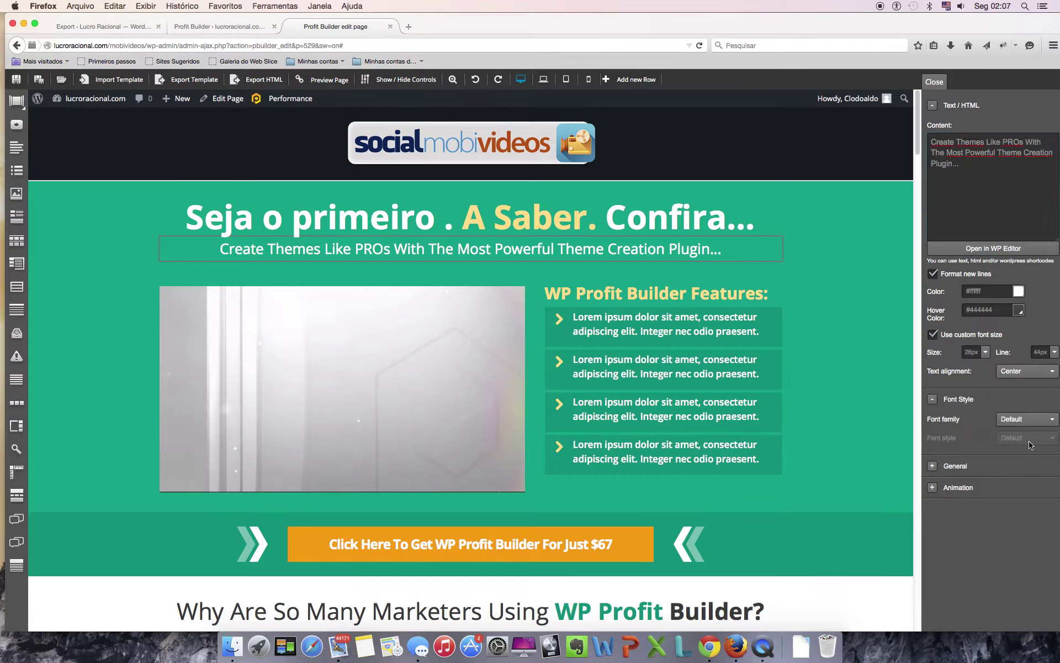
click(1040, 420)
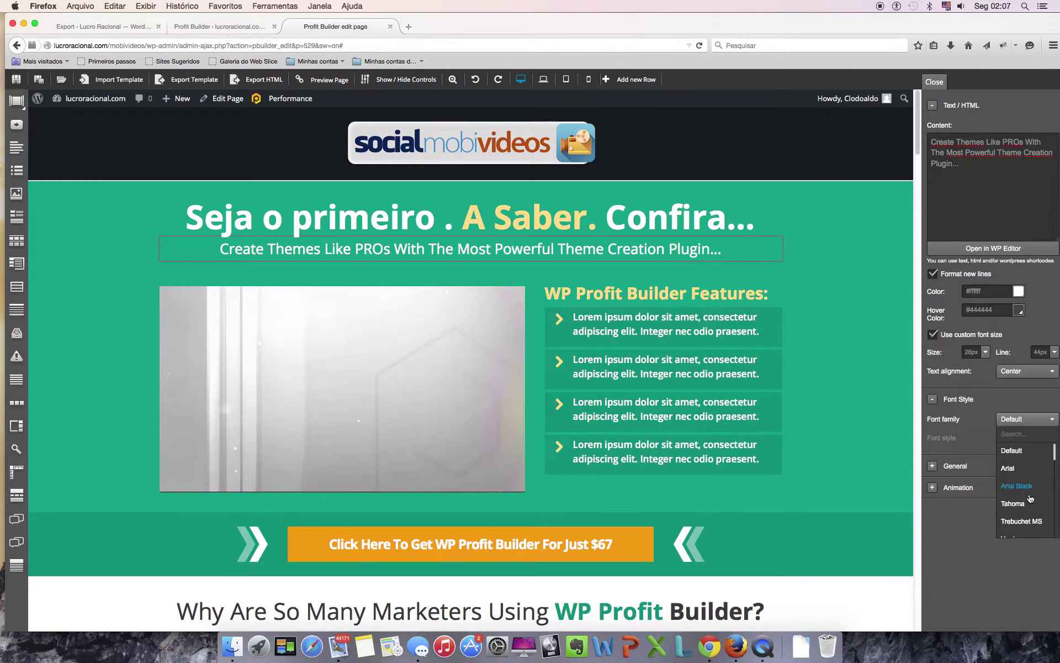
scroll(1027, 499, down, 5)
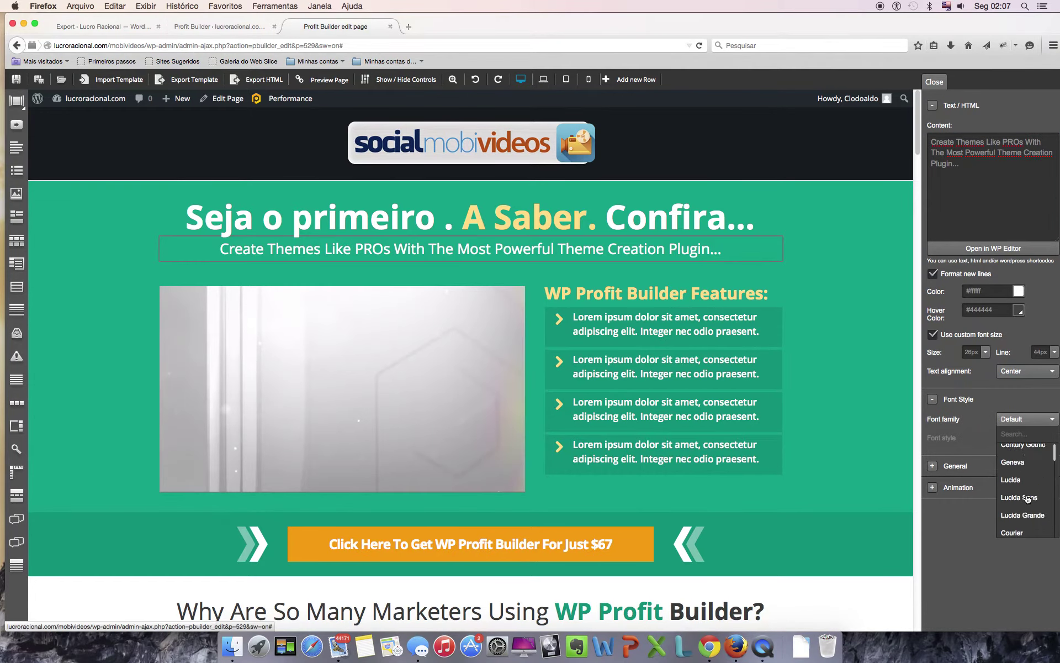
scroll(1027, 498, down, 5)
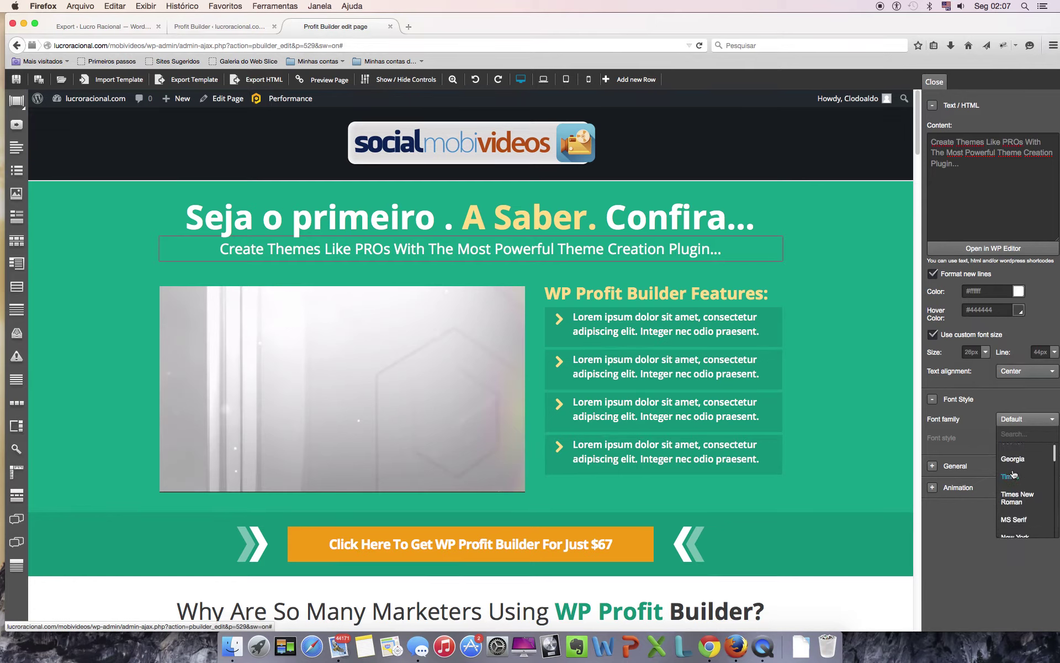
click(1015, 459)
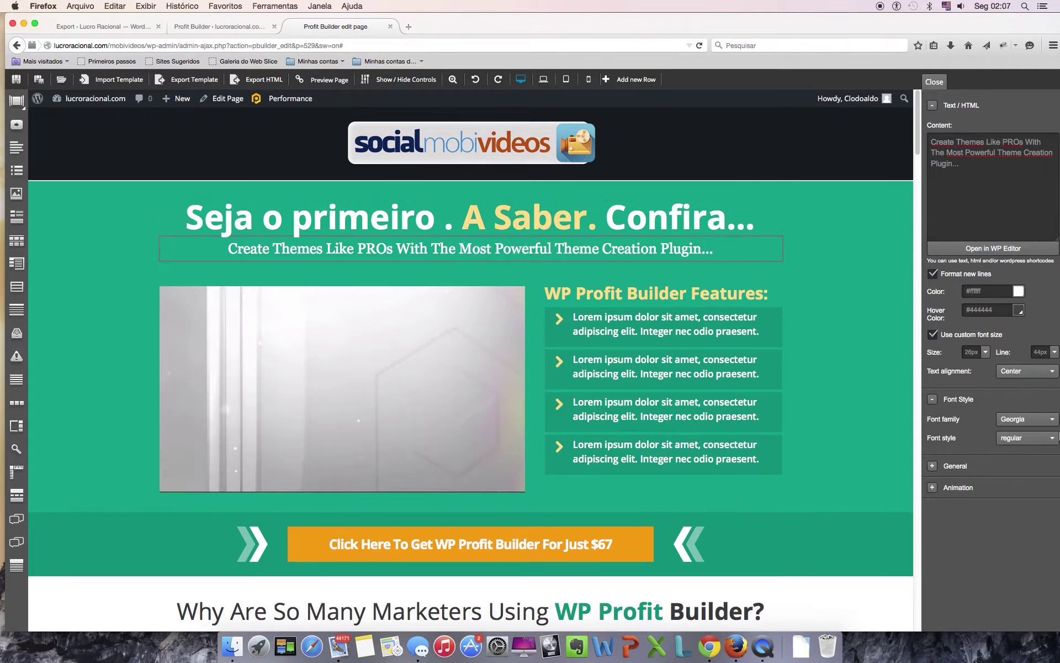
- Try Left text alignment for the subheadline and switch it to Right
click(1047, 371)
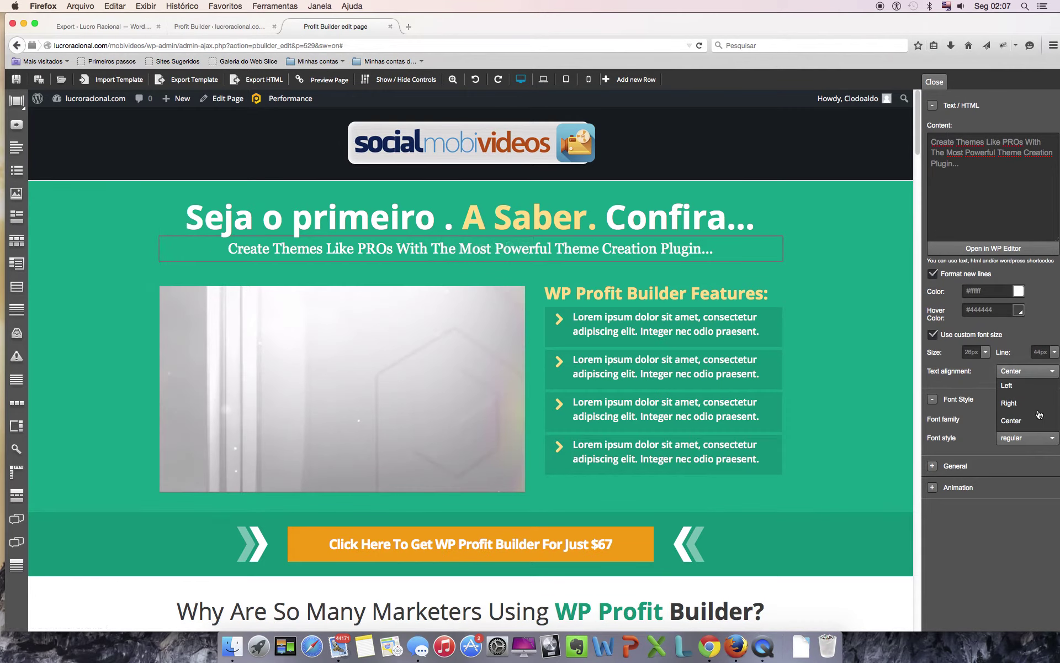
click(1008, 385)
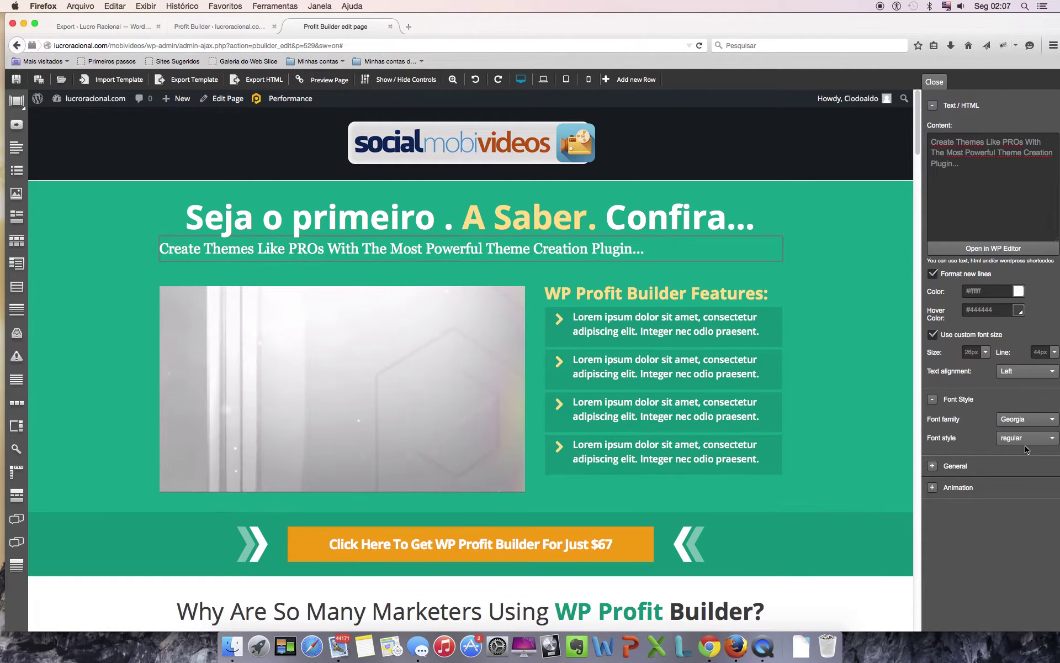
click(1039, 371)
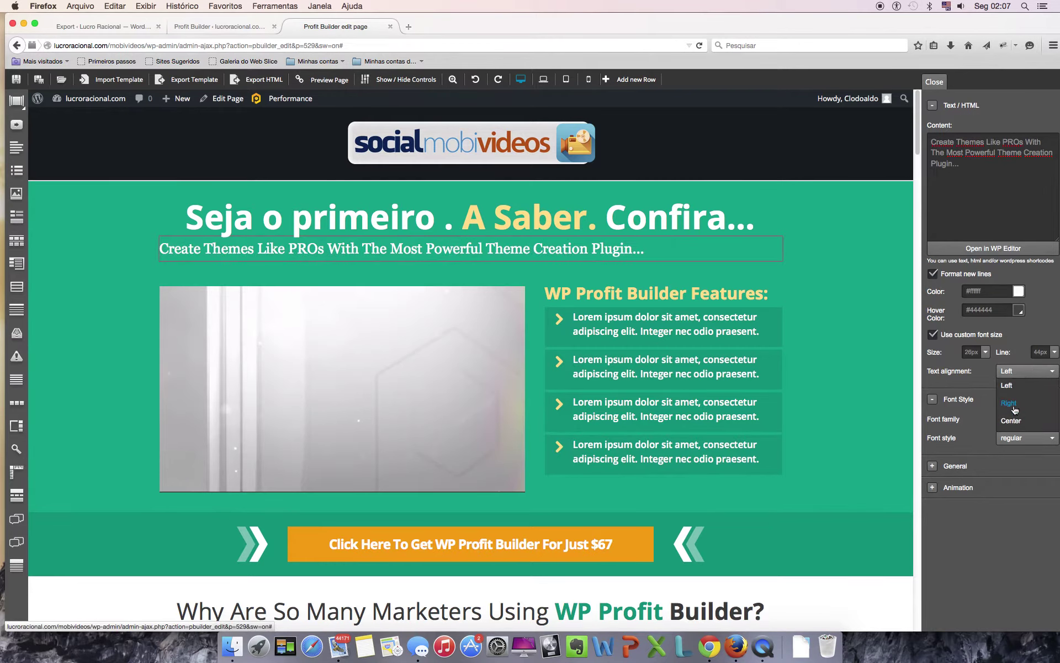
click(1009, 403)
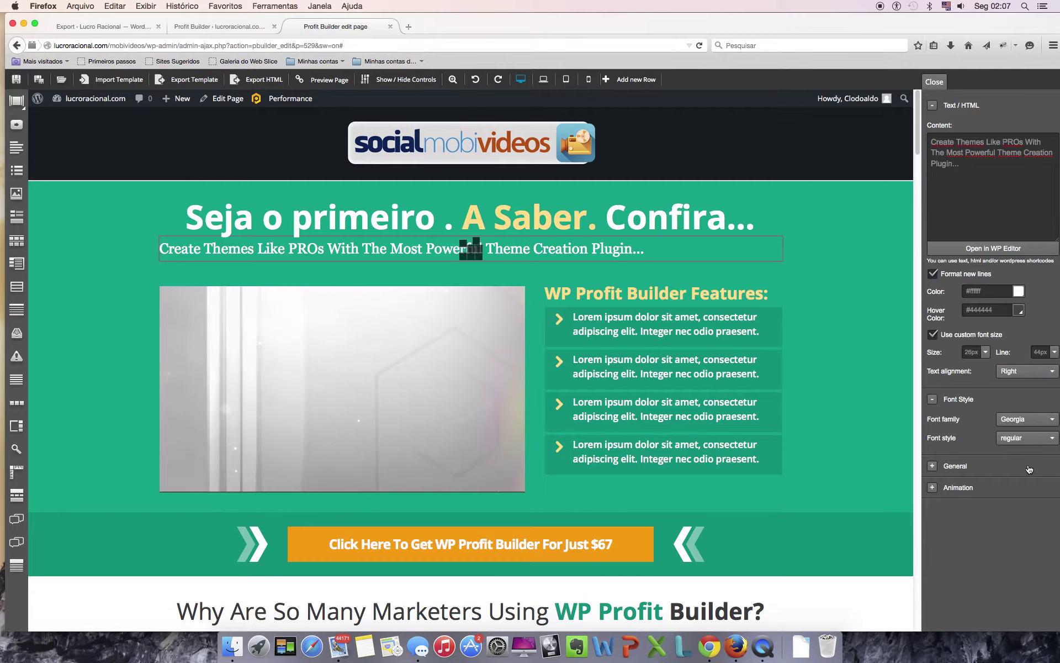
- Center the subheadline's text and set its font style to Italic
click(1049, 369)
click(1014, 425)
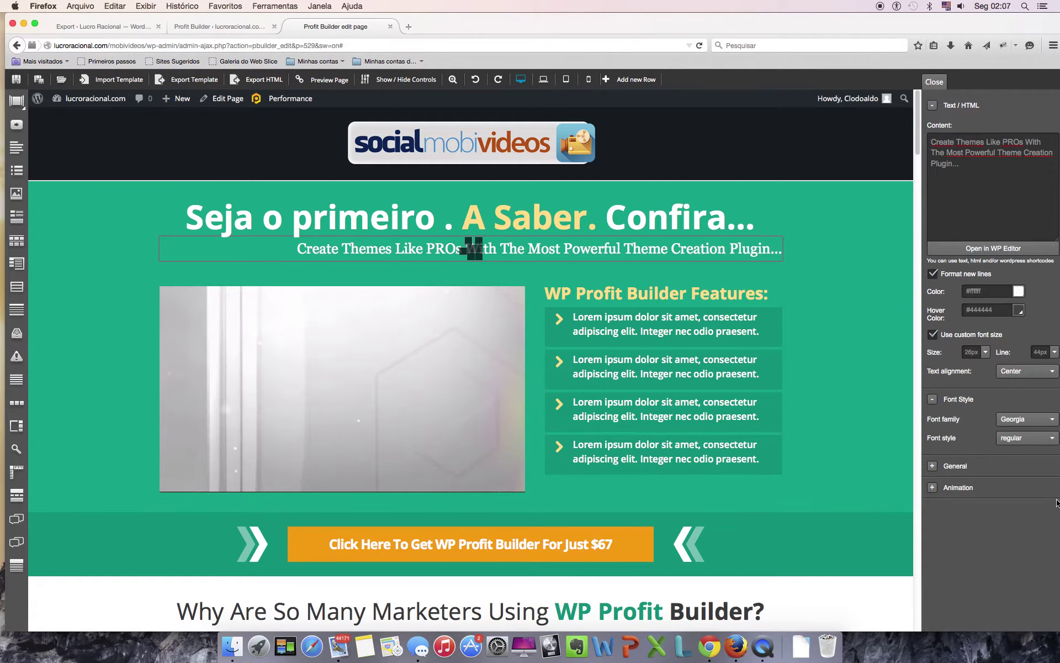
click(1052, 439)
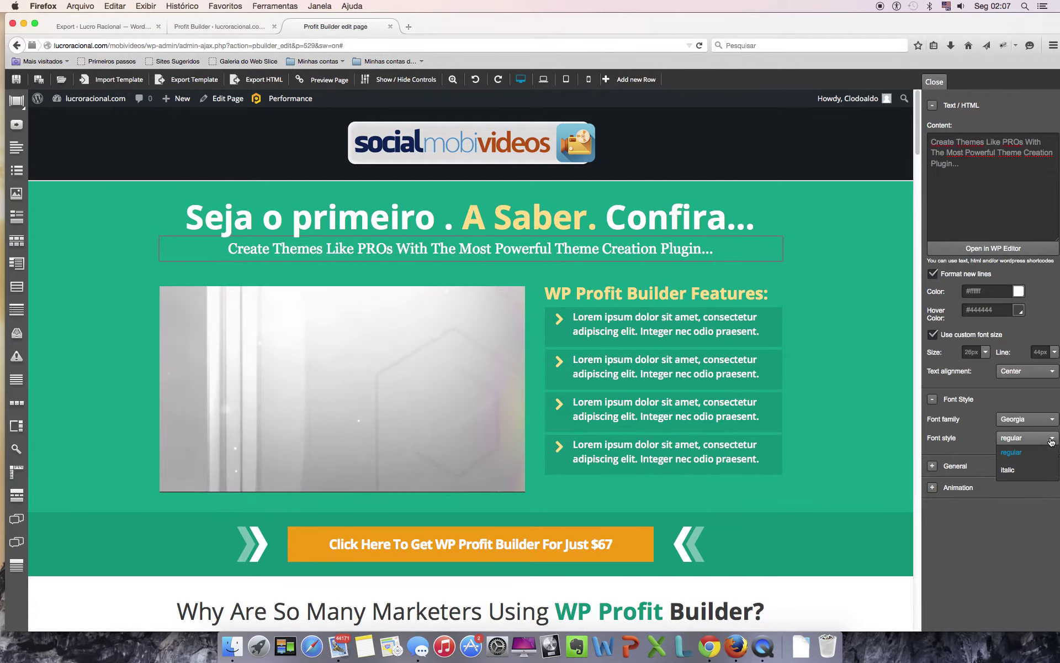
click(1009, 470)
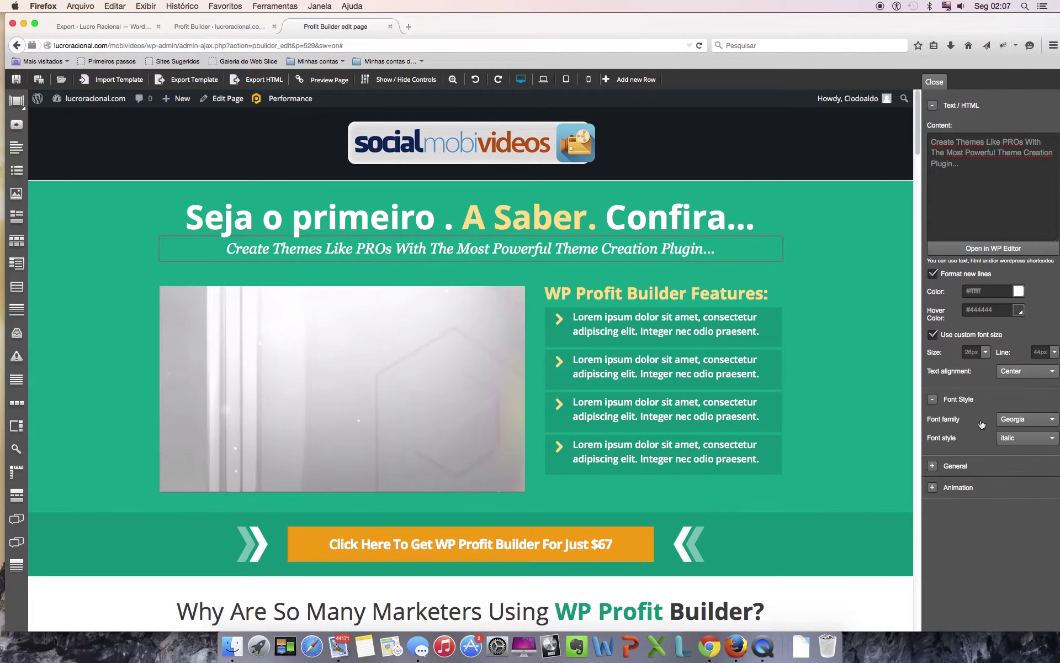
- Set the subheadline's animation type to Fade in from top
click(932, 488)
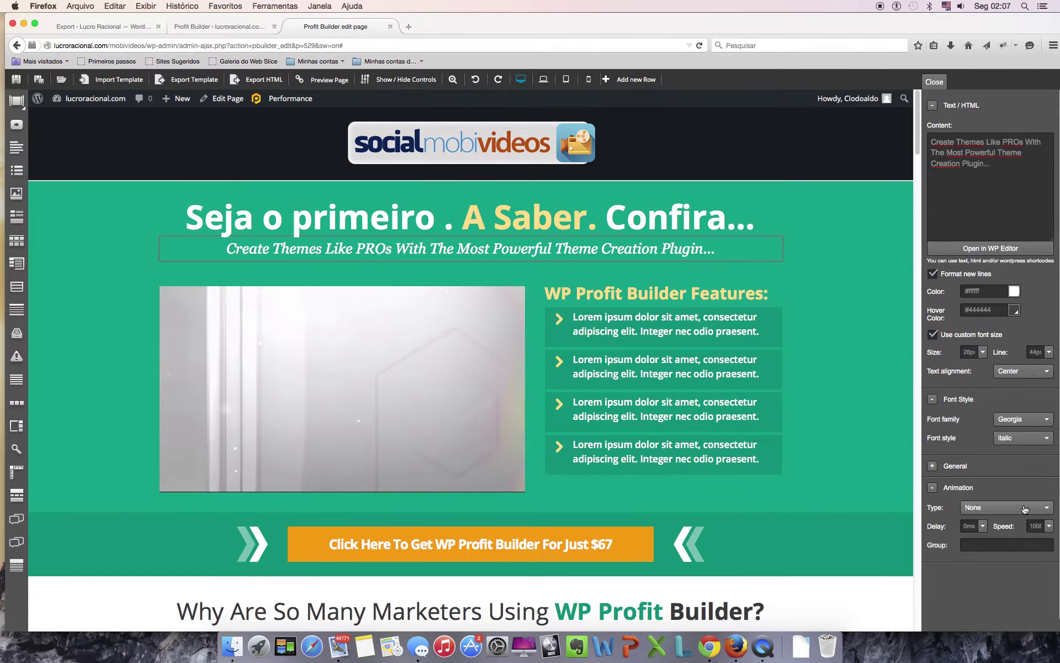
click(1043, 508)
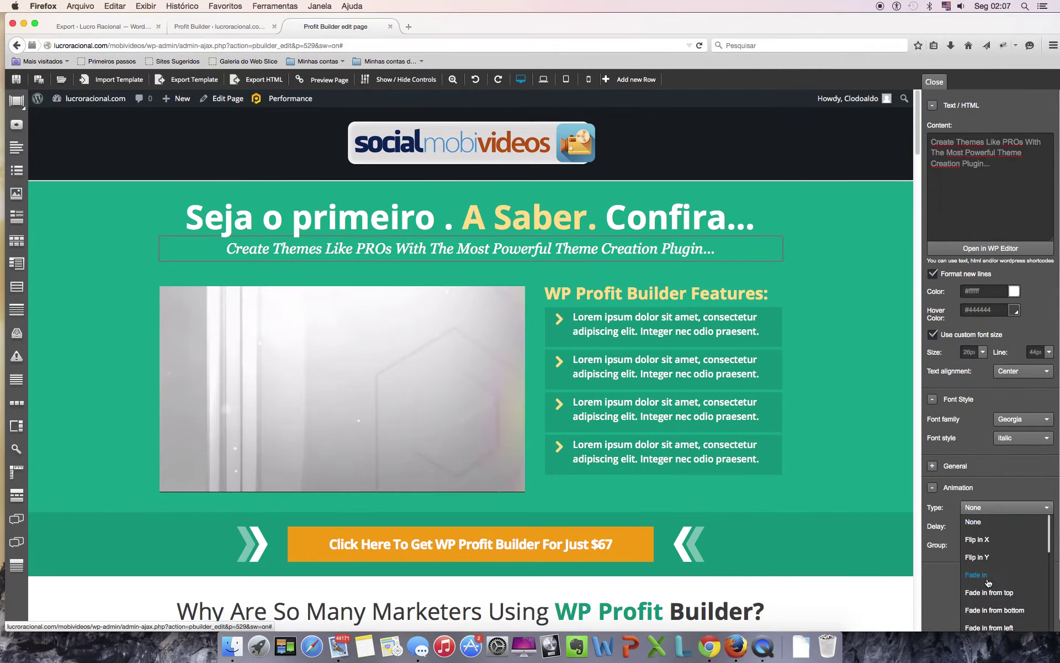
scroll(998, 585, down, 2)
click(993, 547)
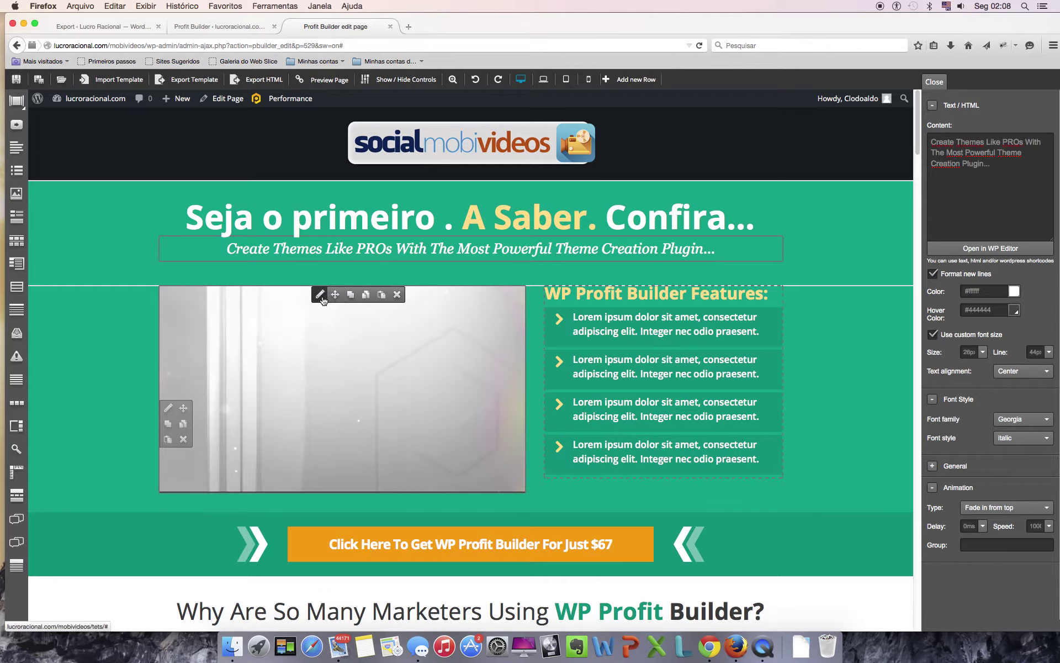
- Open the settings of the video element beside the features list, and bring up YouTube in a new browser tab
click(343, 364)
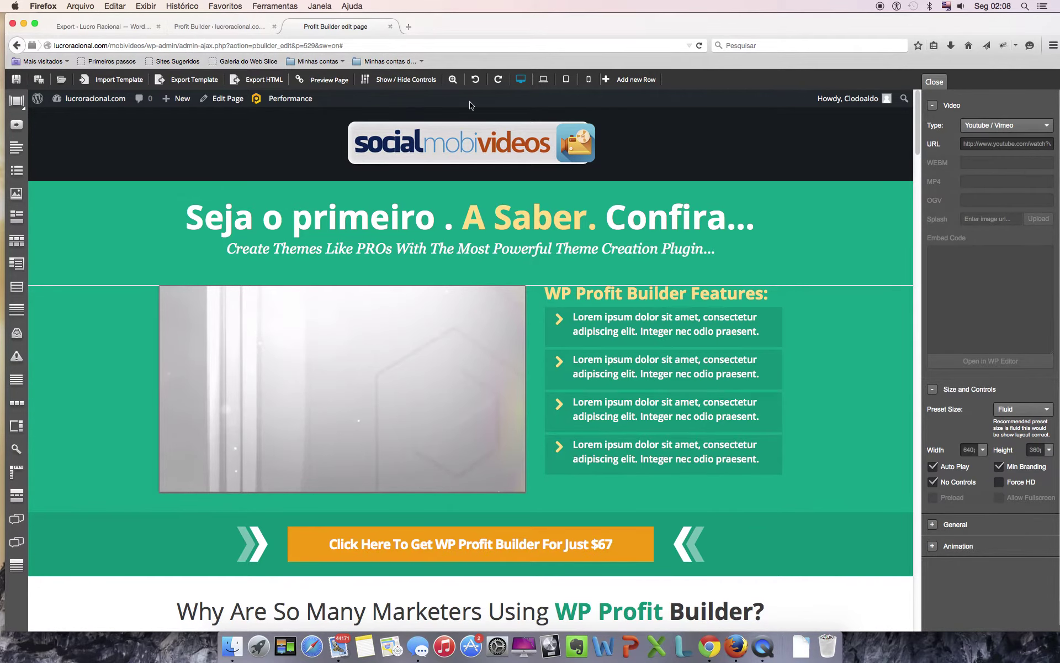
click(409, 26)
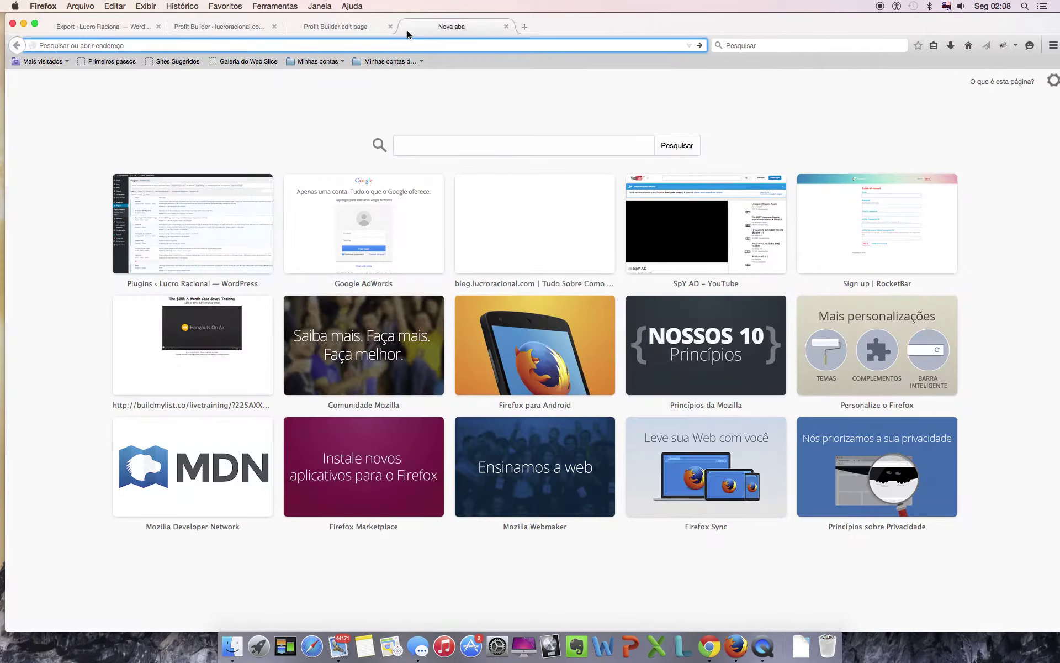
text(y)
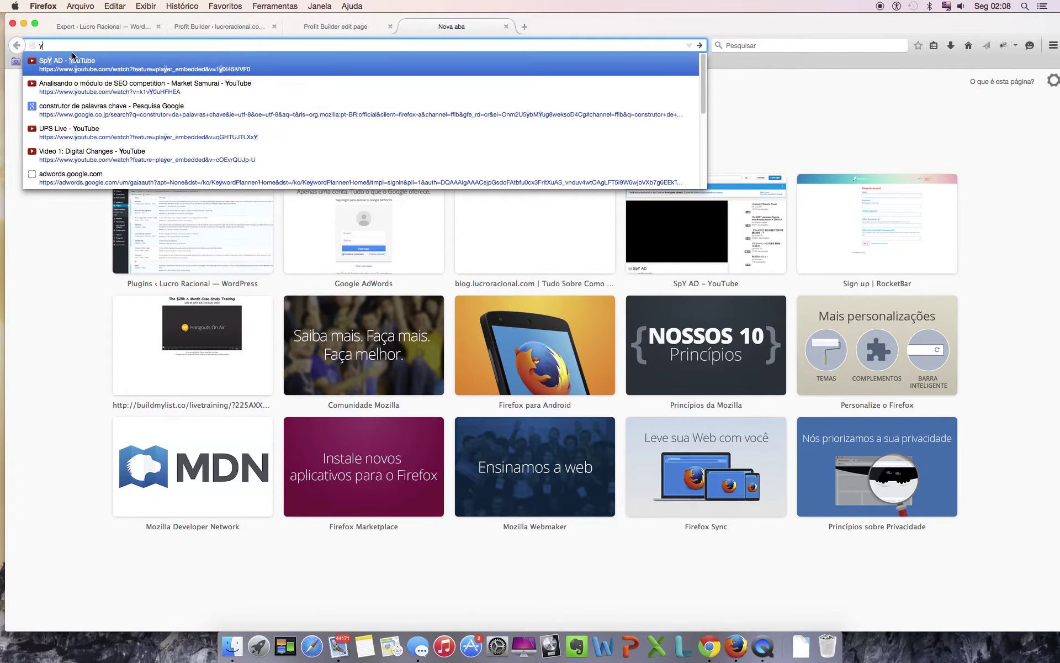
click(85, 70)
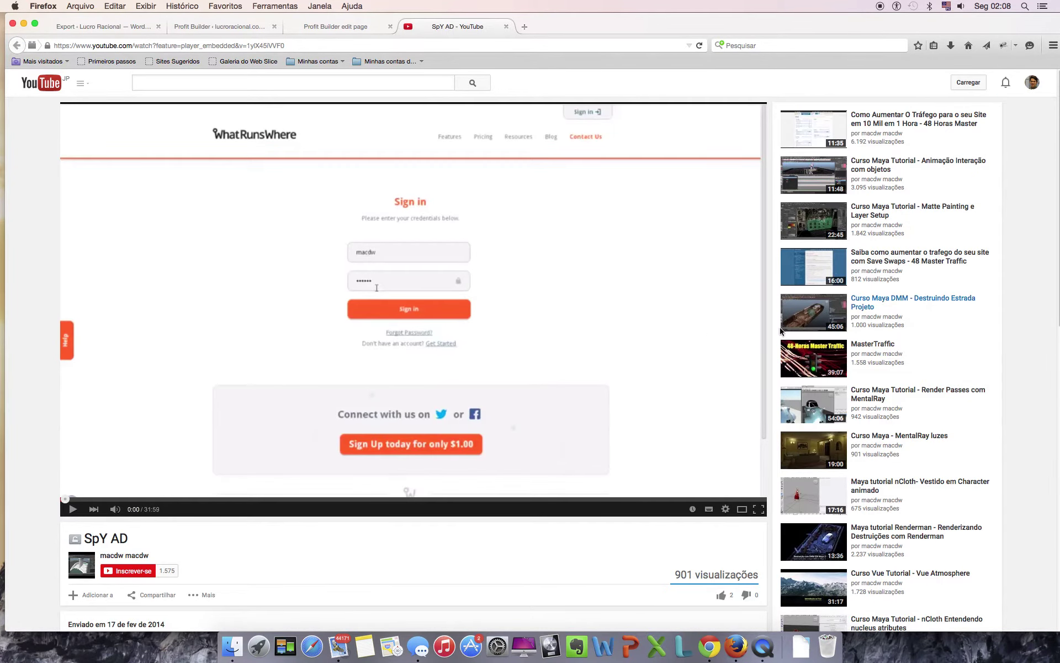
scroll(904, 348, down, 5)
scroll(904, 348, up, 5)
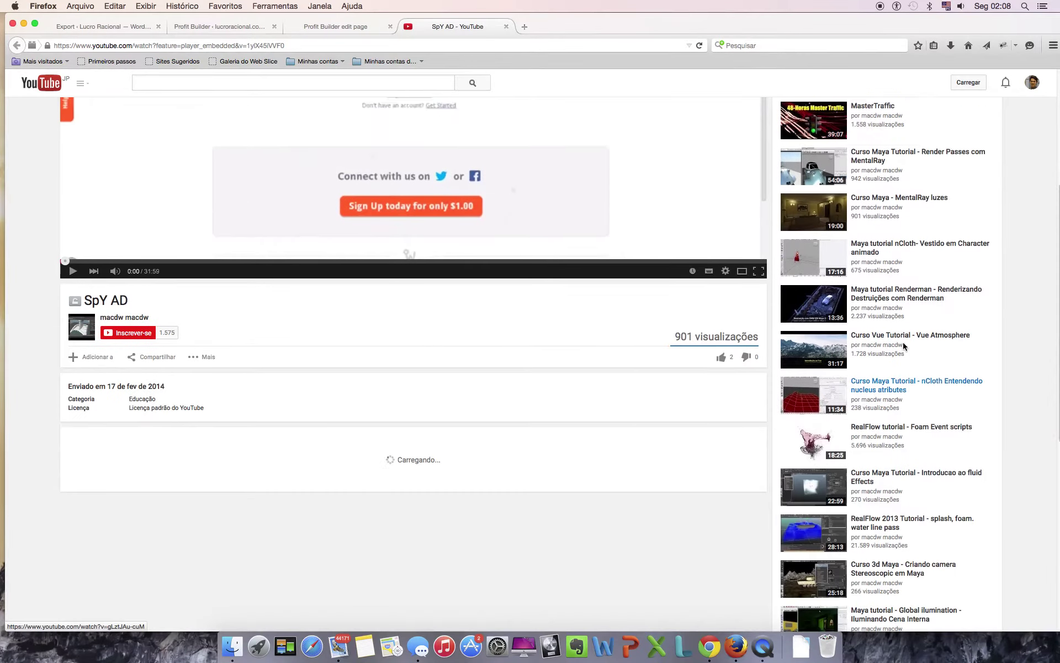
scroll(902, 347, down, 10)
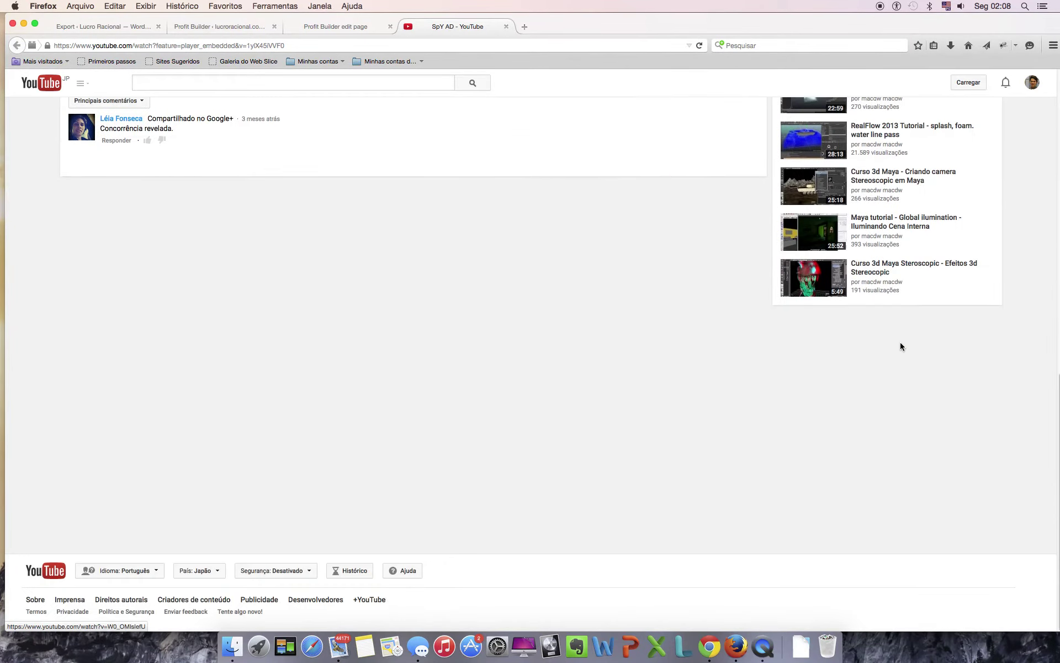
scroll(900, 346, up, 10)
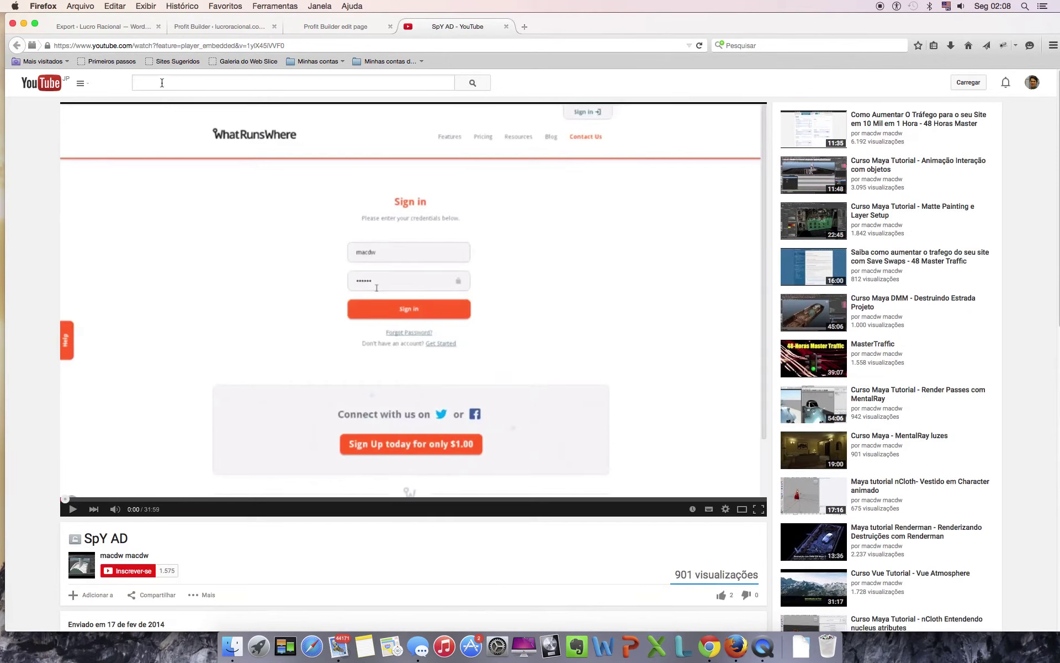
- Search YouTube for the channel owner's name and open the video list of the Lucro Racional channel
click(162, 83)
text(Clodoaldo)
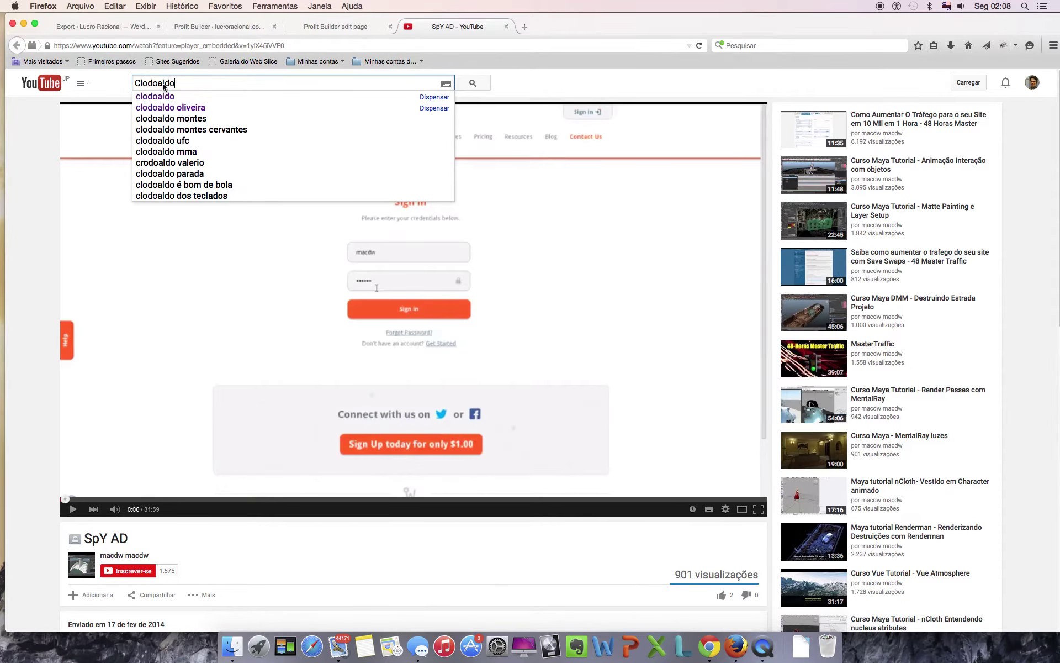
click(174, 107)
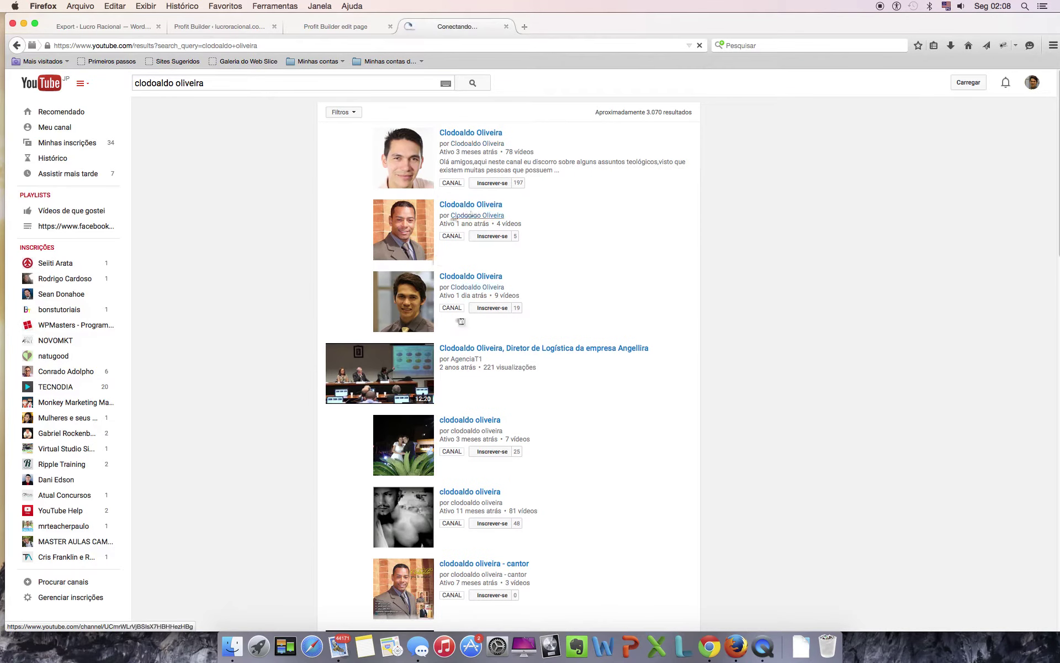
click(460, 276)
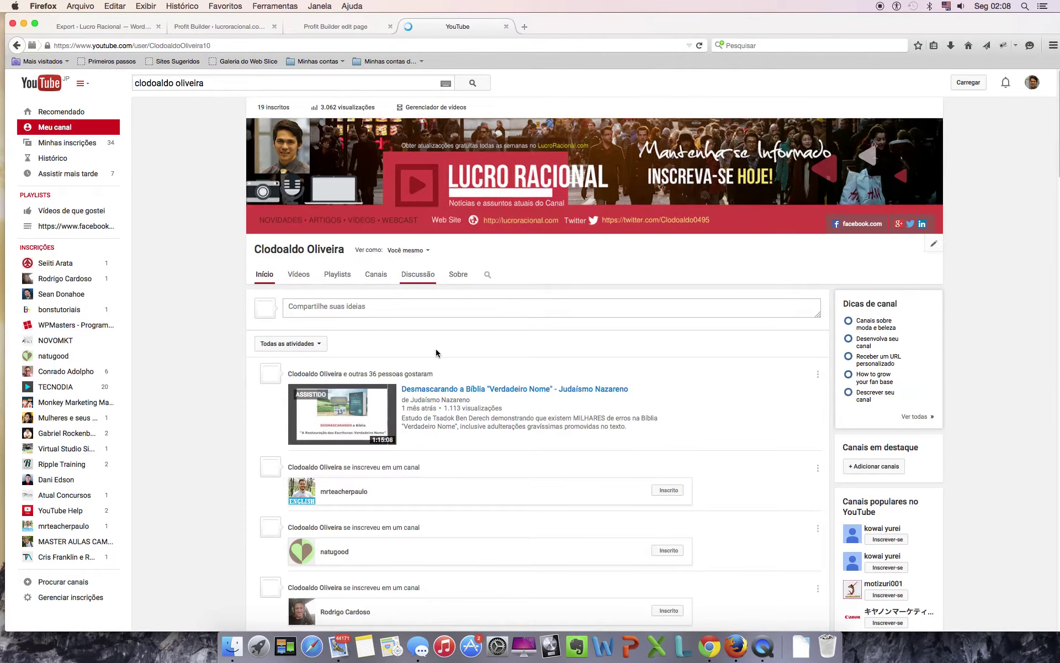
click(295, 278)
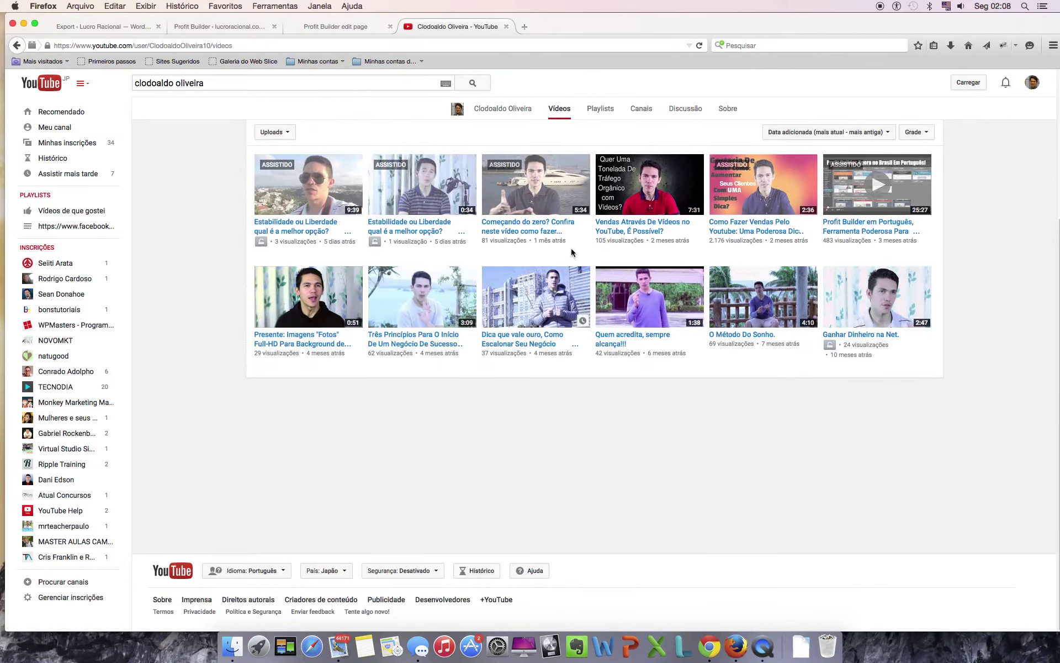
- Open the video "Começando do zero? Confira neste vídeo como fazer...", pause it and copy its web address
click(530, 228)
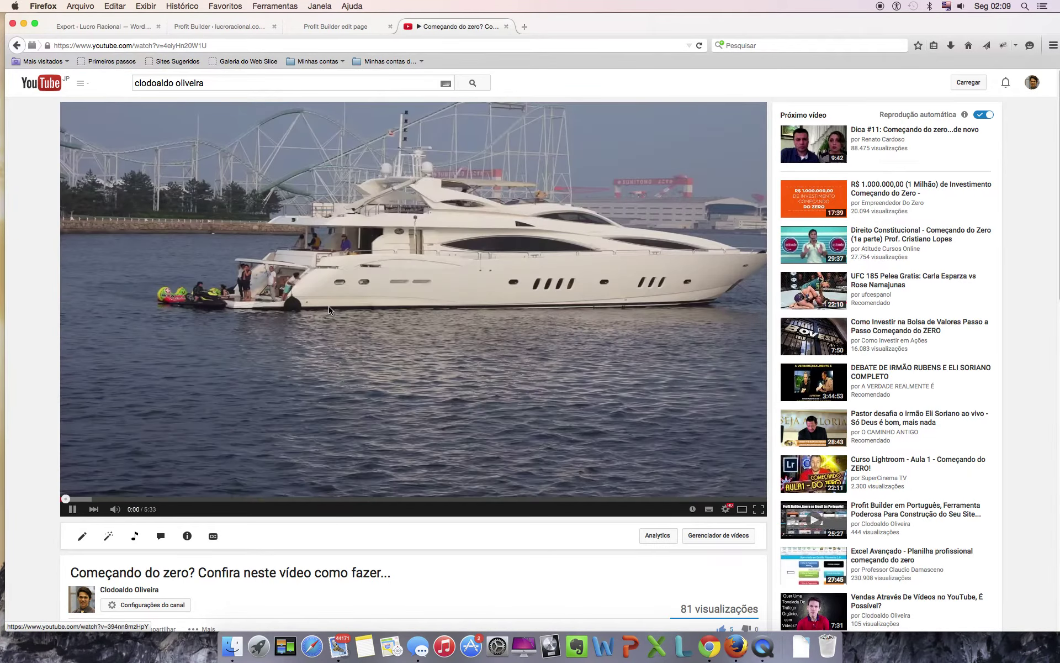
click(329, 310)
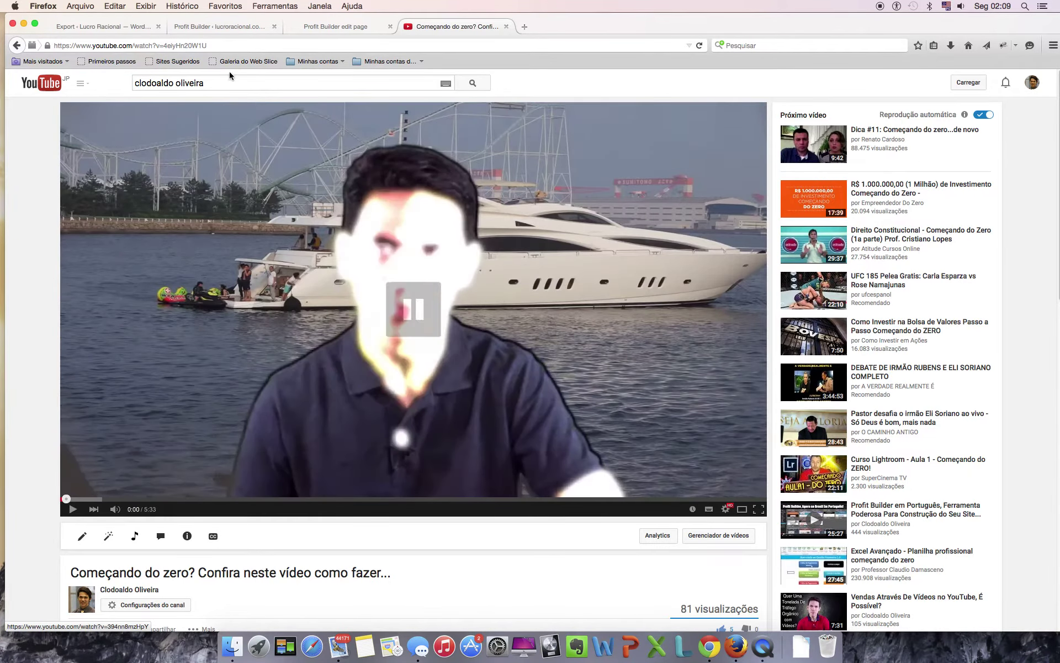
click(214, 44)
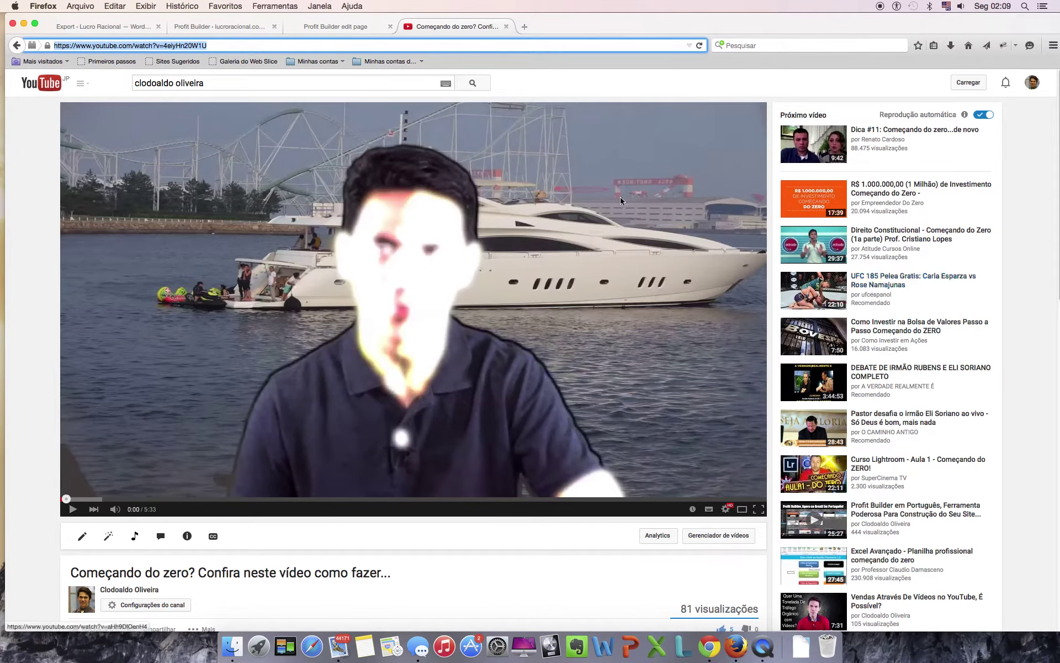
- Return to the Profit Builder edit page and replace the video element's URL with the copied YouTube link
click(244, 26)
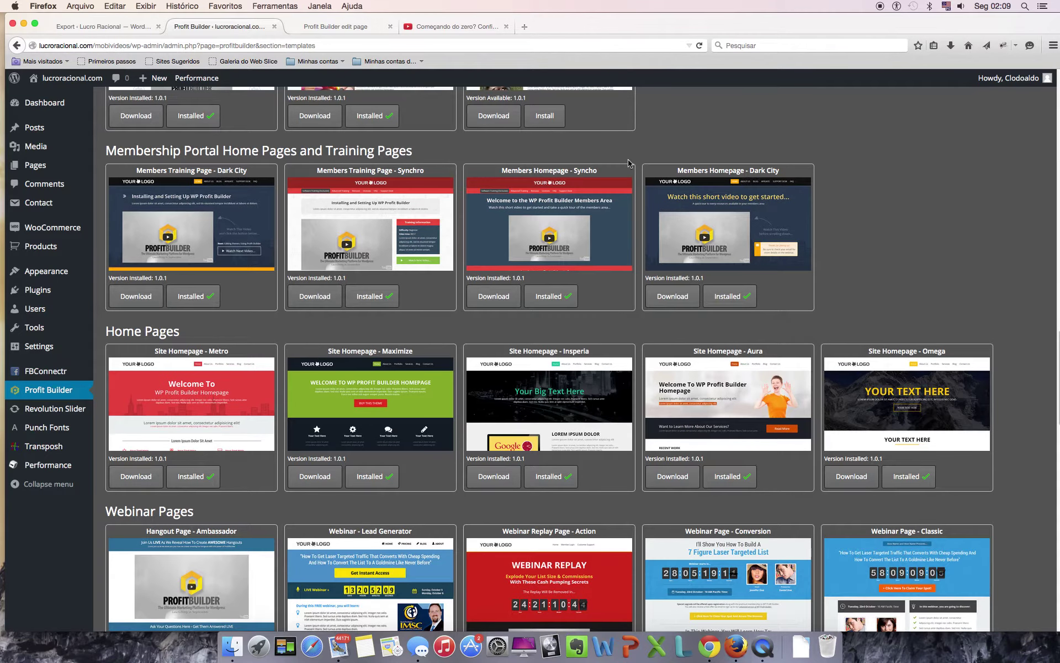
click(336, 32)
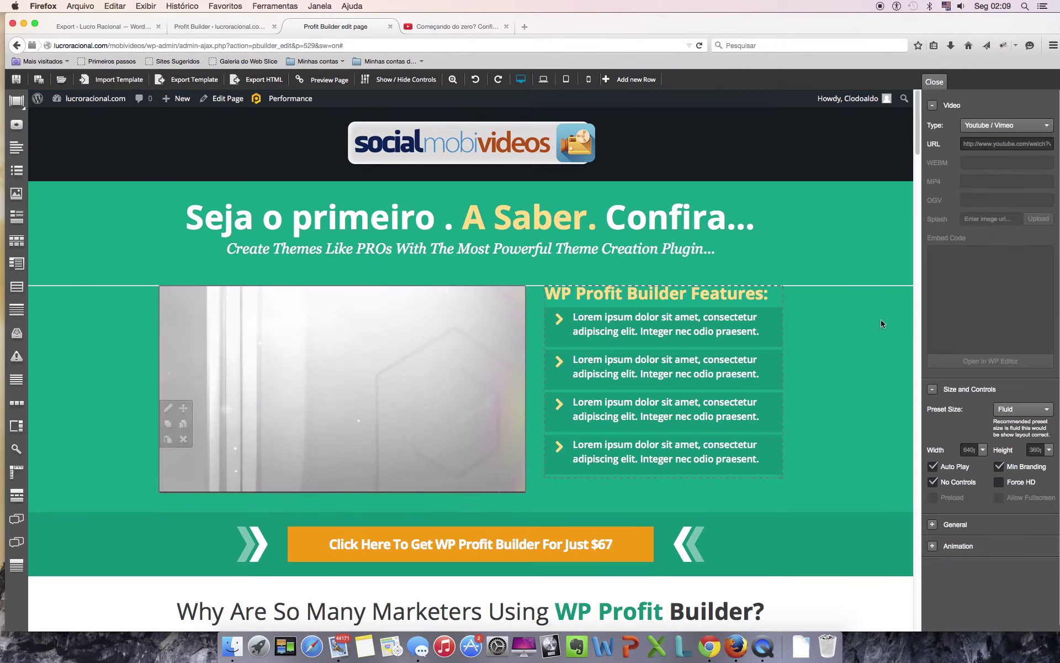
triple_click(991, 143)
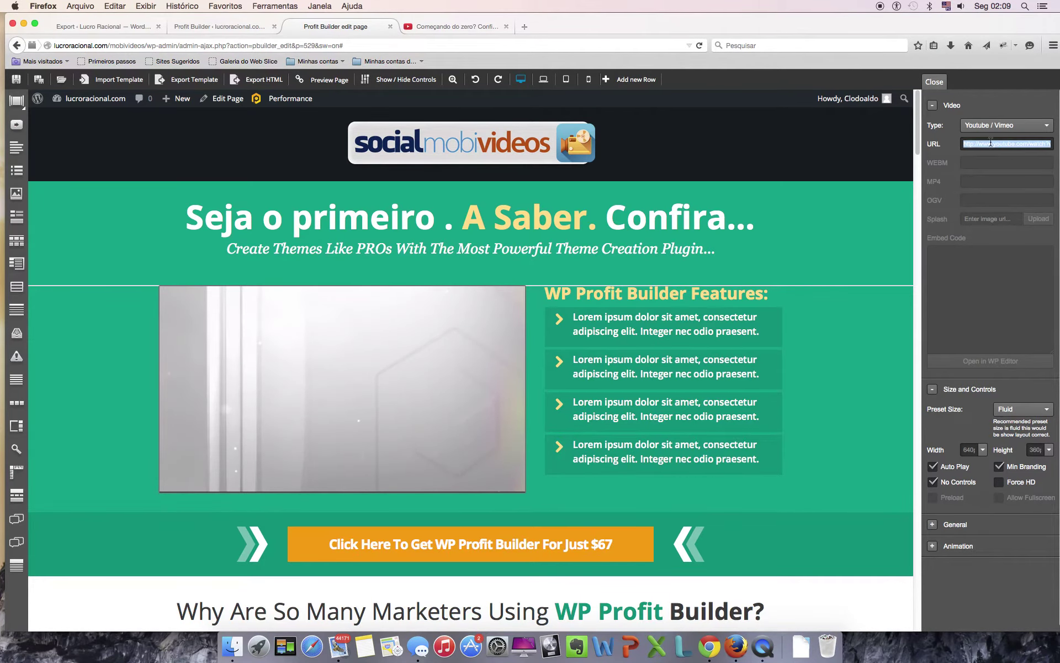
key(super+v)
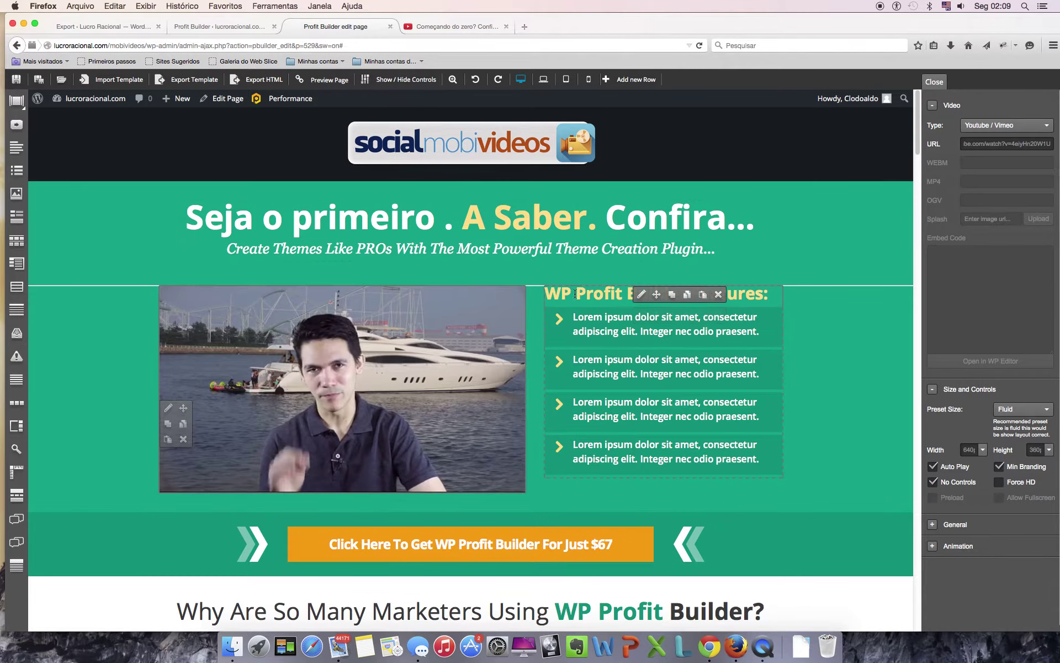
- Examine the settings of the "WP Profit Builder Features:" heading and its list items, and review the sections below the video
click(641, 296)
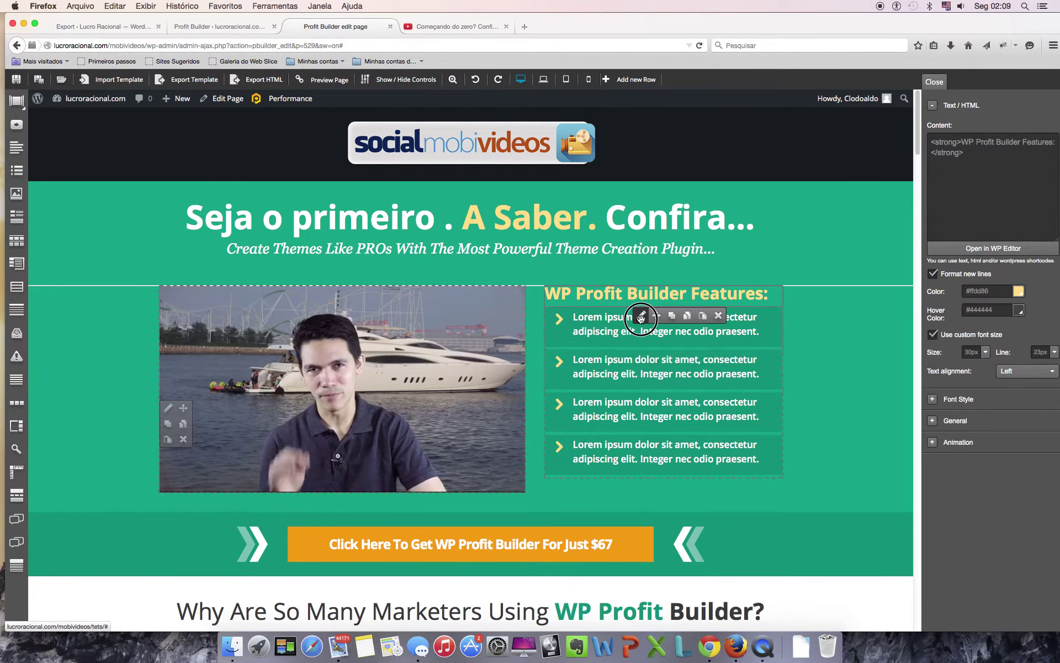
click(641, 316)
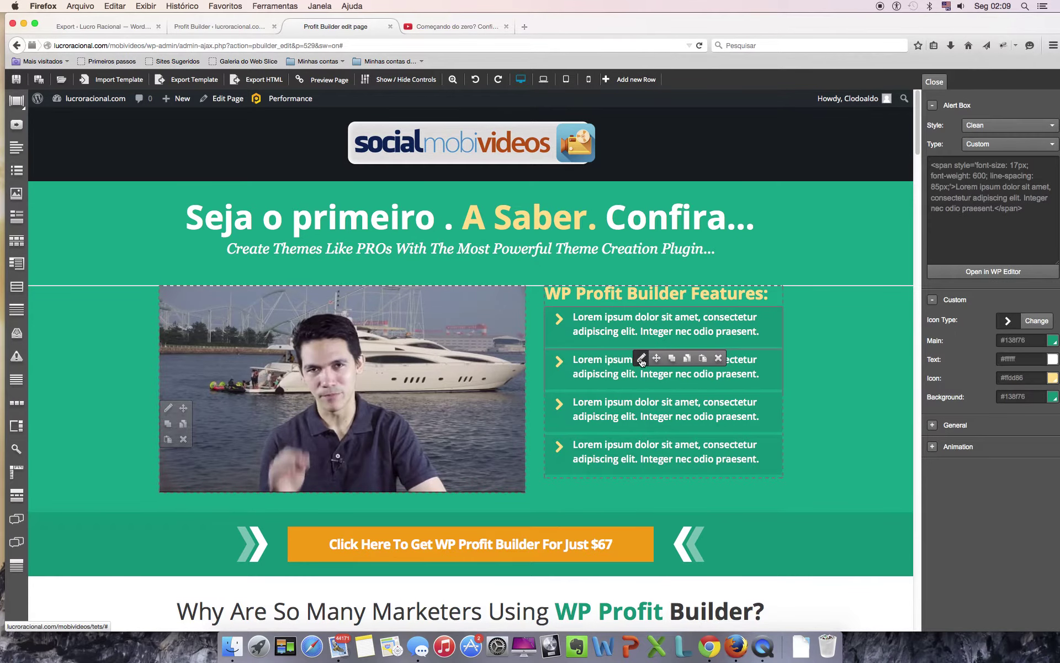
scroll(644, 452, down, 1)
scroll(643, 452, down, 10)
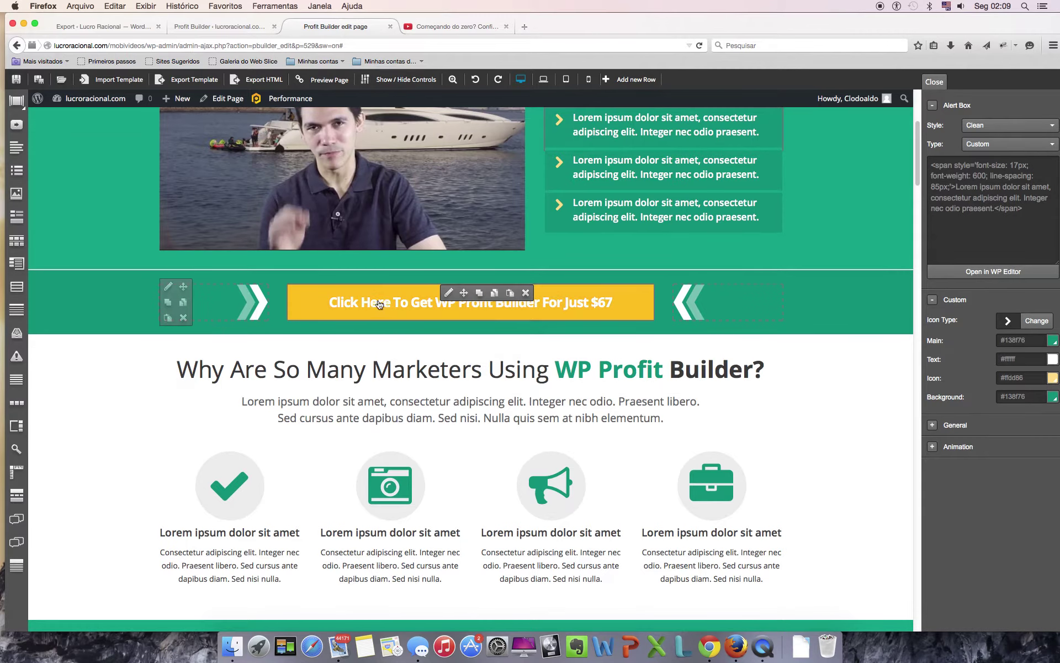
scroll(374, 358, up, 2)
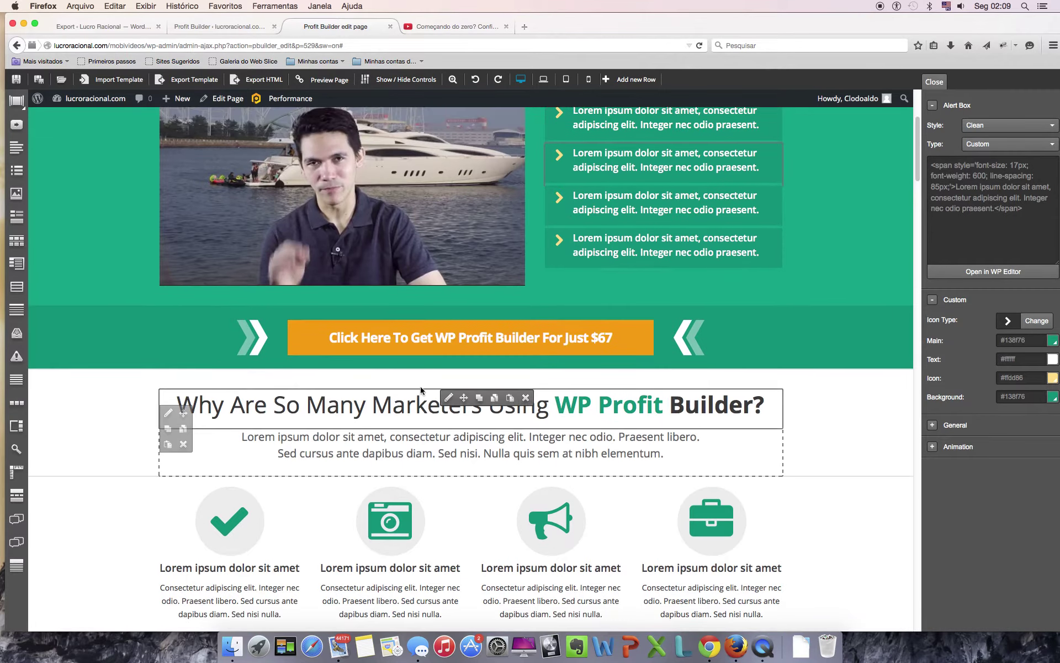
scroll(516, 456, up, 9)
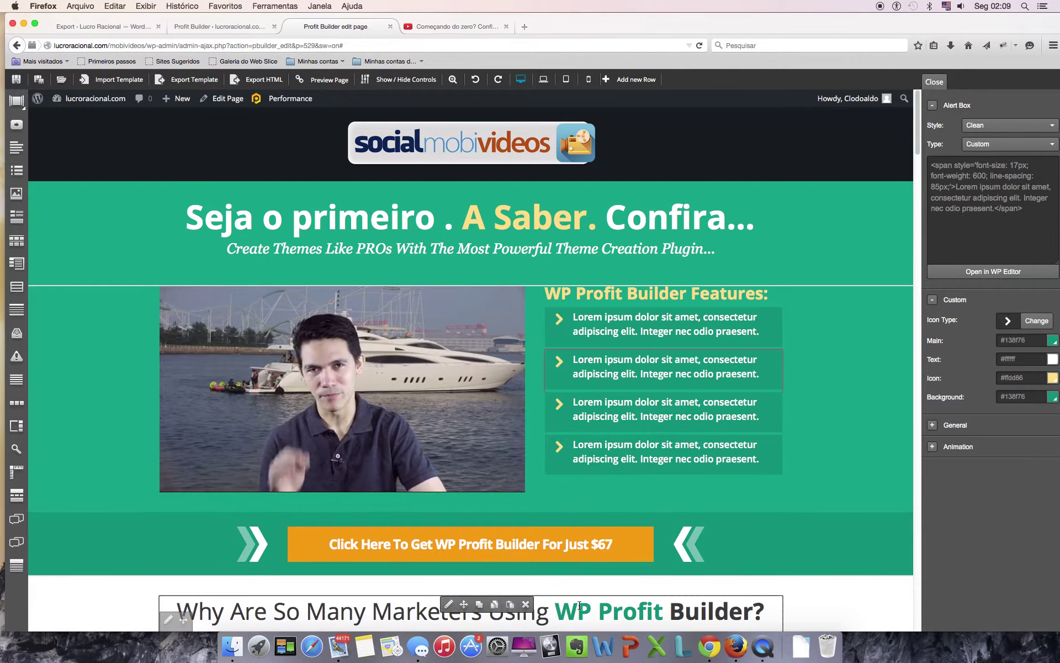
scroll(540, 592, down, 4)
scroll(540, 592, down, 8)
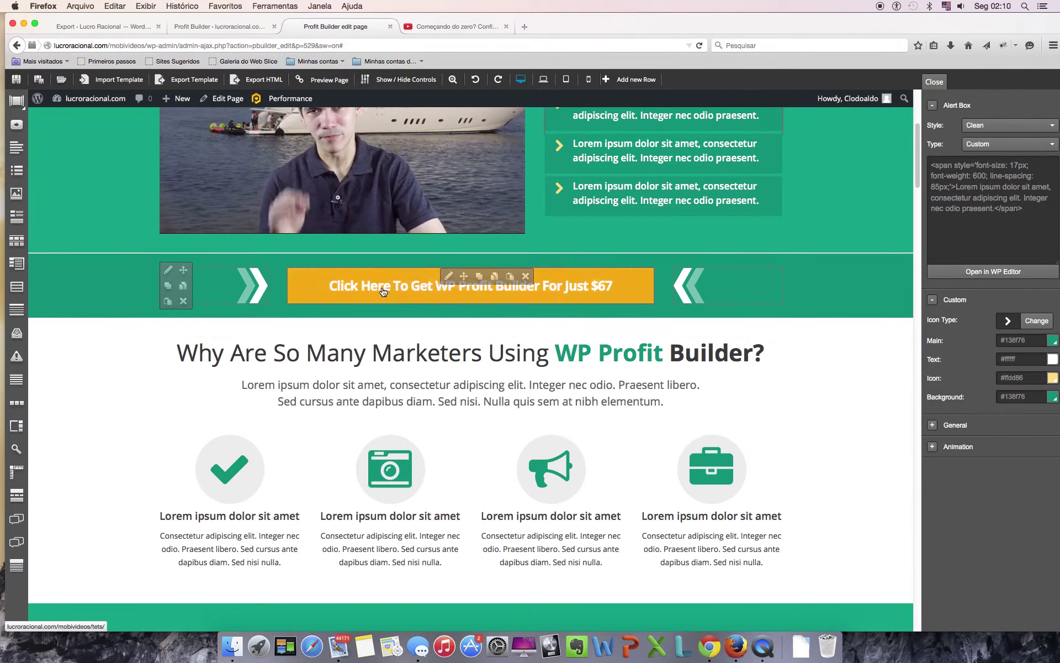
- Set the orange call-to-action button's type to Image and open the media library to choose its picture
click(448, 276)
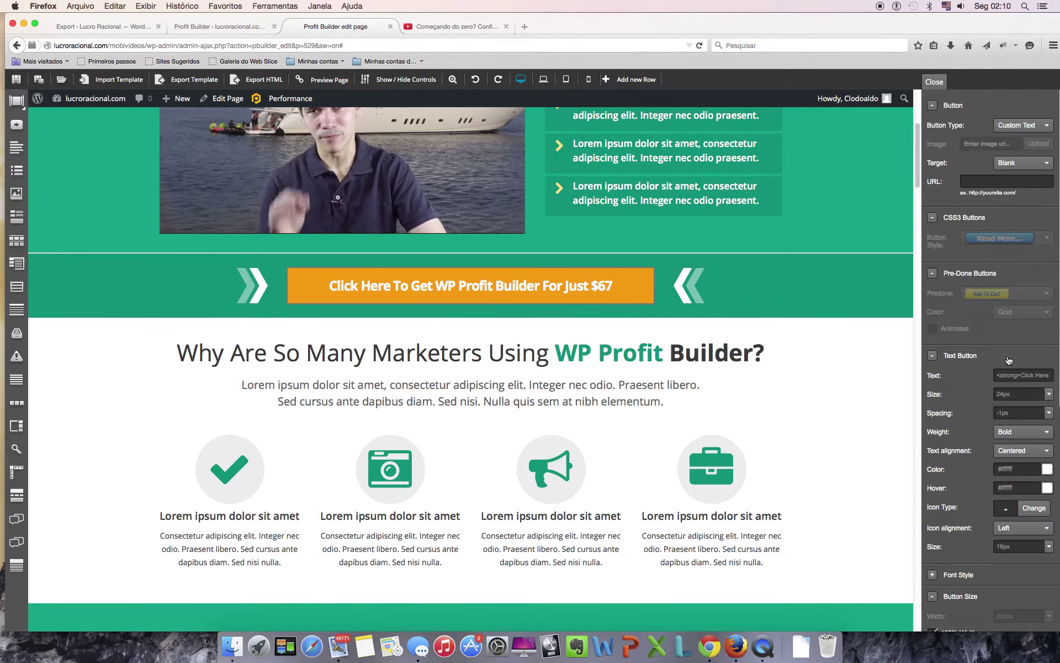
scroll(1008, 360, down, 5)
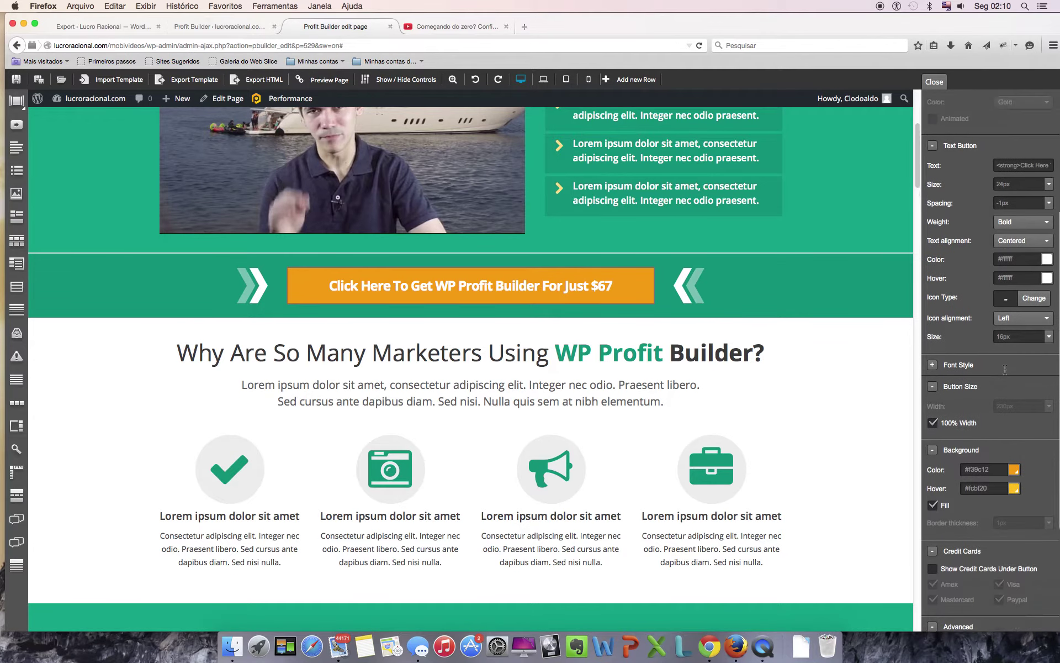
scroll(1005, 369, up, 5)
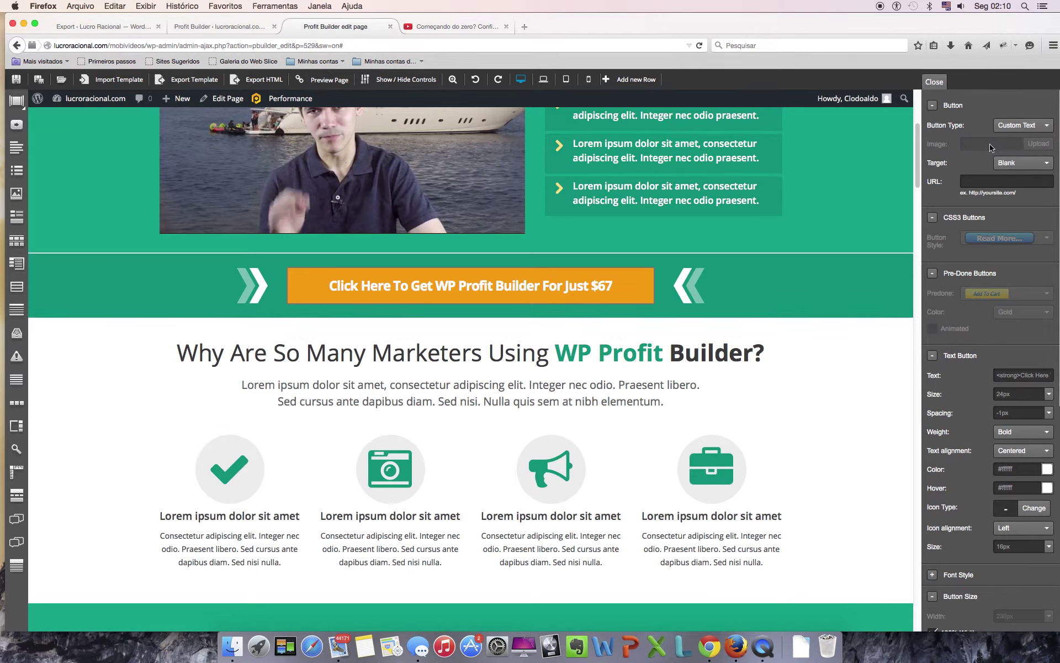
click(1048, 131)
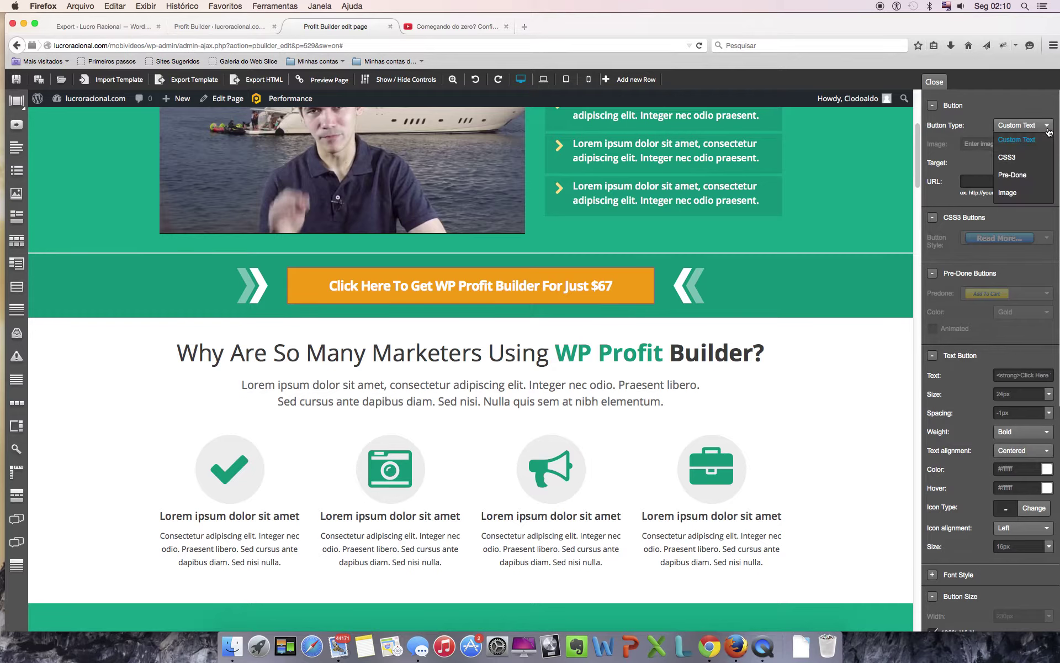
click(1014, 194)
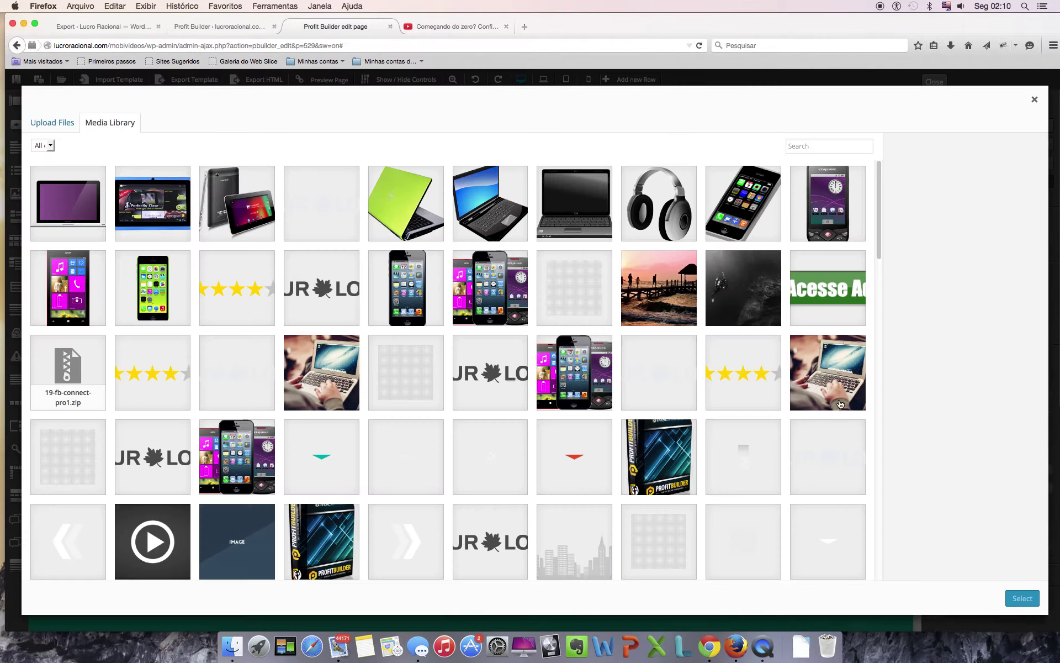
- Look through the media library and insert the green "Acesse Aqui!" picture as the call-to-action button's image
scroll(363, 395, down, 3)
scroll(364, 395, down, 10)
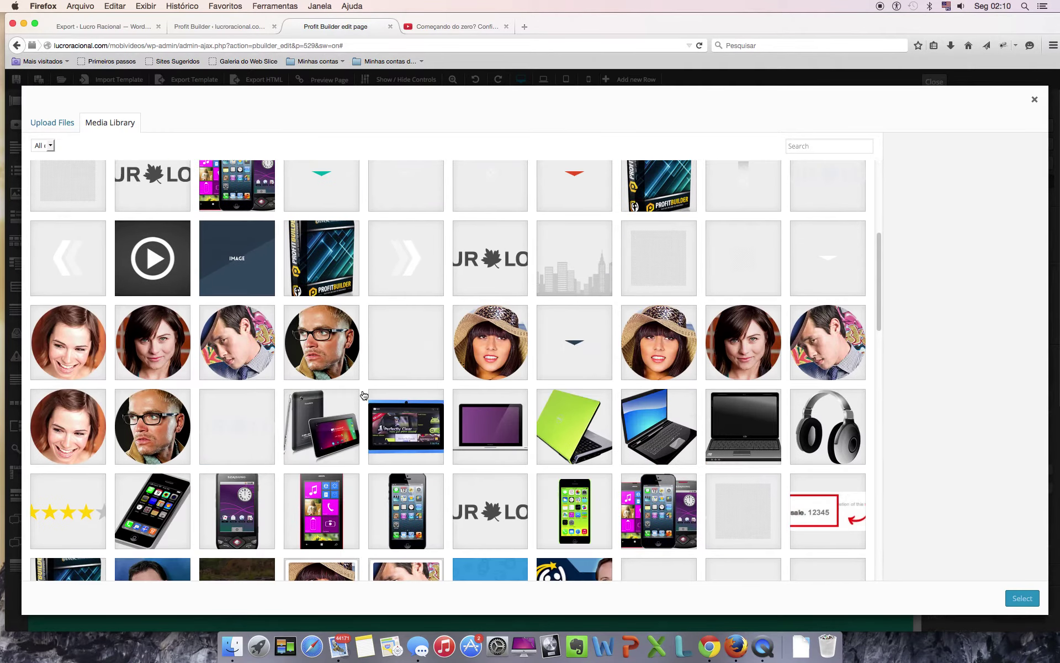
scroll(364, 395, down, 6)
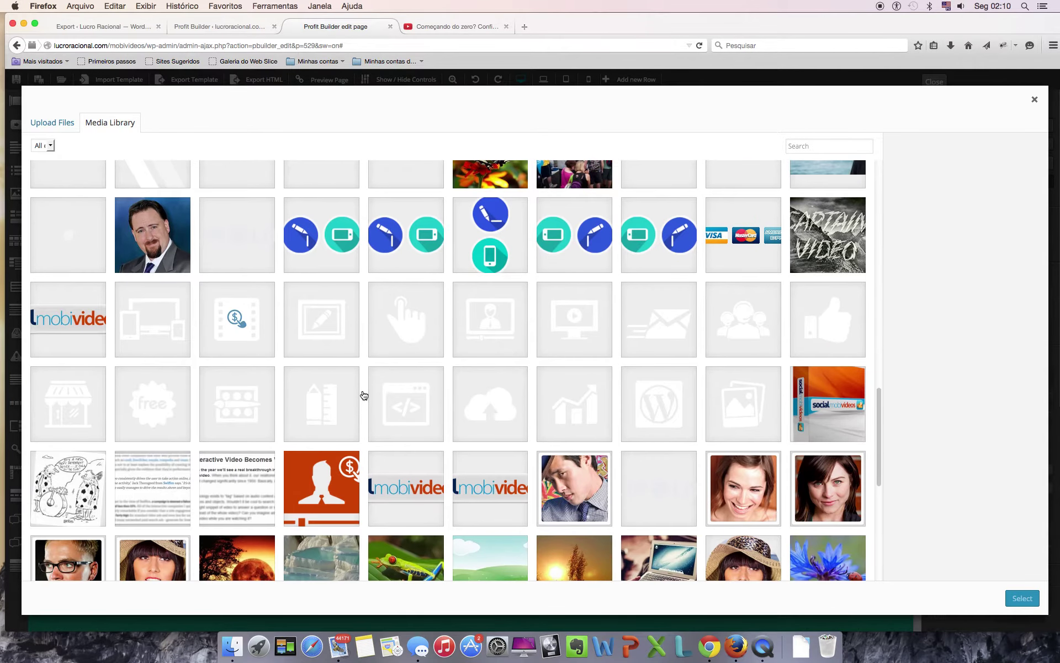
scroll(363, 394, down, 4)
scroll(384, 413, down, 6)
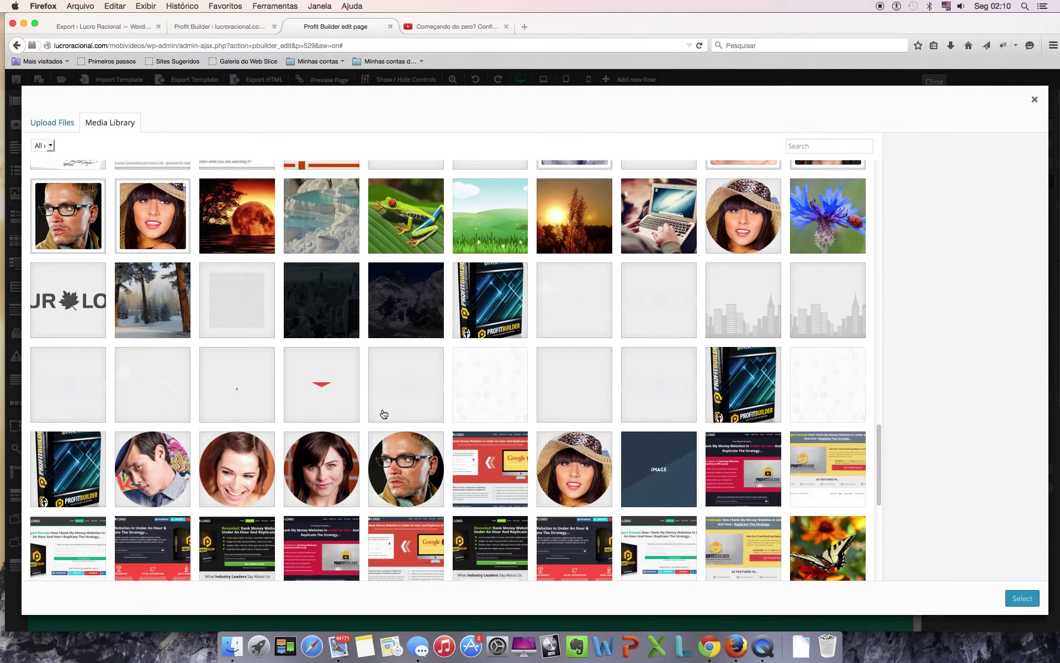
scroll(384, 414, down, 6)
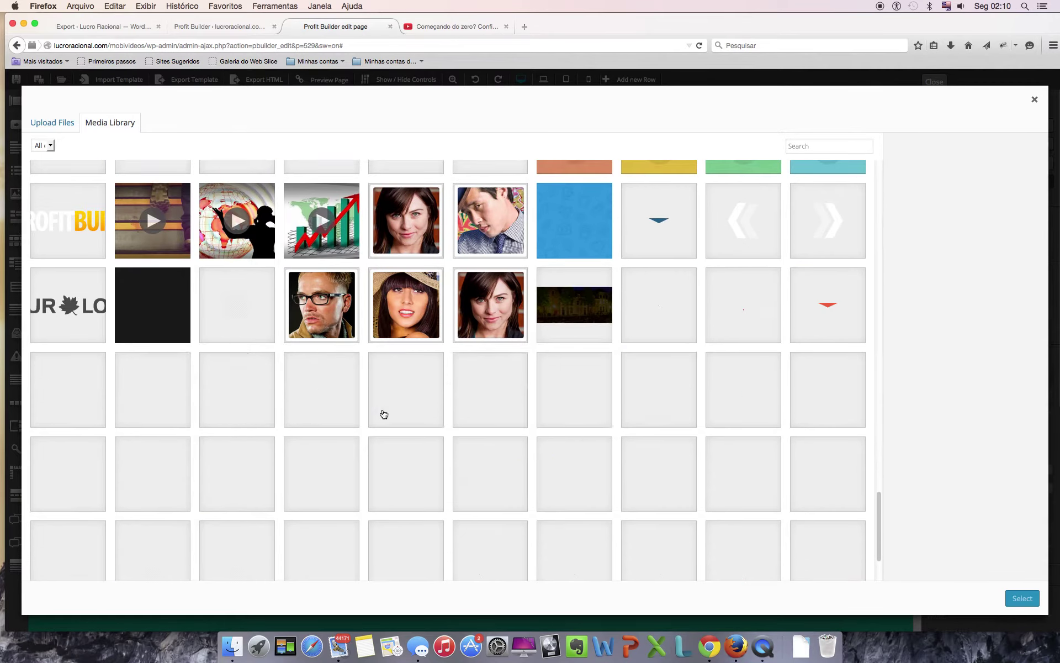
scroll(384, 414, down, 2)
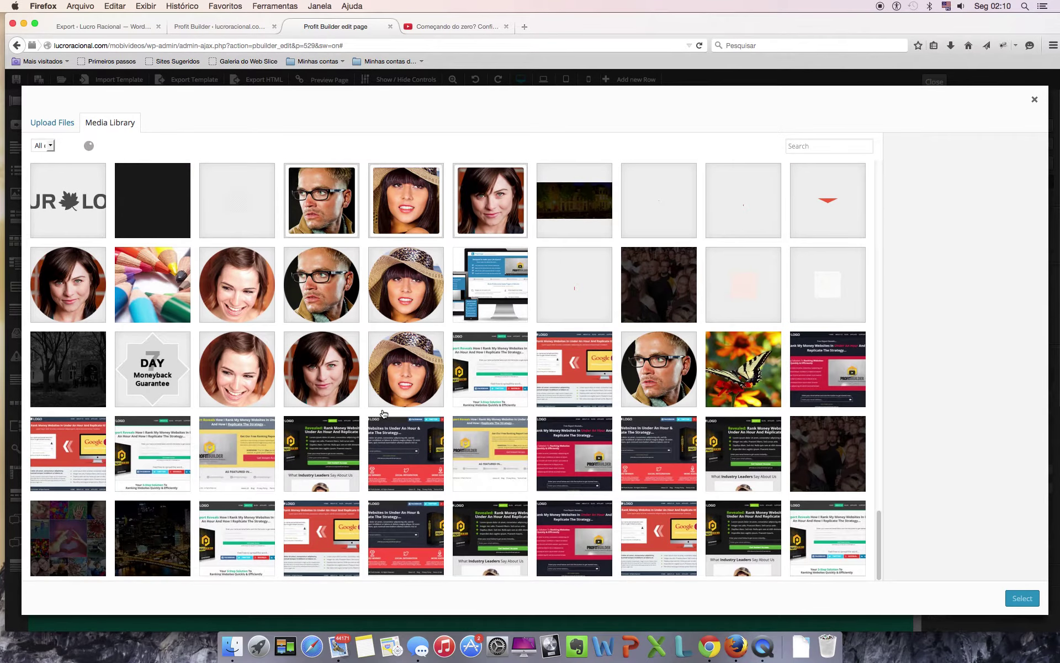
scroll(384, 414, up, 15)
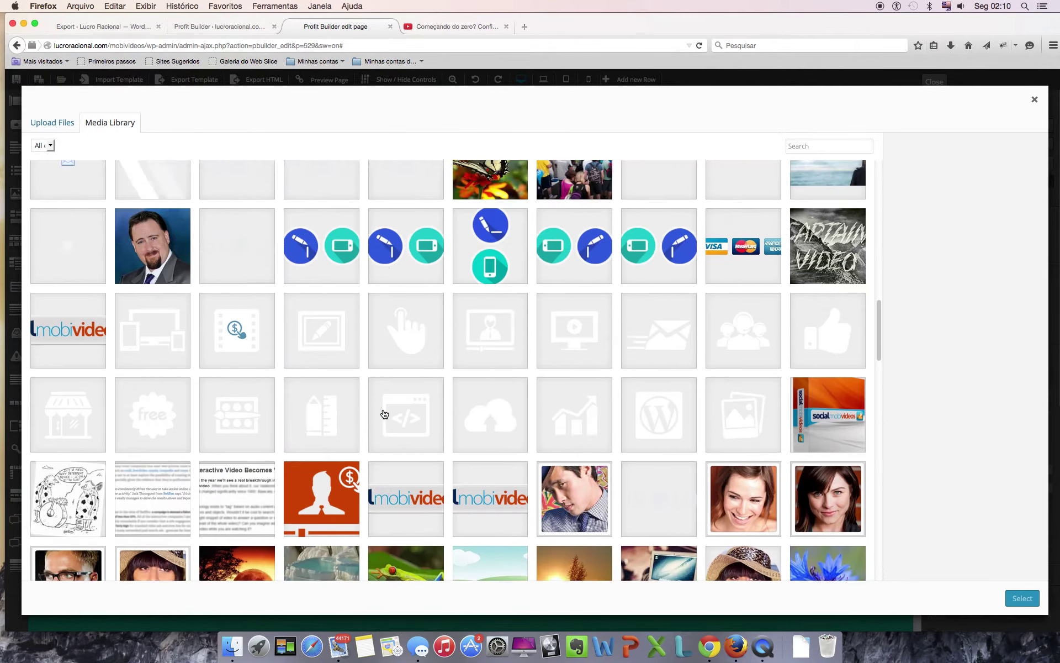
scroll(384, 414, up, 5)
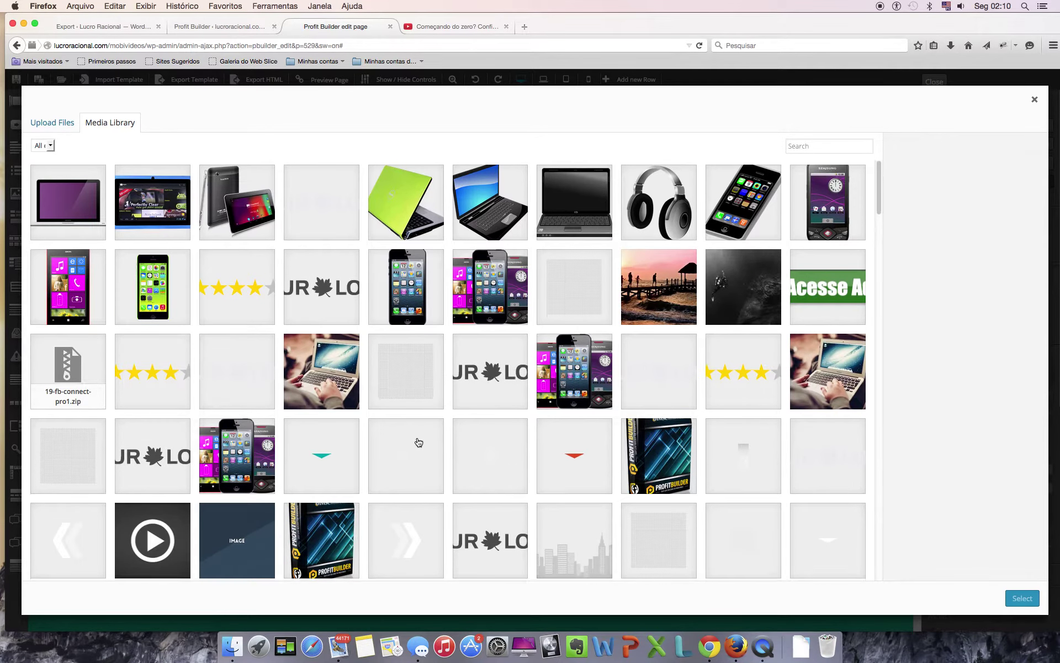
scroll(417, 441, down, 5)
scroll(418, 441, down, 3)
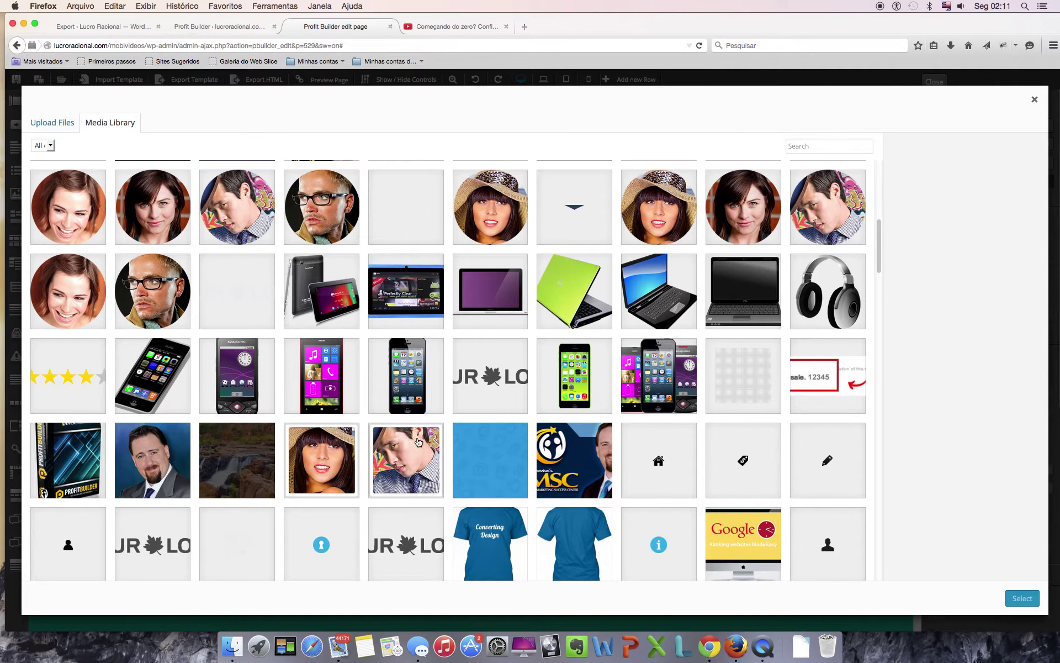
scroll(418, 441, down, 12)
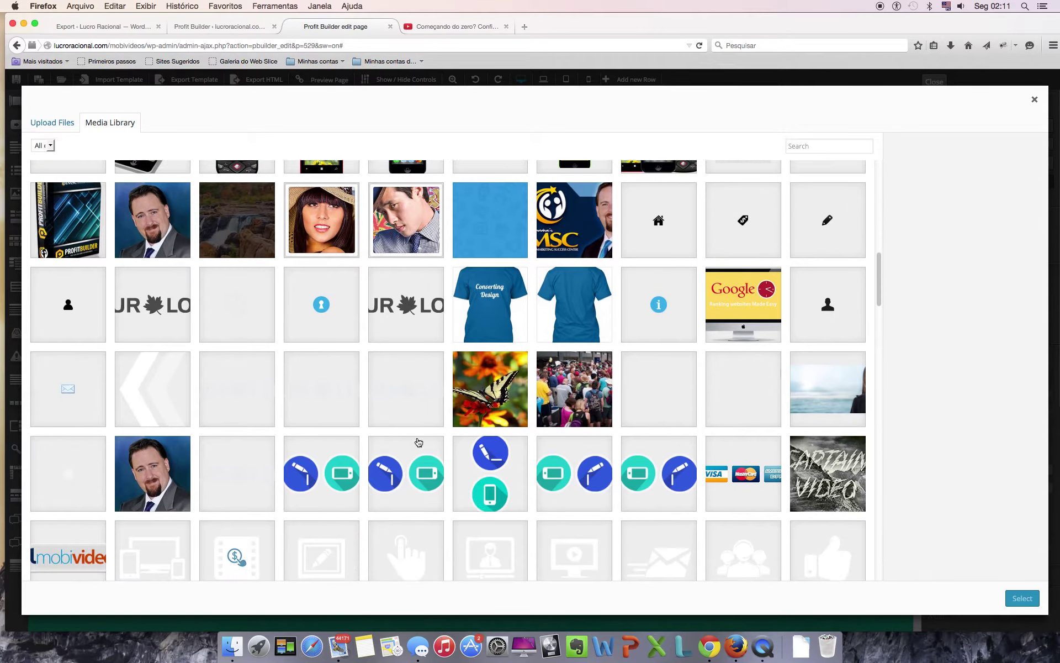
scroll(418, 442, down, 15)
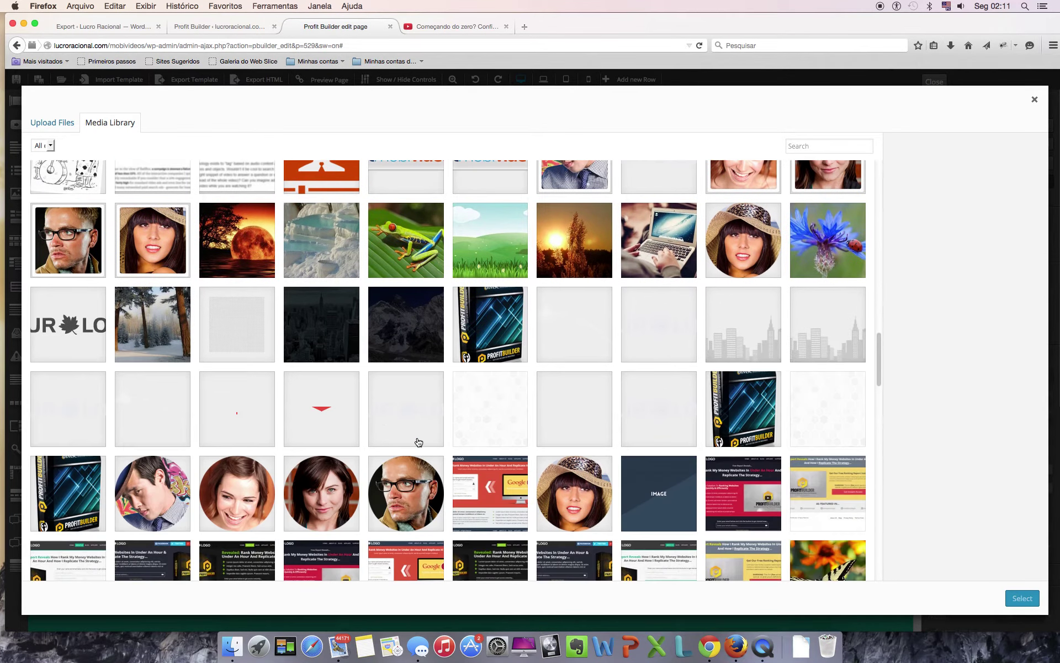
scroll(418, 442, down, 15)
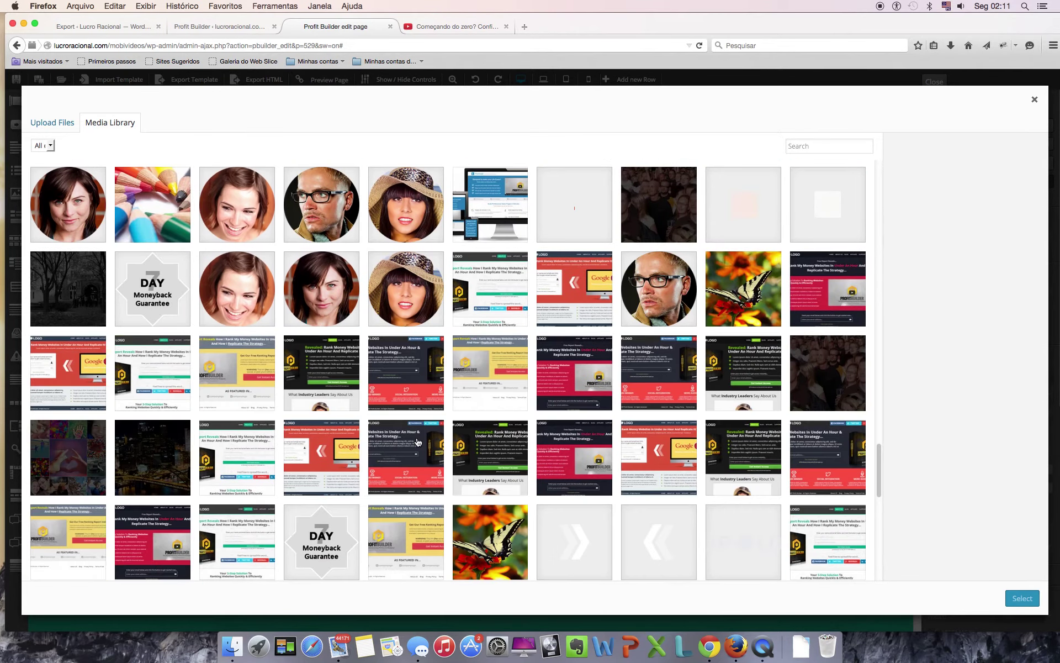
scroll(417, 442, down, 8)
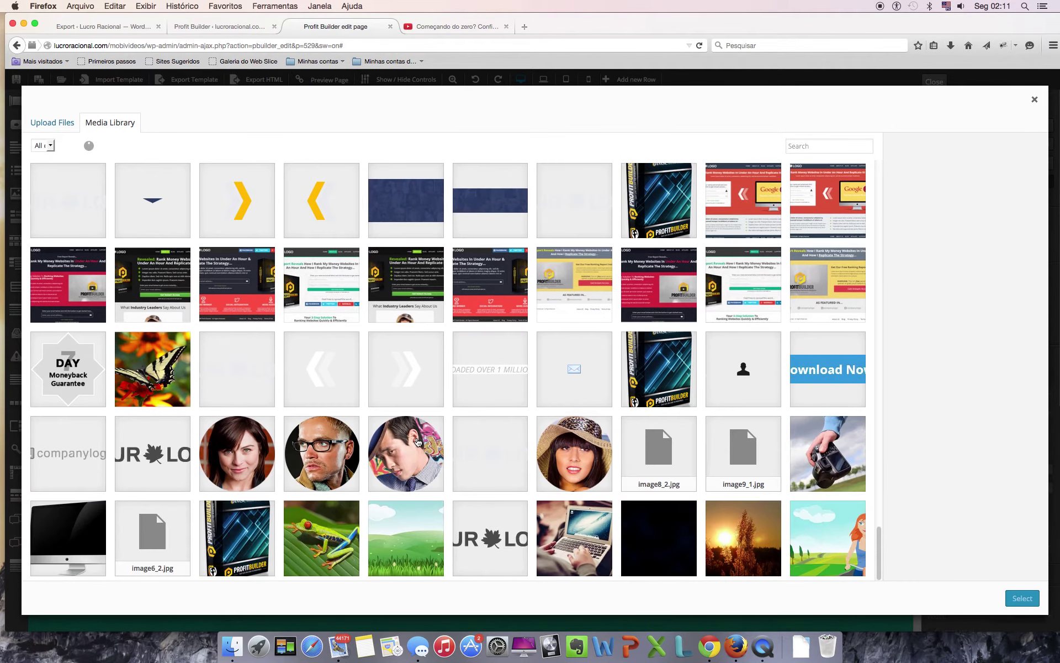
scroll(571, 518, down, 8)
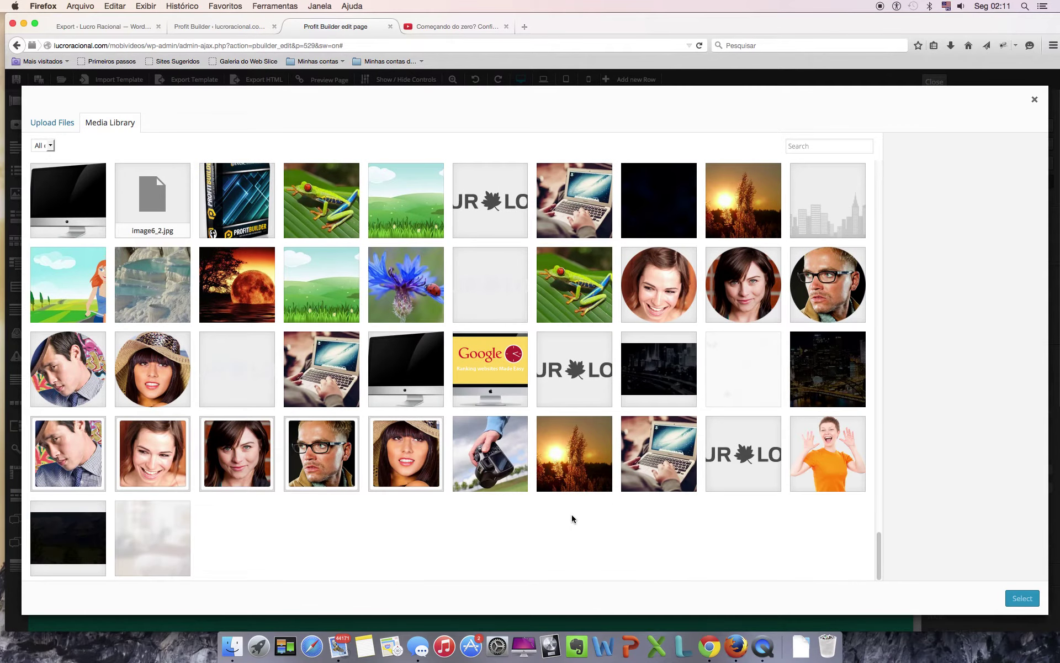
scroll(368, 426, up, 15)
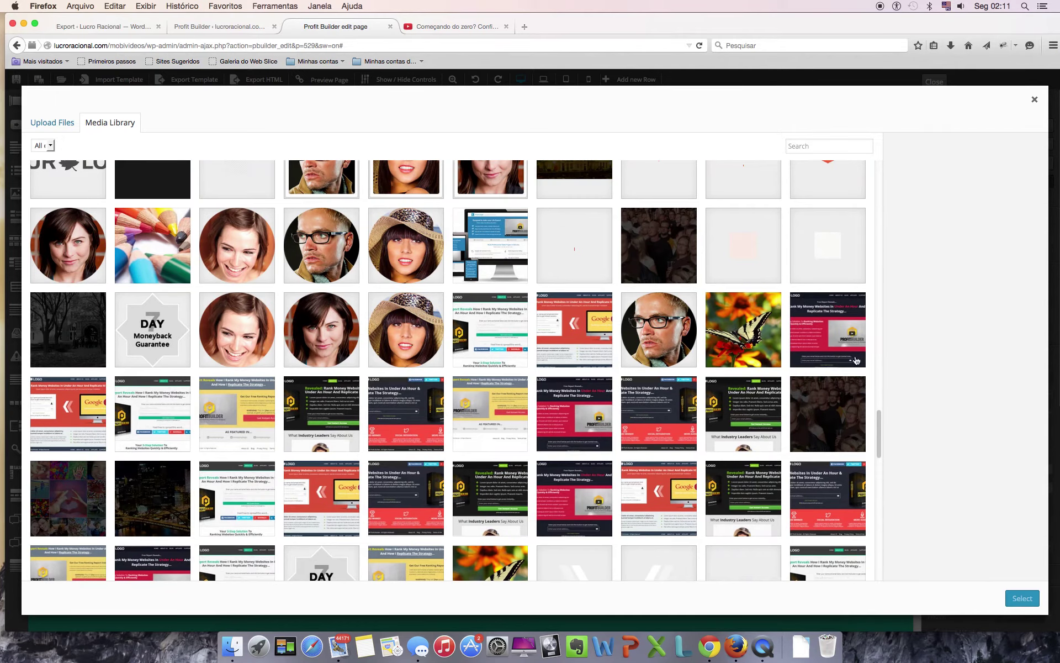
scroll(770, 457, up, 15)
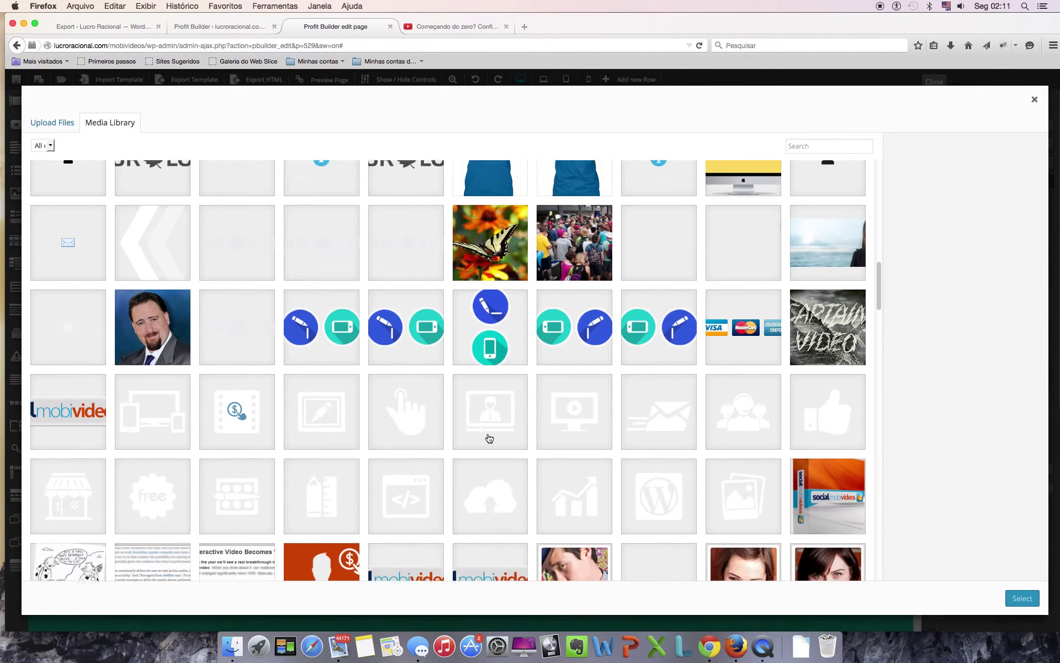
scroll(483, 484, up, 10)
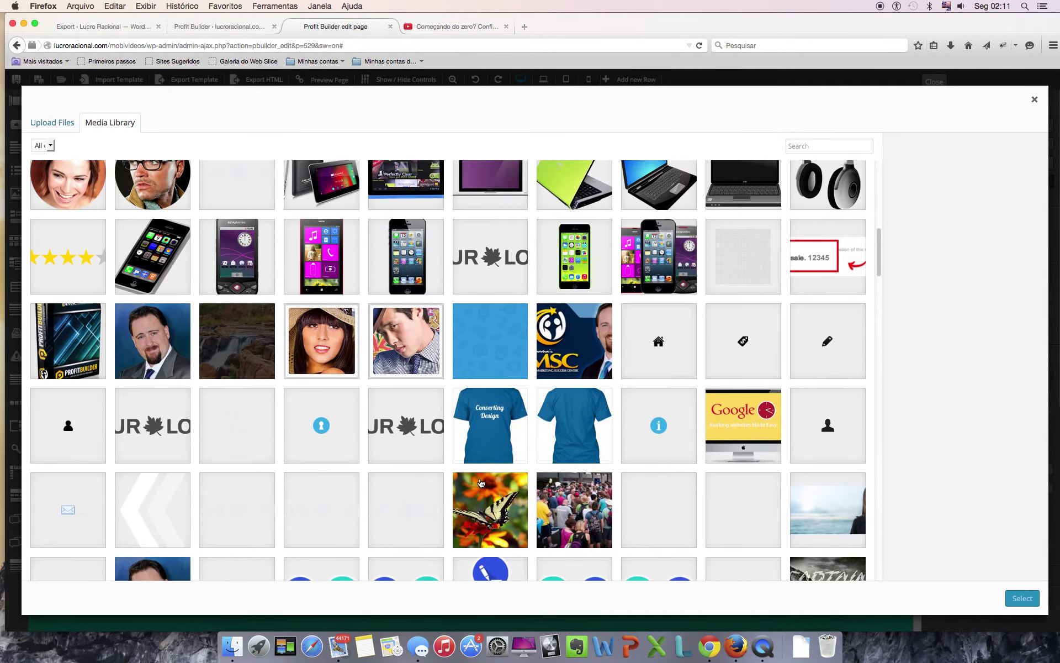
scroll(480, 484, up, 6)
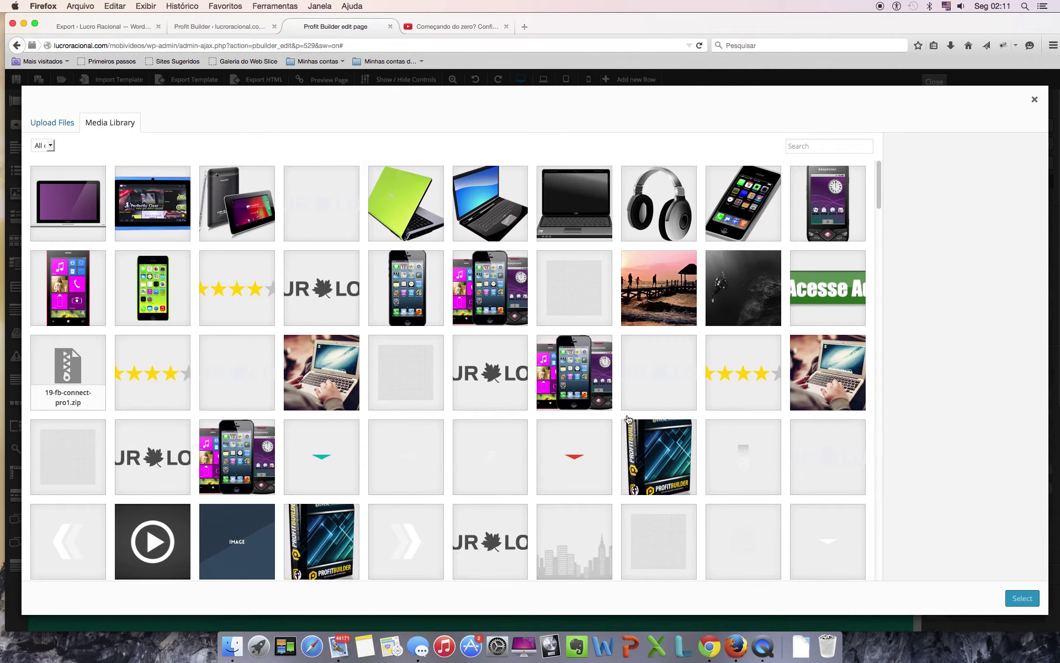
click(821, 293)
click(1033, 606)
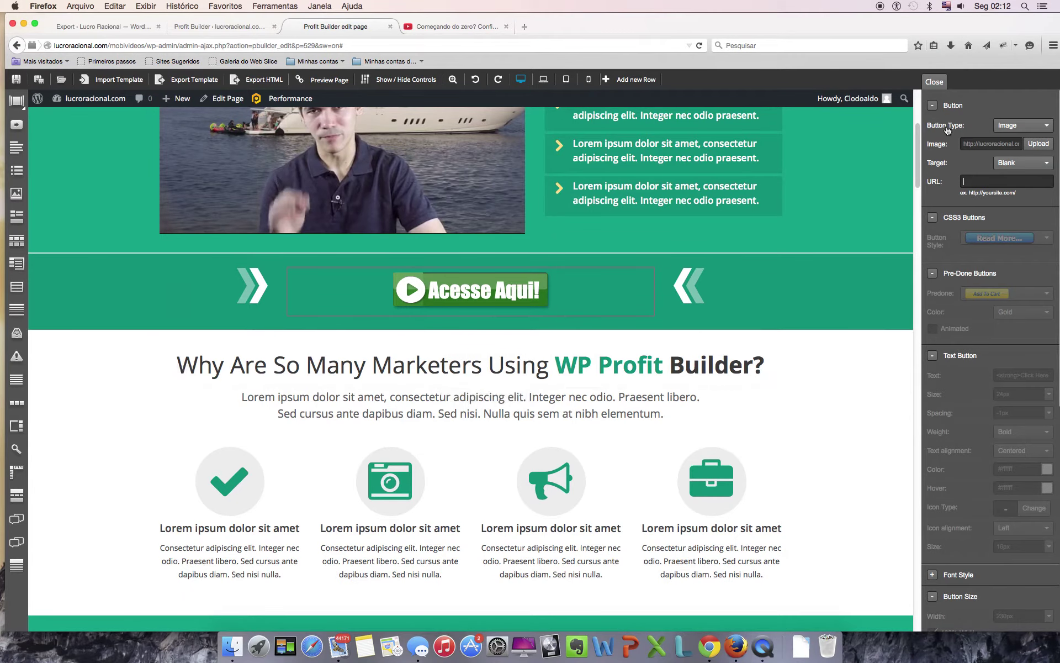
- Switch the call-to-action button's type to Custom Text and set its link target to New
click(1031, 124)
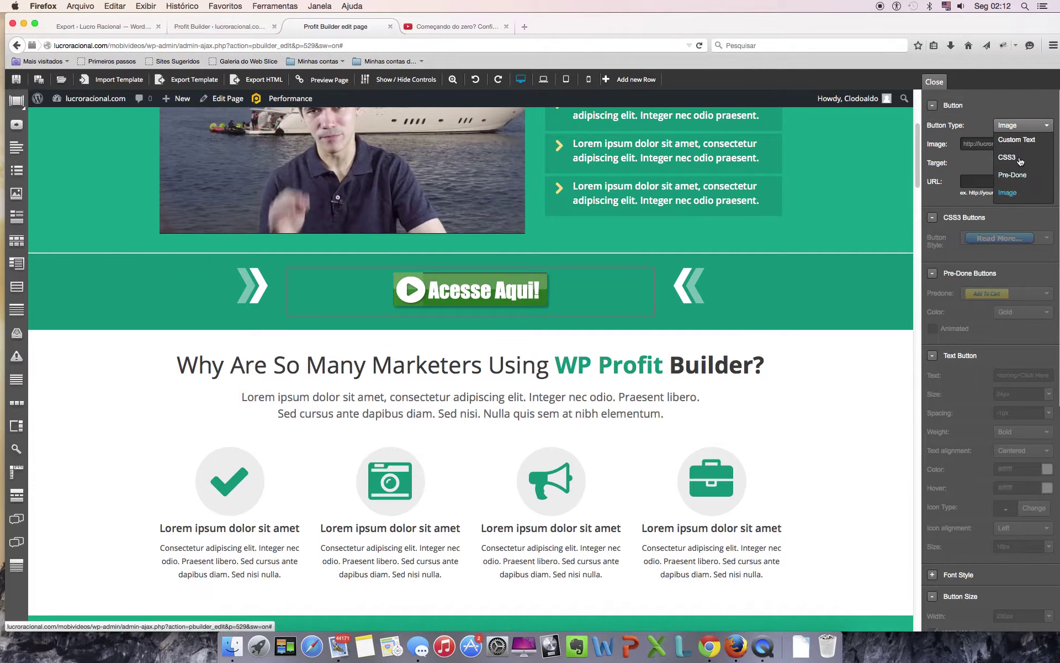
click(1017, 193)
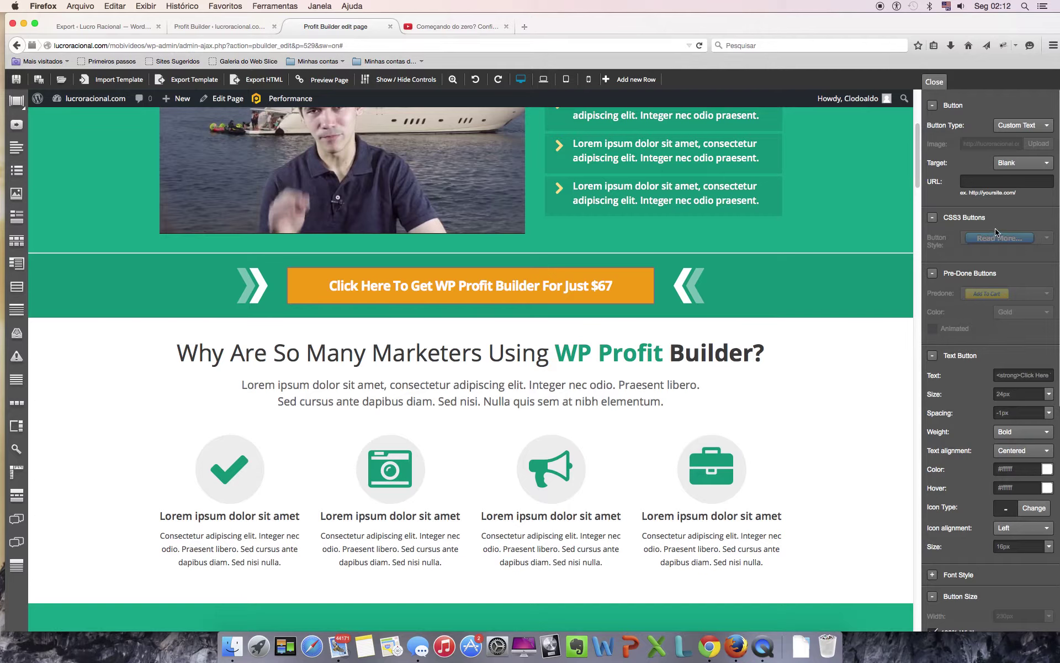
click(1046, 164)
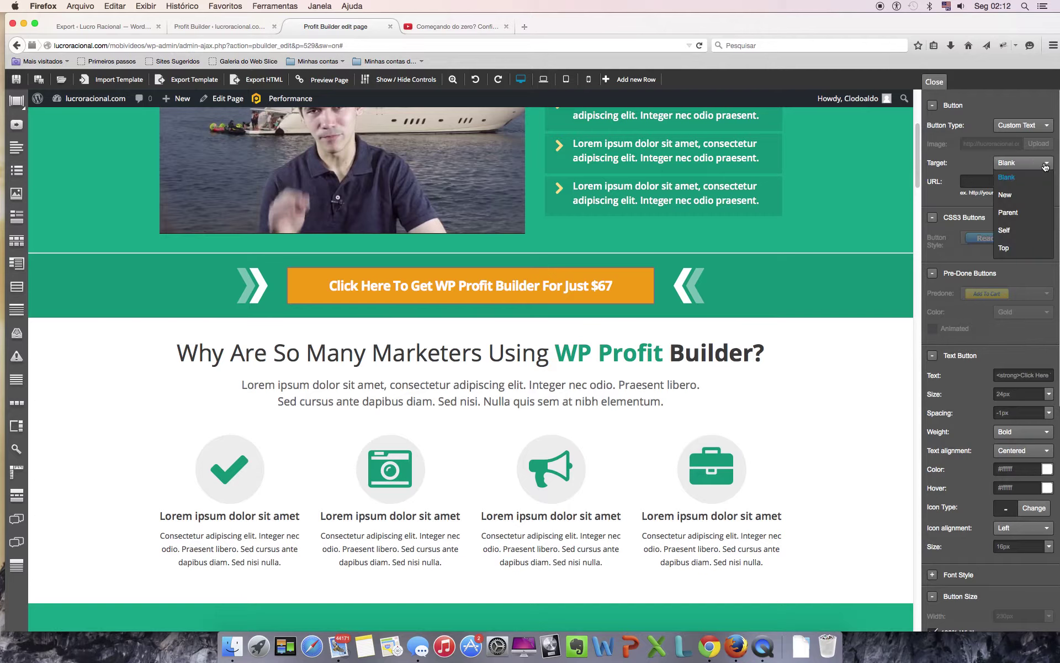
click(1005, 194)
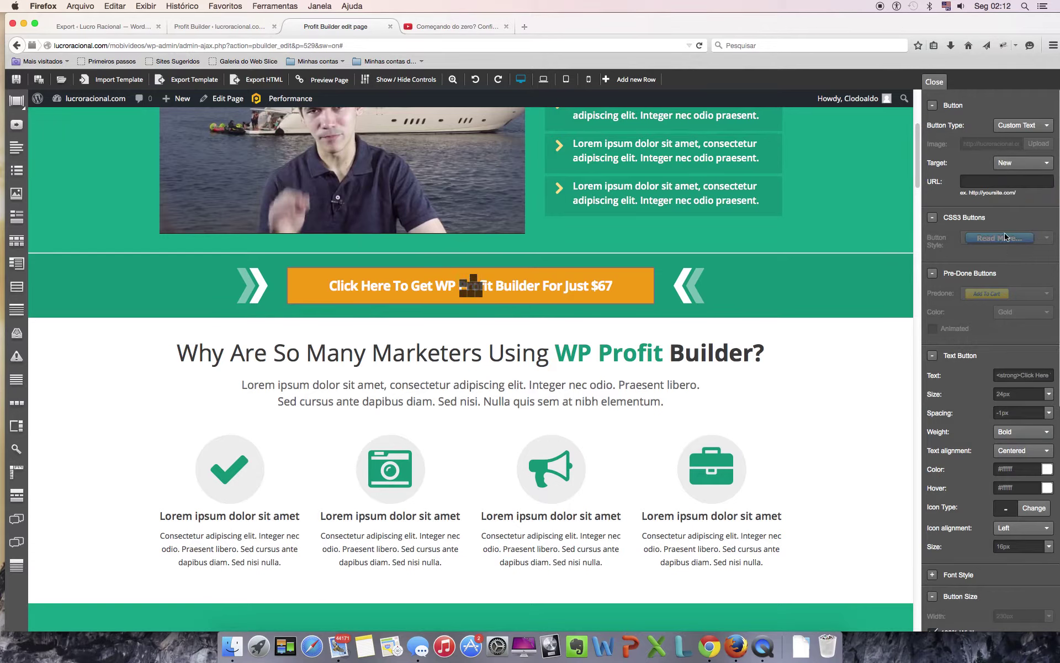
- Change the call-to-action button's type to CSS3 and apply the orange "Read More..." style with white text
click(1040, 126)
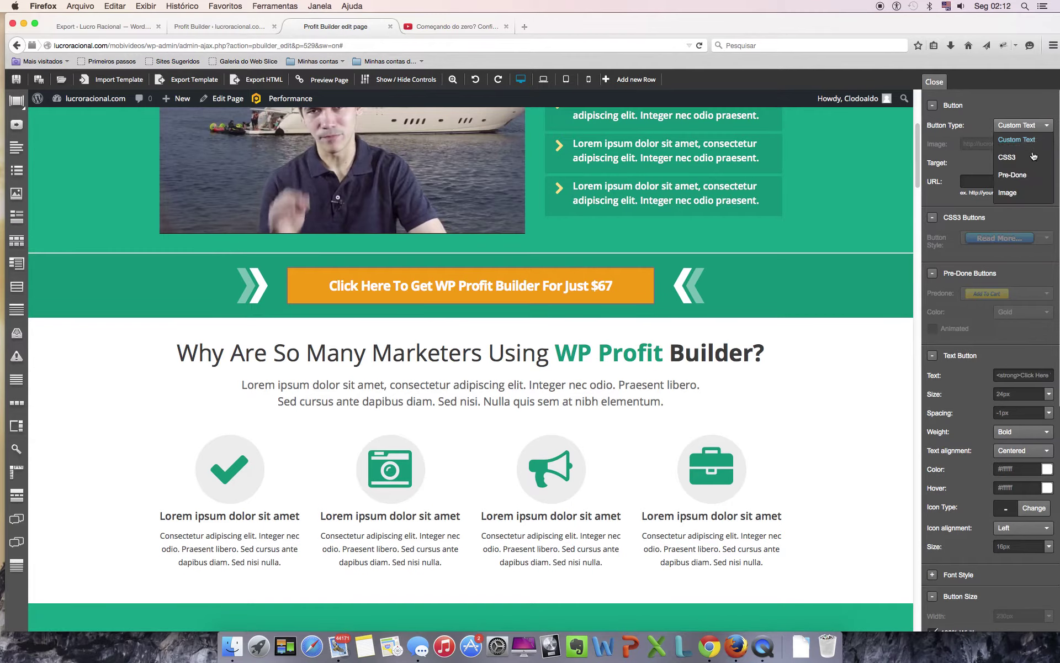
click(1022, 159)
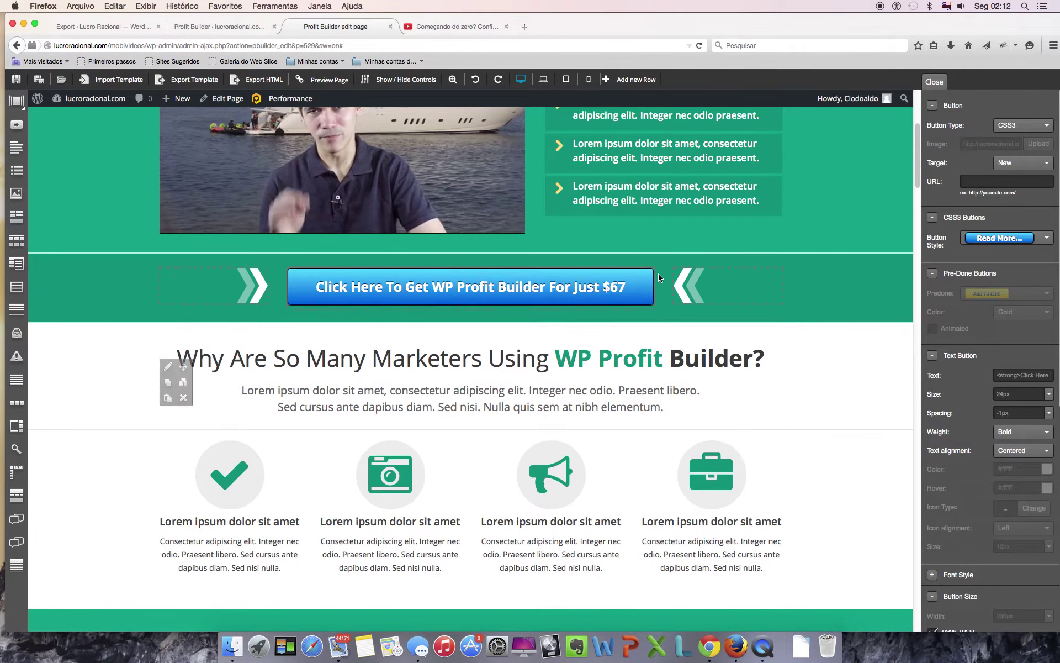
click(1035, 238)
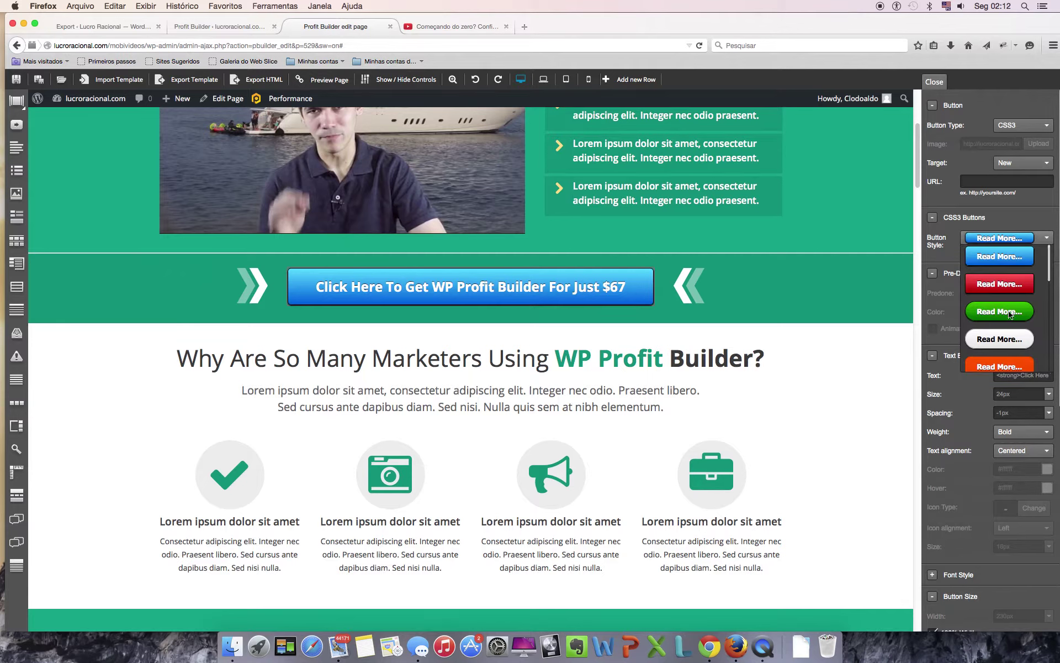
scroll(1013, 334, down, 10)
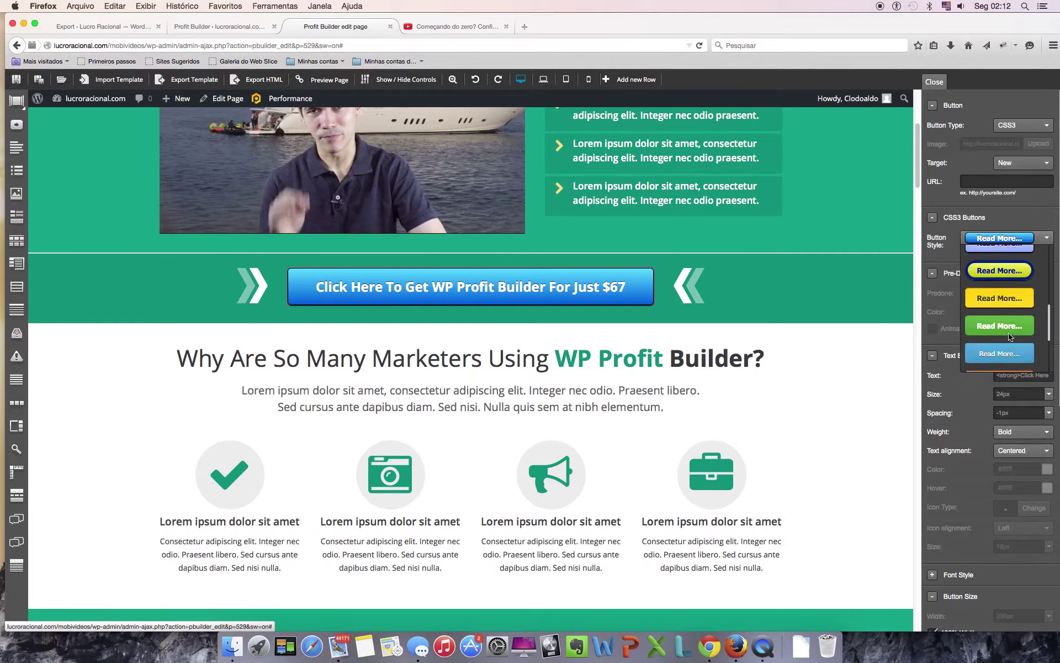
scroll(995, 375, down, 5)
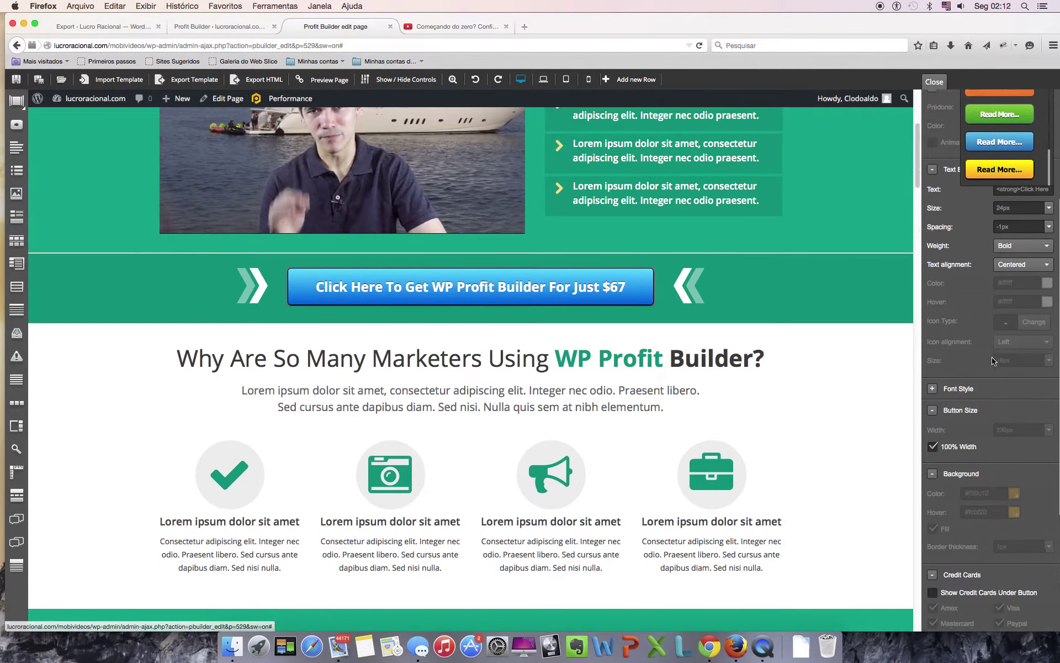
scroll(1001, 286, up, 5)
click(1000, 275)
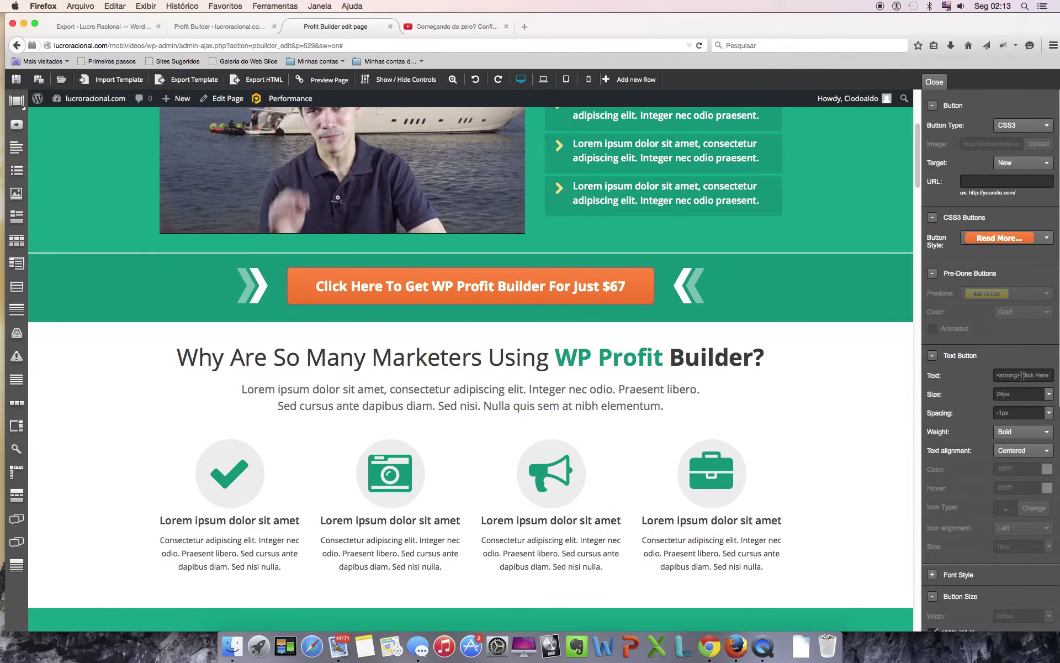
- Replace the button's text inside the strong tags with "Clique aqui e acesse agora mesmo por apenas $67"
mouse_move(1022, 376)
mouse_down()
mouse_move(1038, 378)
mouse_move(989, 376)
mouse_move(1026, 374)
mouse_up()
click(1049, 374)
drag(992, 375, 1026, 372)
text(Clique )
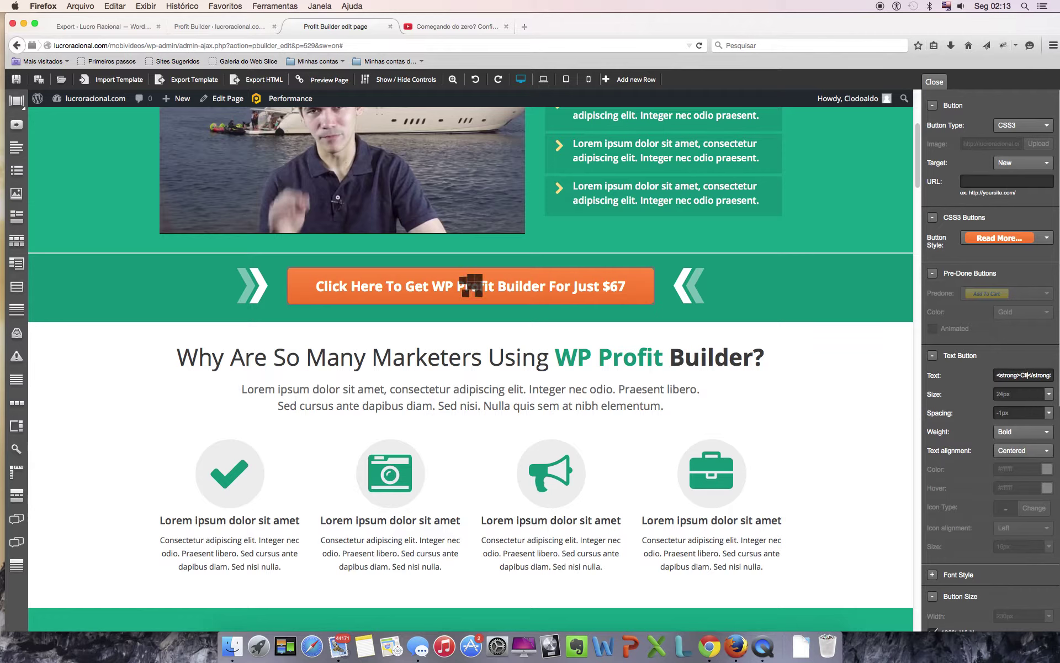
text(aqui)
text( e )
text(acesse )
text(agora mesxm)
text(por aqu)
text(nar )
text(67)
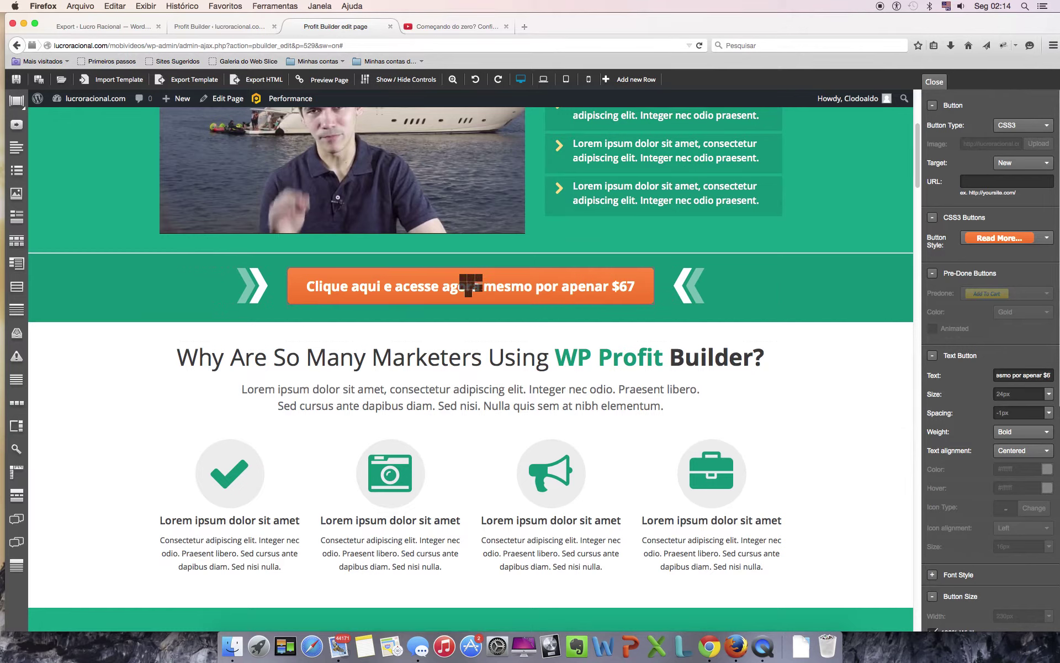
key(Left)
key(Left)
key(Left)
key(Left)
text(s)
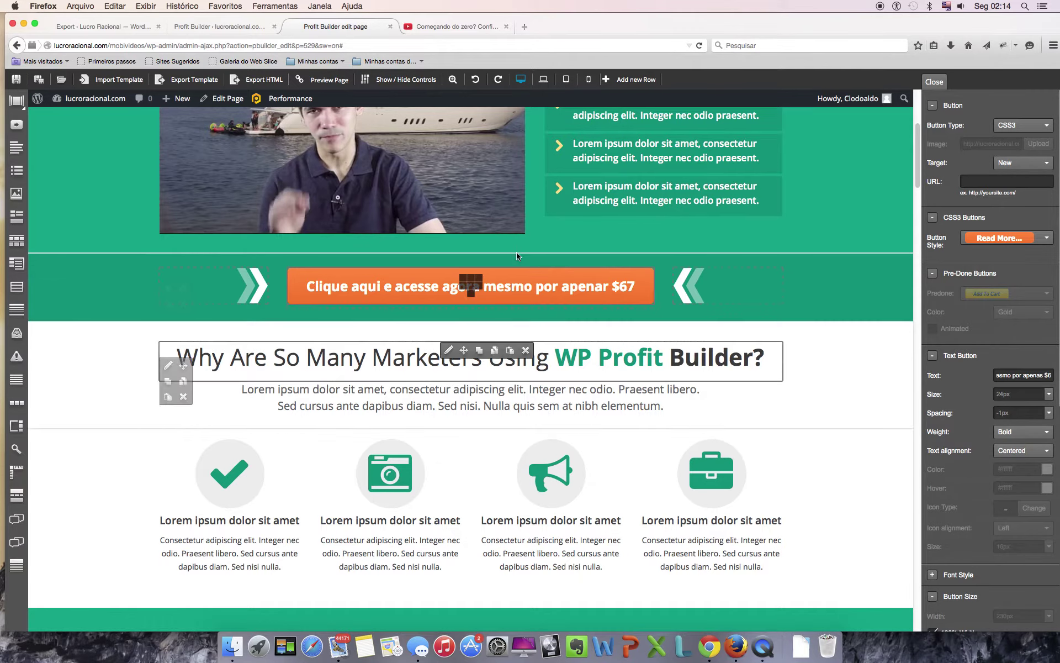
- Edit the check-mark feature: give it a banknote icon coloured #921111 and change its heading text to "Mais receitas mensais"
mouse_move(482, 376)
scroll(482, 375, down, 5)
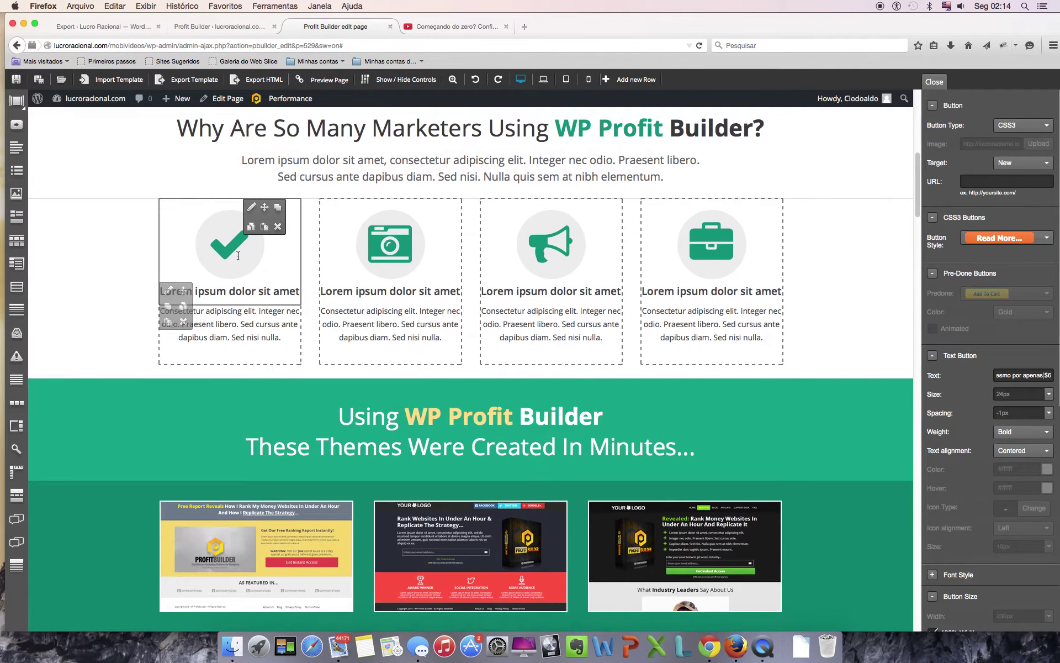
click(252, 208)
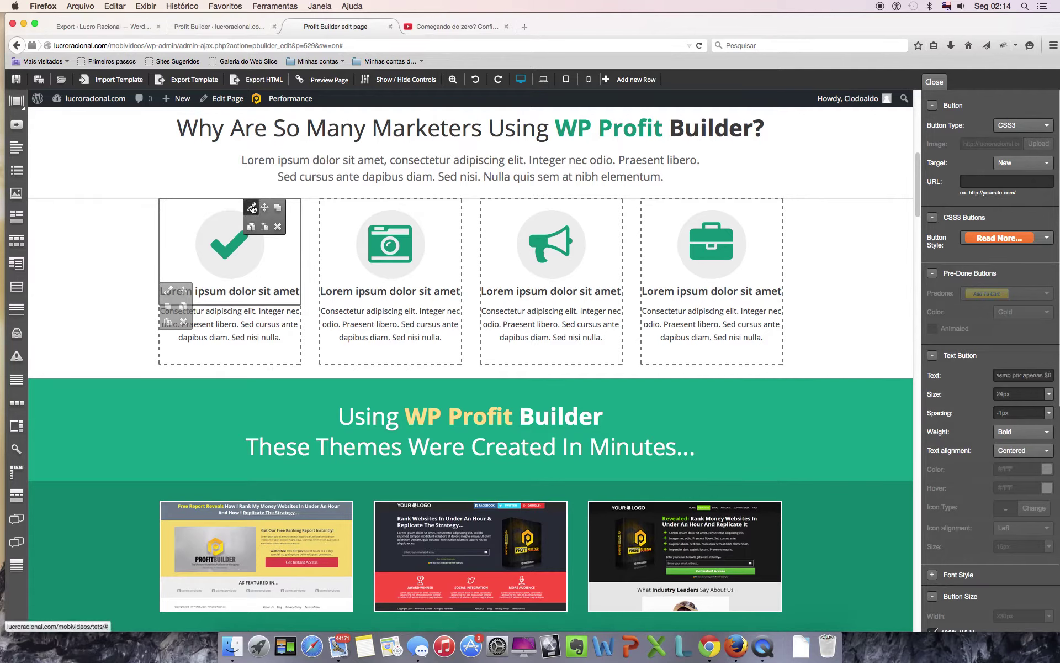
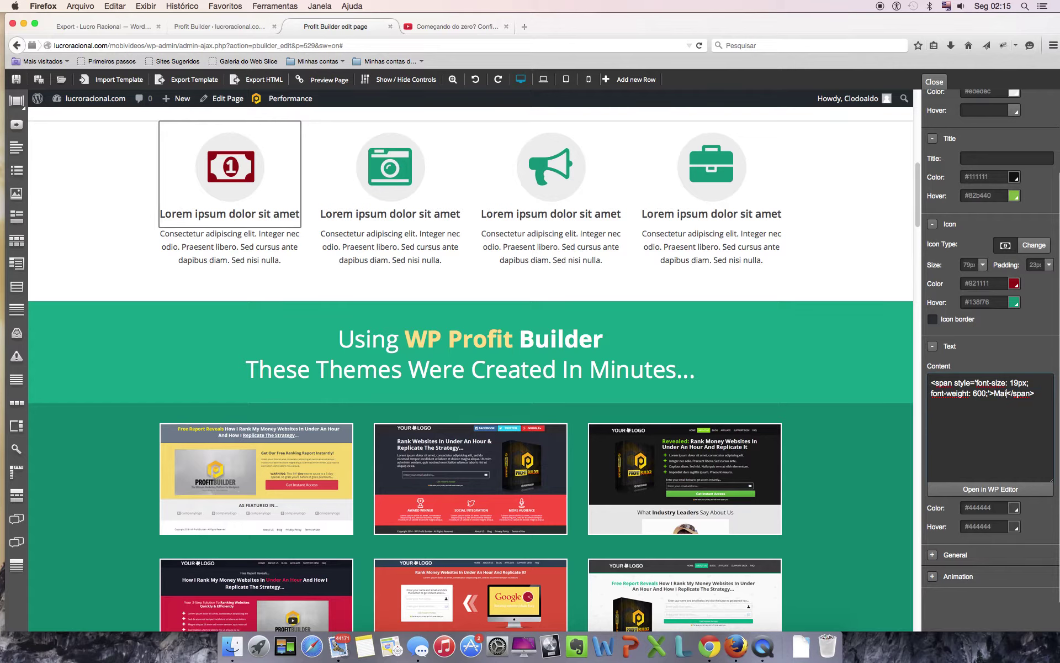
text(s rece)
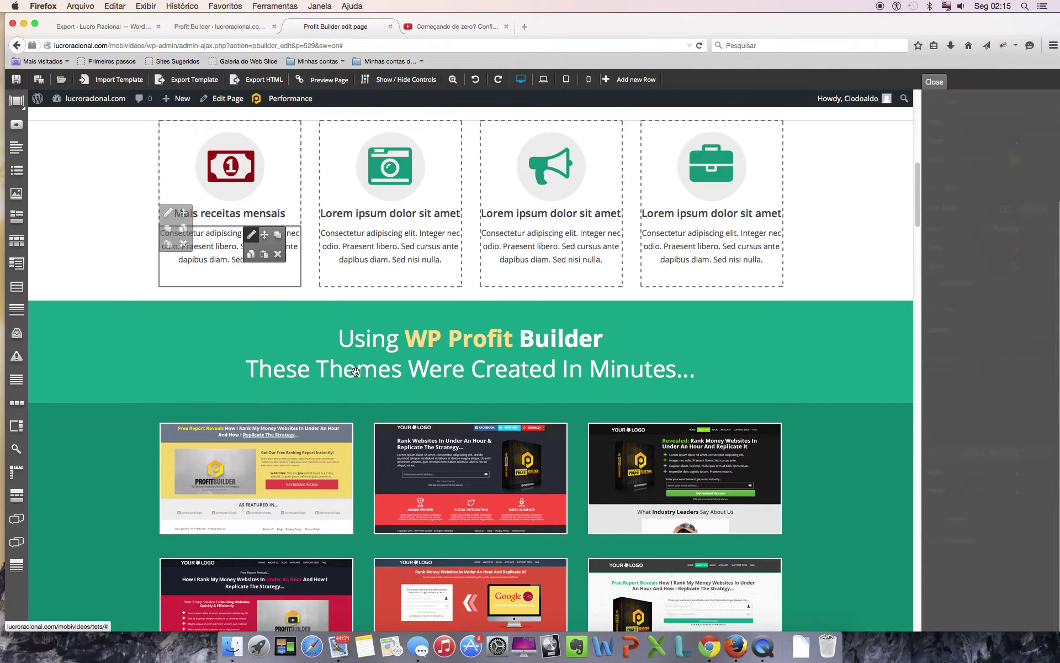
- Examine the first feature's description settings, the theme gallery's lightbox preview and image options, and the sections further down the page
click(250, 236)
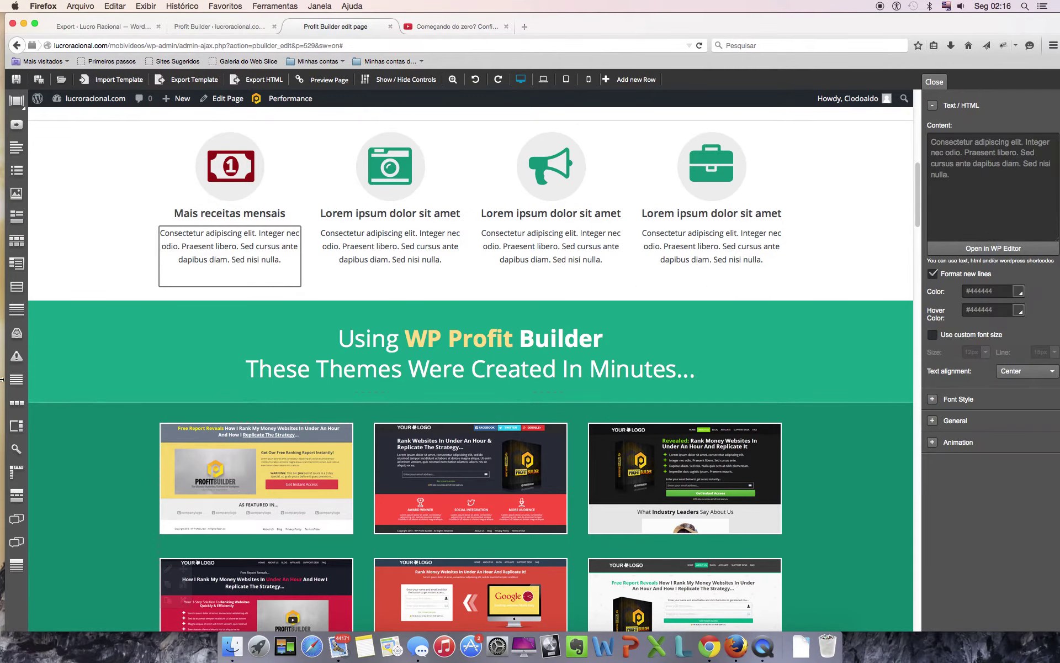
scroll(704, 485, down, 3)
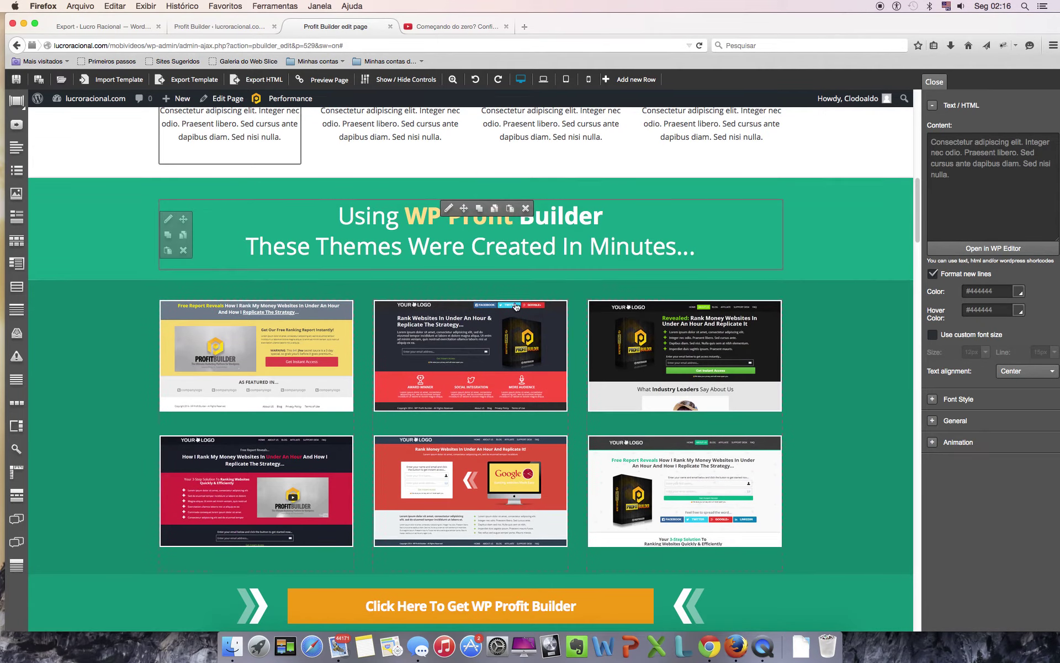
click(256, 357)
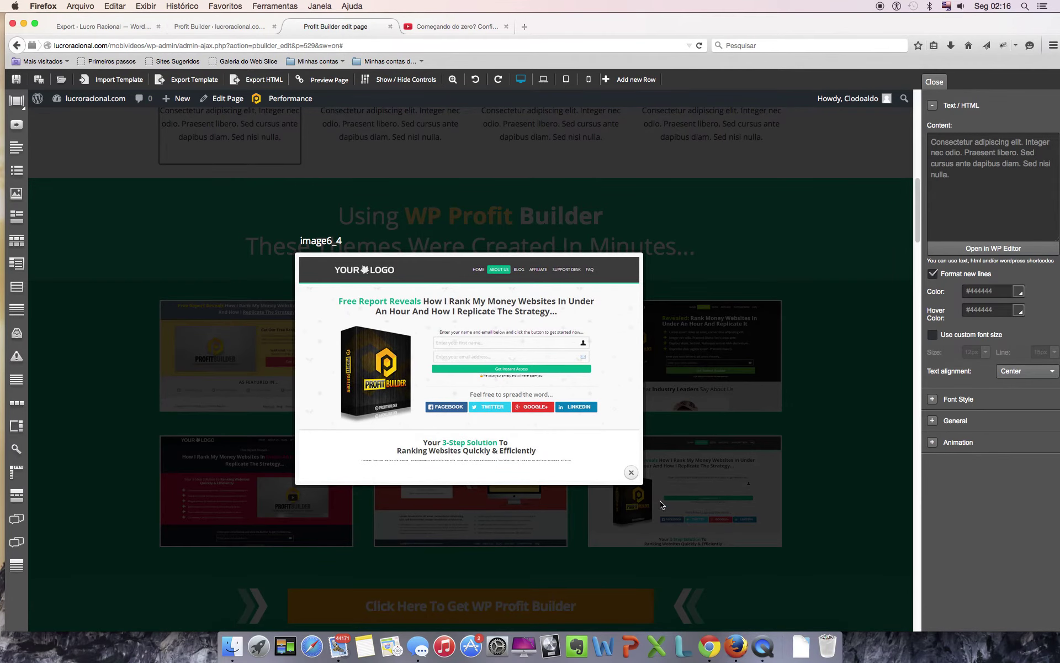
click(630, 474)
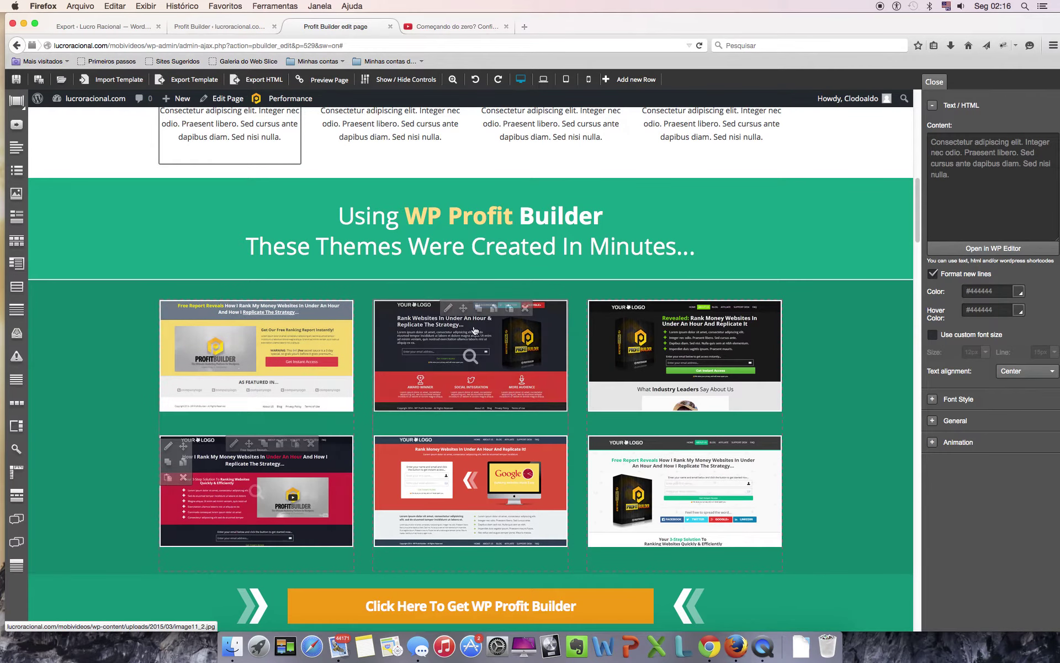
click(448, 307)
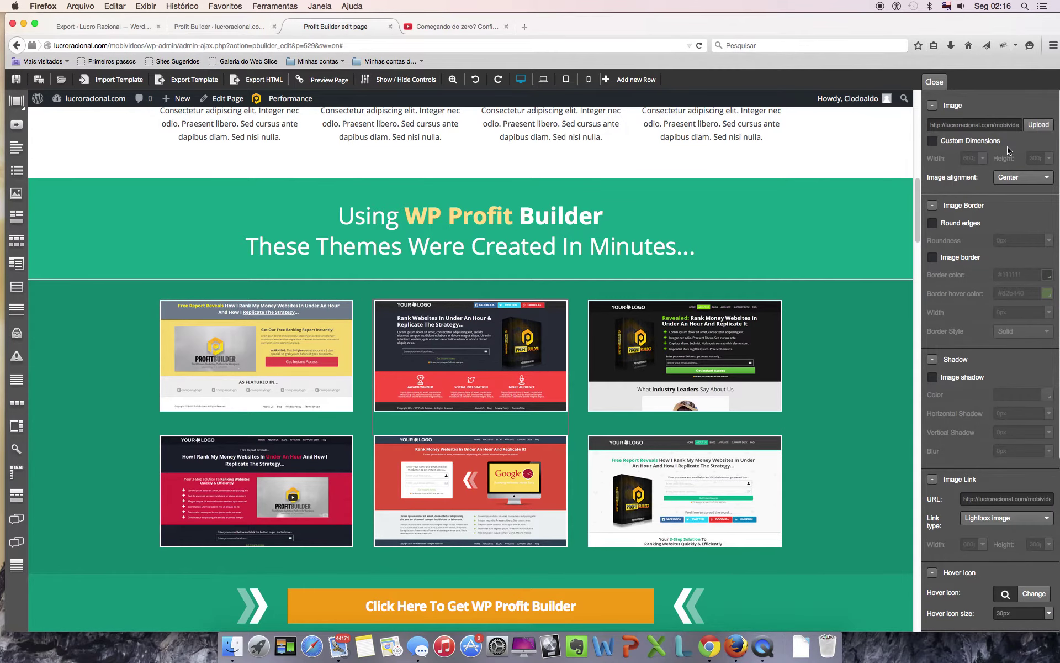
scroll(396, 473, down, 2)
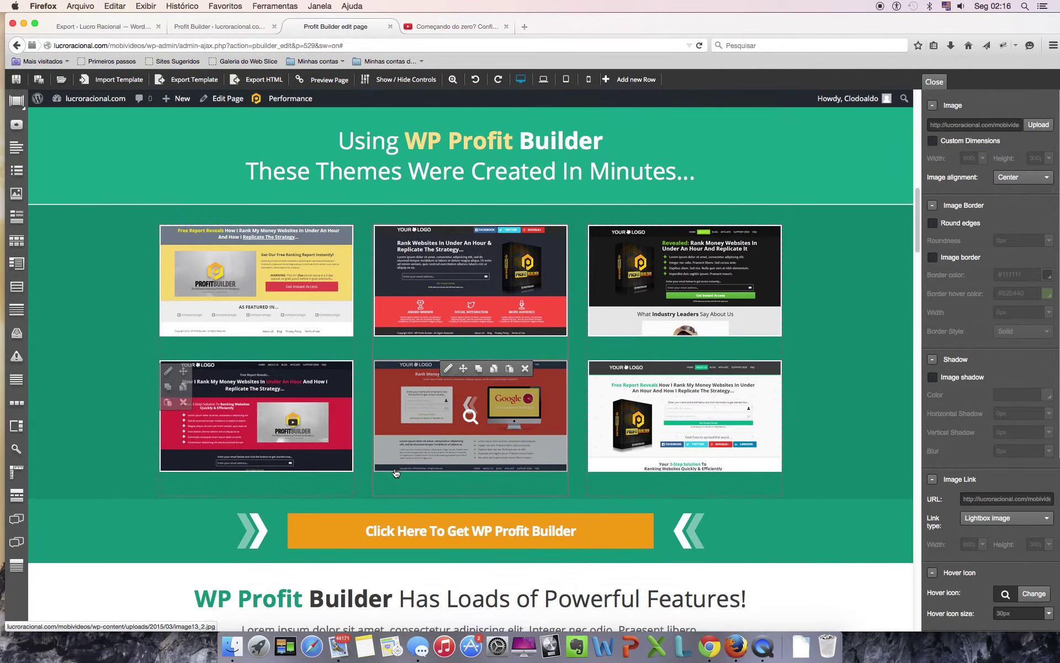
scroll(396, 473, down, 12)
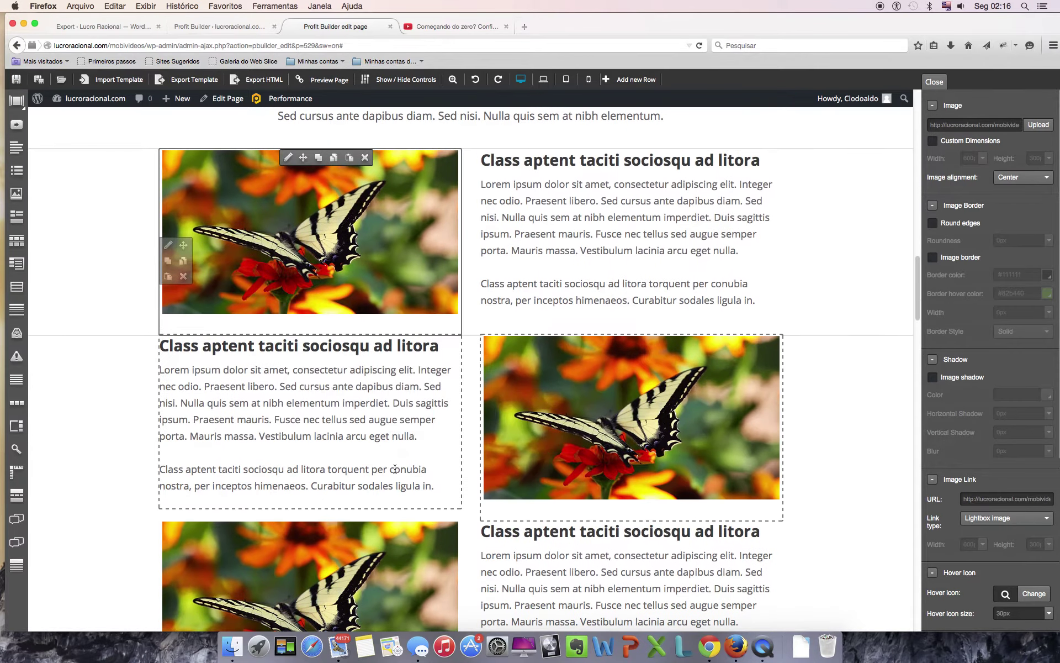
scroll(394, 468, up, 15)
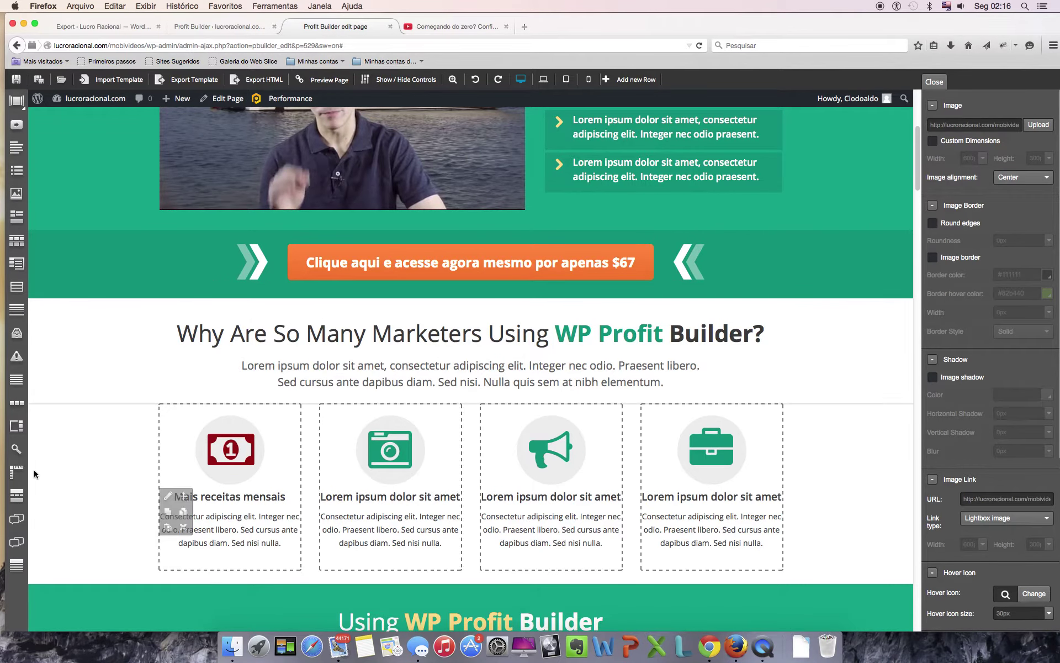
- Browse the builder's element categories, including the WooCommerce products and the group containing Optin and Overlay
click(17, 101)
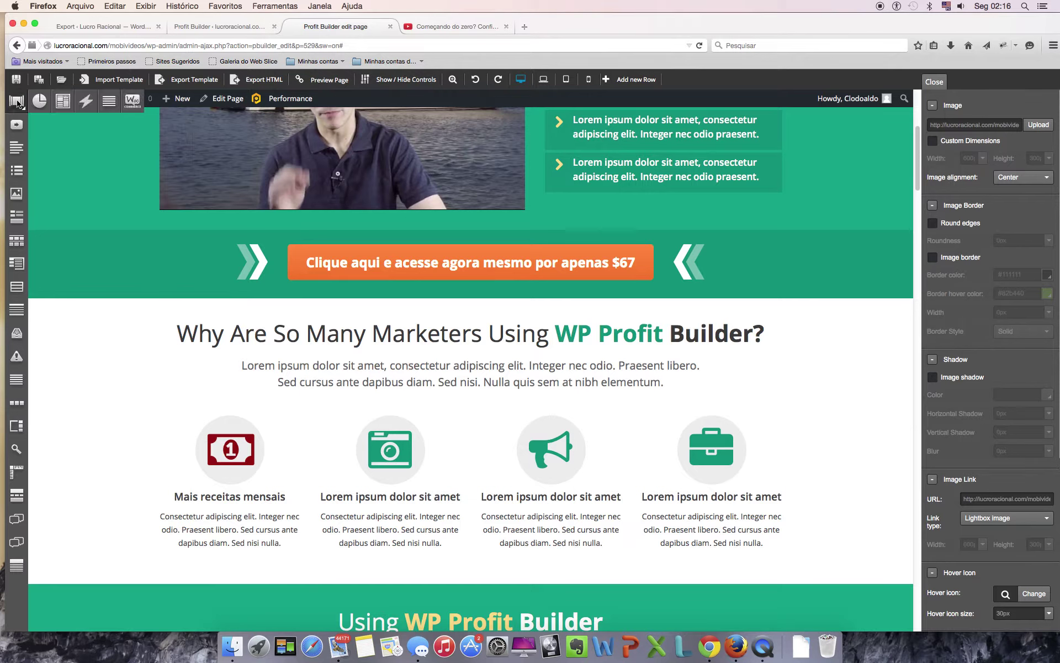
click(63, 101)
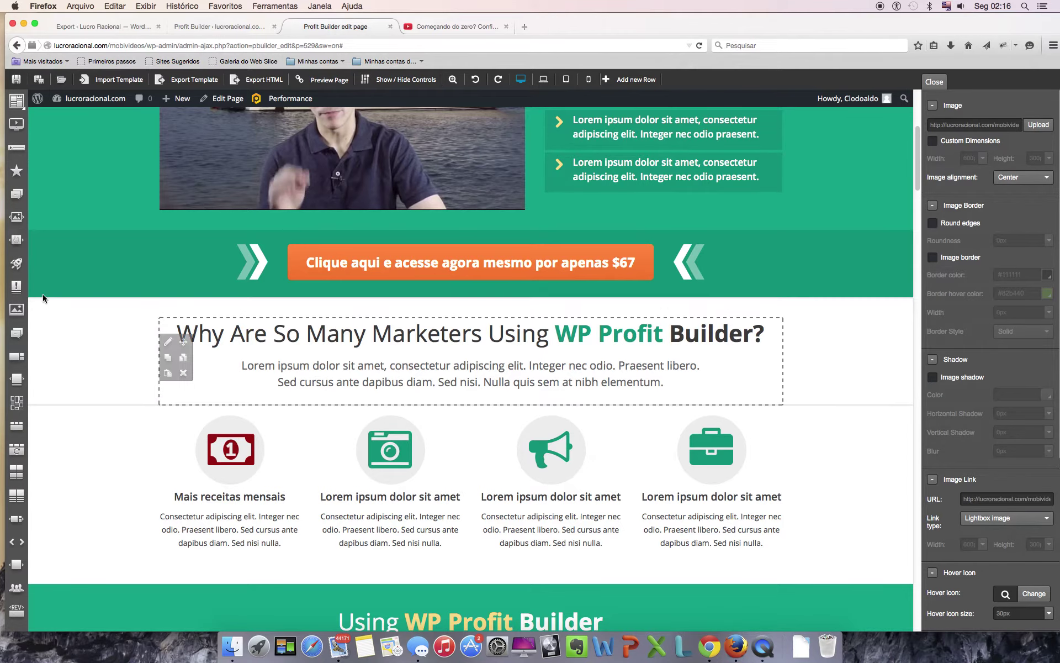
click(14, 101)
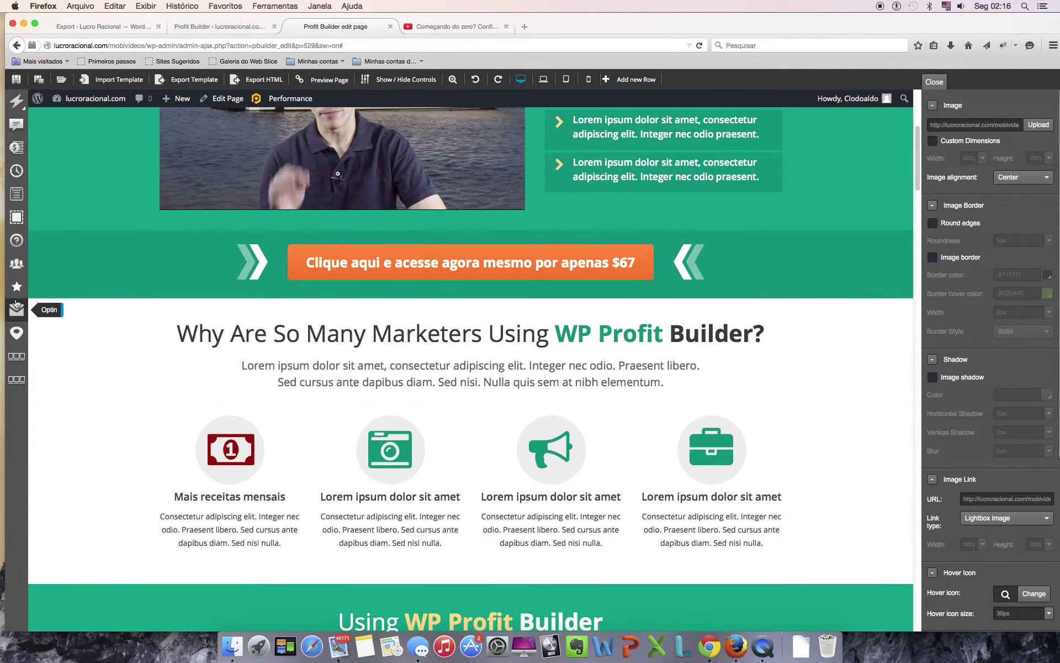
click(17, 102)
click(126, 107)
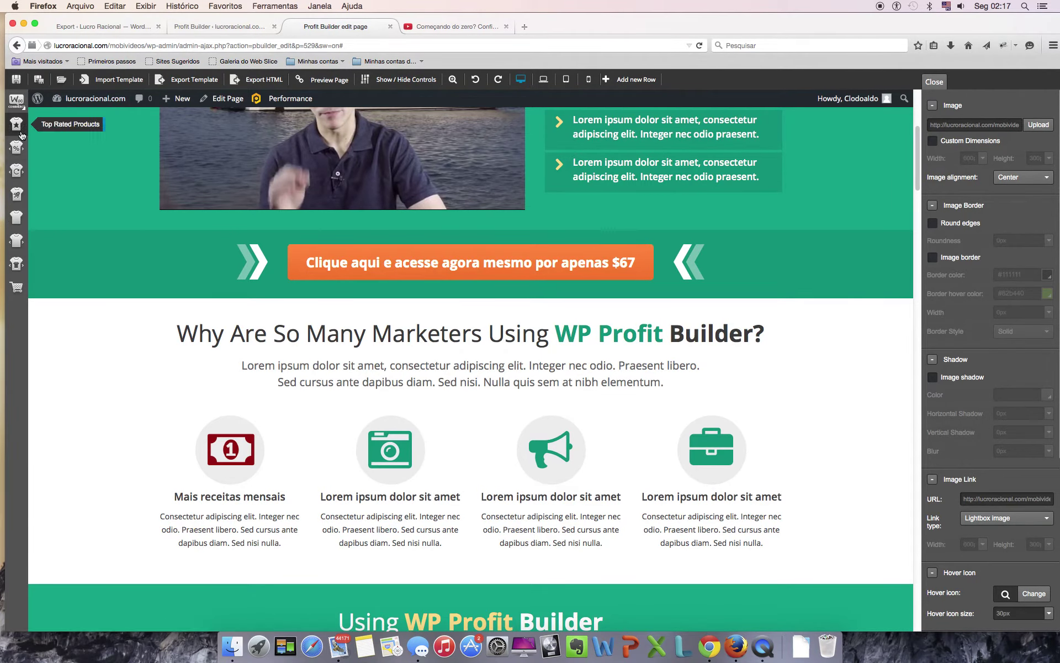
click(17, 102)
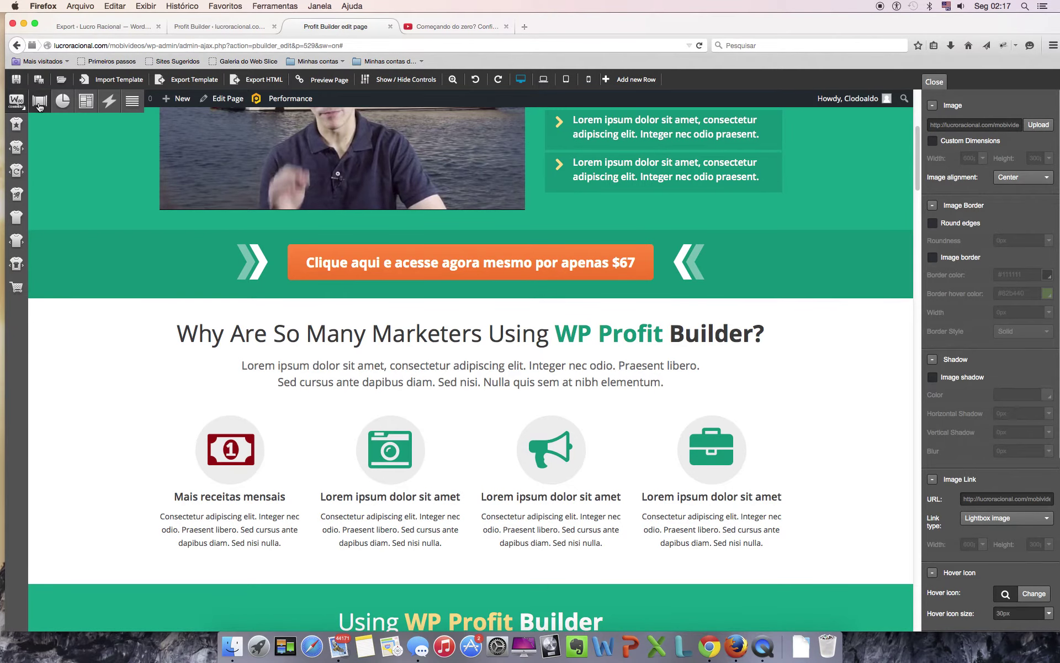
click(40, 104)
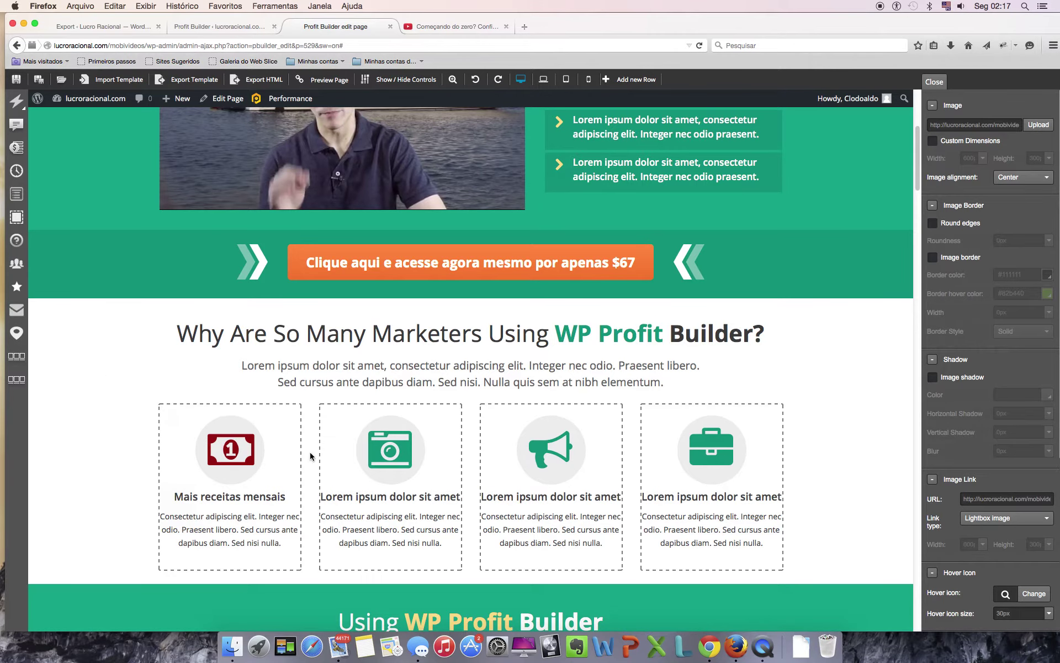
- Delete the orange call-to-action button between the arrows and place an Overlay opt-in form element in its spot
scroll(332, 420, up, 3)
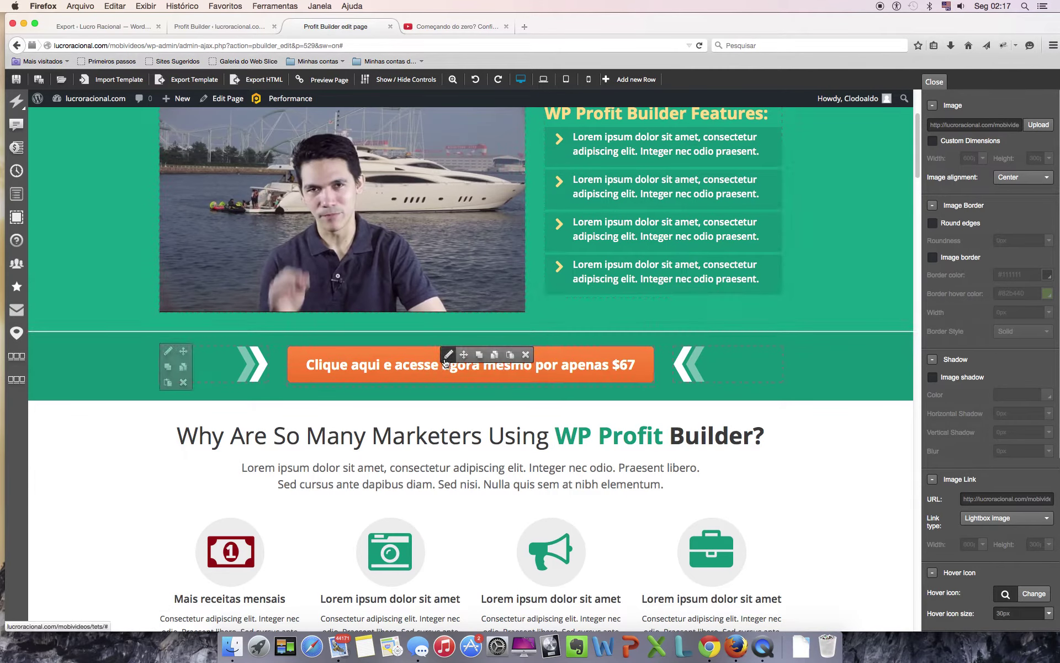
click(525, 355)
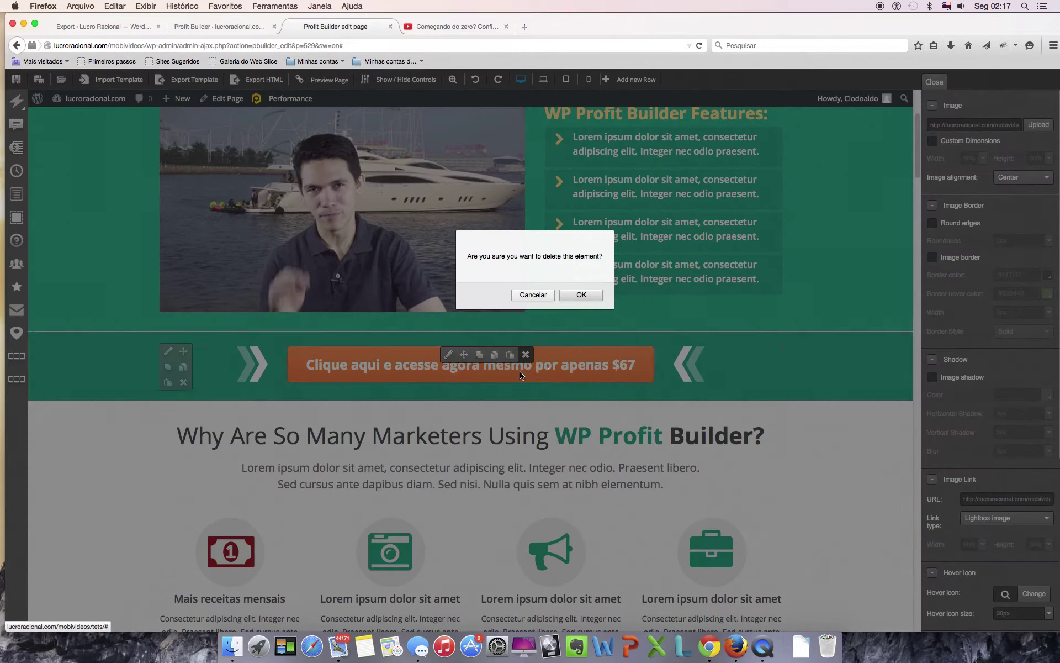
click(581, 295)
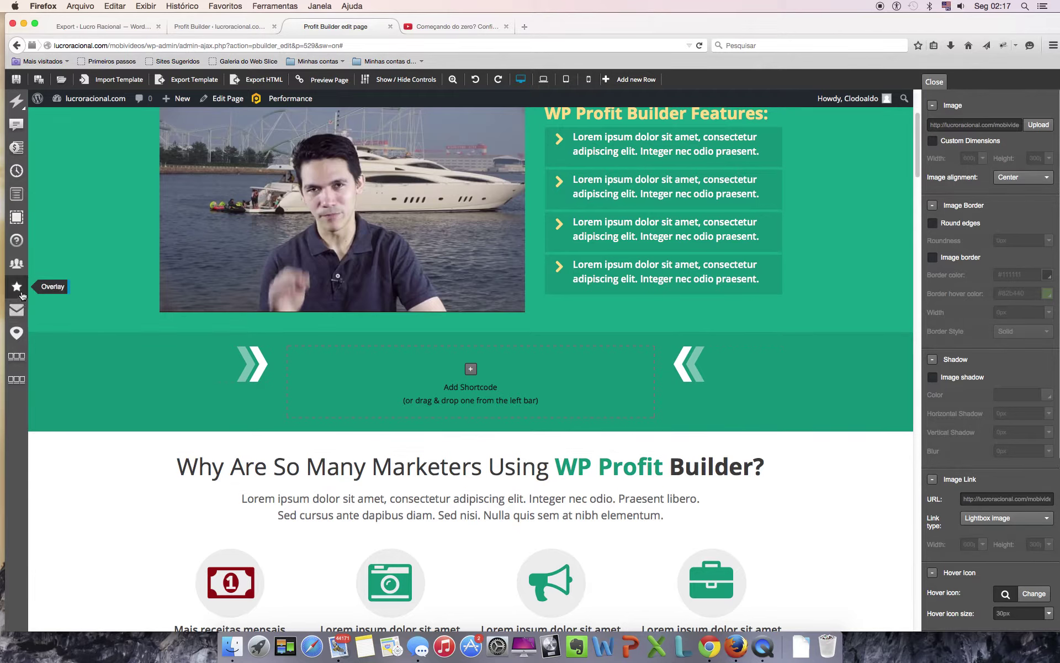
drag(20, 291, 461, 375)
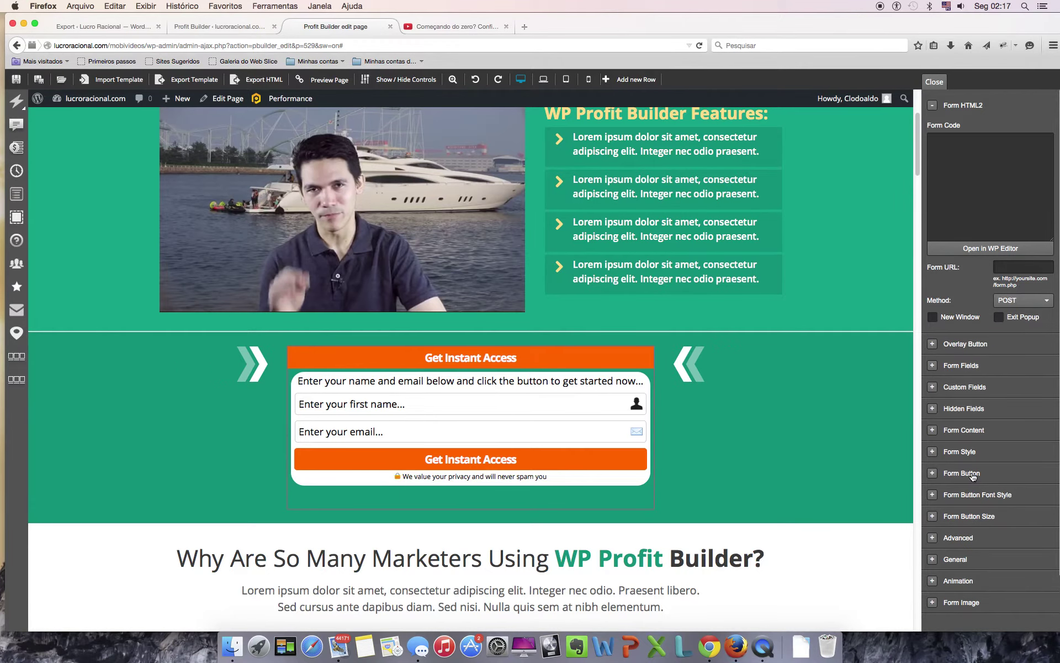
scroll(973, 476, down, 3)
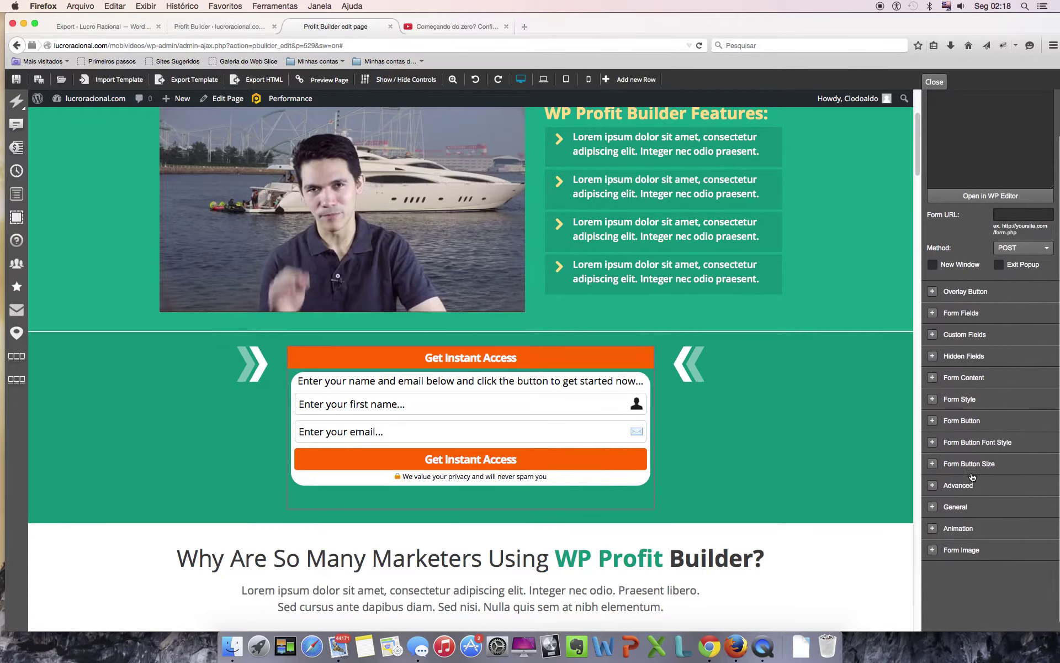
scroll(972, 476, up, 3)
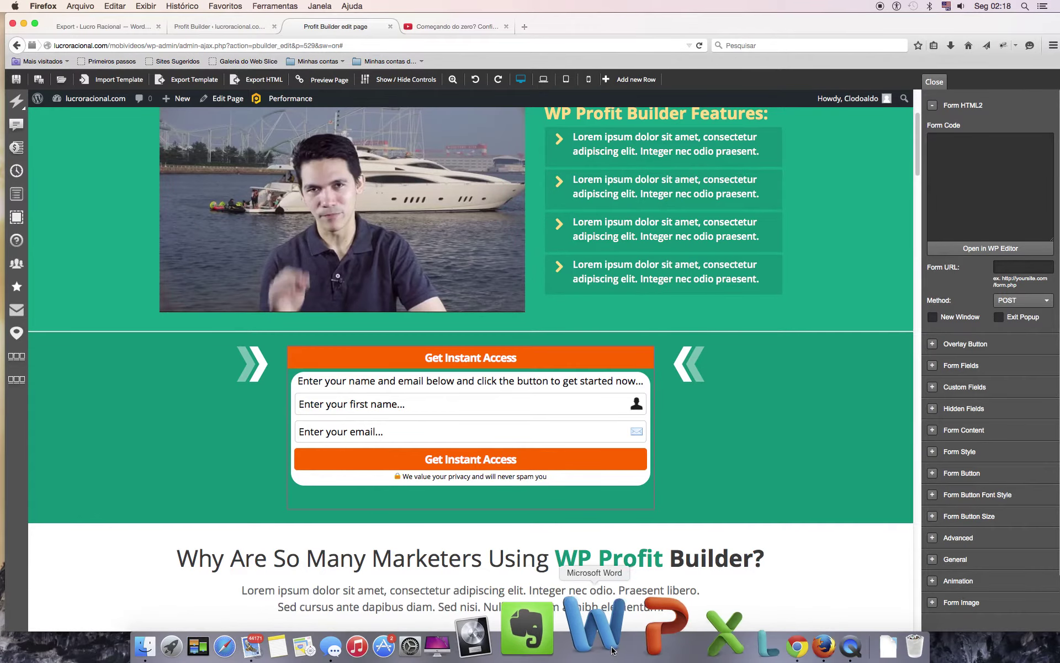
- Switch to Chrome, open leadlovers.com in a new tab and enter the LeadLovers member area through its login
click(721, 641)
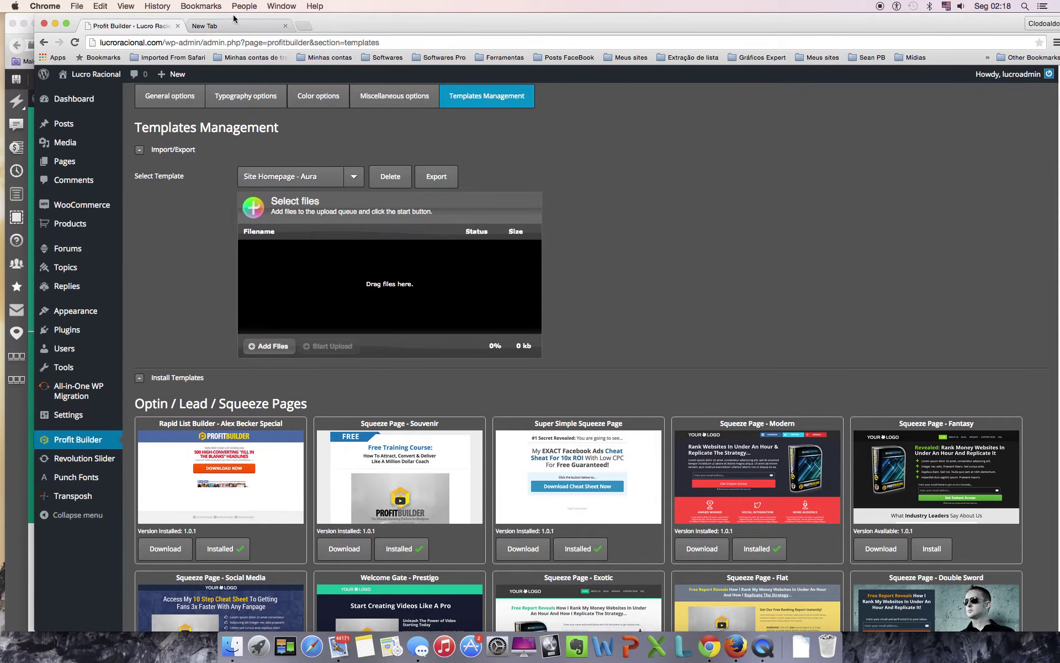
click(297, 26)
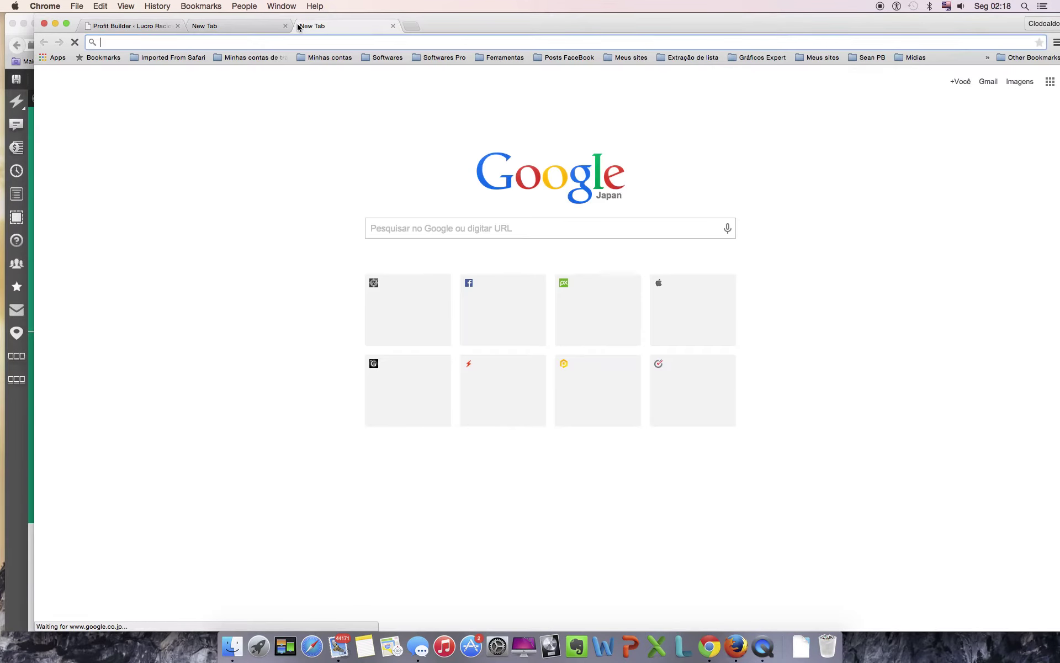
text(l)
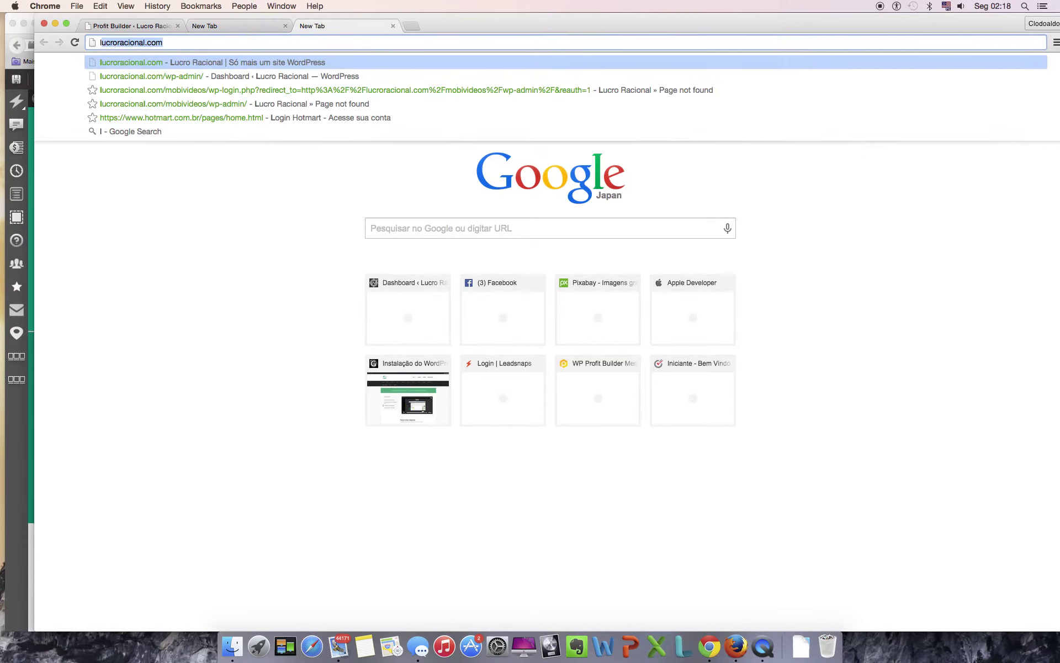
text(ea)
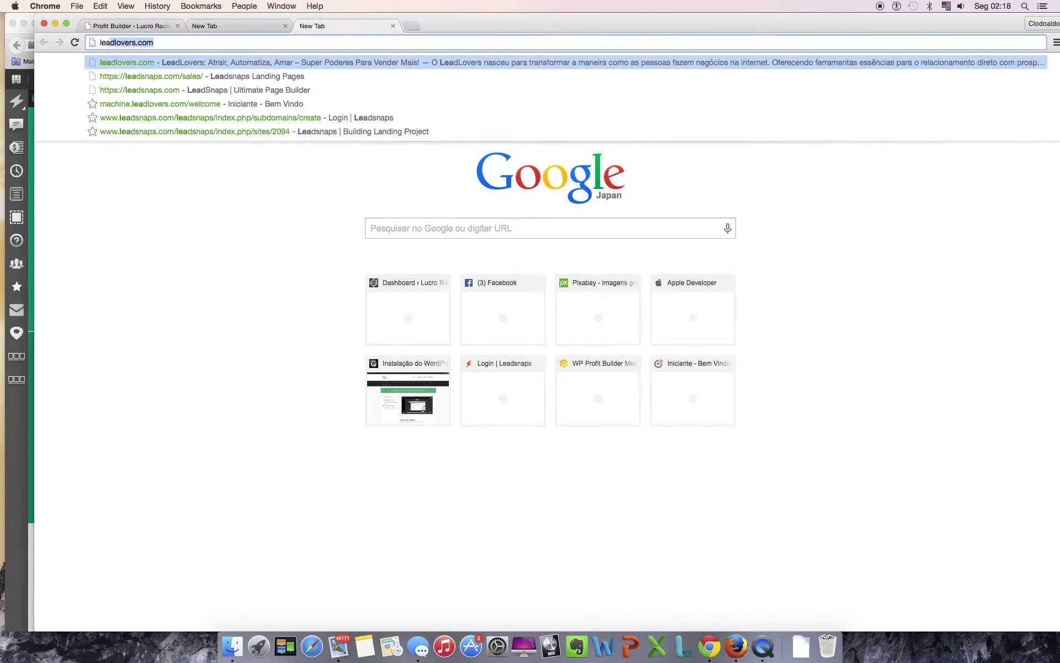
key(Return)
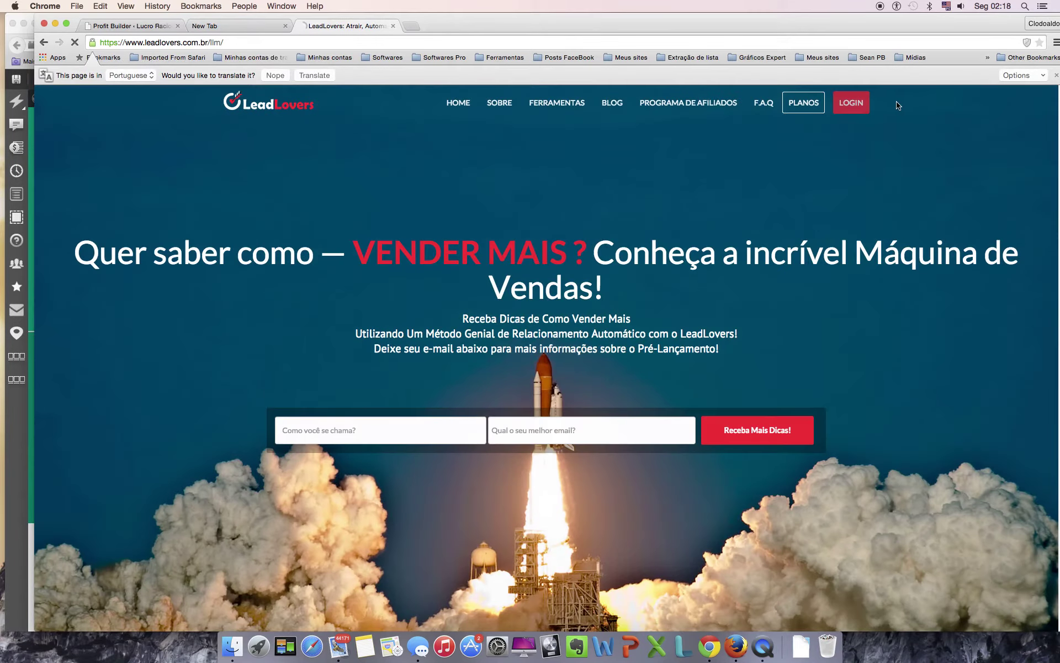
click(853, 103)
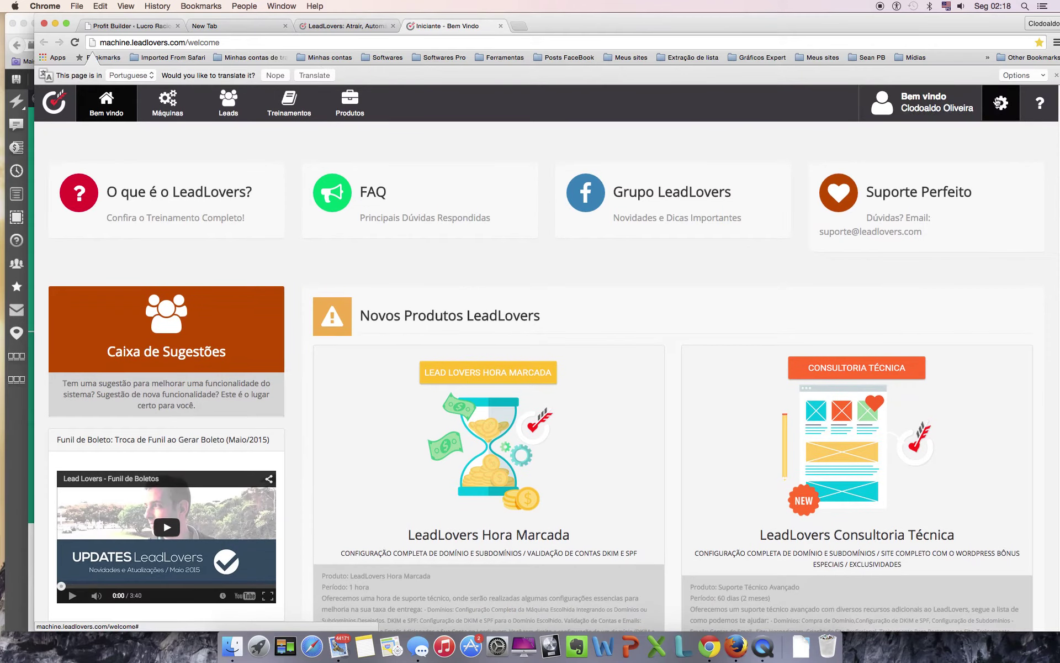
- Open the Formulário de Captura configuration of the Lucro Racional machine and add the Nome field to the form code
click(999, 102)
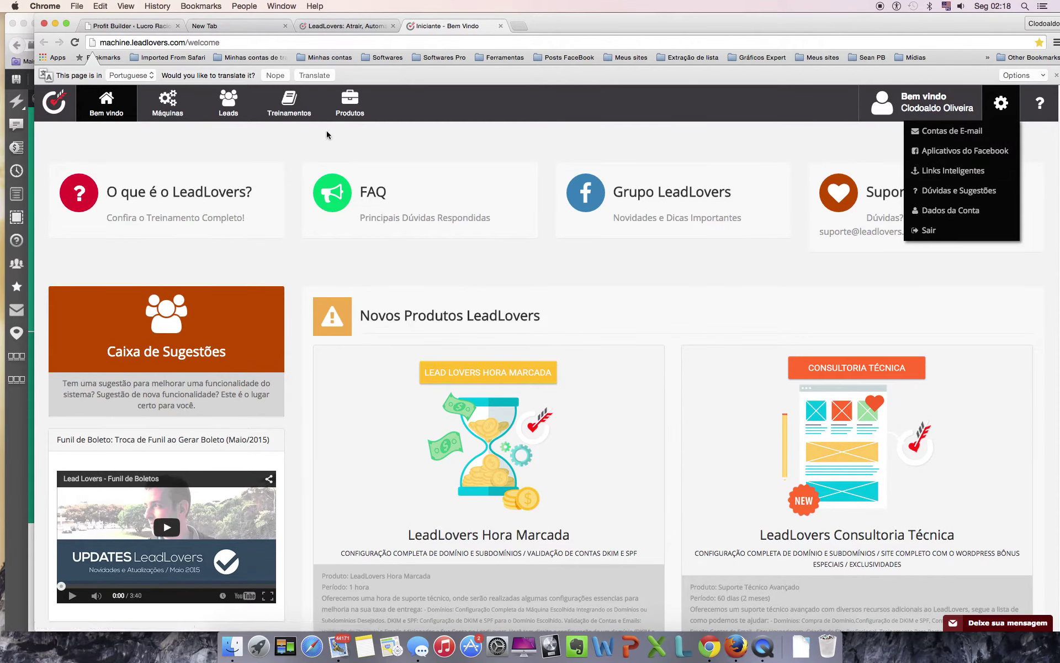
click(163, 103)
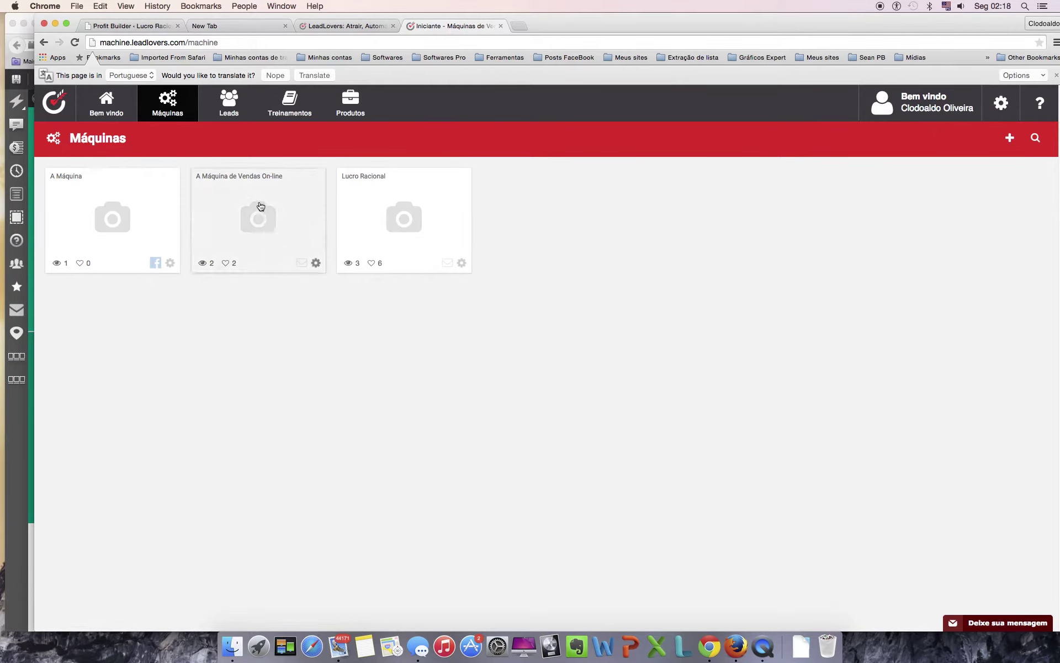
click(384, 217)
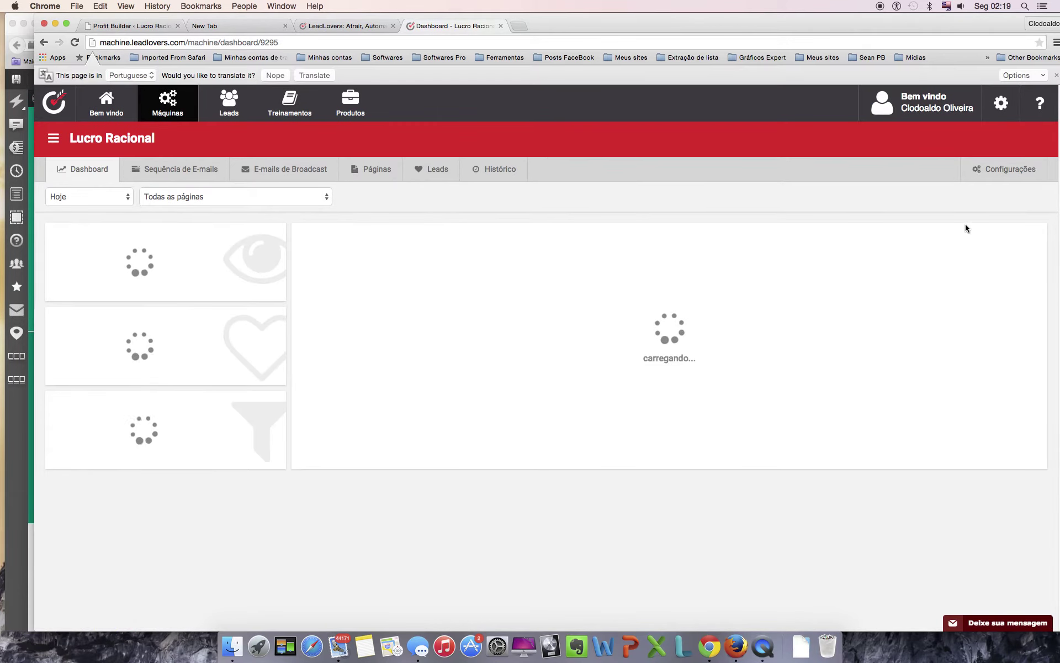
click(980, 175)
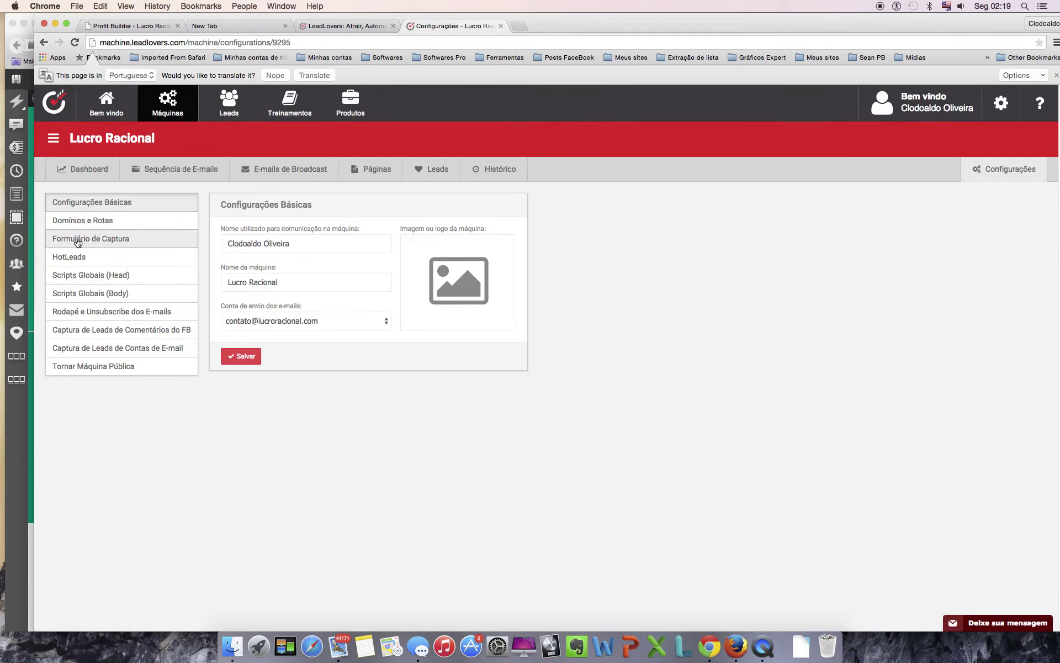
click(78, 242)
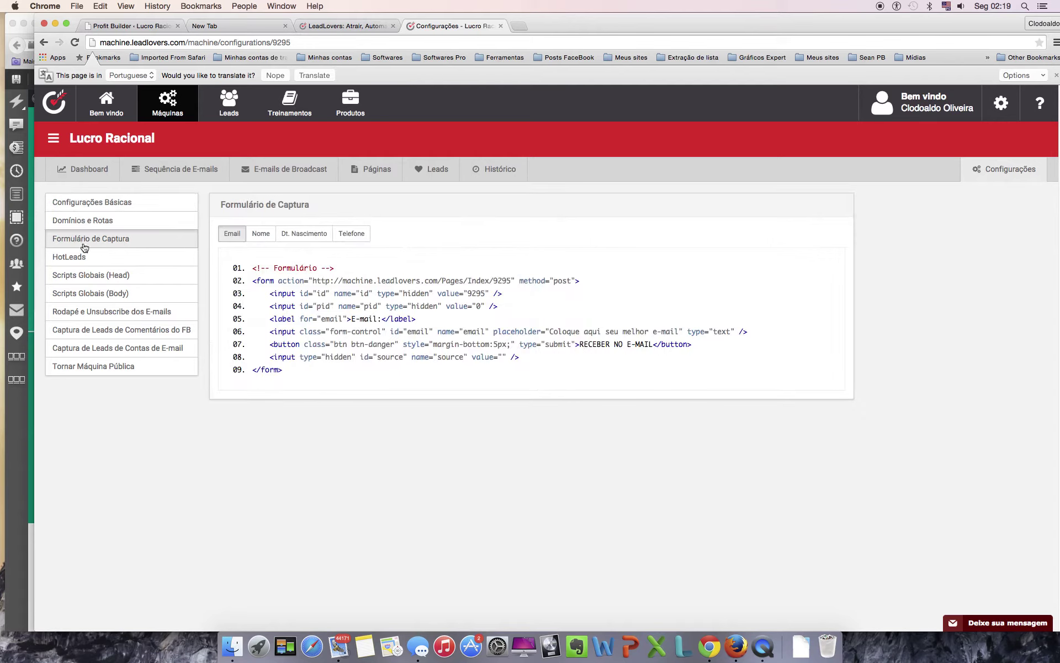
click(261, 234)
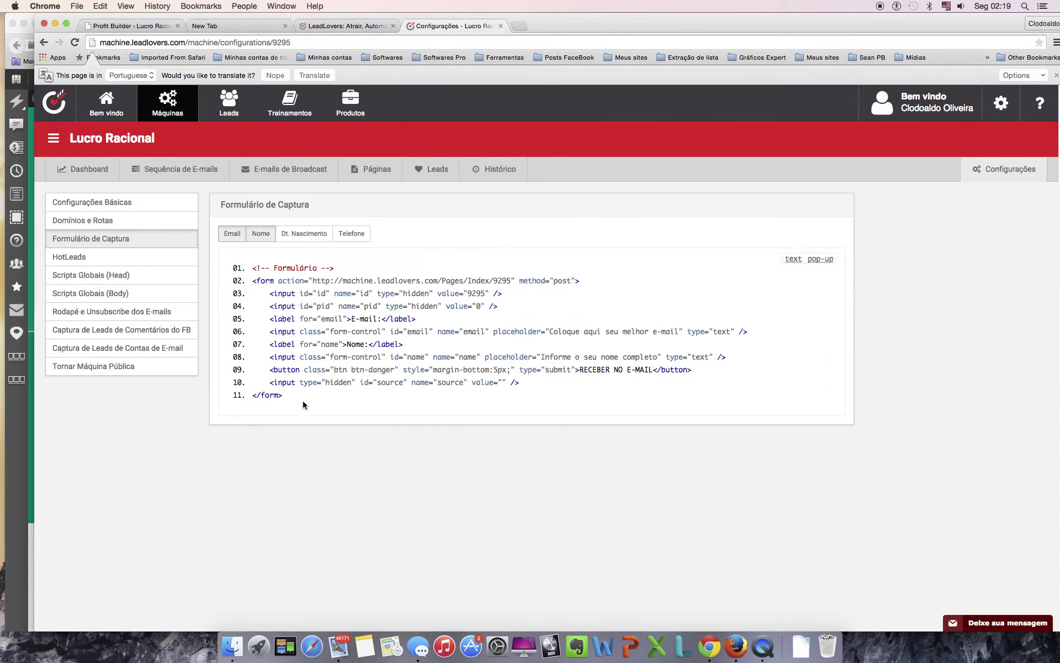
- Copy the complete capture form code, from the Formulário comment to the closing form tag, and return to the Firefox page editor
drag(302, 404, 237, 264)
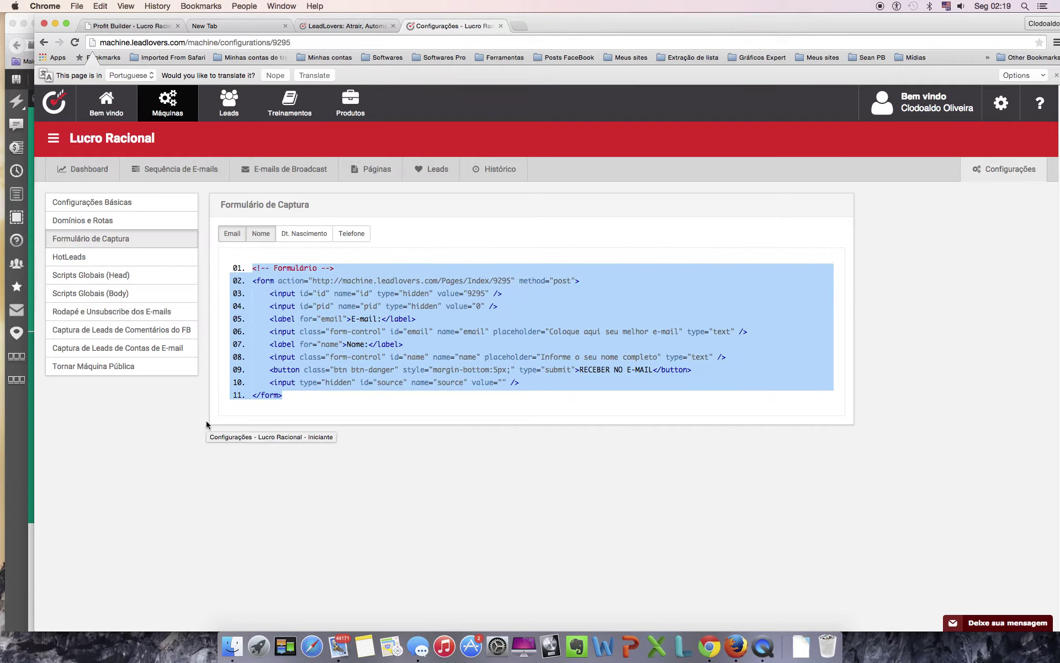
key(ctrl+Up)
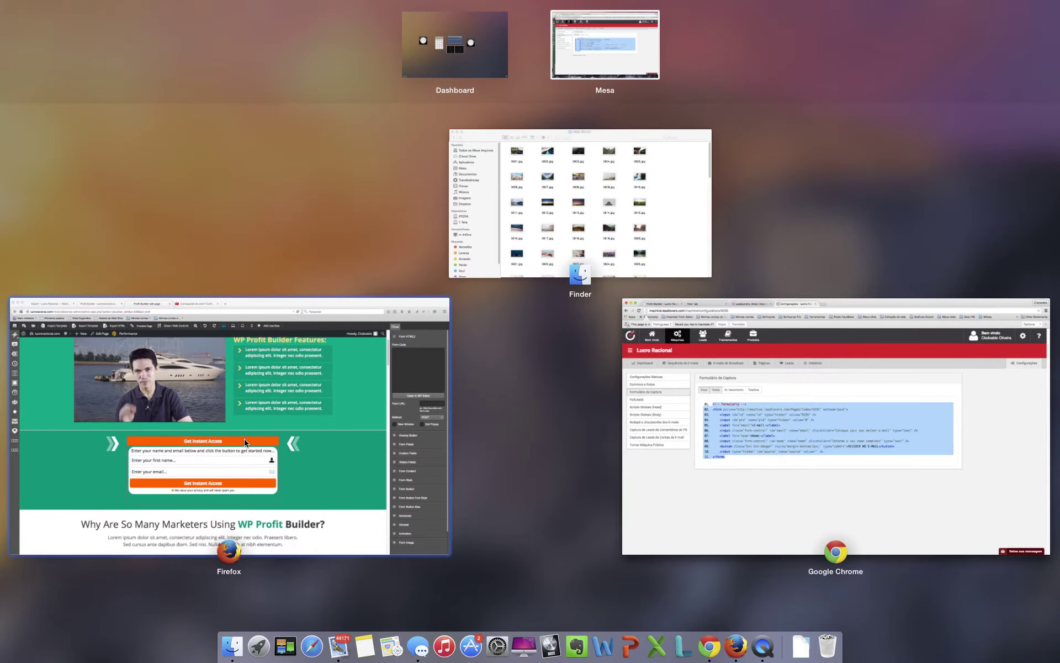
click(244, 434)
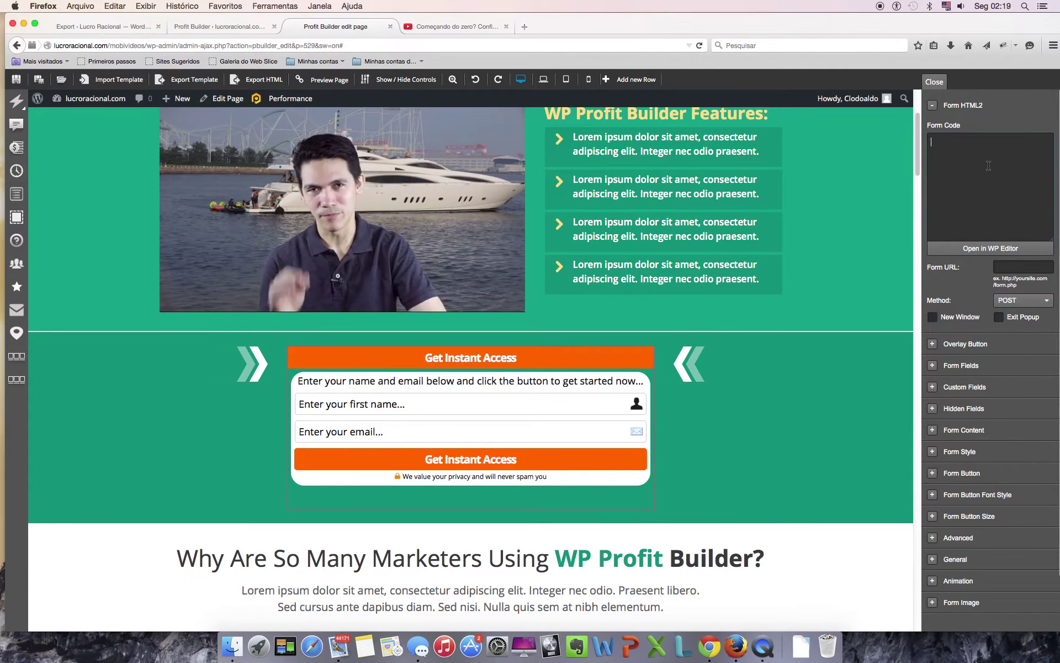
- Paste the copied LeadLovers form code into the opt-in form's Form Code and examine its Overlay Button settings
key(super+v)
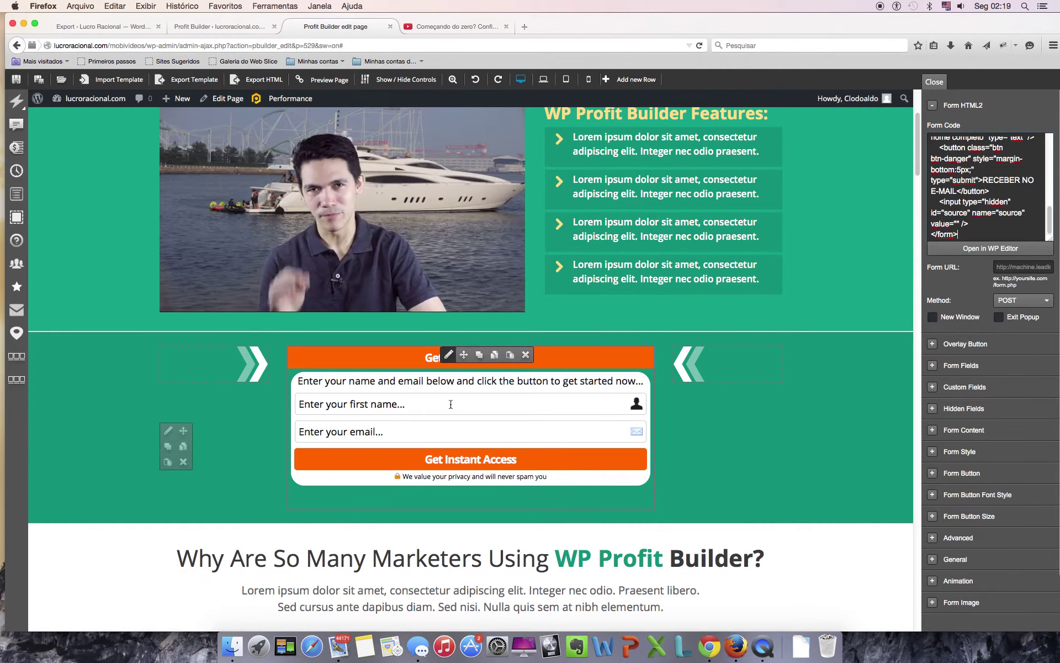
scroll(970, 321, down, 3)
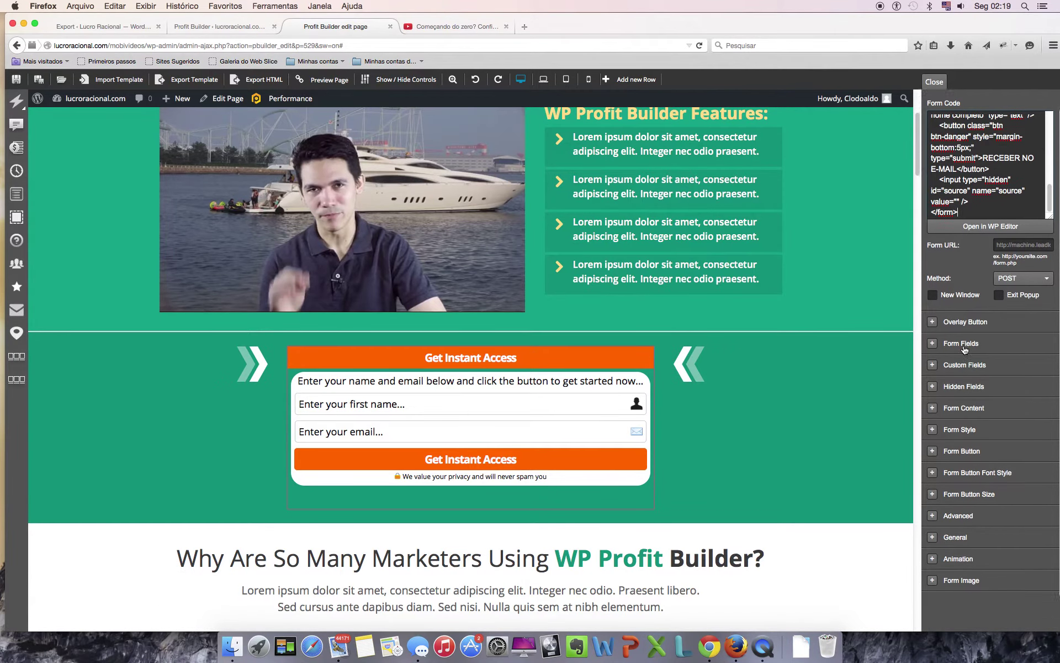
click(932, 281)
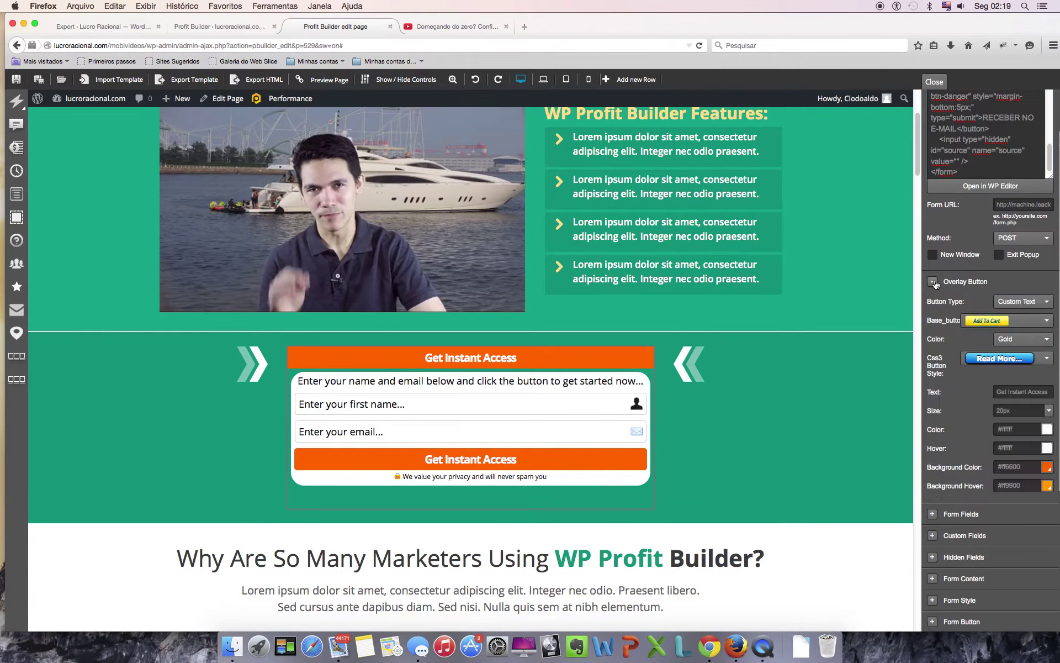
scroll(1016, 342, down, 3)
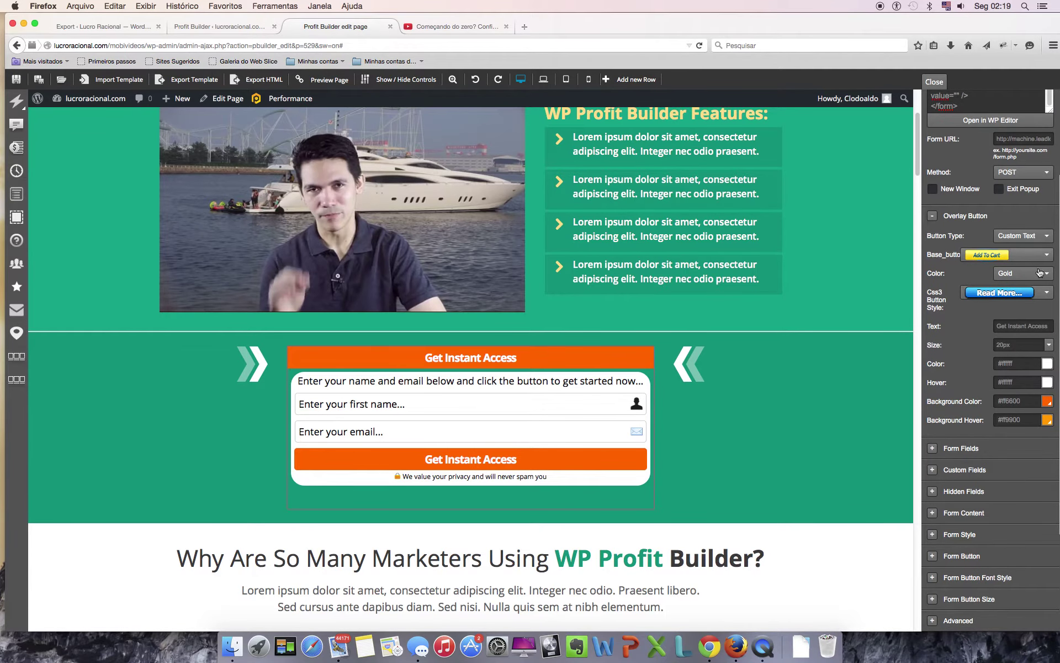
scroll(1005, 331, down, 2)
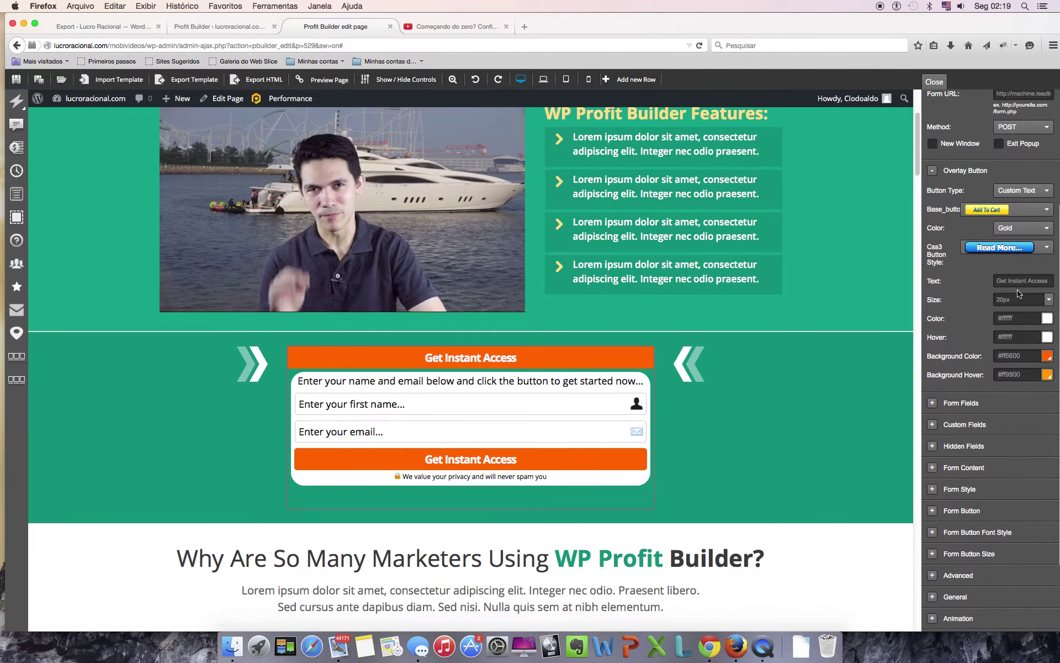
mouse_move(428, 359)
scroll(1003, 506, down, 3)
scroll(1003, 507, up, 5)
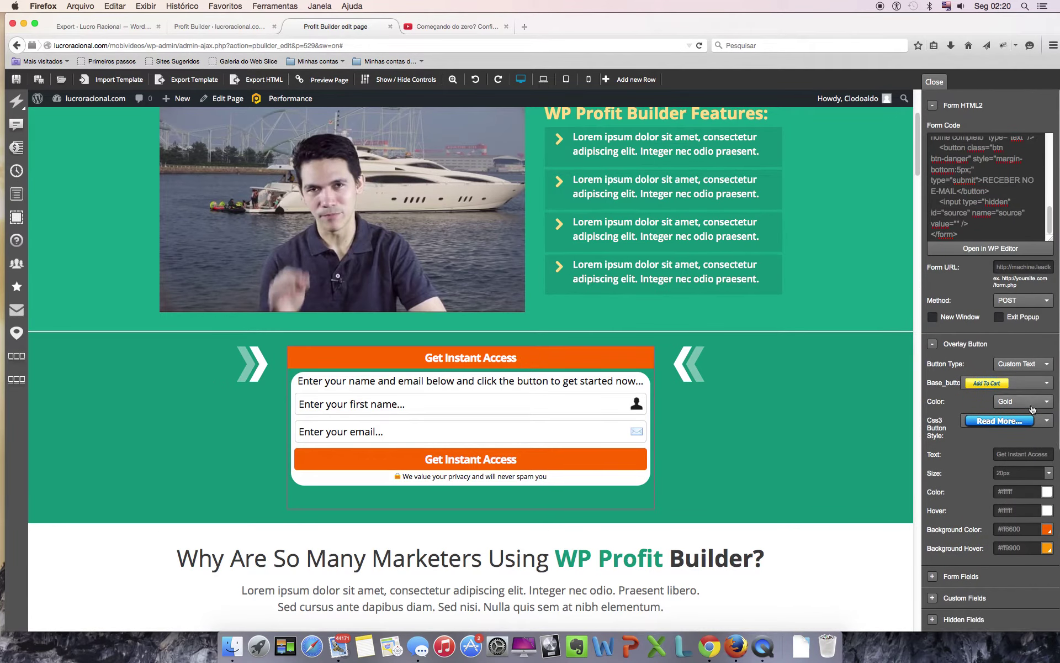
- Look through the opt-in form's Form Fields, Custom Fields, Hidden Fields and Form Content settings
click(932, 344)
click(932, 366)
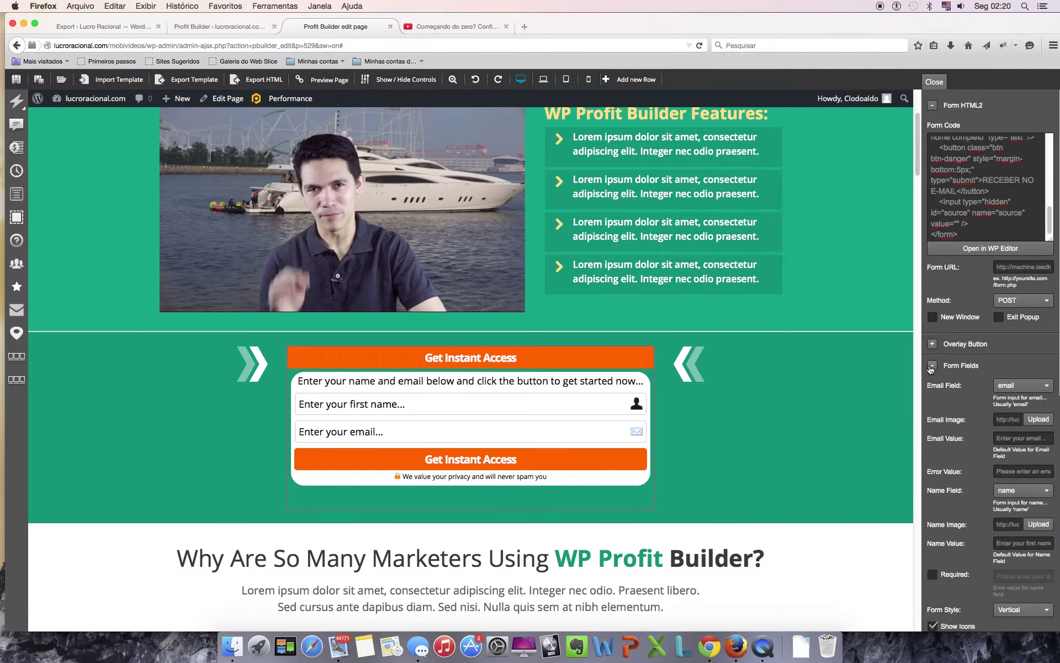
click(932, 365)
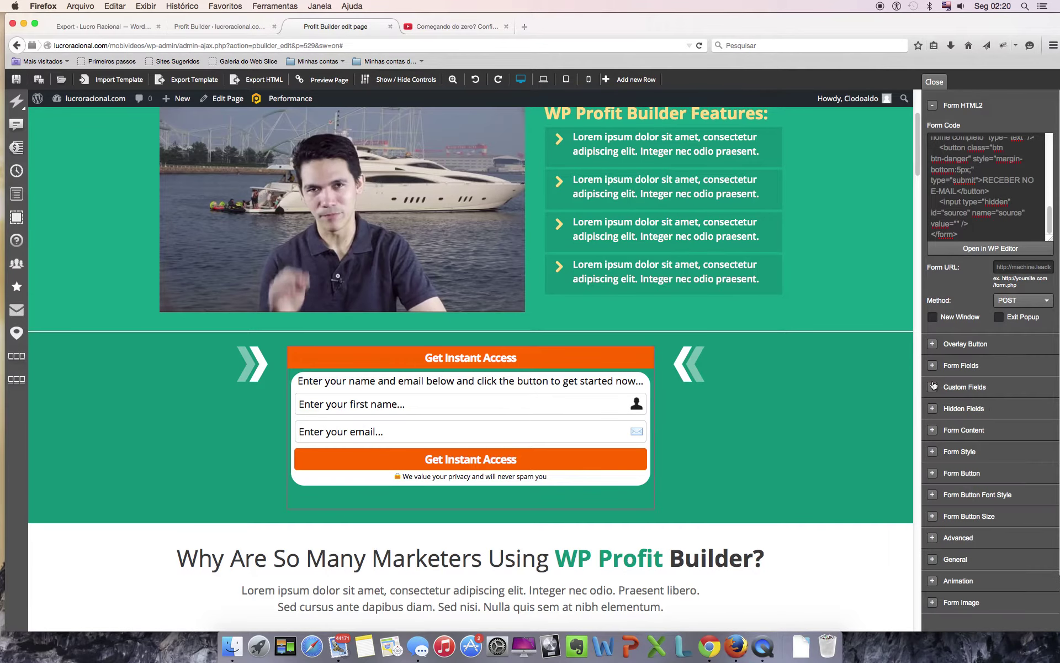
click(933, 387)
click(933, 387)
click(933, 408)
click(933, 408)
click(933, 430)
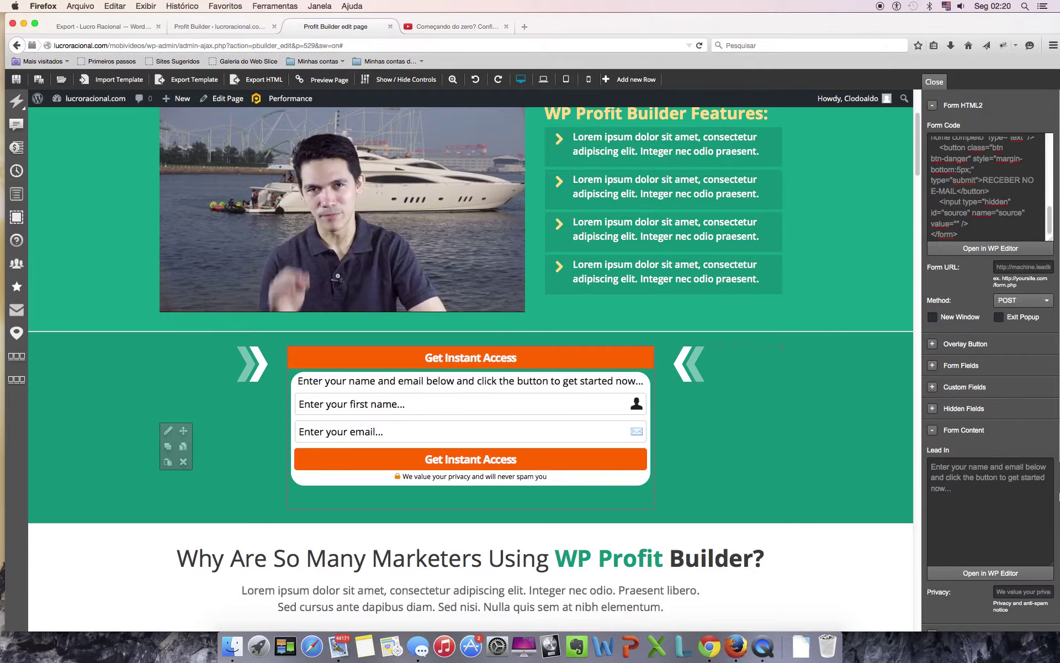
click(932, 430)
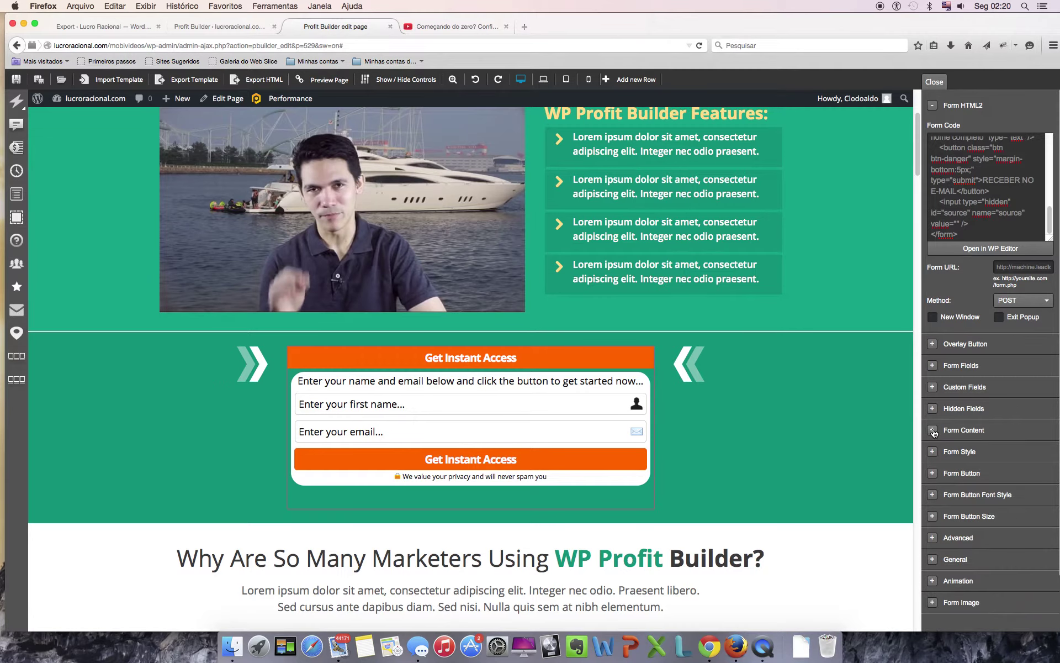
- Review the form's hidden and custom fields, and examine the Error Value text in Form Fields
click(931, 409)
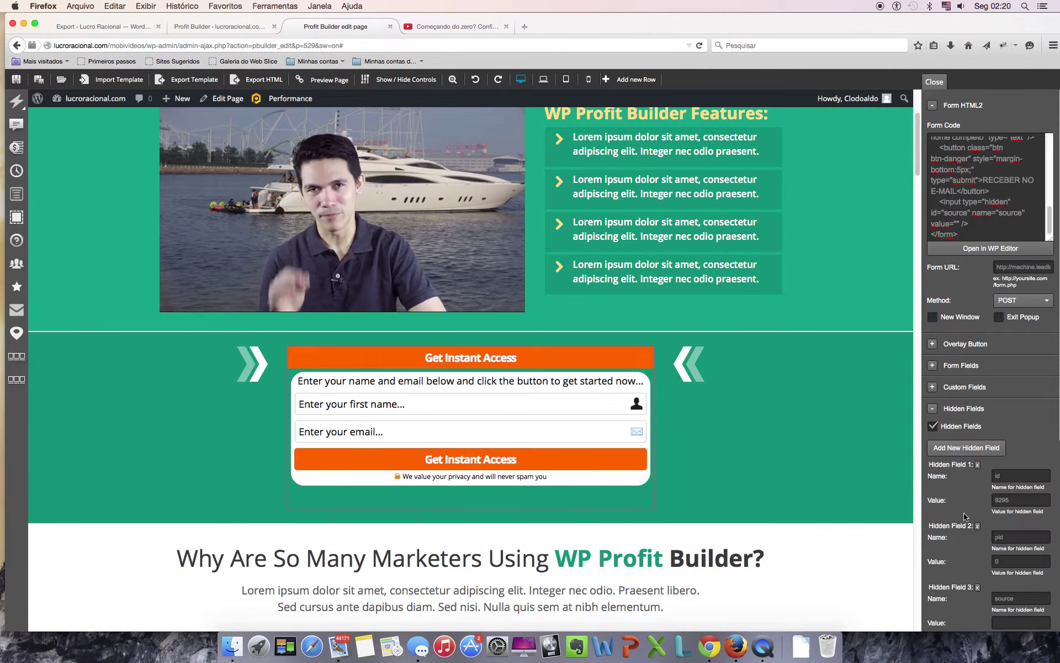
scroll(965, 478, down, 5)
scroll(935, 569, up, 5)
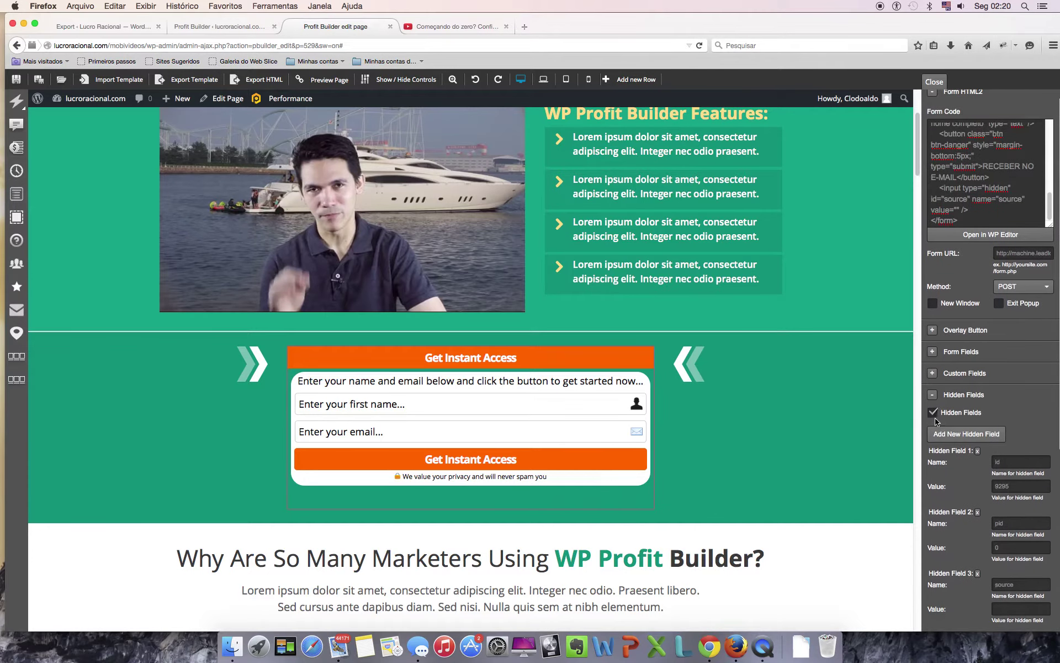
click(932, 394)
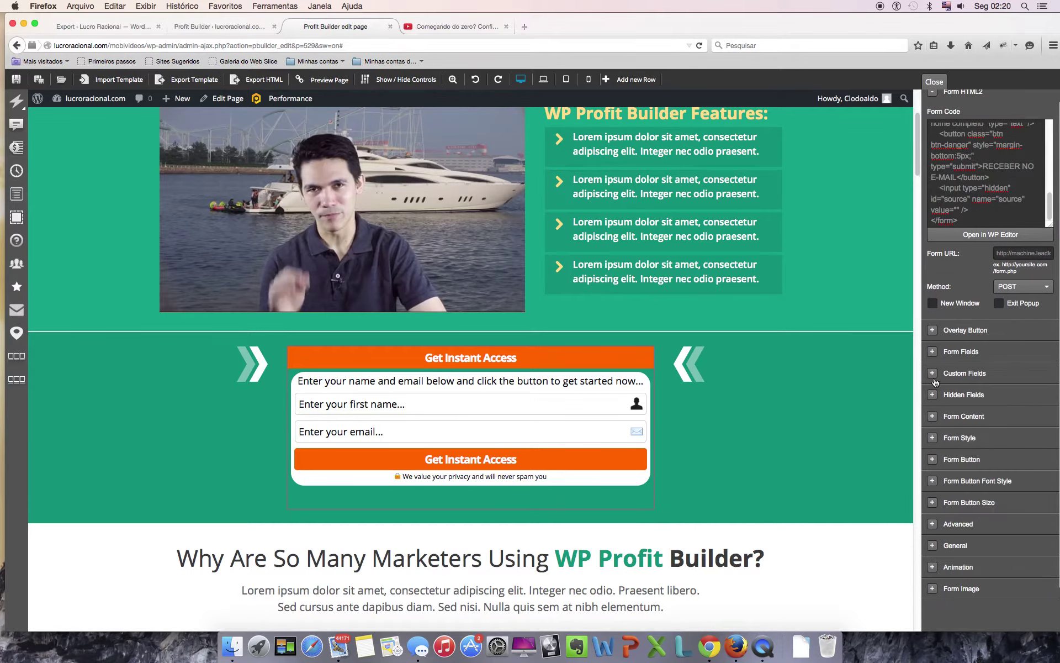
click(933, 373)
click(933, 374)
click(933, 351)
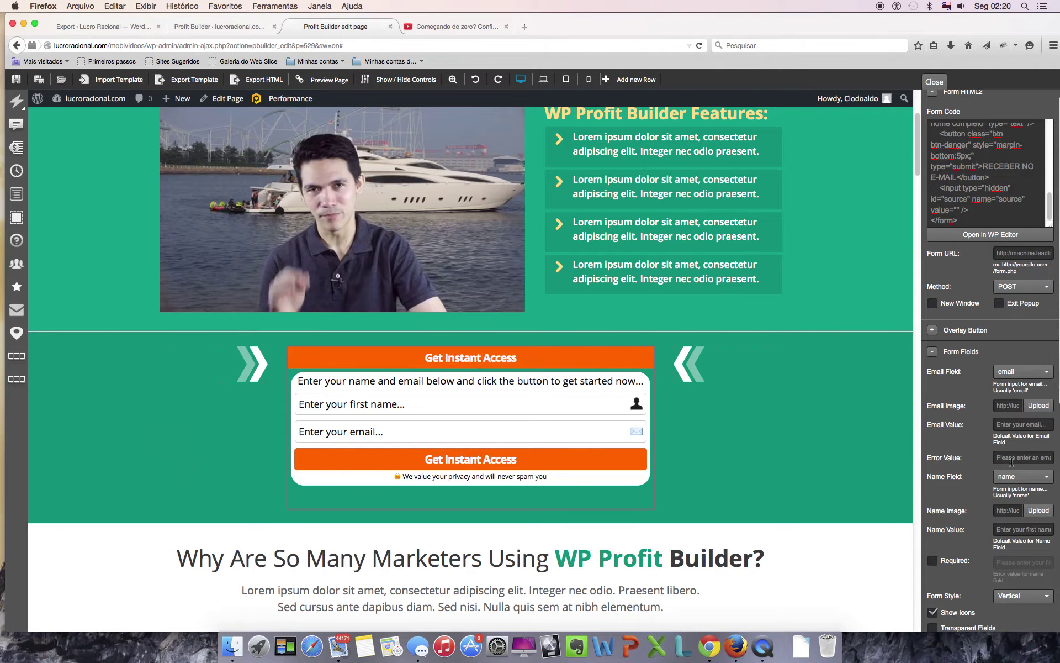
drag(998, 458, 1054, 459)
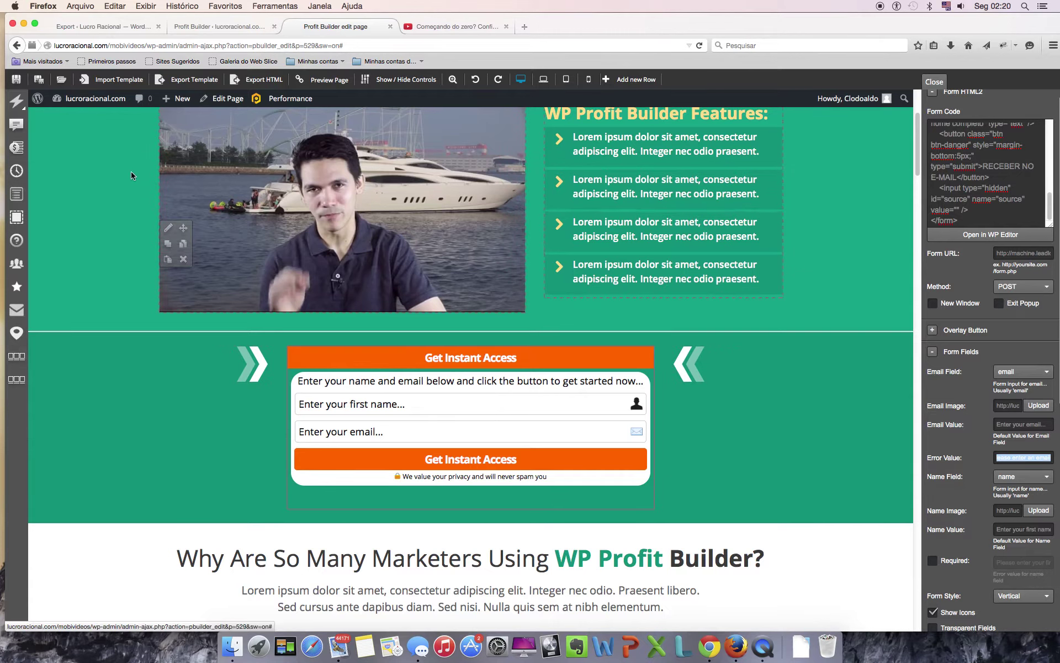
- Save the page and preview it in a separate tab at the Get Instant Access button
click(19, 78)
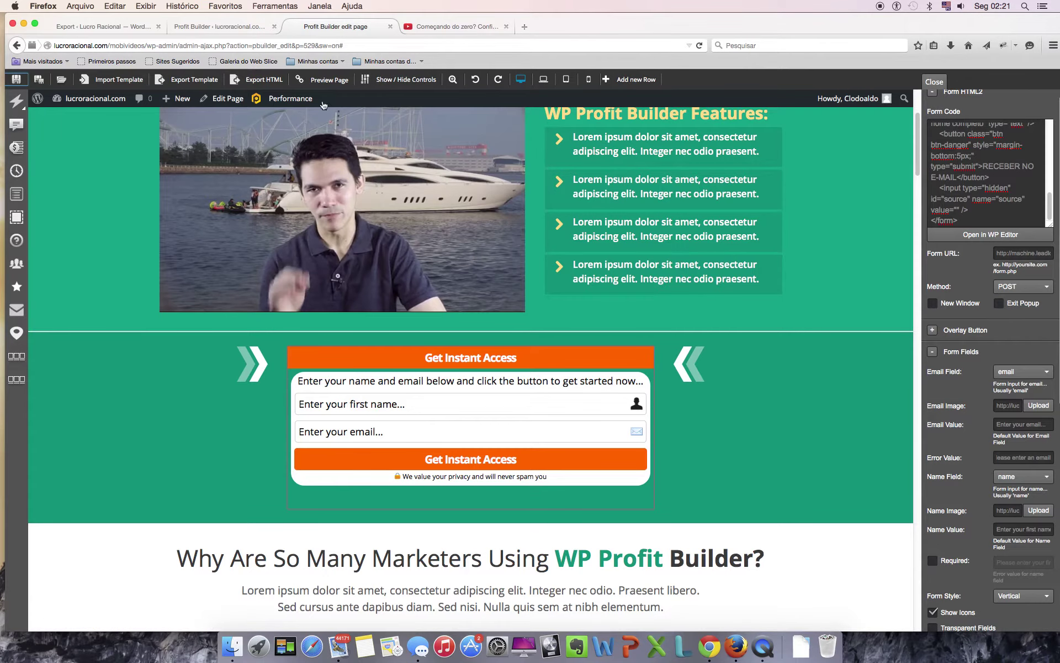
click(323, 83)
click(459, 26)
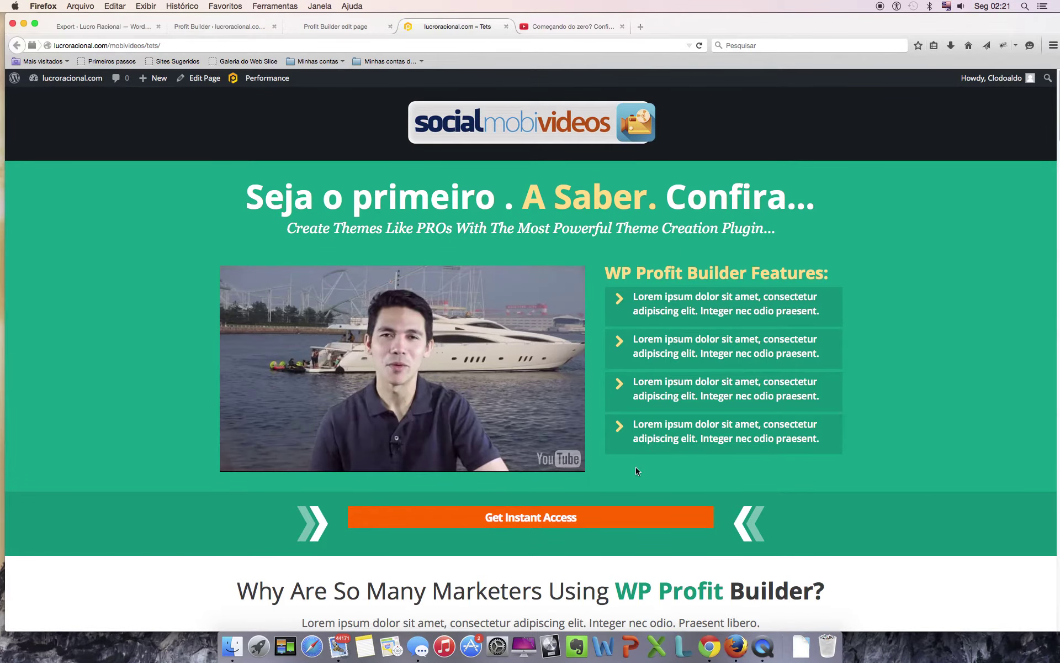
scroll(635, 468, down, 2)
scroll(485, 519, down, 3)
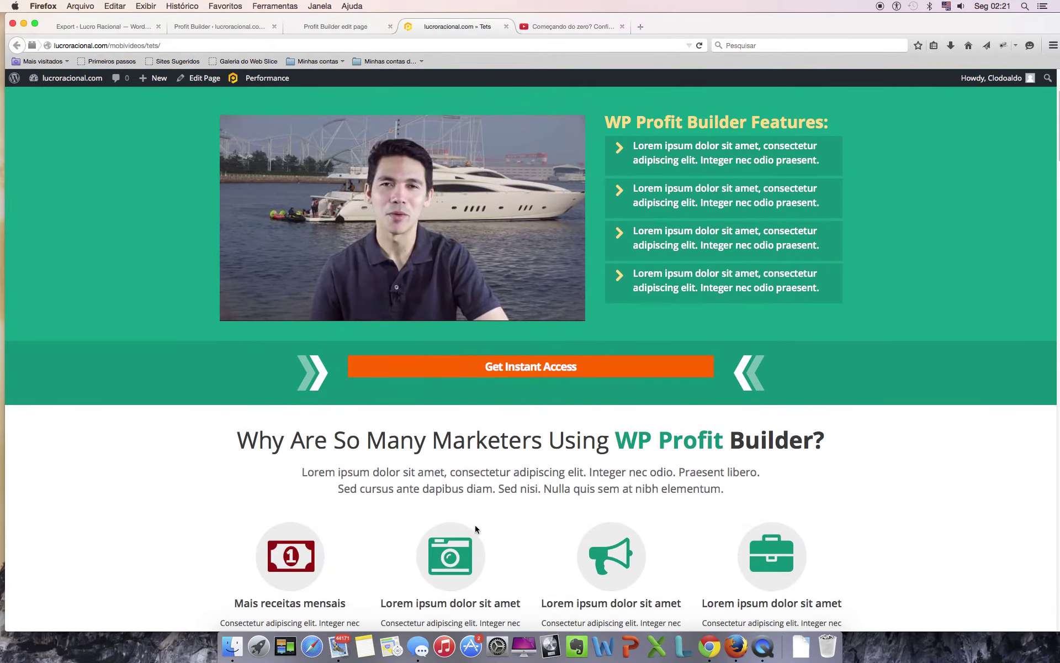
- Open the Get Instant Access overlay form, fill in the contact's first name and e-mail, and submit it
click(511, 371)
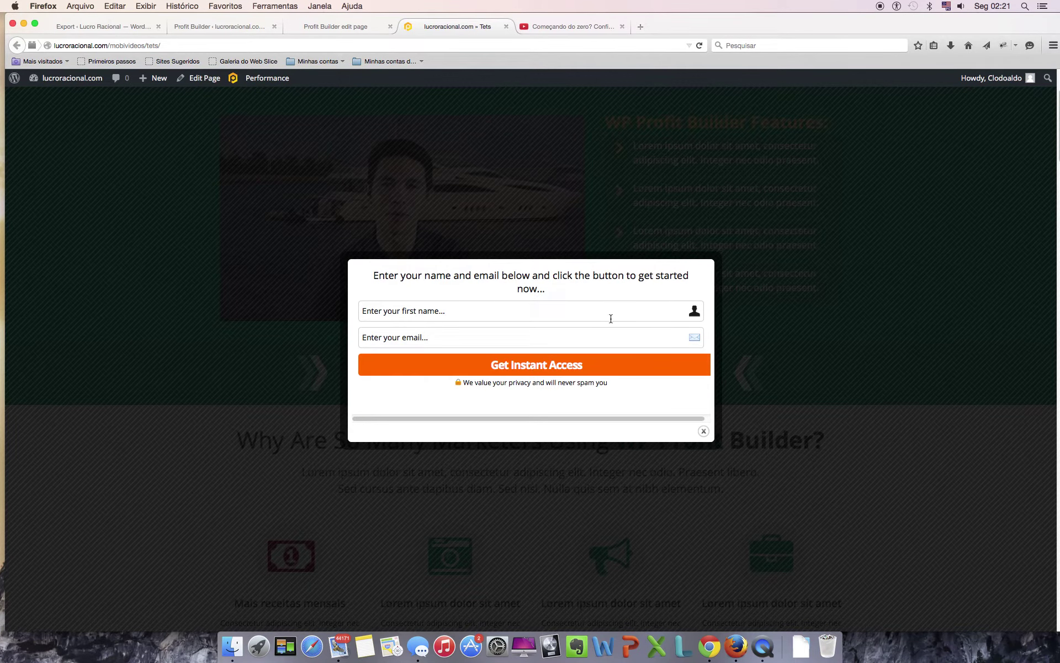
click(405, 311)
click(387, 337)
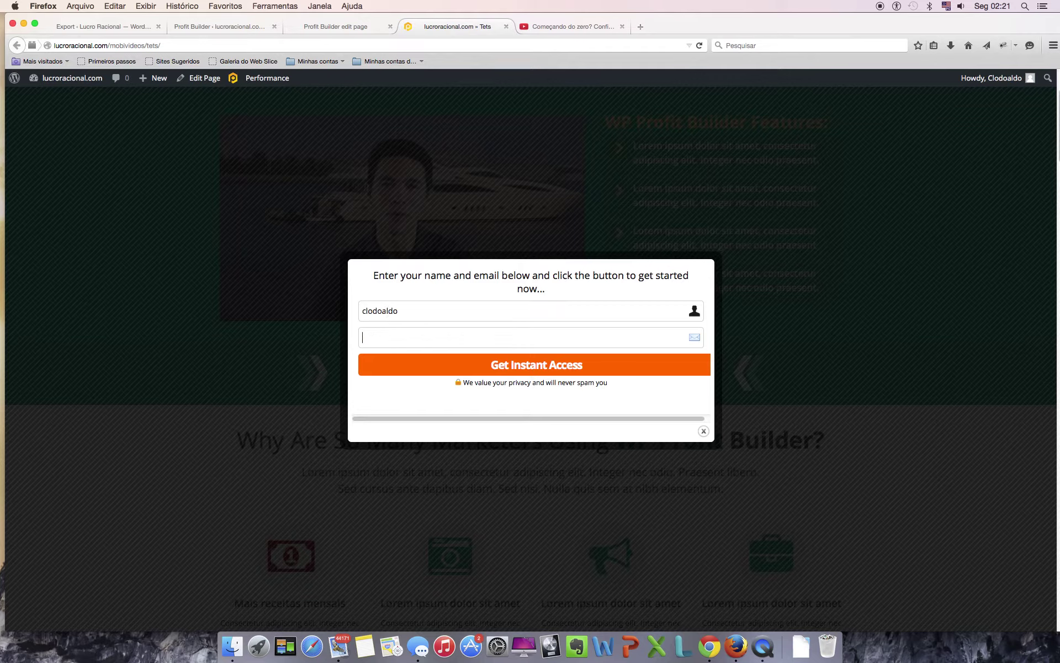
text(clodoadlo)
key(BackSpace)
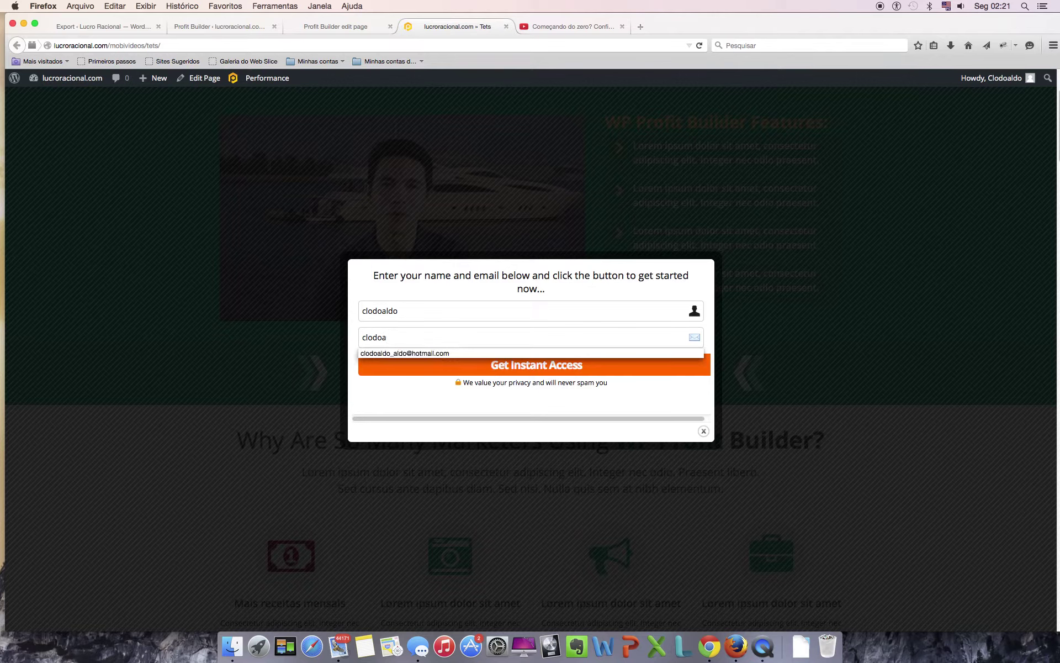
click(415, 353)
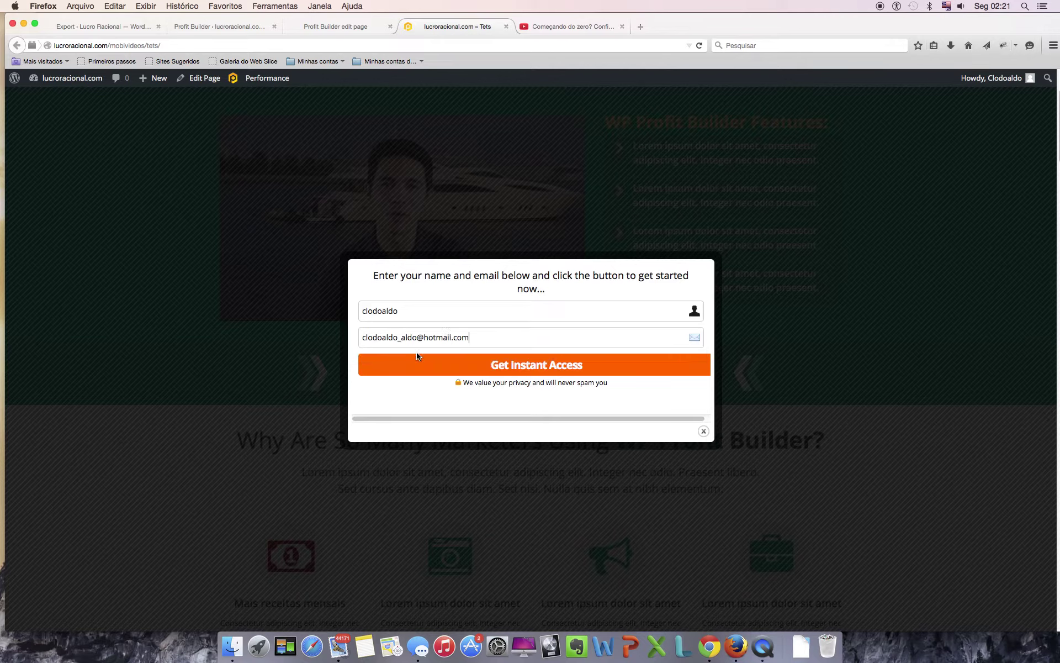
click(498, 367)
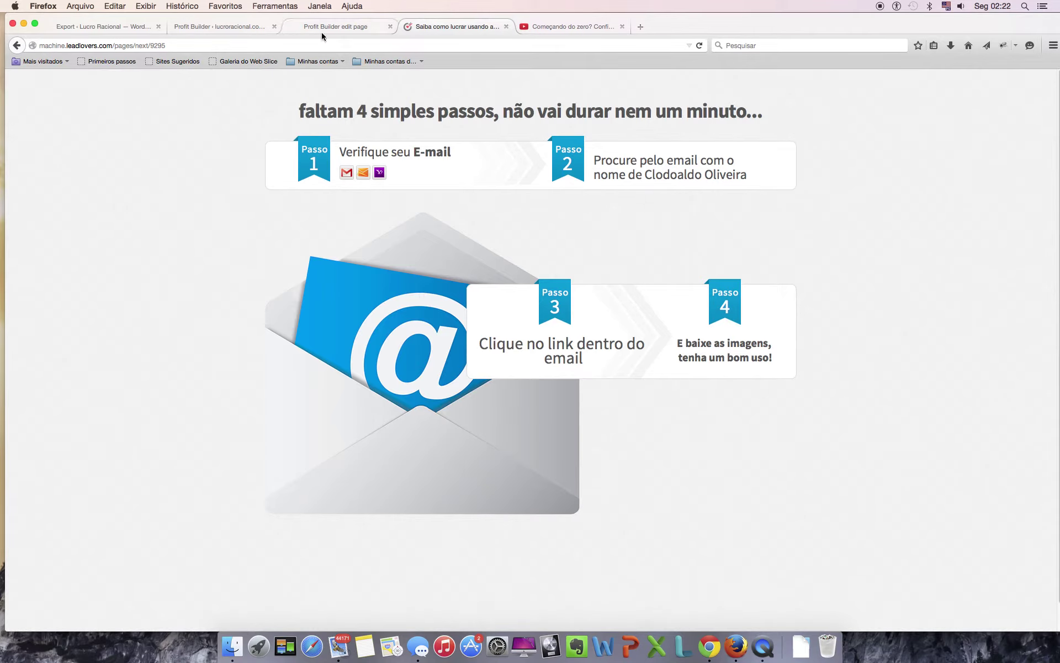
- View the Profit Builder template library and return to the opt-in form in the page editor
click(197, 26)
click(323, 26)
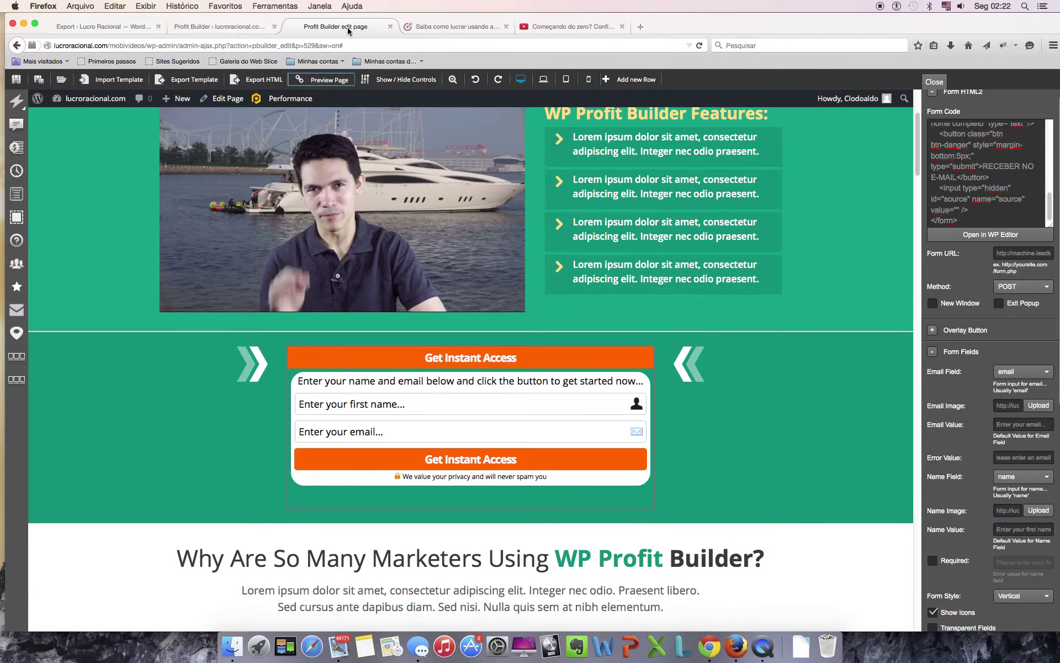
click(199, 28)
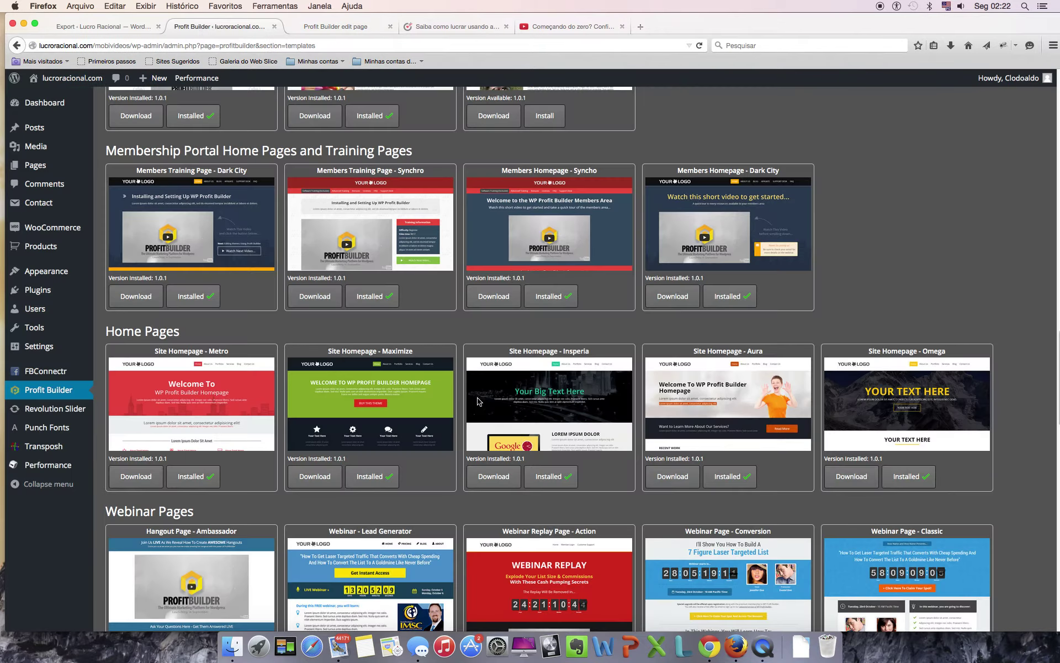
click(352, 26)
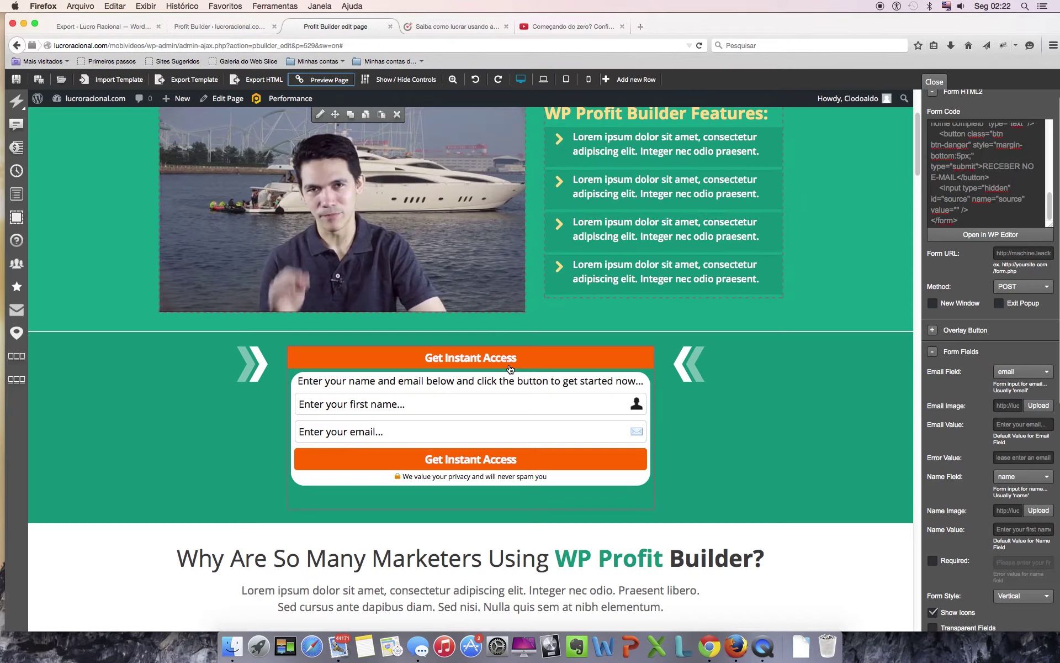
scroll(453, 403, down, 3)
scroll(454, 403, up, 3)
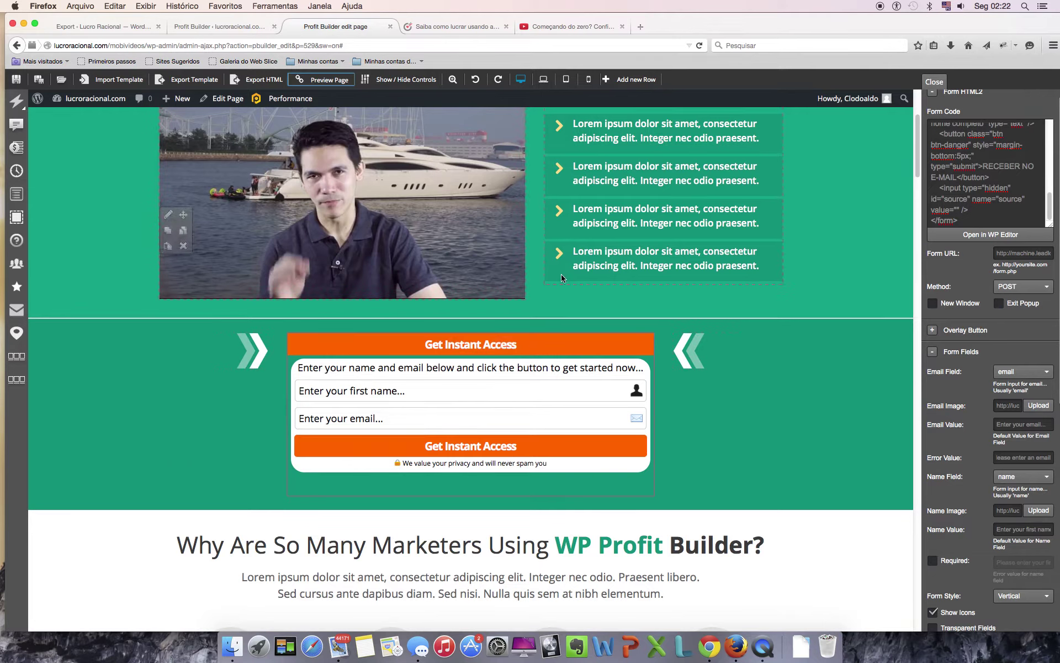
- Examine the opt-in form's field options once more, including the Custom Fields and Hidden Fields settings
scroll(1042, 251, down, 4)
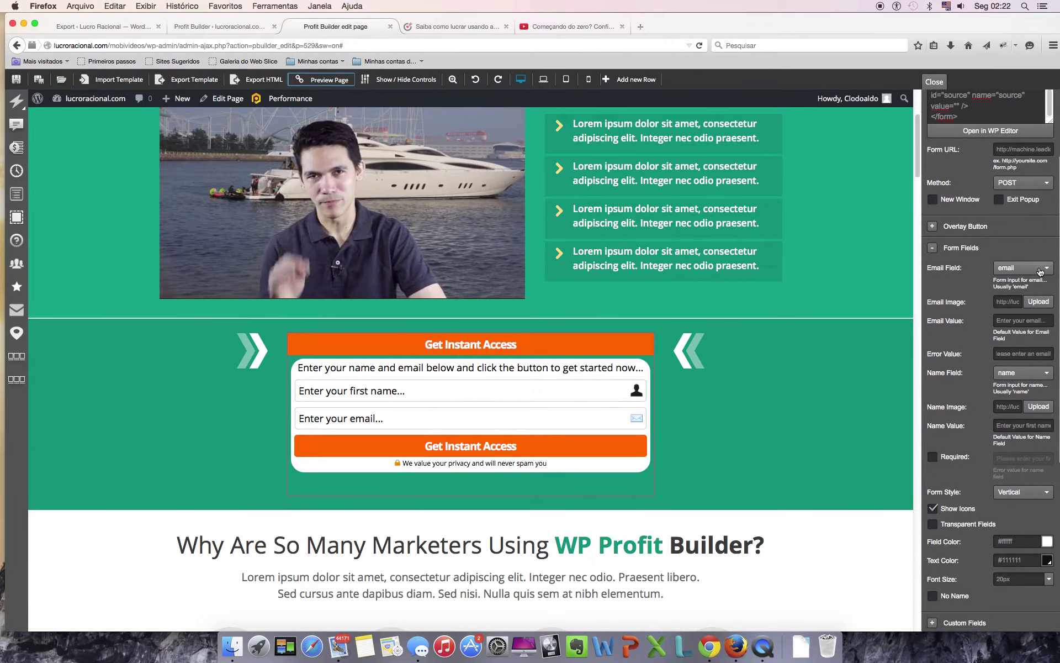
scroll(1027, 343, up, 4)
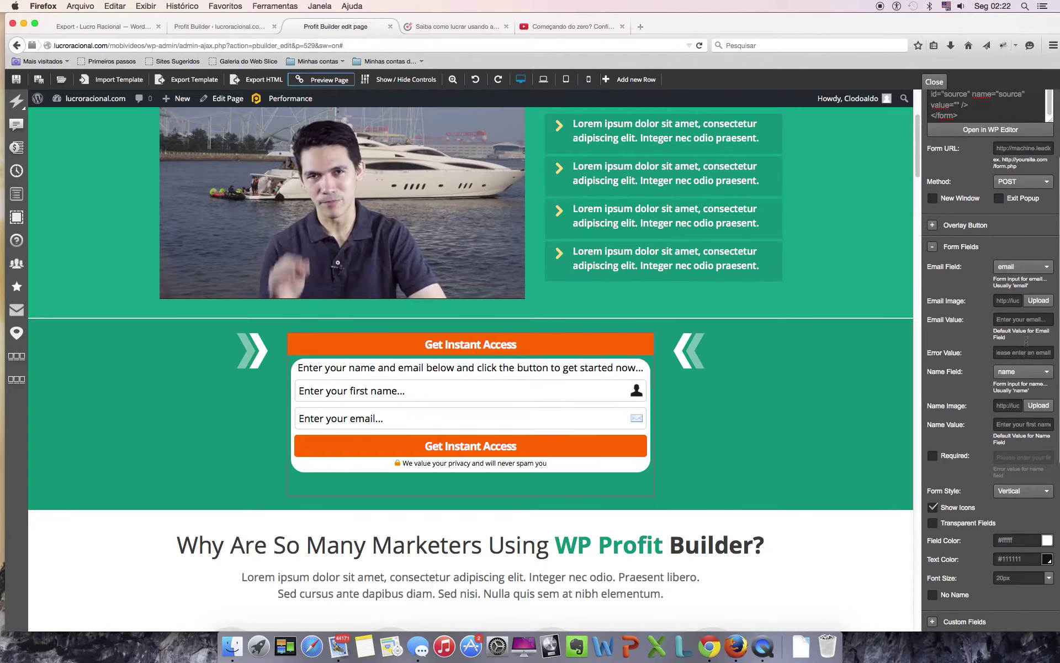
scroll(1022, 362, down, 10)
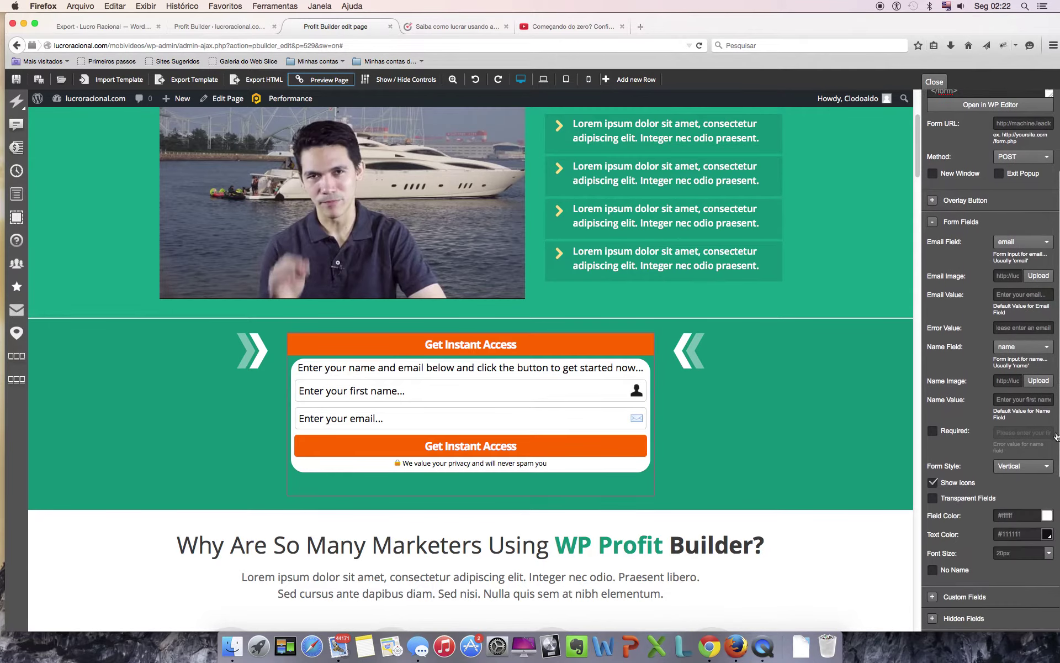
scroll(1053, 436, up, 1)
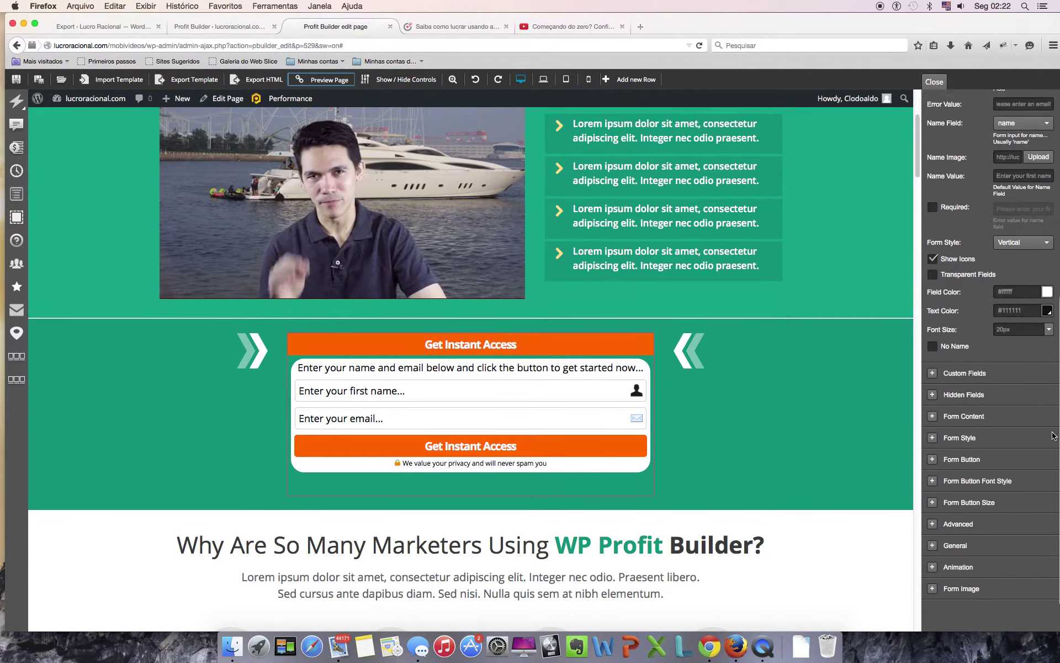
scroll(1053, 436, up, 6)
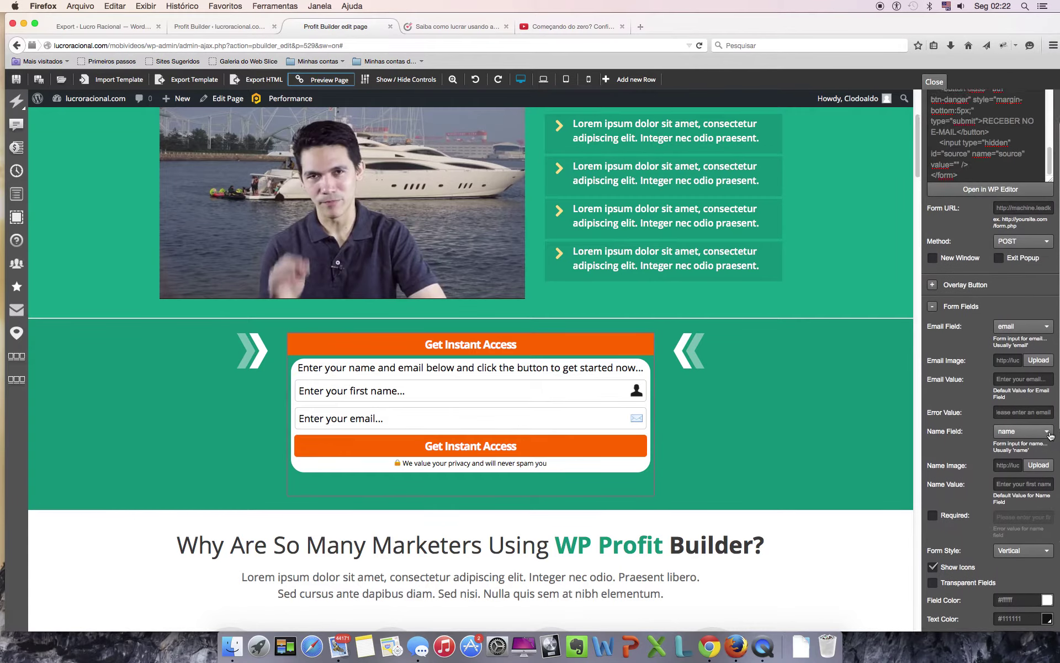
scroll(1050, 435, down, 2)
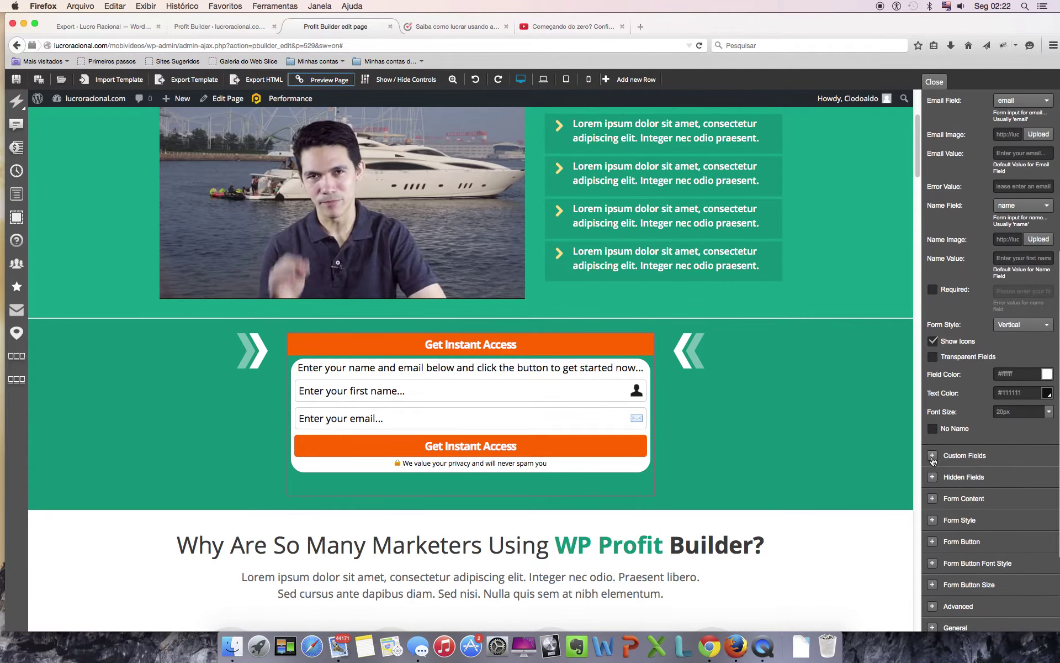
click(933, 458)
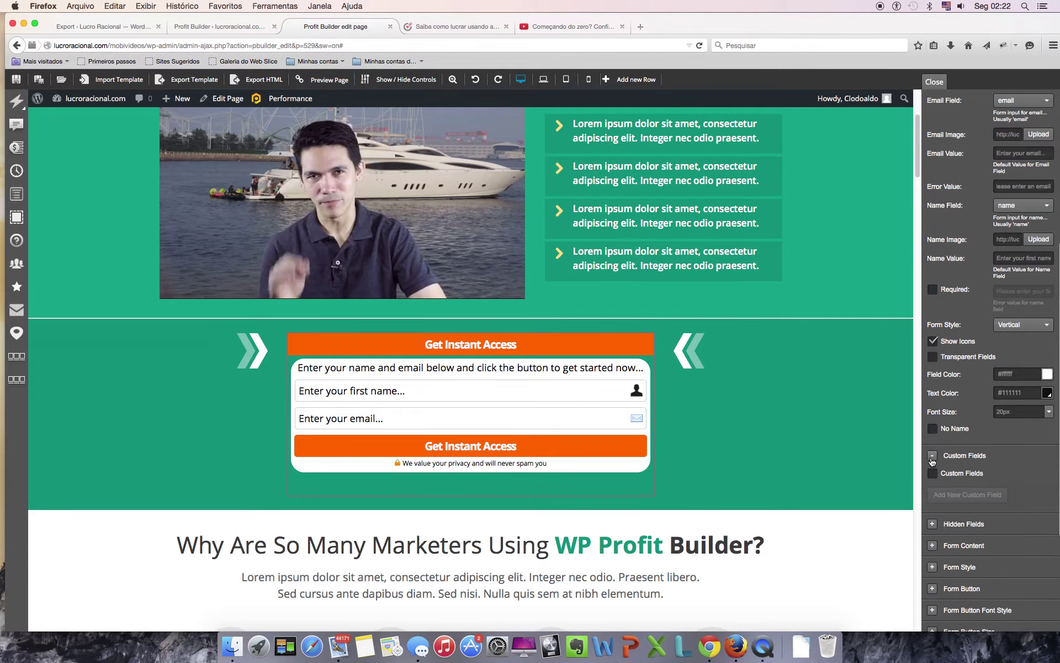
click(932, 457)
scroll(933, 452, down, 4)
click(935, 409)
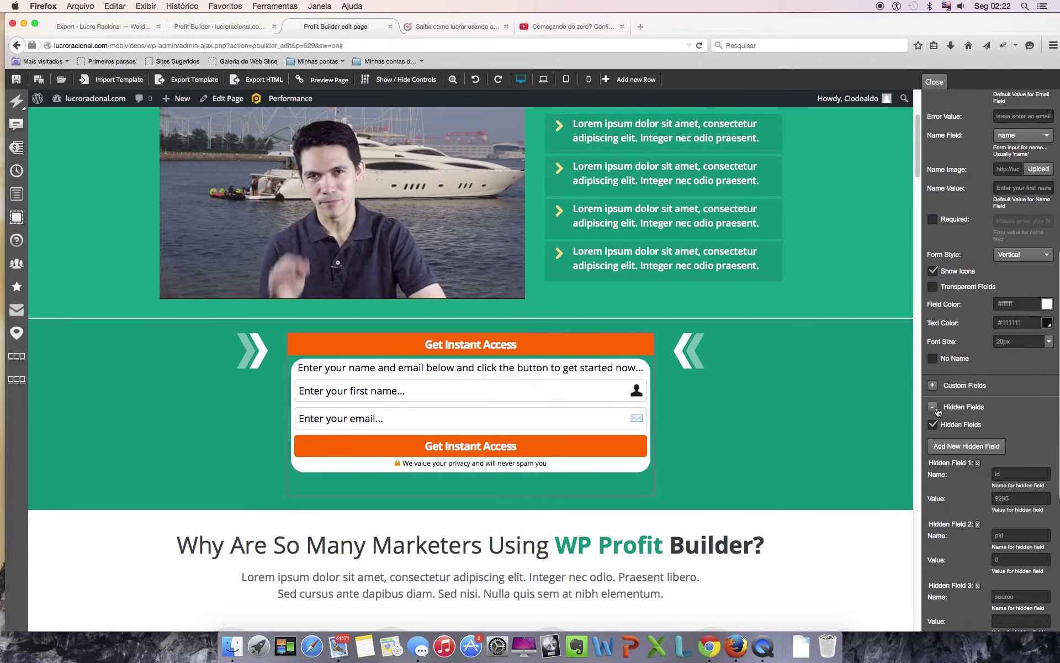
- Review and collapse the opt-in form's Hidden Fields settings, and set the Email Field mapping to name
scroll(937, 412, down, 9)
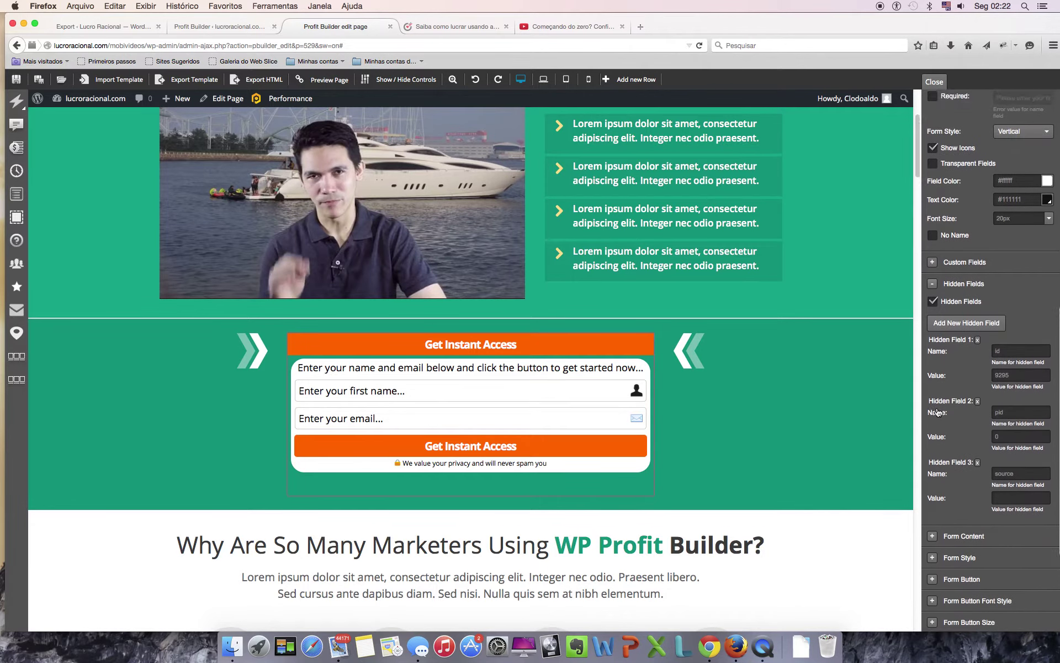
scroll(937, 411, down, 1)
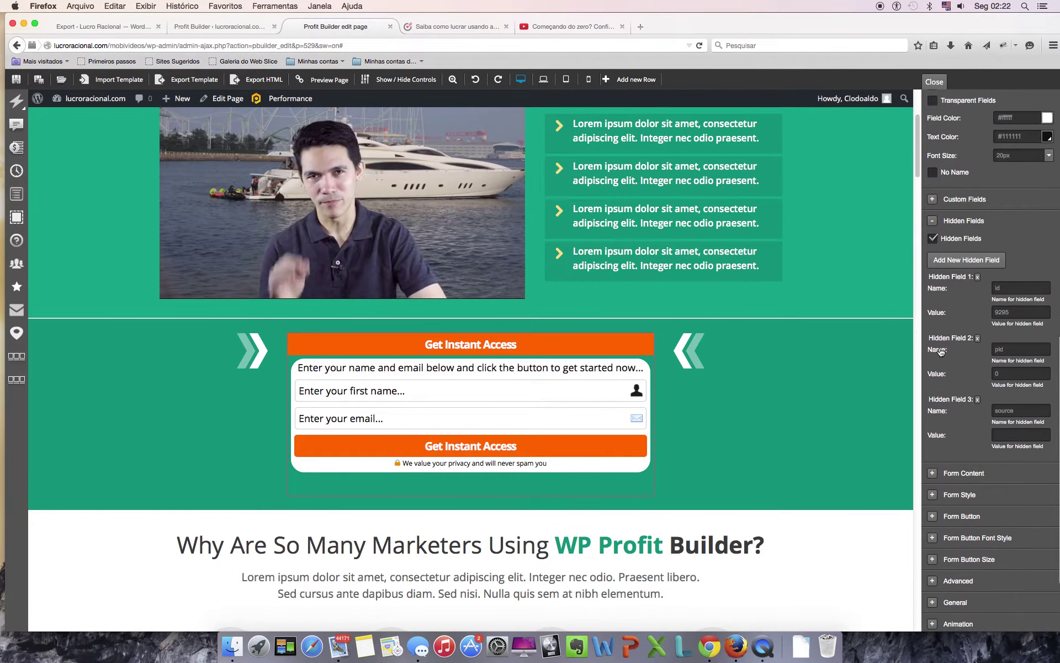
click(932, 223)
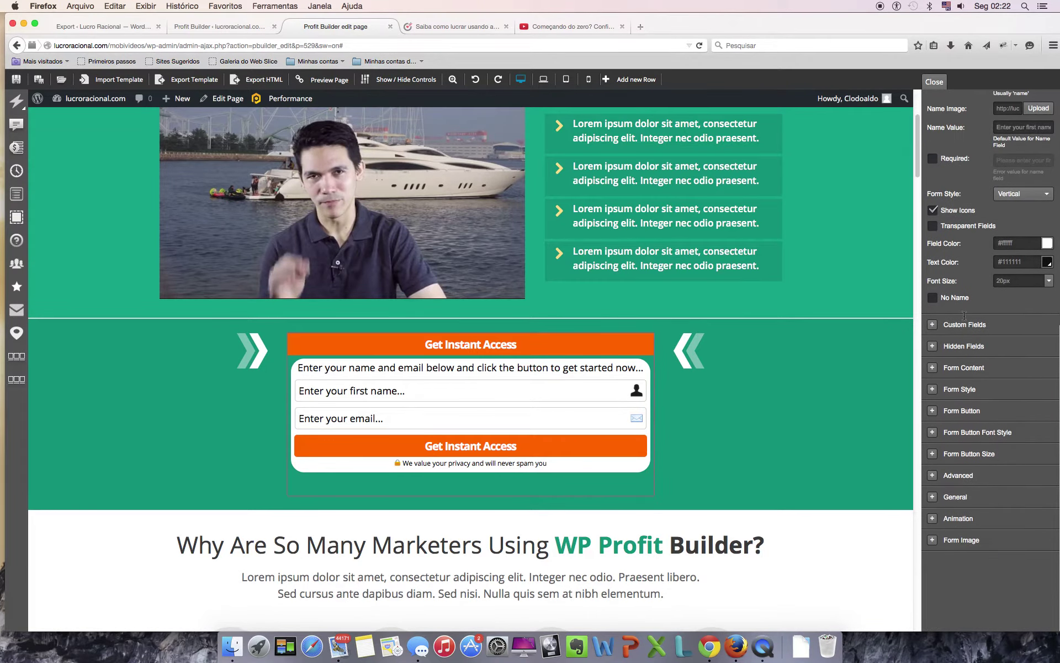
scroll(964, 315, up, 13)
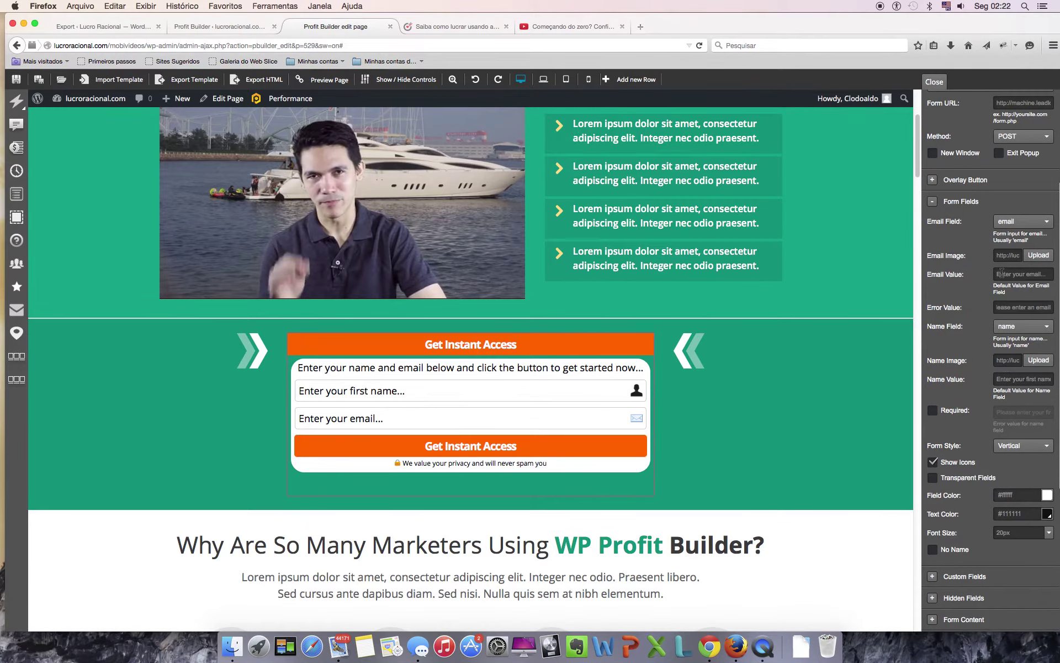
click(1031, 222)
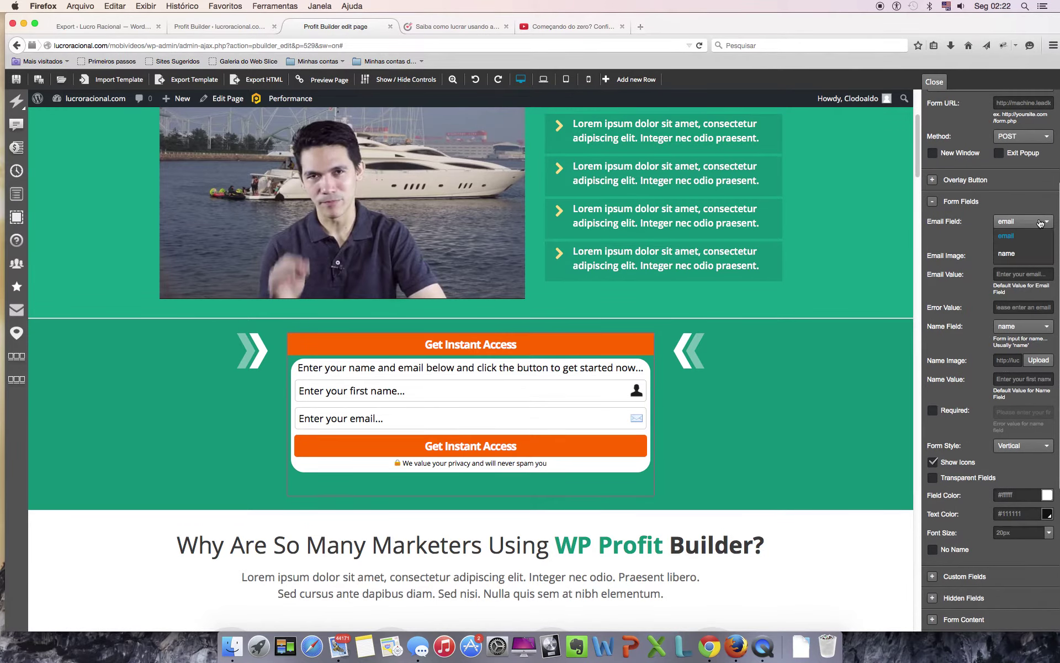
click(1033, 223)
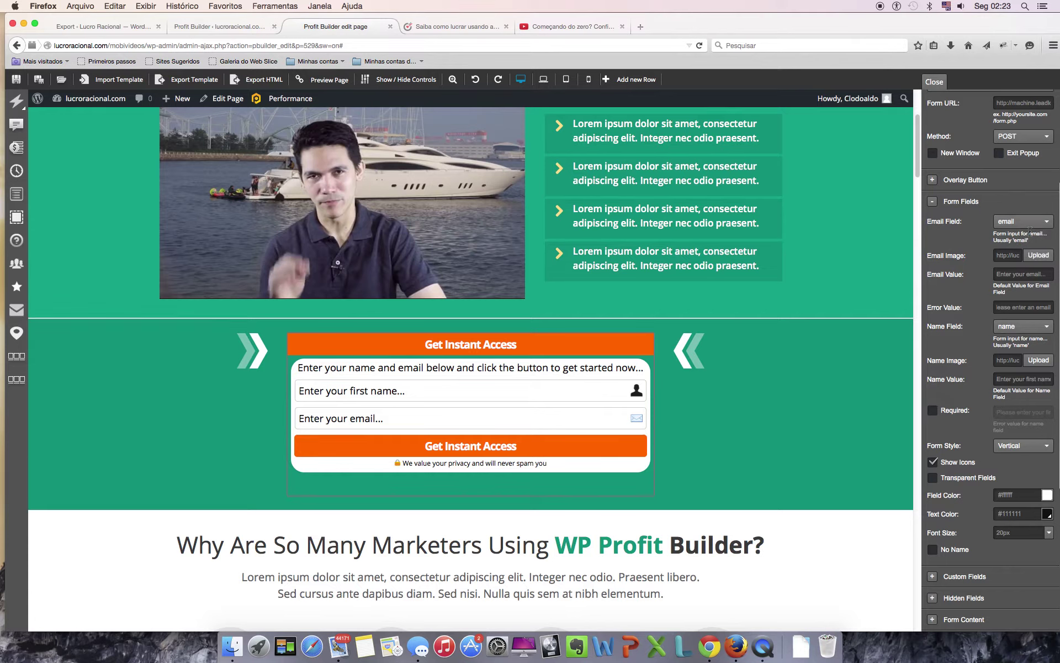
click(1040, 222)
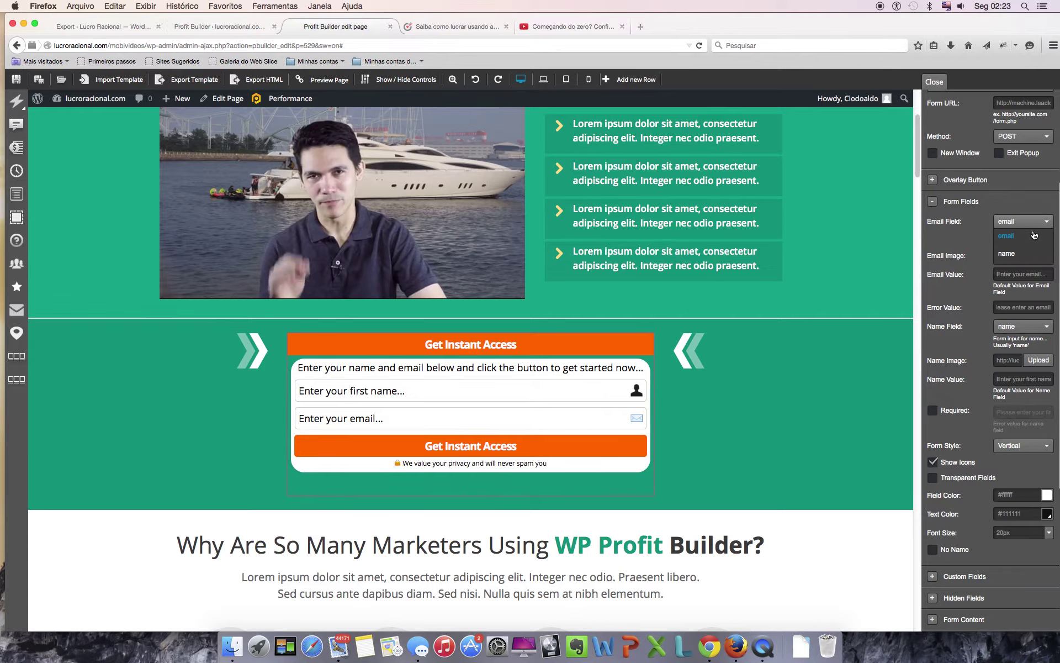
click(1029, 254)
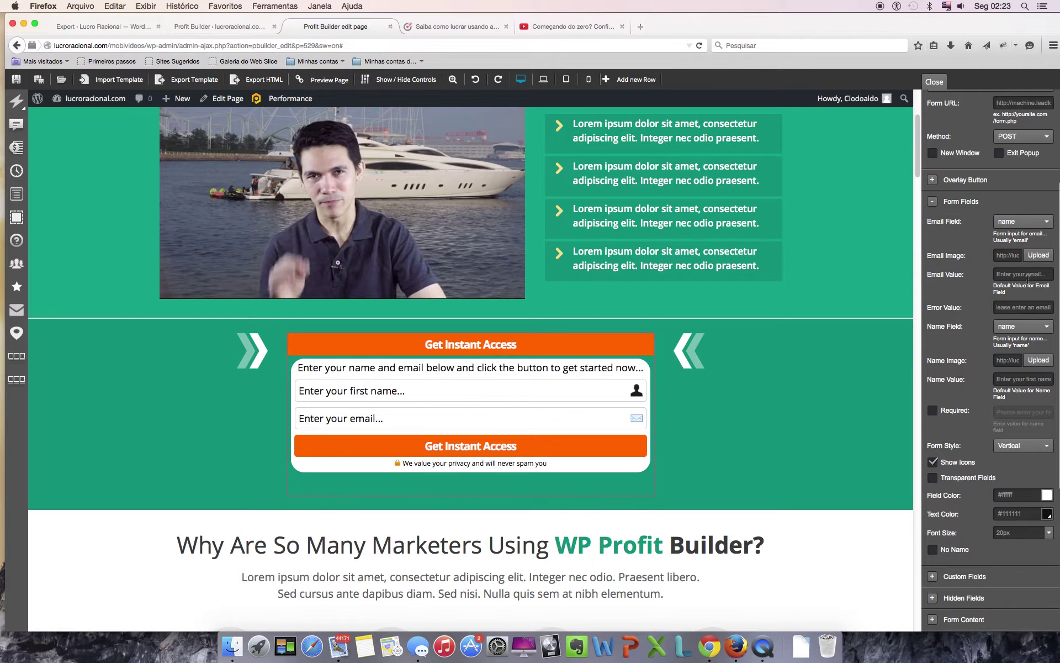
- Examine the opt-in form's Custom Fields, Form Content and Hidden Fields settings, collapsing each section after viewing it
scroll(1030, 312, down, 2)
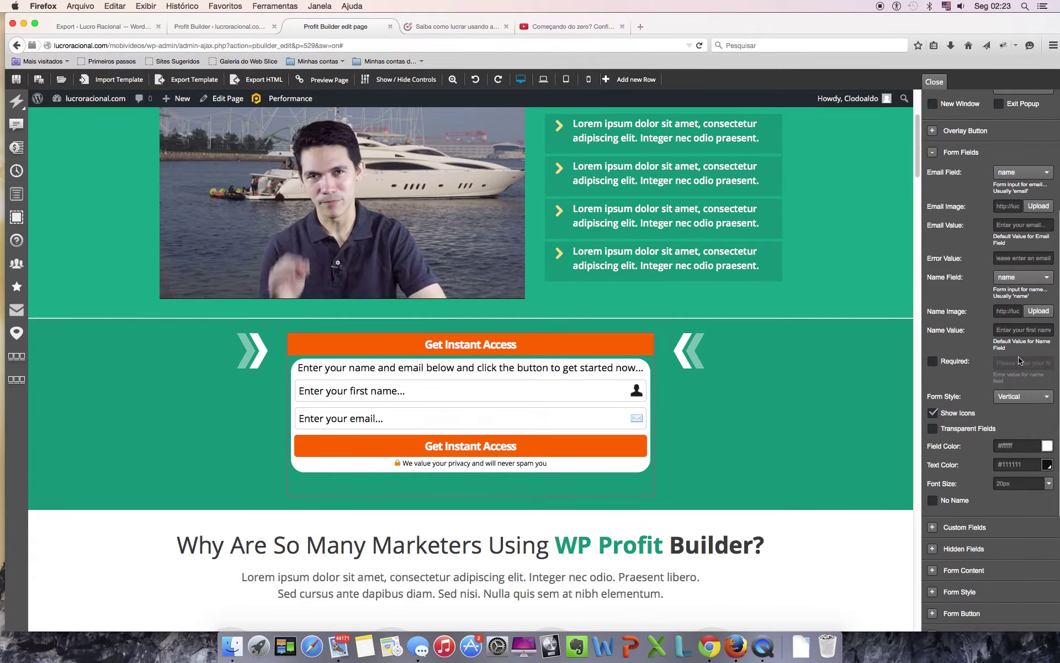
scroll(1020, 360, down, 3)
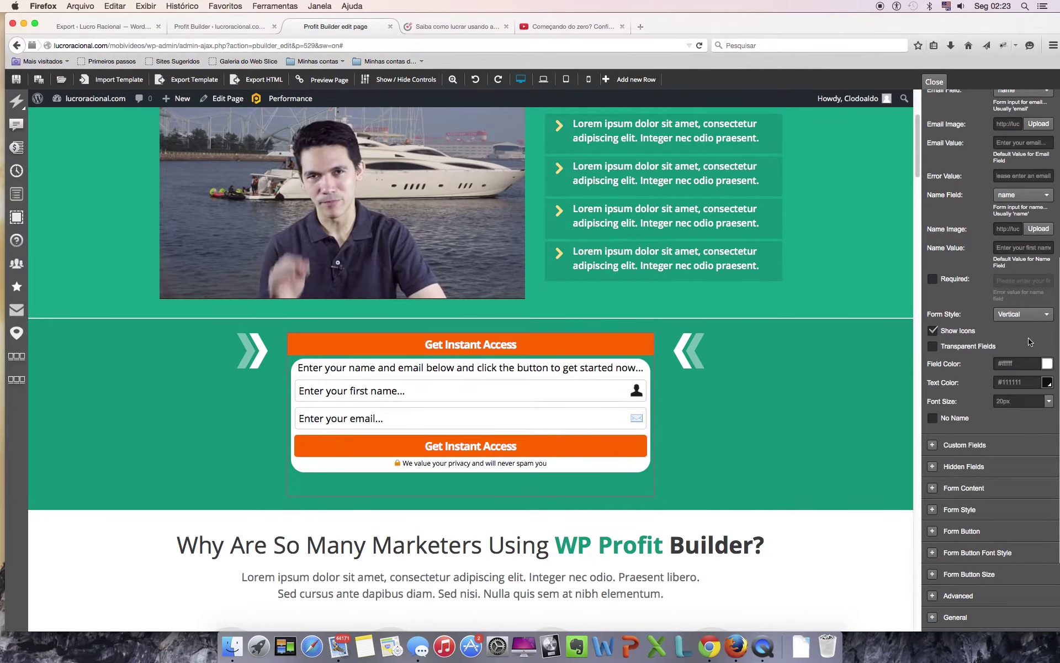
scroll(994, 320, down, 3)
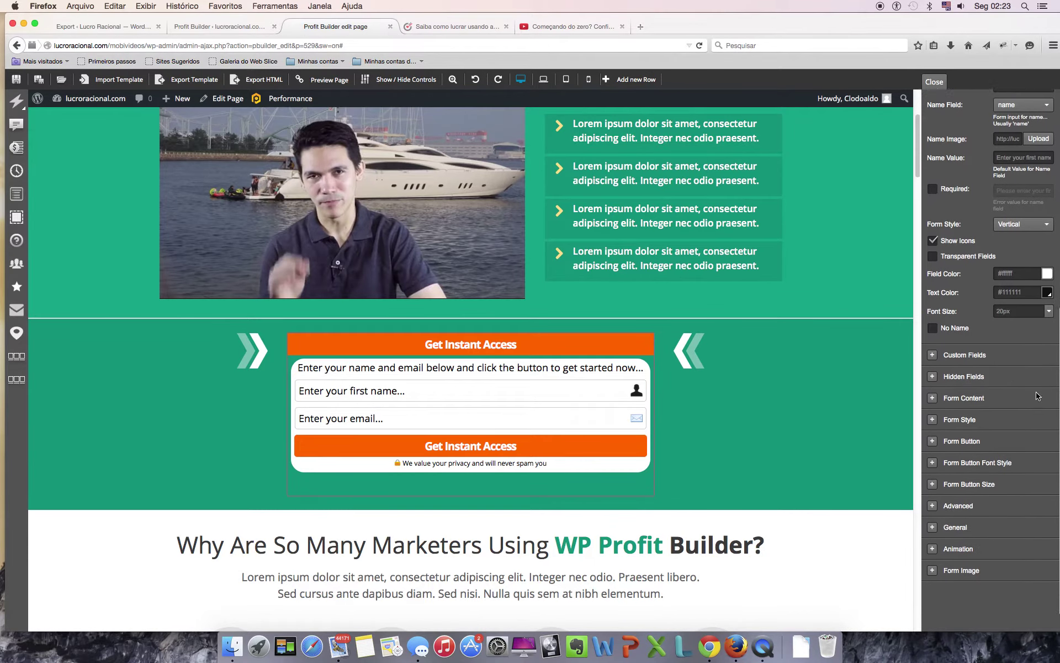
click(932, 351)
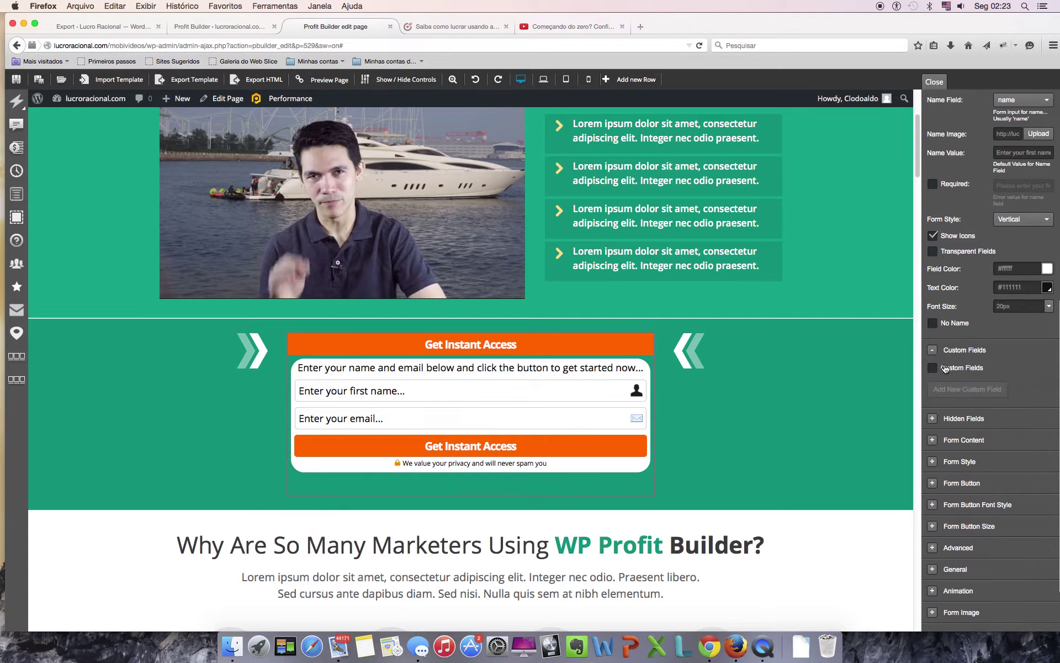
click(932, 351)
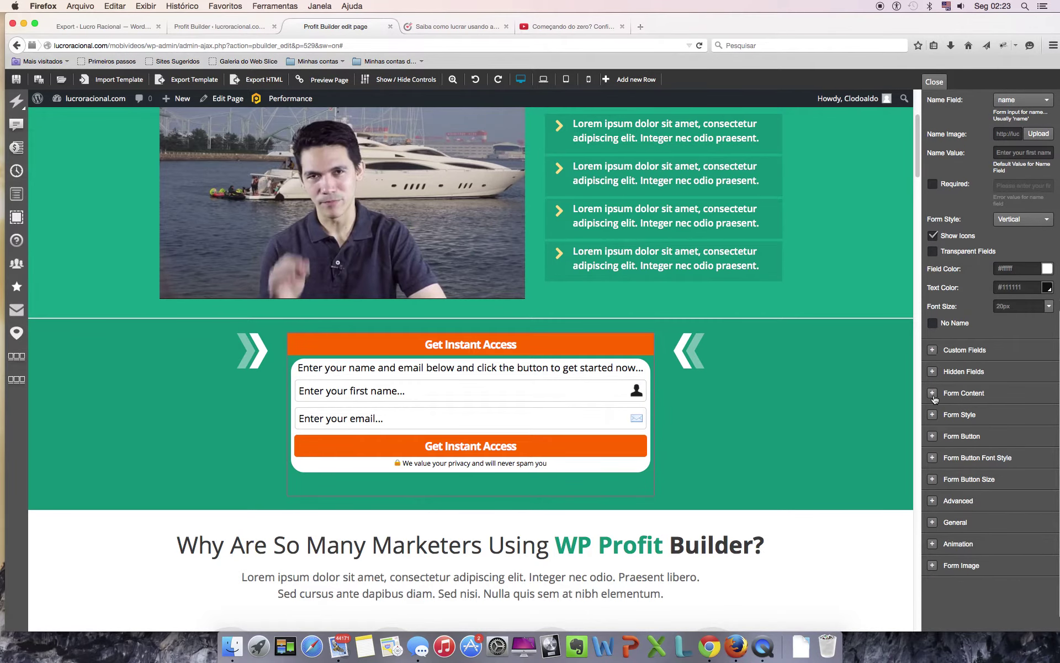
click(932, 394)
scroll(966, 331, down, 4)
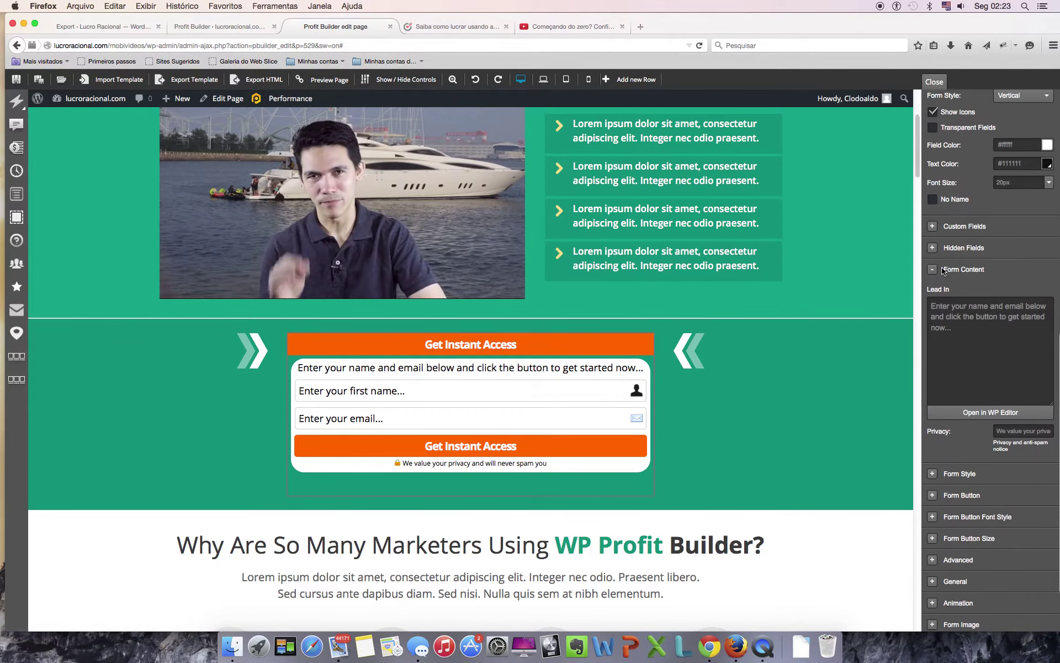
click(932, 269)
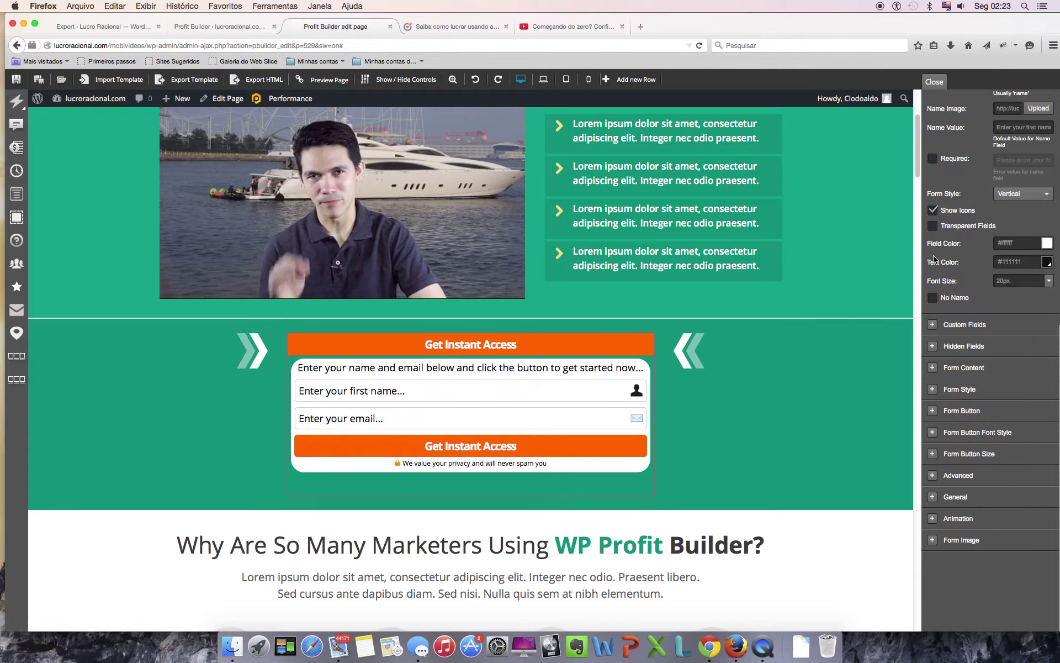
click(933, 347)
scroll(994, 447, down, 4)
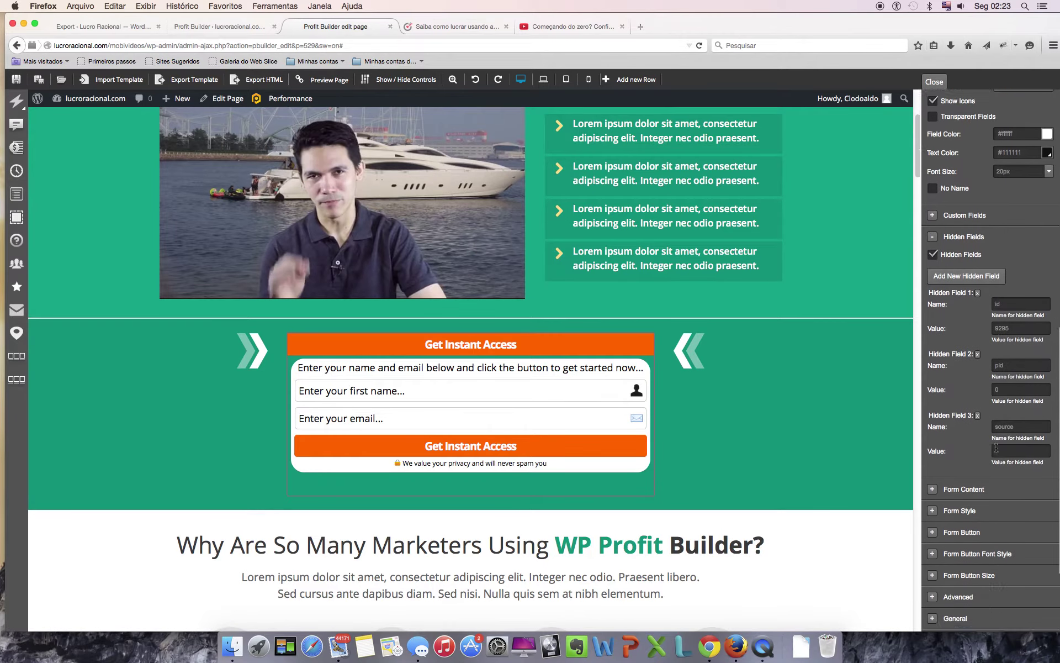
click(933, 243)
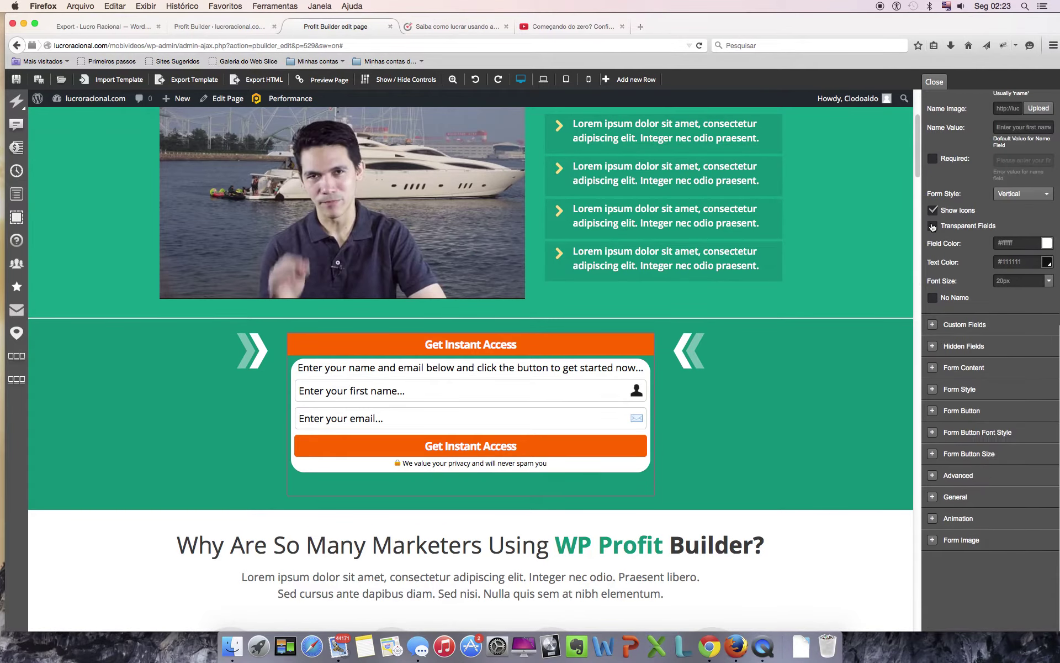
click(933, 326)
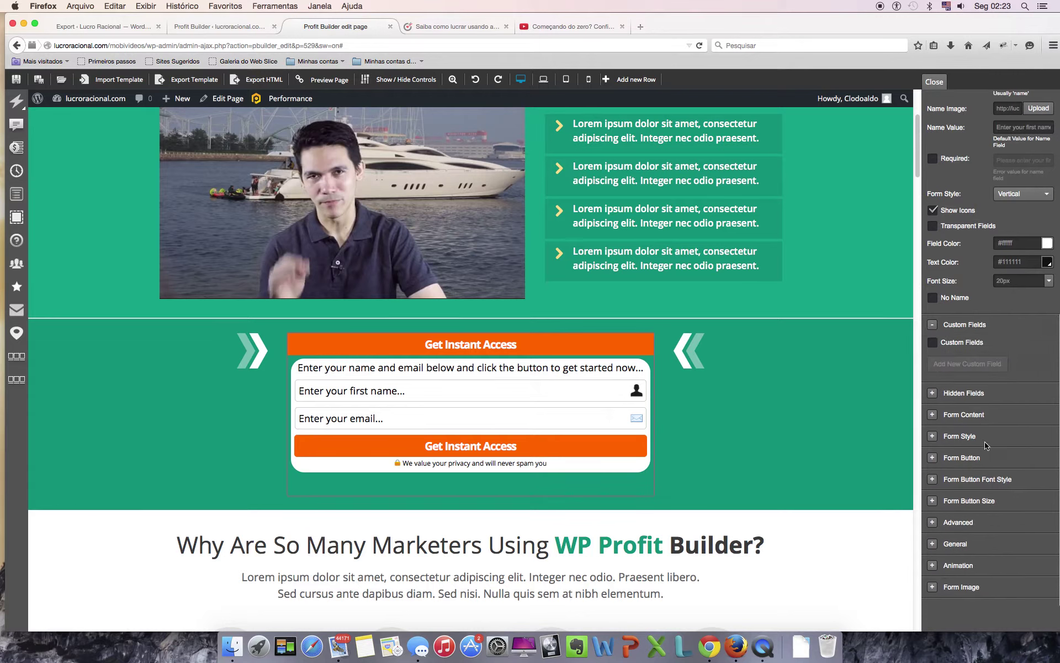
click(933, 326)
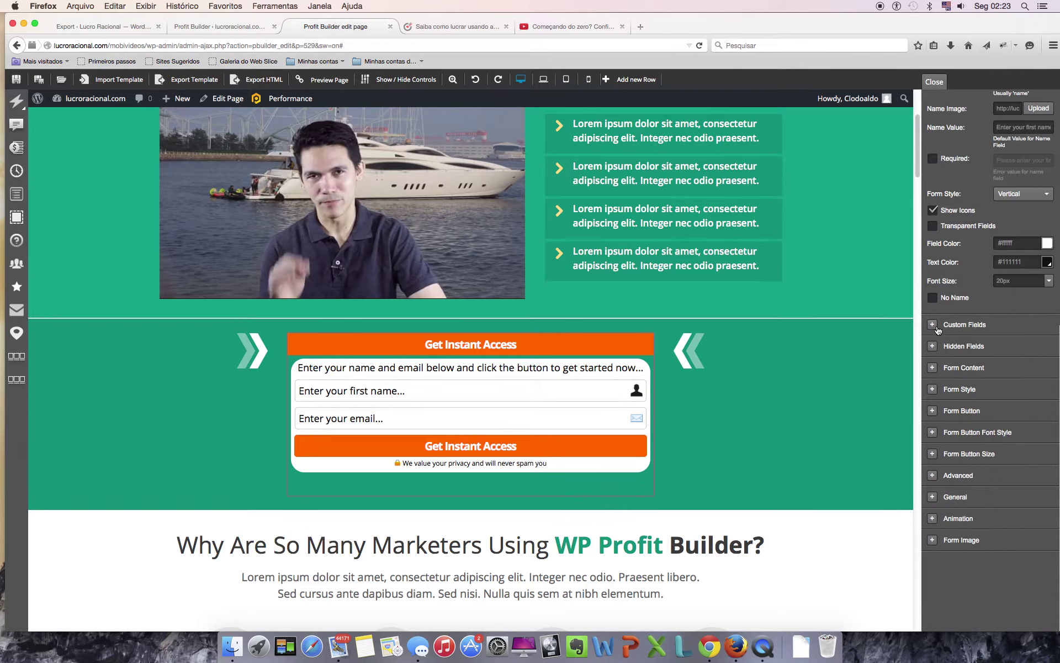
- Set the opt-in form's button type to CSS3 and apply the orange-red button style with white text
click(932, 410)
scroll(988, 449, down, 3)
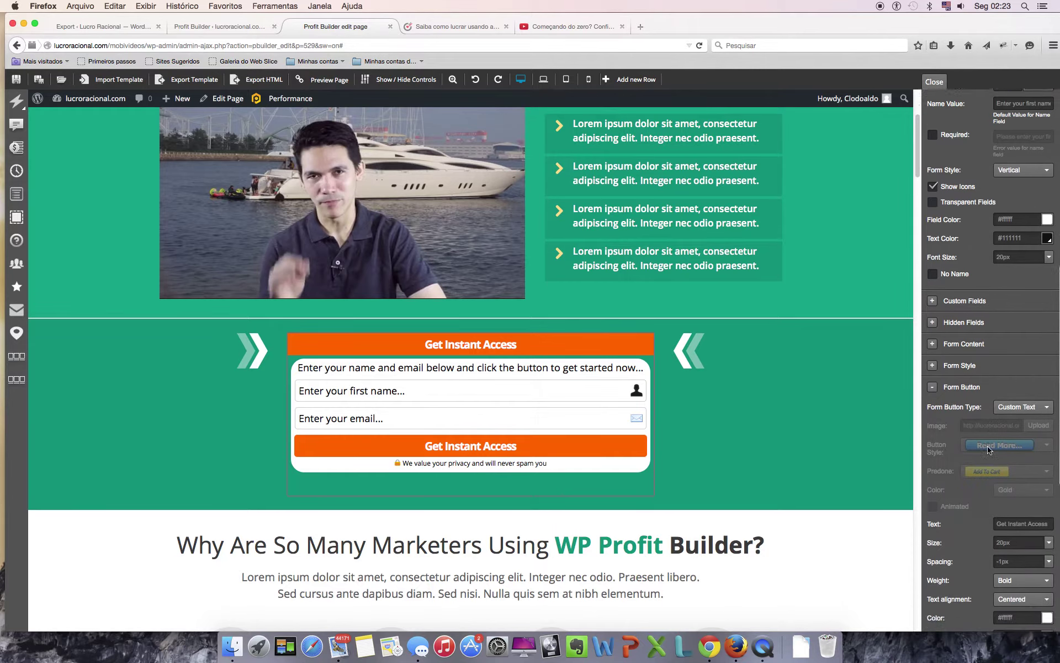
scroll(988, 449, down, 1)
click(1035, 296)
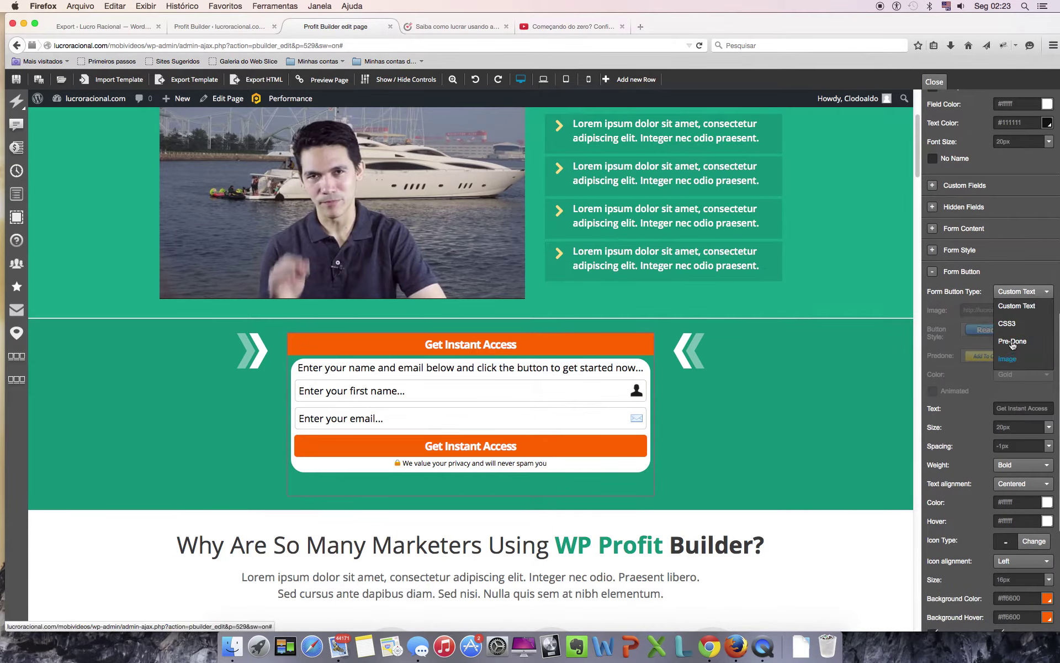
click(1007, 324)
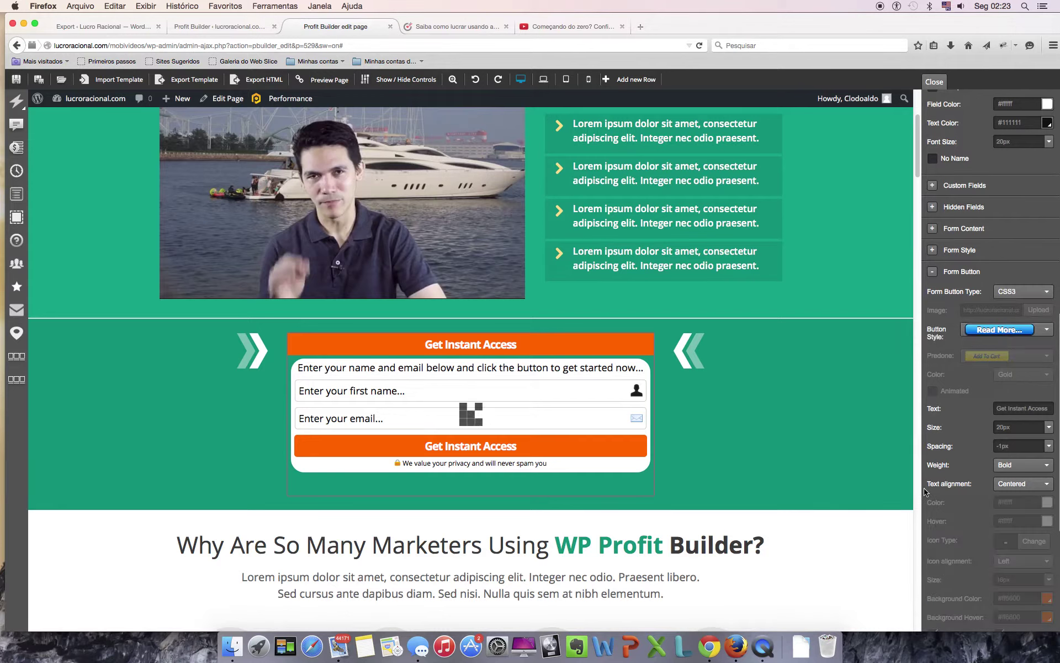
click(1047, 329)
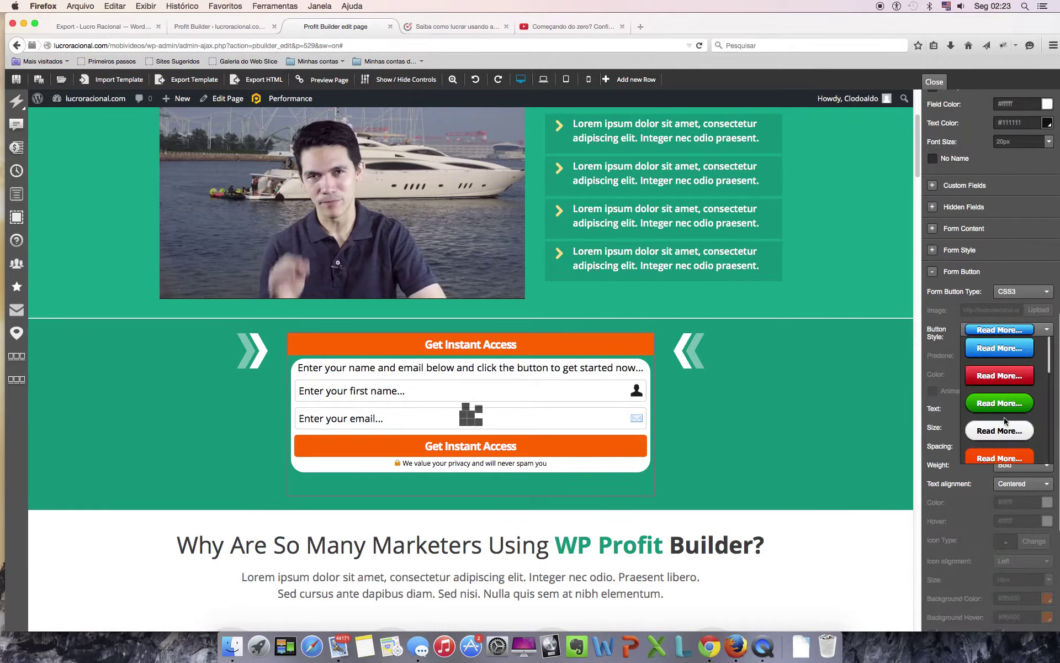
scroll(1001, 454, down, 5)
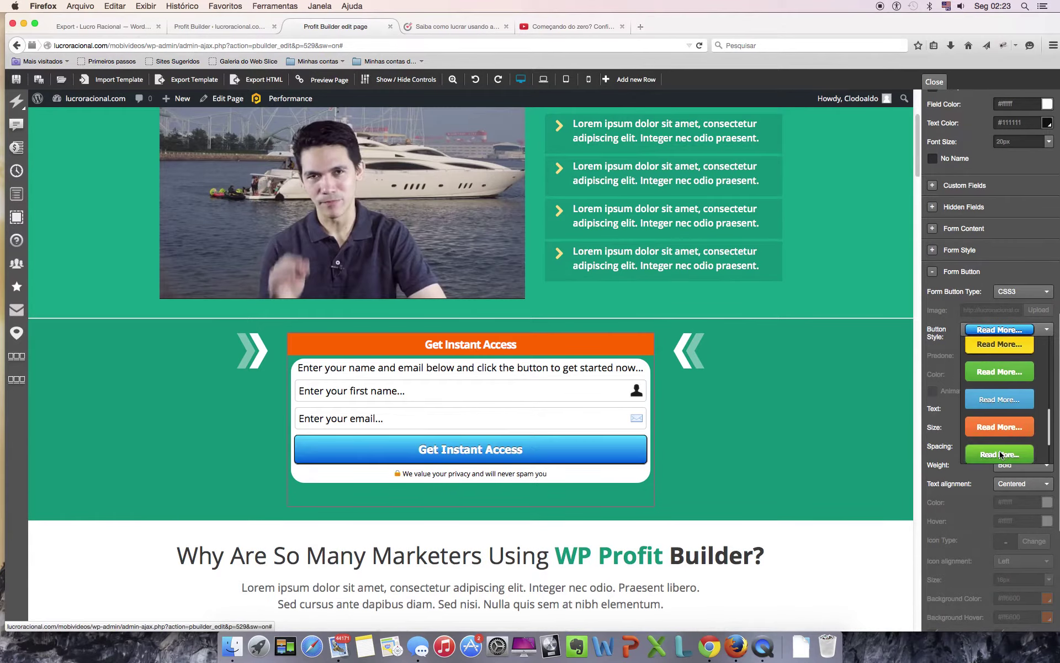
scroll(1001, 452, up, 5)
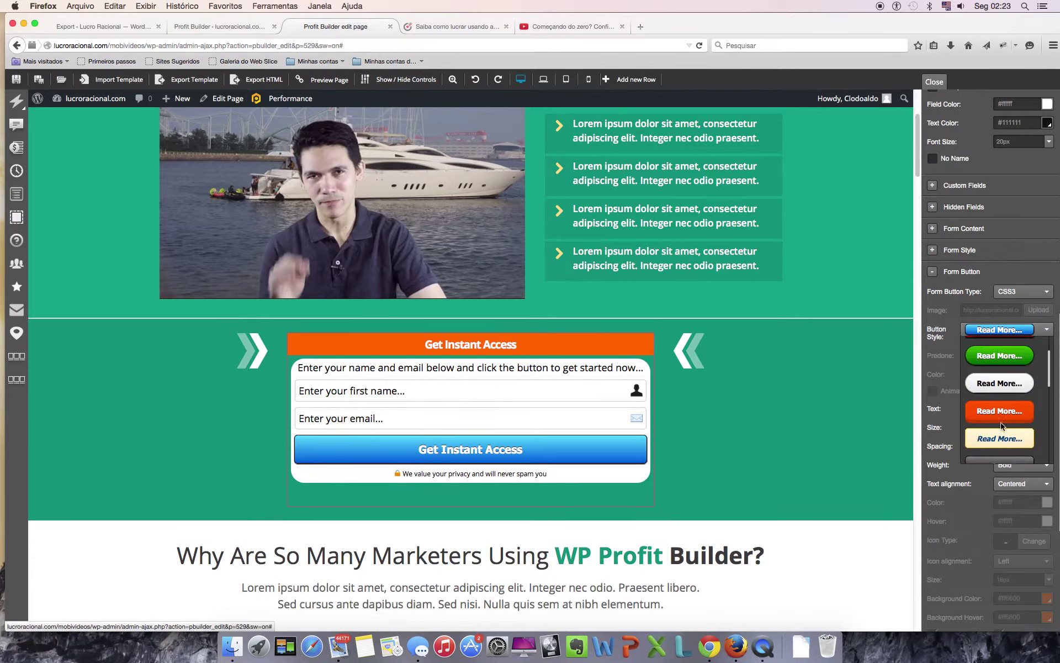
click(1000, 423)
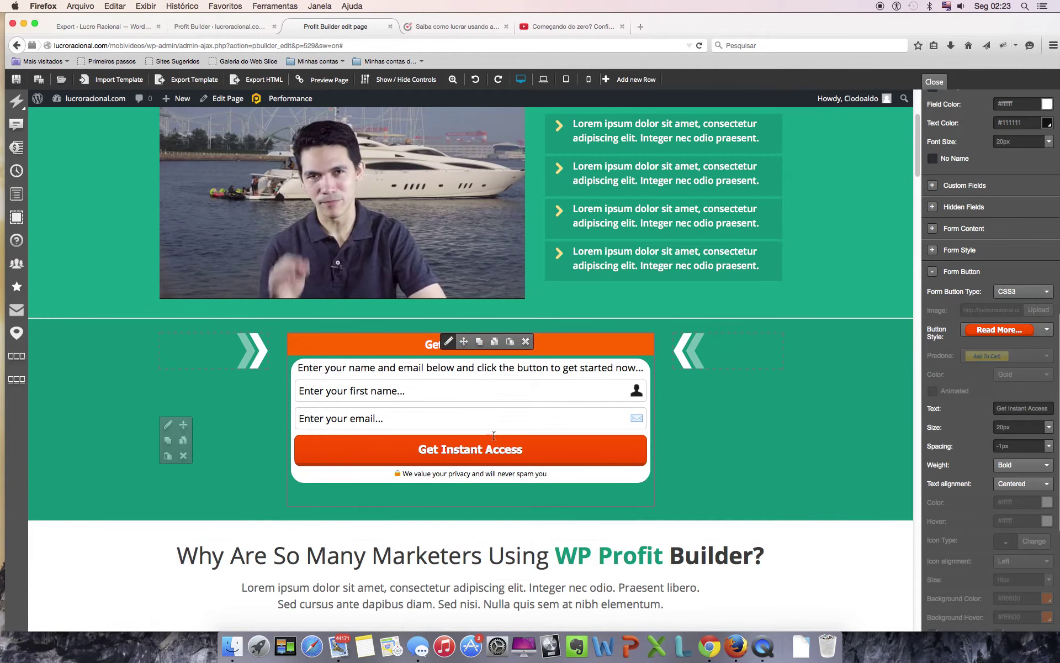
- Examine the form button's text alignment and weight choices and its Form Button Font Style settings
scroll(1023, 383, down, 5)
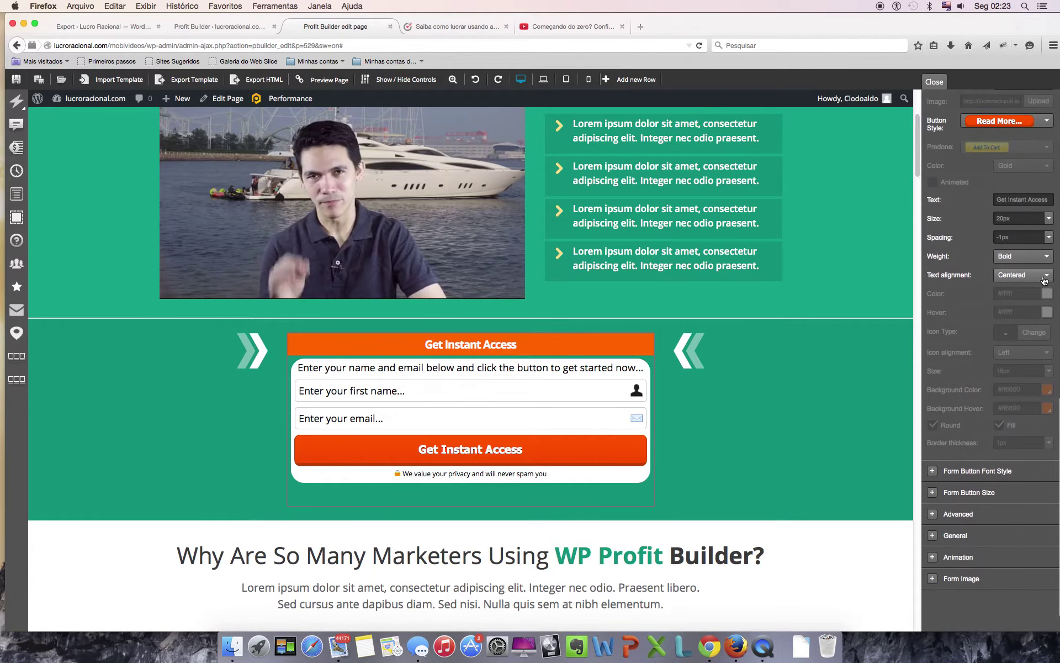
click(1044, 278)
click(1045, 279)
click(1046, 257)
click(1047, 265)
scroll(1047, 266, down, 2)
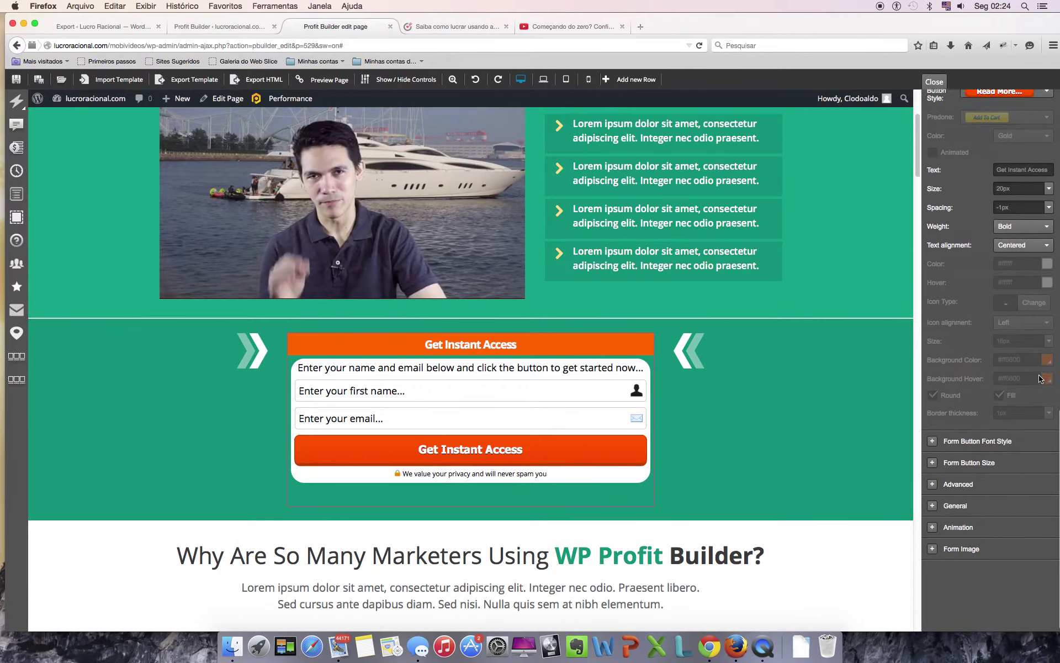
click(932, 433)
click(933, 434)
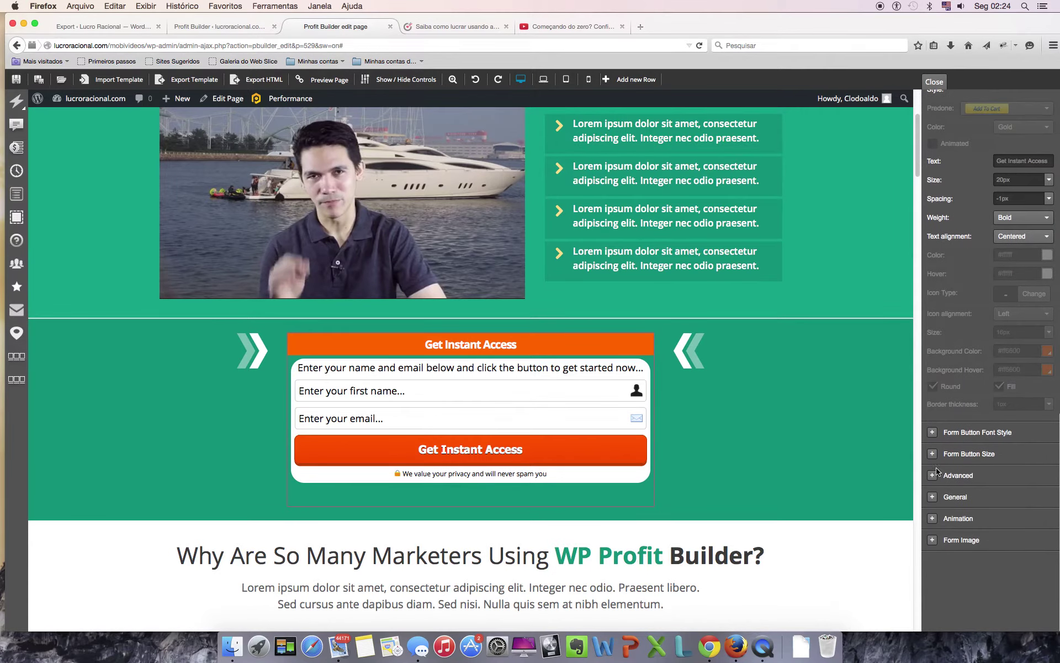
- Examine the opt-in form's Form Button Size, Advanced, General and Animation settings, and return to its form field settings
click(932, 455)
scroll(959, 491, down, 2)
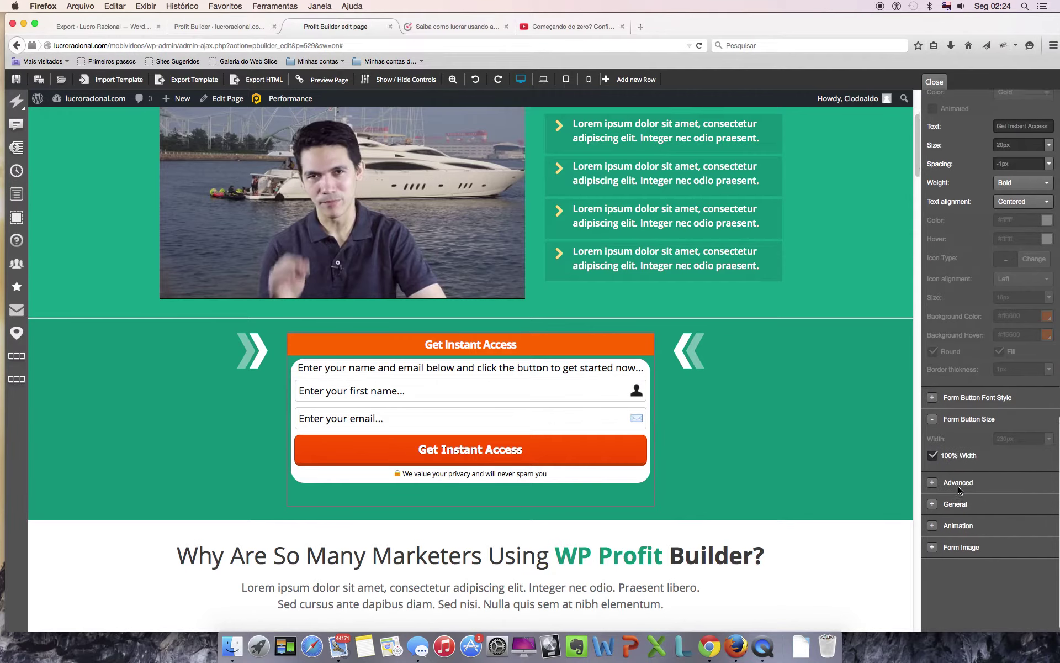
click(934, 476)
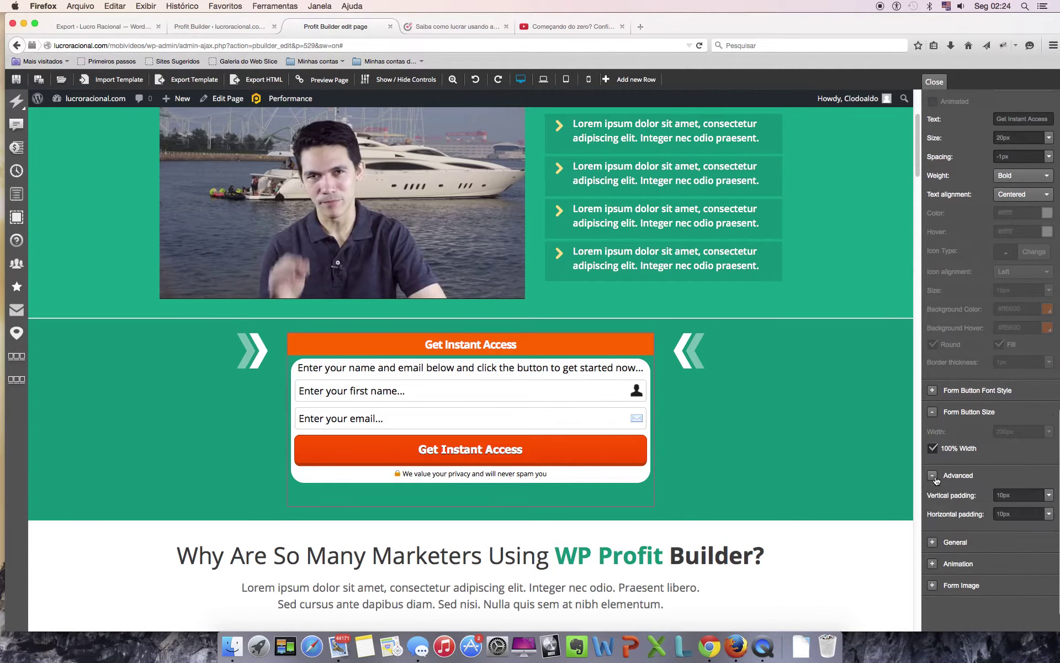
scroll(947, 499, down, 2)
click(933, 496)
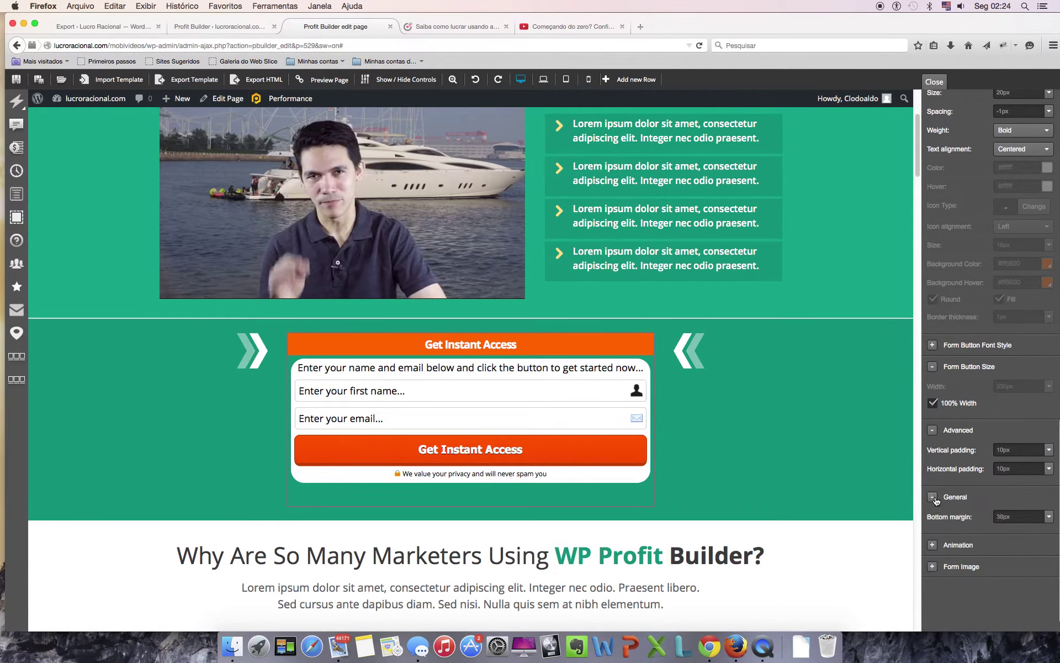
scroll(937, 524, down, 2)
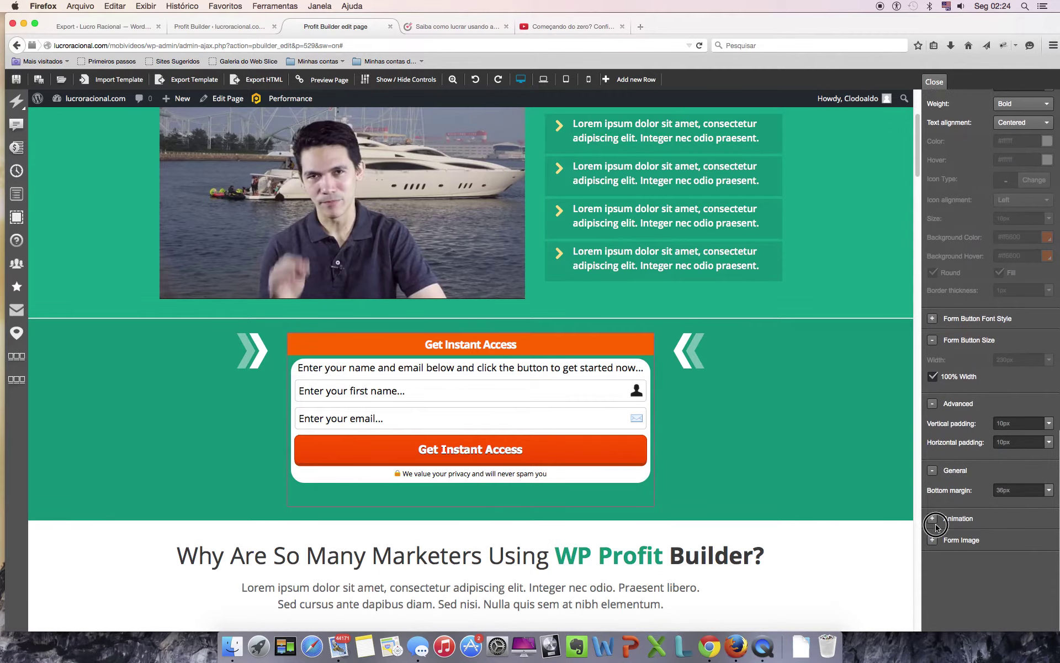
click(933, 519)
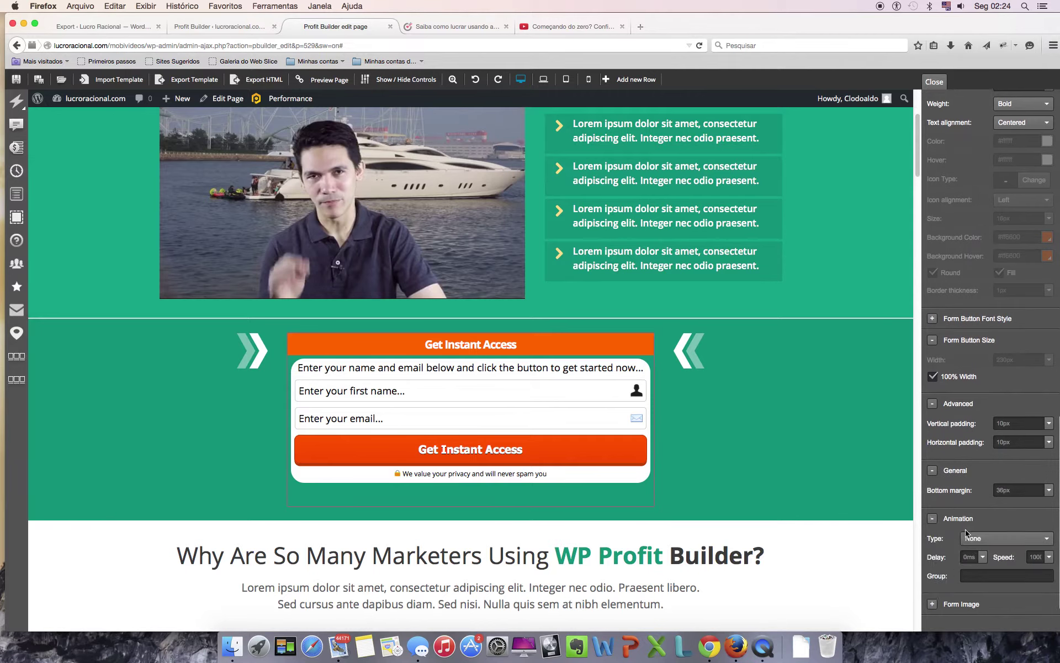
scroll(966, 532, up, 15)
scroll(966, 534, up, 10)
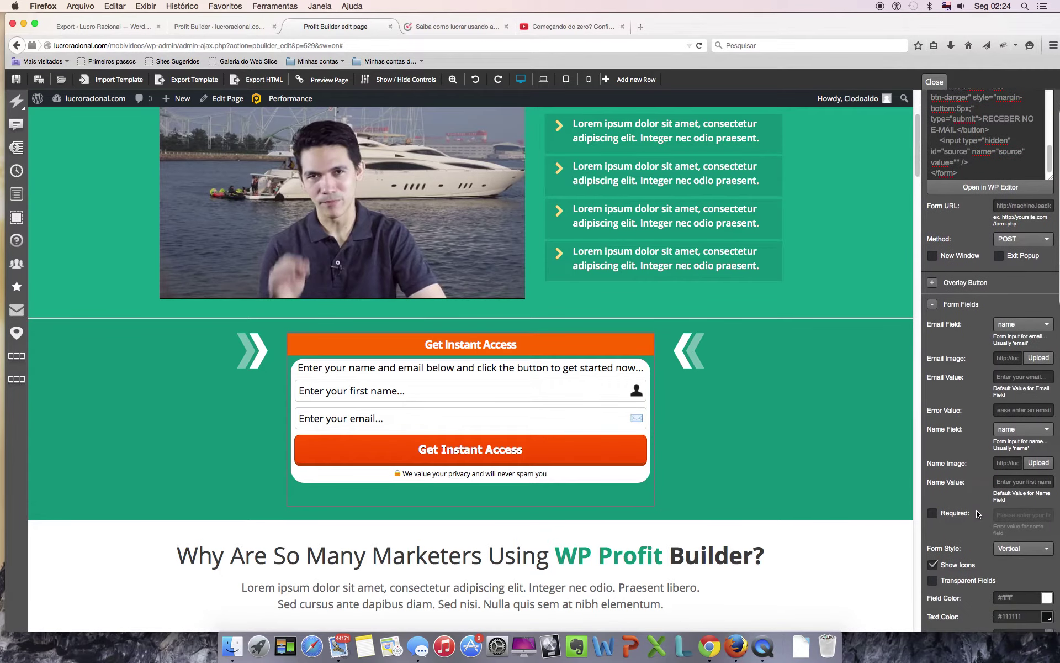
- Set the overlay button's type to CSS3 and apply the yellow button style with black text
scroll(977, 514, down, 2)
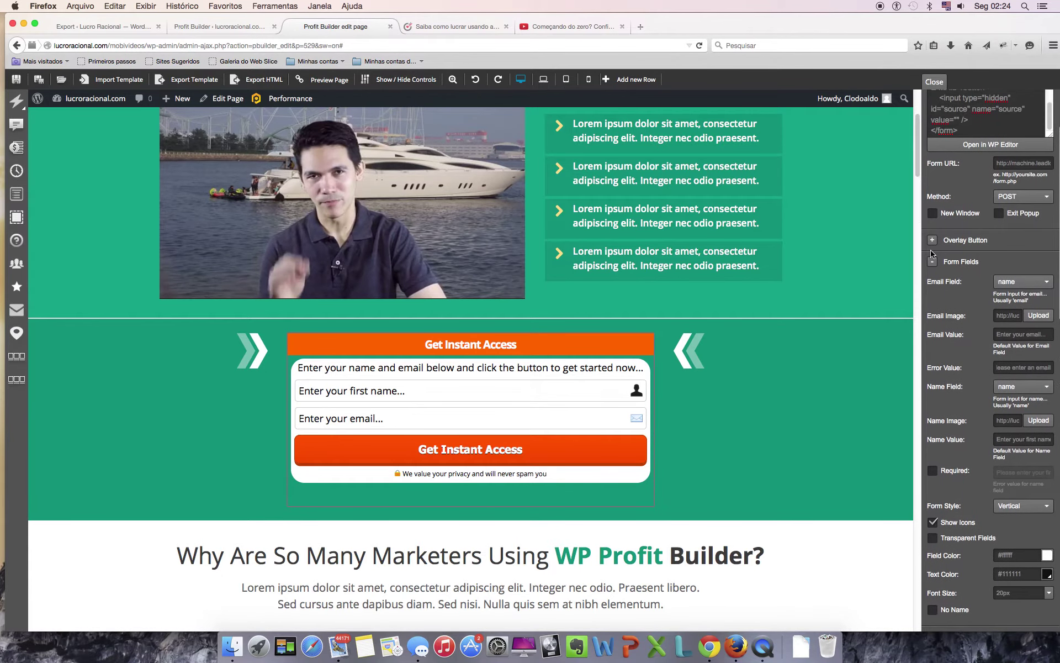
click(931, 241)
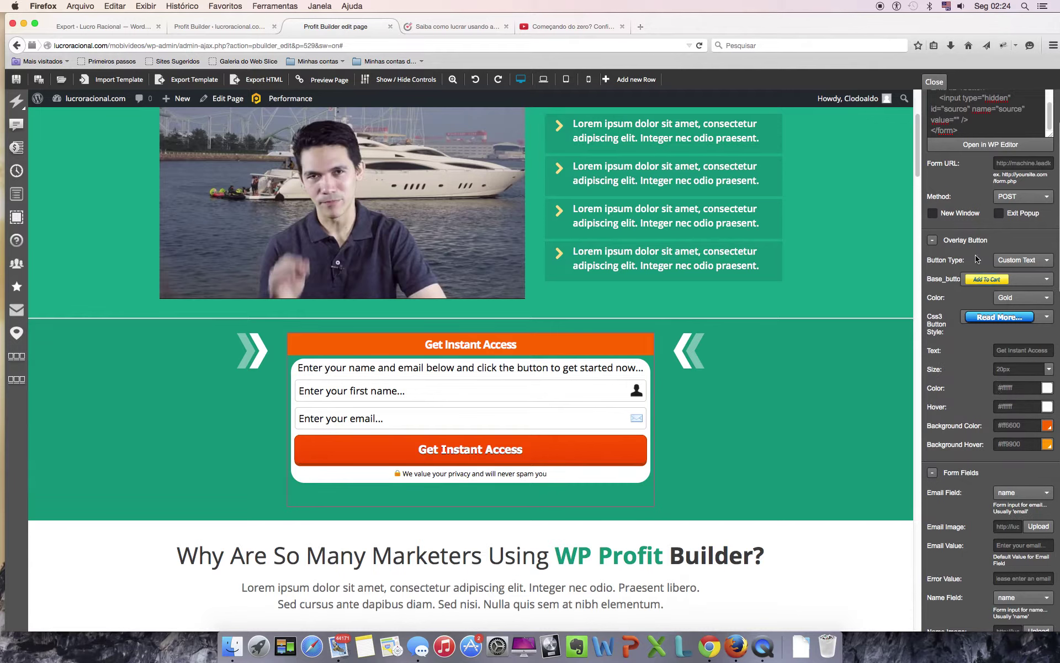
mouse_move(430, 343)
click(1047, 261)
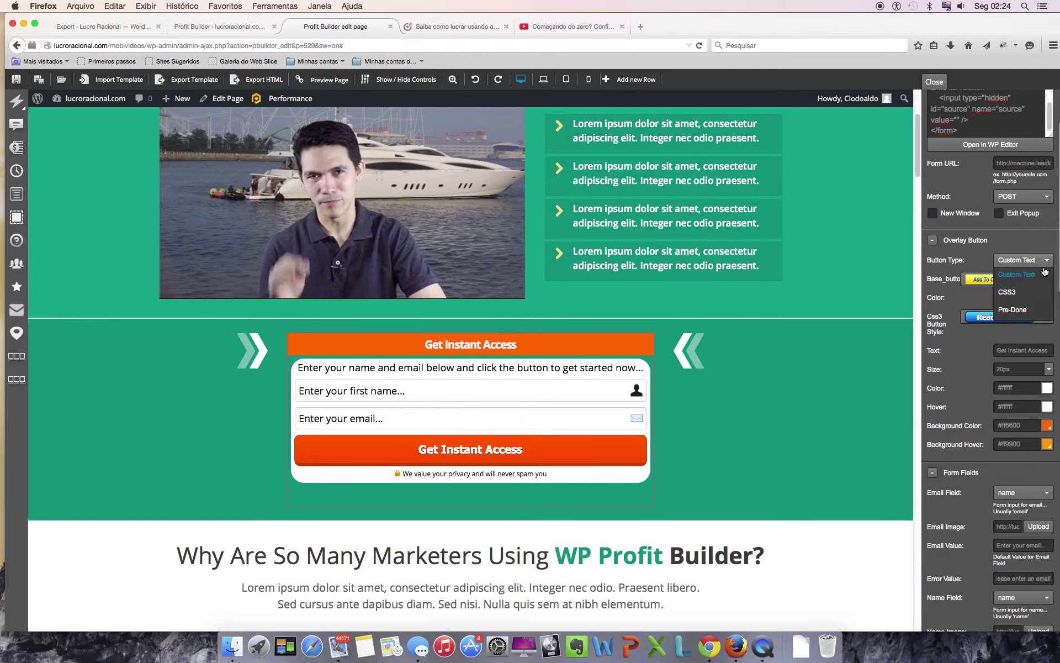
click(1026, 294)
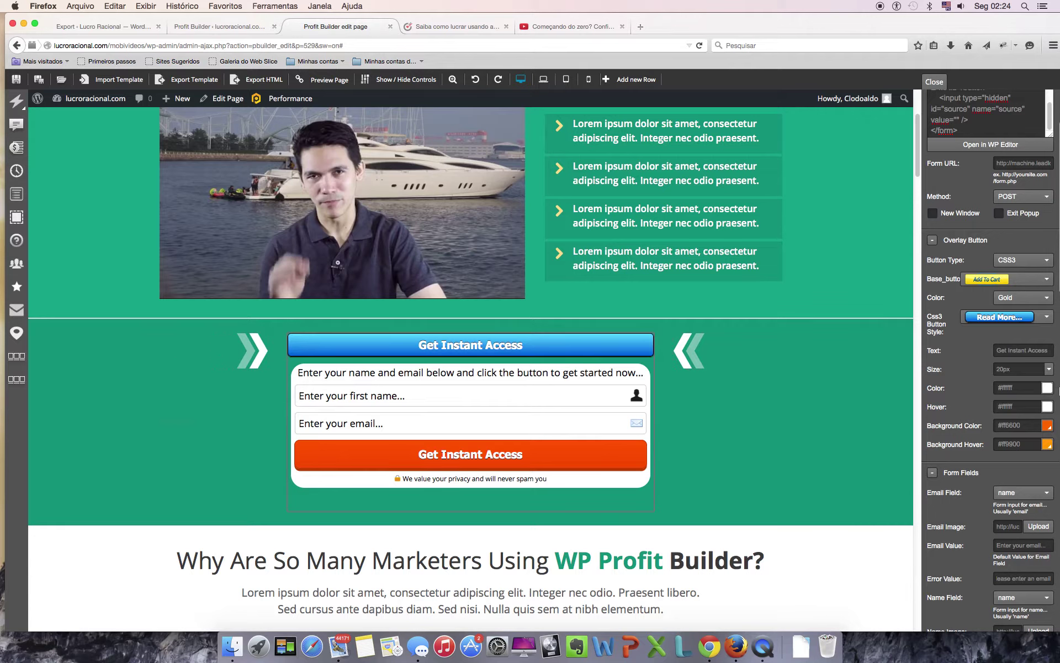
click(1047, 316)
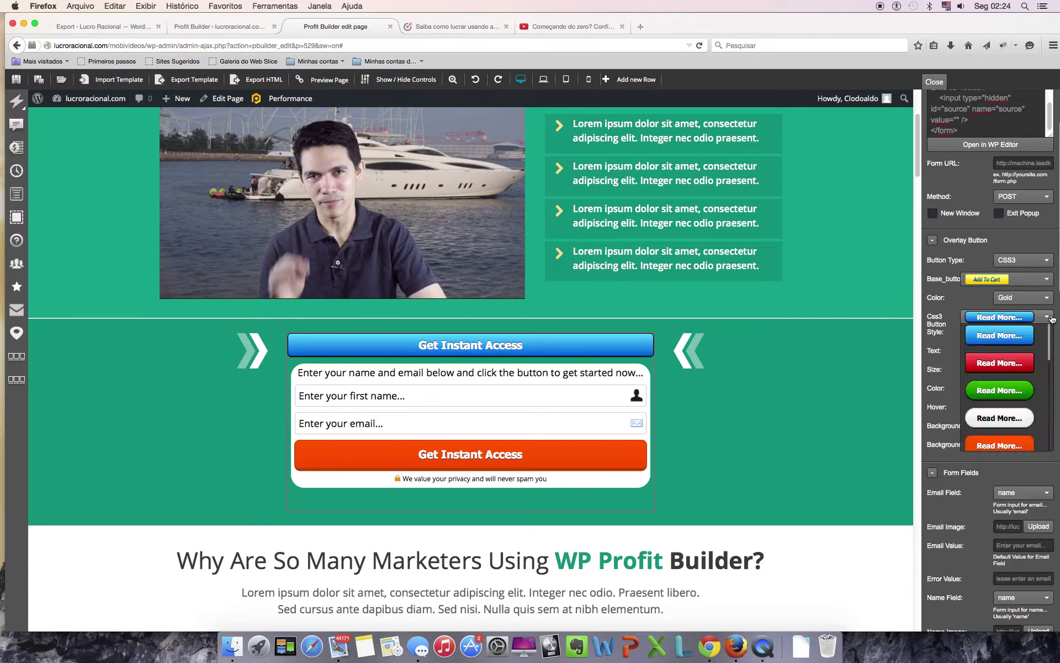
scroll(984, 415, down, 10)
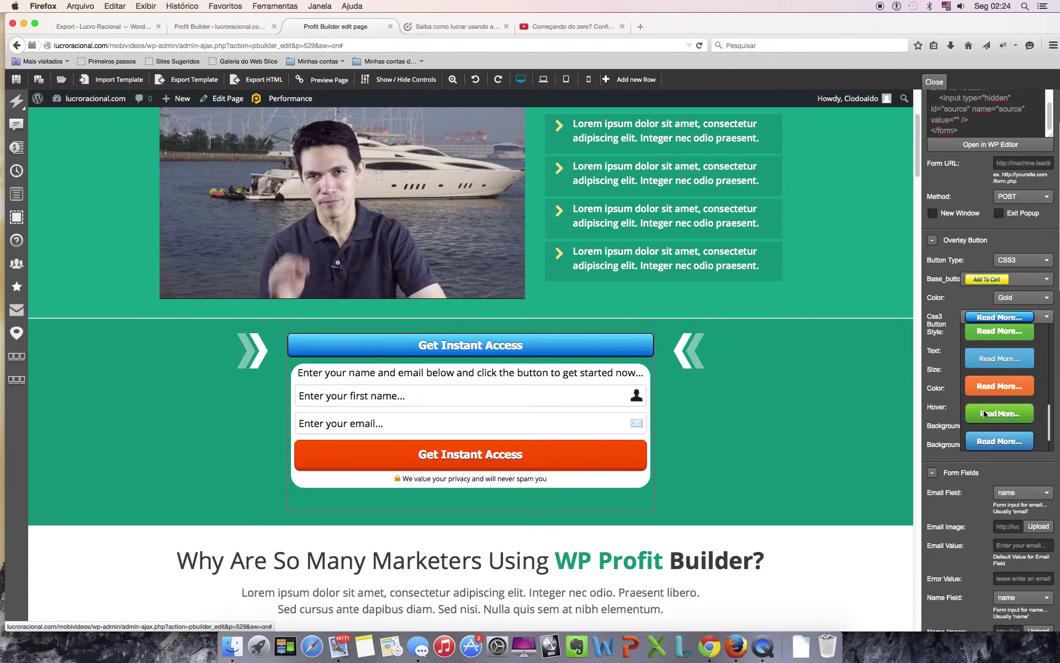
scroll(984, 414, down, 2)
click(992, 412)
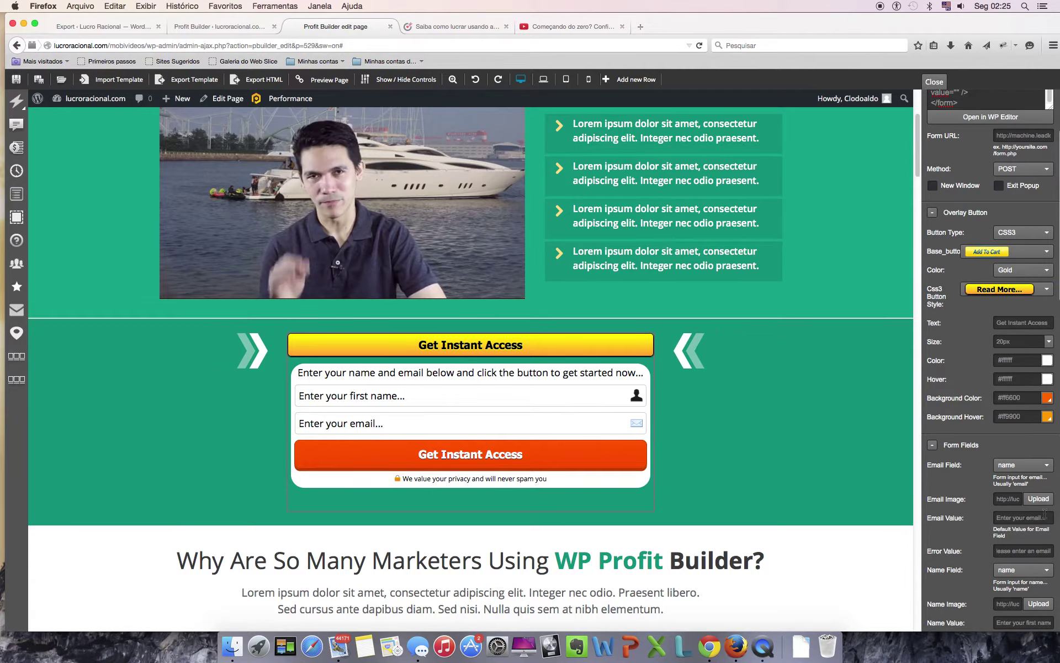
scroll(988, 359, down, 2)
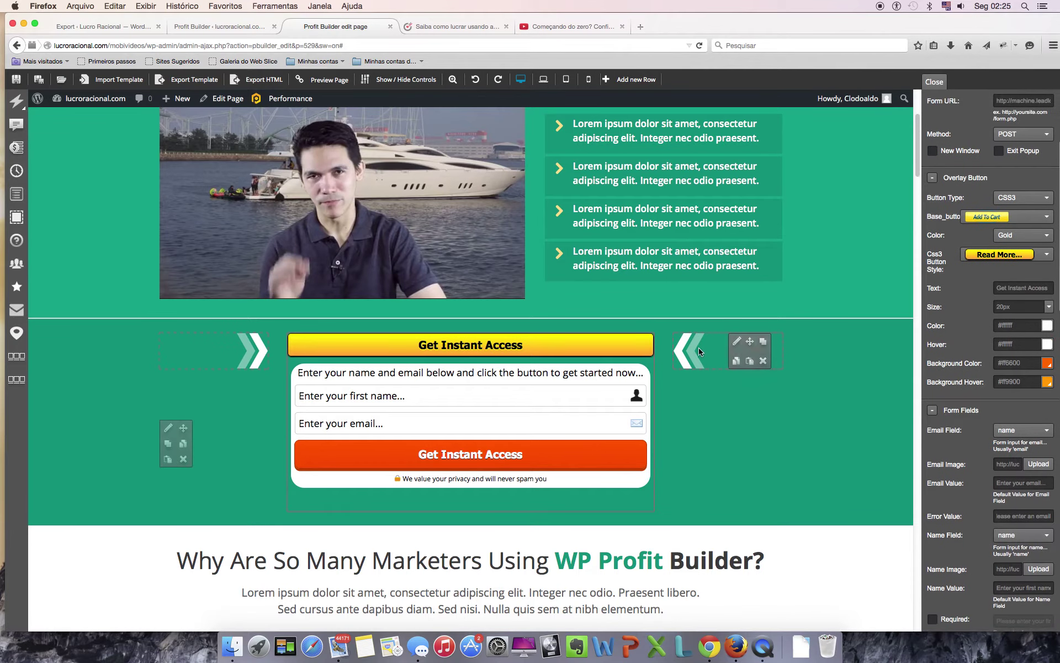
- Delete the two arrow graphics flanking the opt-in form and the overlay opt-in form itself
click(763, 361)
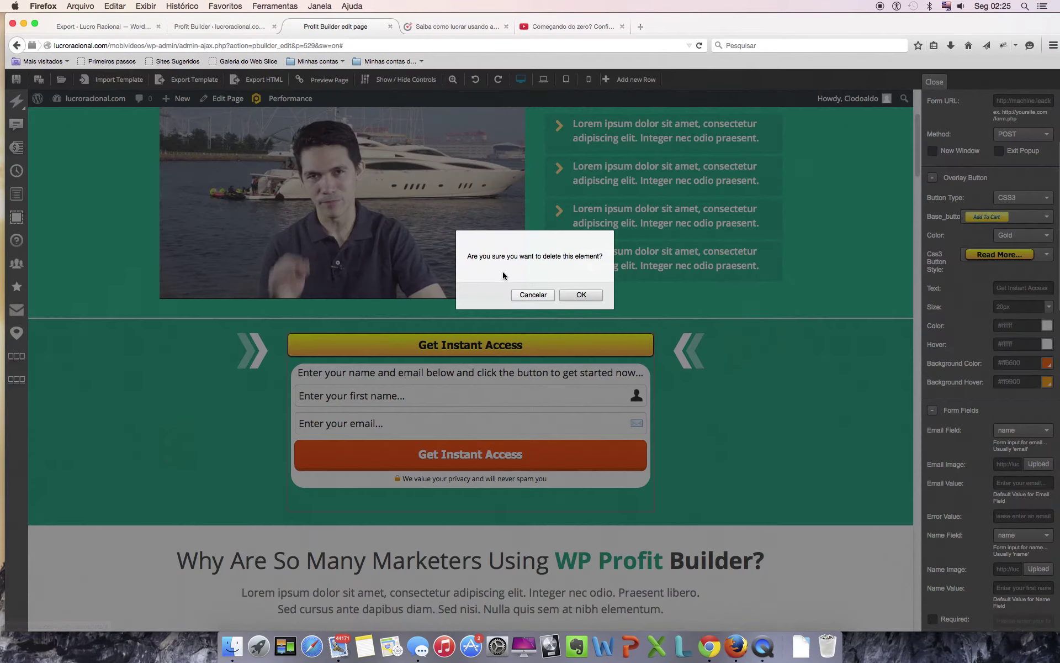
click(584, 293)
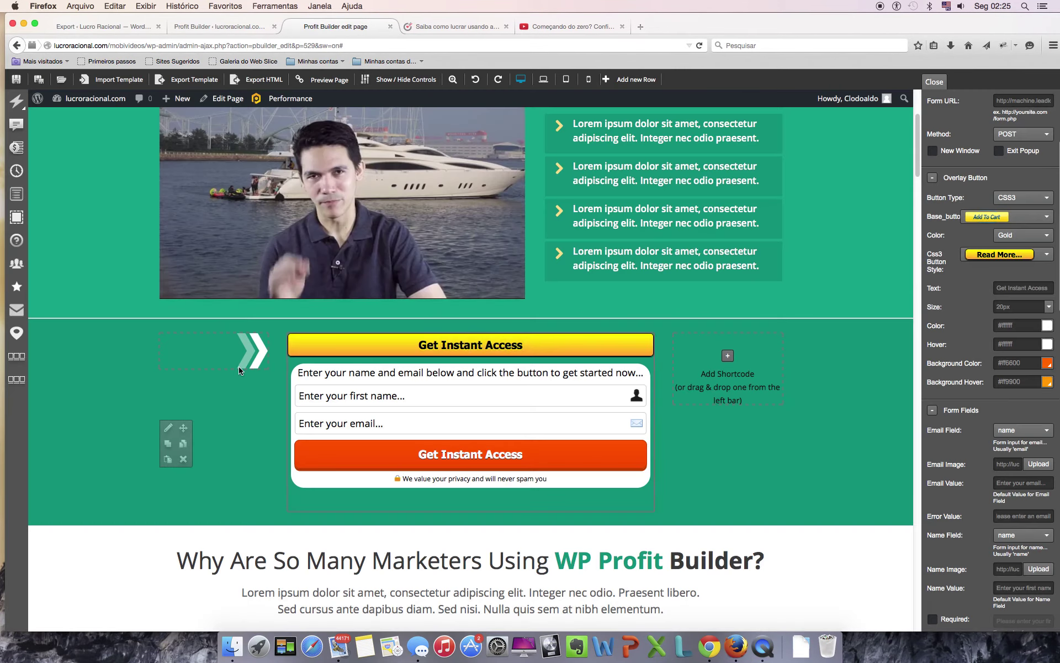
click(249, 360)
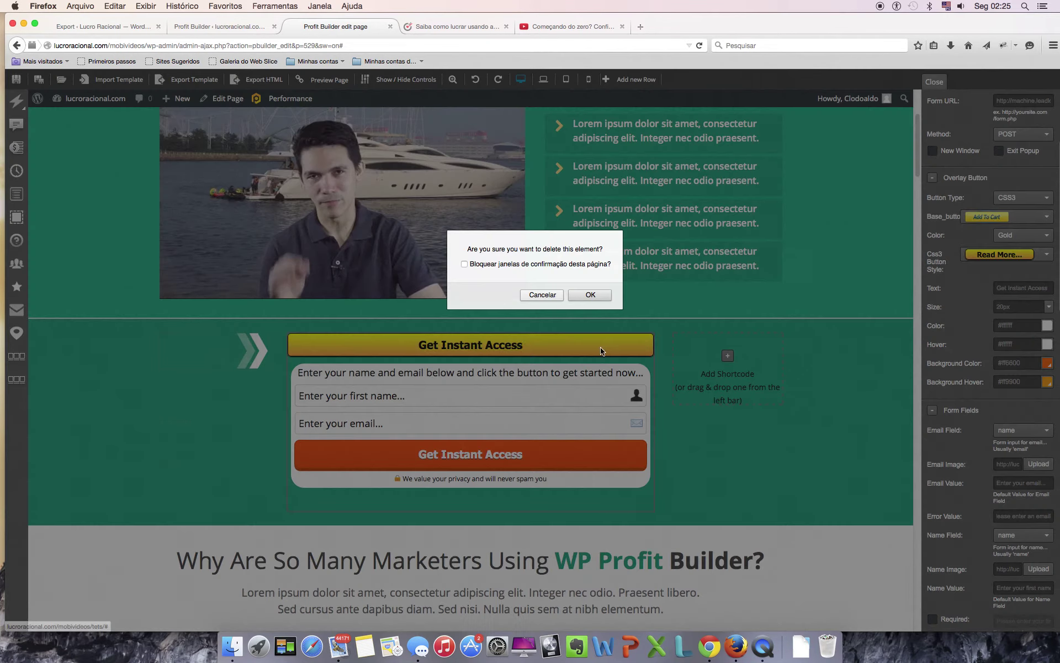
click(597, 297)
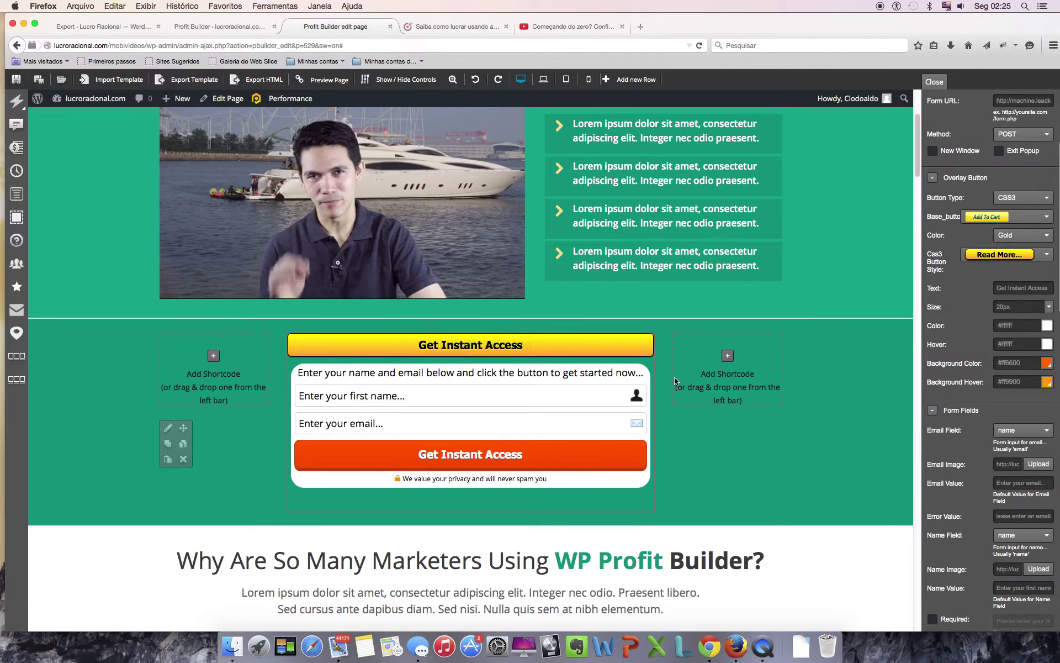
click(527, 343)
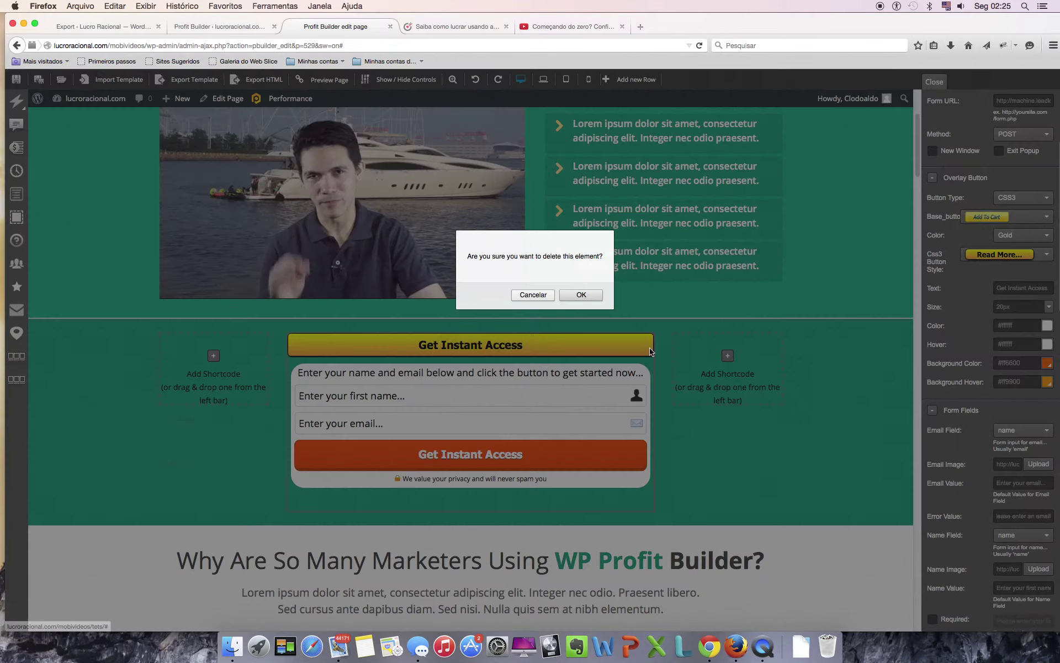
key(Return)
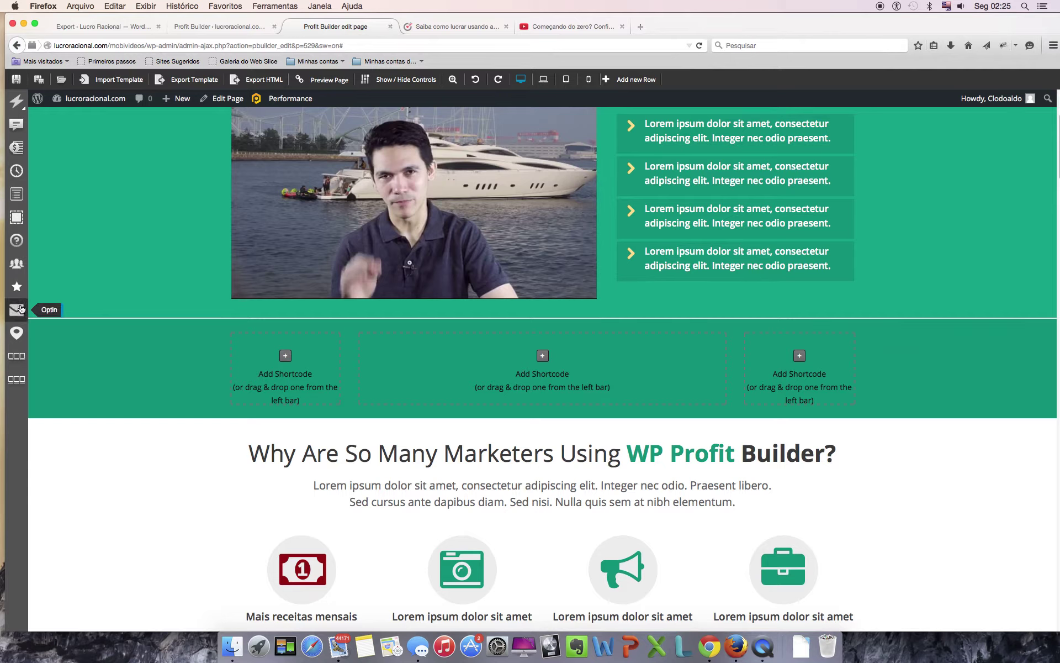
- Add an Optin element to the empty middle column of the green row below the video
drag(21, 311, 532, 356)
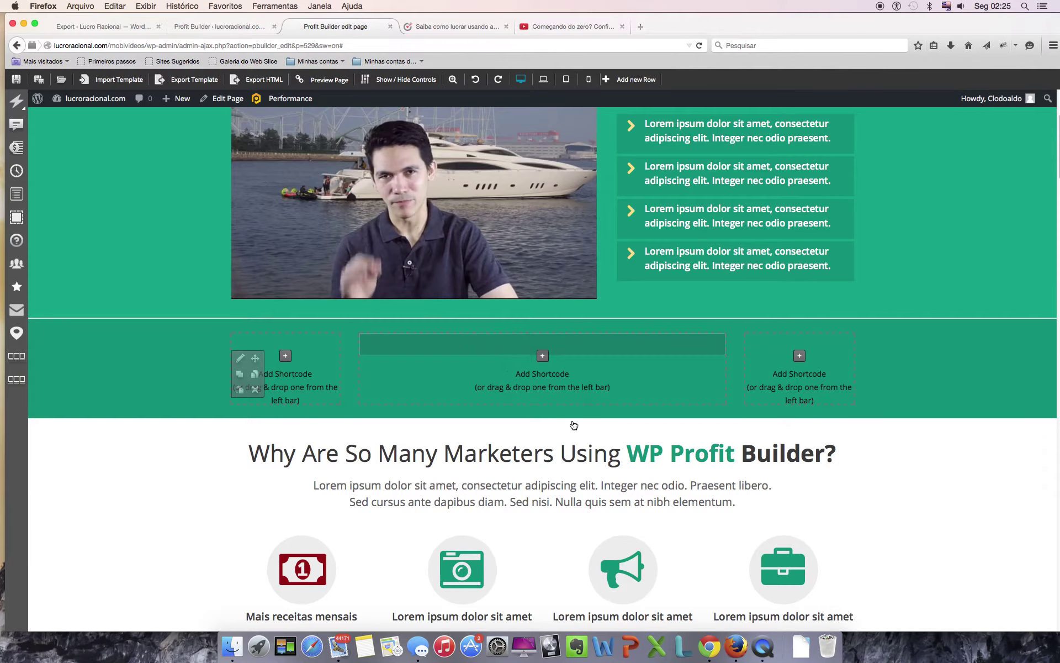
drag(574, 425, 572, 419)
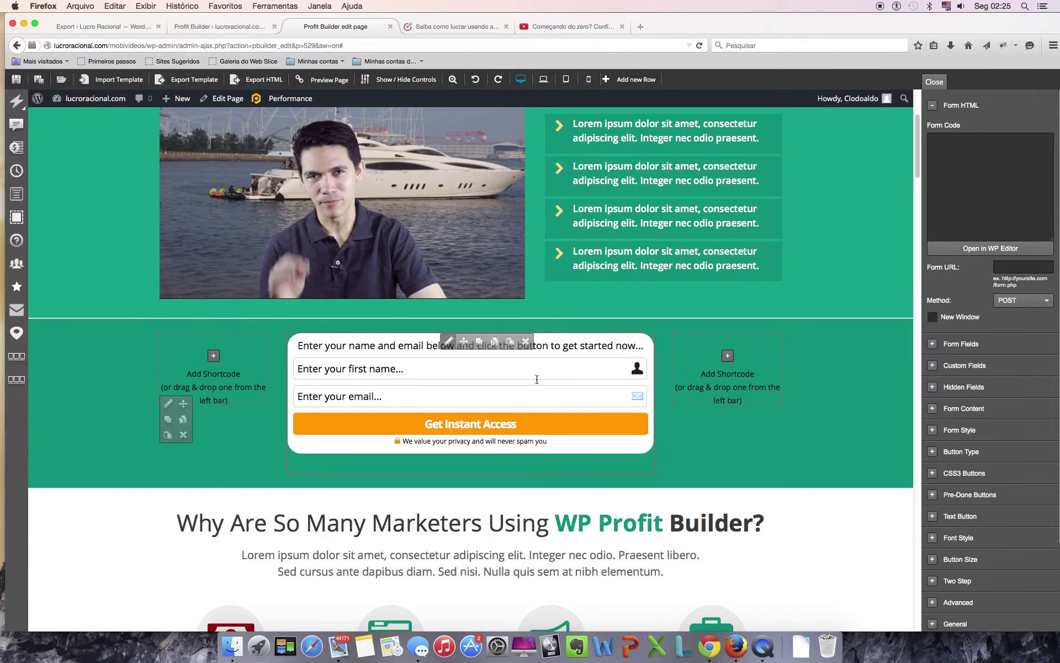
- Insert an Overlay opt-in form above the "Get Started Now for Just $67" button and delete it again
scroll(625, 489, down, 5)
scroll(625, 490, down, 20)
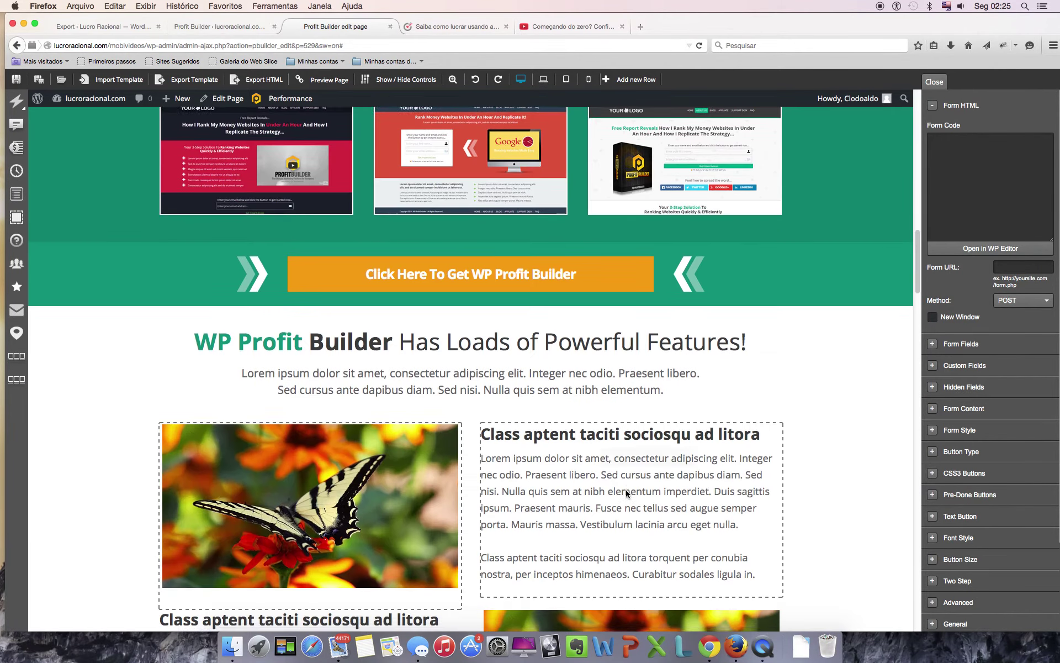
scroll(625, 489, up, 10)
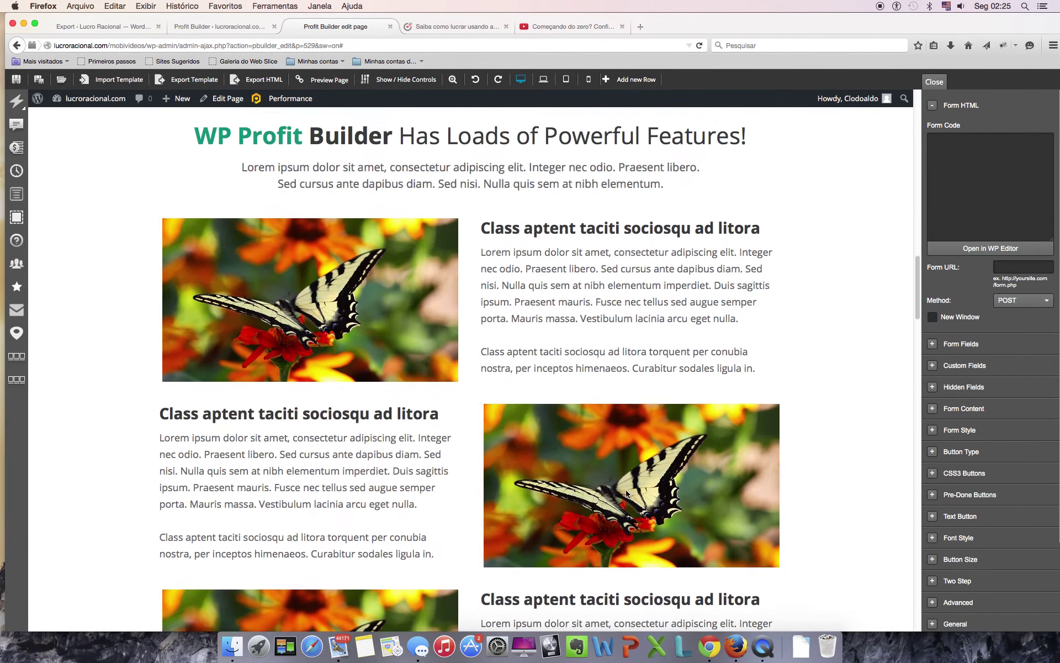
scroll(516, 402, down, 20)
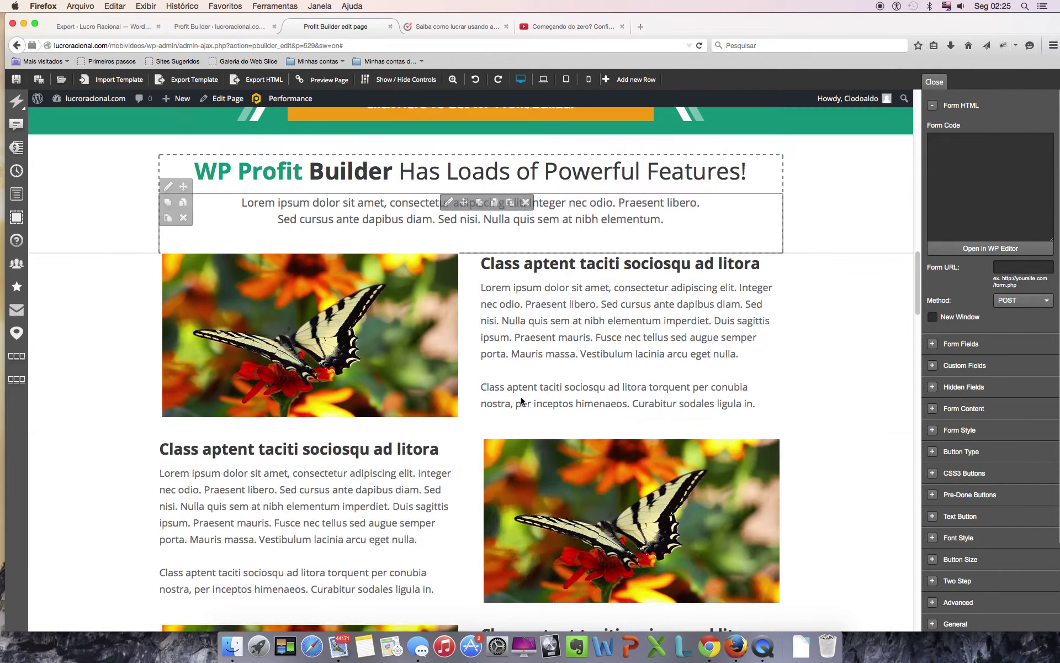
scroll(521, 400, down, 15)
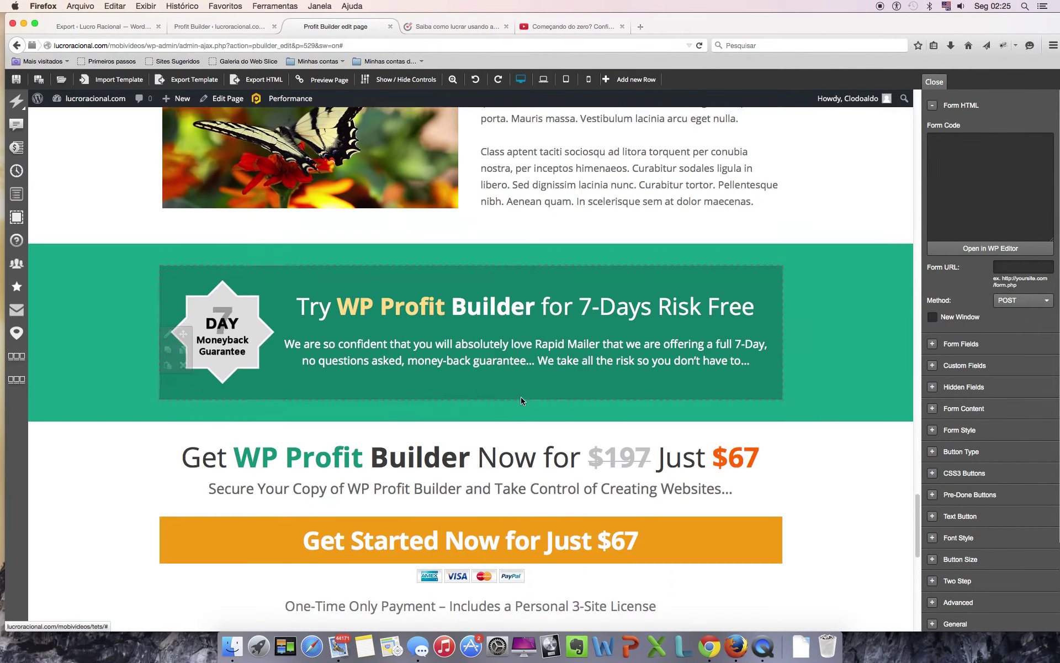
scroll(521, 398, up, 3)
scroll(521, 398, up, 5)
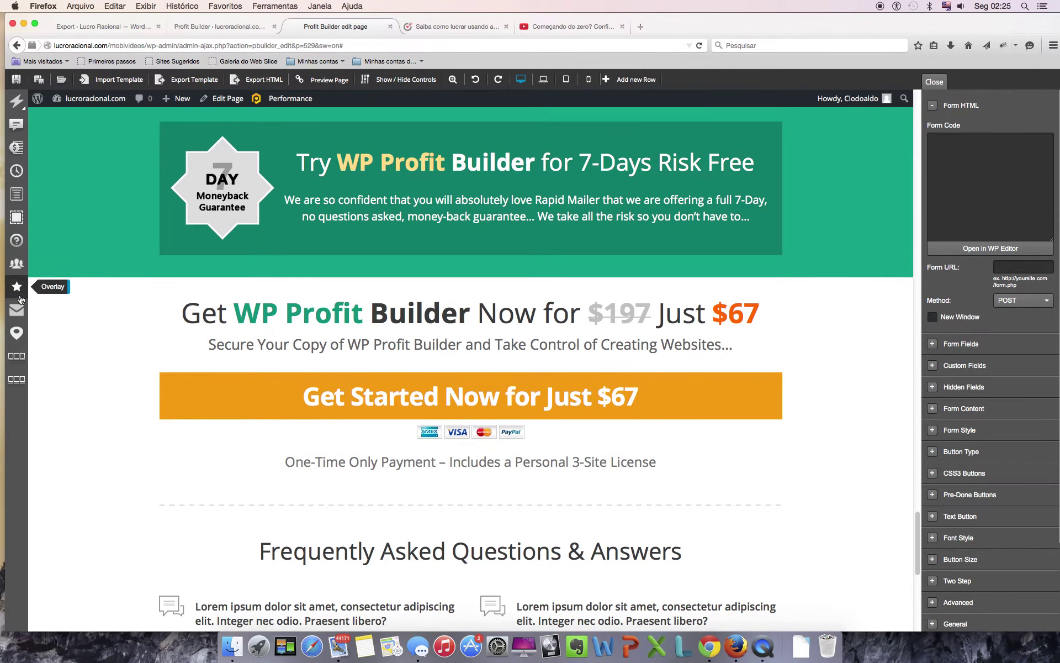
drag(17, 294, 475, 387)
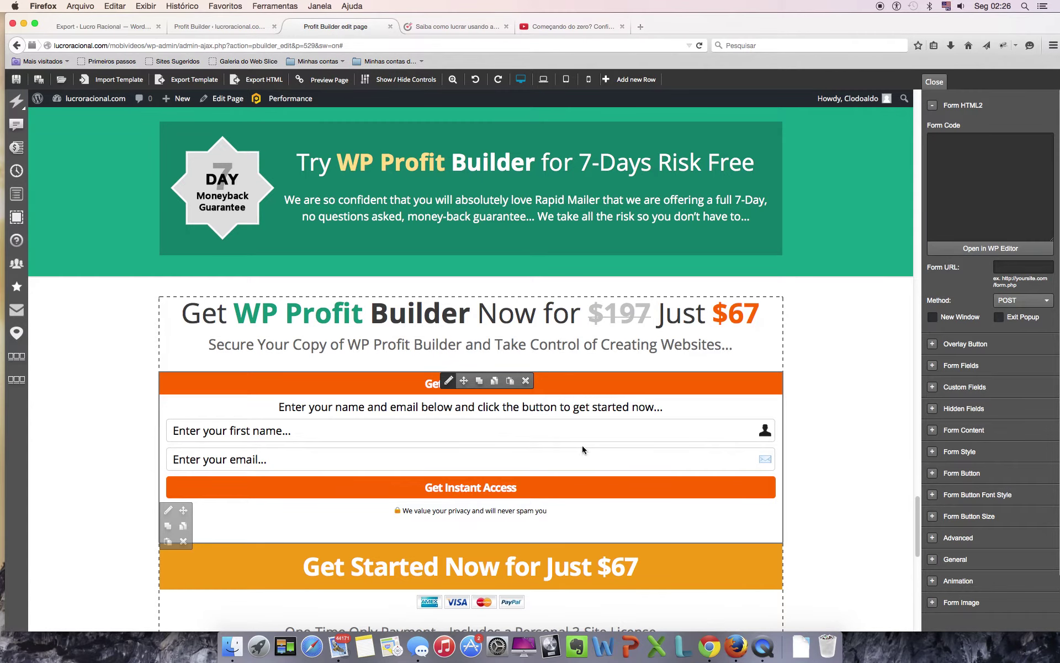
click(526, 380)
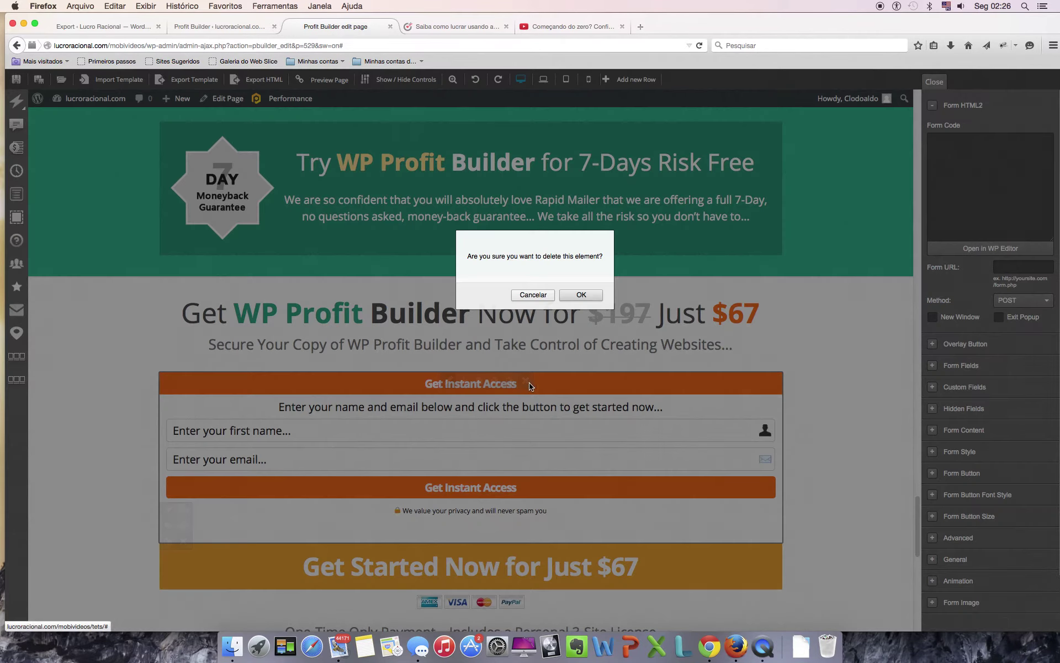
click(581, 295)
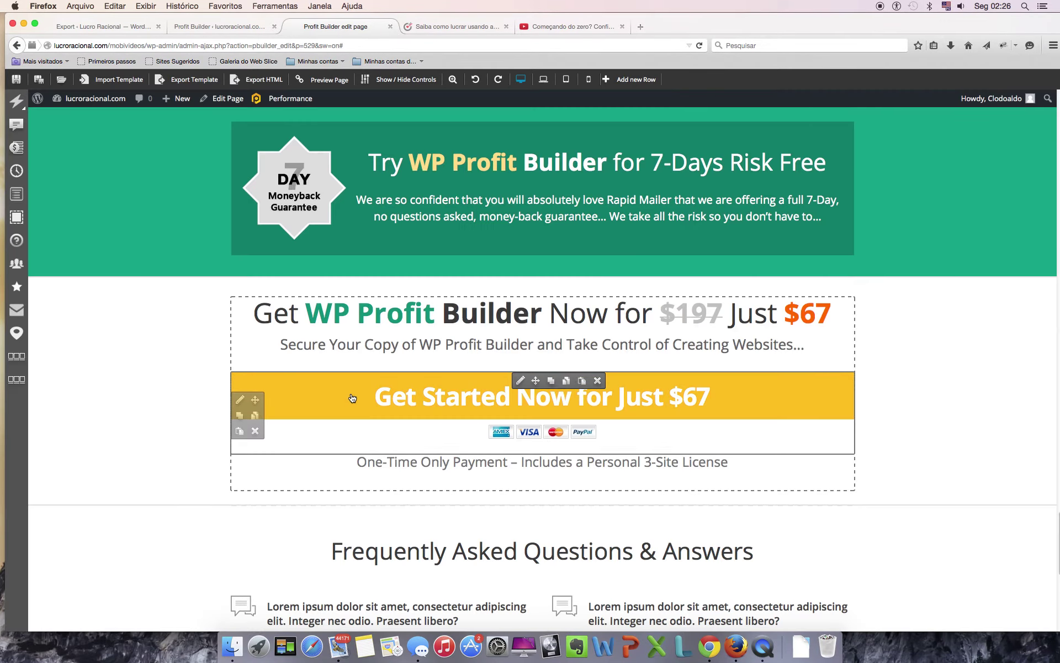
- Open the settings of the opt-in form below the video and paste the LeadLovers form code as its Form Code
scroll(353, 401, up, 15)
scroll(235, 292, up, 20)
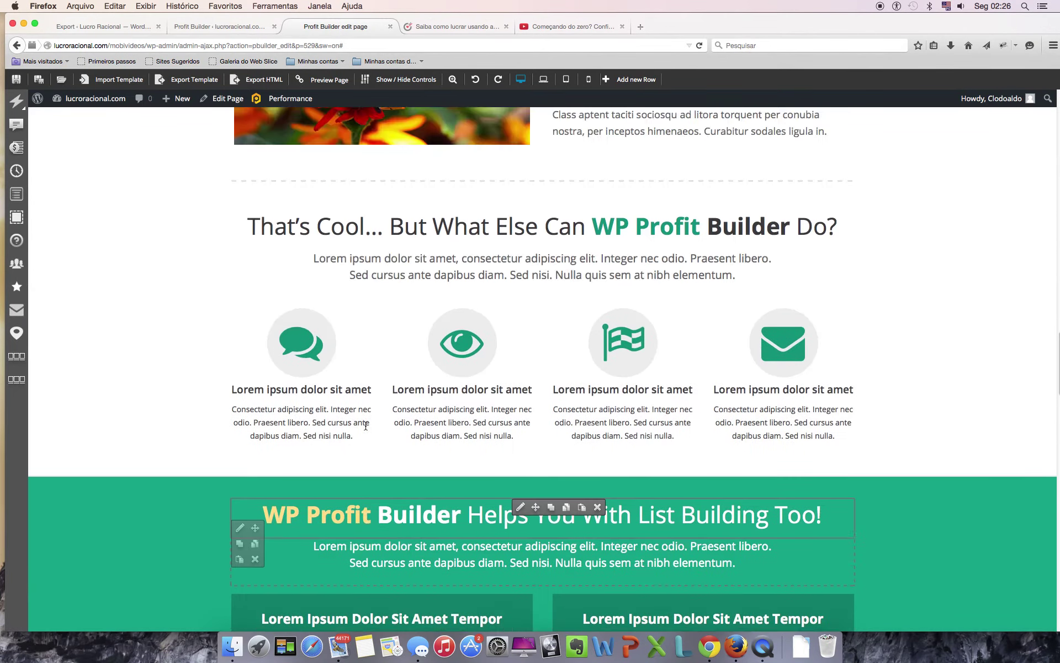
scroll(235, 292, up, 3)
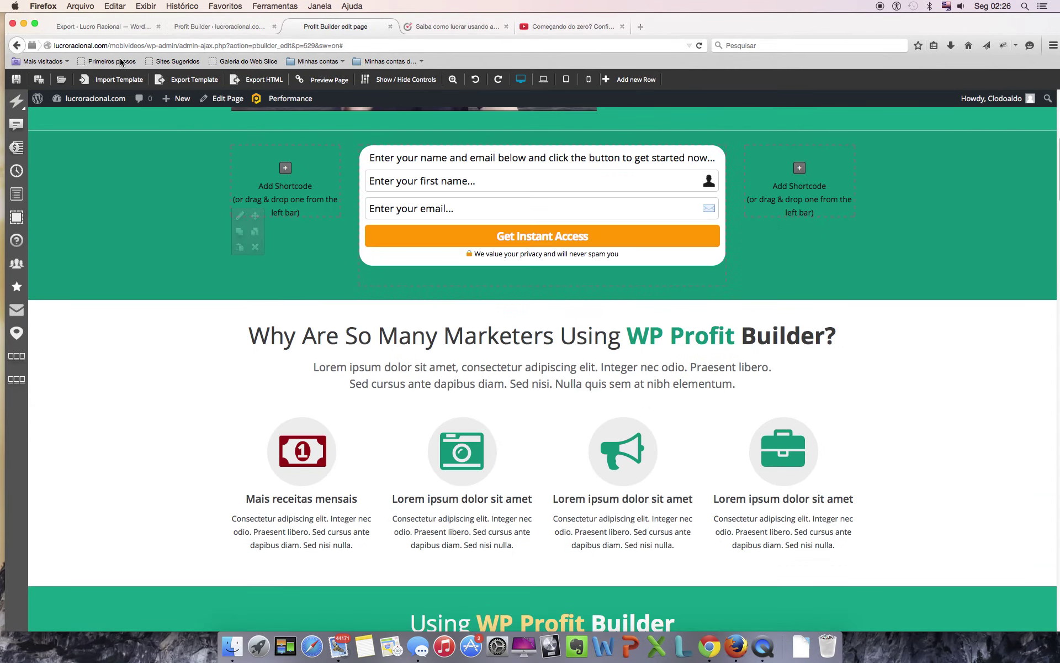
scroll(331, 287, up, 4)
scroll(508, 464, down, 2)
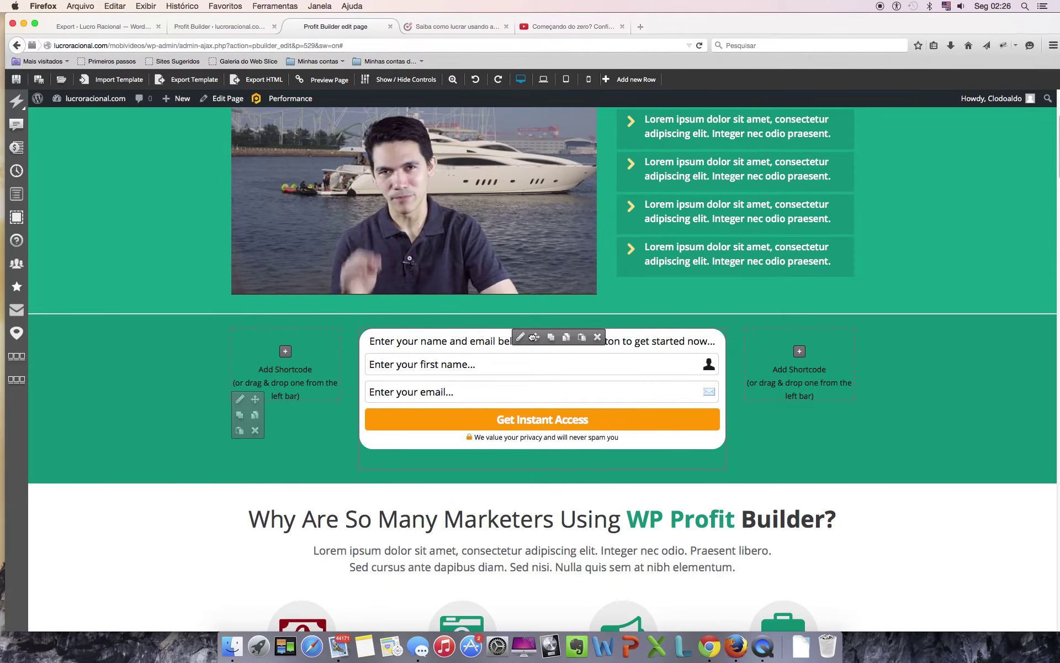
click(522, 338)
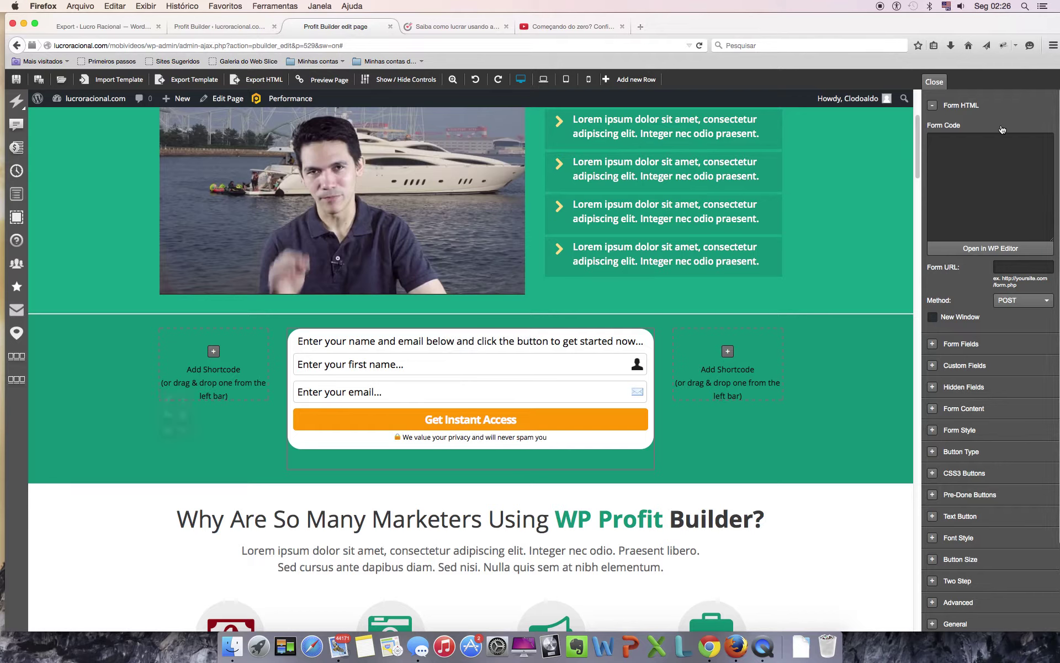
click(951, 148)
key(super+v)
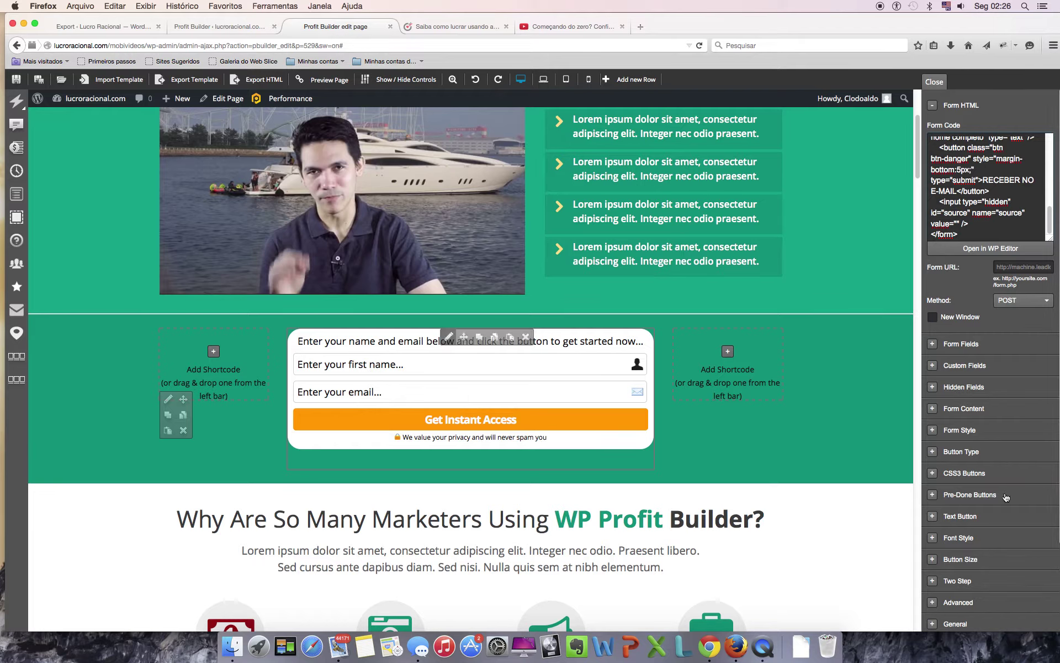
- Set the opt-in form's default Email Value to "Registre seu melhor e-mail..."
scroll(1017, 413, down, 3)
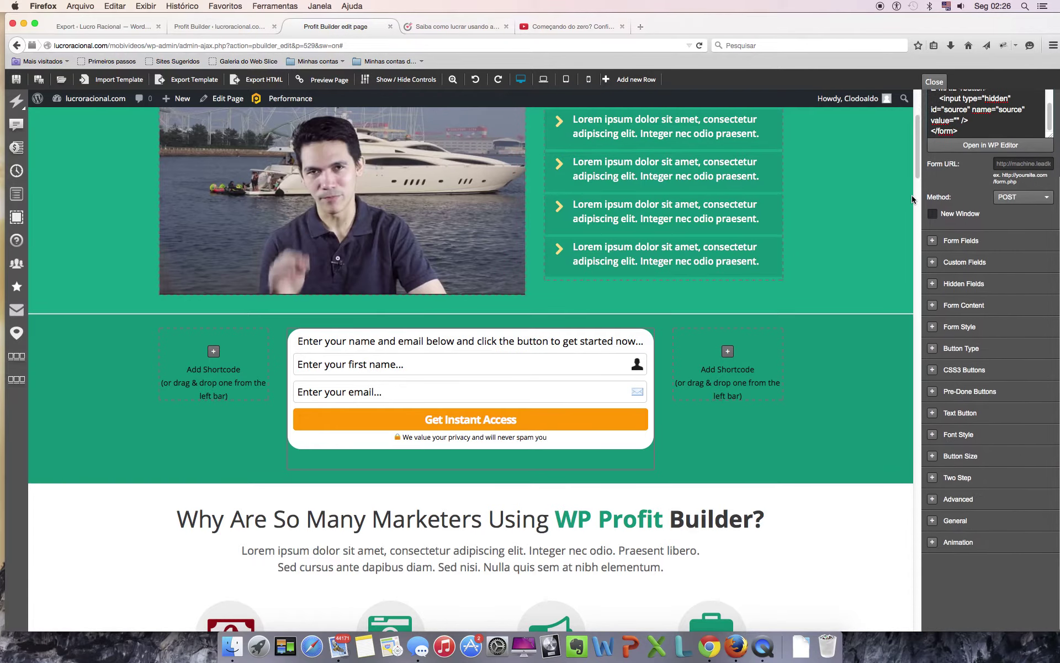
click(932, 241)
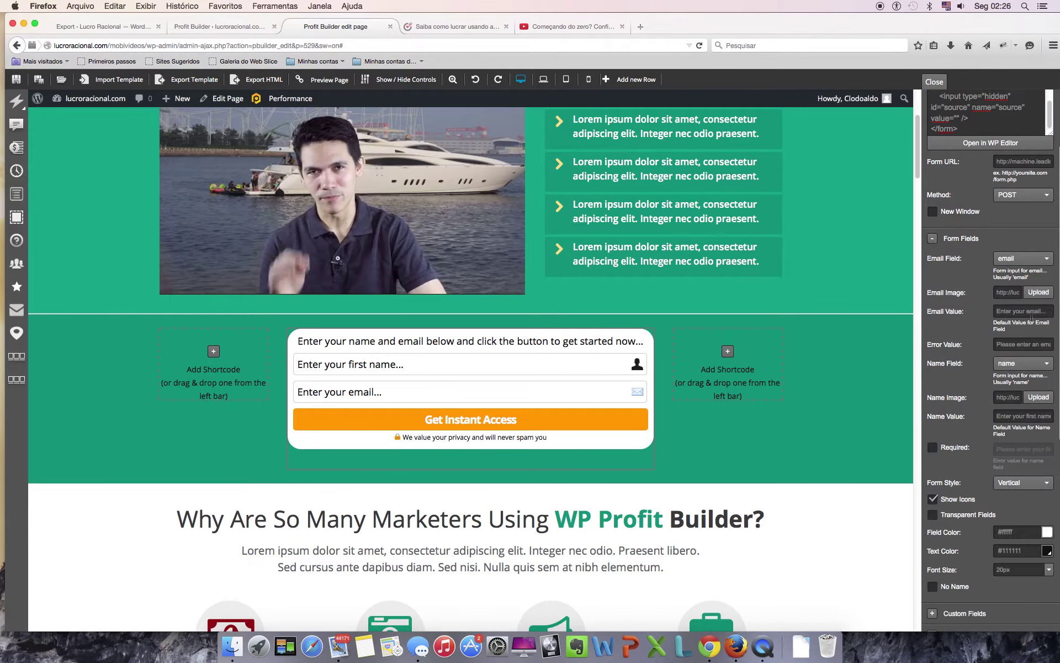
drag(1045, 311, 994, 312)
text(Registre)
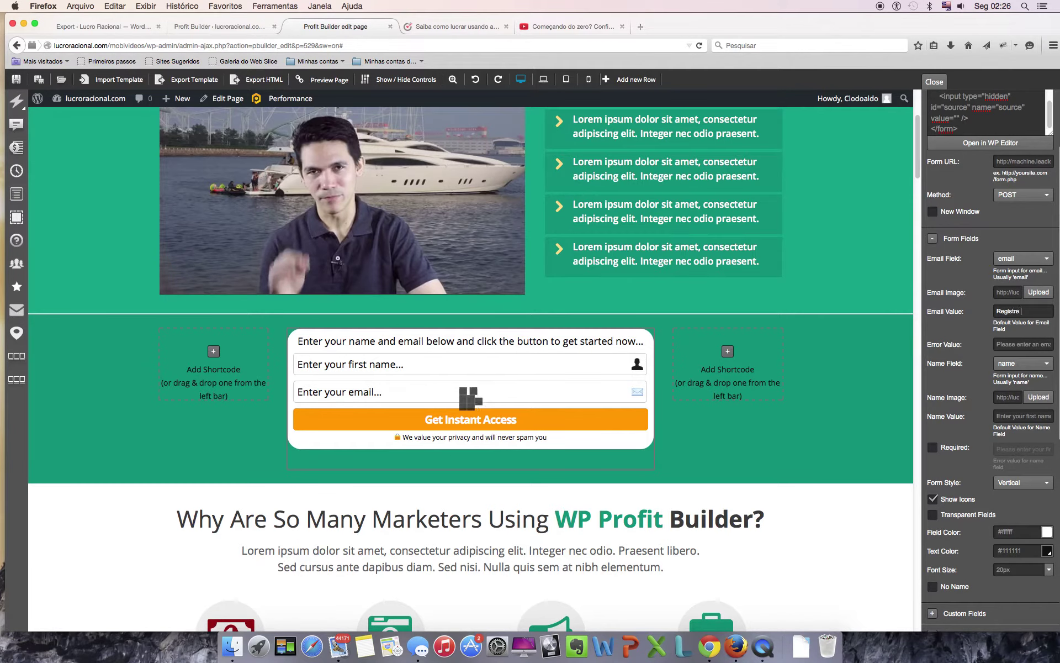
text( seu melhor e-mail...)
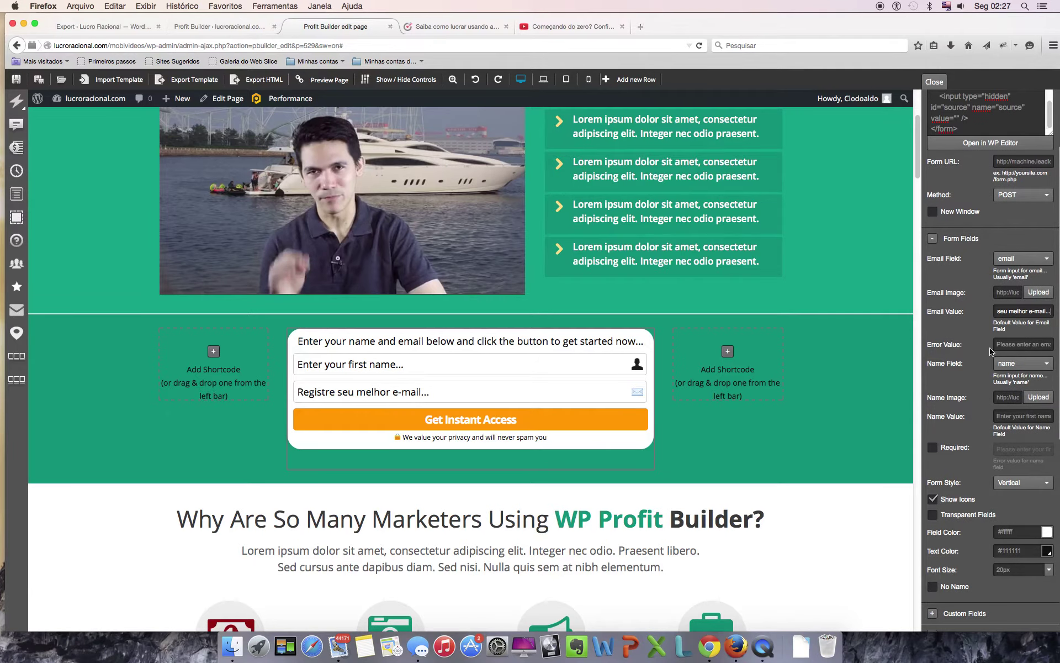
- Set the opt-in form's Error Value to "Por favor registre um e-mail válido."
scroll(990, 350, down, 2)
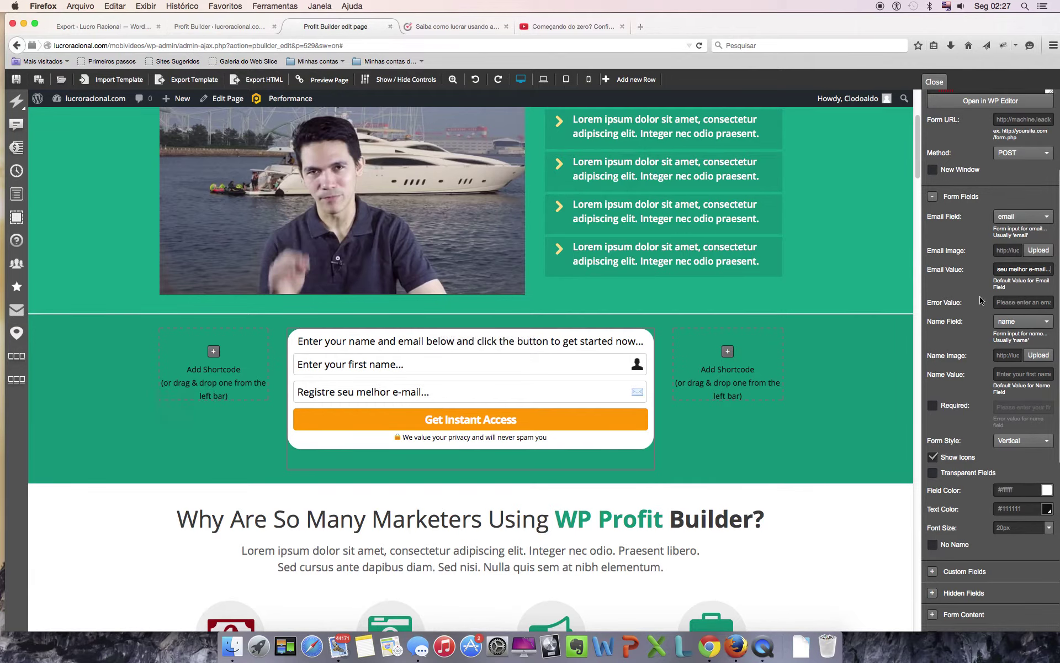
drag(995, 302, 1056, 301)
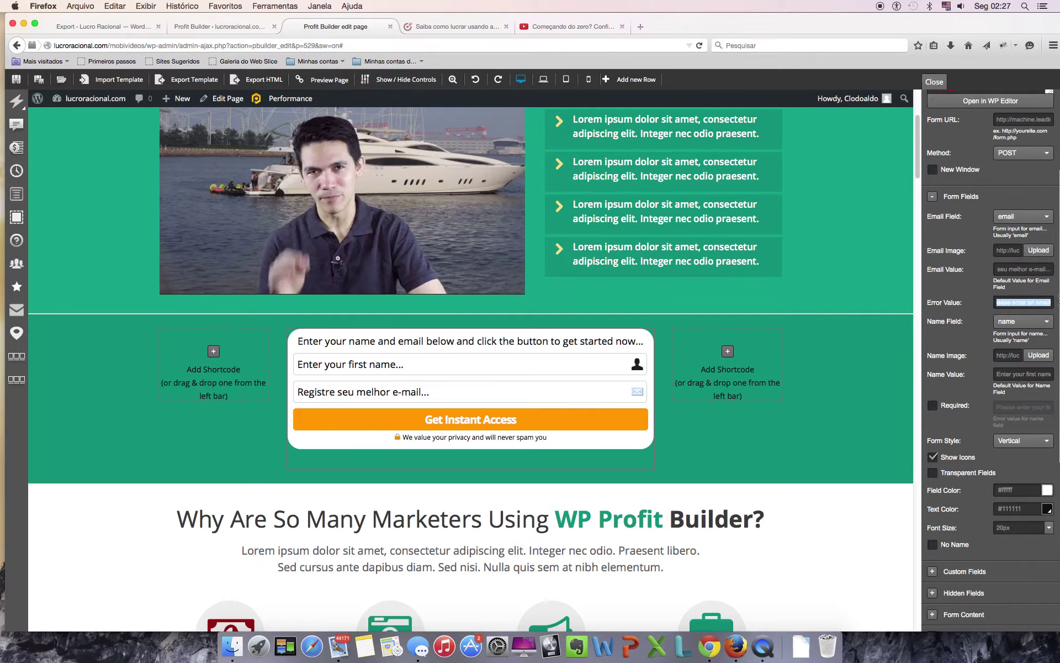
text(Por favor)
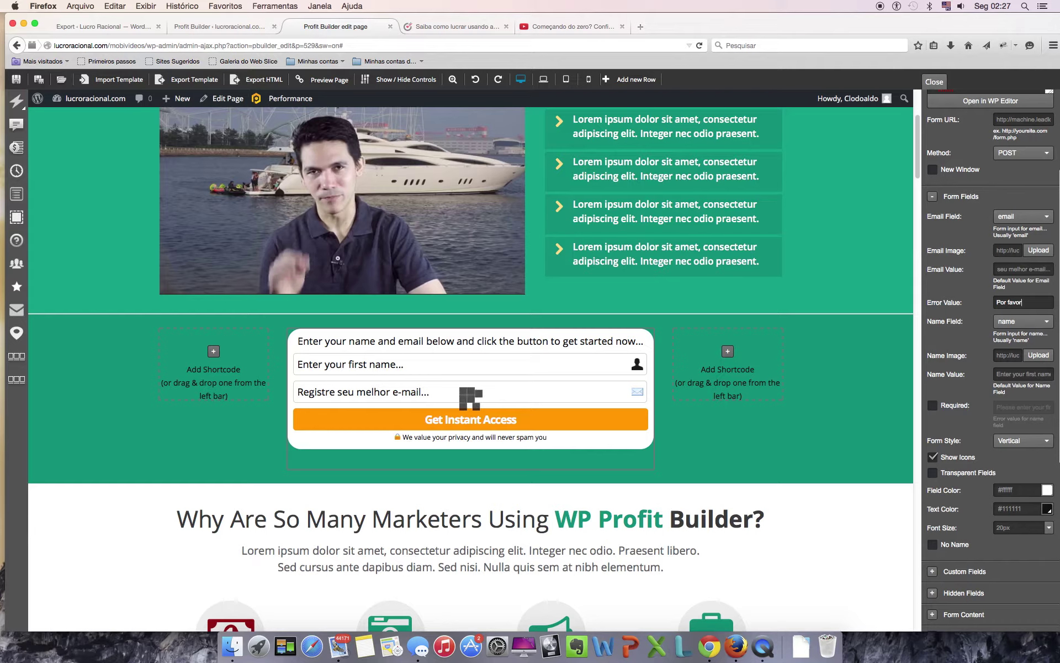
text( re)
text(gistre um)
text( e-mail)
text( va)
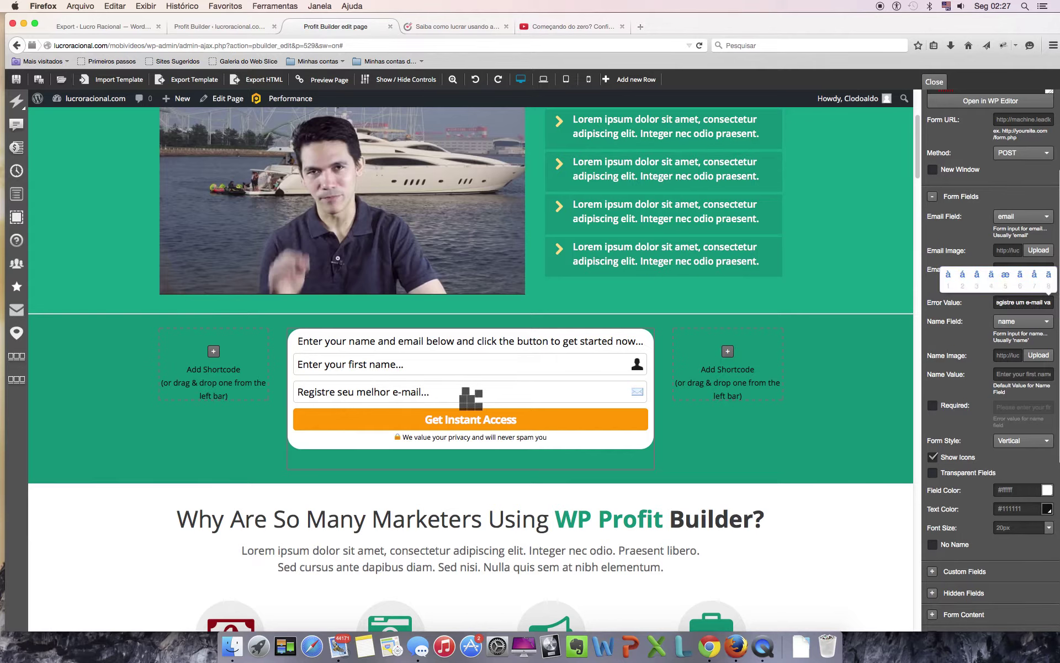
key(Escape)
text(lido)
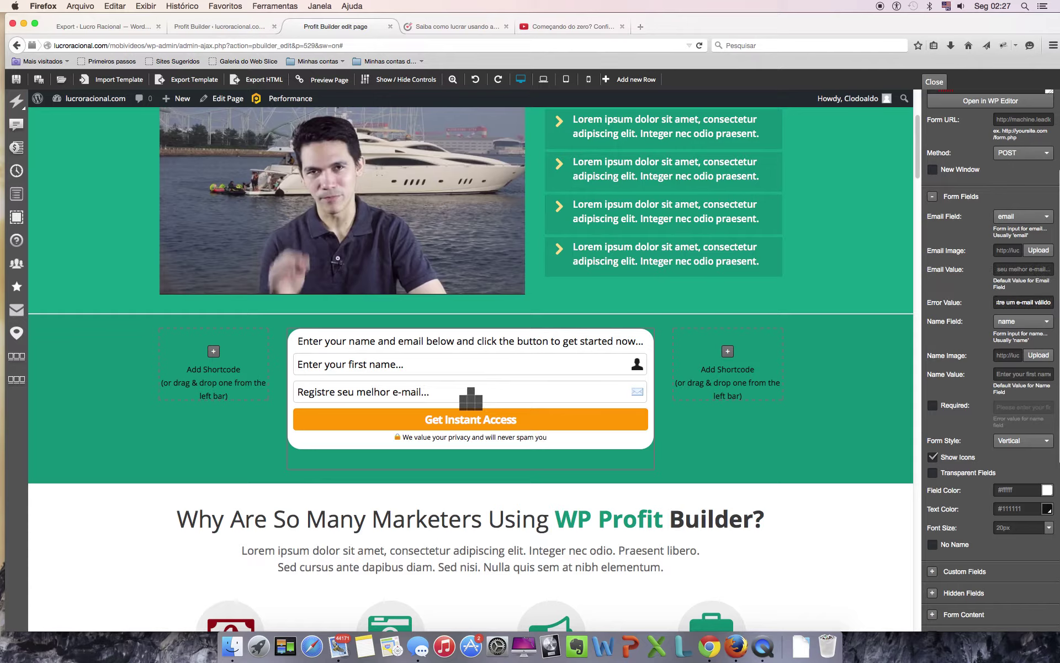
text(.)
drag(1045, 302, 978, 304)
click(978, 303)
- Set the opt-in form's default Name Value to "Registre seu nome..."
scroll(967, 341, down, 3)
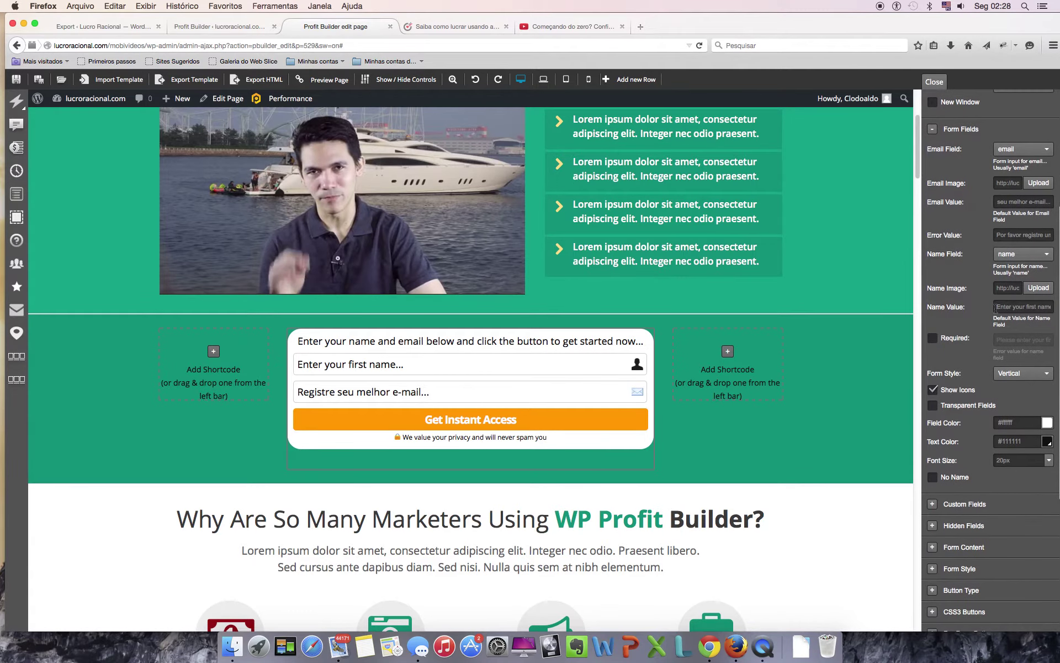
drag(995, 308, 1058, 310)
text(D)
key(BackSpace)
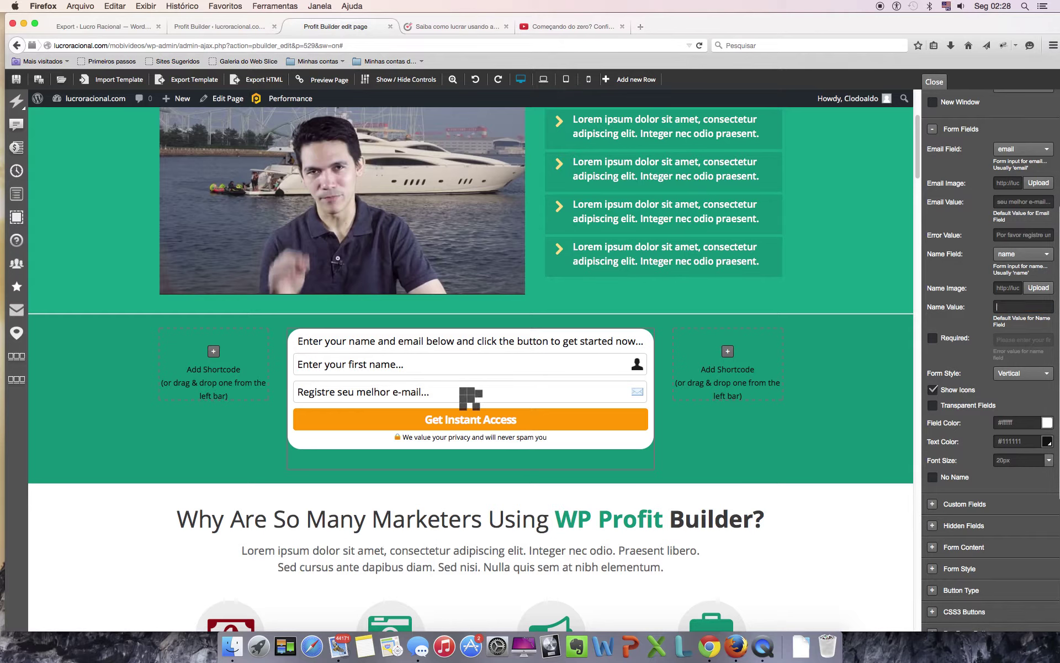
text(Registre seu nome...)
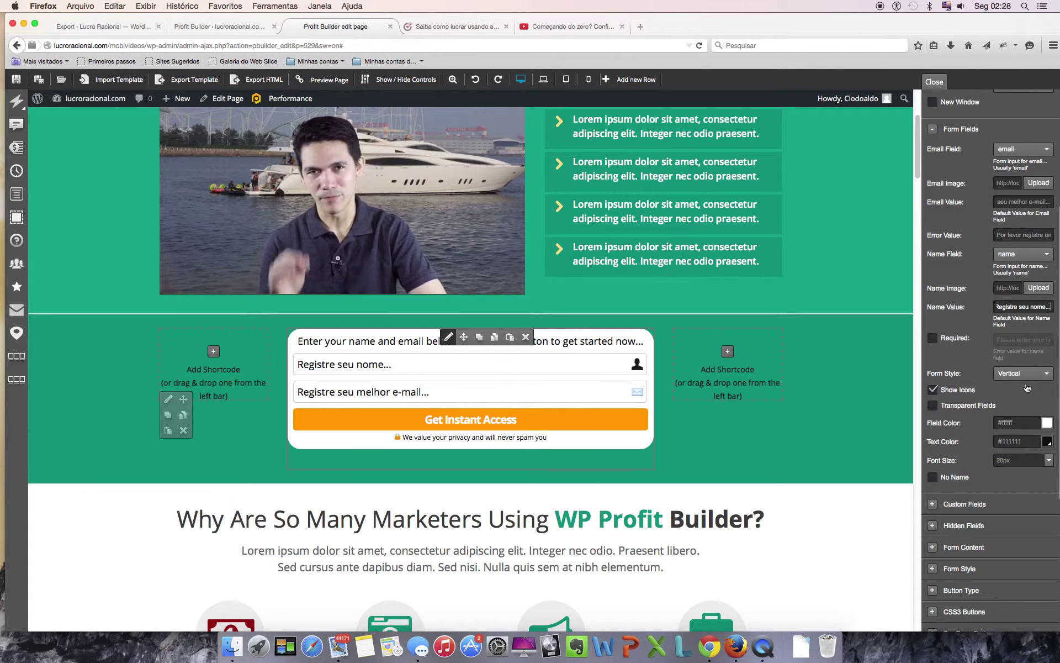
- Review the opt-in form's code and field settings, including the Custom Fields and Hidden Fields sections
scroll(1027, 388, down, 3)
scroll(1010, 388, up, 3)
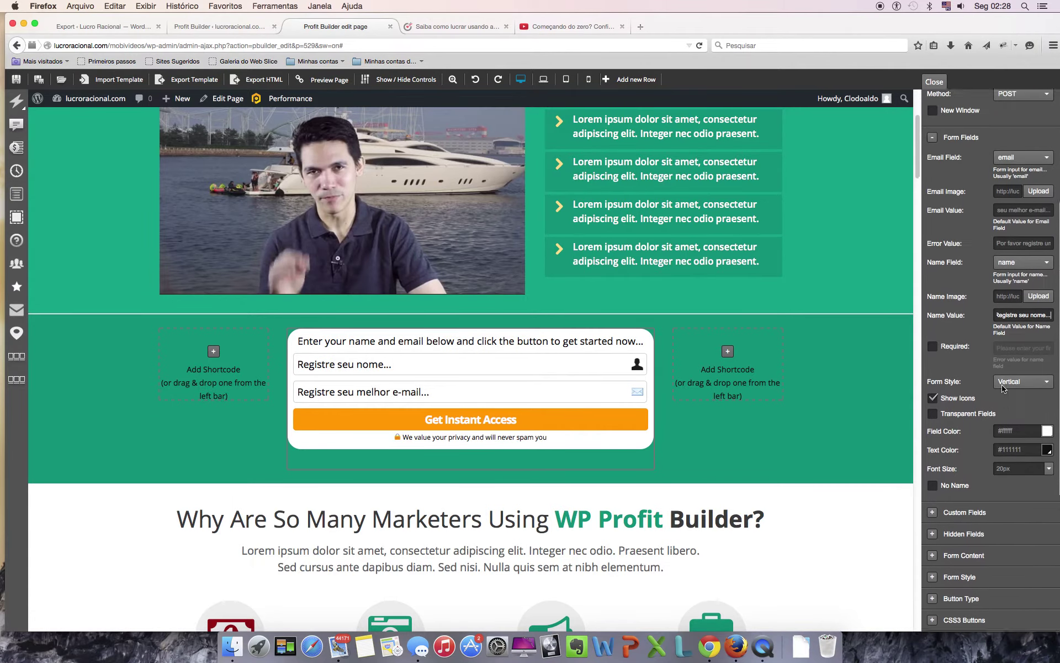
scroll(1003, 388, up, 6)
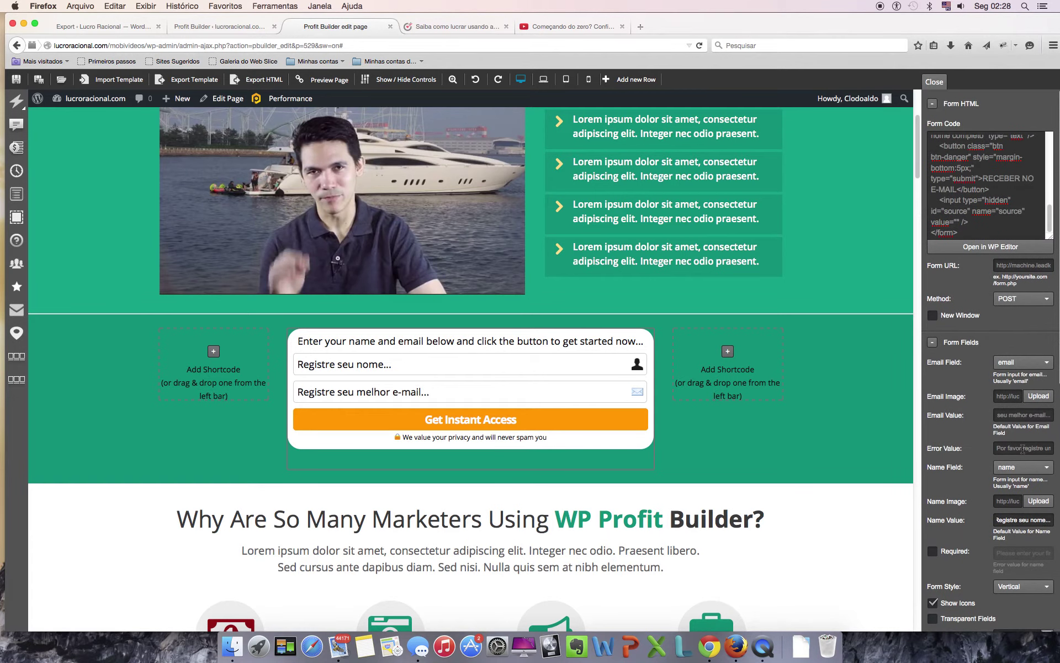
scroll(1023, 450, down, 4)
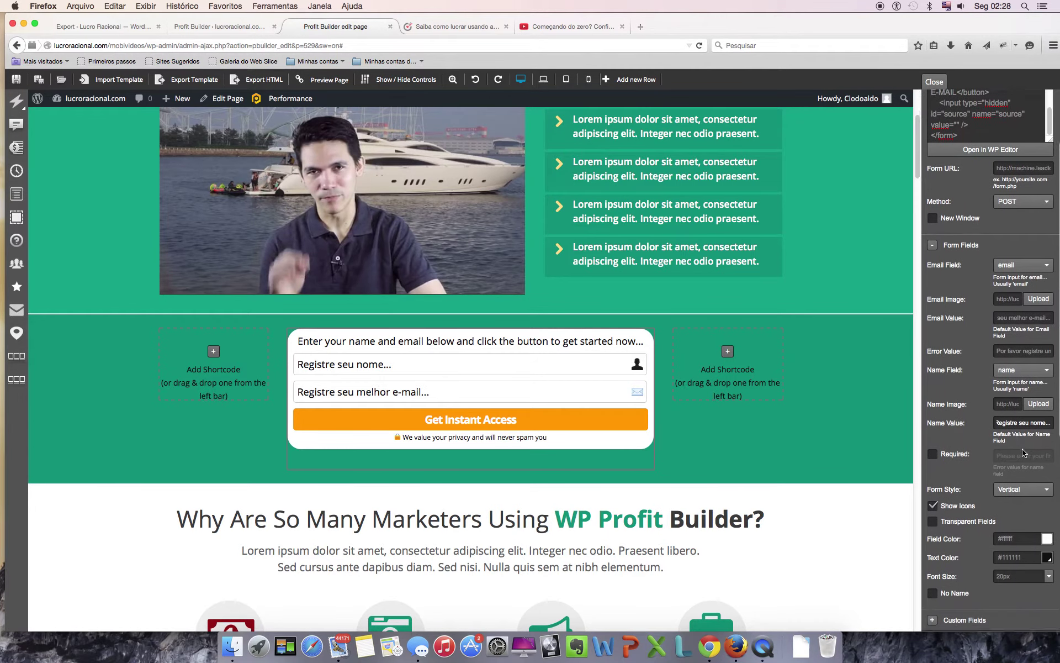
scroll(1021, 458, down, 1)
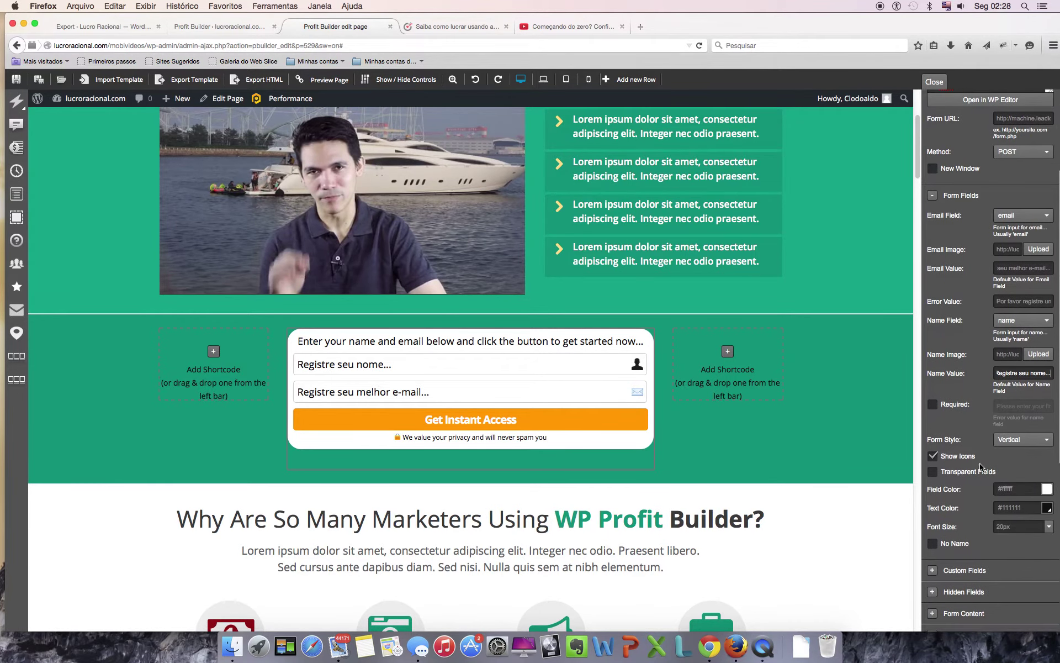
scroll(994, 467, down, 3)
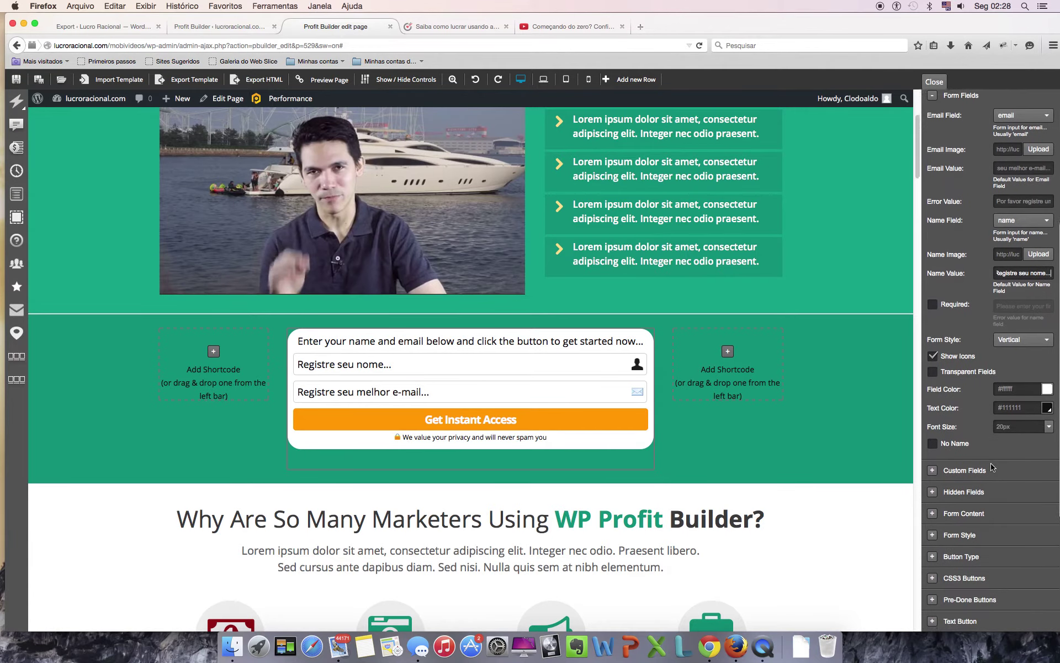
scroll(1002, 466, down, 1)
scroll(983, 471, down, 5)
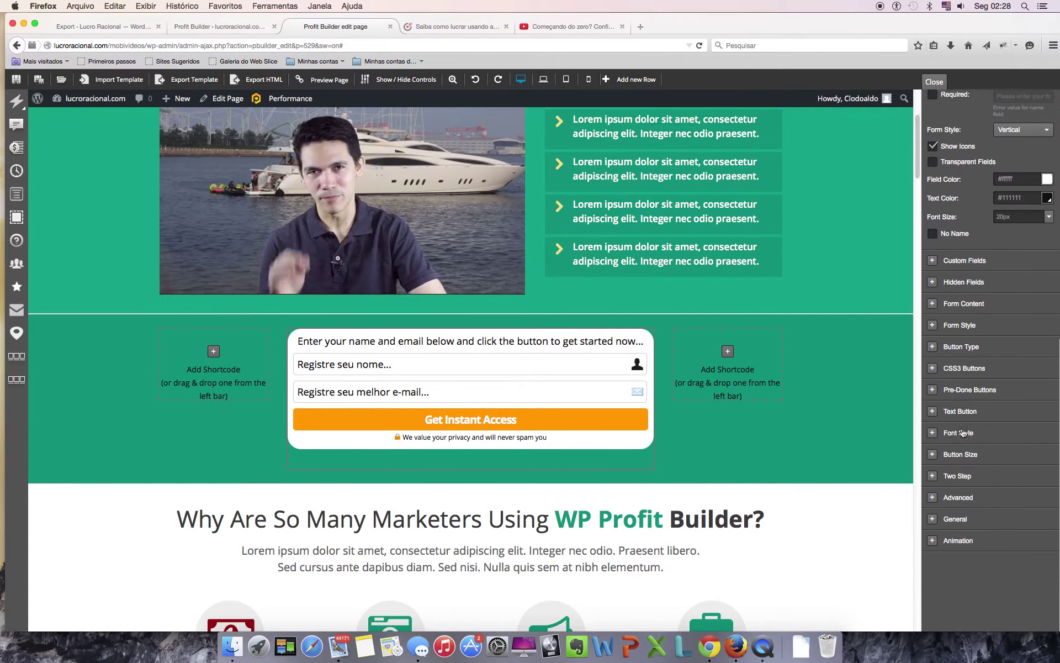
click(933, 260)
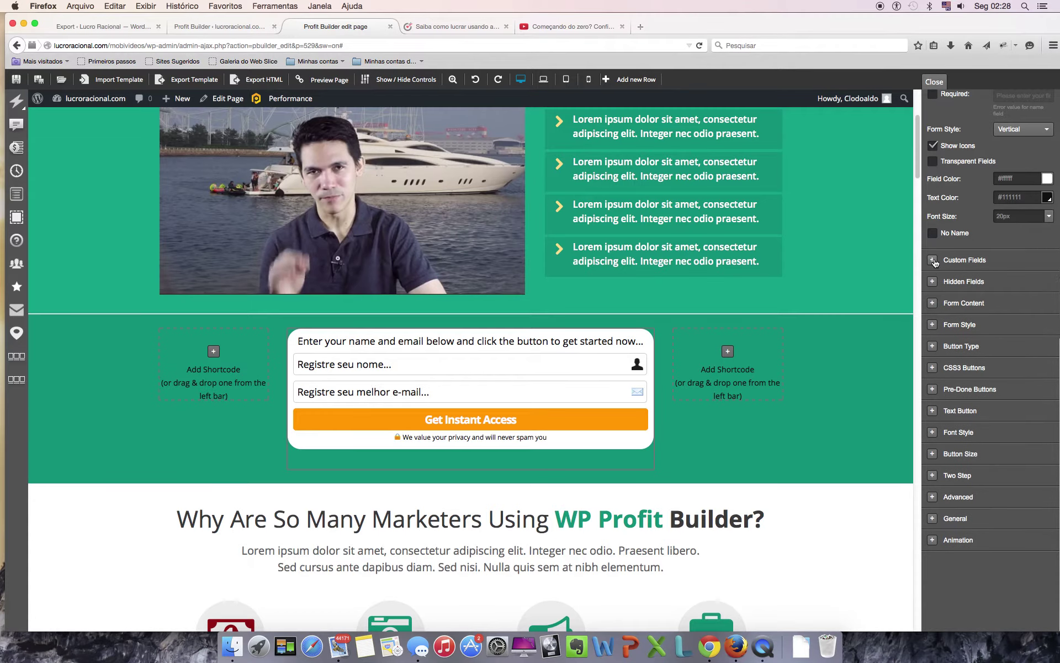
click(933, 282)
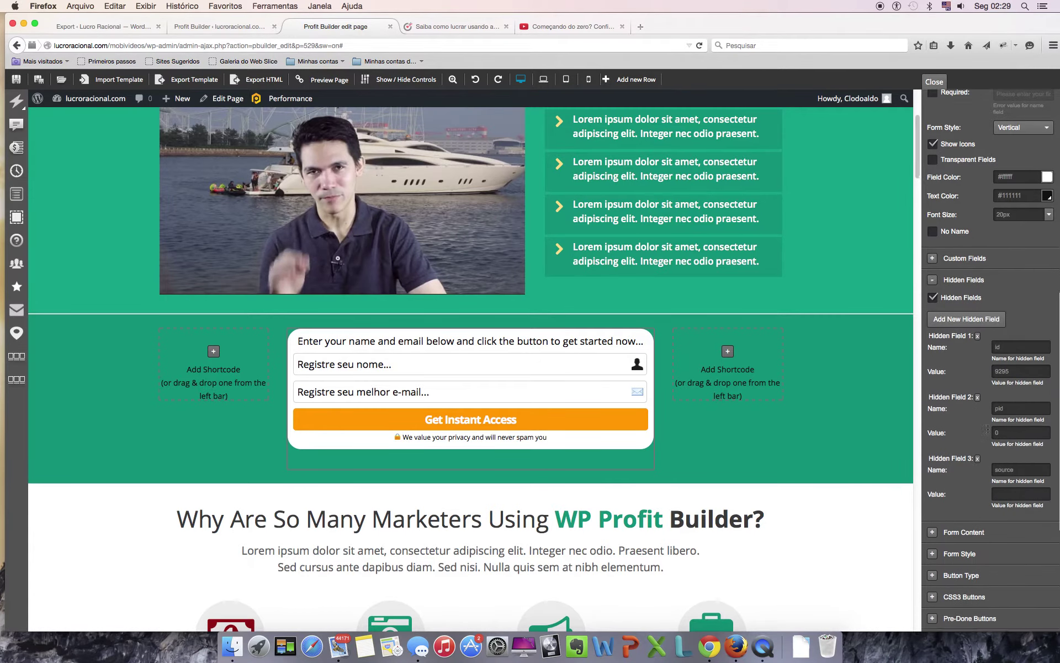
scroll(934, 136, down, 5)
click(933, 132)
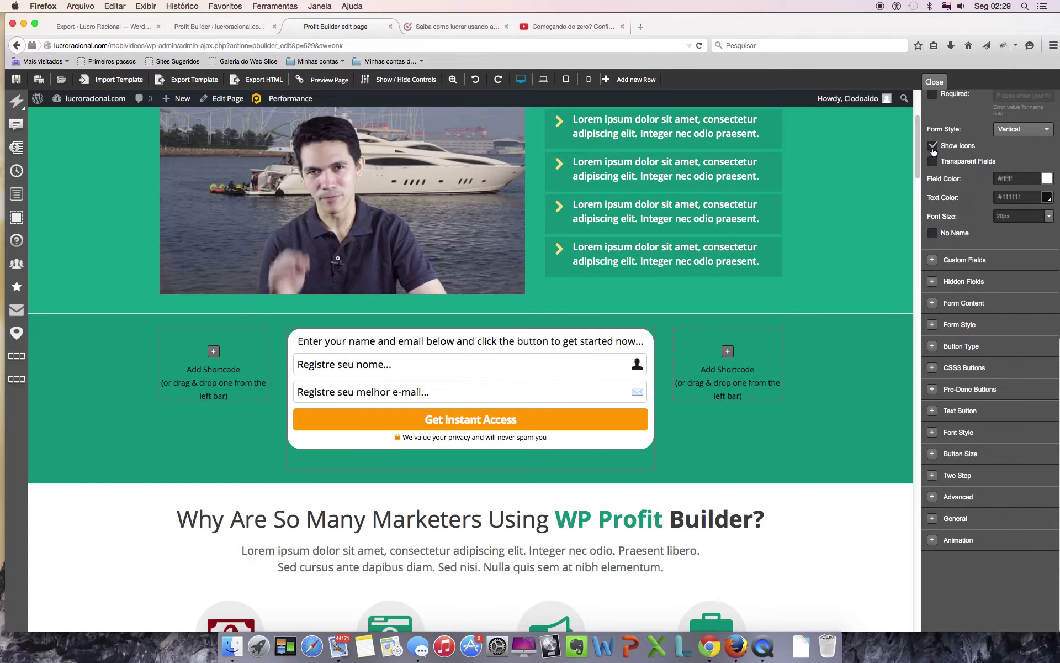
scroll(955, 295, up, 1)
scroll(956, 294, up, 6)
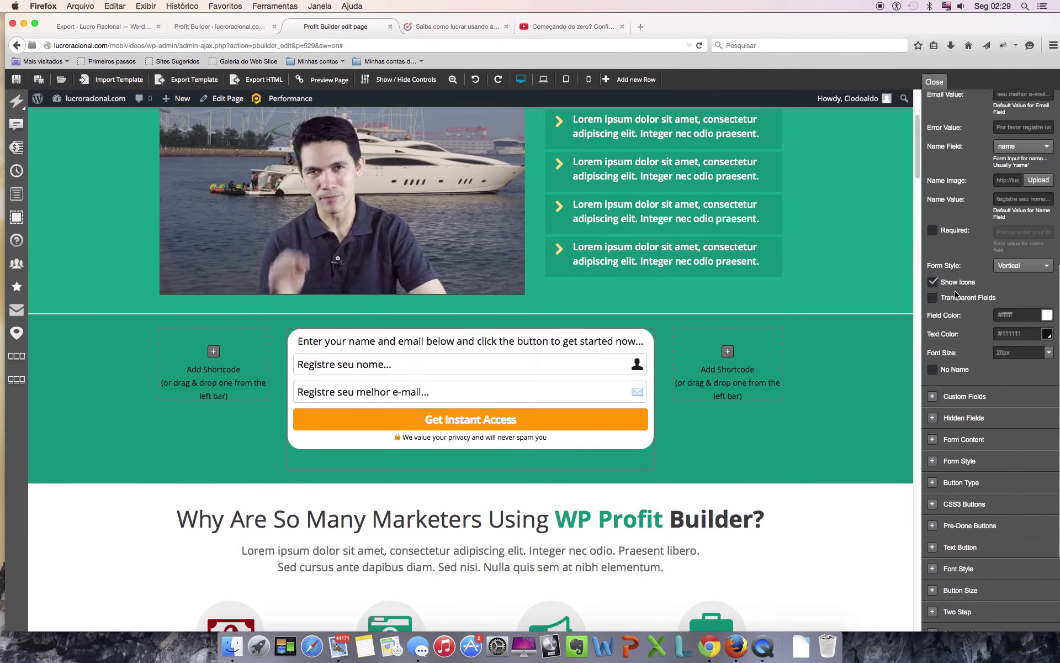
scroll(956, 298, down, 8)
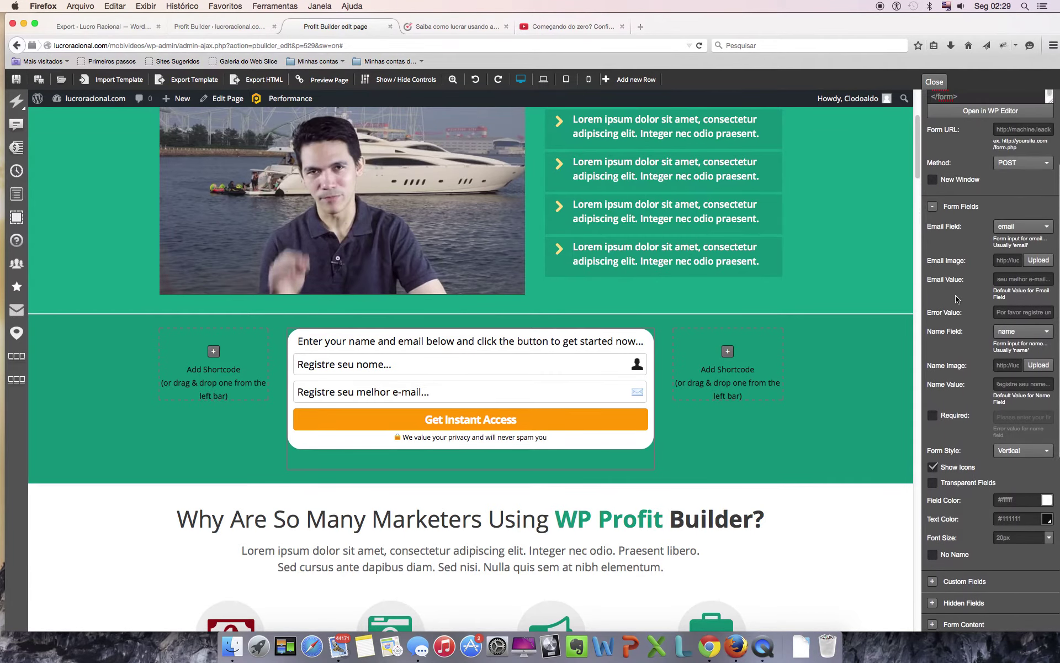
scroll(957, 298, down, 2)
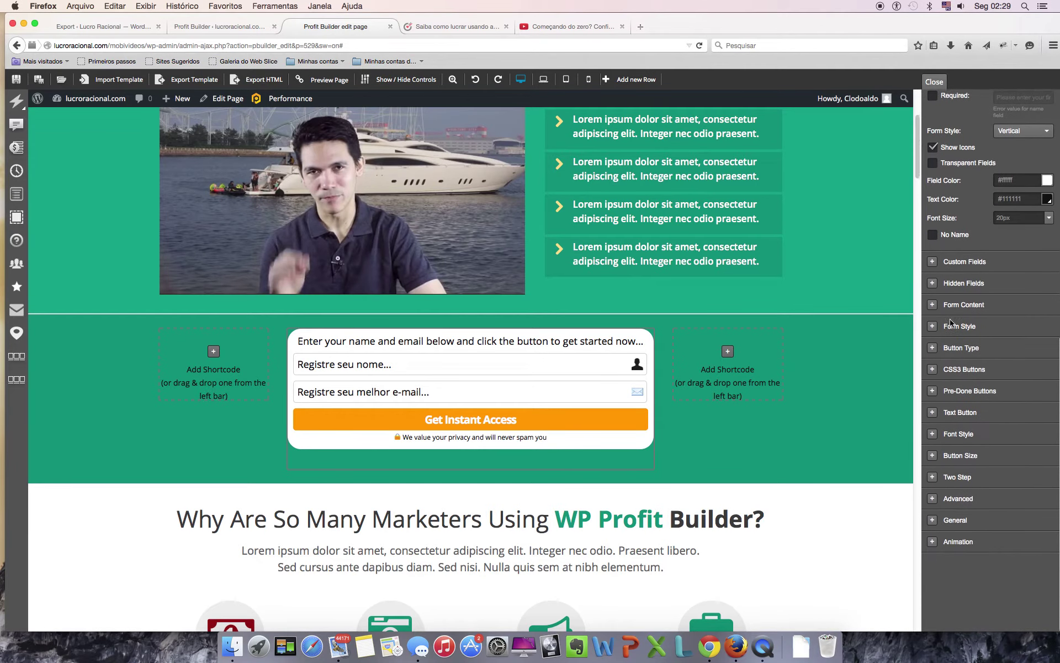
- Replace the opt-in form's Lead In text with "Digite seu e-mail no campo abaixo para assistir o vídeo..."
click(934, 305)
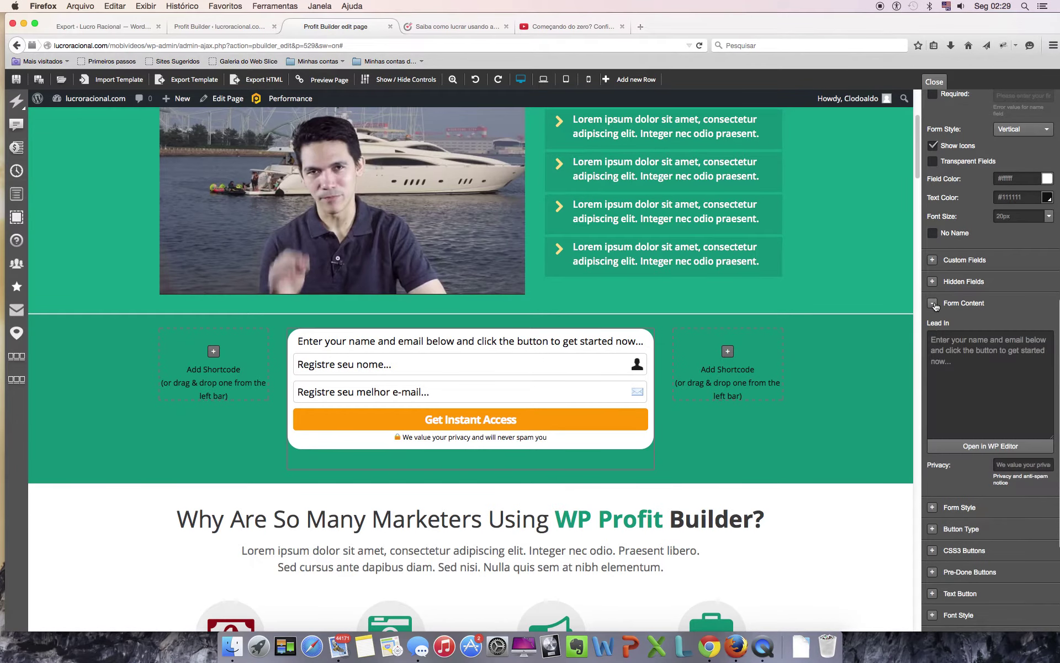
triple_click(962, 356)
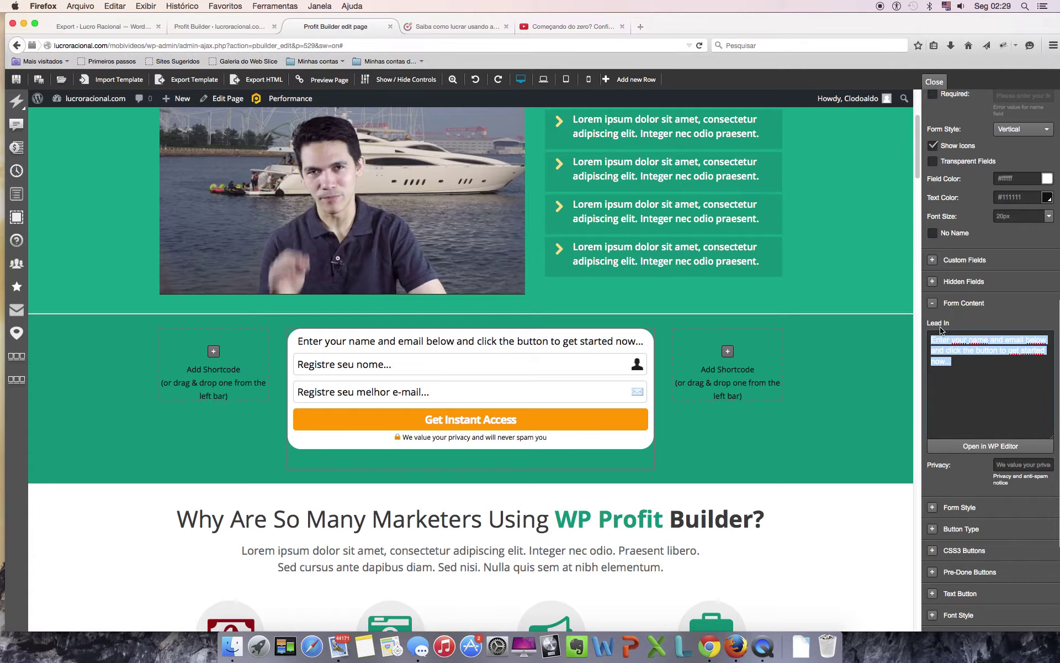
text(R)
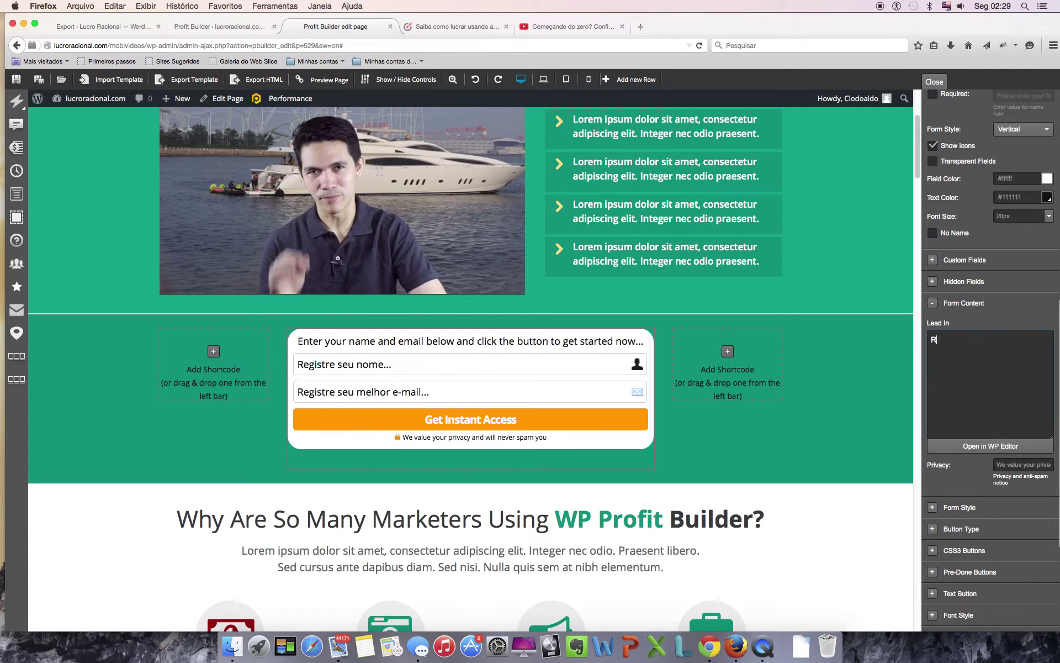
key(BackSpace)
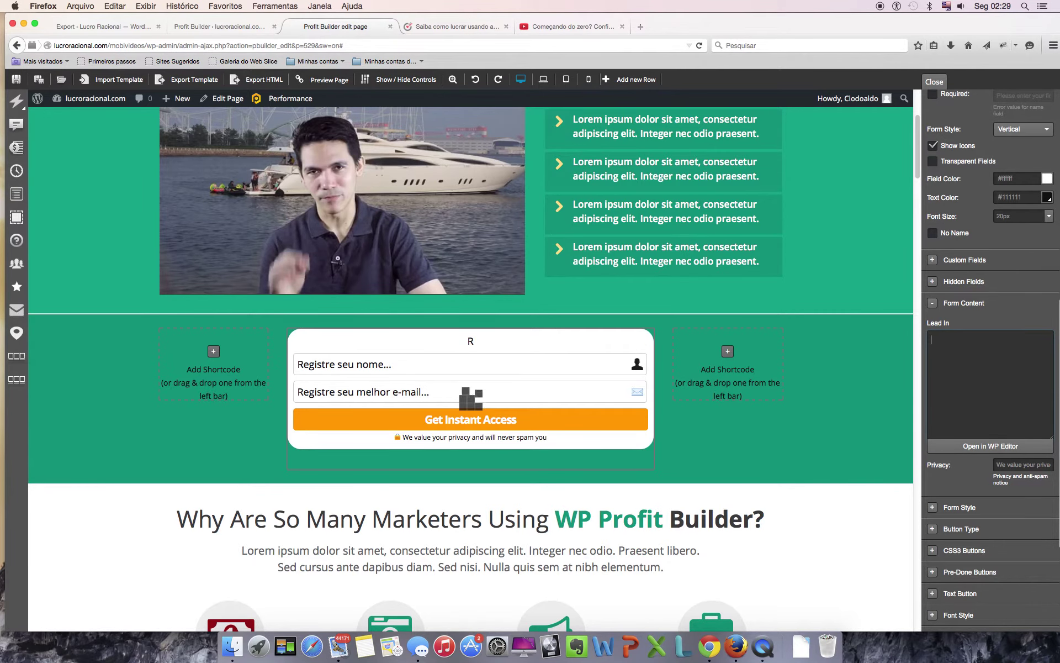
text(Digite se)
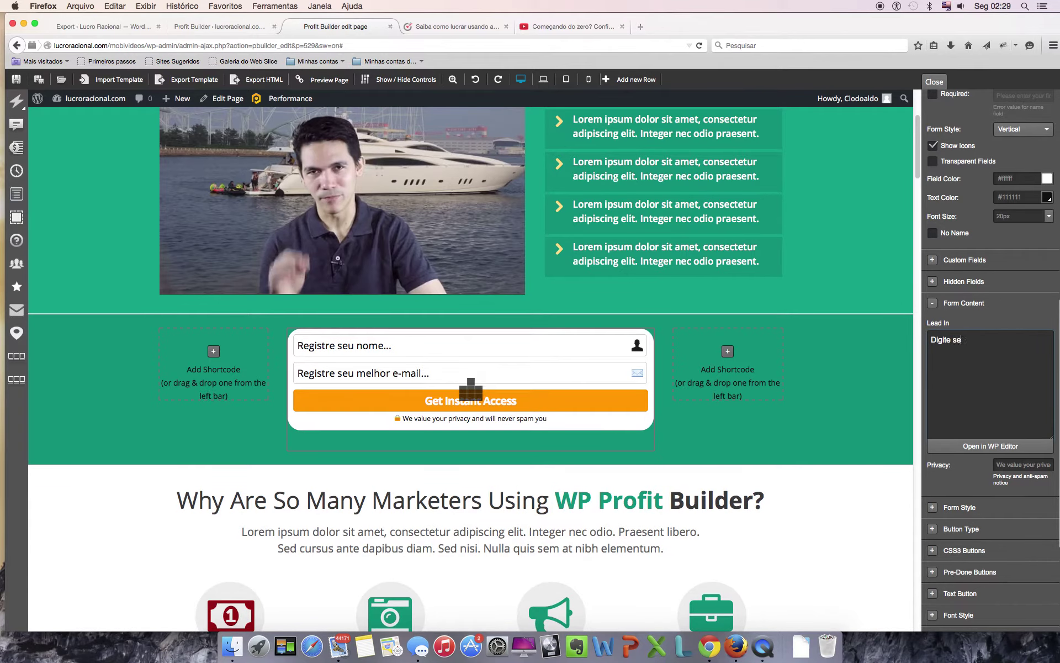
text(u e-)
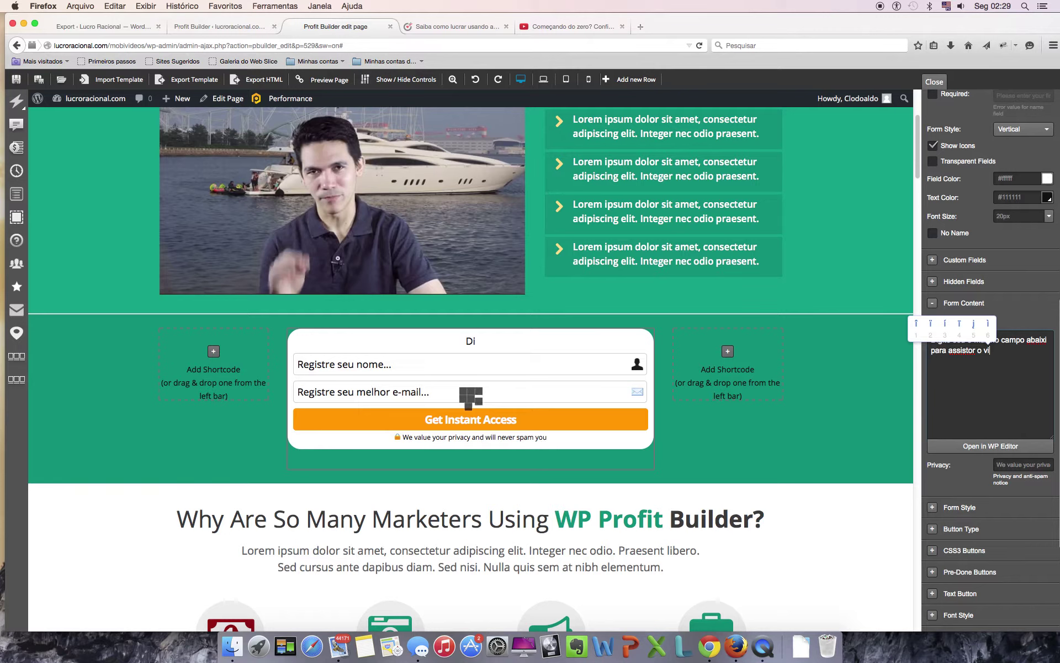
key(Escape)
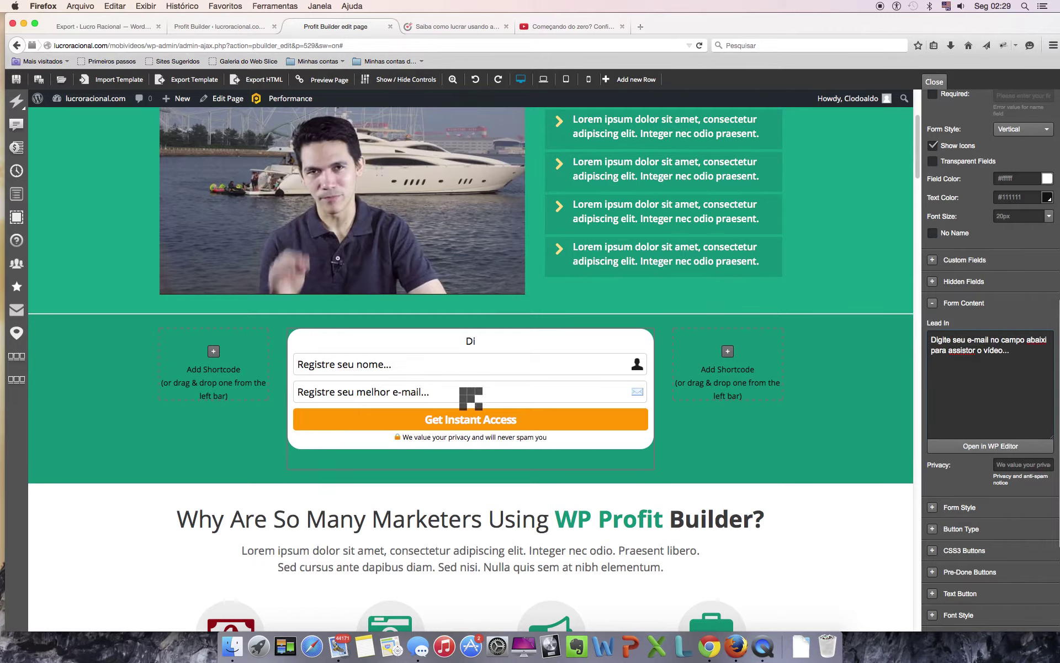
click(973, 350)
key(BackSpace)
click(1047, 339)
key(BackSpace)
text(o)
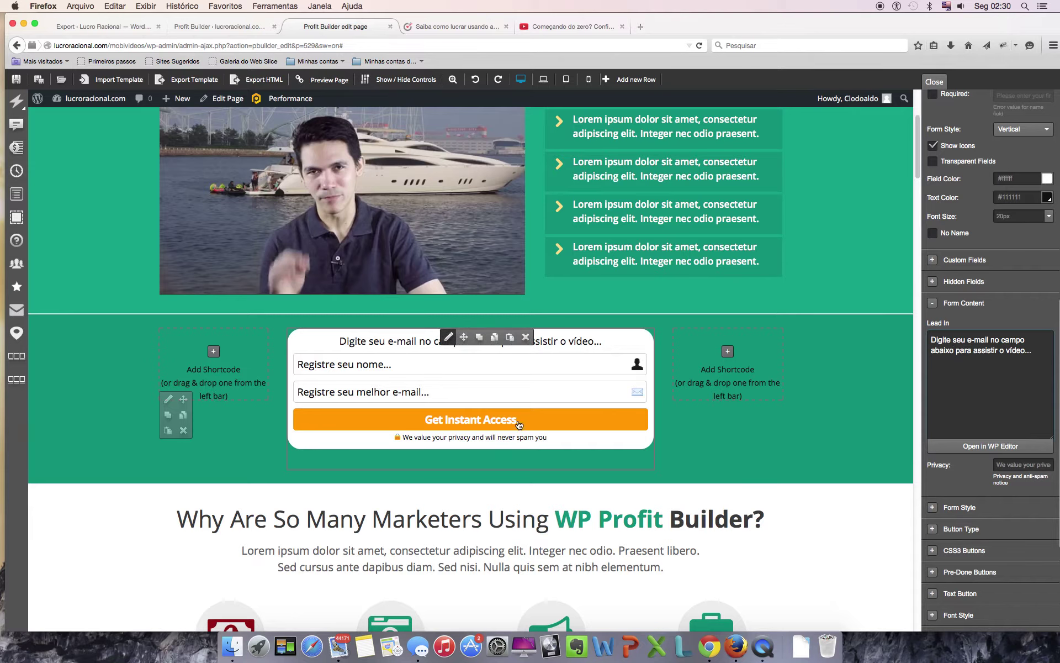
- Check the opt-in form's Form Style section and open its Button Type settings
scroll(965, 450, down, 5)
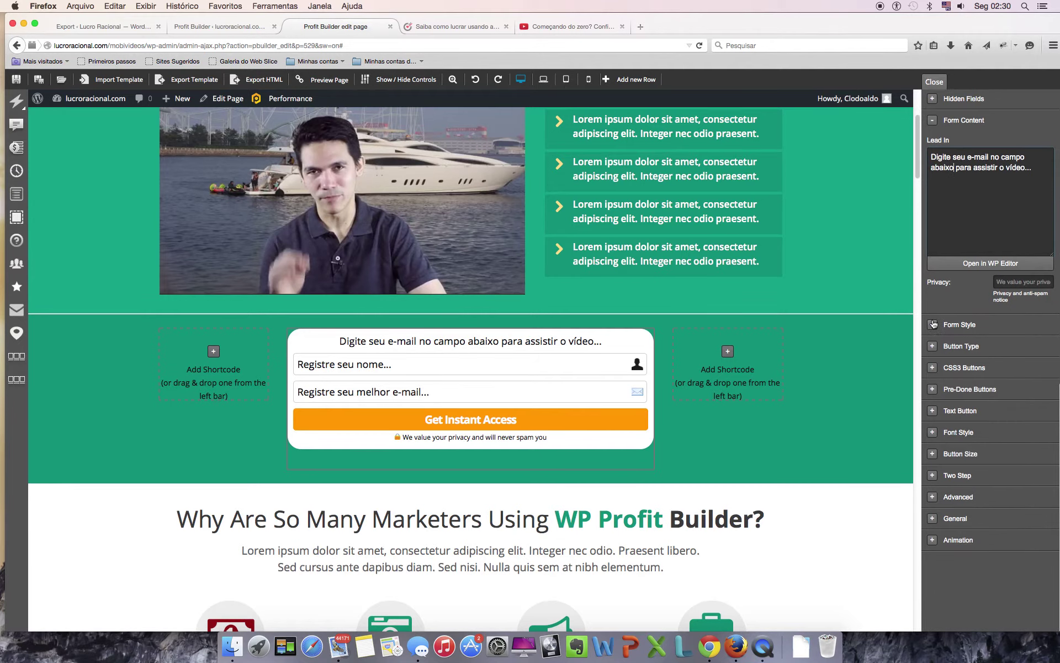
click(933, 324)
click(934, 324)
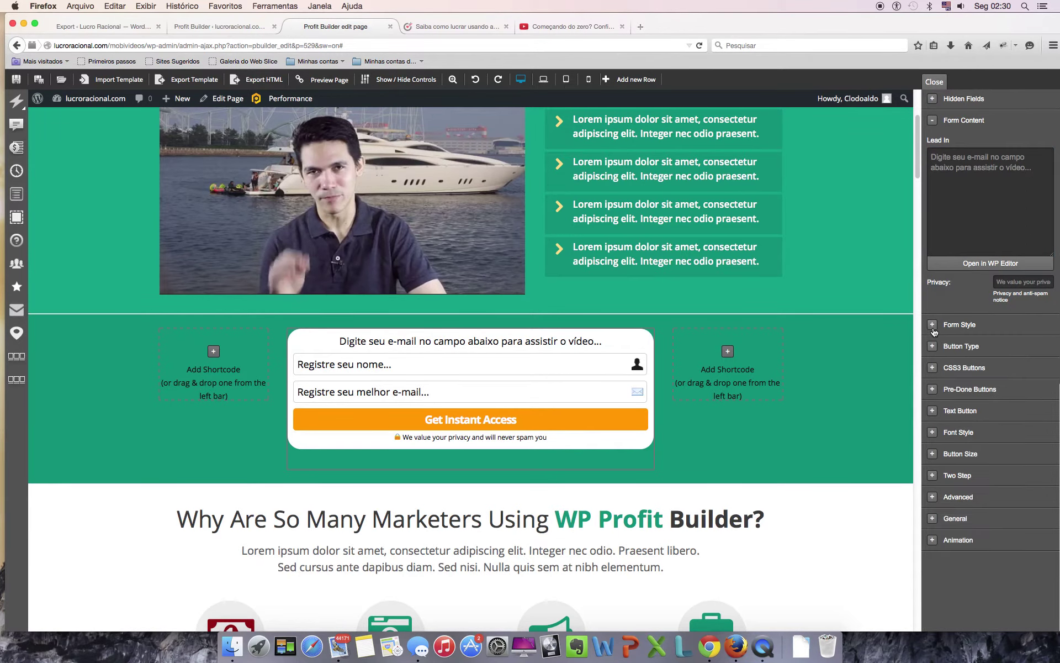
click(932, 346)
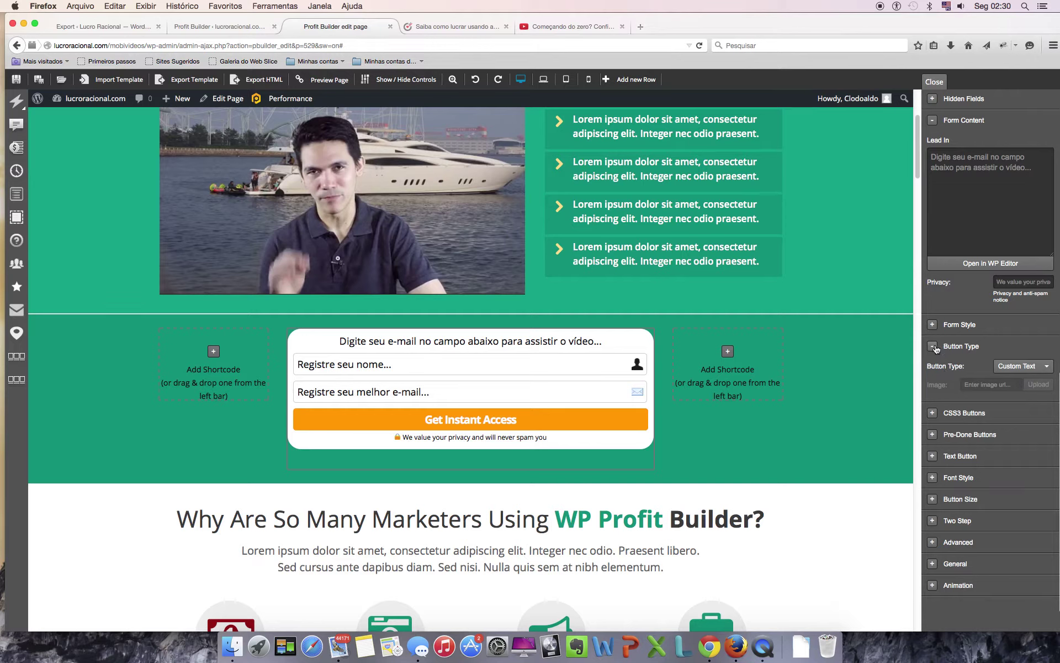
- Look through the opt-in form's Button Type, CSS3 Buttons and Pre-Done Buttons settings
click(1047, 366)
click(1047, 365)
click(932, 347)
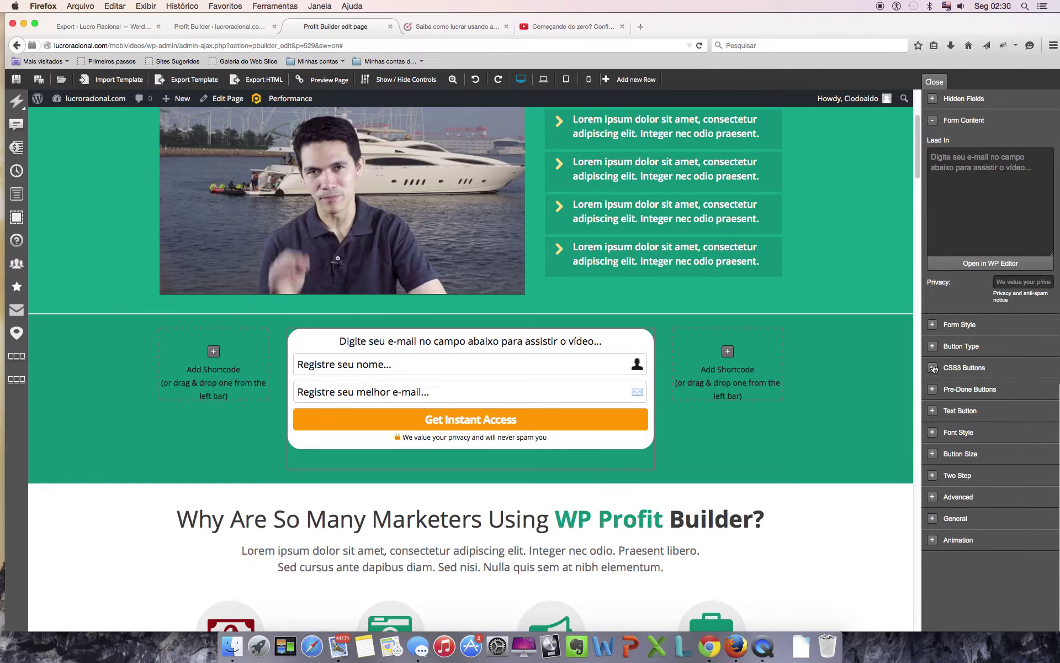
click(933, 368)
click(934, 374)
click(933, 389)
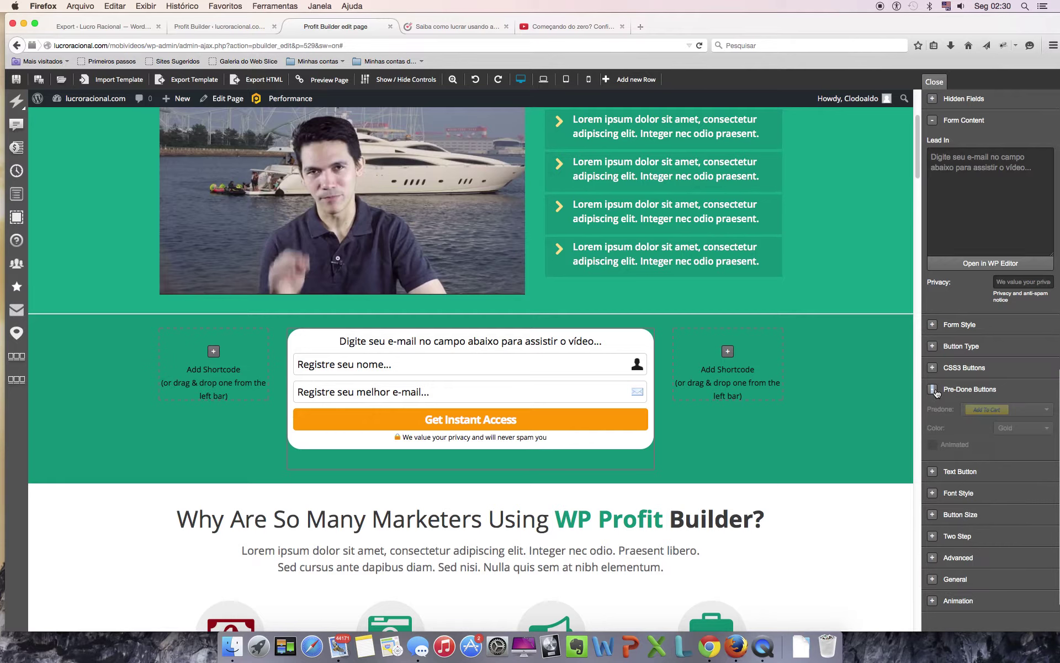
click(933, 389)
- Change the opt-in form's text button label to "Acesso imediato!"
click(933, 411)
scroll(978, 434, down, 2)
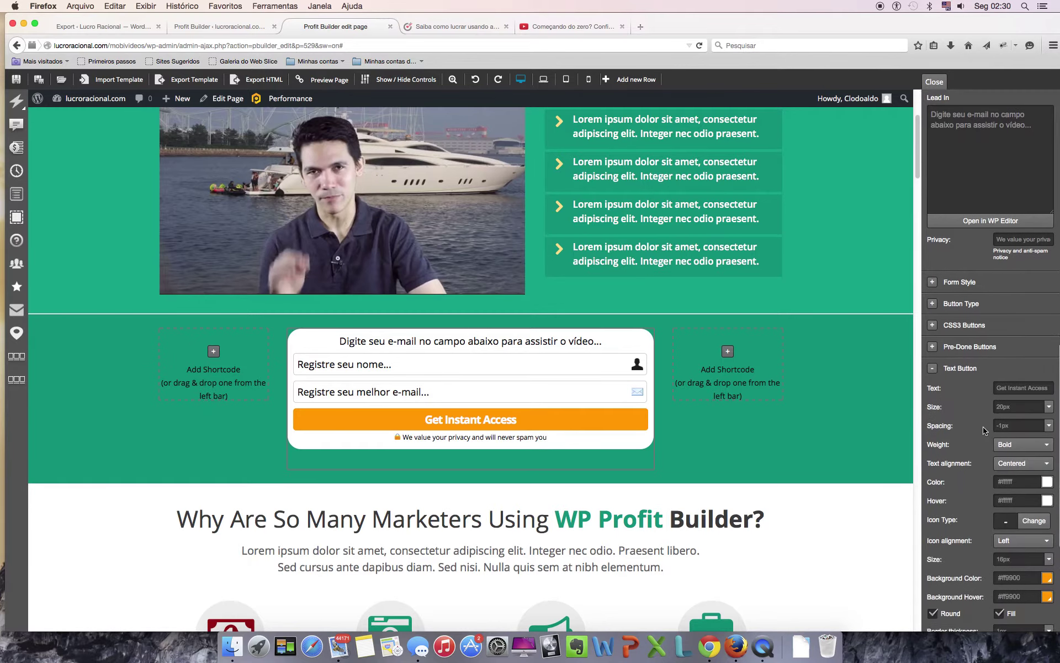
scroll(984, 430, down, 1)
drag(1049, 360, 988, 367)
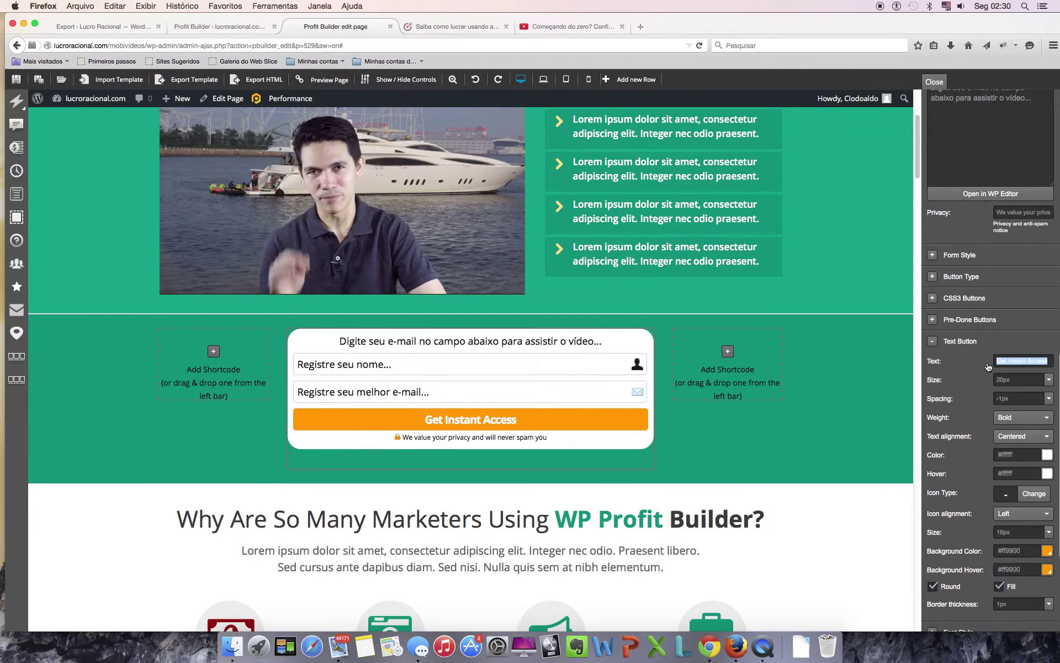
text(Ac)
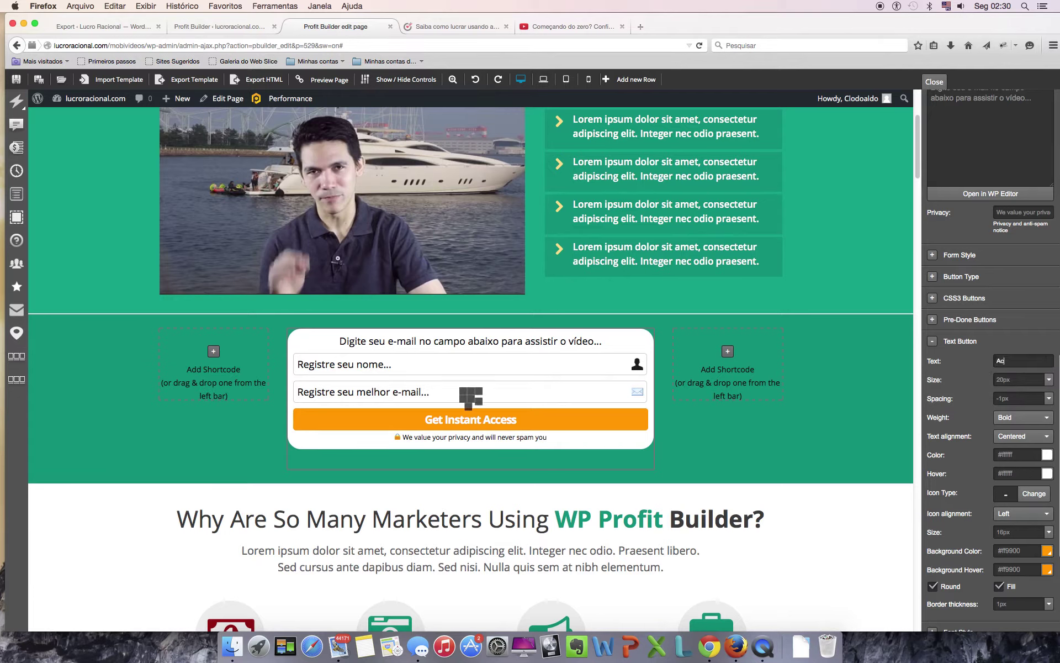
text(esso imediato!)
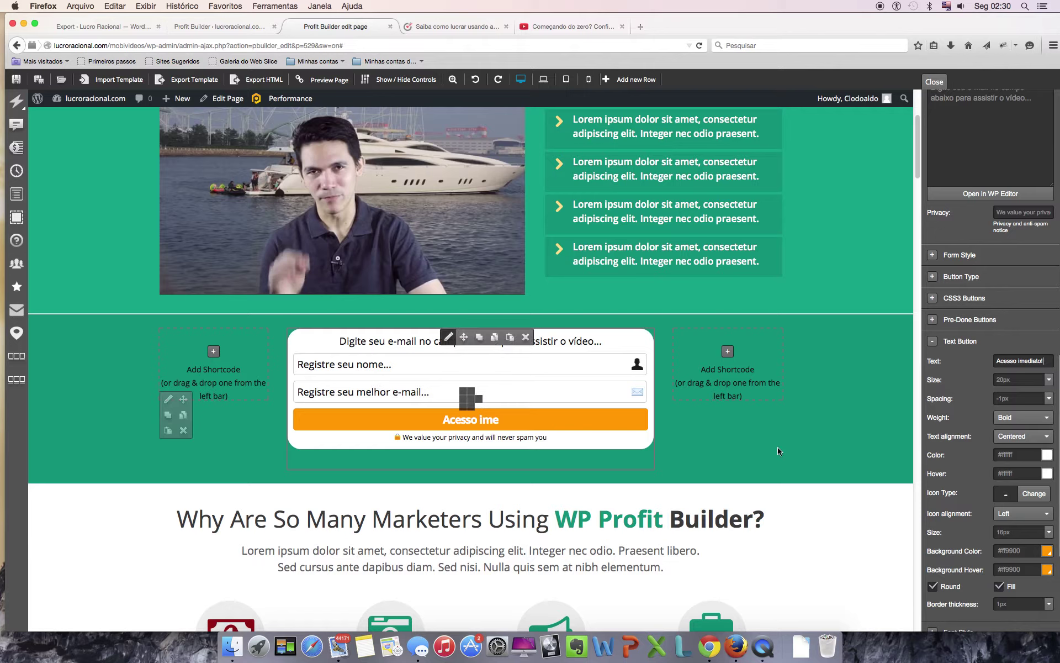
- Turn off the 100% Width option for the form's button and set its width to 485px
scroll(1032, 429, down, 5)
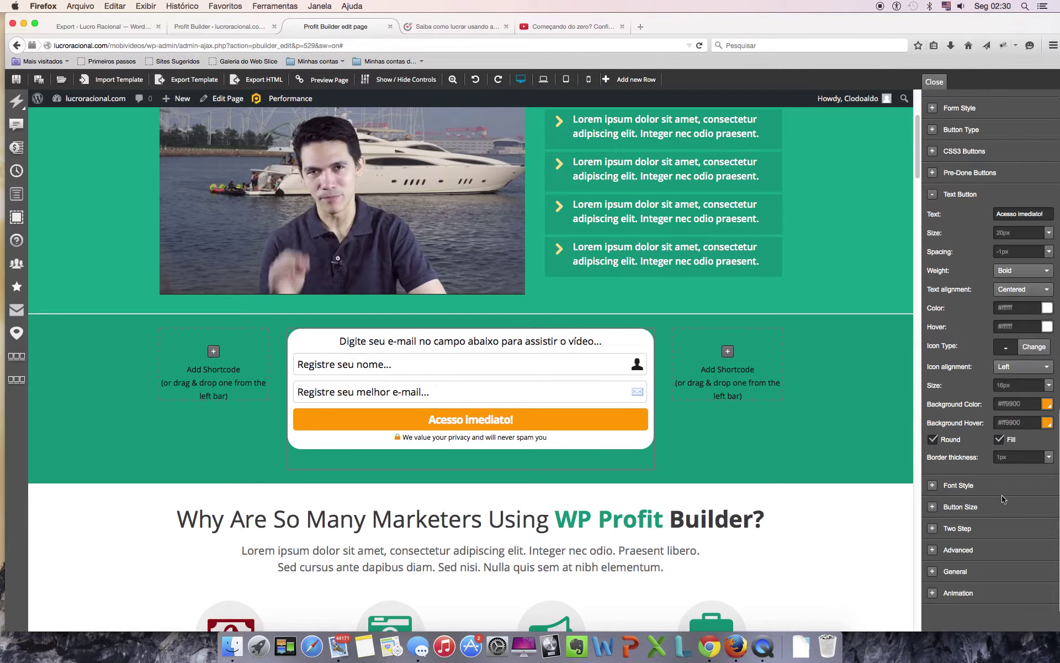
scroll(948, 513, down, 2)
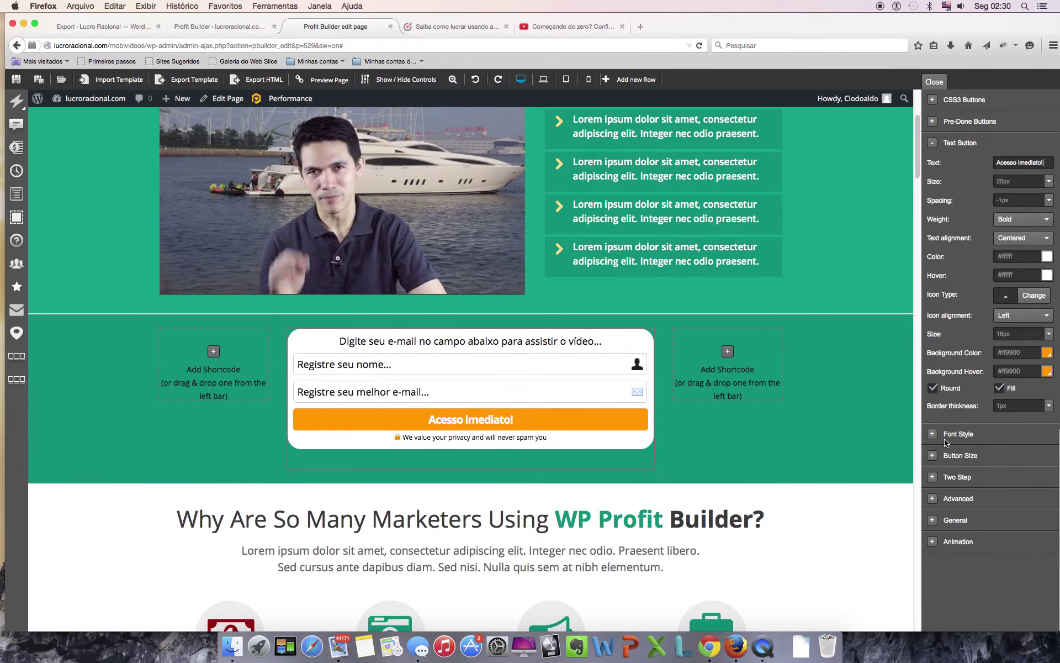
click(933, 434)
scroll(981, 481, down, 2)
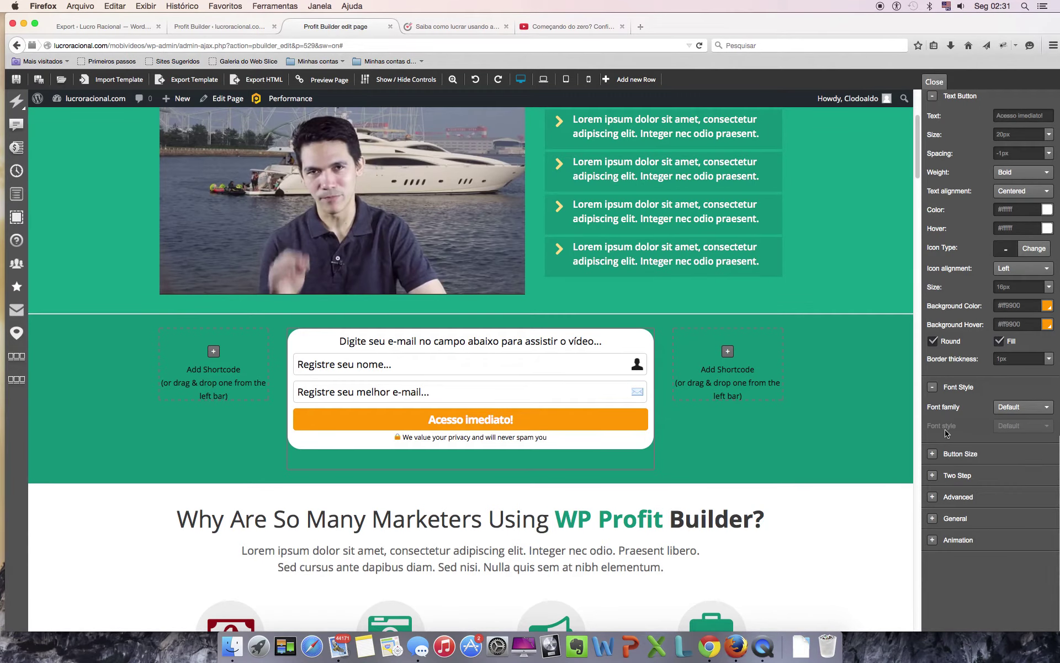
scroll(936, 392, up, 1)
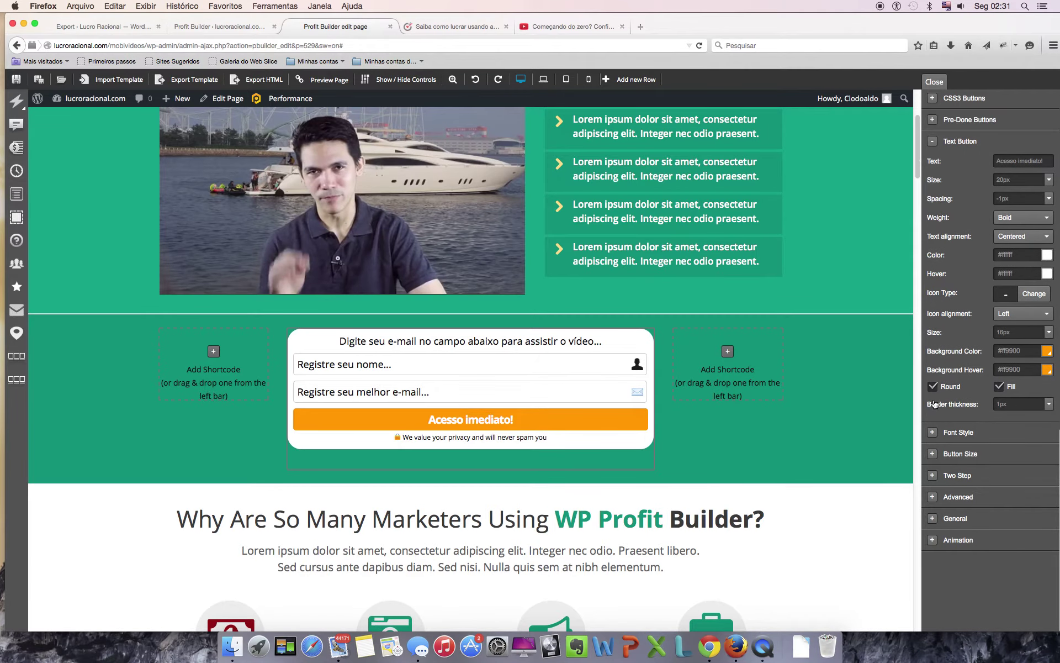
scroll(932, 437, down, 1)
click(933, 454)
scroll(973, 482, down, 1)
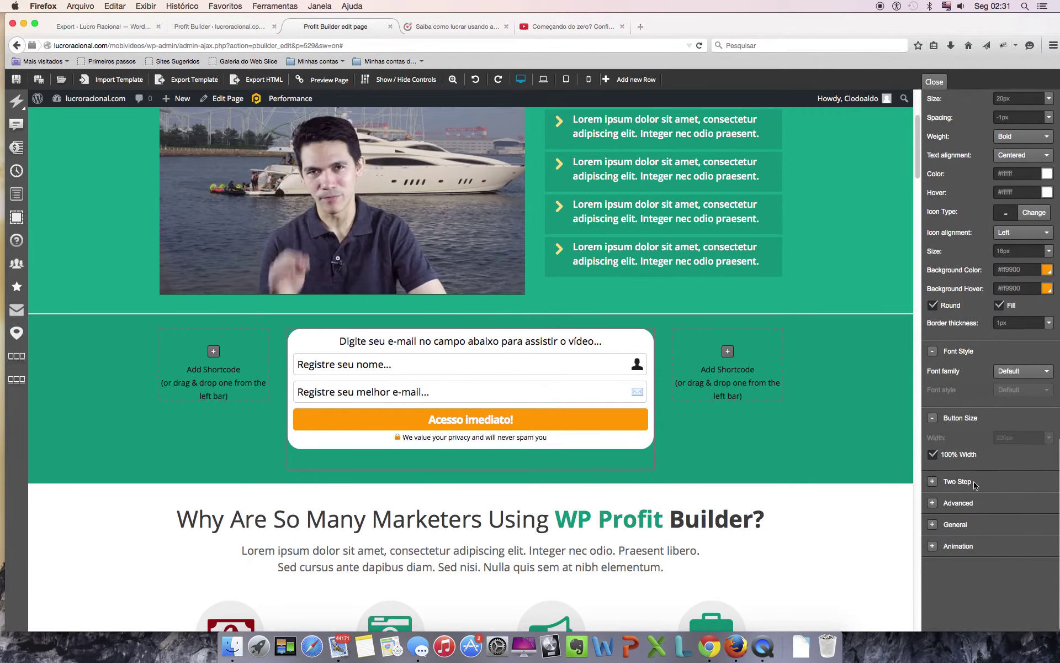
click(937, 452)
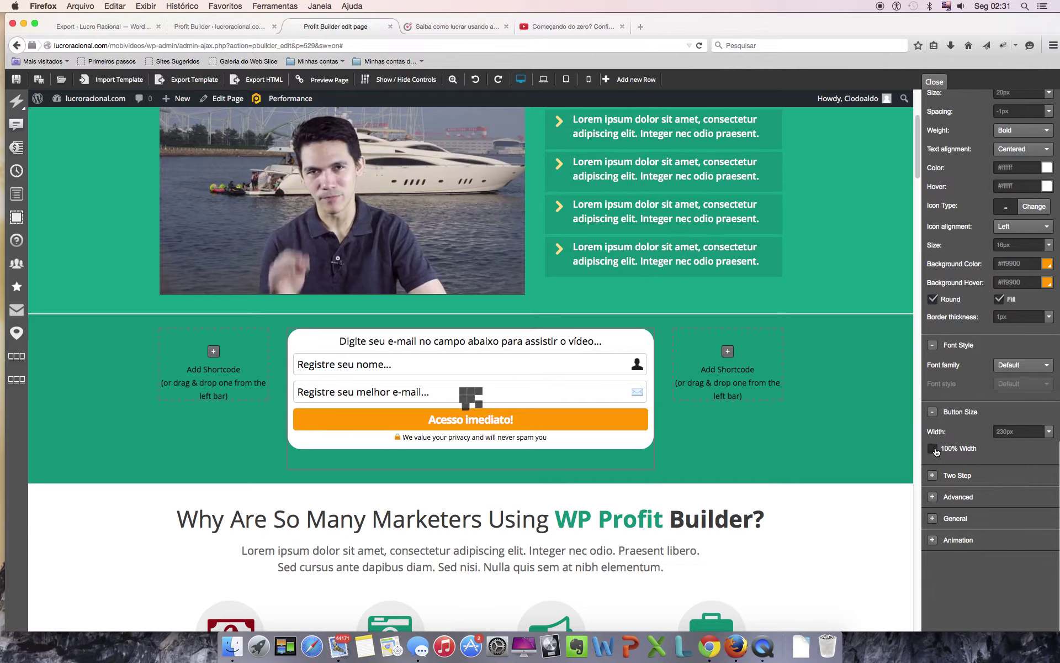
click(1047, 431)
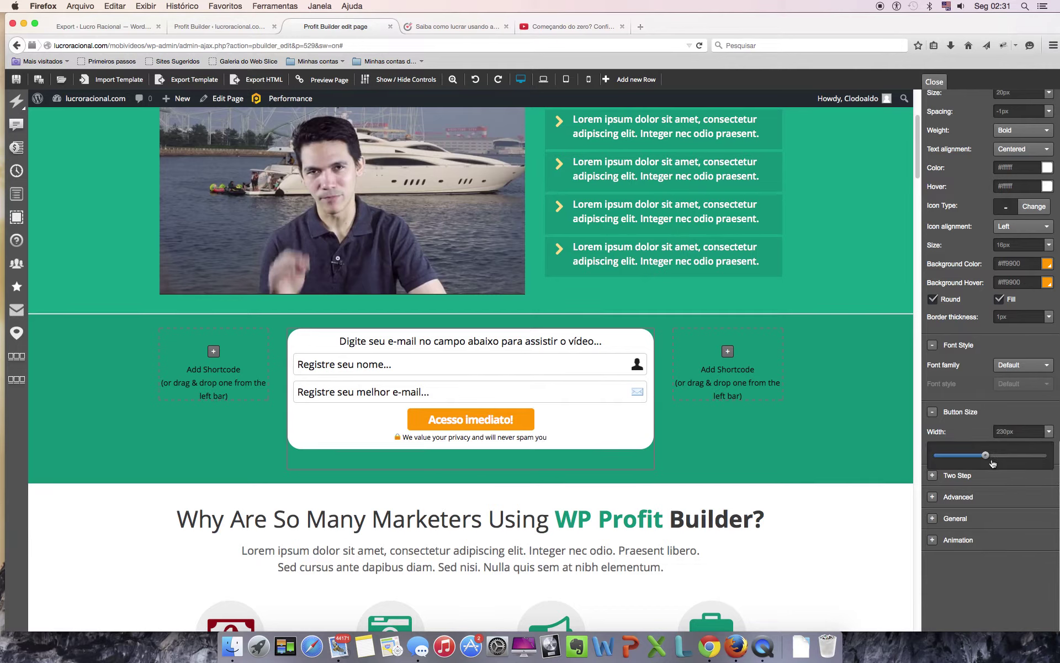
drag(986, 455, 1012, 456)
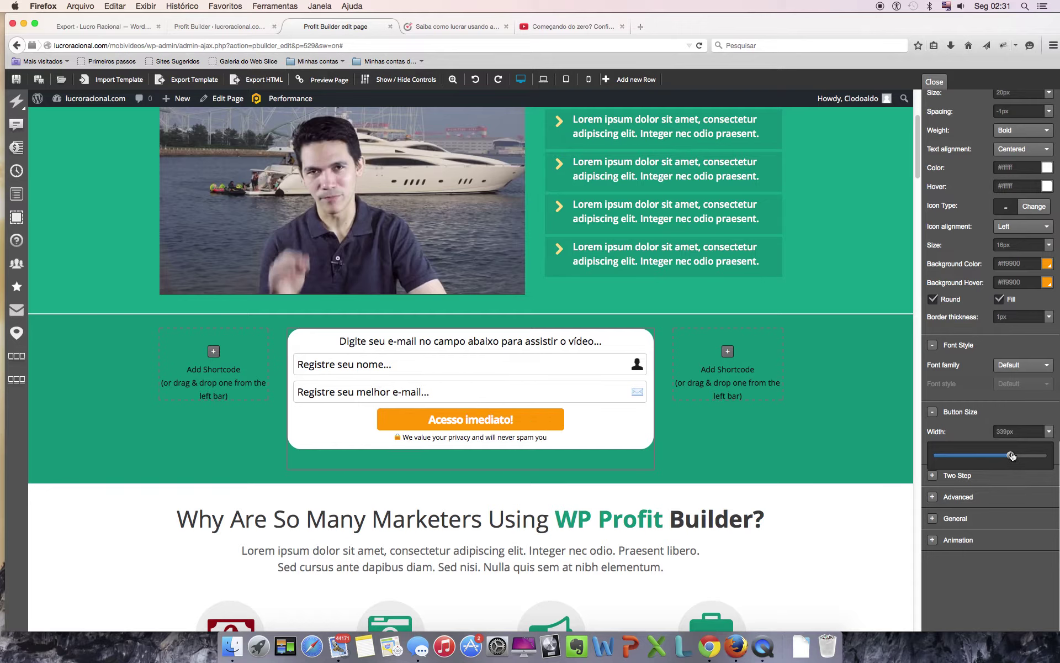
drag(1011, 455, 1044, 455)
- Enable the Two Step option for the opt-in form, keeping the default lead-in and button text
click(931, 476)
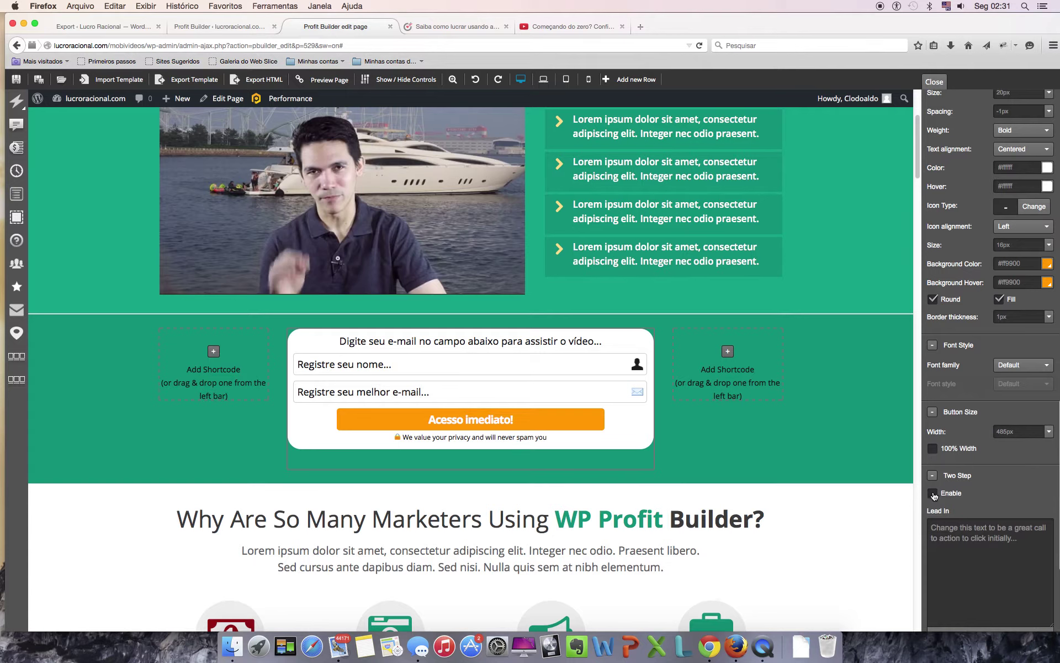
scroll(972, 544, down, 5)
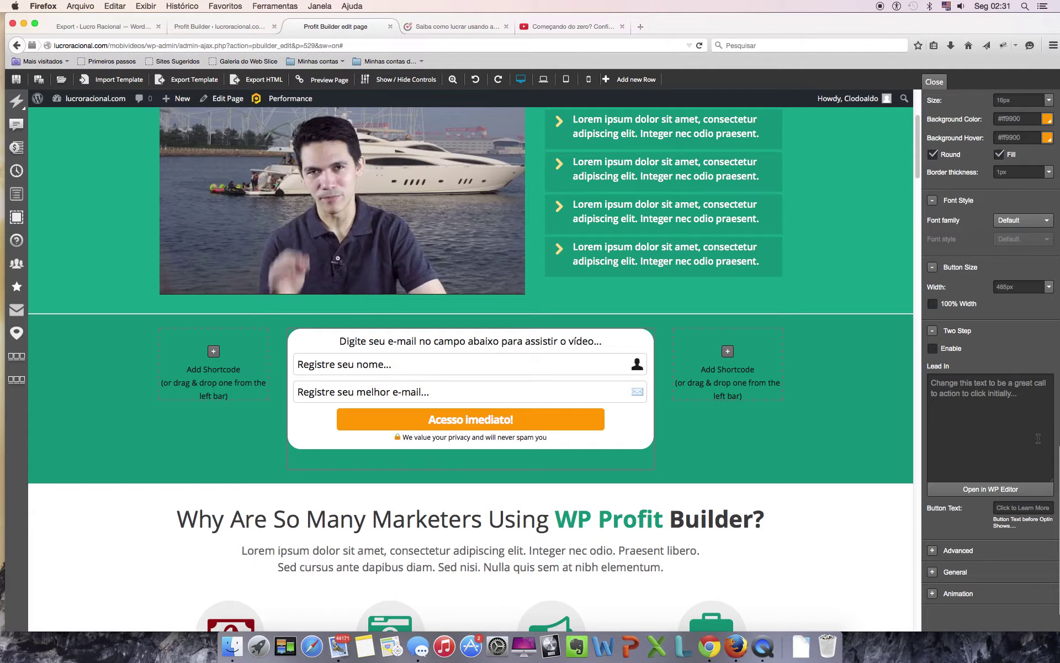
triple_click(1016, 382)
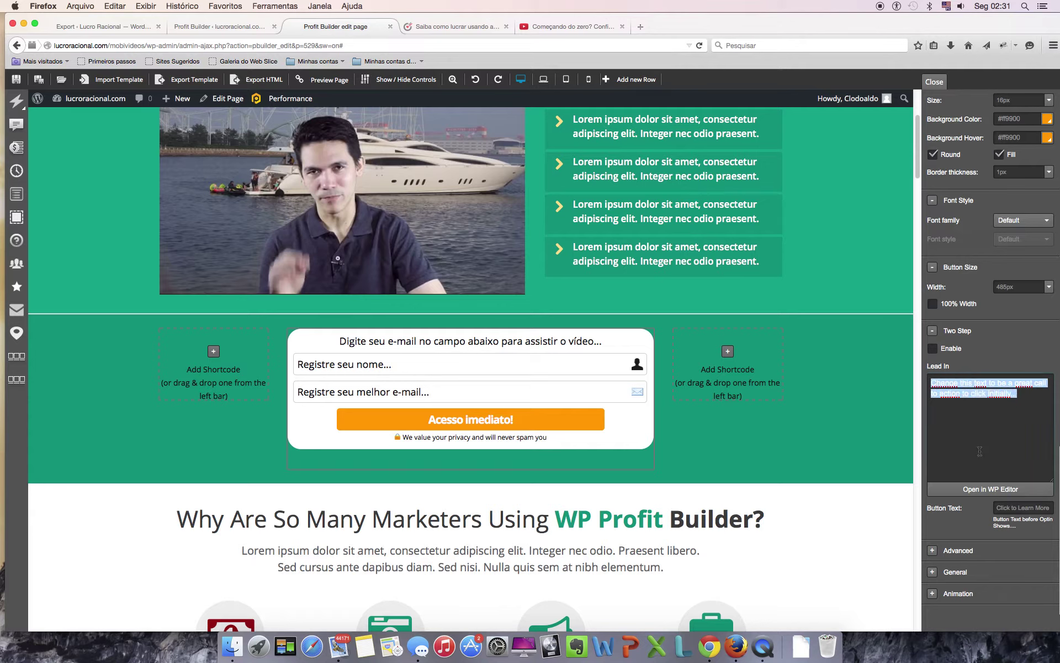
click(998, 418)
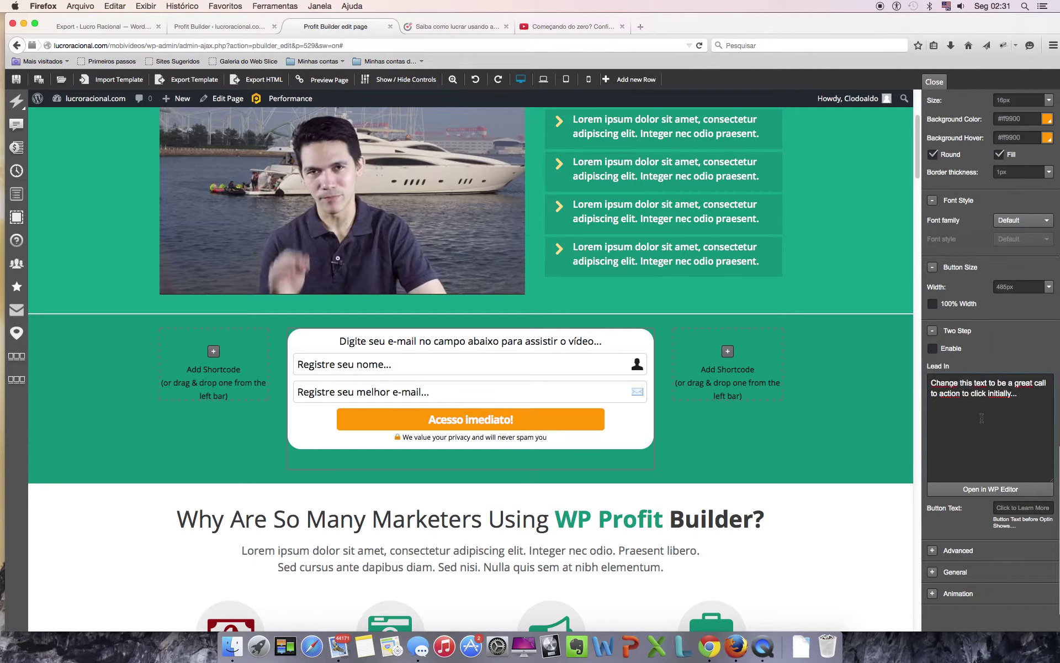
scroll(962, 428, down, 3)
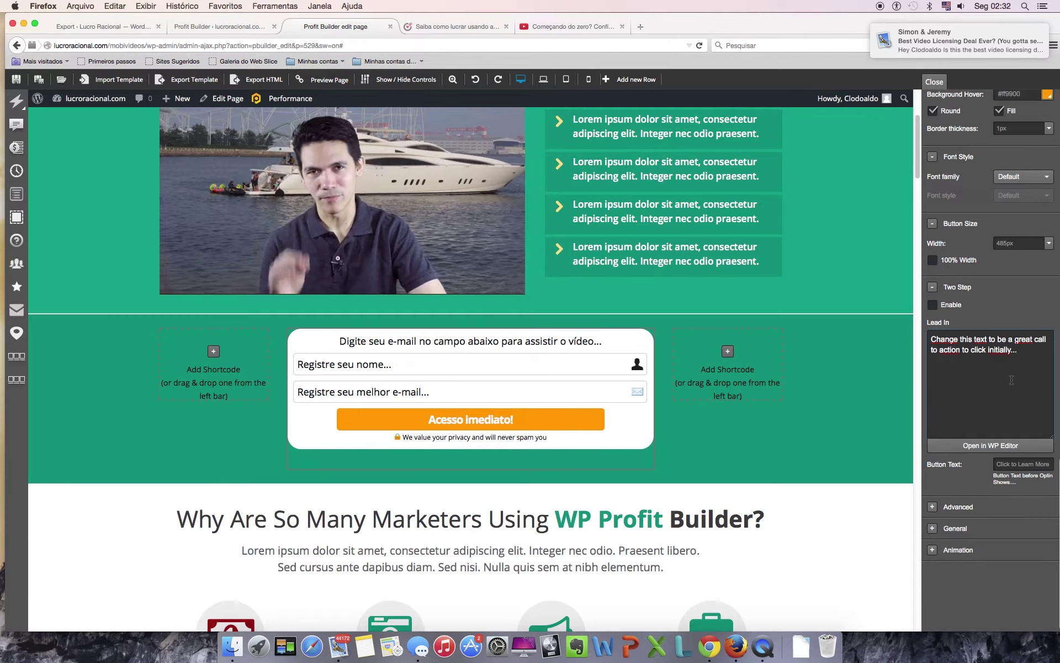
scroll(1011, 386, down, 1)
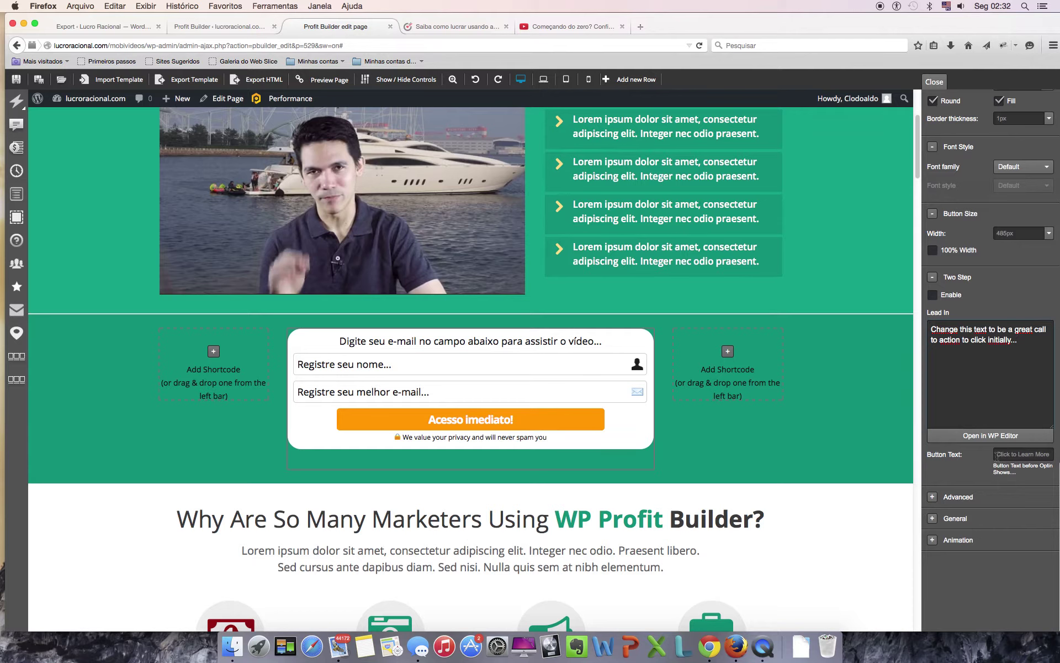
drag(996, 454, 1045, 457)
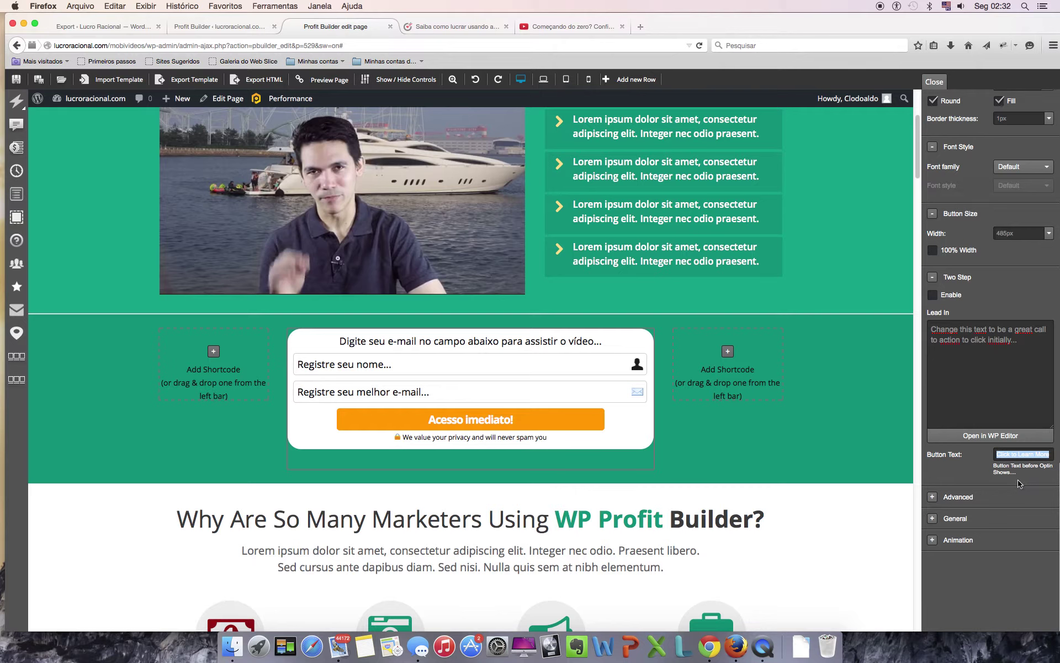
click(933, 295)
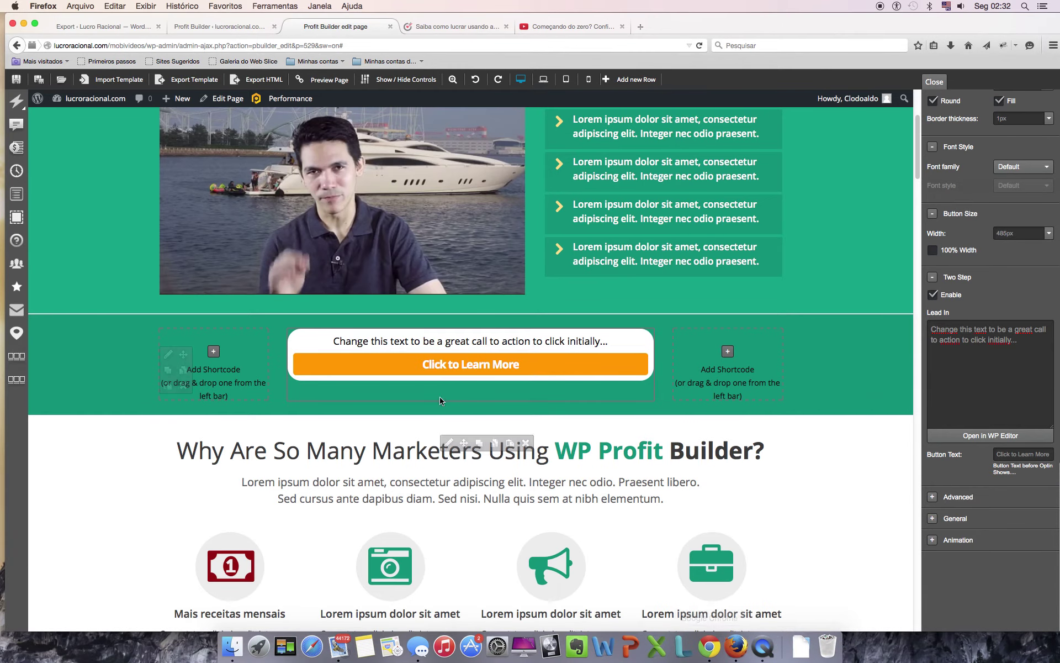
- Compare the form with Two Step off and on, and test the "Click to Learn More" button on the page
mouse_move(450, 365)
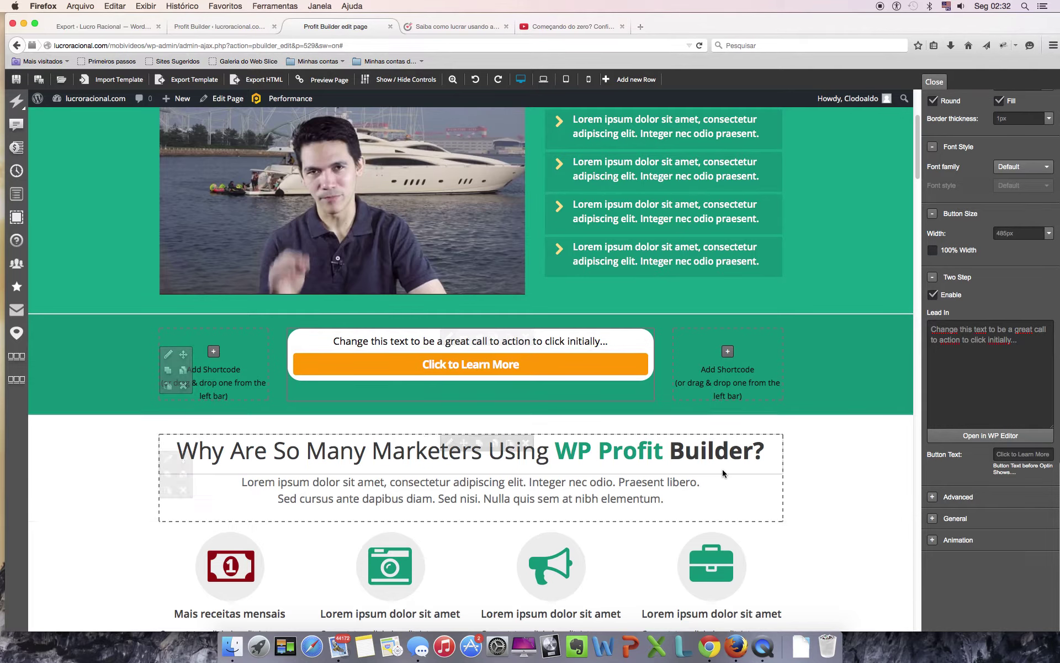
click(933, 295)
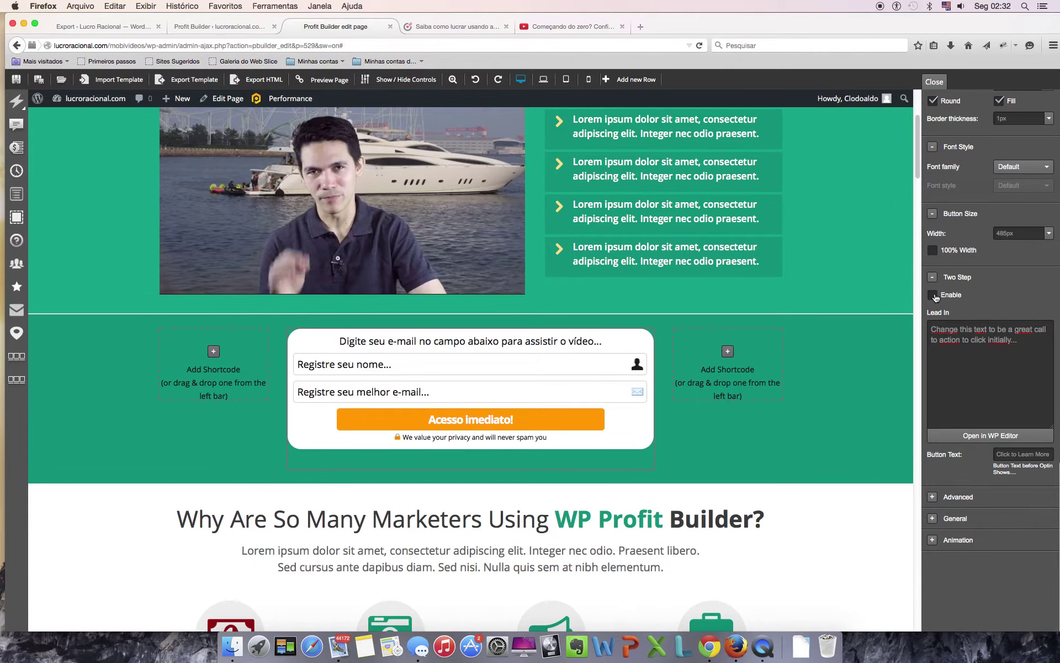
click(934, 296)
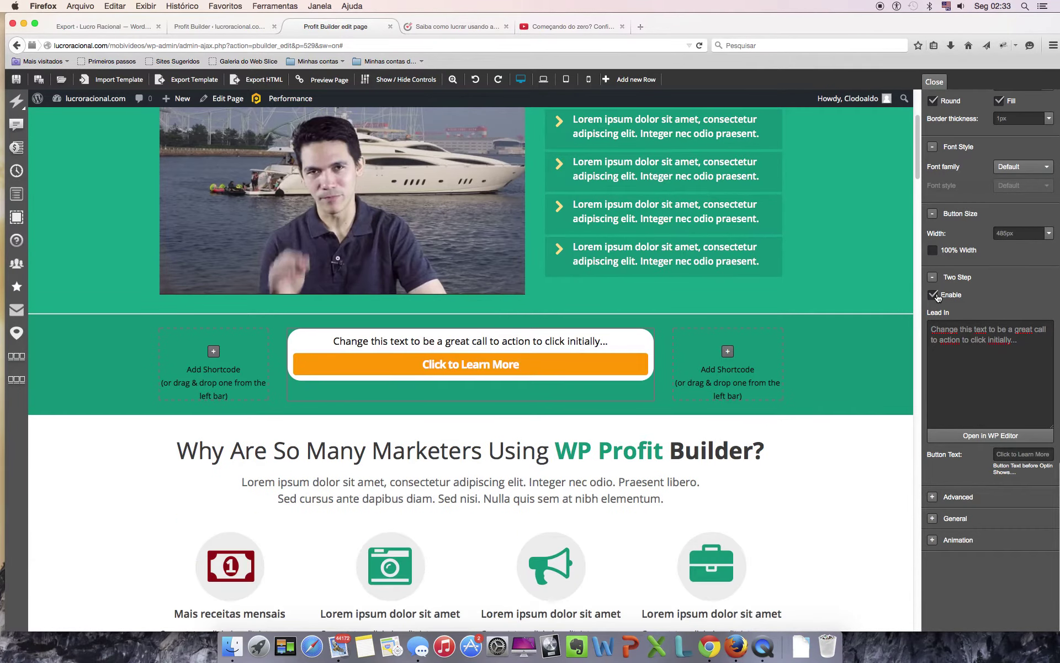
click(505, 364)
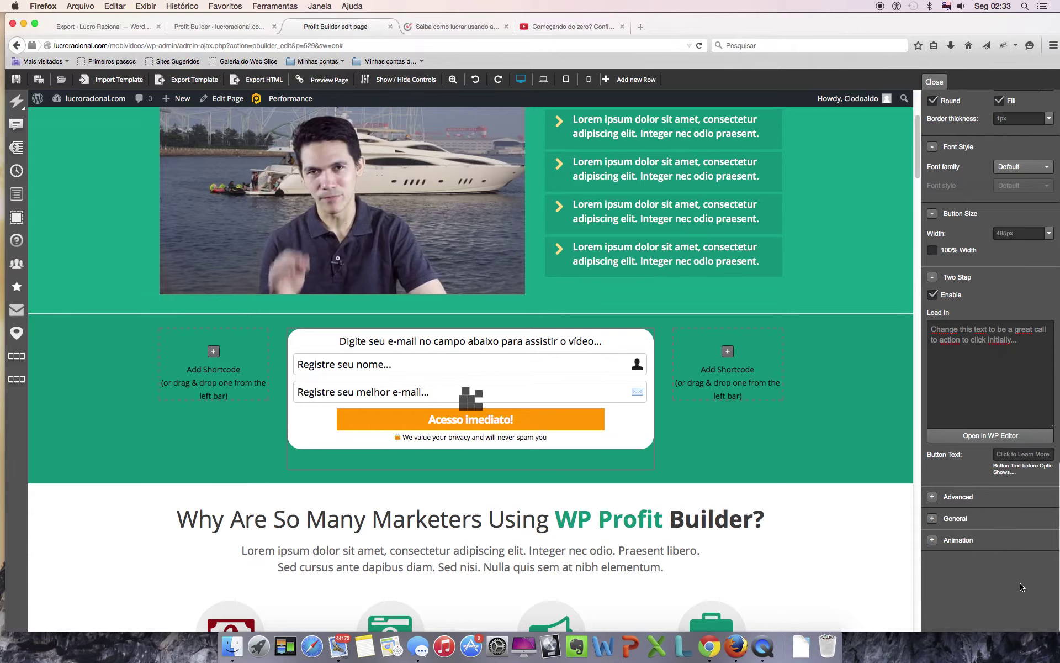
- Examine the form's Advanced, General and Animation settings and the Awesome icon set available for the text button
click(933, 498)
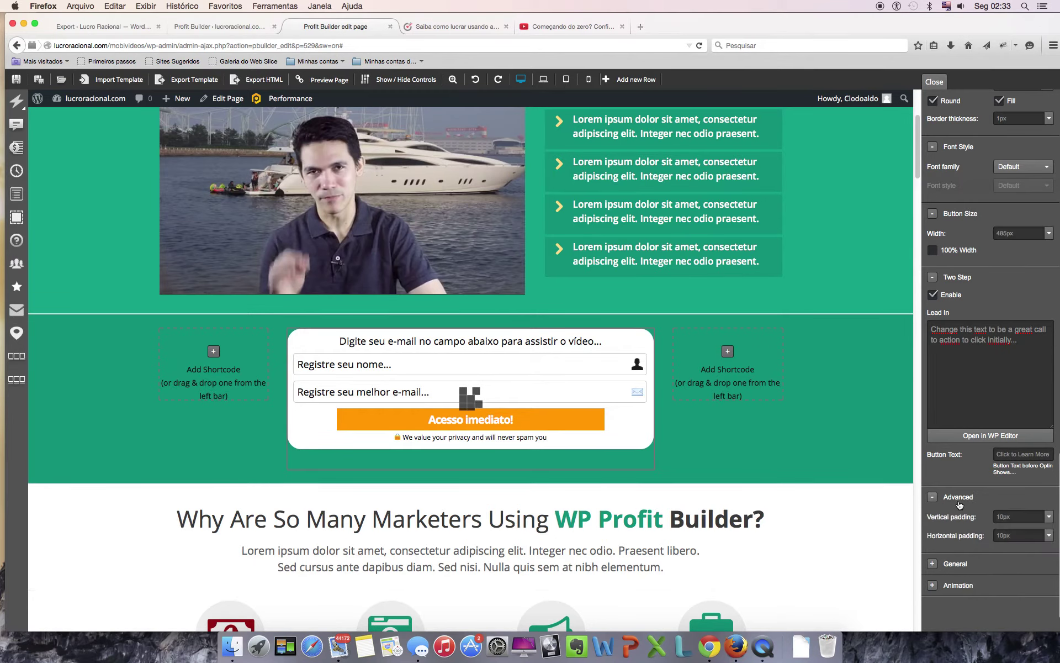
click(933, 519)
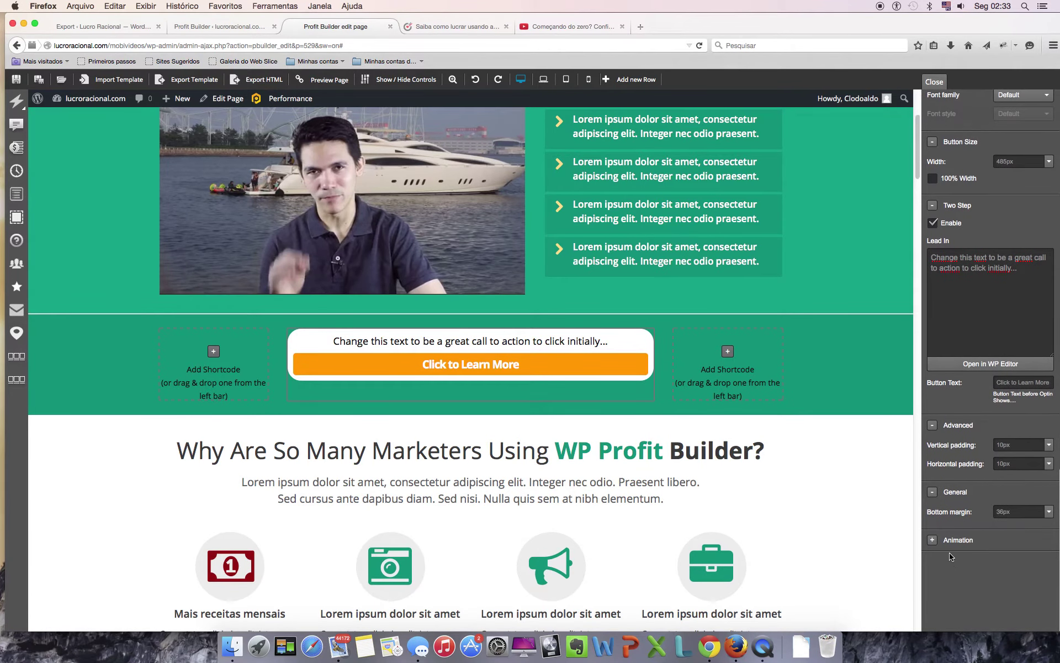
click(932, 539)
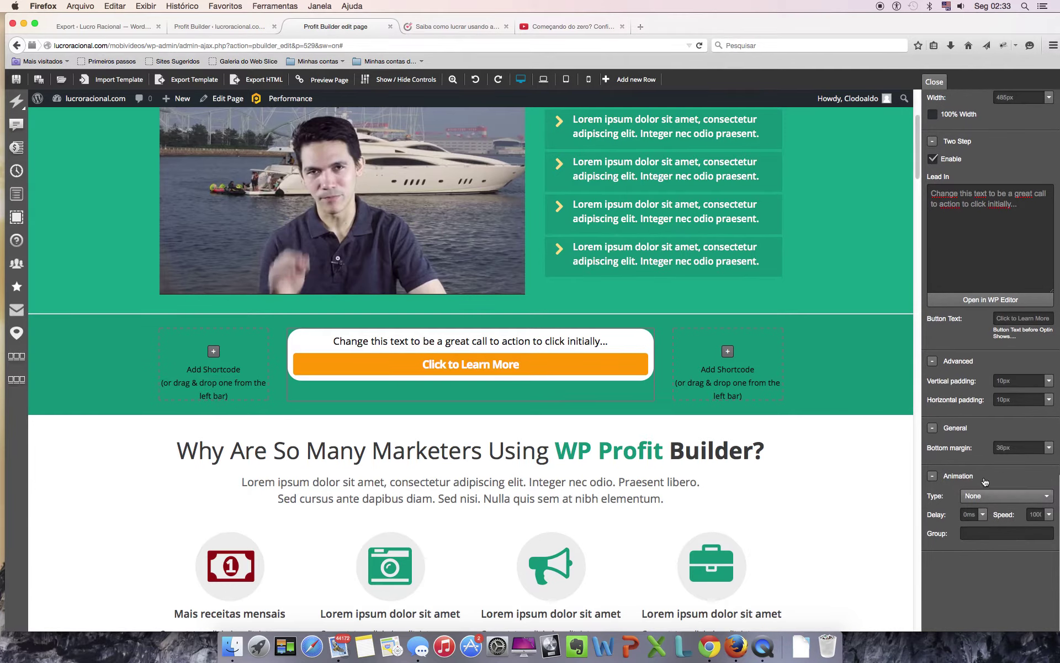
scroll(984, 477, up, 10)
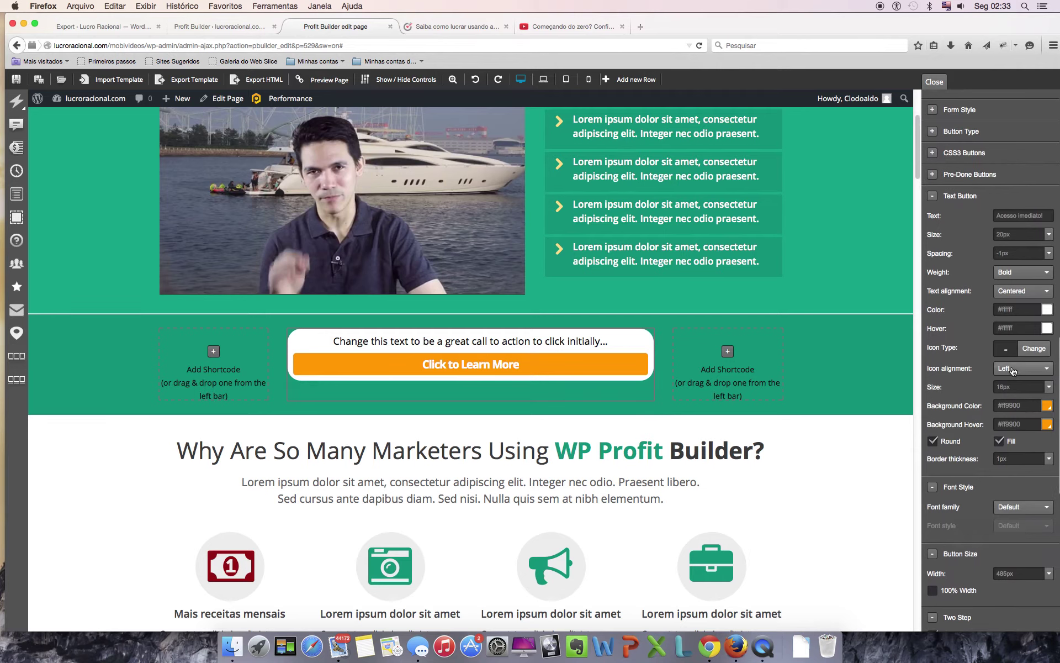
click(1033, 351)
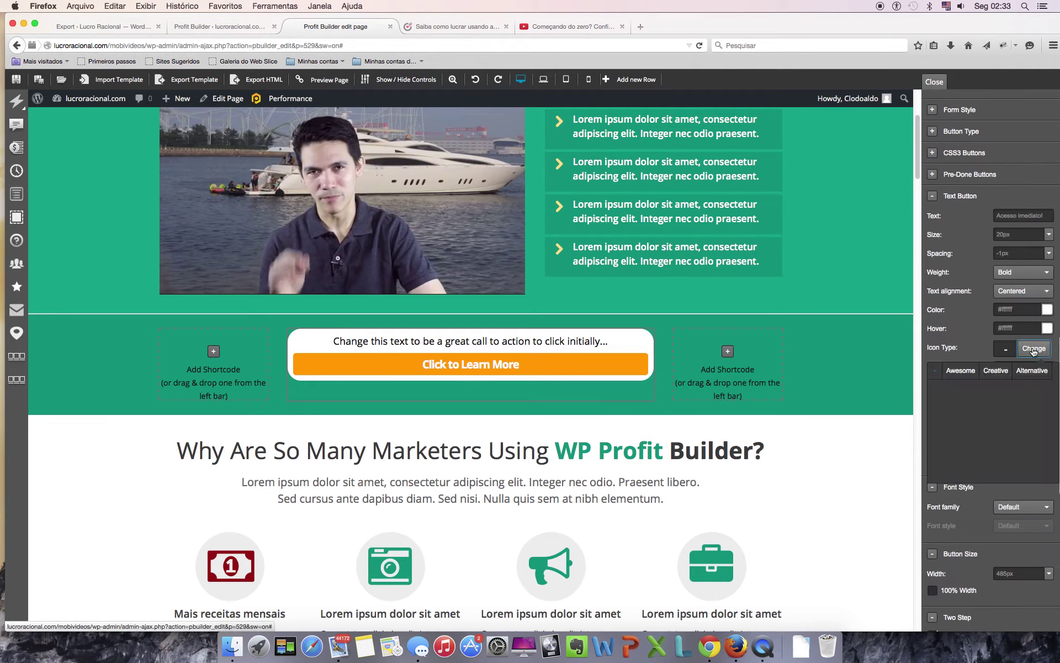
click(961, 370)
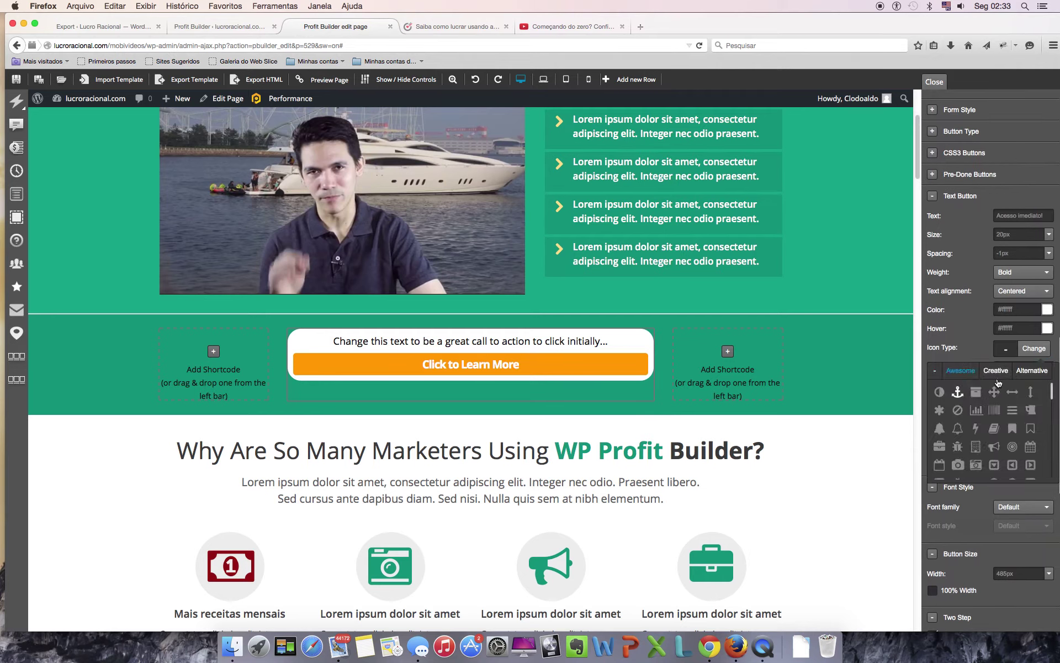
click(981, 326)
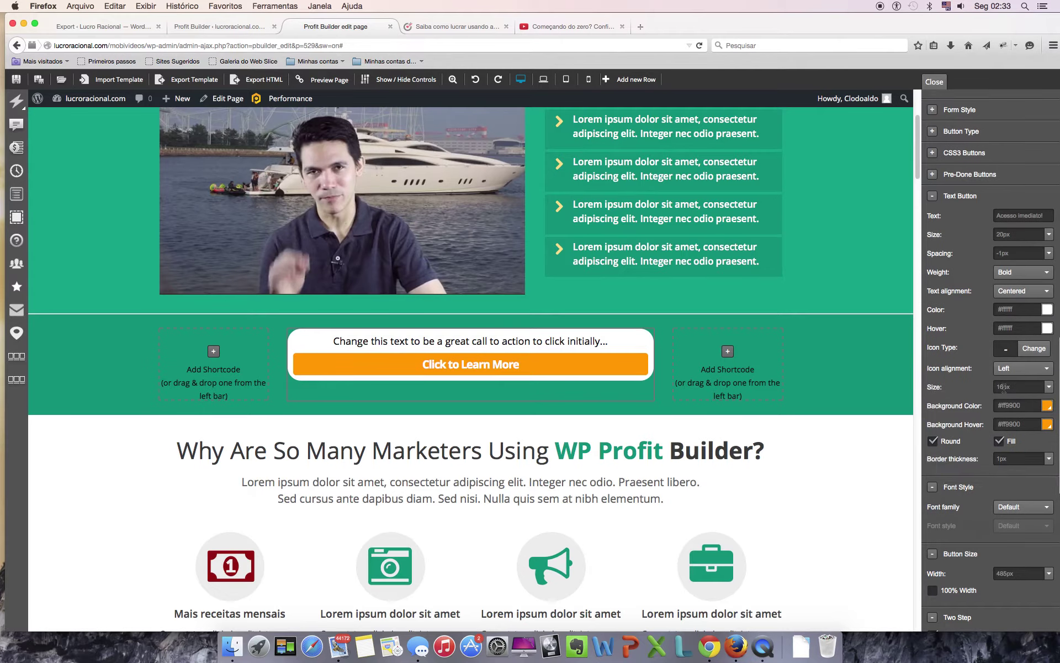
- Set the text button's font size to 37px
scroll(1004, 387, up, 5)
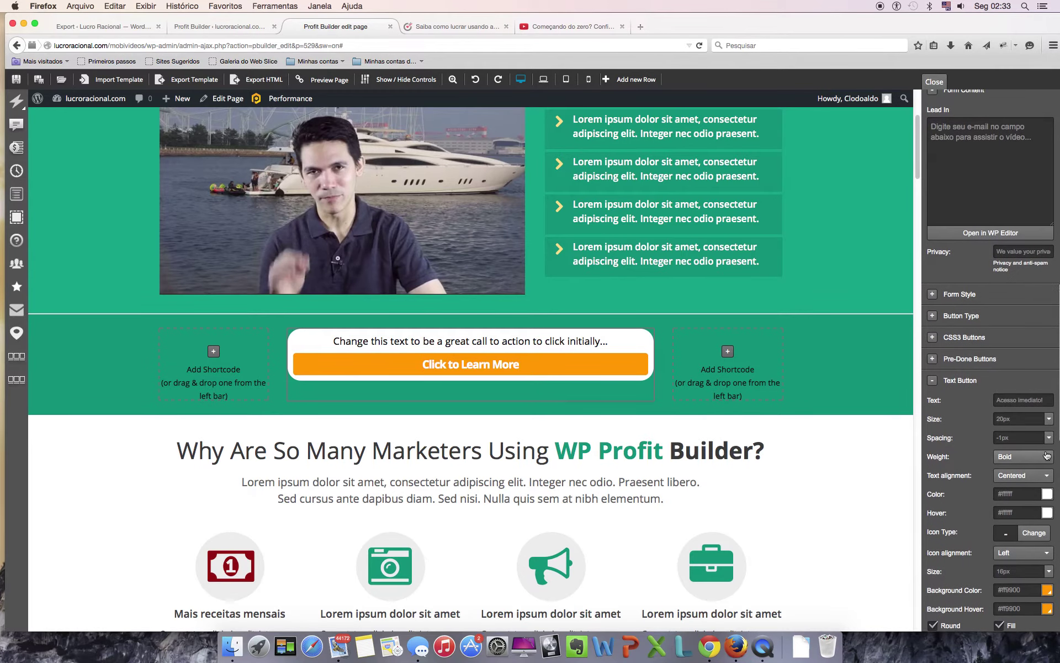
click(1048, 419)
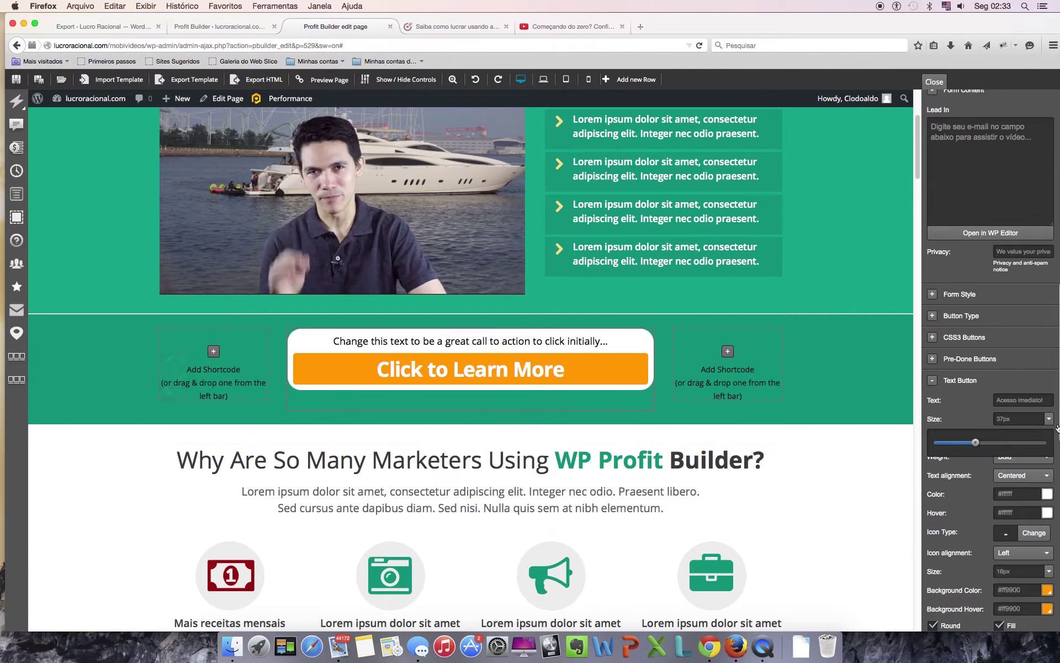
- Set the opt-in form's text button font size to 49px
click(983, 446)
click(988, 447)
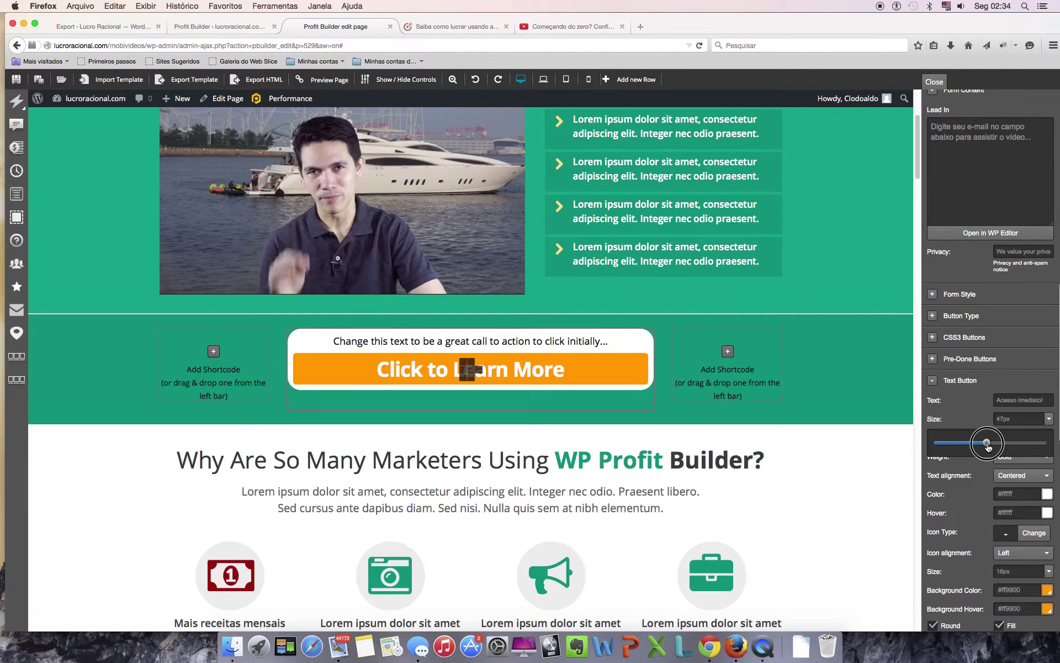
drag(988, 447, 989, 446)
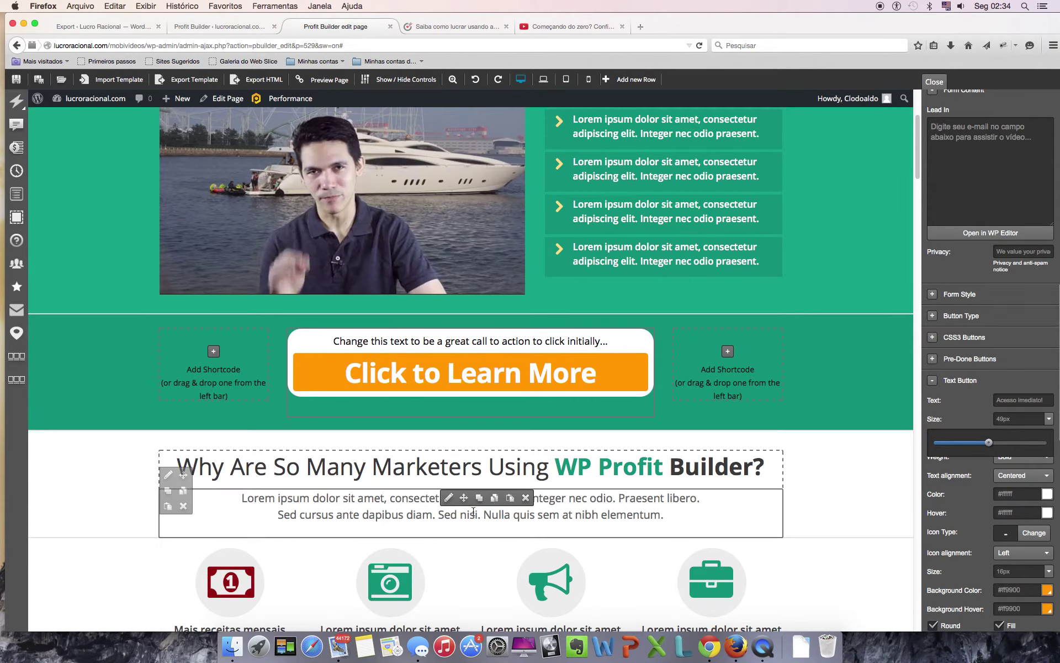
- Look through the page sections from the opt-in form down to the "WP Profit Builder Helps You With List Building Too!" section
scroll(472, 513, down, 3)
scroll(473, 513, down, 15)
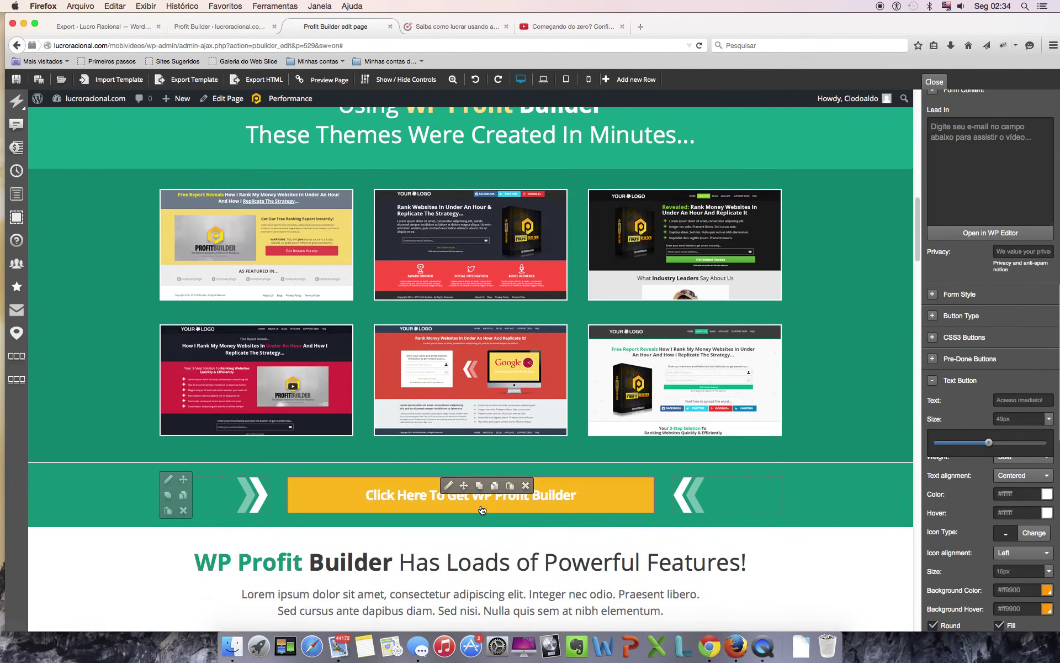
scroll(481, 508, down, 12)
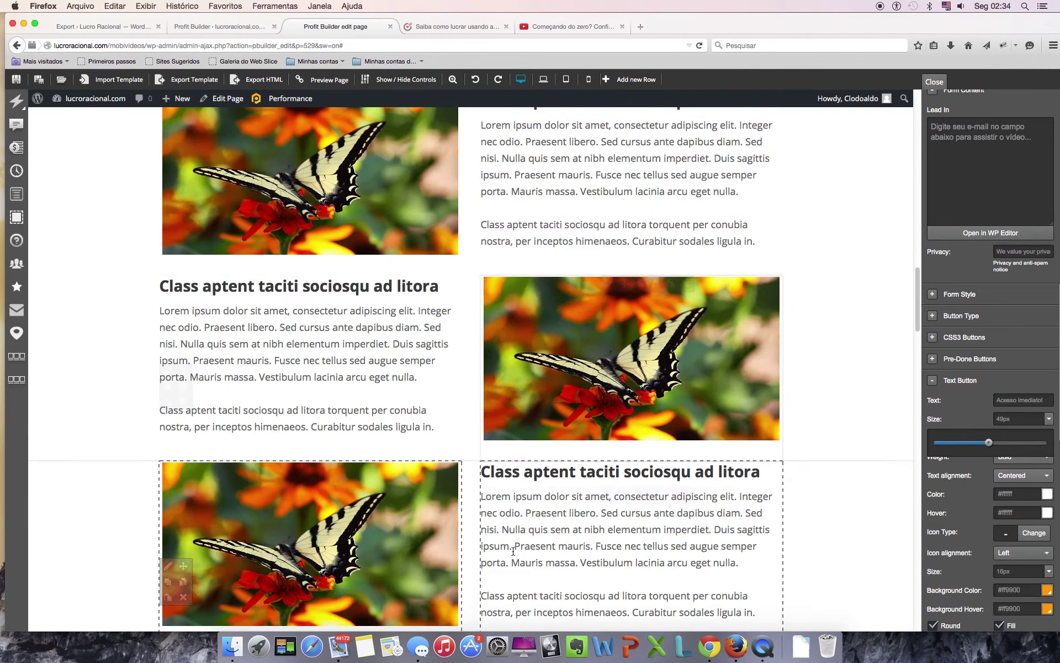
scroll(513, 555, down, 7)
scroll(497, 497, up, 5)
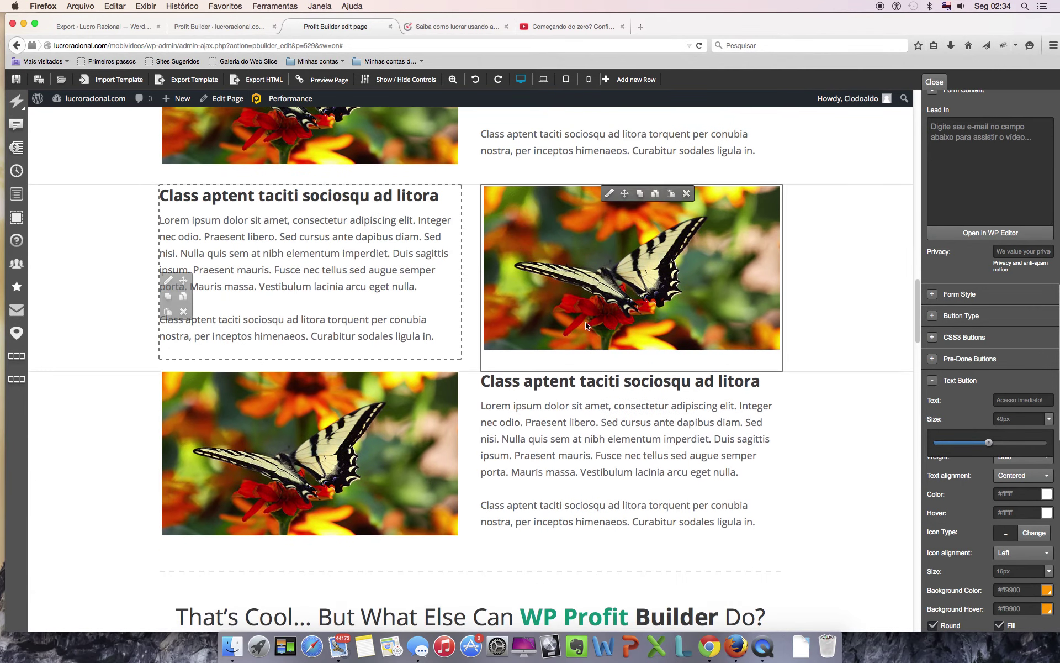
scroll(491, 439, down, 20)
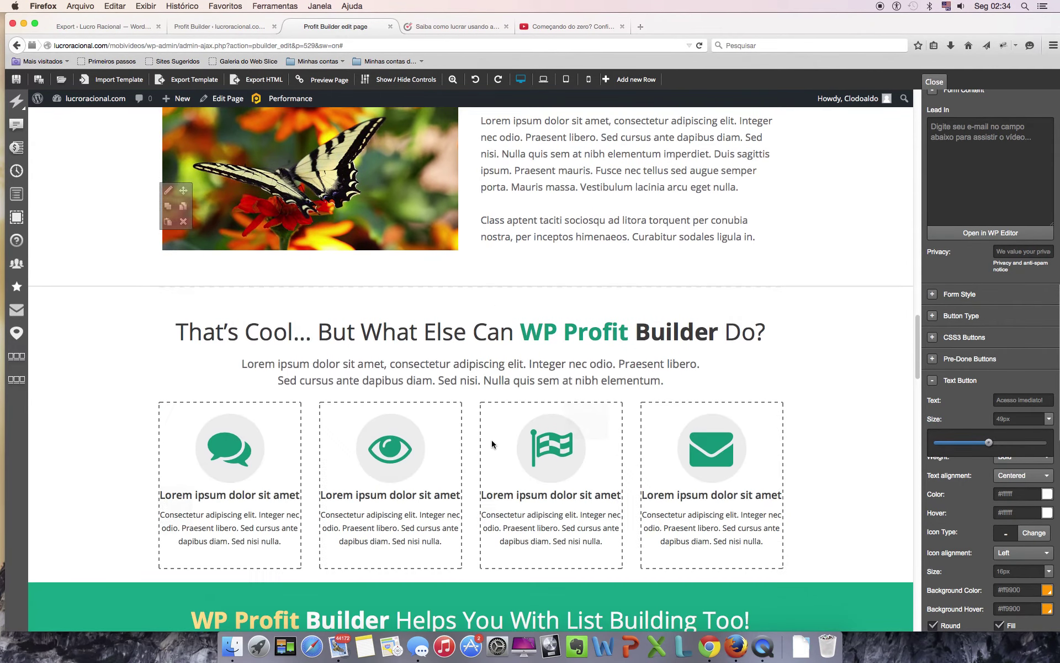
scroll(491, 444, down, 10)
scroll(492, 439, up, 5)
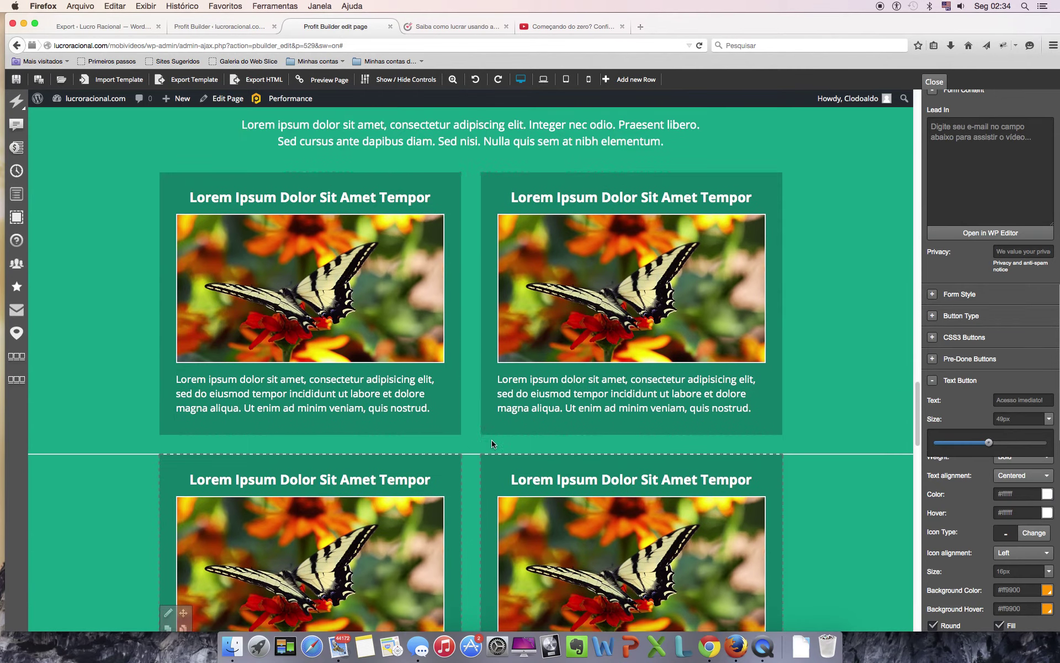
- Open the first list-building card's image settings and move the second card's butterfly image directly beneath the section heading
mouse_move(326, 304)
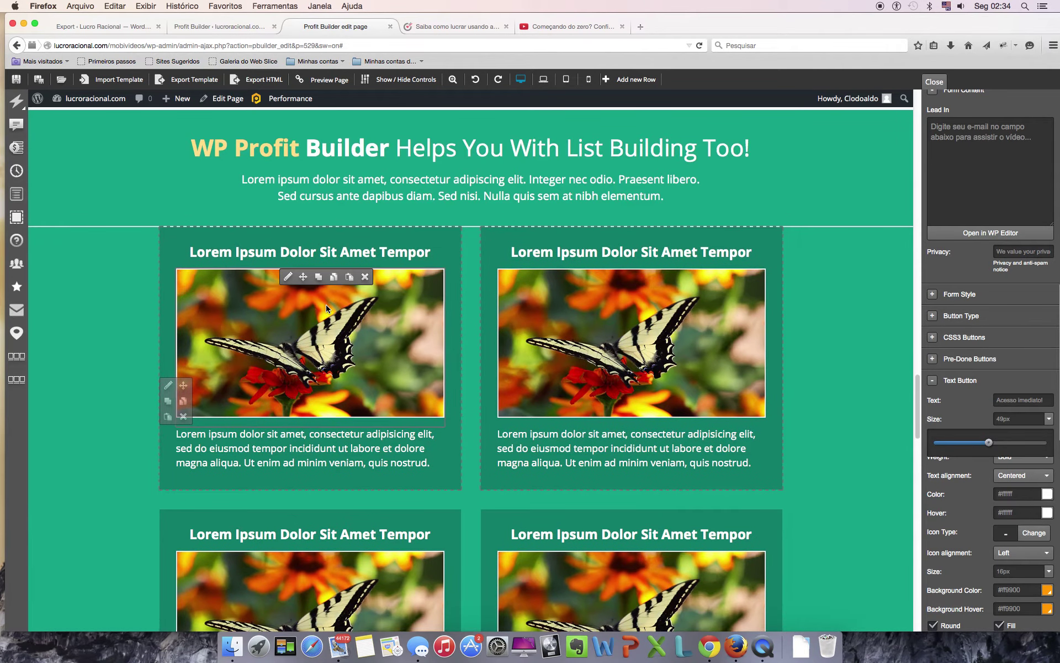
click(288, 277)
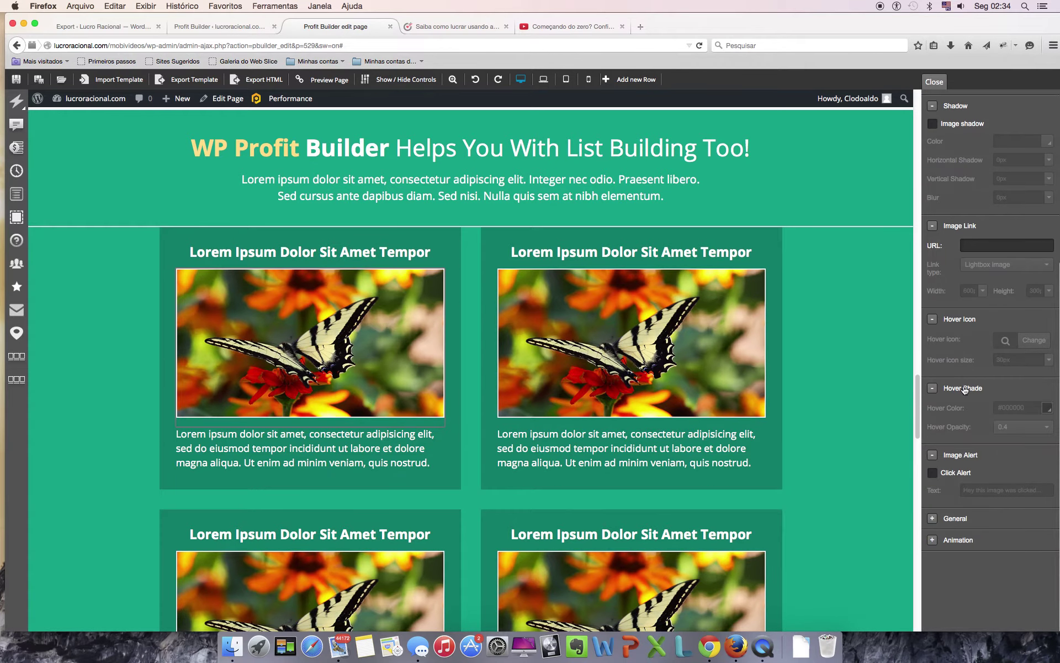
scroll(964, 390, up, 5)
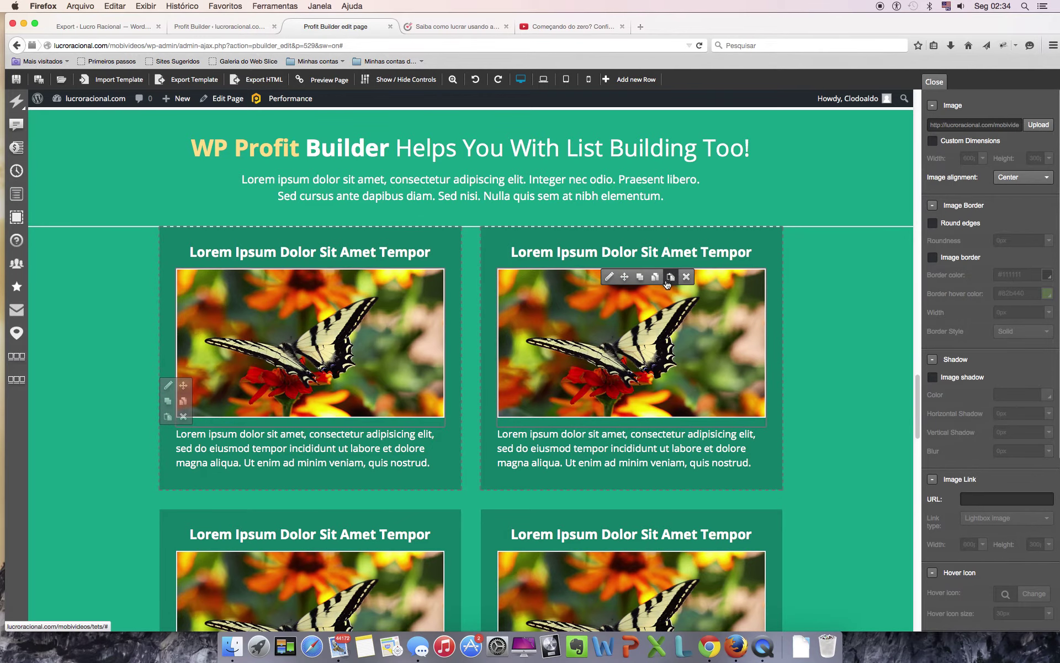
drag(624, 276, 591, 180)
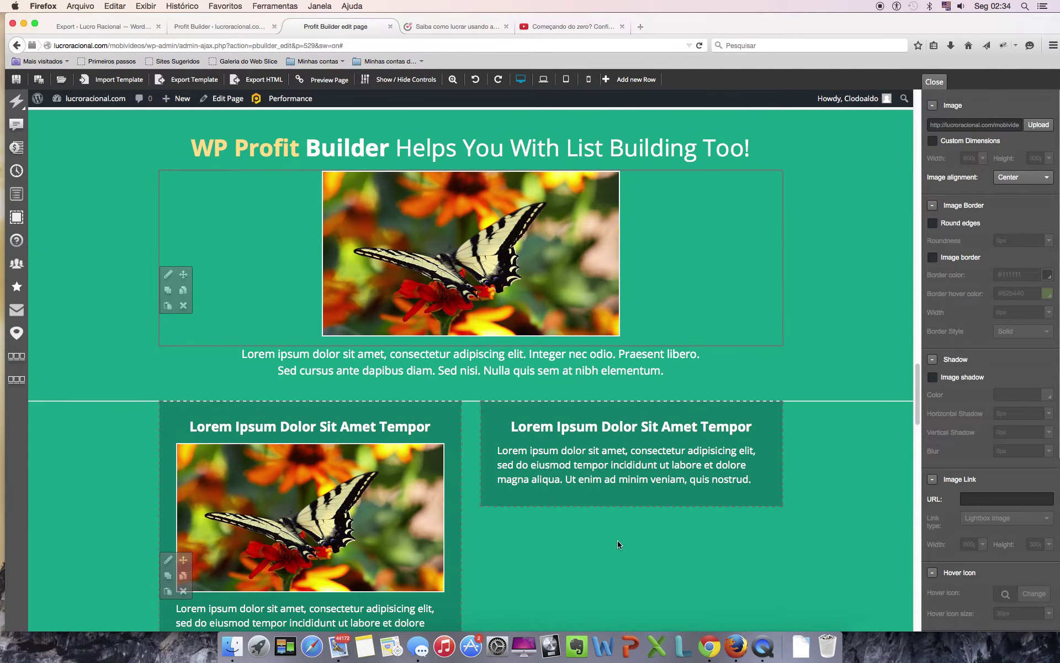
- Move the text block from the "You Can Create ANY Webpage" section into the second list-building card, below its existing text
scroll(601, 520, down, 8)
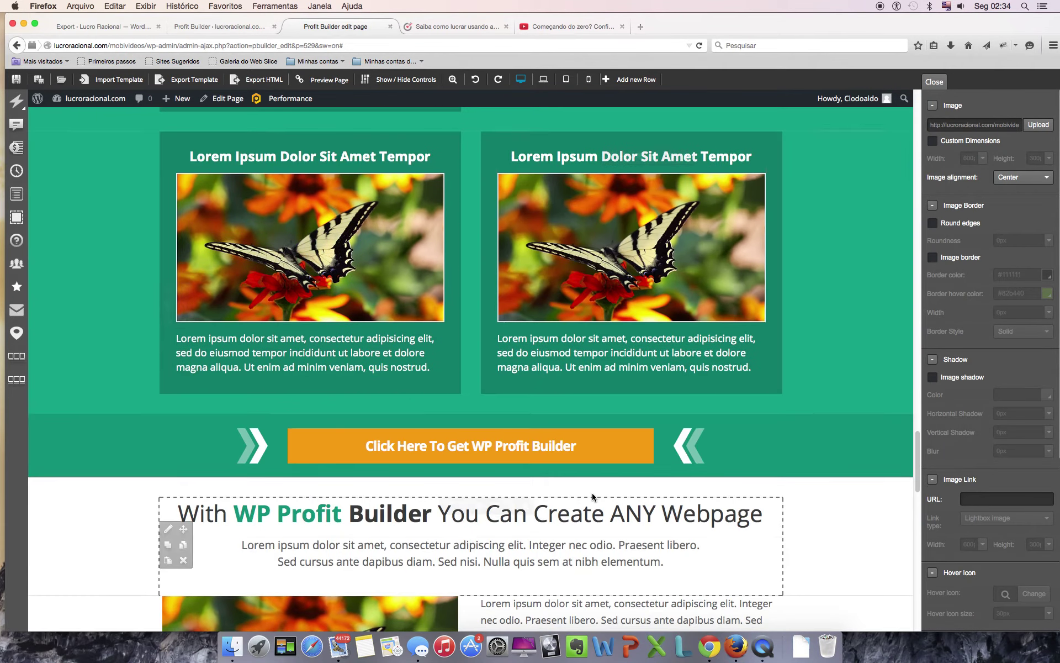
scroll(592, 497, down, 5)
scroll(585, 508, down, 3)
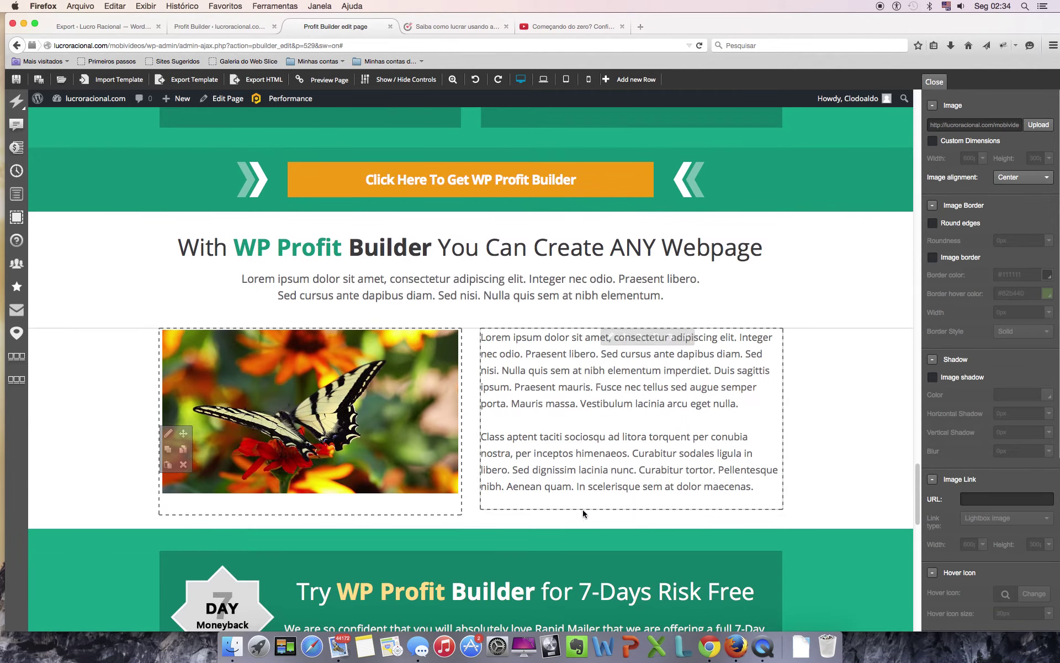
drag(624, 337, 560, 173)
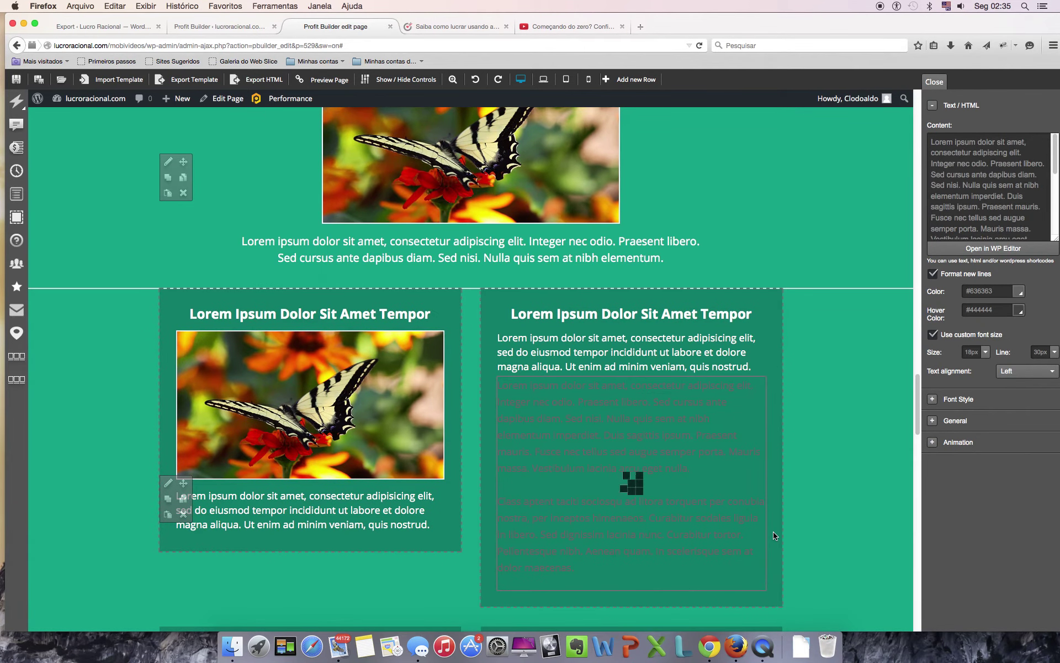
scroll(729, 525, up, 10)
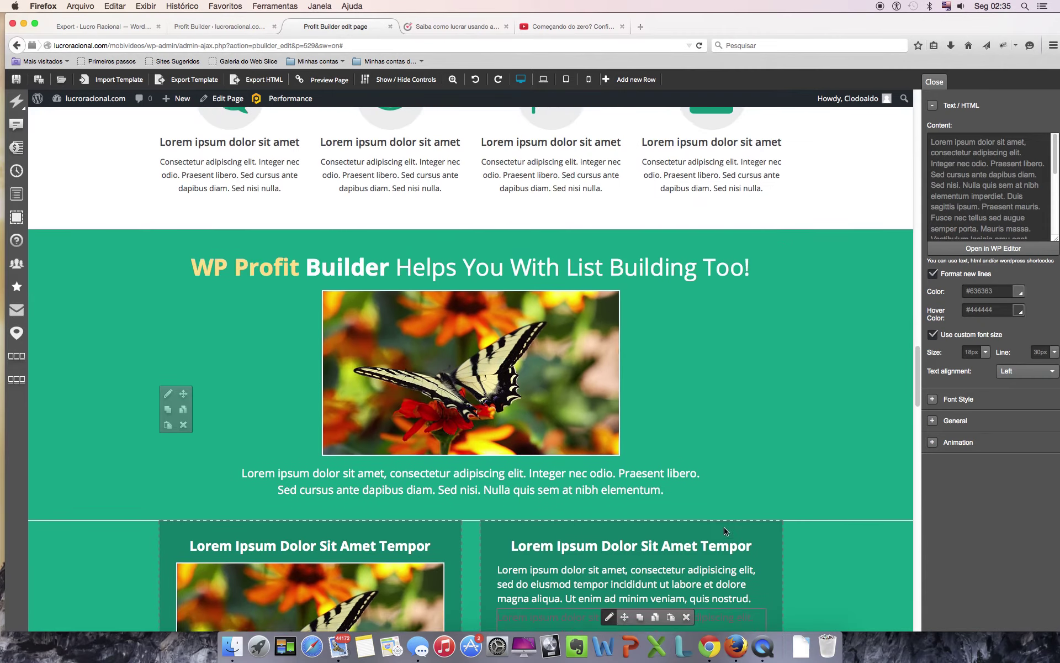
- Open the footer navigation menu's settings, check the selectable WordPress menus, and set its type to Squared horizontal menu
scroll(719, 532, down, 12)
scroll(719, 531, down, 20)
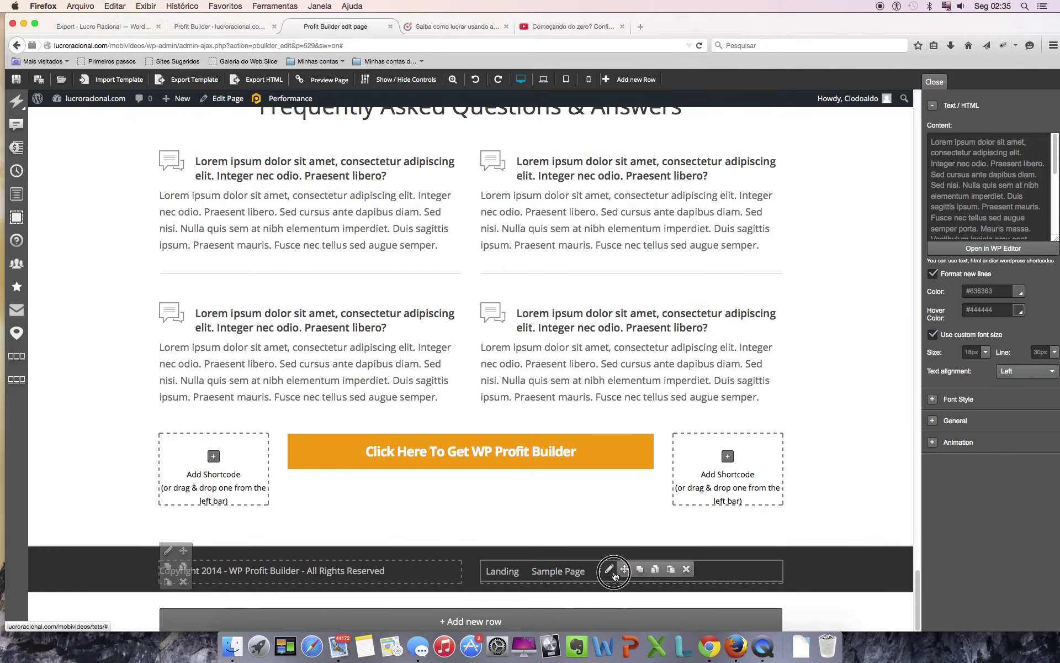
click(609, 568)
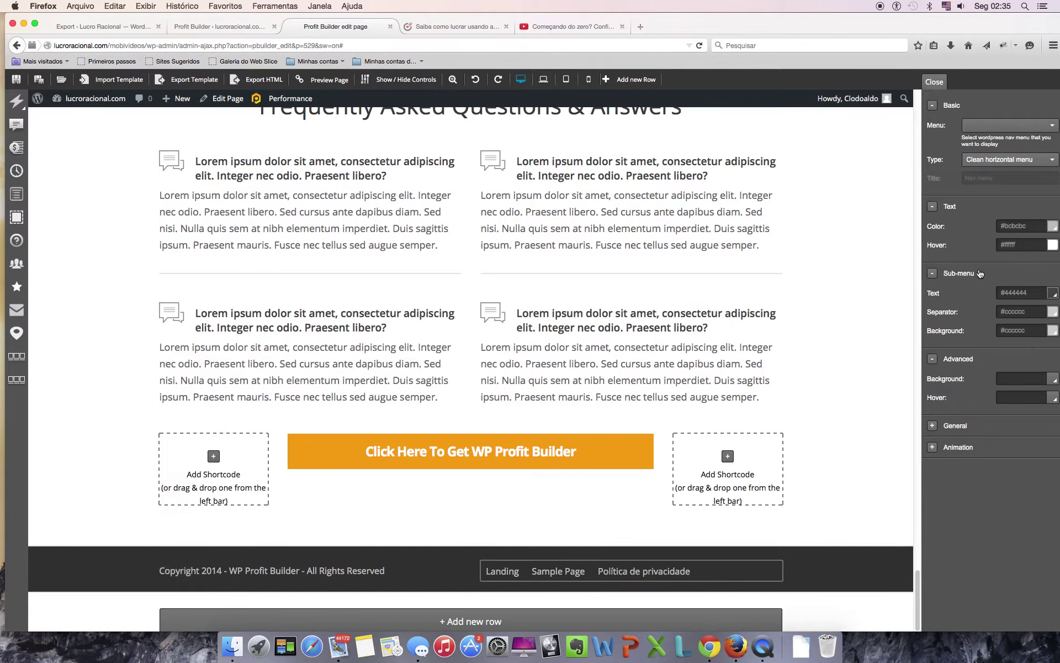
click(1053, 130)
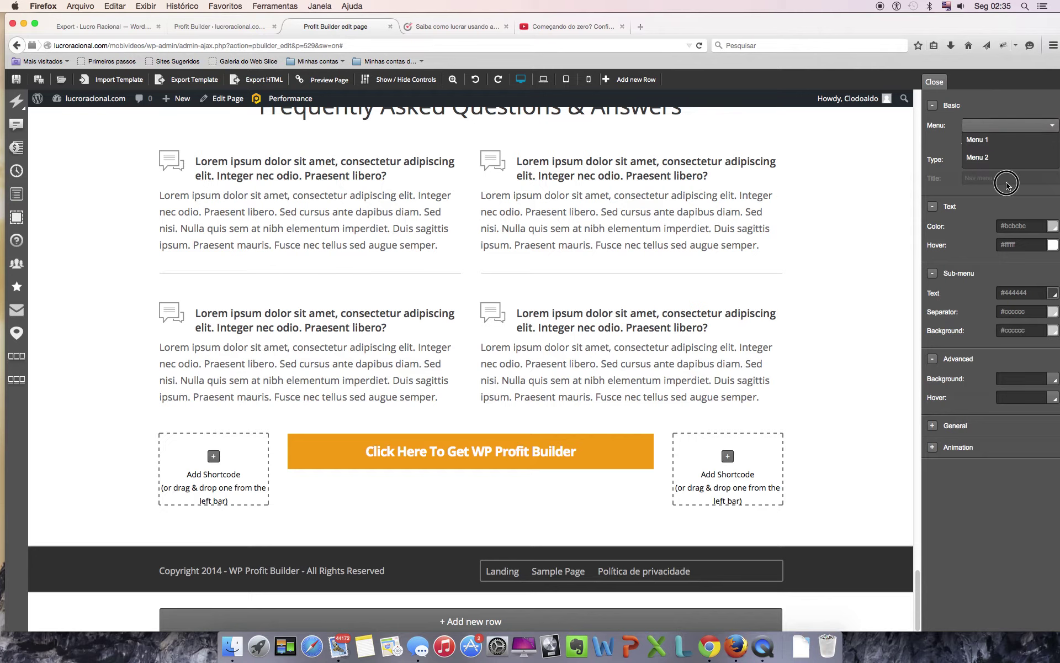
click(990, 215)
click(1045, 162)
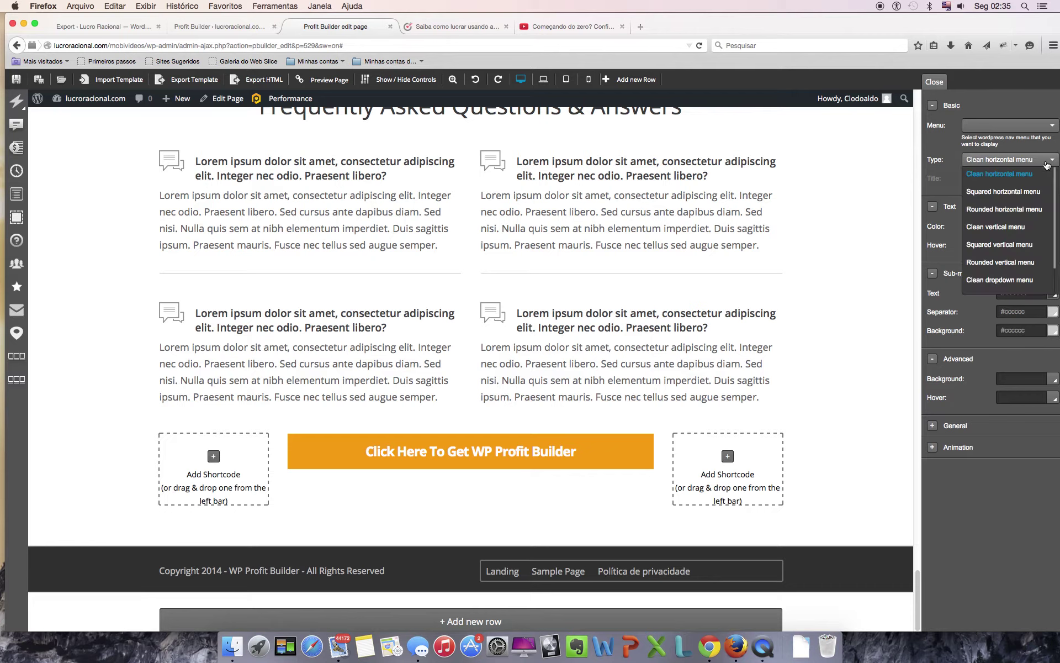
click(1010, 191)
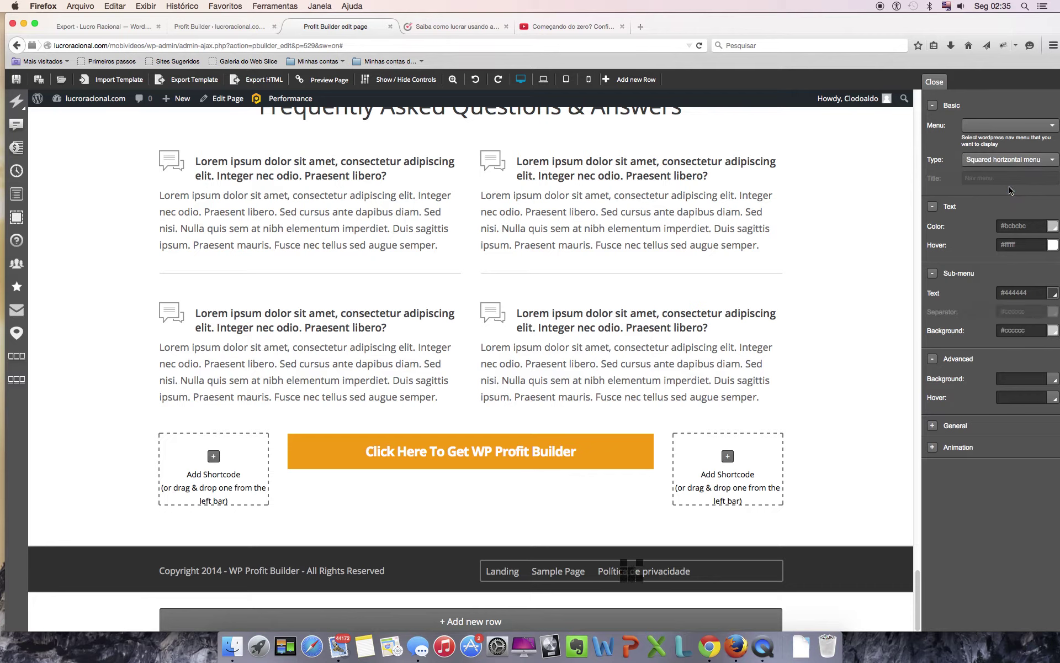
click(1045, 159)
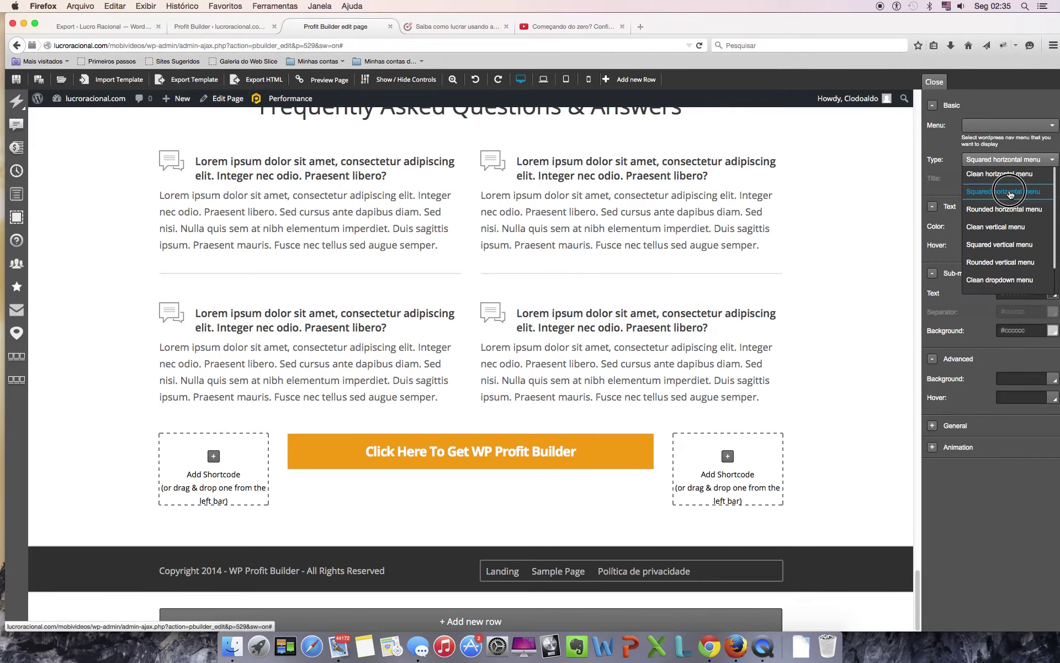
click(1011, 191)
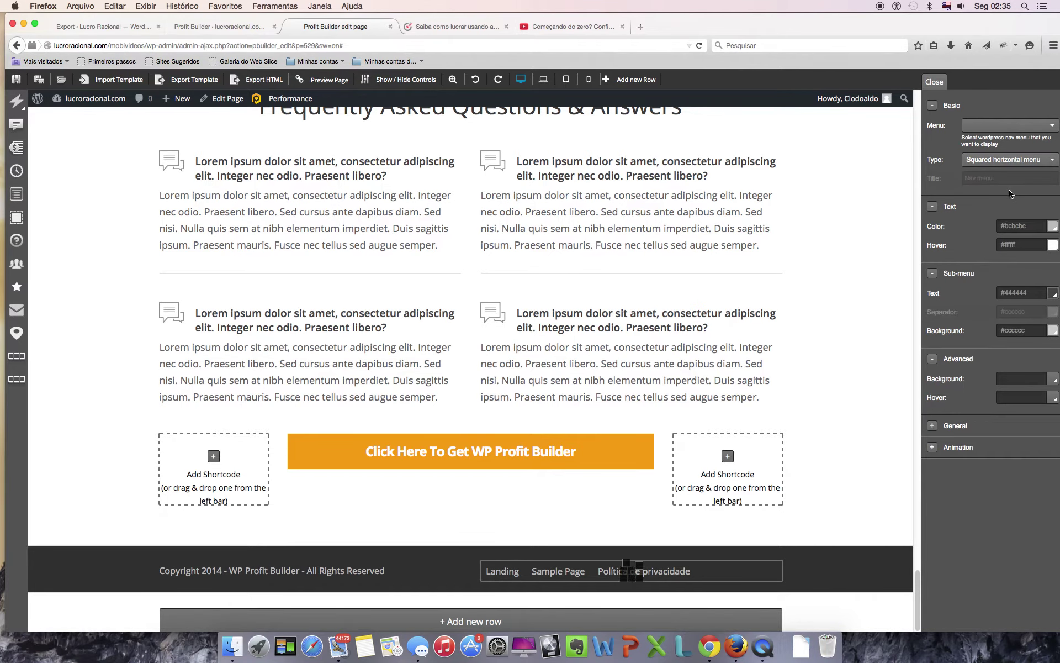
- Try the Squared vertical menu type on the footer navigation and switch it back to Squared horizontal menu
click(1036, 162)
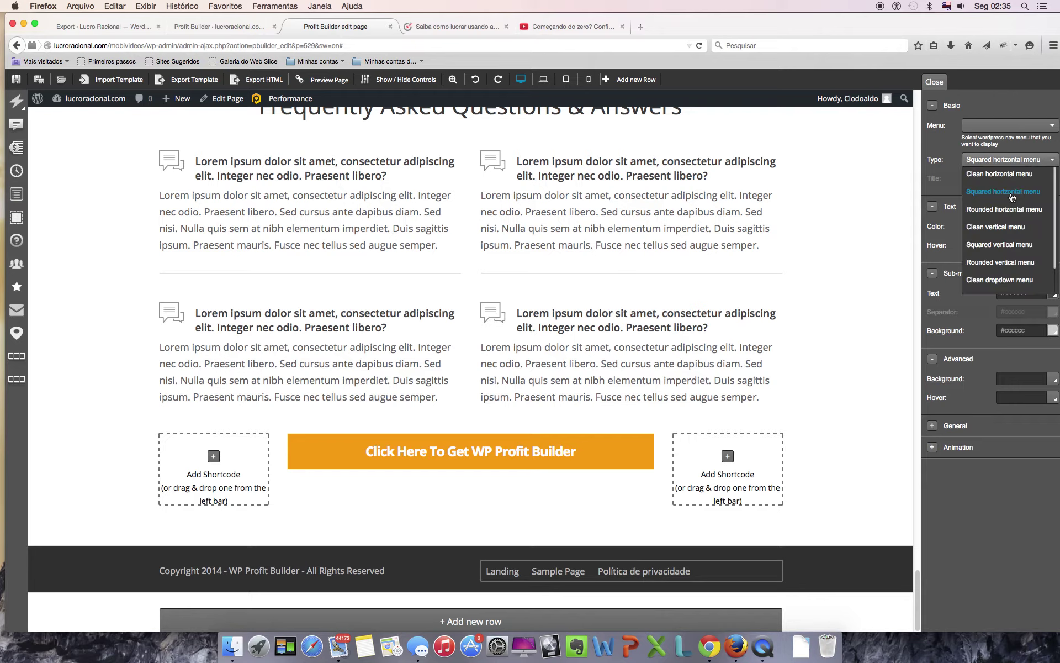
click(1005, 242)
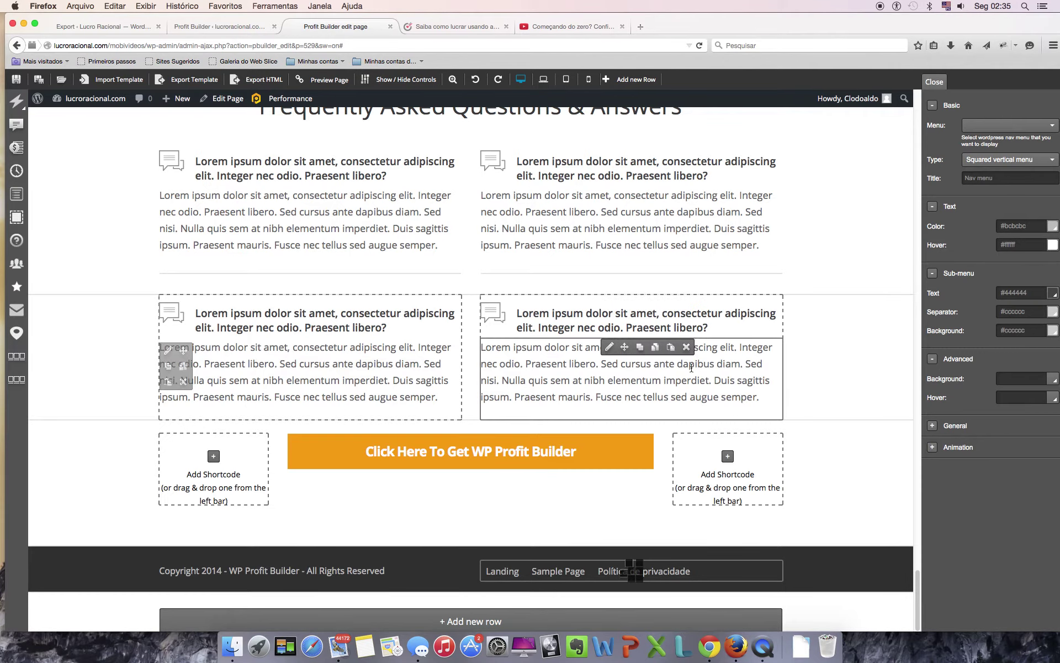
scroll(691, 368, up, 4)
scroll(691, 368, down, 4)
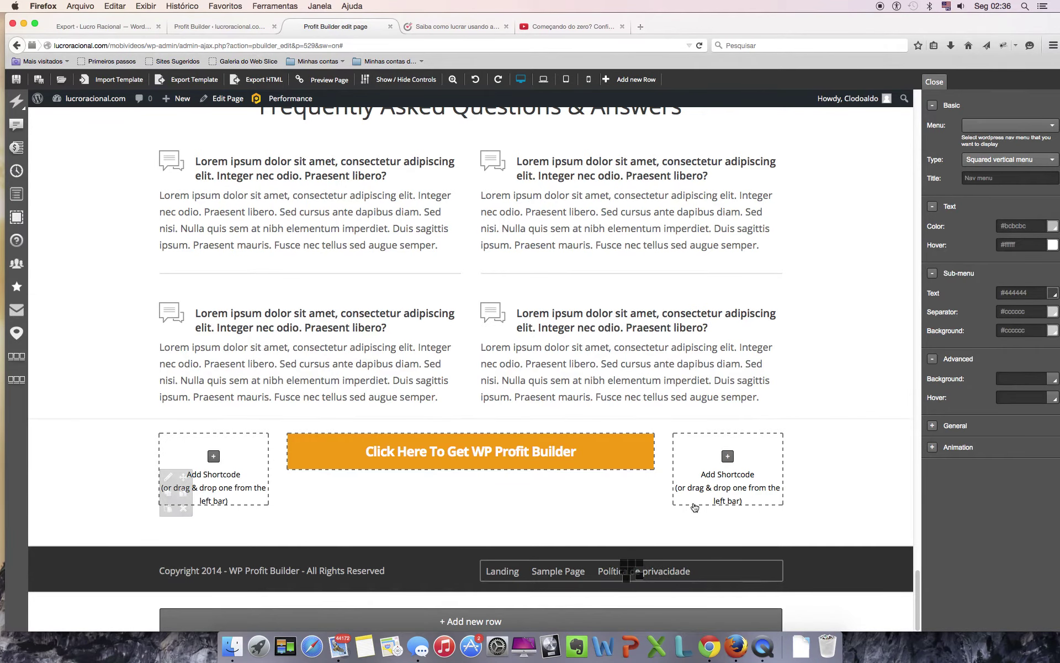
scroll(729, 429, up, 5)
scroll(730, 430, up, 10)
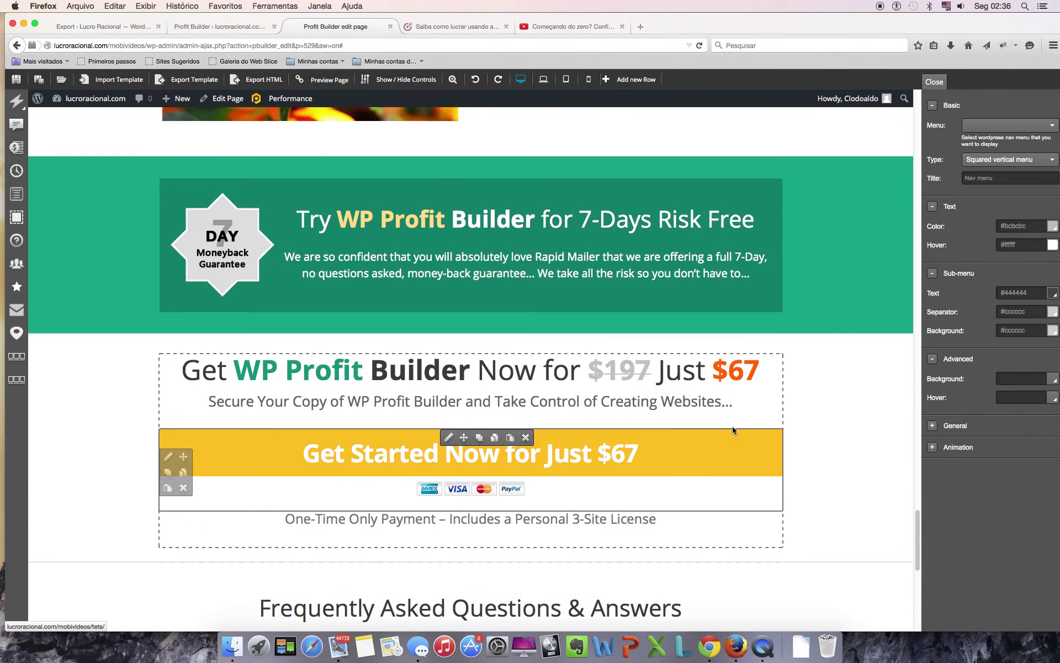
scroll(739, 438, up, 3)
scroll(740, 436, down, 15)
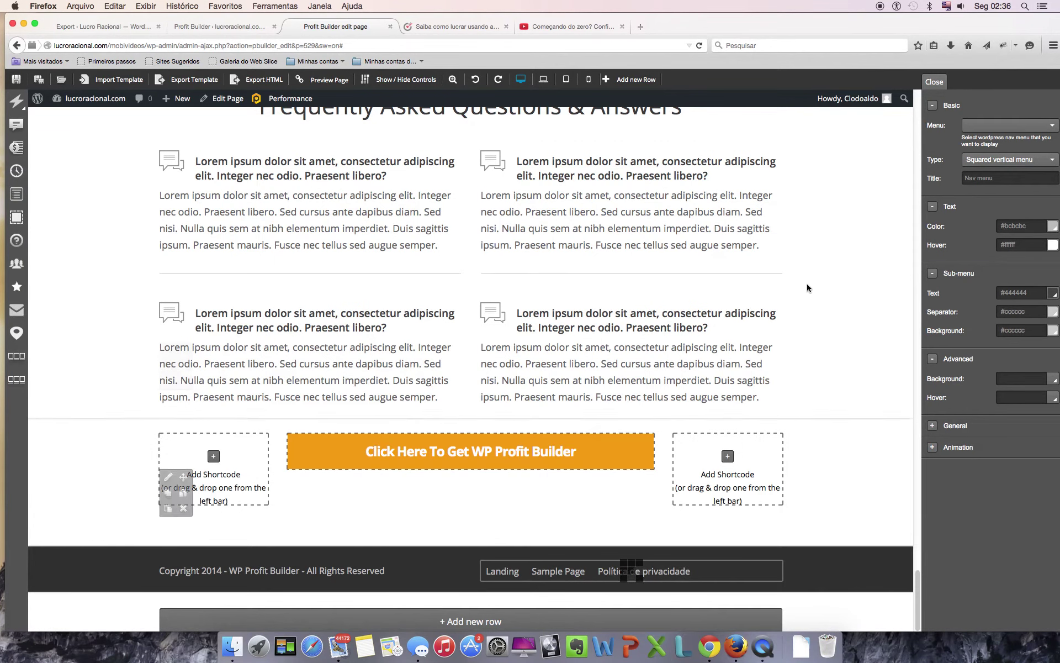
click(1042, 164)
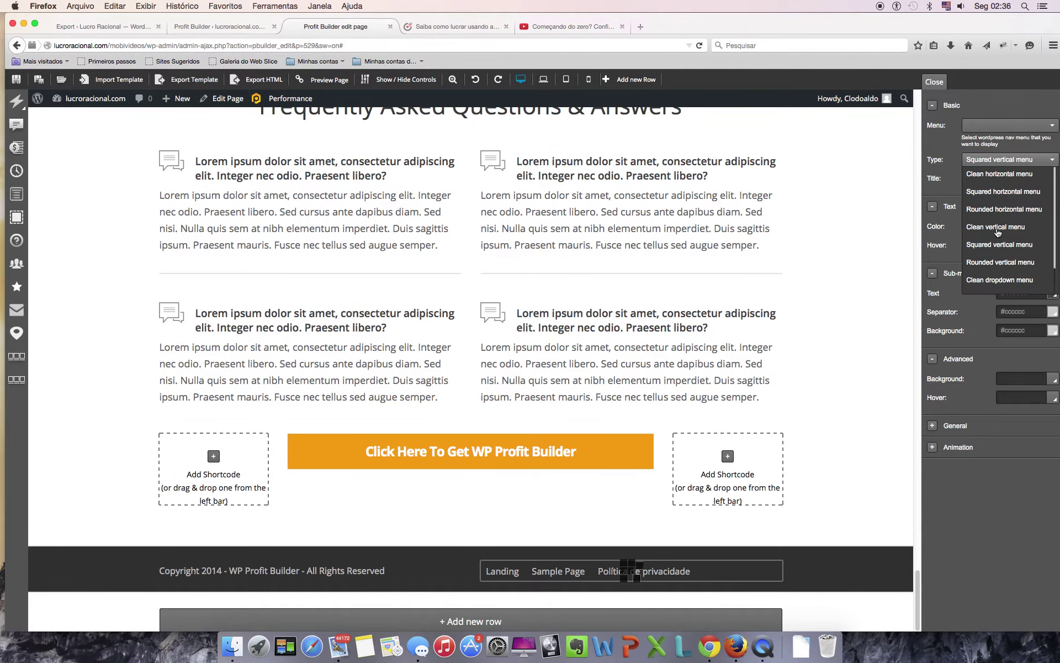
click(1003, 191)
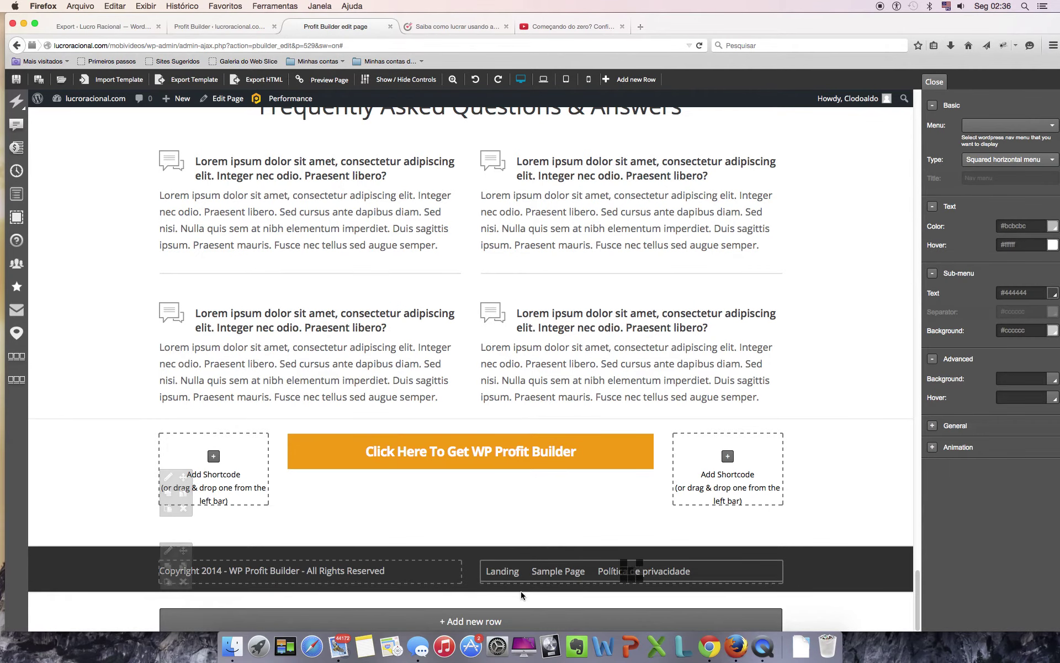
- Add a two-column row with a narrow first column and a wide second column, and move it directly above the footer
click(474, 620)
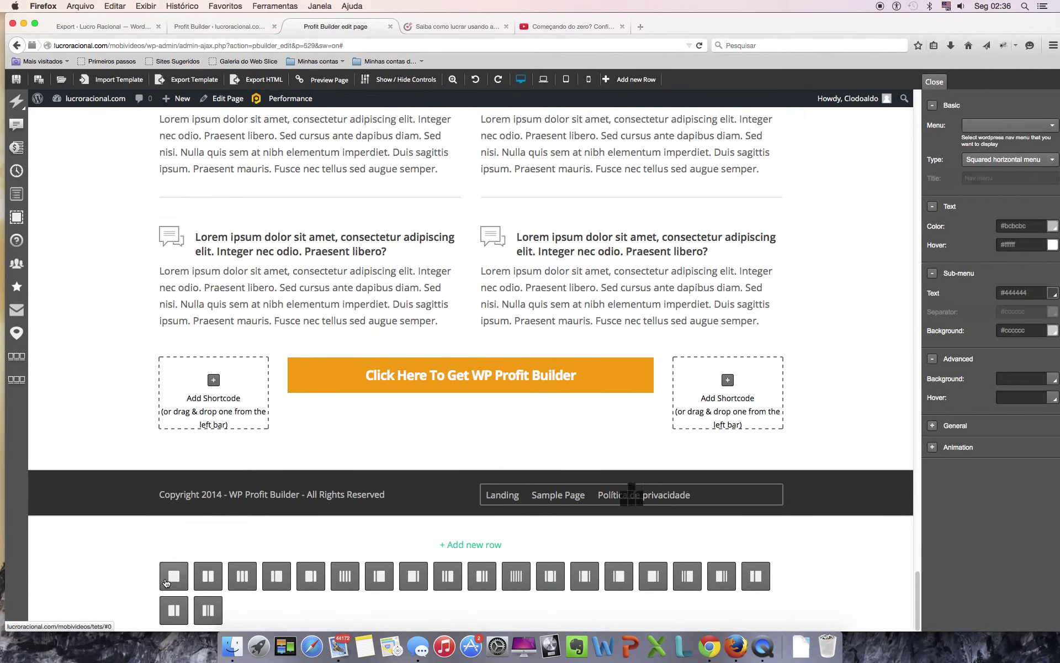
click(210, 580)
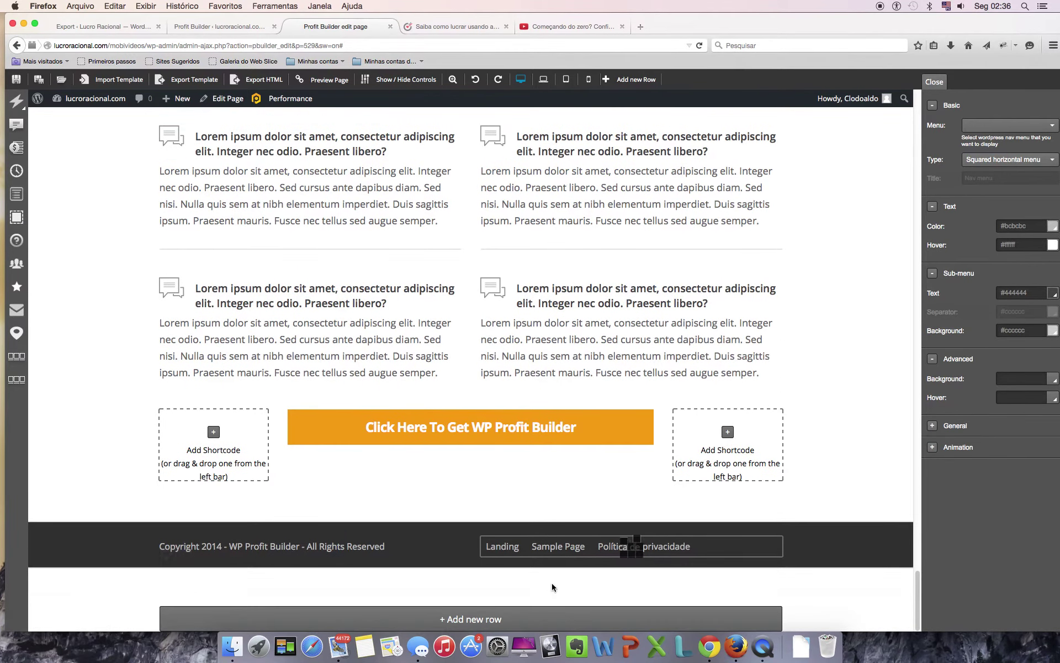
click(489, 622)
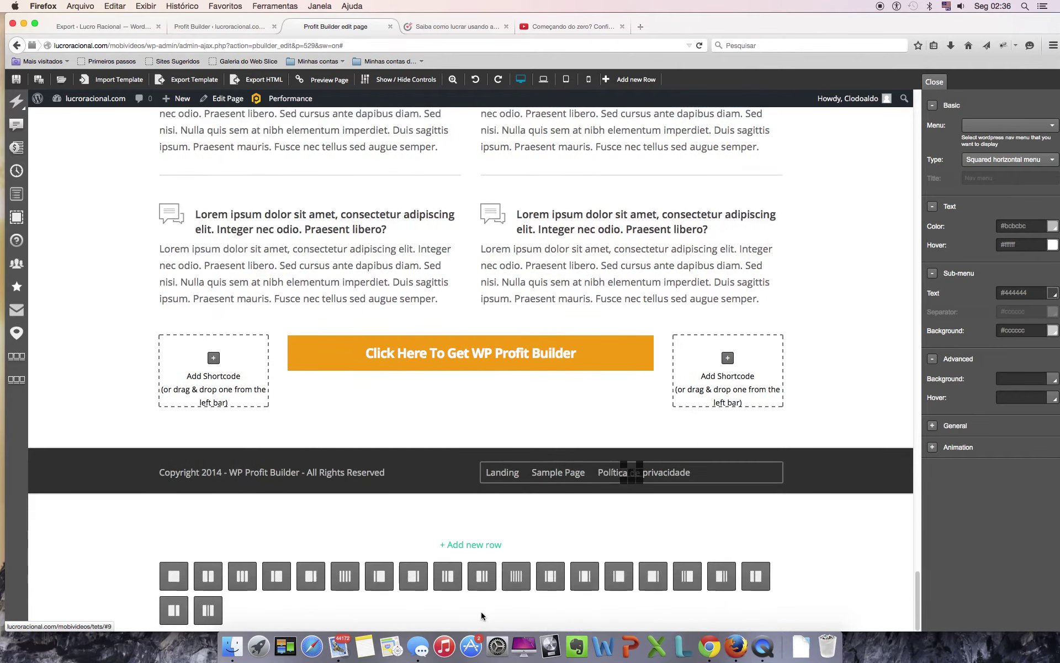
click(278, 588)
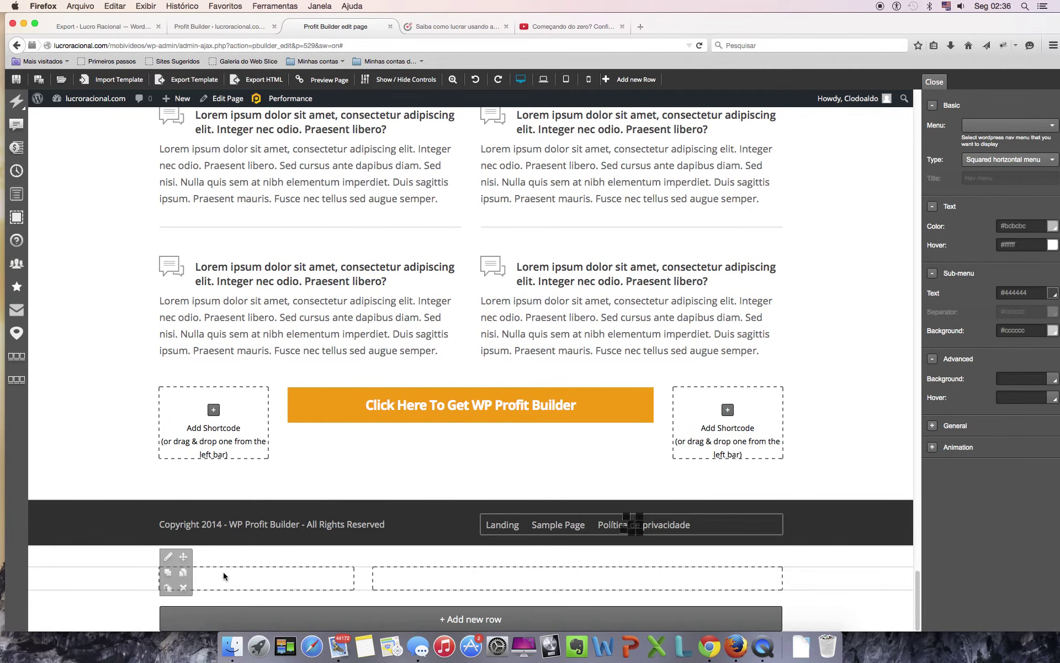
click(168, 558)
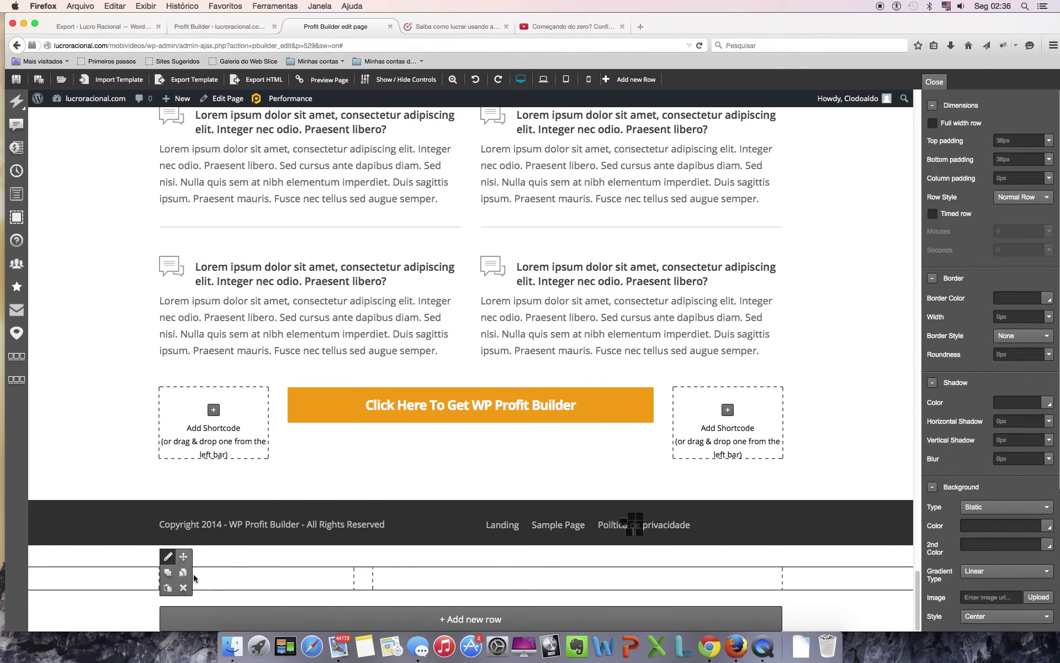
drag(184, 557, 185, 489)
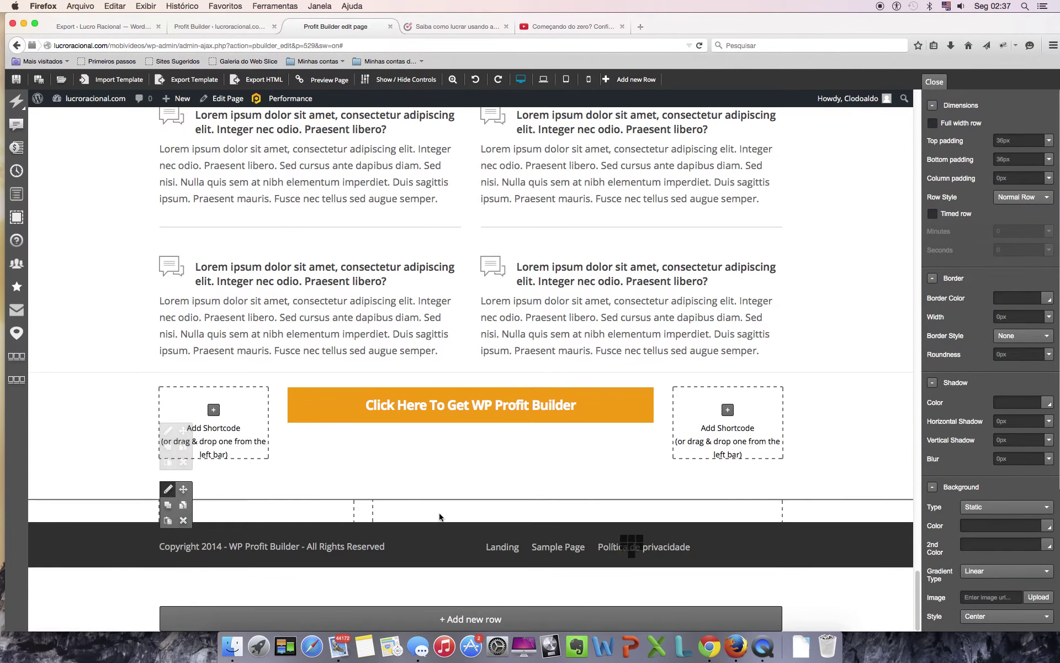
- Save the edited landing page in the page builder
scroll(390, 415, up, 20)
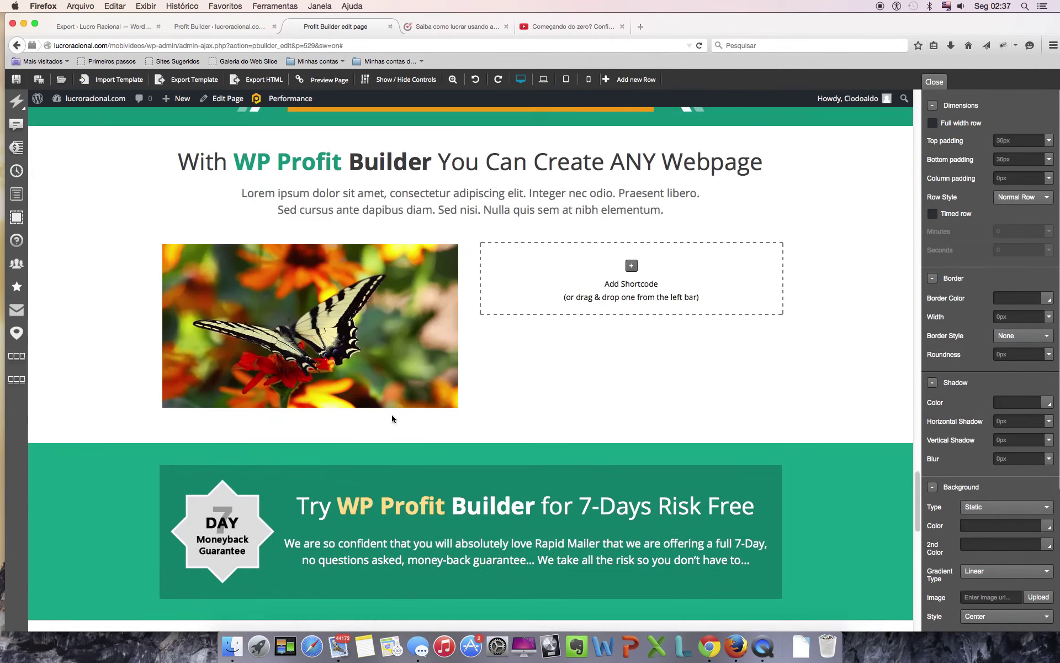
scroll(395, 462, up, 20)
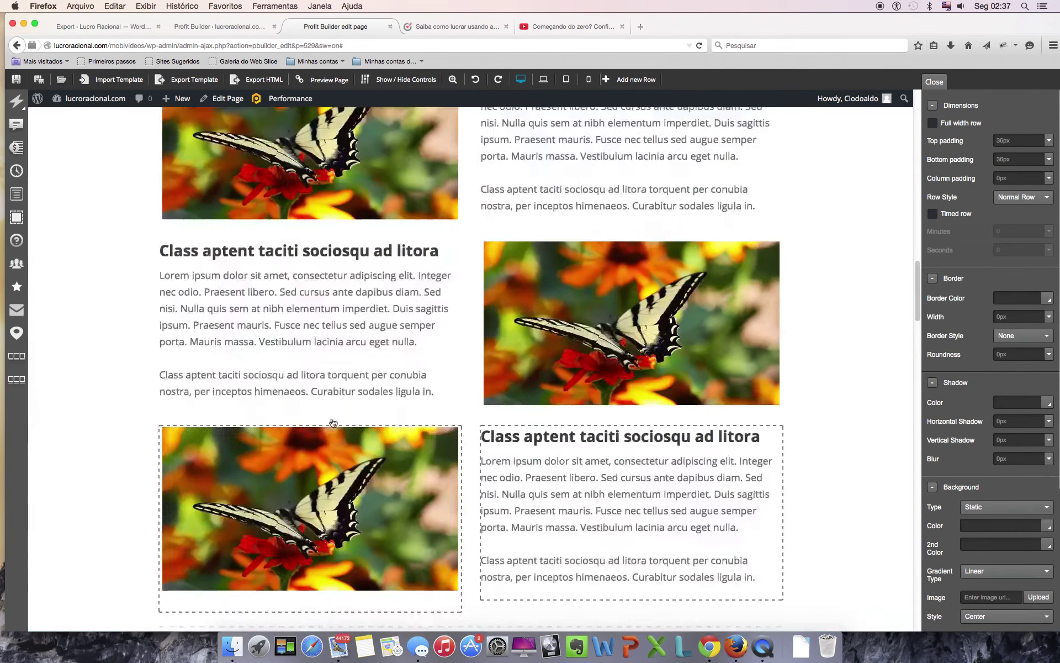
scroll(351, 479, up, 15)
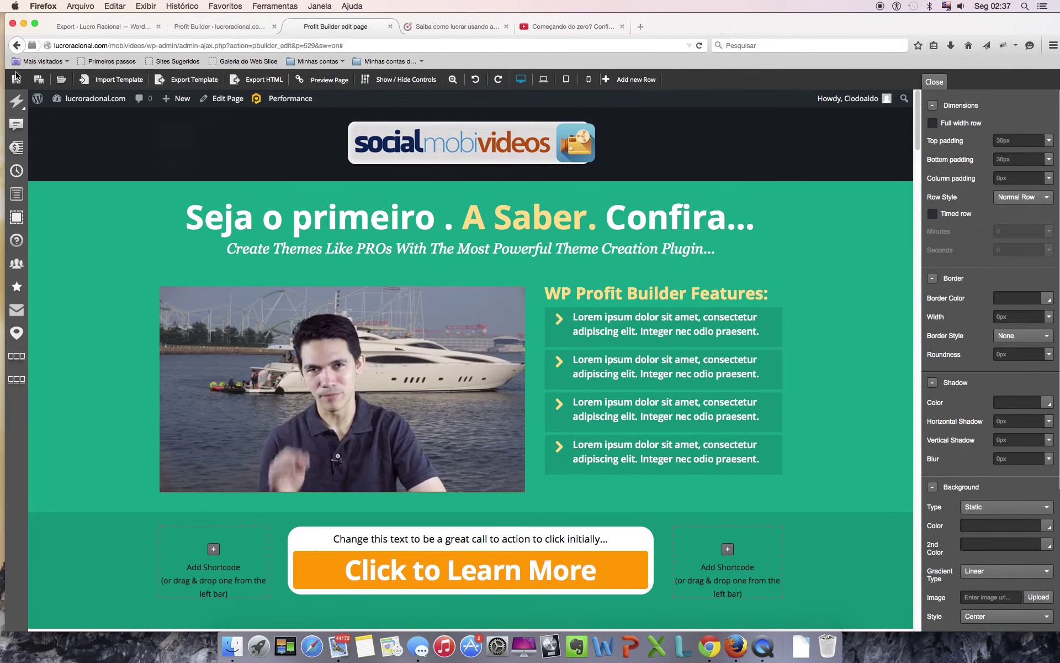
click(16, 77)
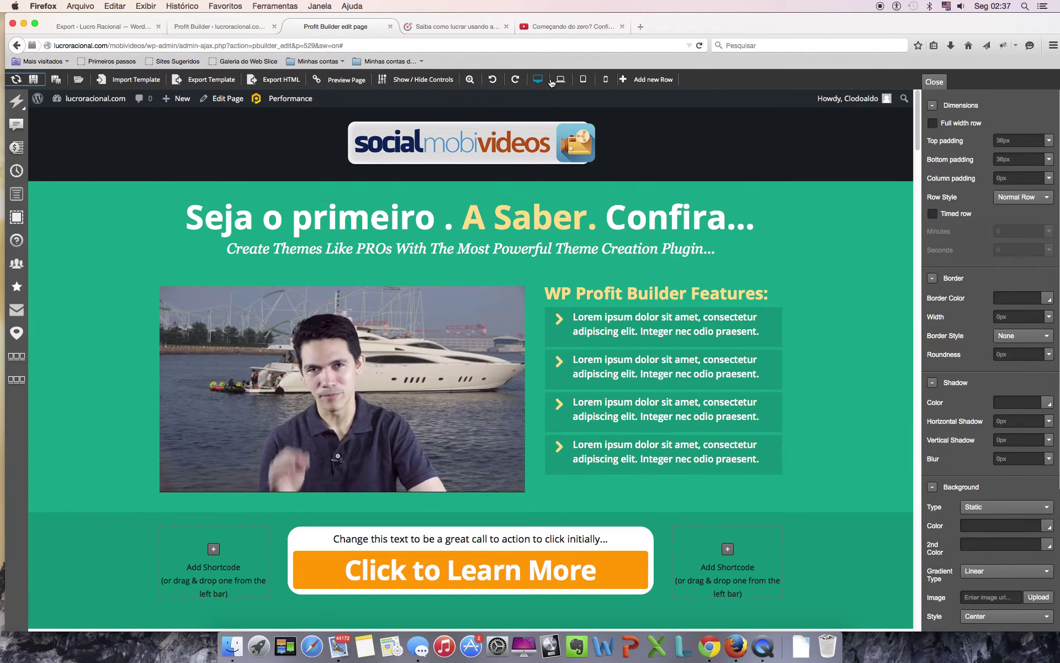
- Open the landing page's preview, close the preview tab and return to the builder page
click(353, 83)
click(450, 28)
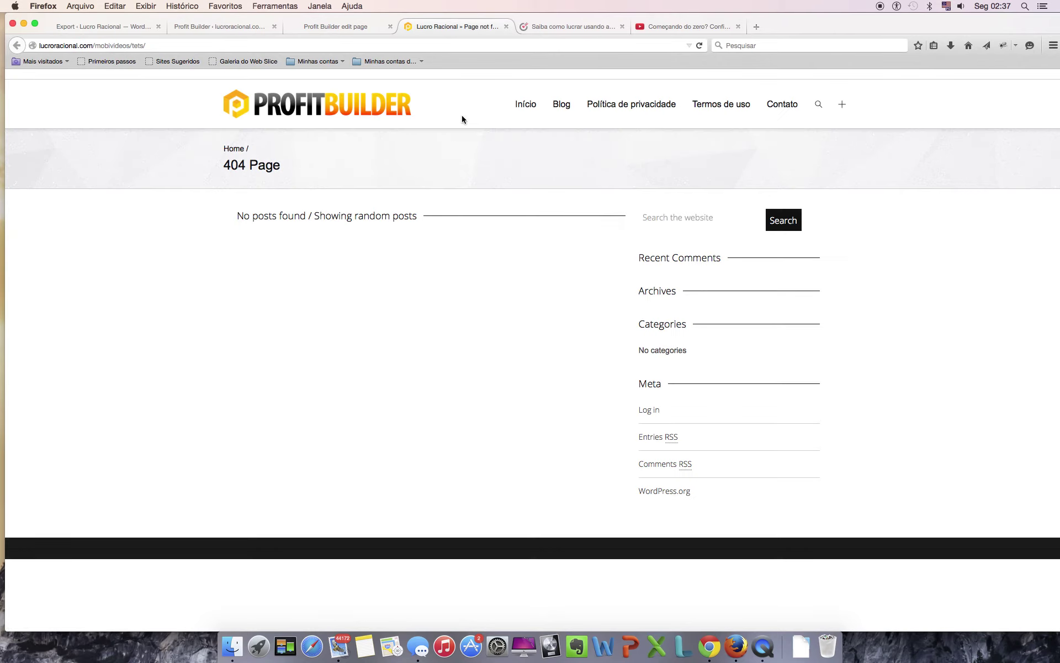
click(506, 26)
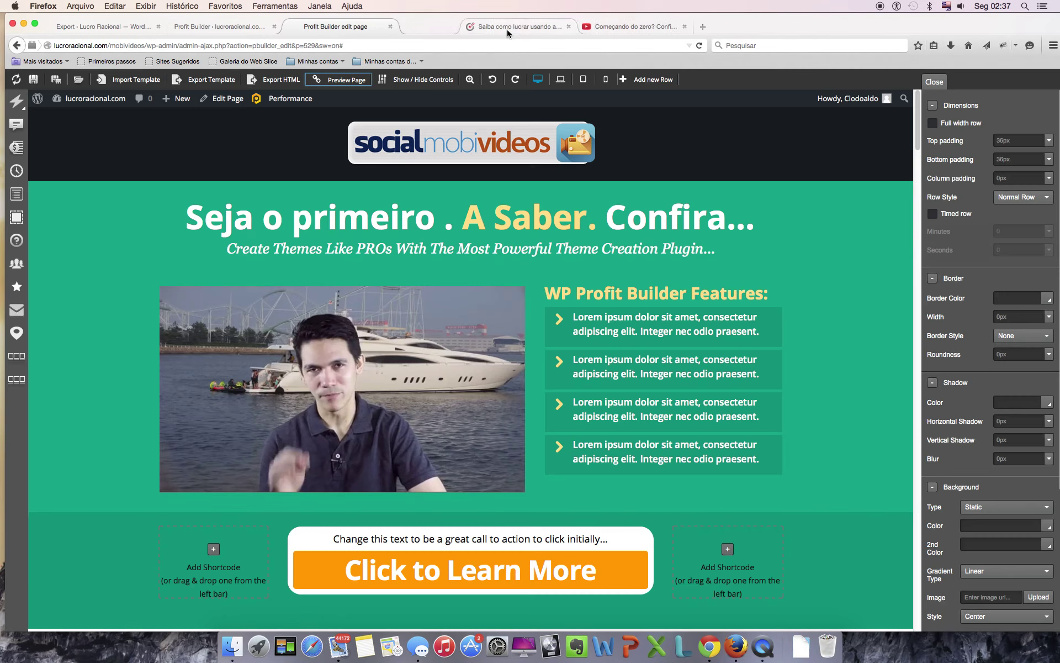
click(17, 46)
- Review the landing page in the builder, from the header and video through the call-to-action and theme gallery to the powerful features section
scroll(600, 283, down, 5)
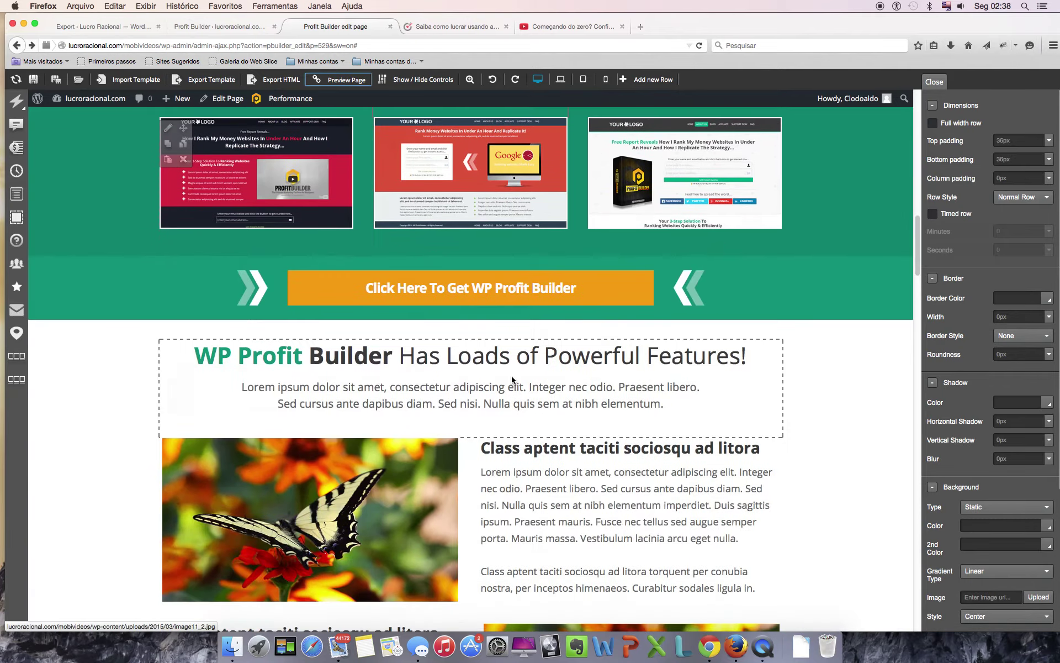
scroll(512, 379, up, 10)
scroll(512, 379, up, 6)
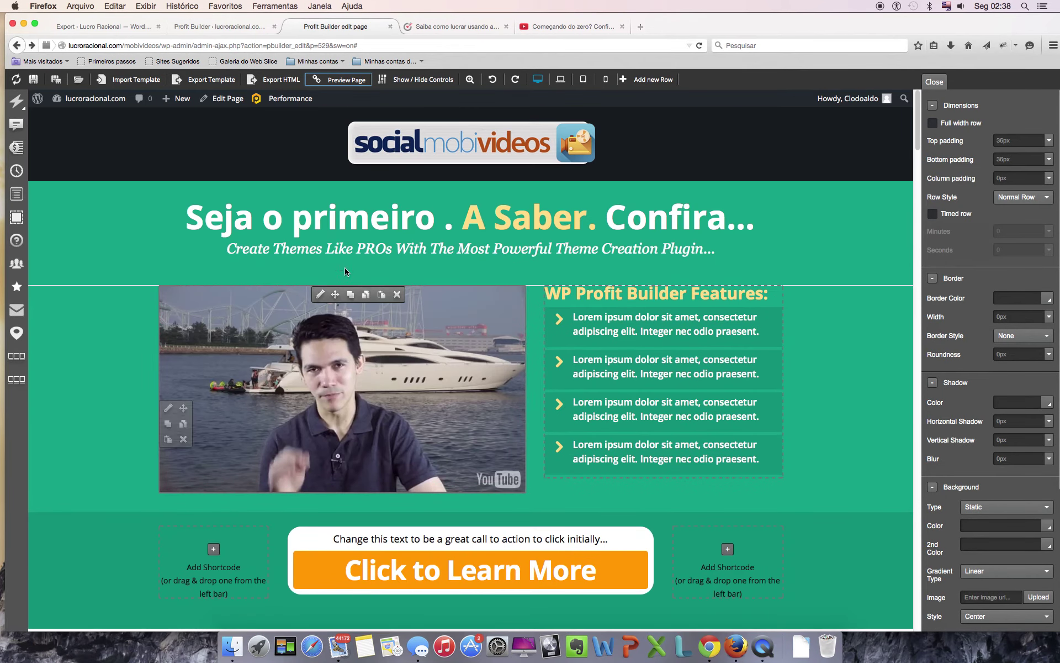
scroll(547, 383, down, 5)
scroll(546, 383, up, 5)
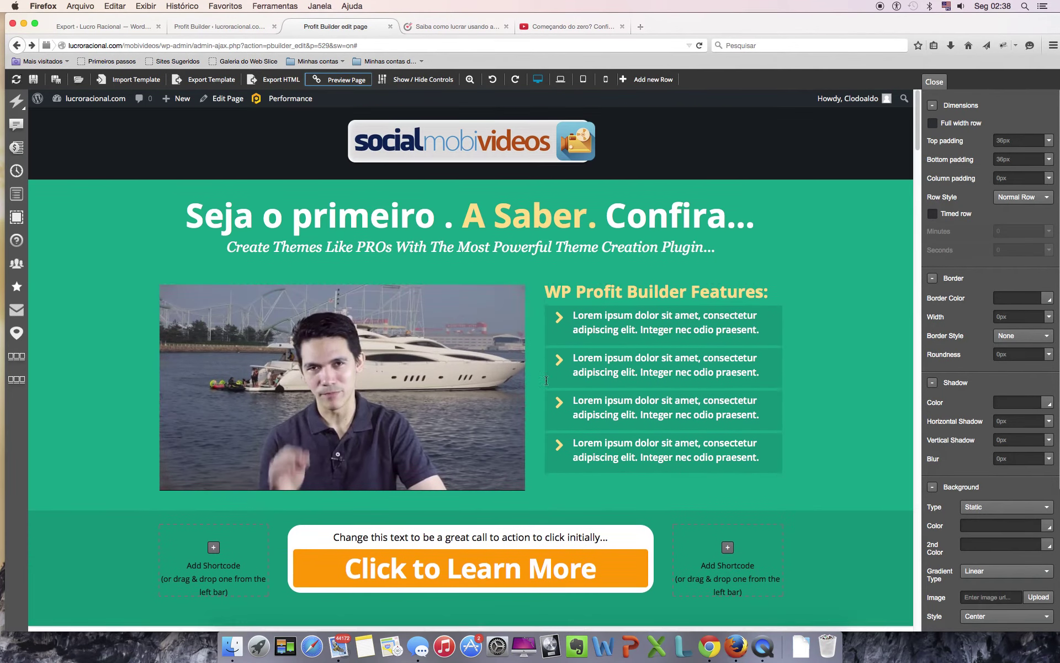
click(432, 31)
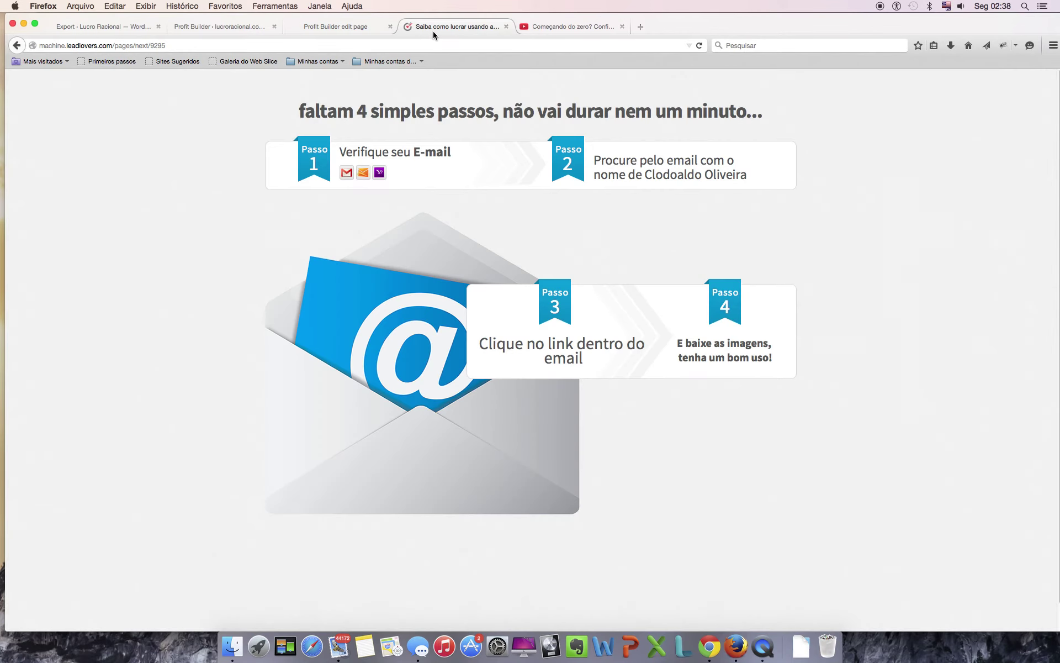
click(342, 27)
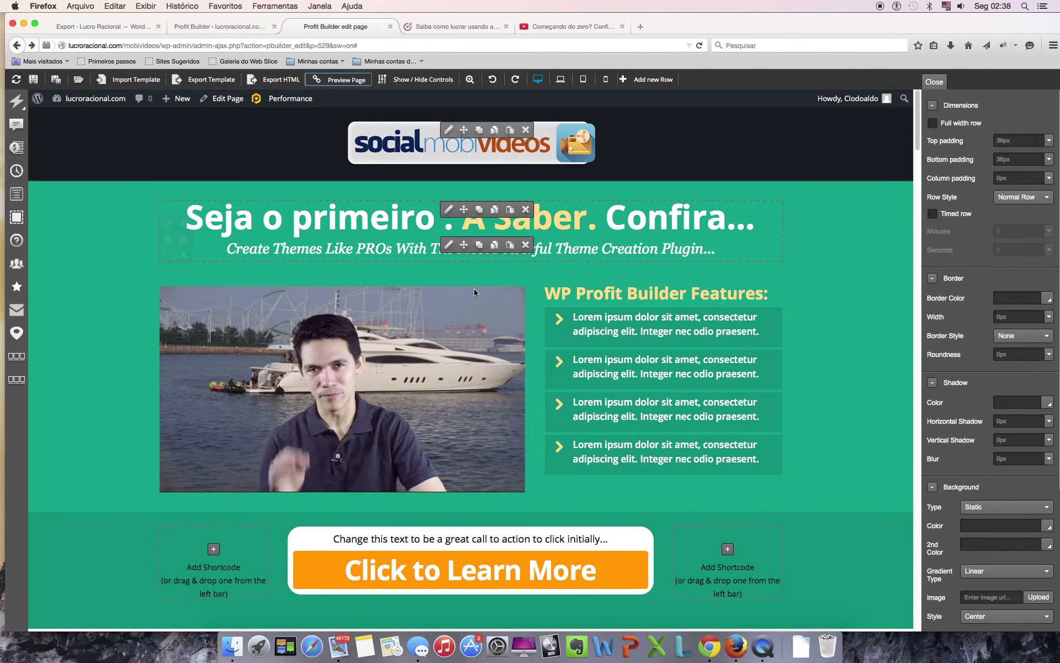
scroll(430, 340, down, 5)
scroll(429, 340, up, 5)
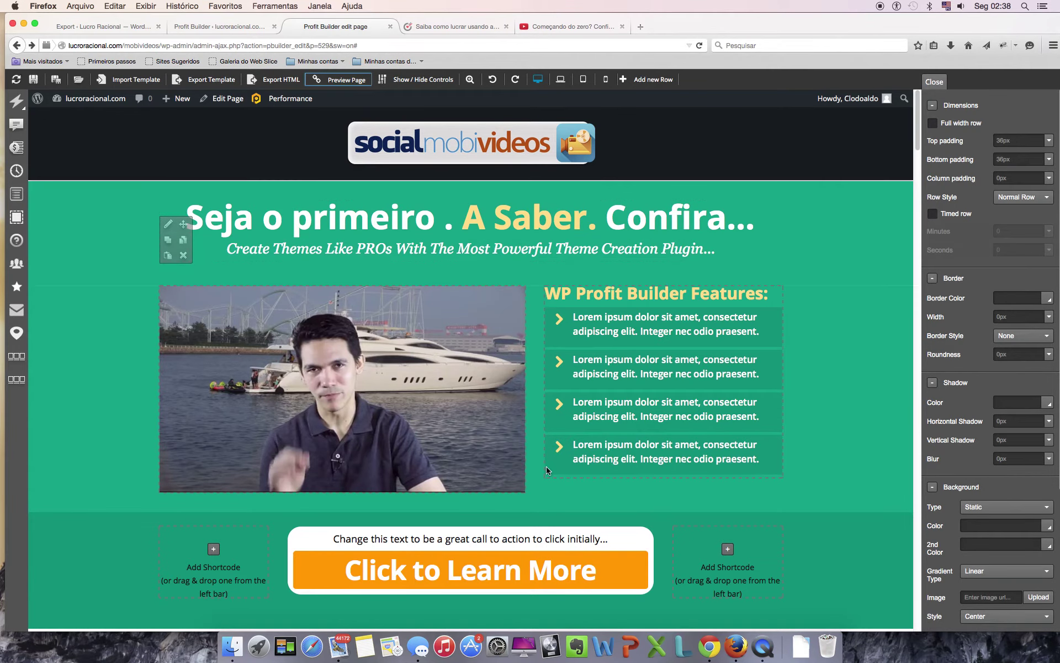
scroll(495, 504, down, 5)
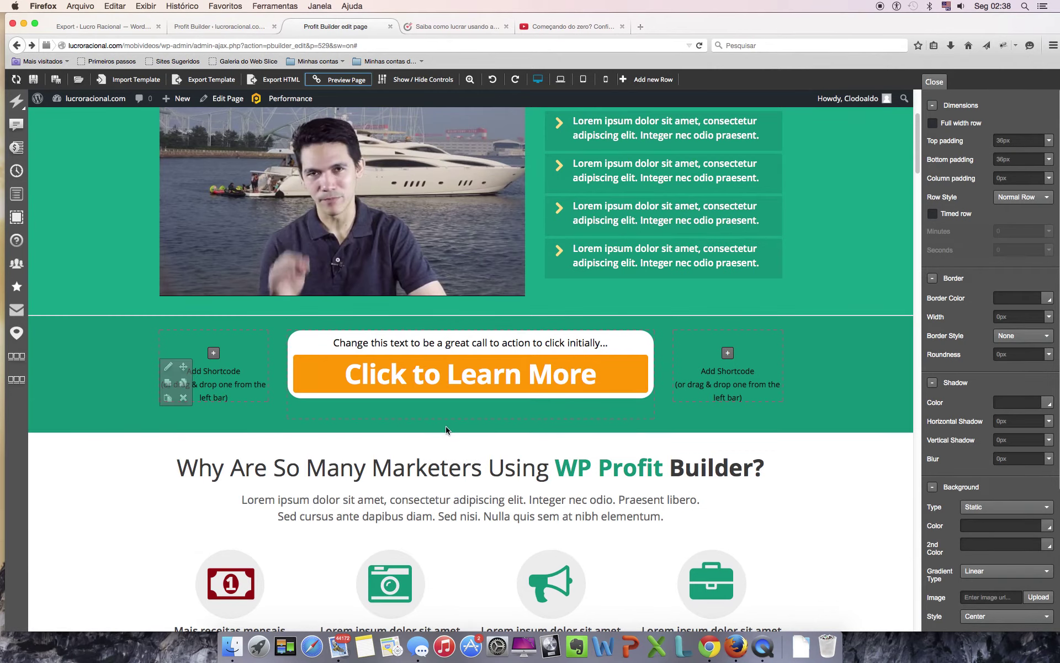
scroll(555, 445, up, 5)
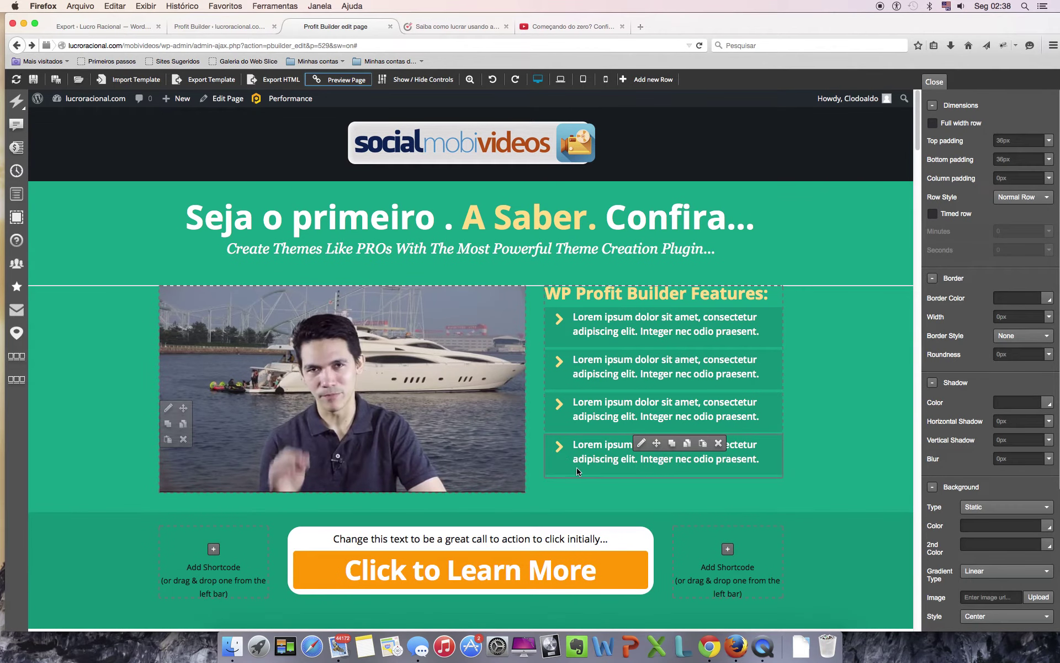
scroll(575, 471, down, 20)
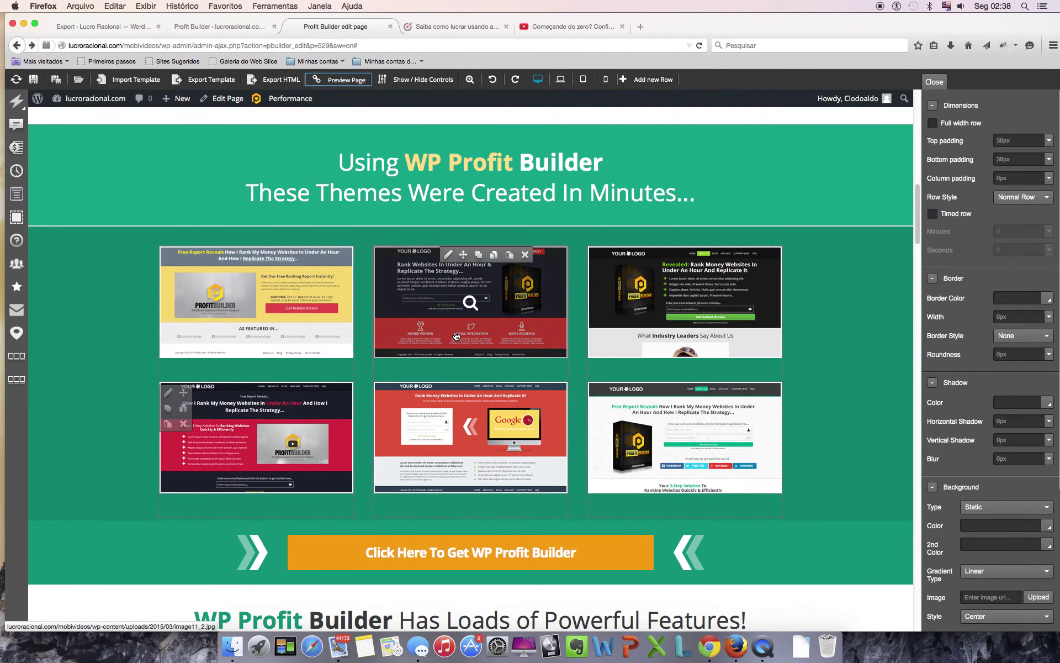
scroll(613, 432, up, 4)
scroll(640, 381, down, 7)
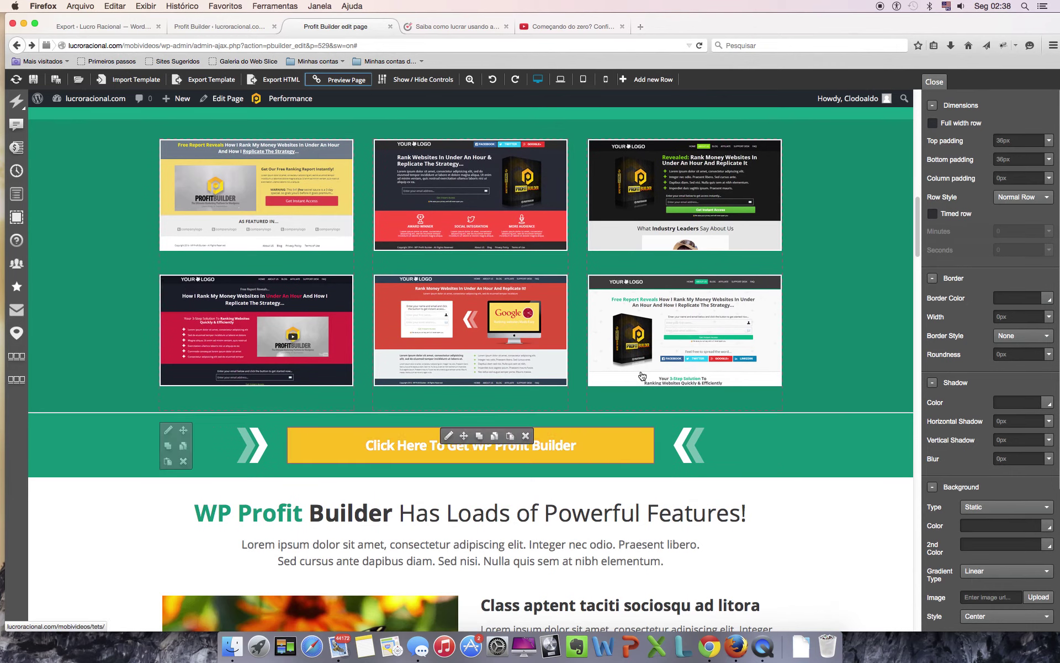
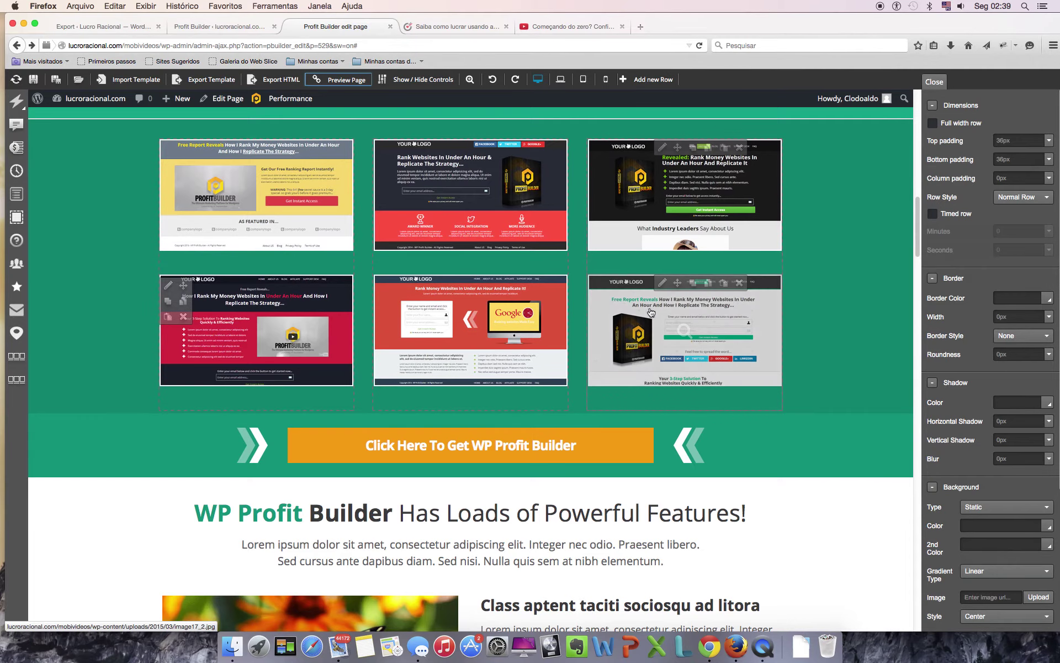
scroll(684, 326, up, 3)
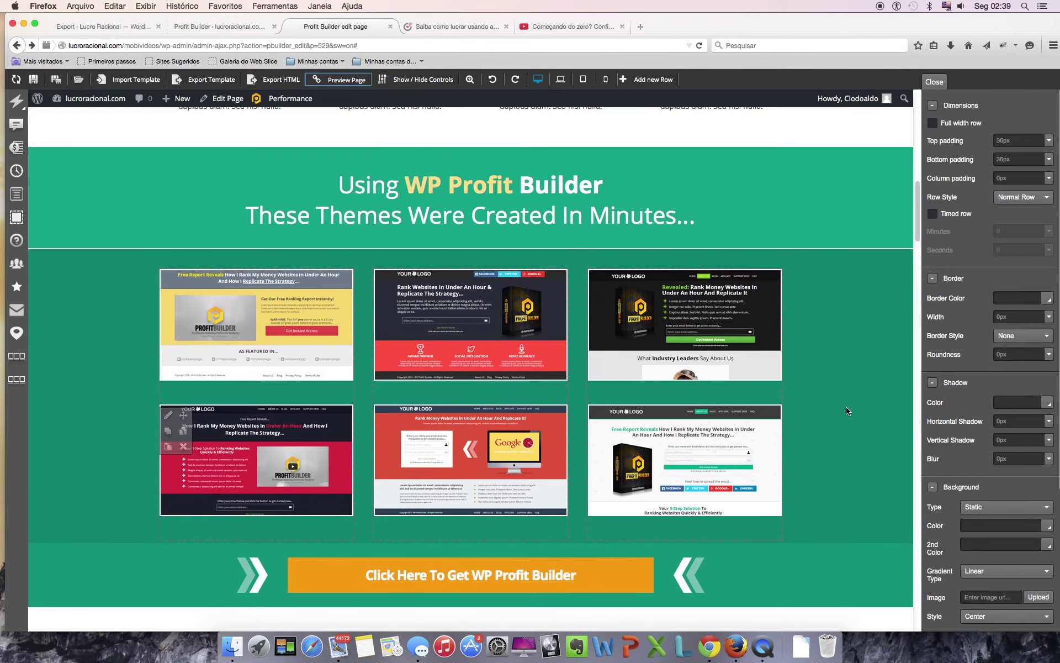
scroll(790, 405, up, 15)
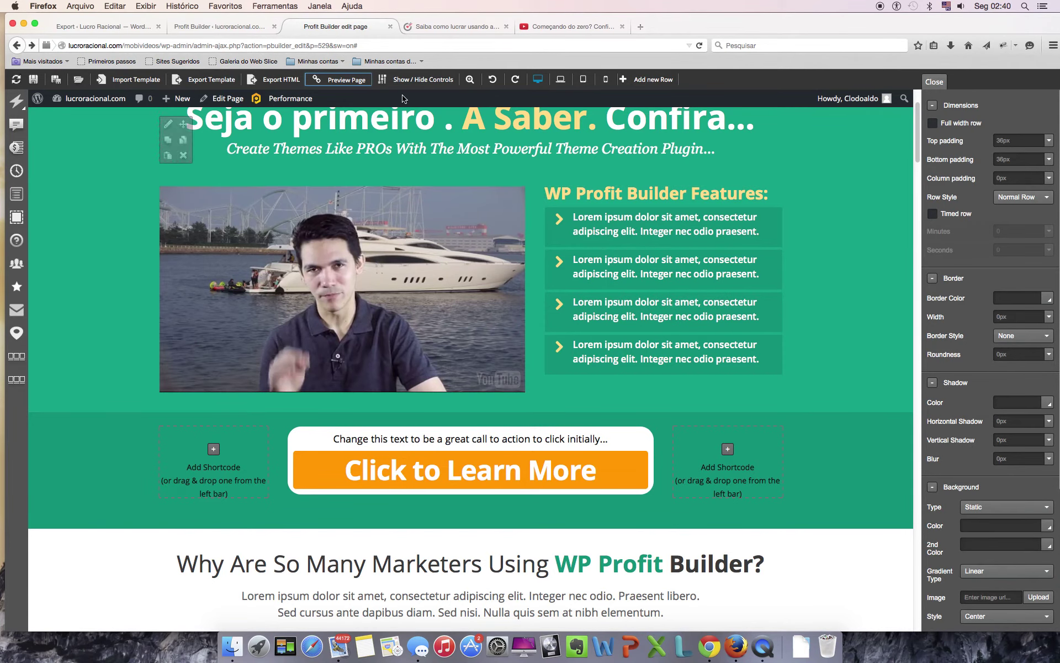
- Open the lucroracional.com/wp-admin/plugins.php address in a new browser tab
click(643, 27)
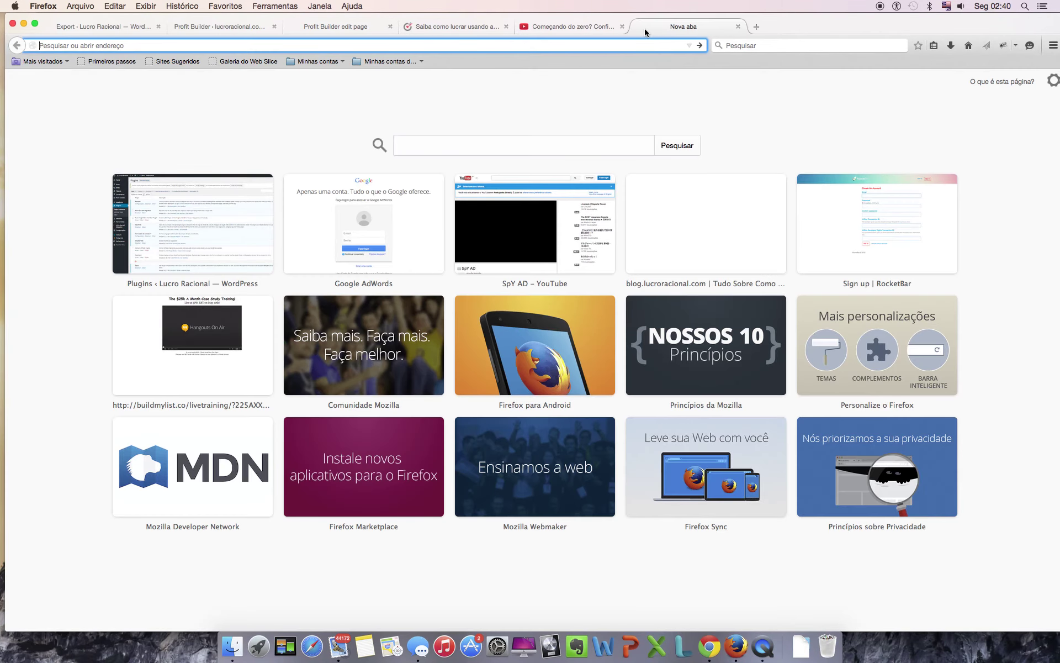
text(l)
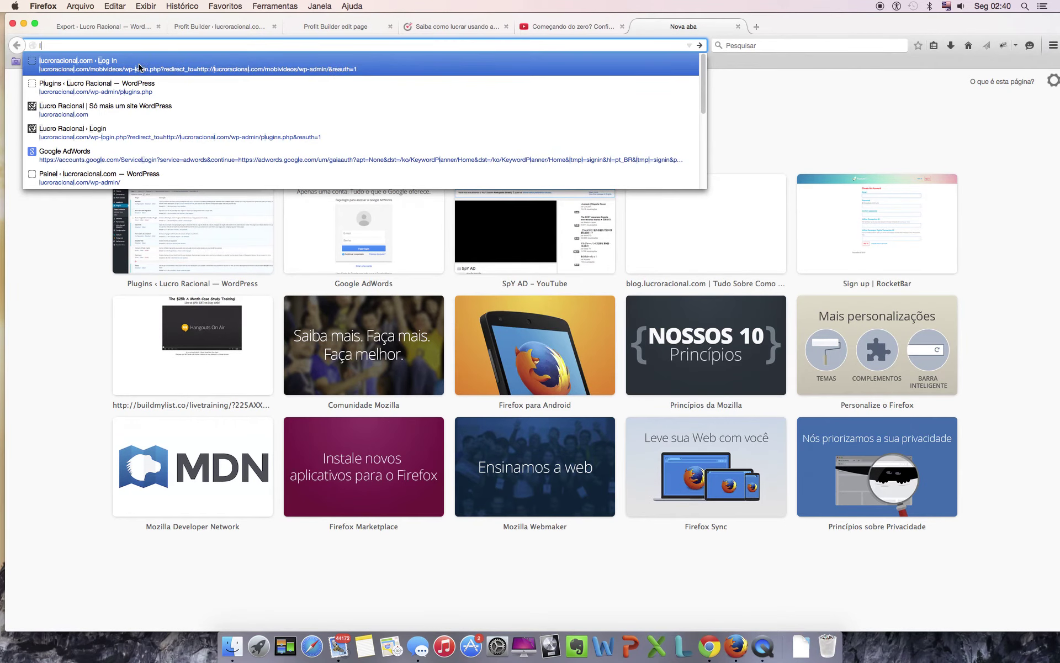
click(83, 105)
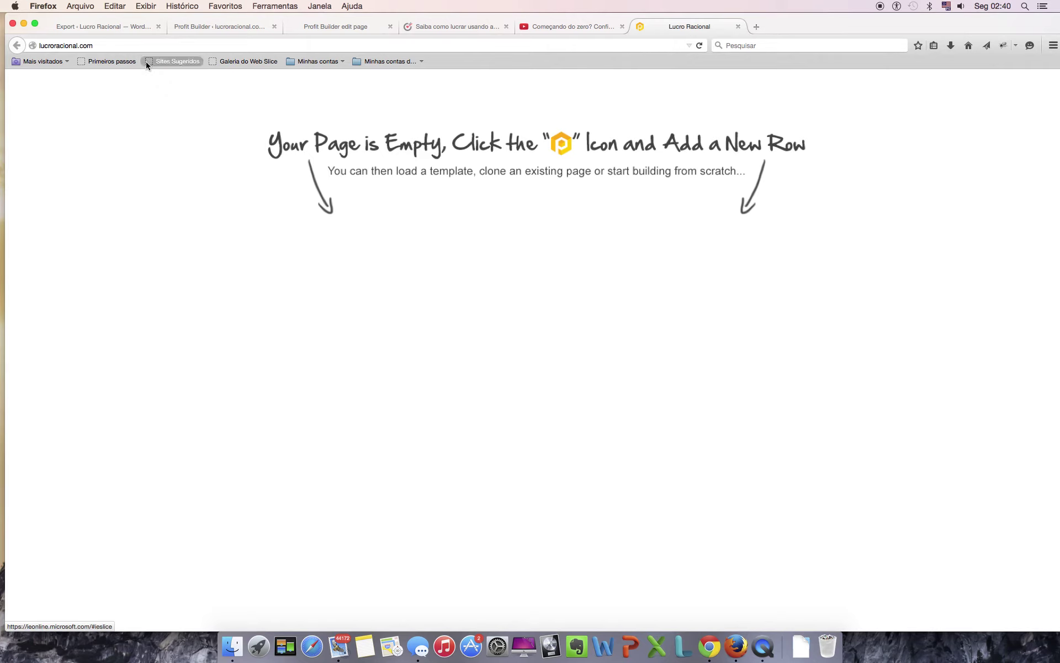
click(127, 45)
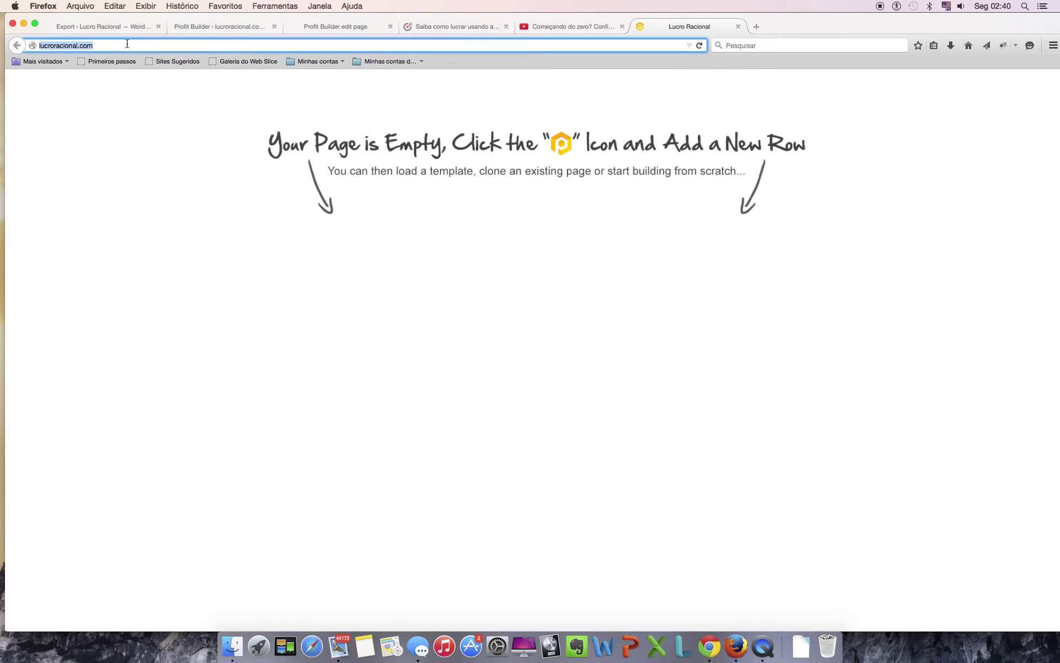
double_click(127, 45)
click(155, 44)
text(/)
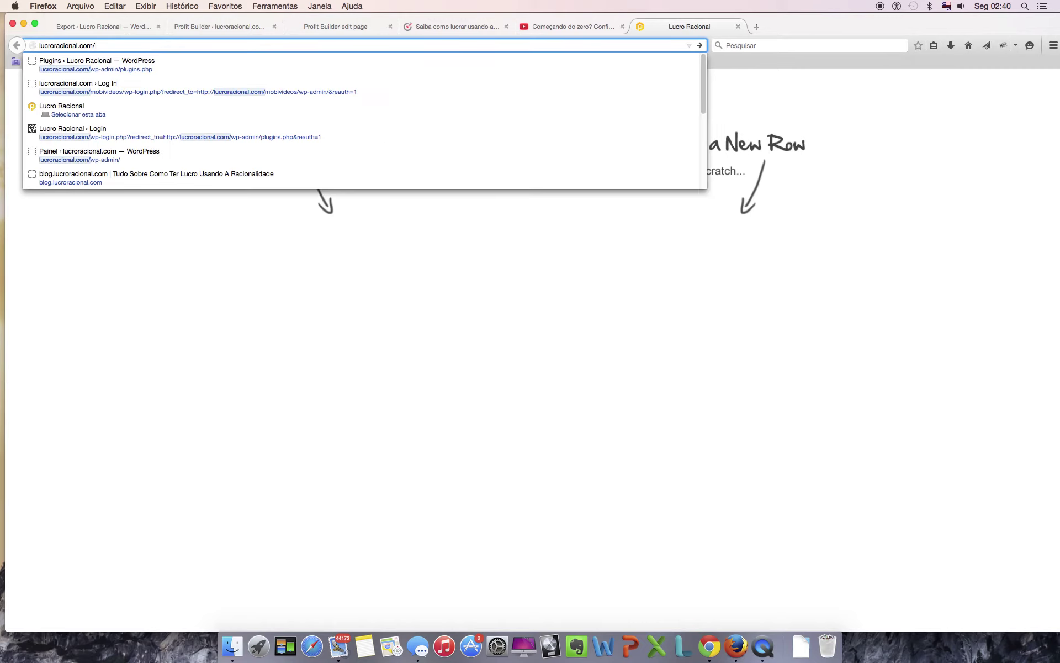
click(71, 68)
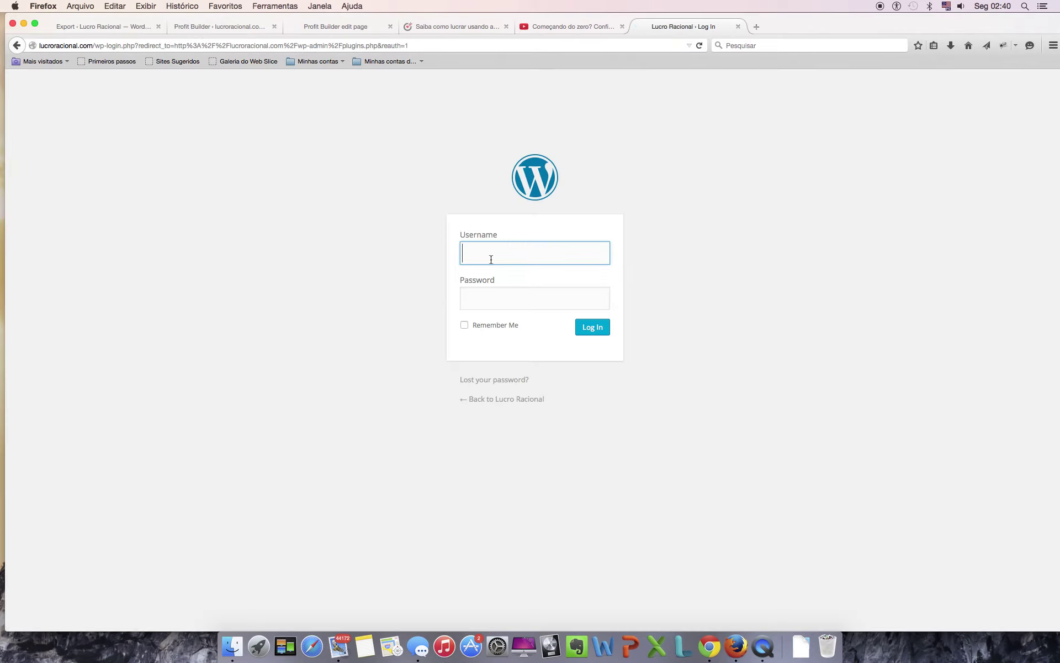
- Log in to the WordPress admin with the saved username and account password
click(464, 253)
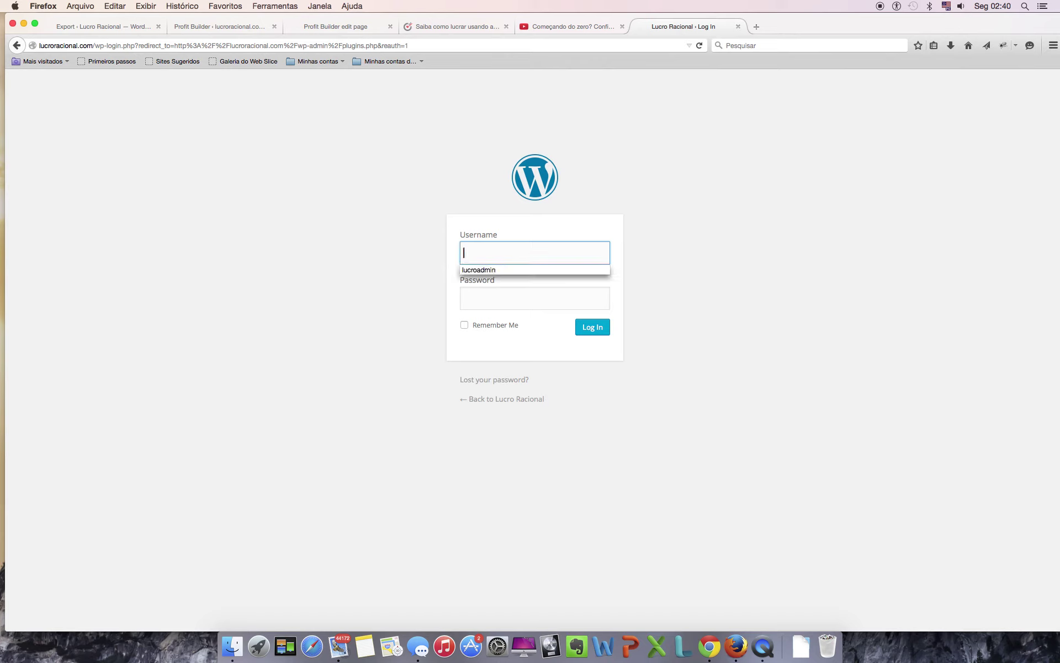
click(519, 269)
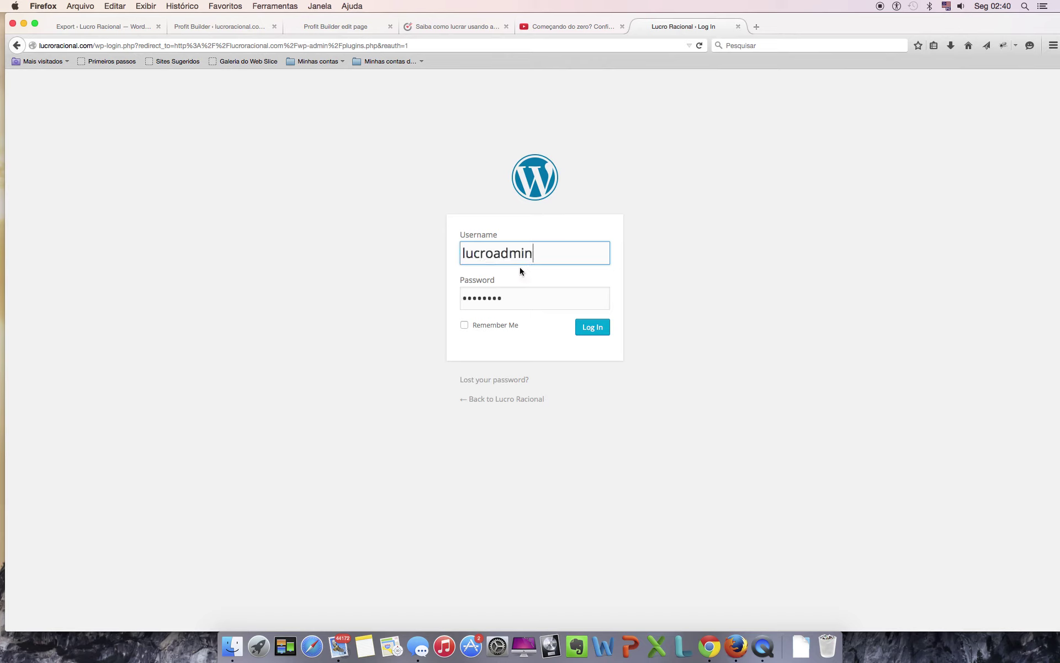
click(593, 327)
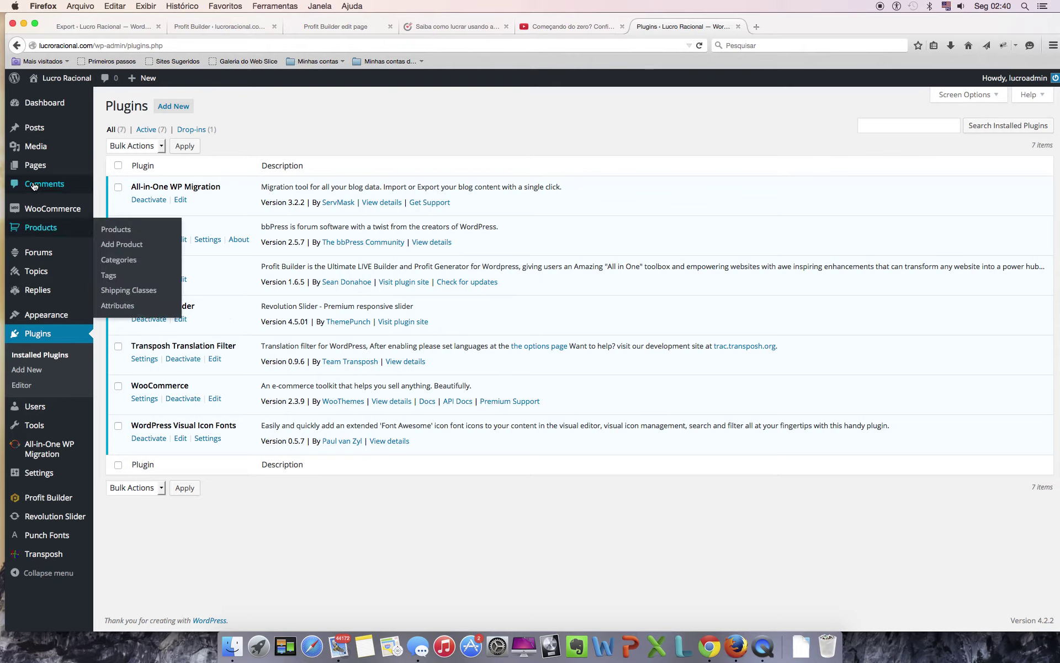
- Add a new WordPress page and title it "Landing 2"
mouse_move(34, 109)
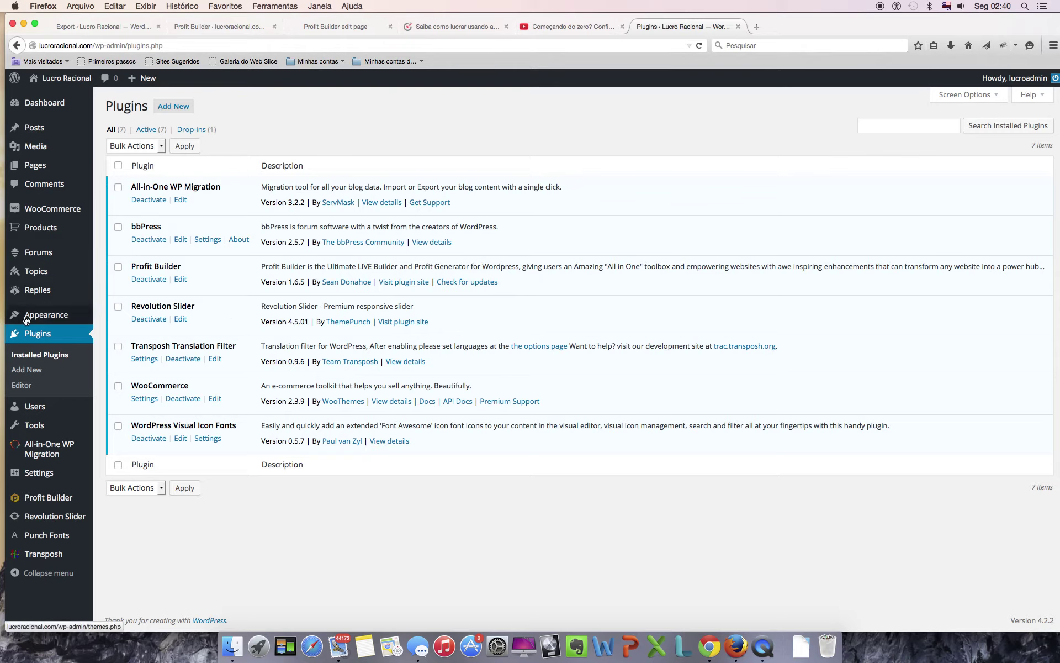
mouse_move(43, 167)
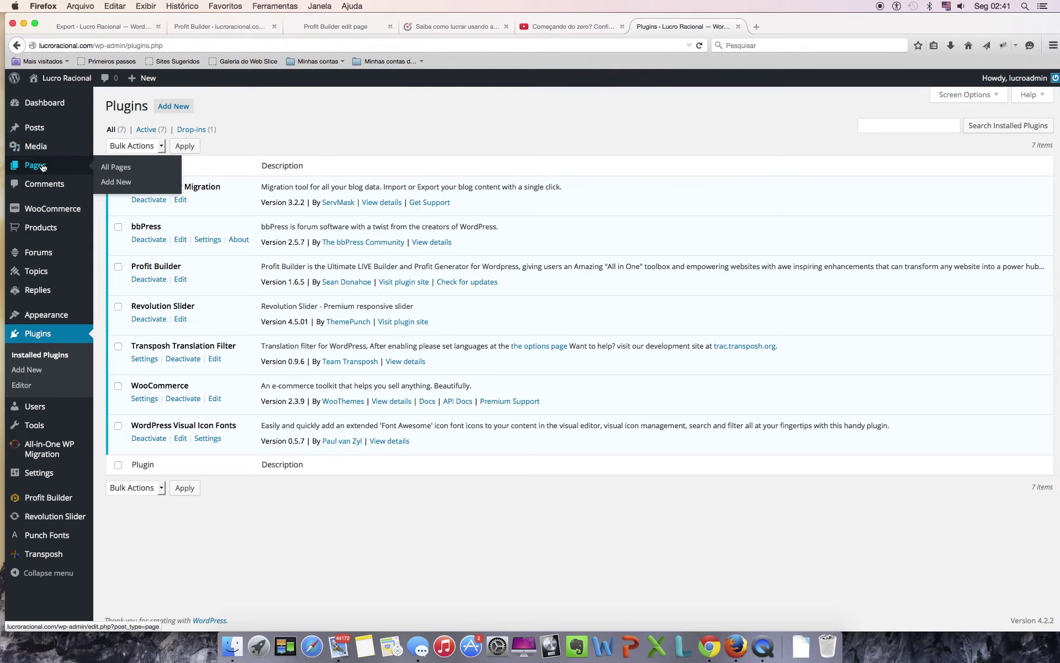
click(120, 186)
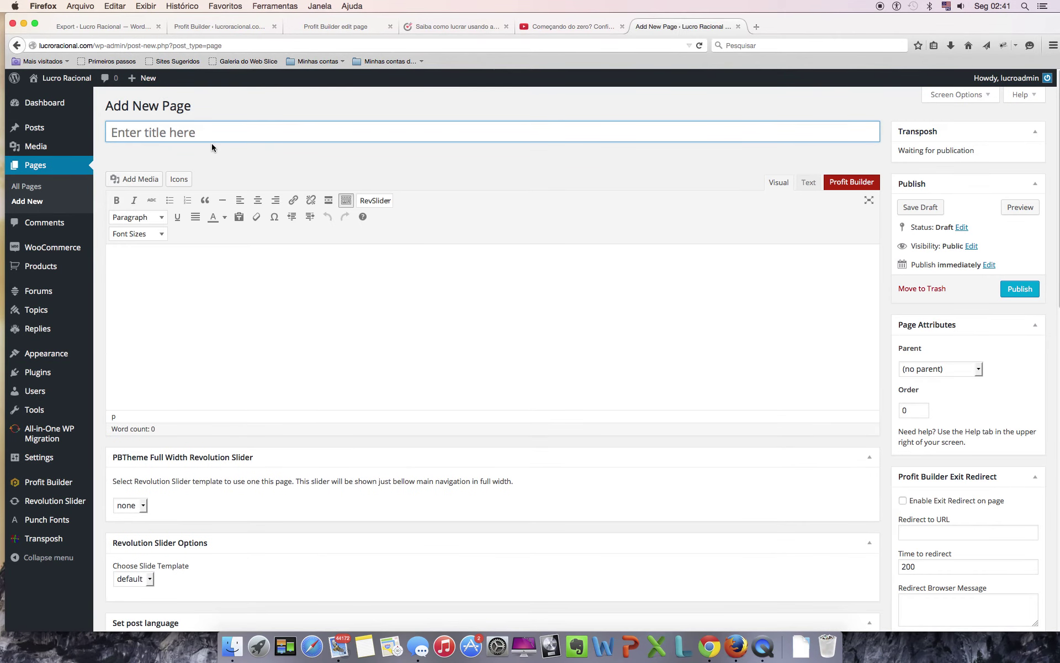
text(Lan)
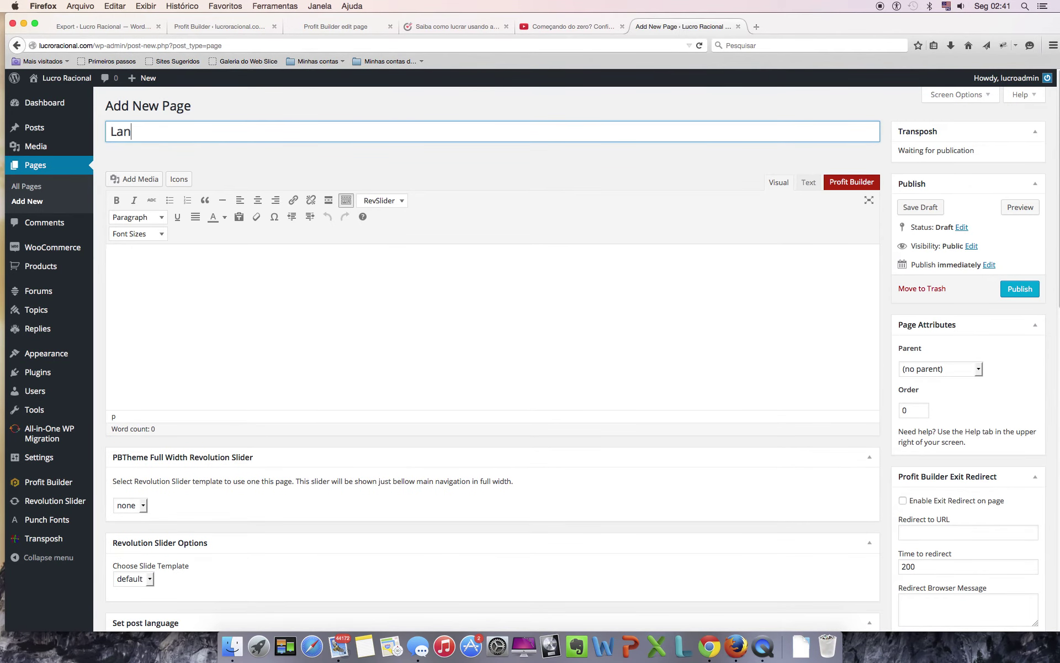
text(dinf)
key(BackSpace)
text(g 12)
key(BackSpace)
key(BackSpace)
text(2)
- Set the page options to remove page padding and hide the breadcrumbs, menu, top bar and footer
scroll(847, 377, down, 10)
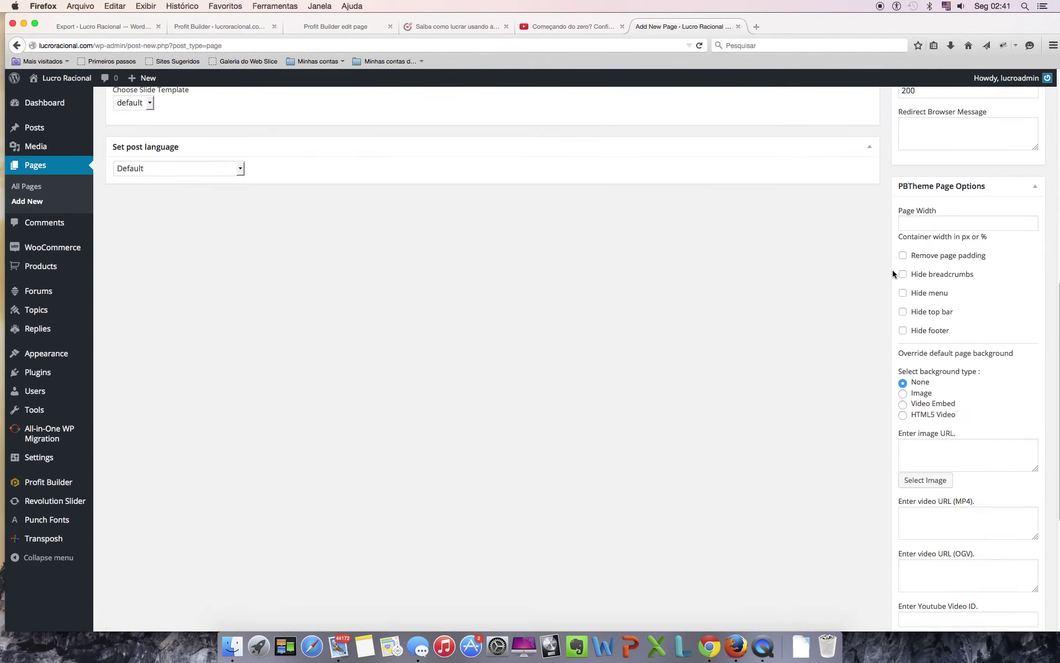
click(907, 258)
click(905, 278)
click(904, 296)
click(903, 310)
scroll(827, 367, up, 3)
scroll(851, 400, down, 7)
scroll(850, 401, up, 3)
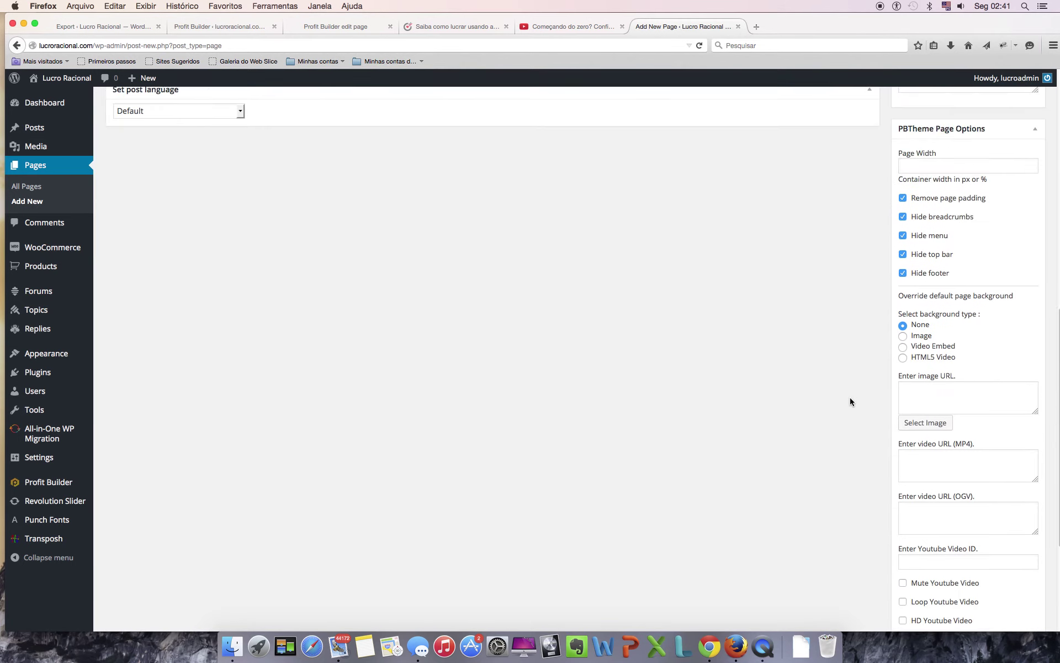
scroll(850, 401, up, 10)
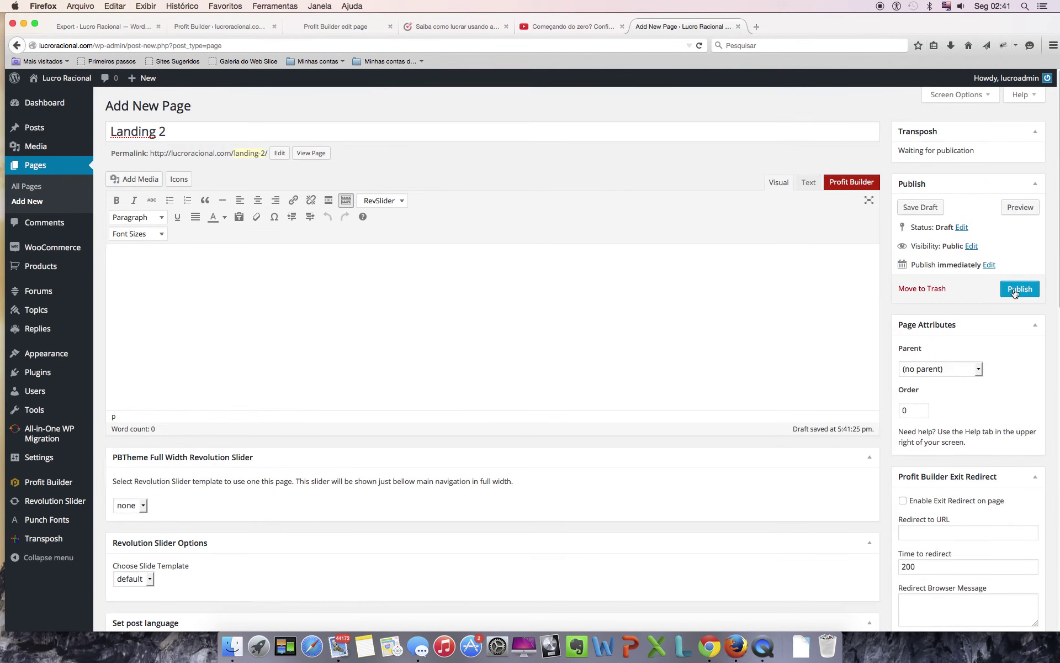
- Publish the Landing 2 page and switch its content editor to Profit Builder
click(1015, 290)
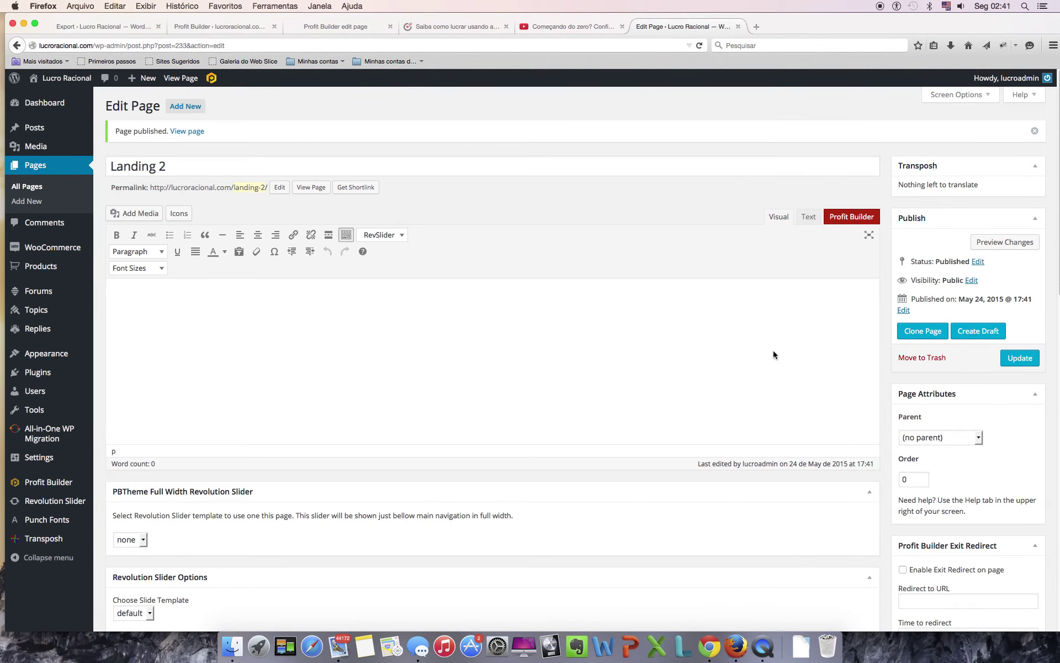
click(840, 220)
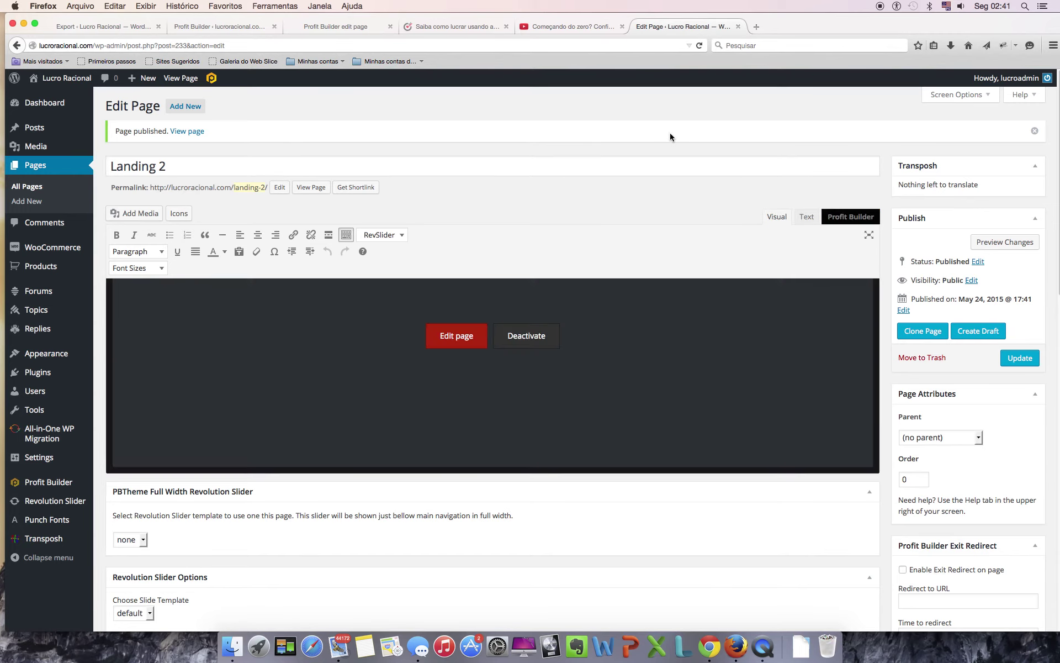
- Open the site's WordPress dashboard in a second browser tab and return to the Landing 2 edit page
mouse_move(55, 83)
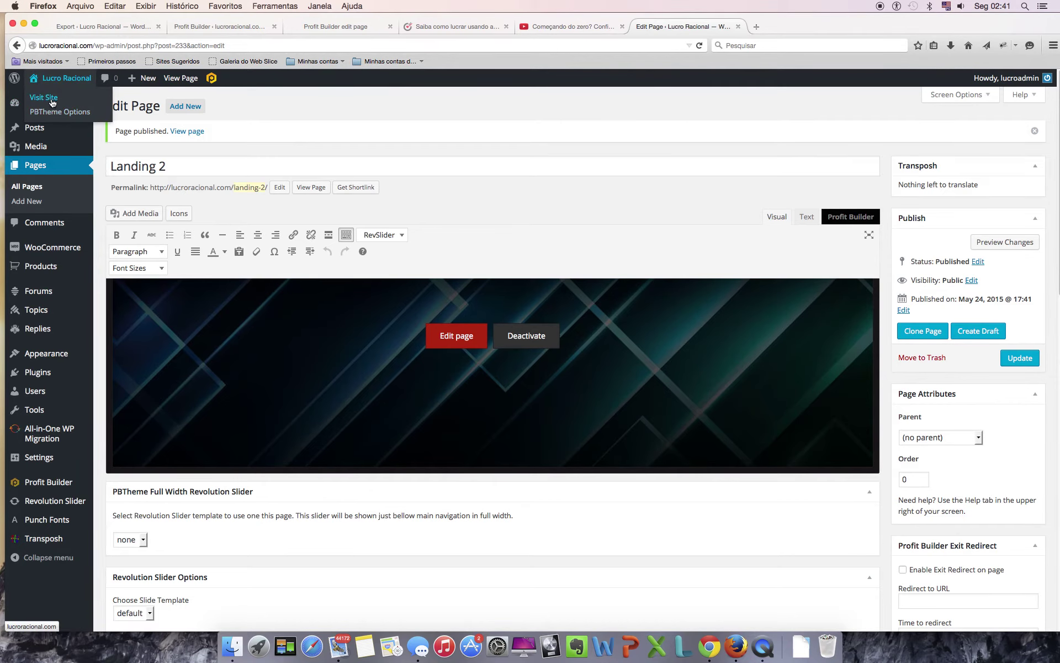
super+click(53, 102)
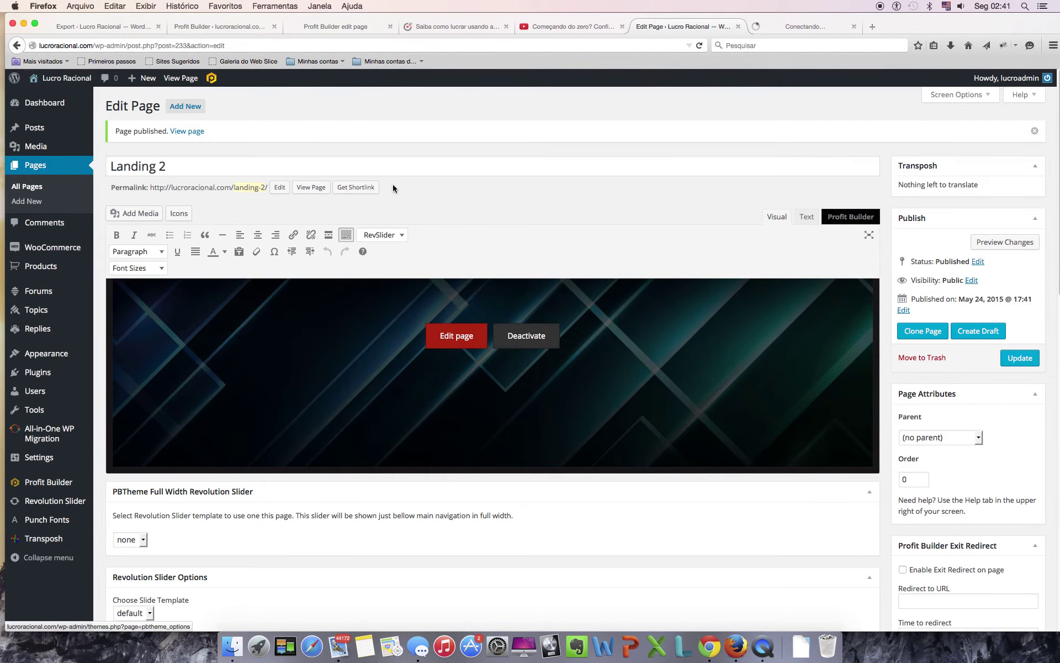
click(799, 25)
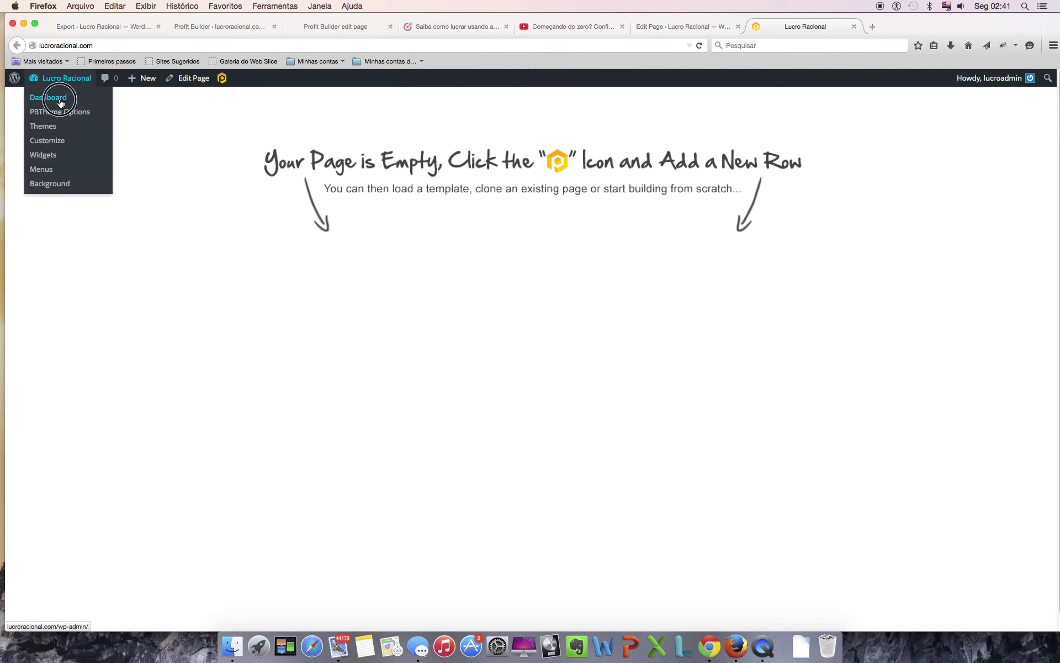
click(67, 106)
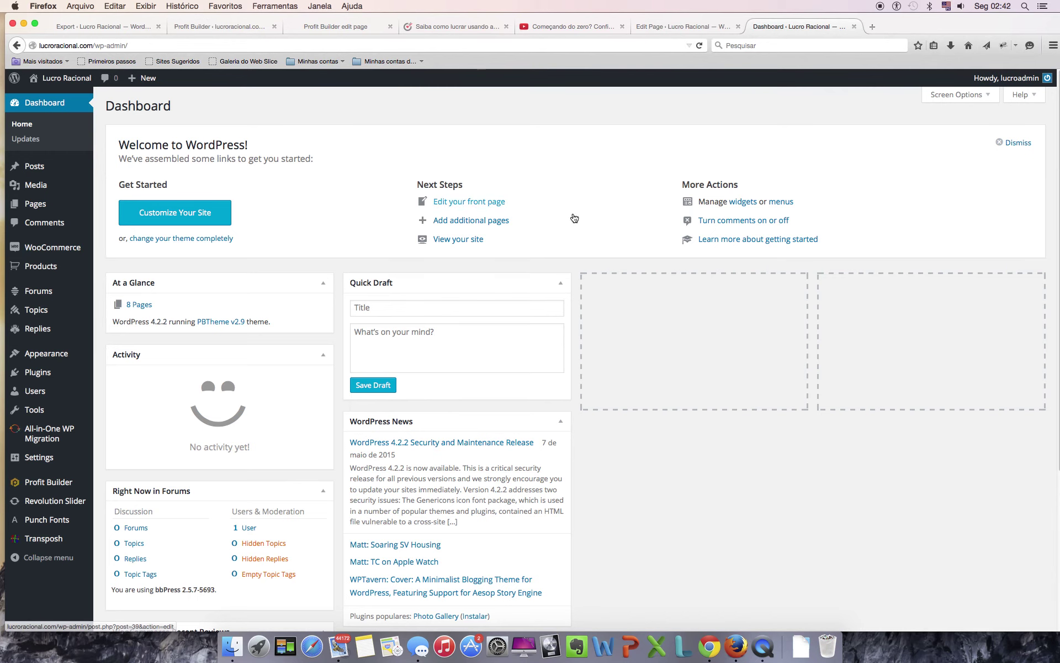
key(ctrl+shift+Tab)
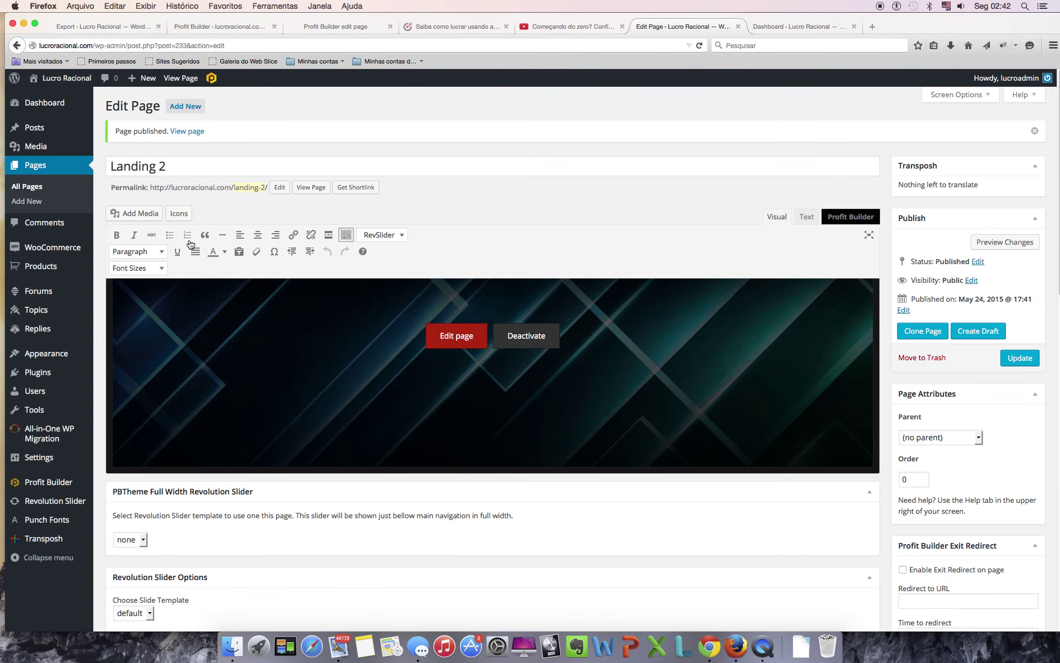
- Open Landing 2 in the Profit Builder page editor and load the "Squeeze Page - Modern" template
click(463, 343)
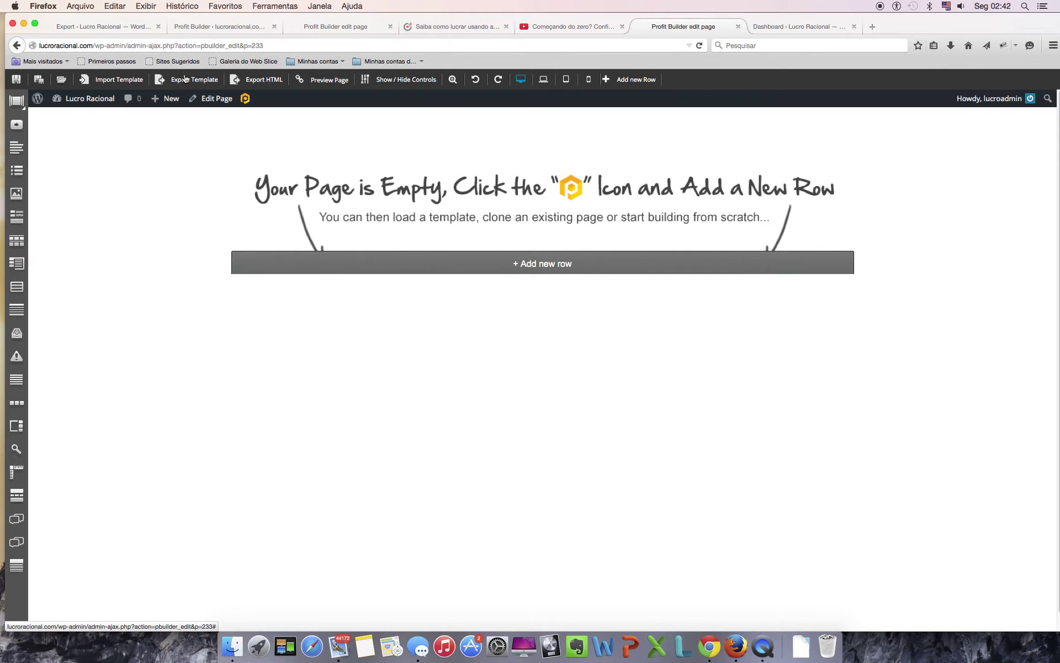
click(57, 82)
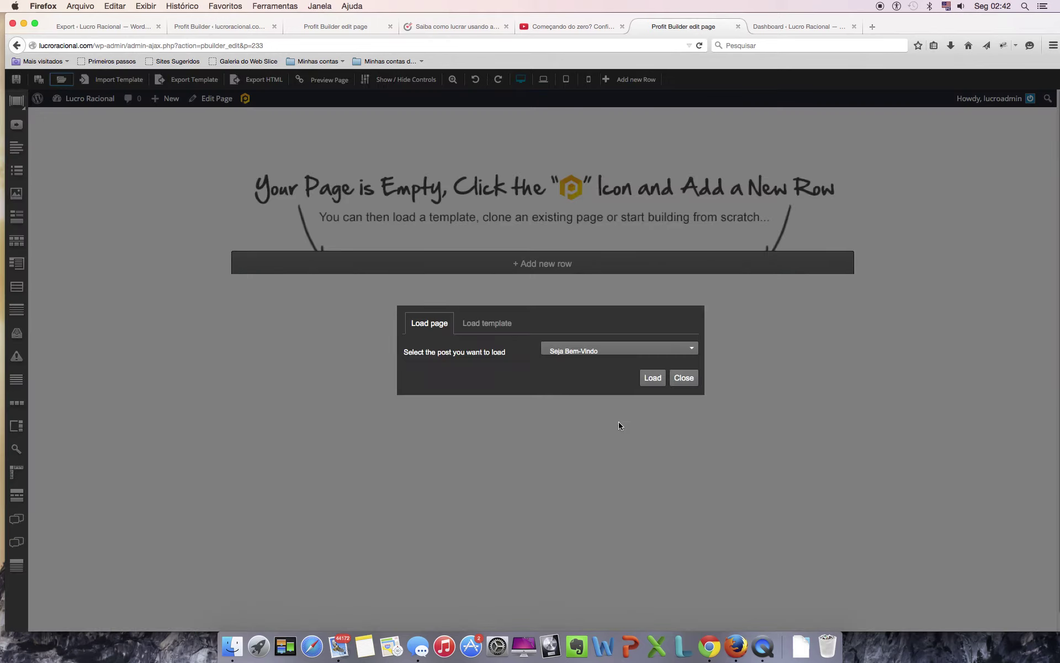
click(480, 323)
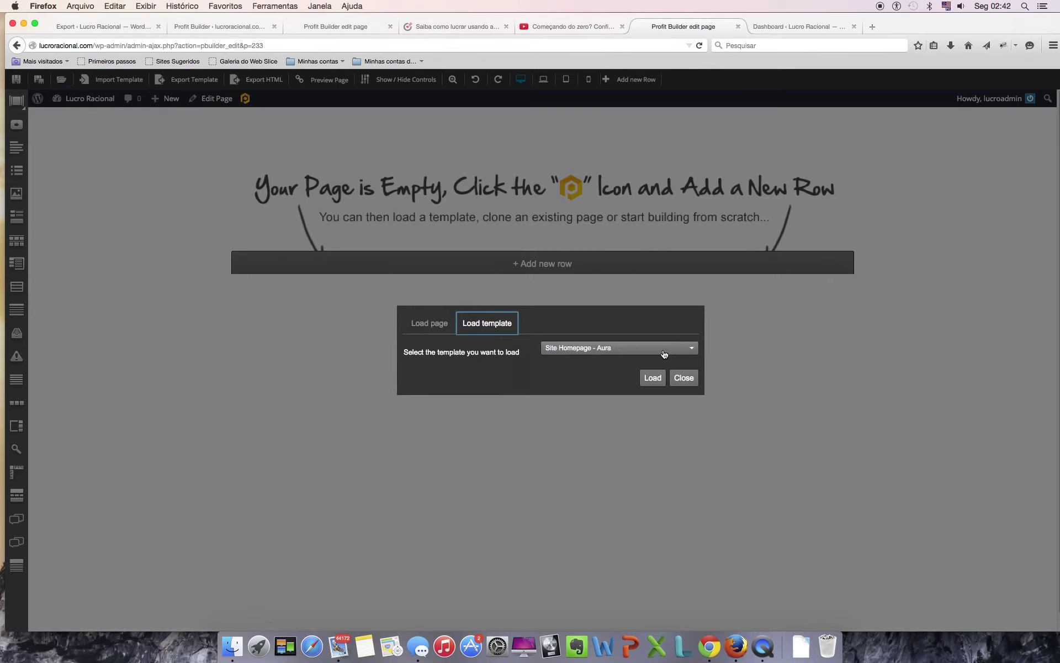
click(667, 350)
scroll(602, 436, down, 5)
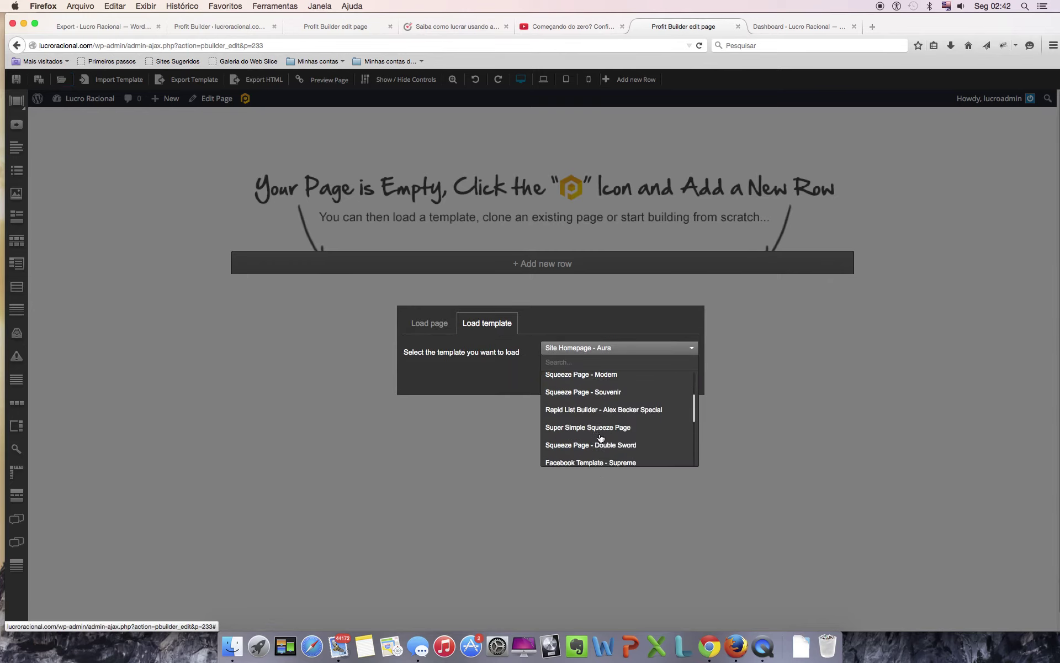
scroll(601, 439, down, 5)
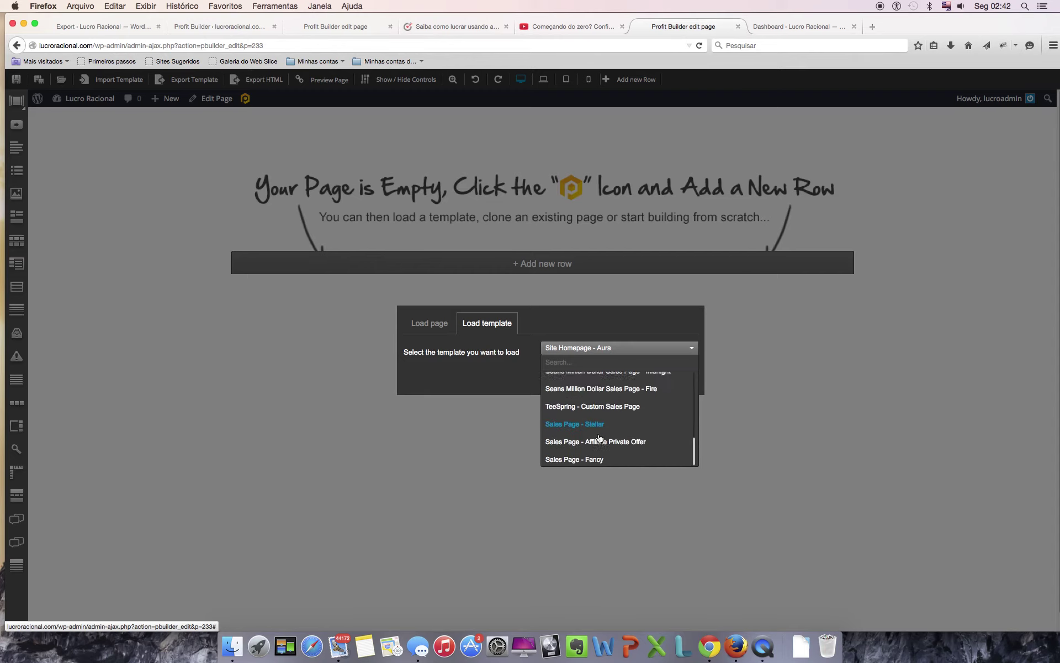
scroll(600, 438, up, 4)
scroll(600, 439, up, 5)
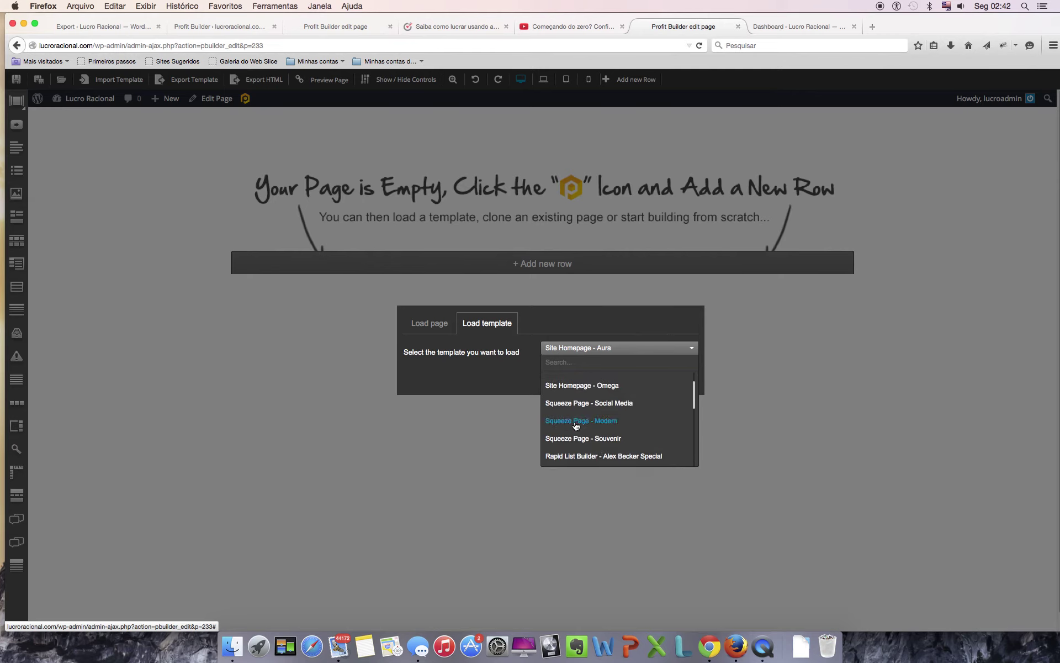
click(575, 424)
click(650, 379)
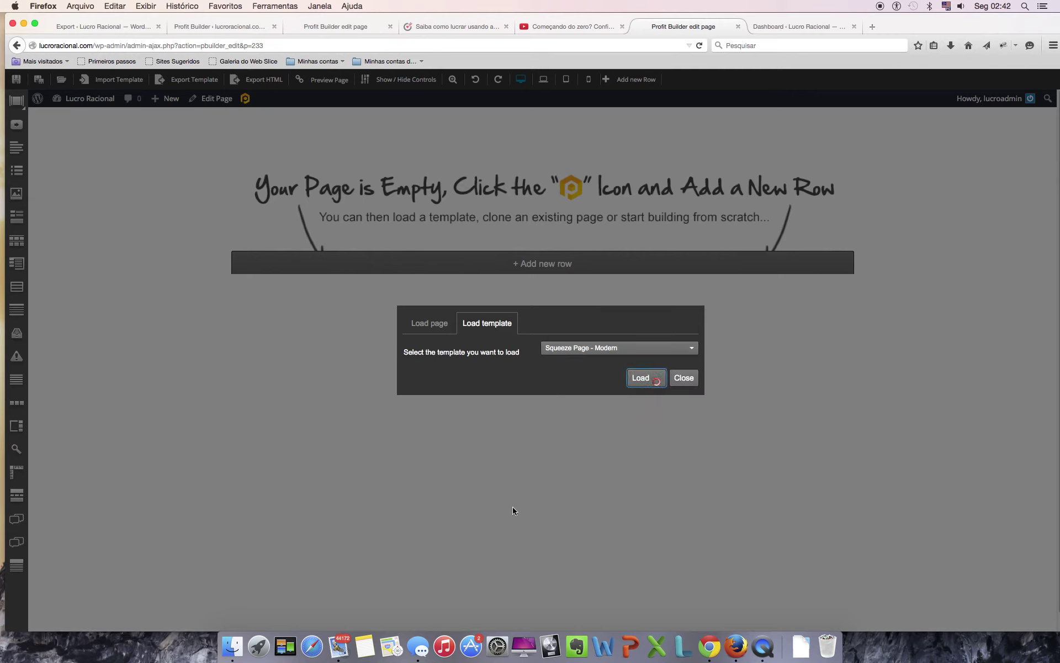
- Look over the loaded template and open the settings of the row holding the headline and email form
scroll(428, 530, down, 1)
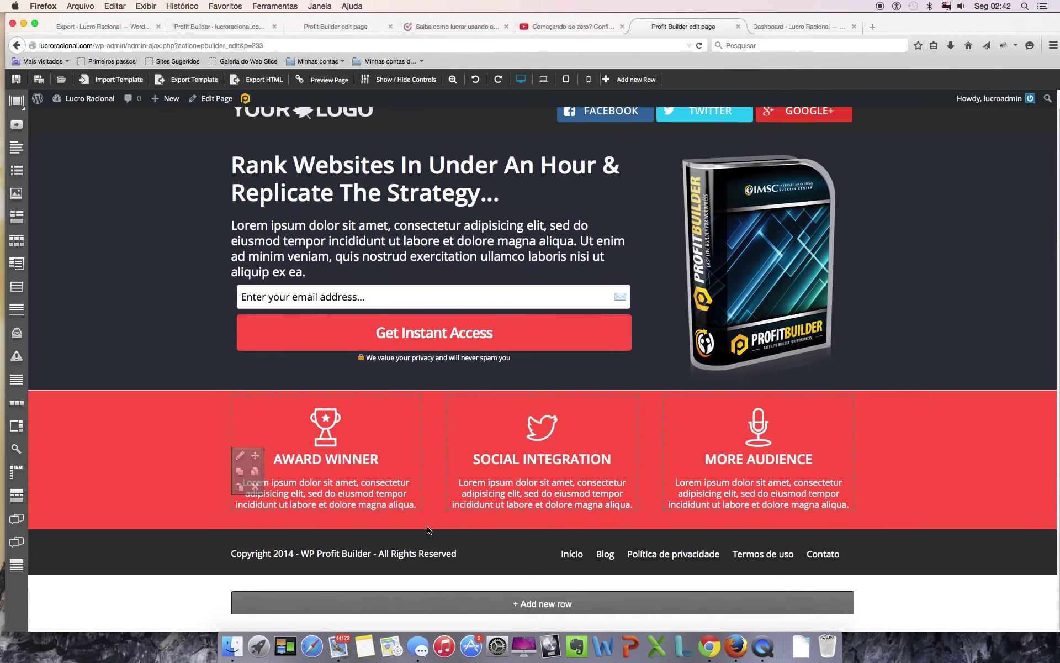
scroll(428, 530, up, 1)
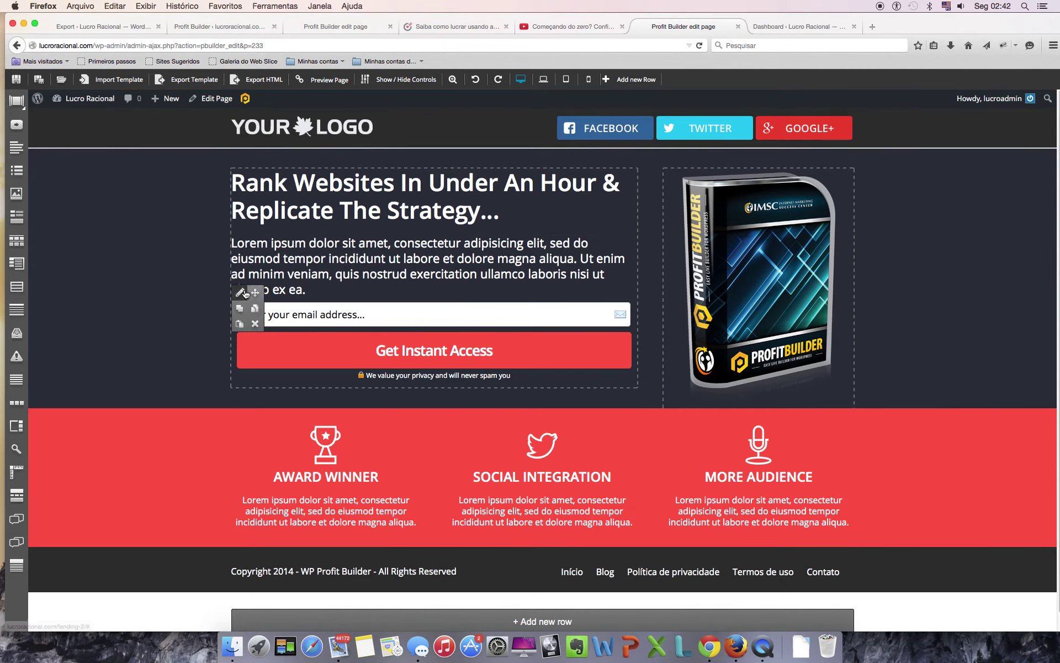
click(306, 303)
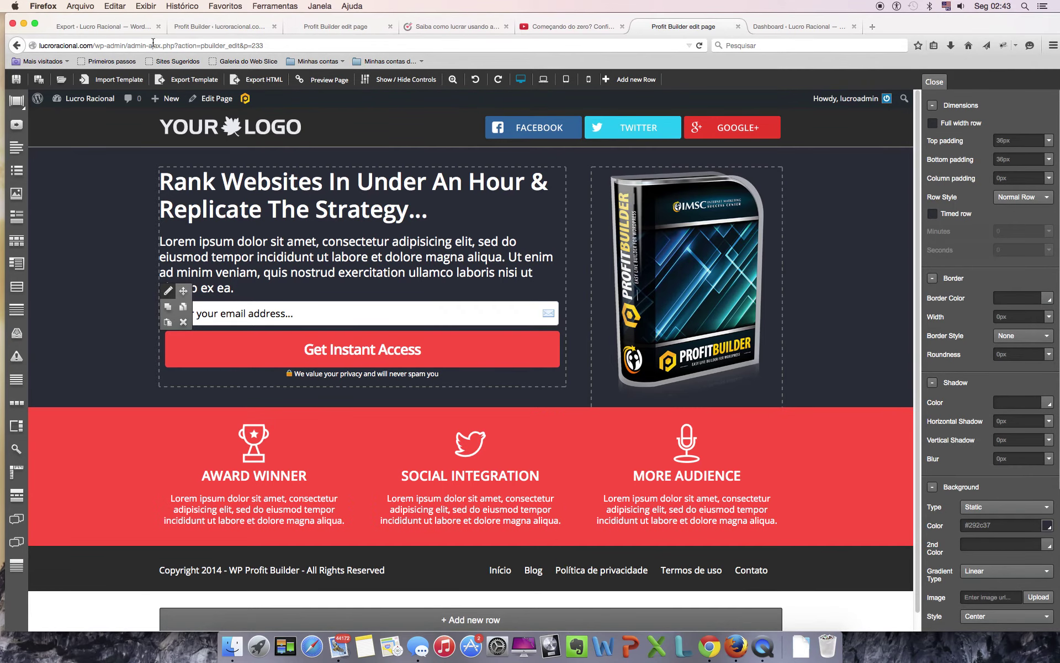
- In the dashboard's browser tab, open the Landing 2 page from the pages list for editing
click(790, 25)
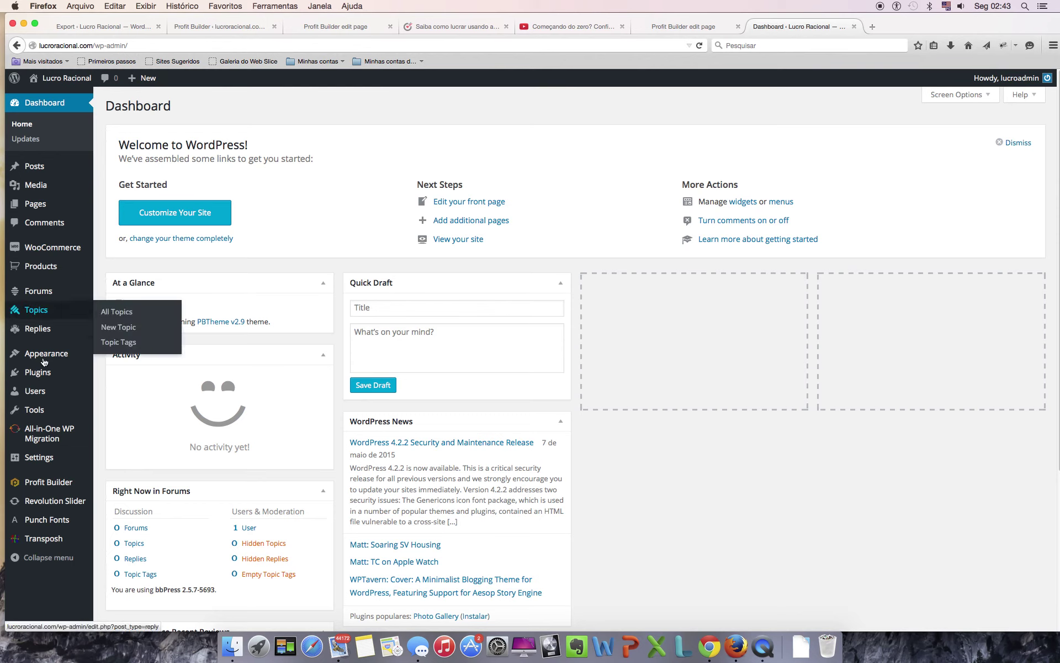
click(32, 208)
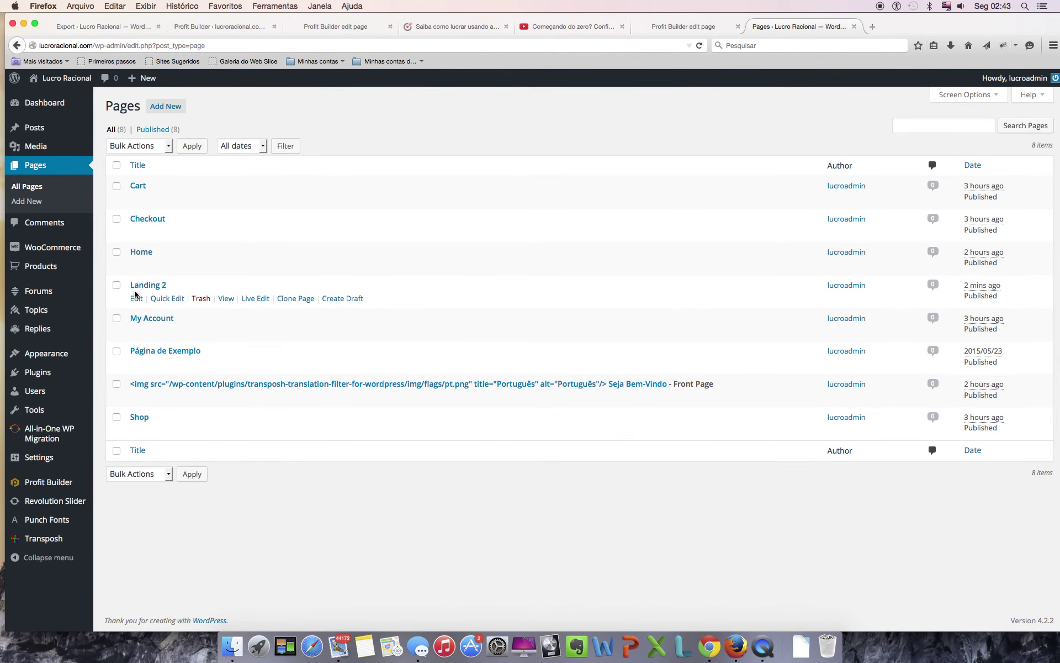
click(136, 298)
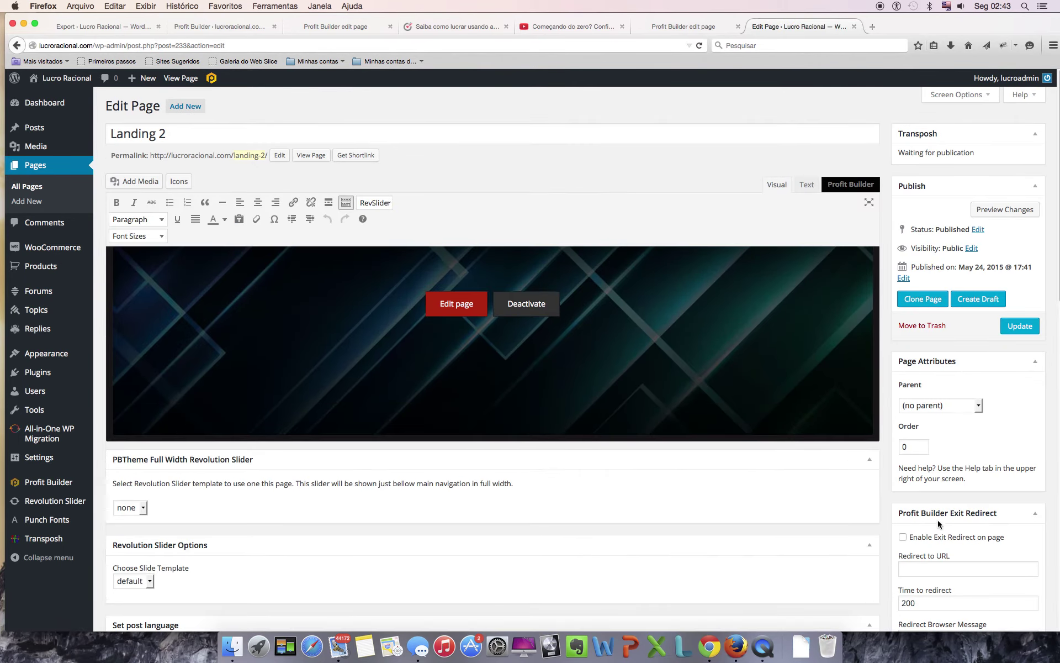
- Set the page background type to Image, upload group-609640_1280.jpg from the Transferências folder and save the media changes
scroll(962, 512, down, 10)
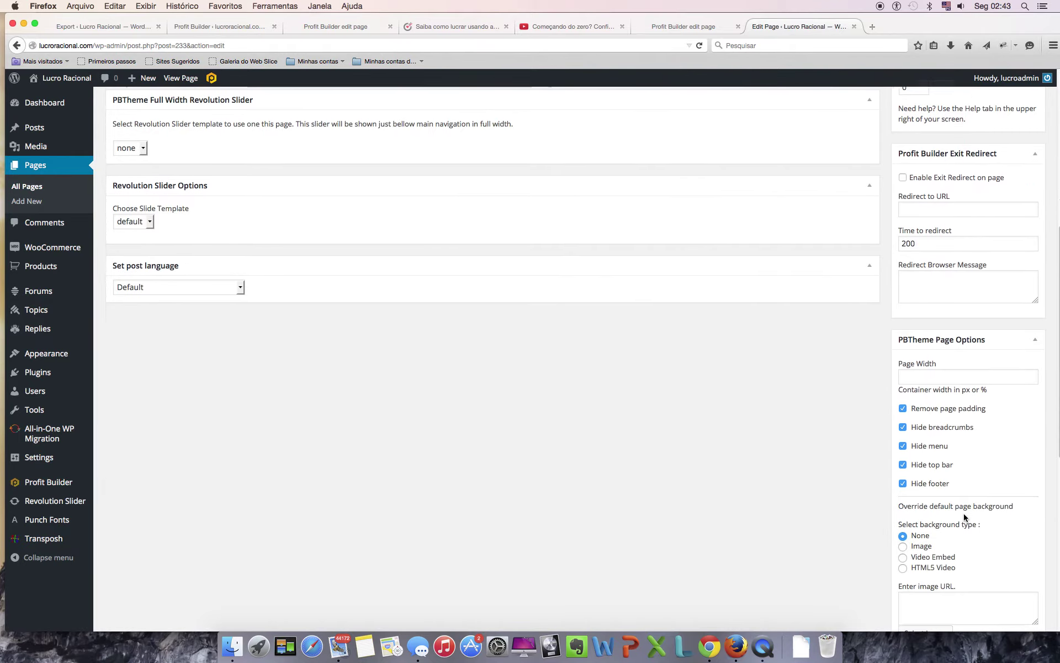
scroll(964, 517, down, 3)
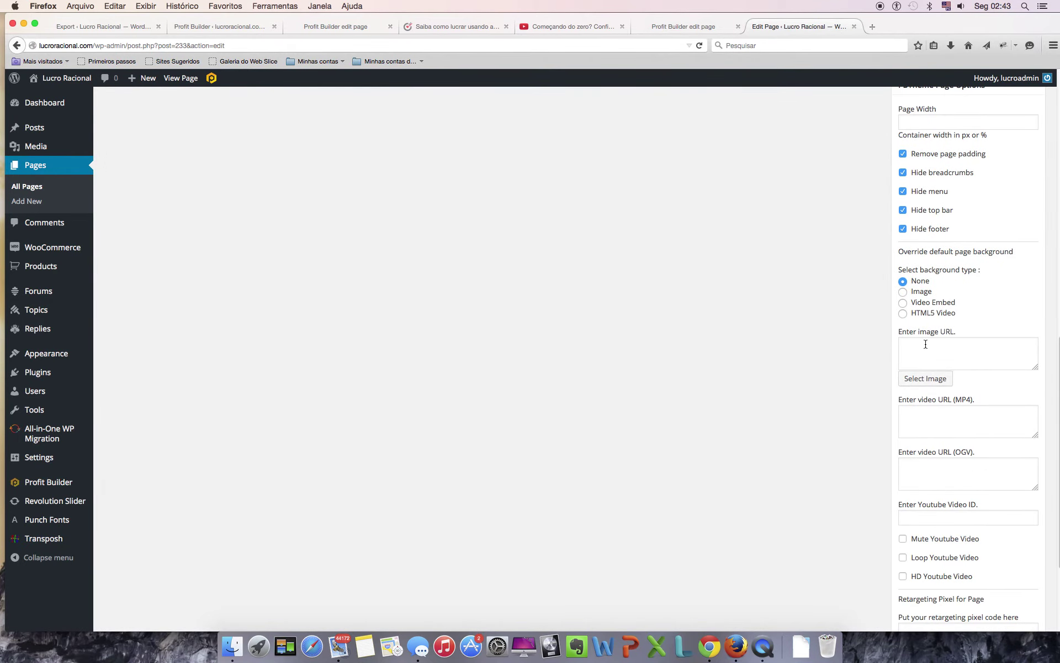
click(903, 293)
click(915, 376)
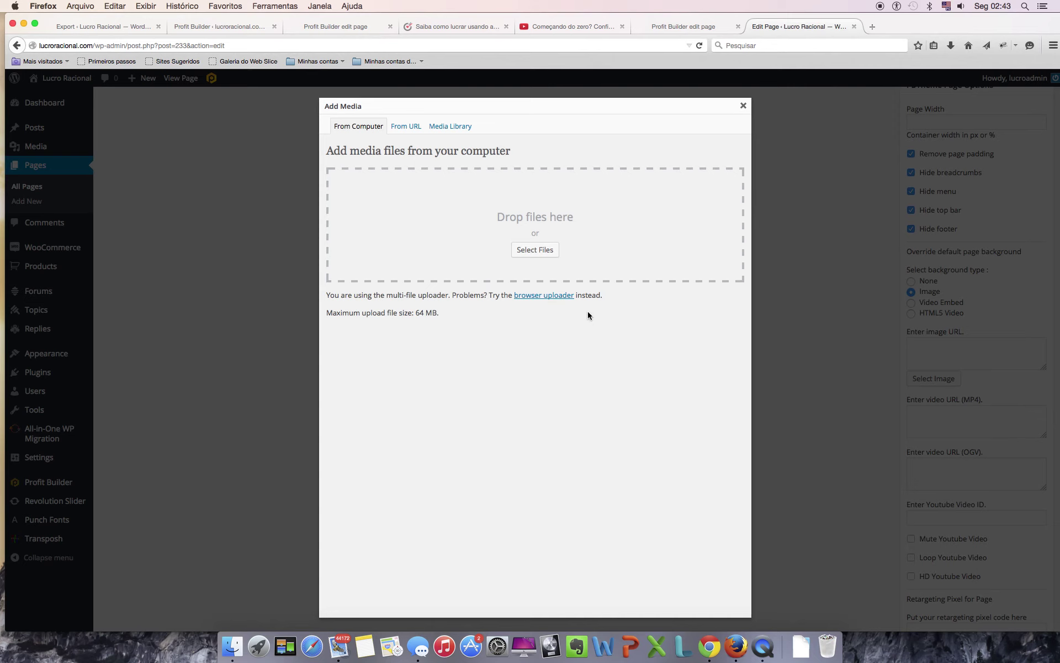
click(548, 254)
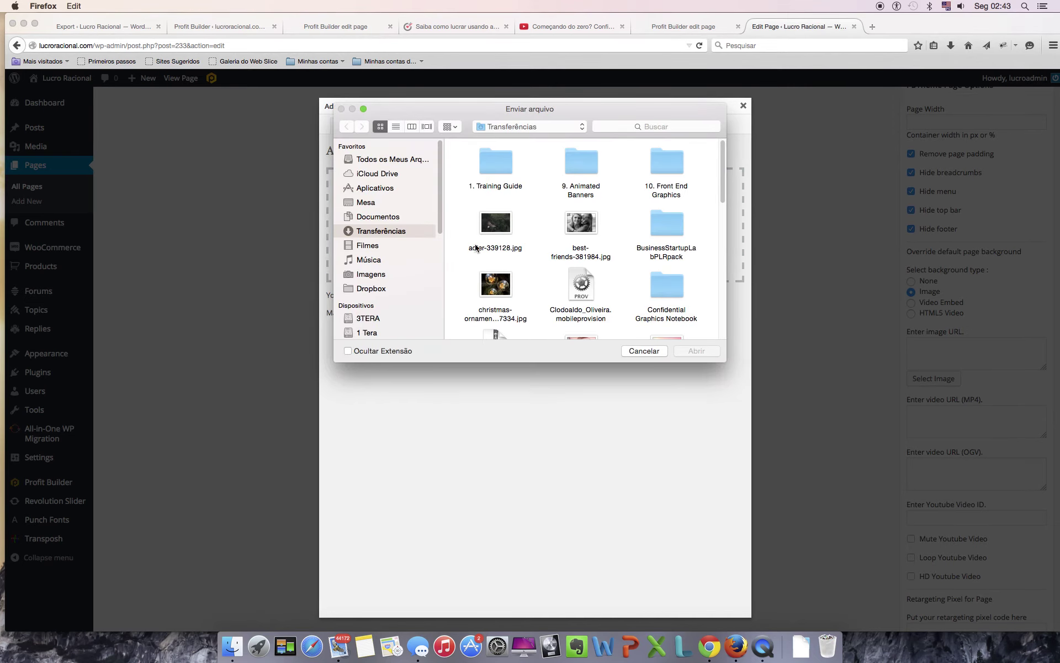
scroll(497, 323, down, 10)
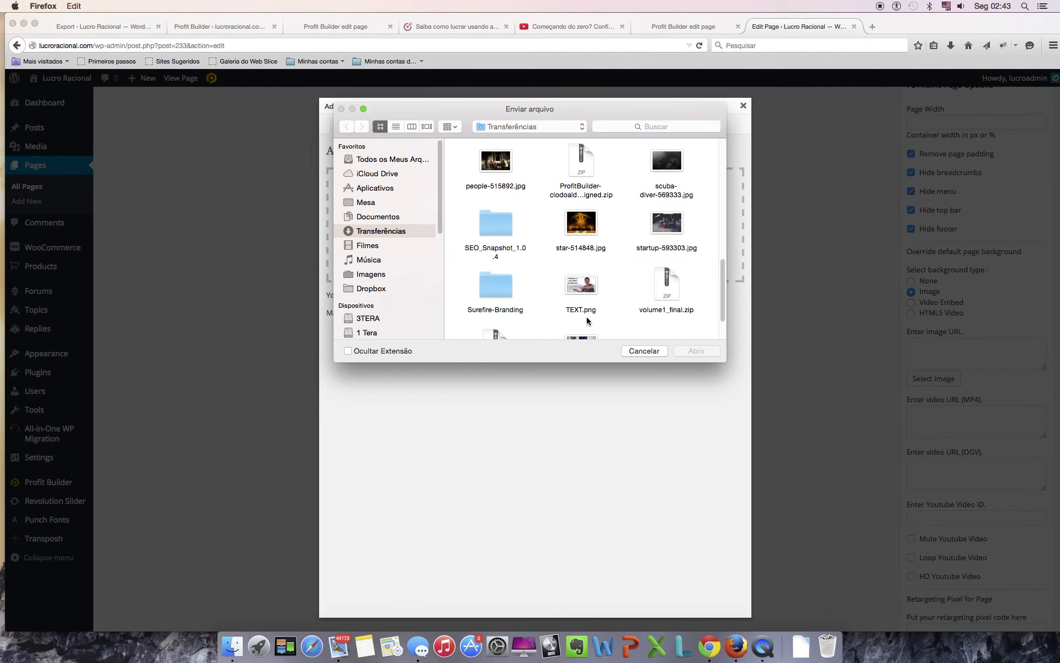
scroll(588, 320, up, 3)
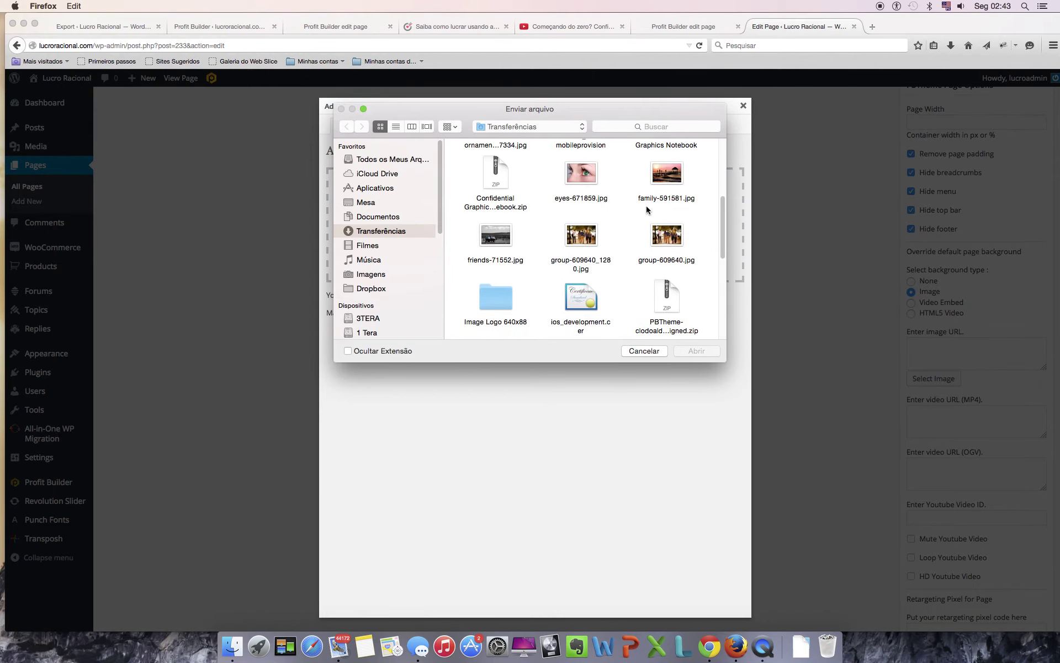
click(665, 178)
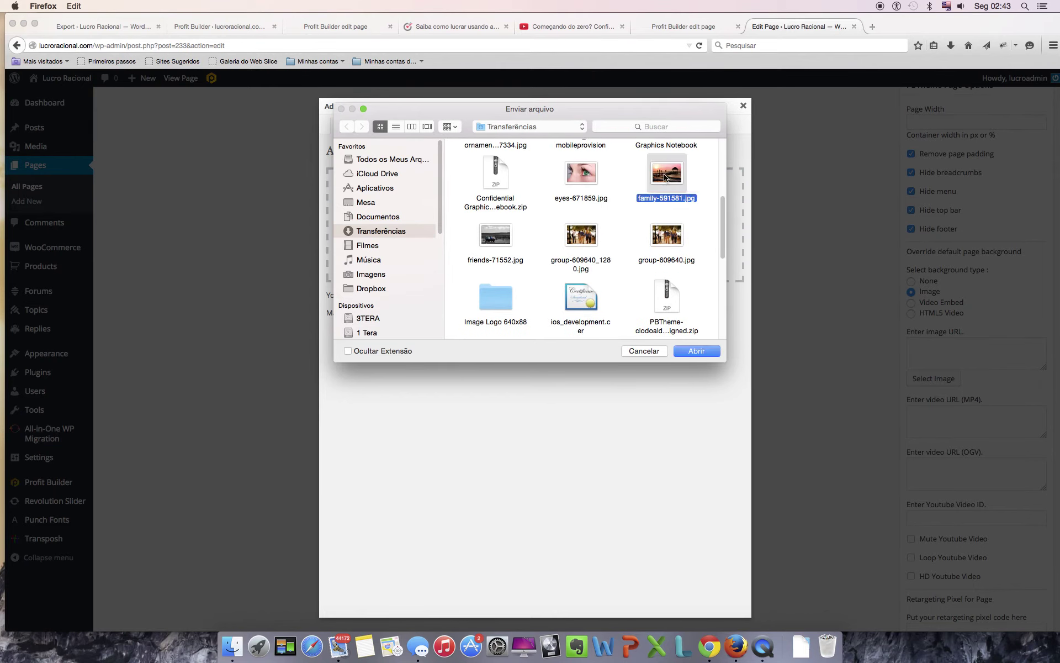
click(568, 240)
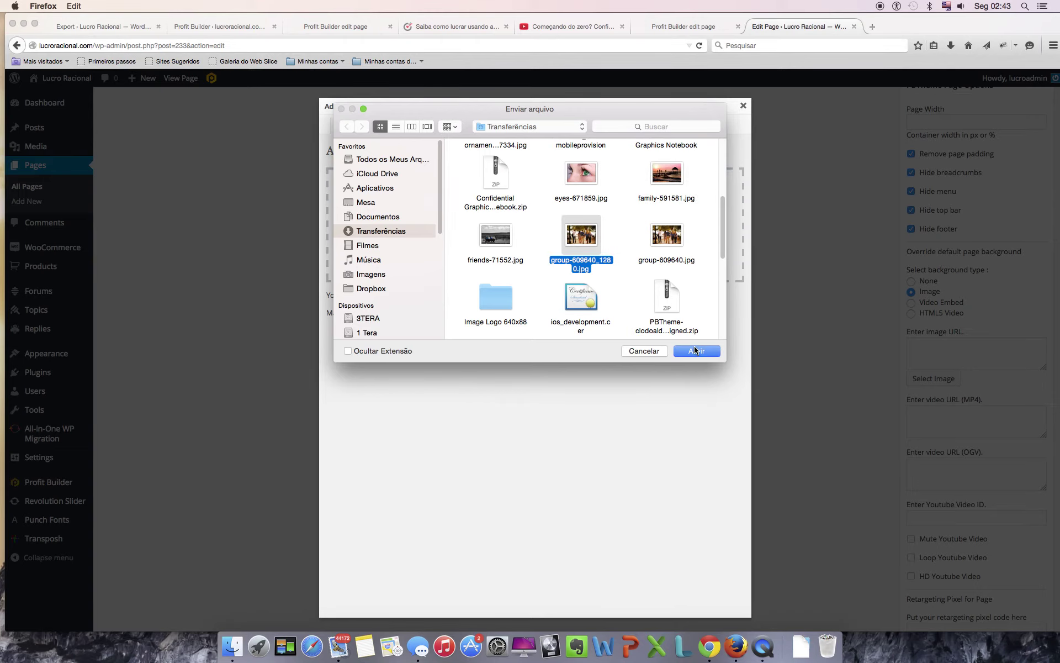
click(695, 351)
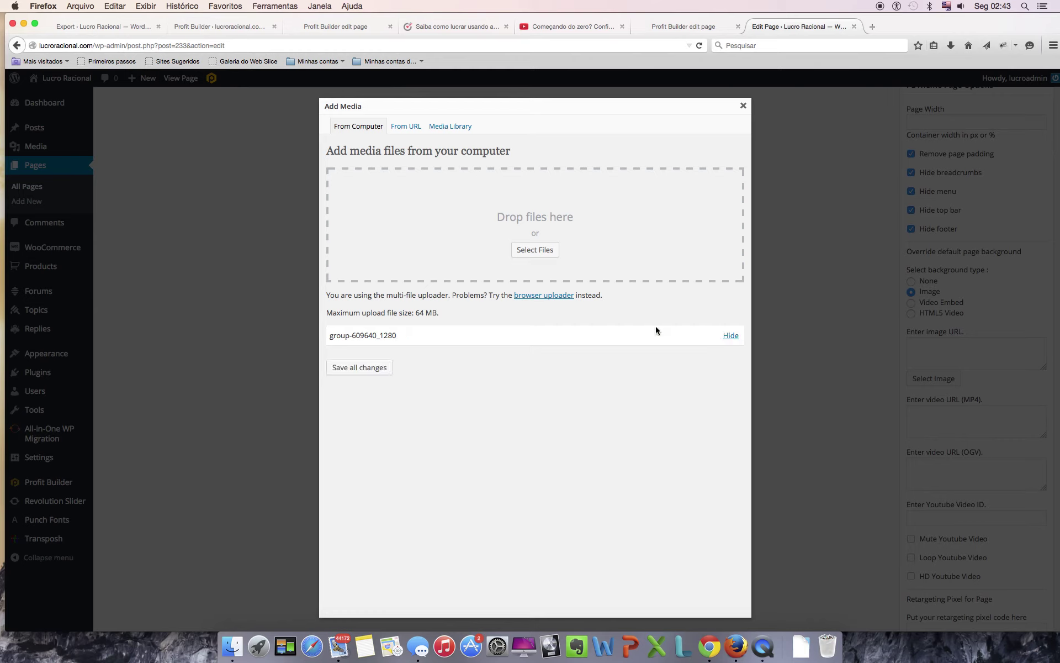
click(389, 370)
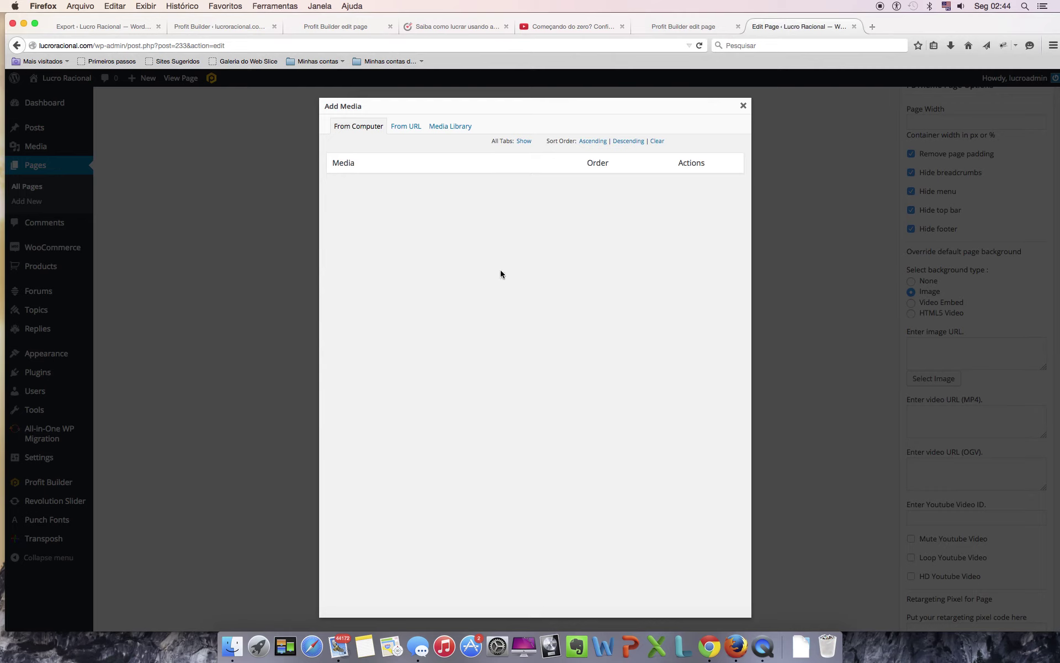
- Insert group-609640_1280 from the media library as the page's background image and update the page
click(451, 126)
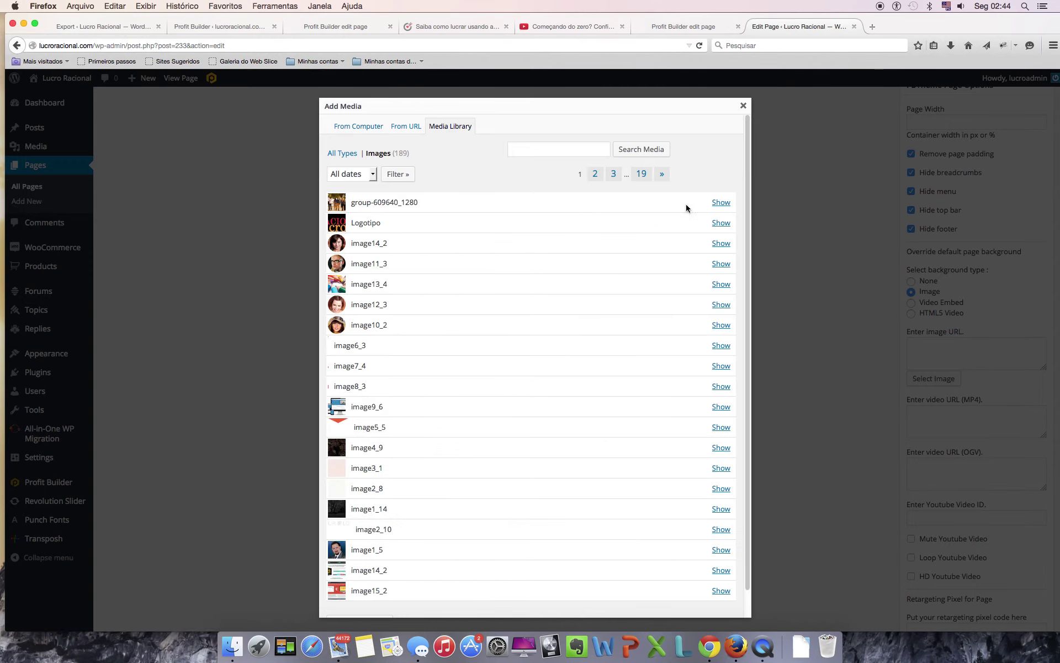
click(720, 203)
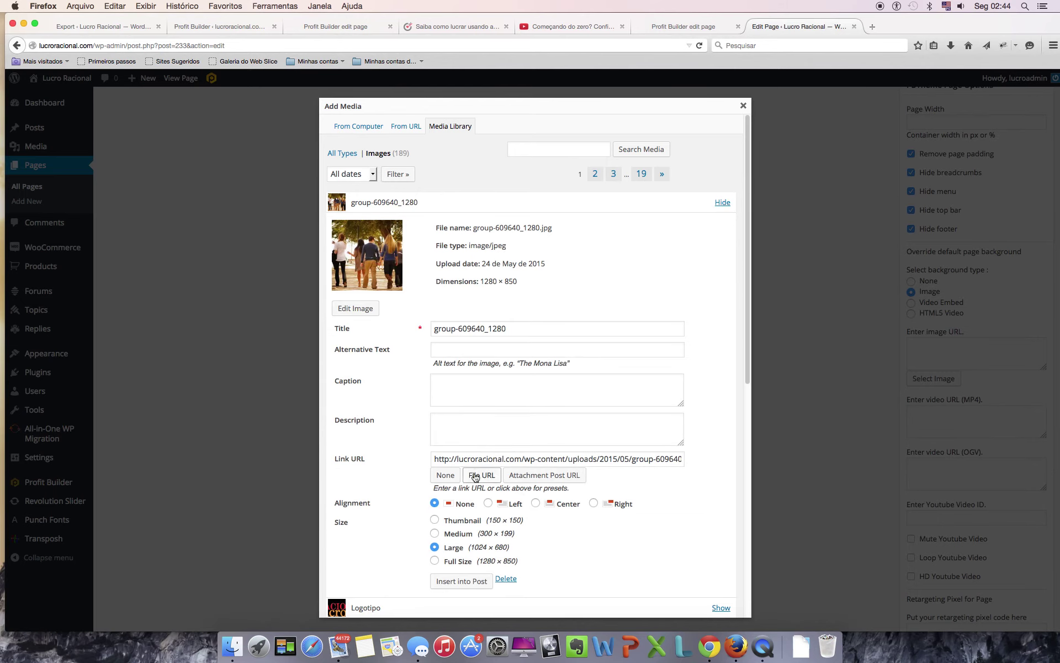
scroll(522, 492, down, 10)
click(463, 172)
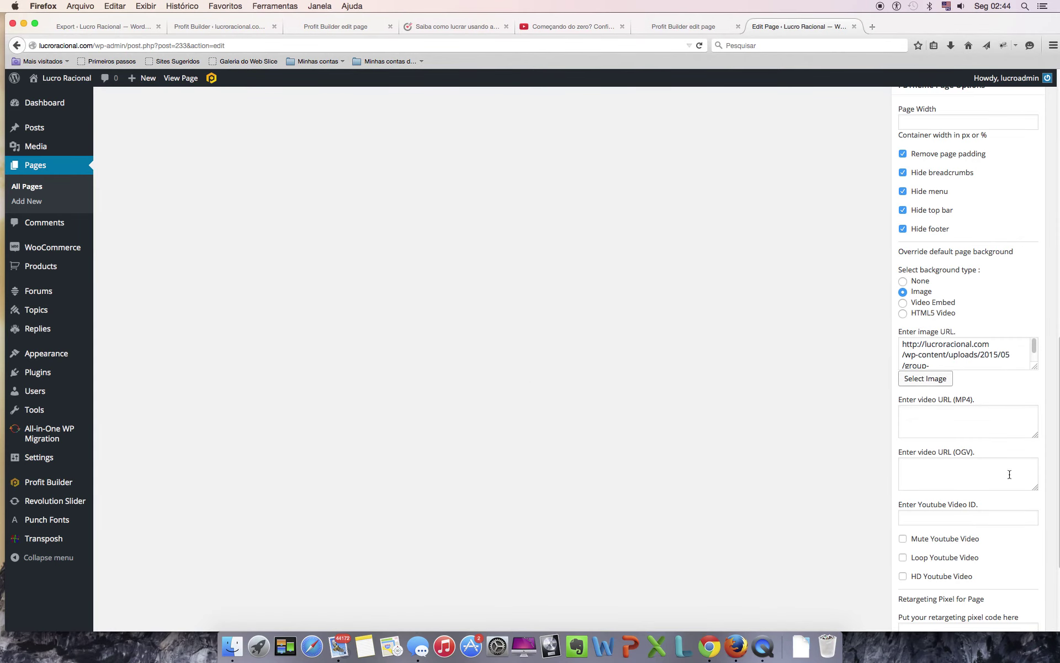
scroll(724, 501, up, 10)
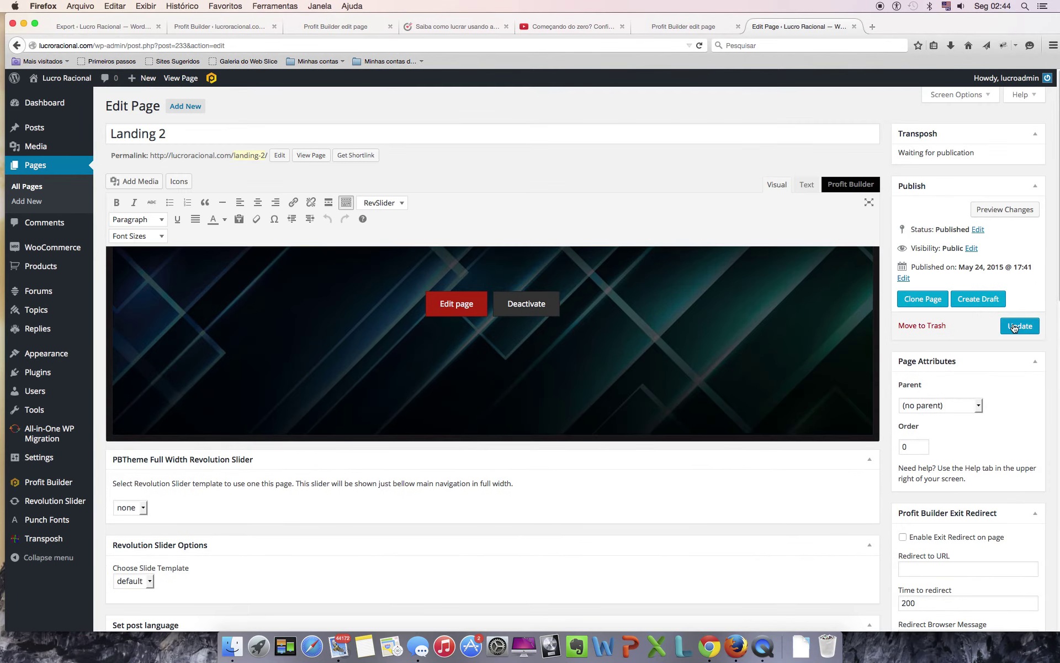
click(1015, 327)
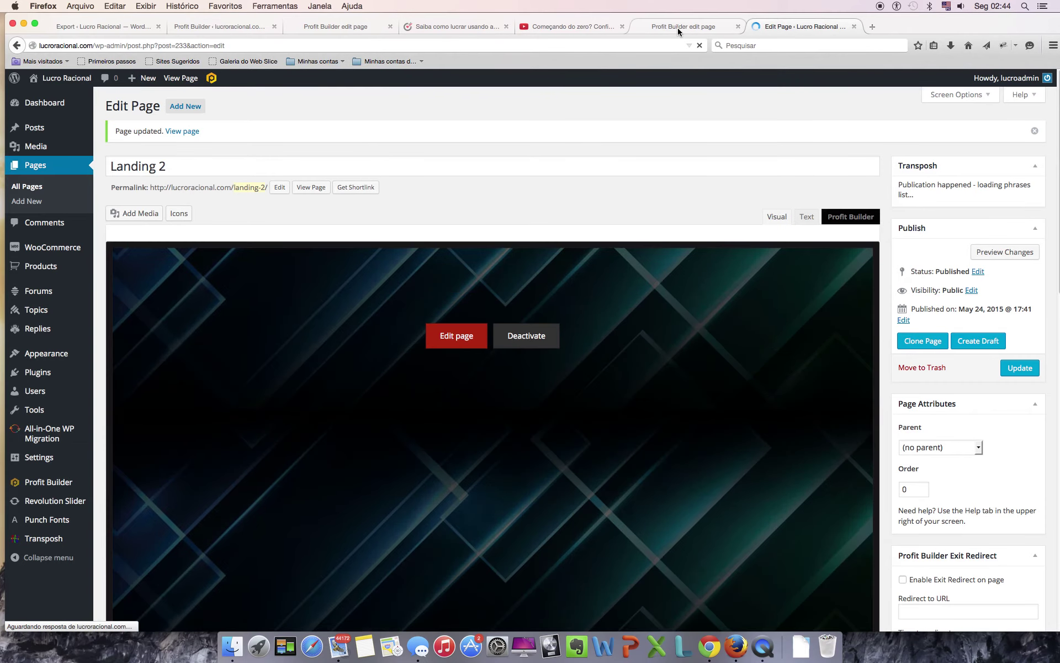
- Return to the browser tab with the Landing 2 page editor and reload it with the new background
click(678, 27)
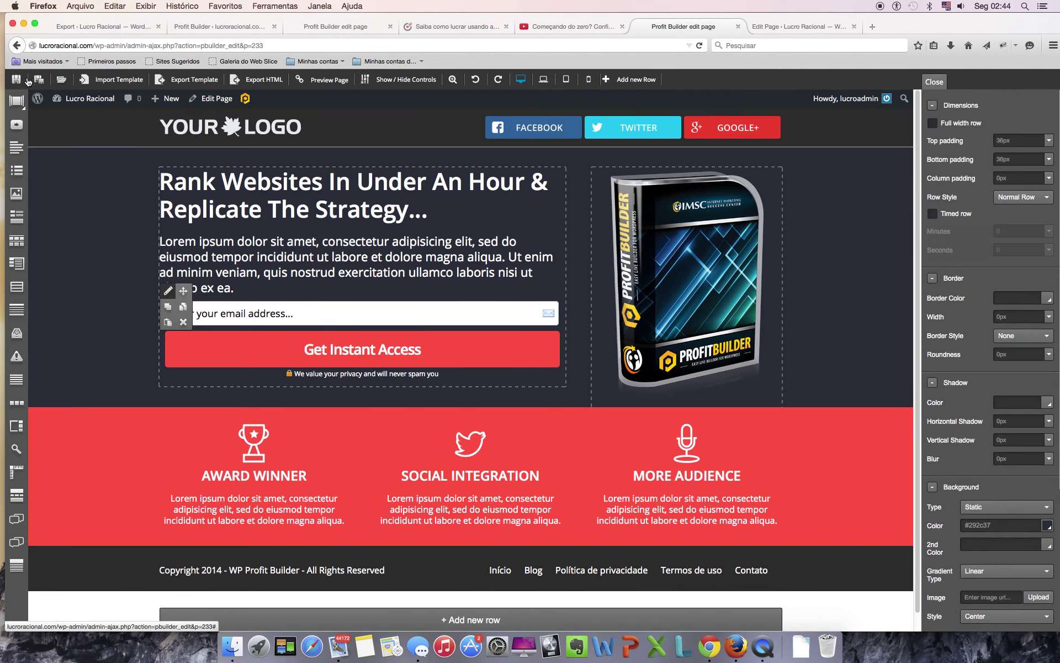
click(699, 44)
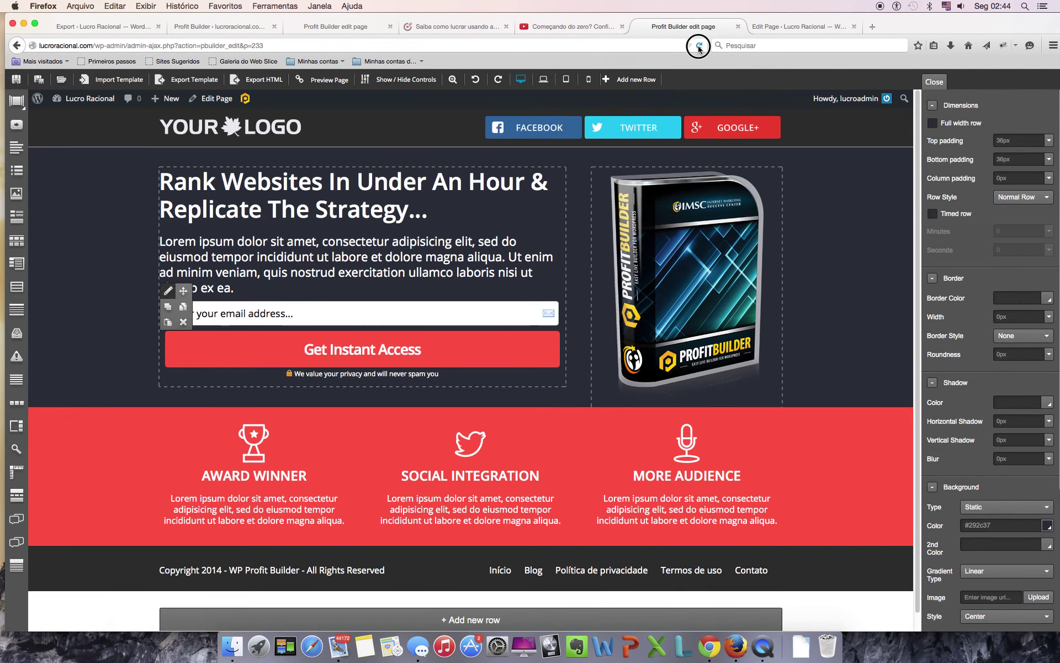
click(588, 294)
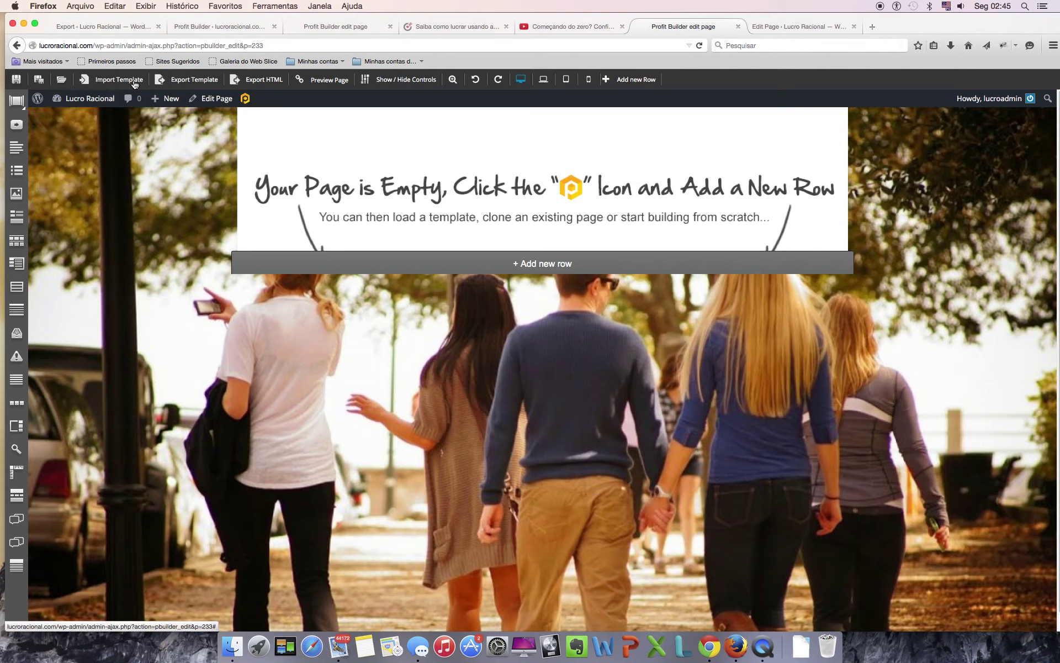
- Load the "Squeeze Page - Bloom" template into the empty page
click(116, 82)
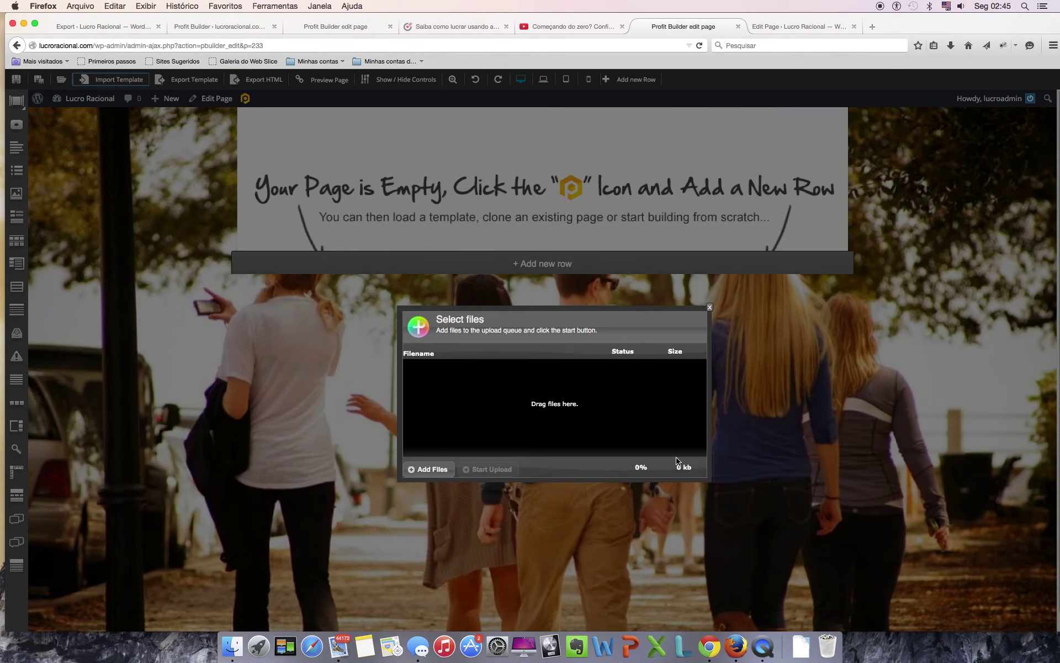
click(709, 307)
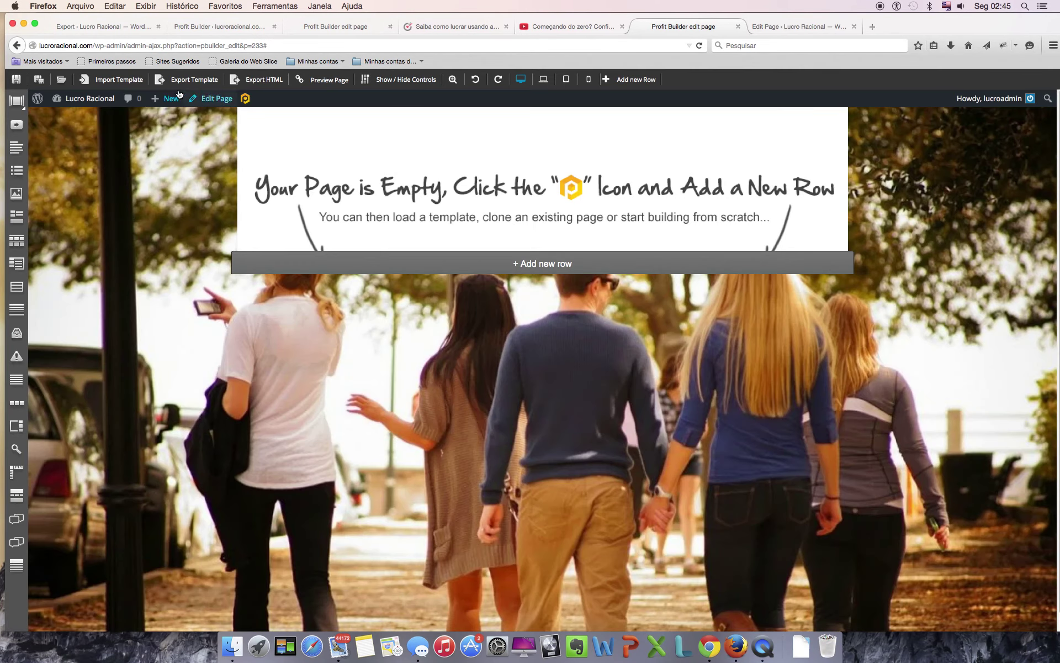
click(61, 80)
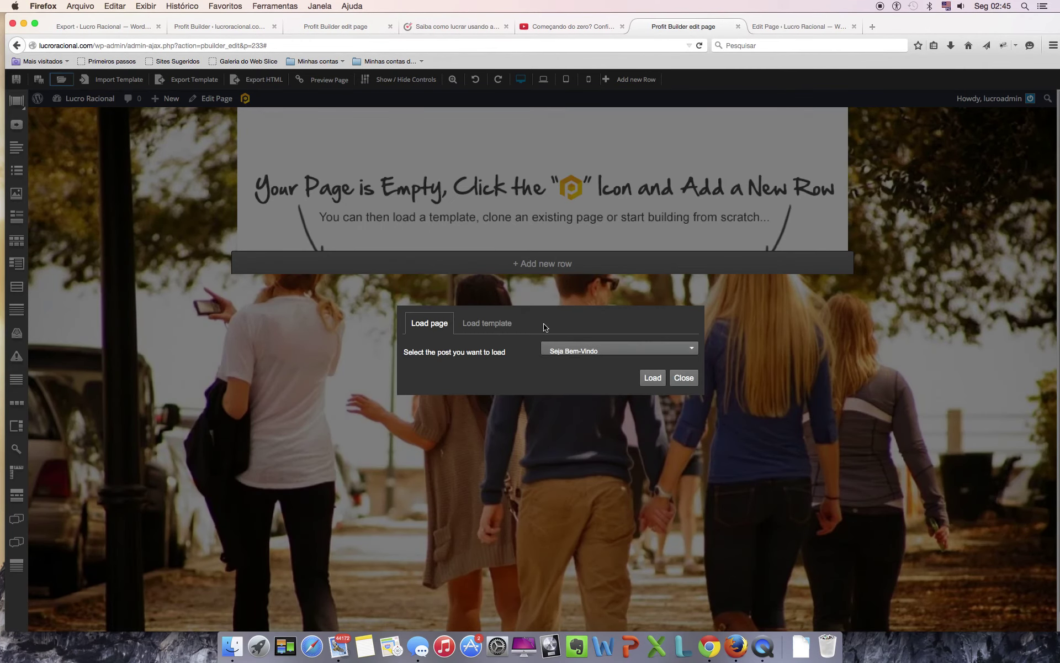
click(471, 328)
click(645, 356)
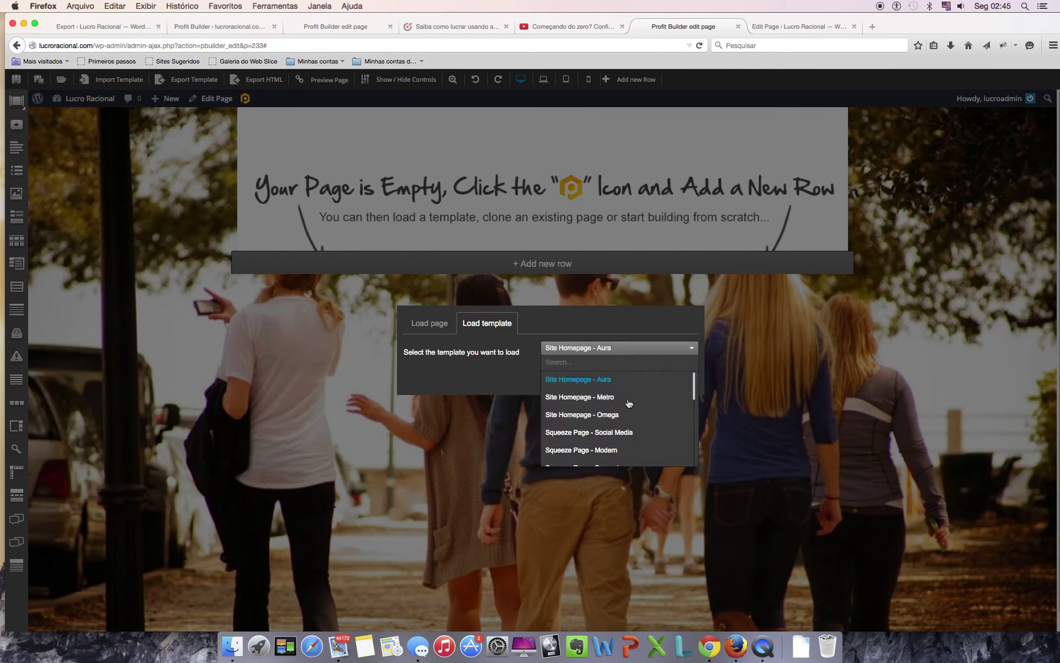
scroll(610, 448, down, 3)
scroll(574, 428, up, 2)
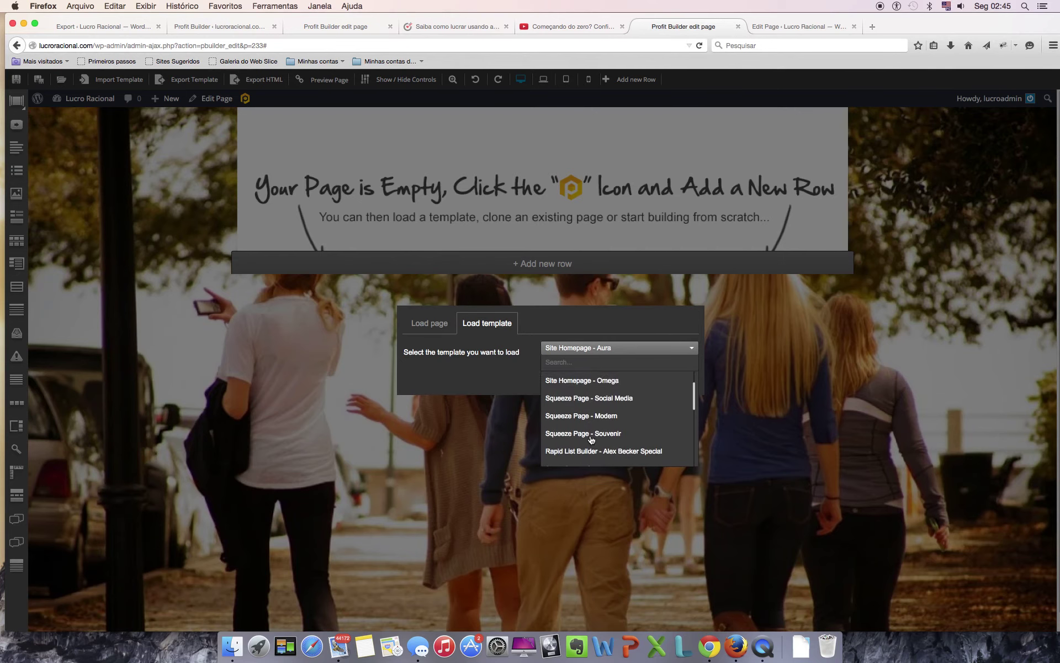
scroll(570, 424, up, 1)
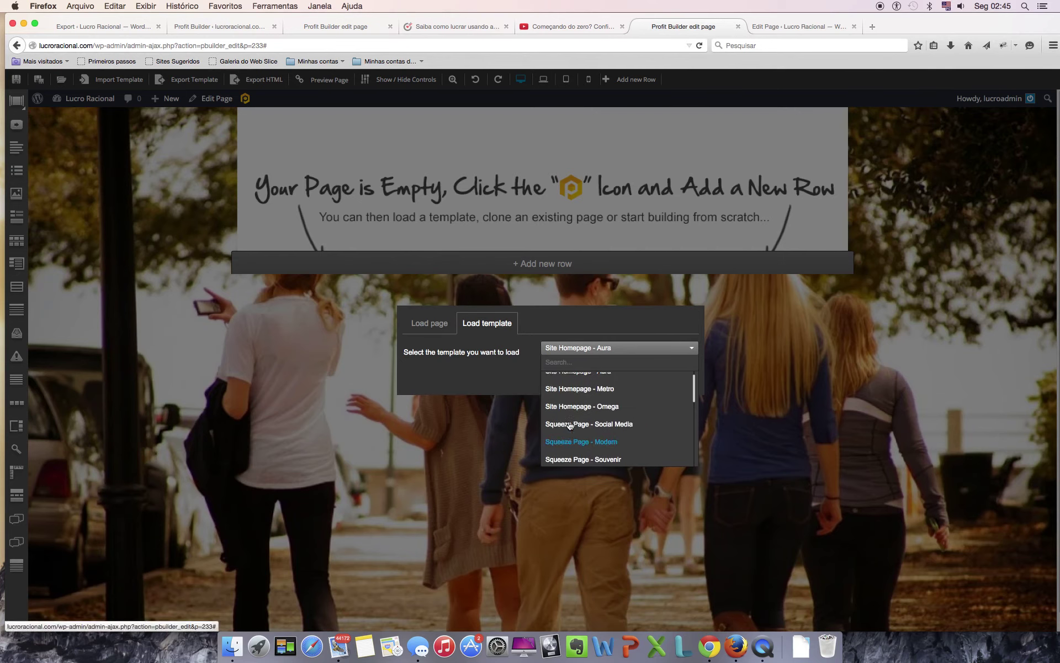
scroll(569, 424, down, 5)
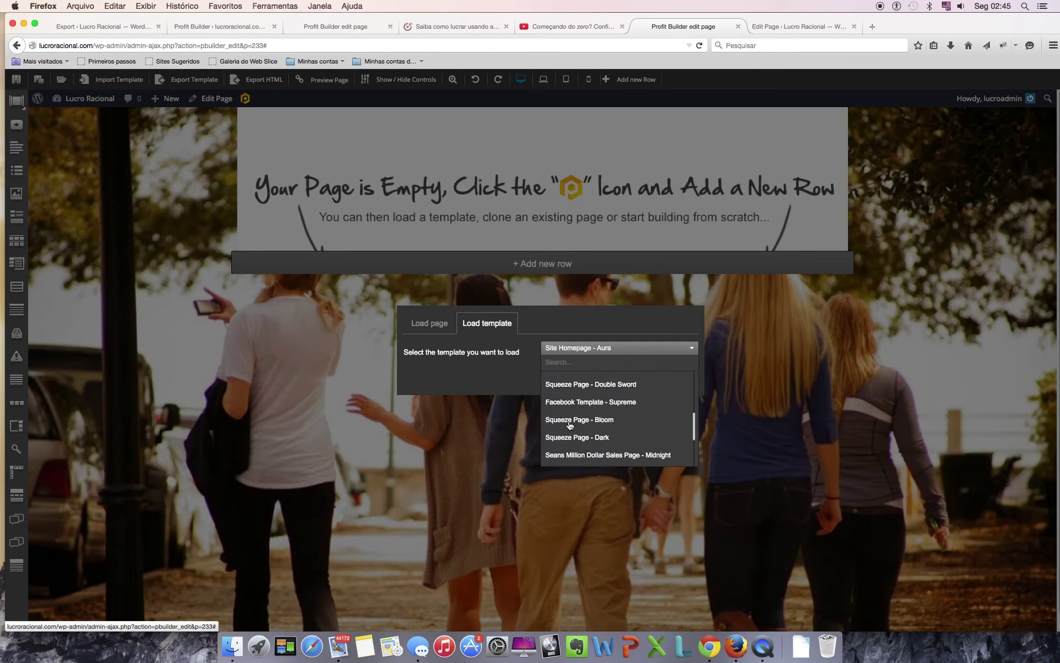
click(570, 420)
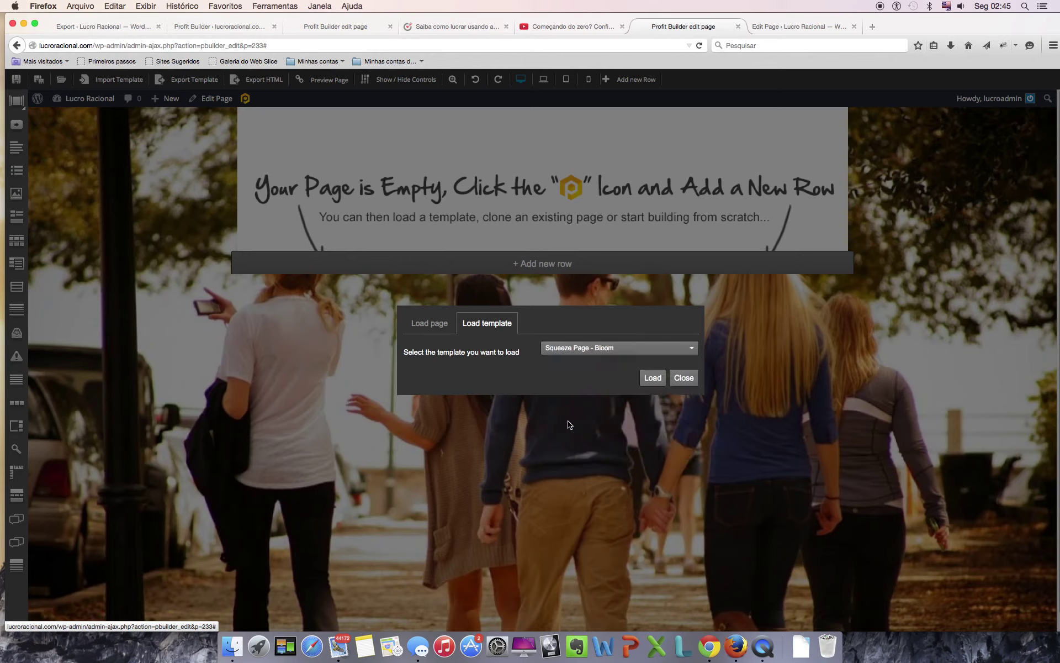
click(654, 381)
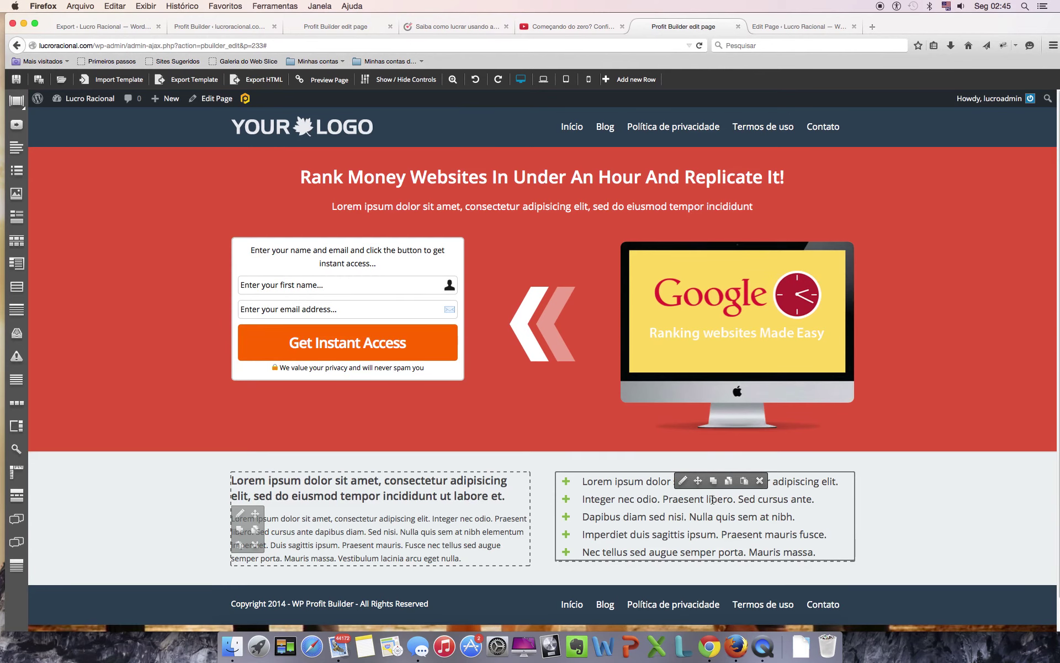
- Look over the loaded template and open the settings of the row holding the opt-in form and monitor image
scroll(712, 500, down, 2)
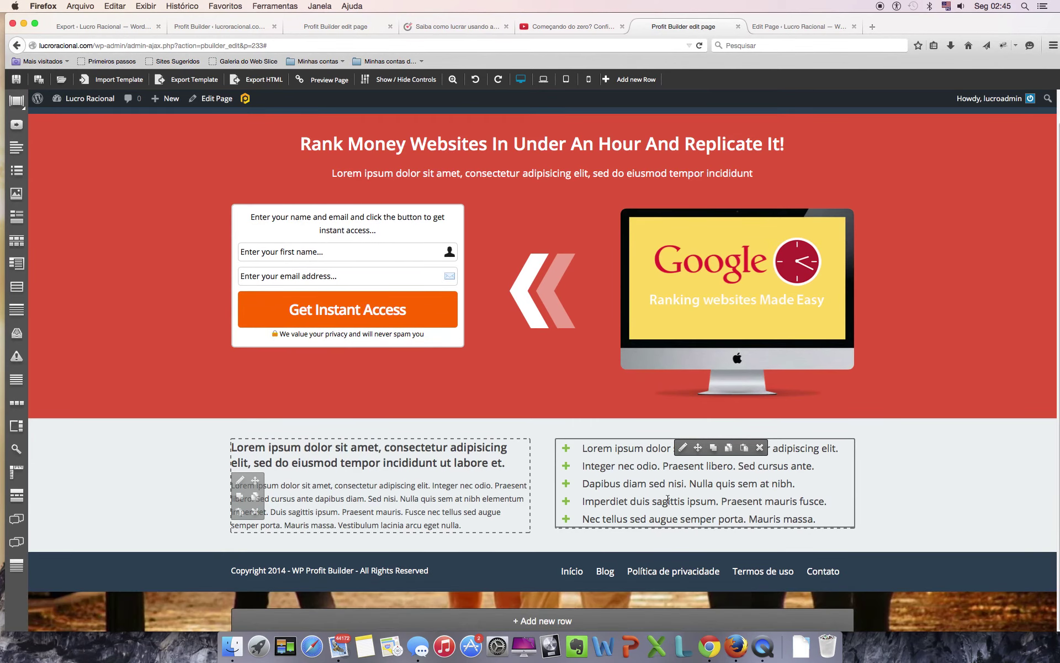
scroll(513, 451, up, 2)
scroll(514, 451, down, 2)
click(513, 451)
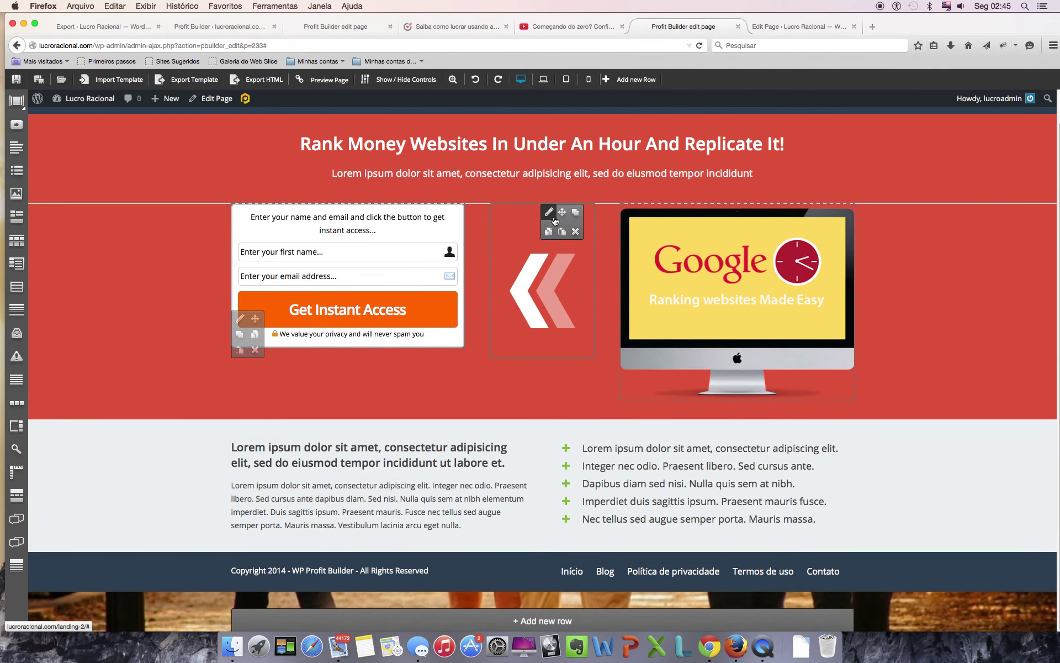
click(241, 319)
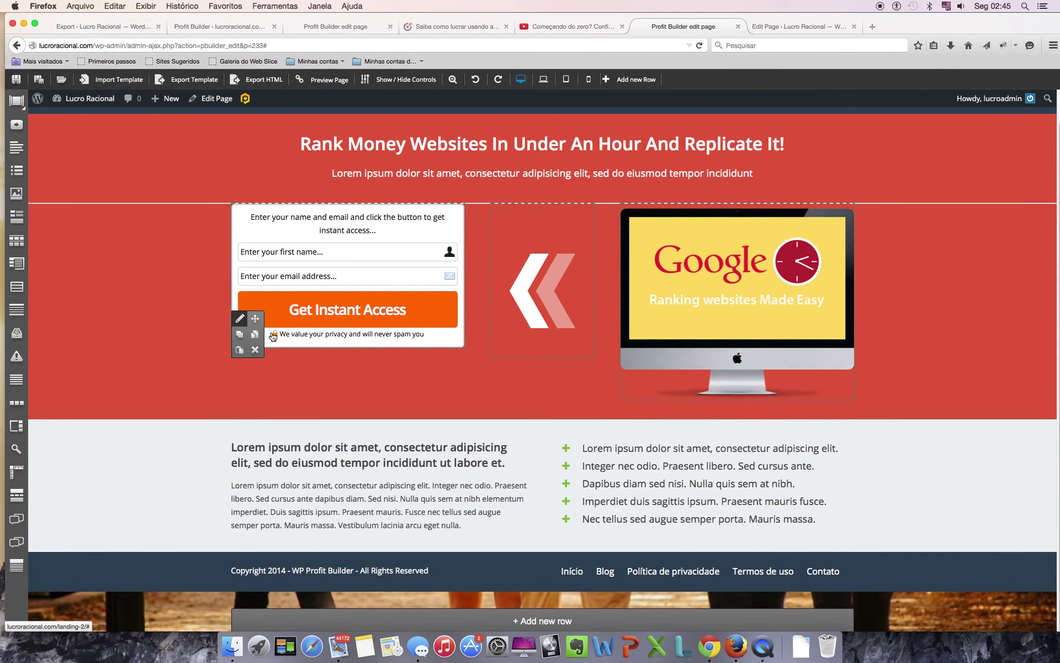
- Try to clear the red background color of the opt-in form row, leaving its background type at Static
scroll(1038, 431, down, 5)
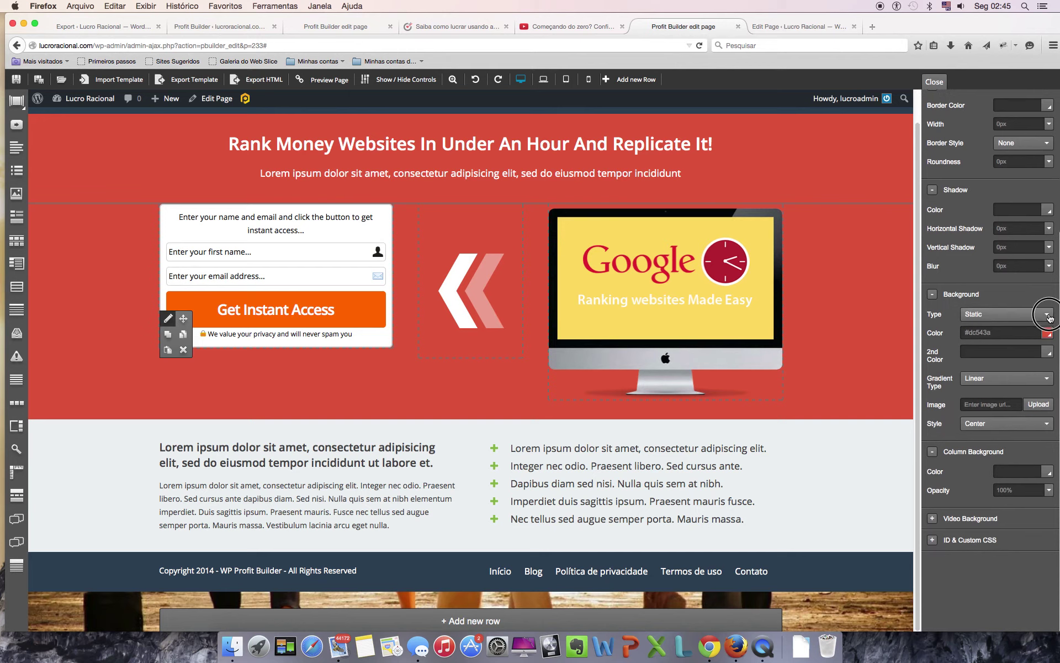
click(1049, 316)
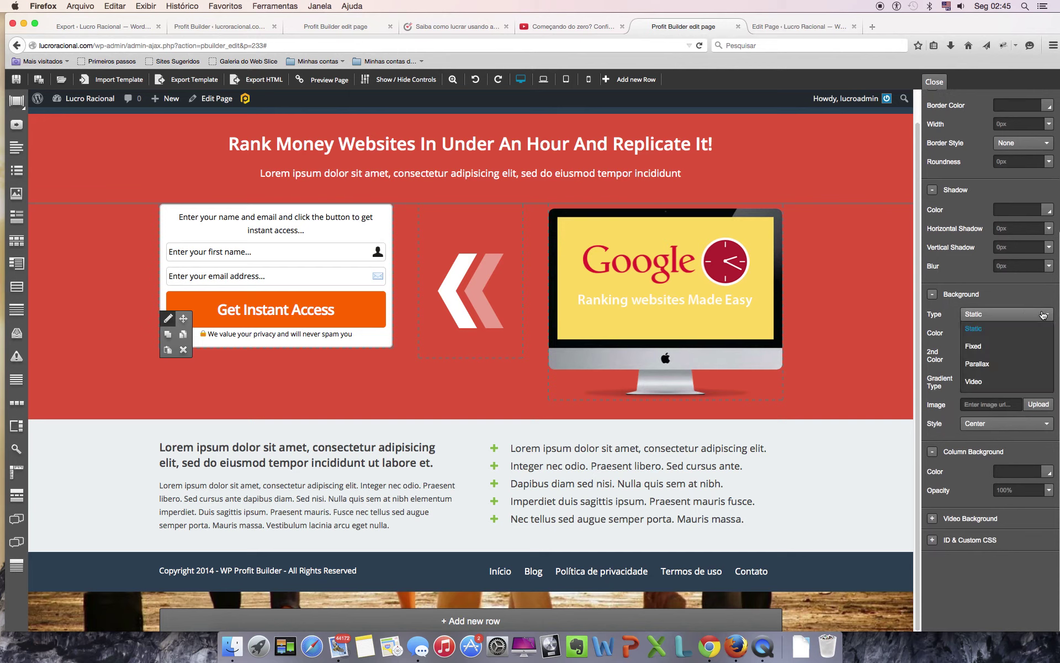
click(1043, 314)
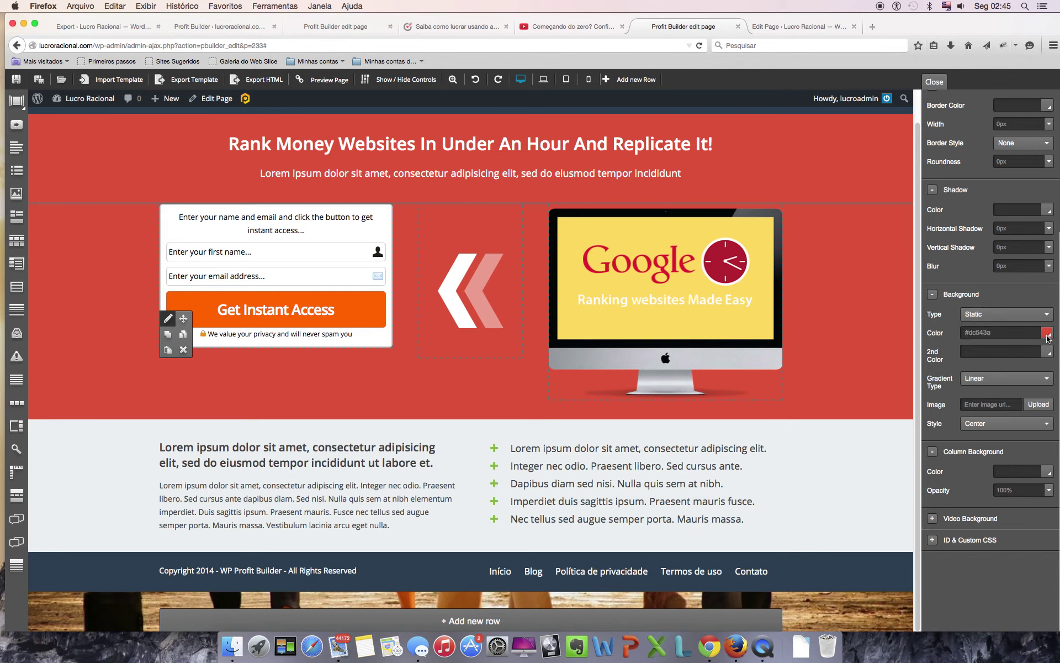
click(1047, 335)
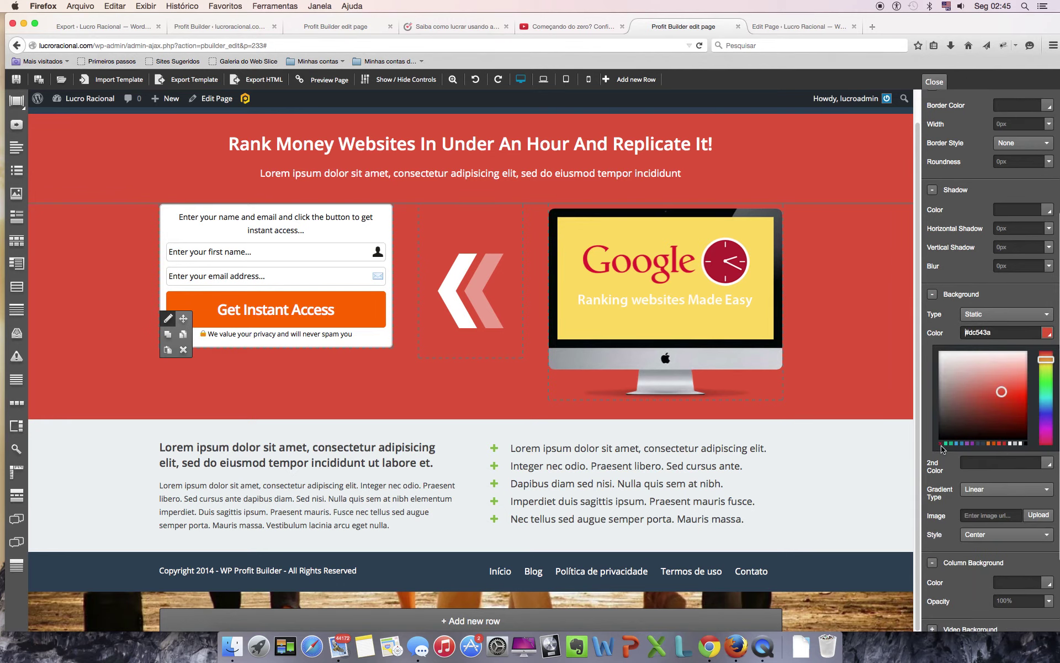
click(941, 445)
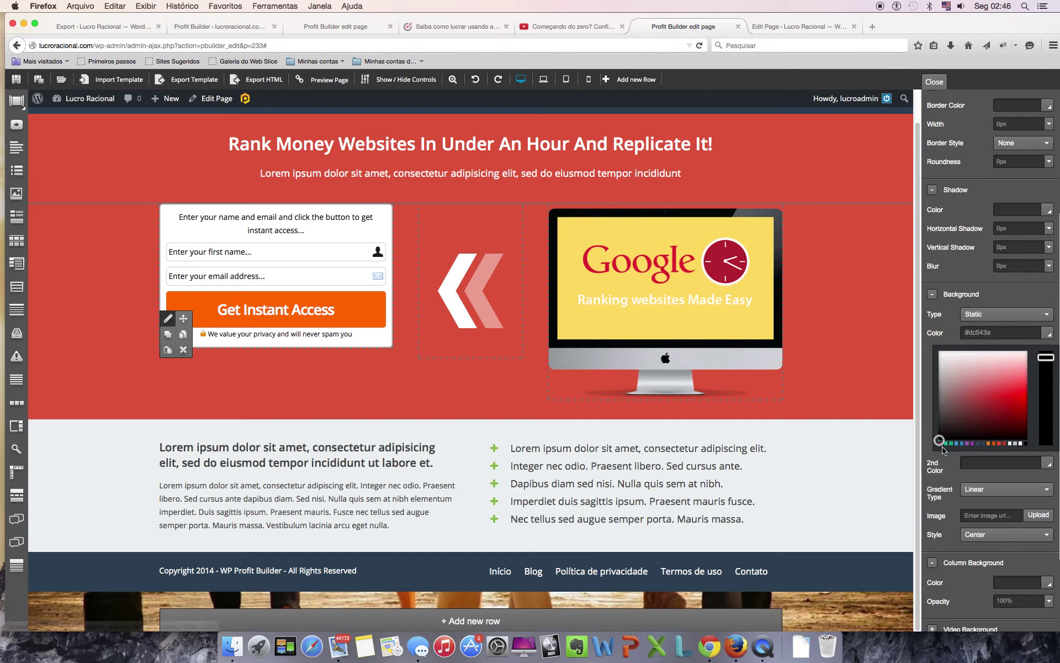
click(941, 443)
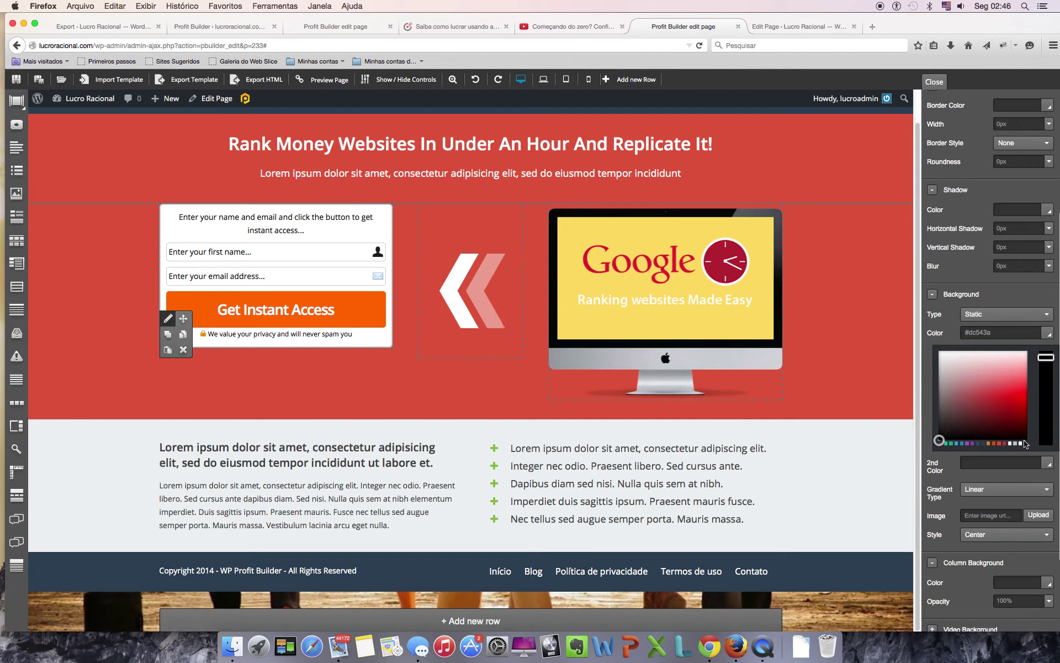
click(952, 459)
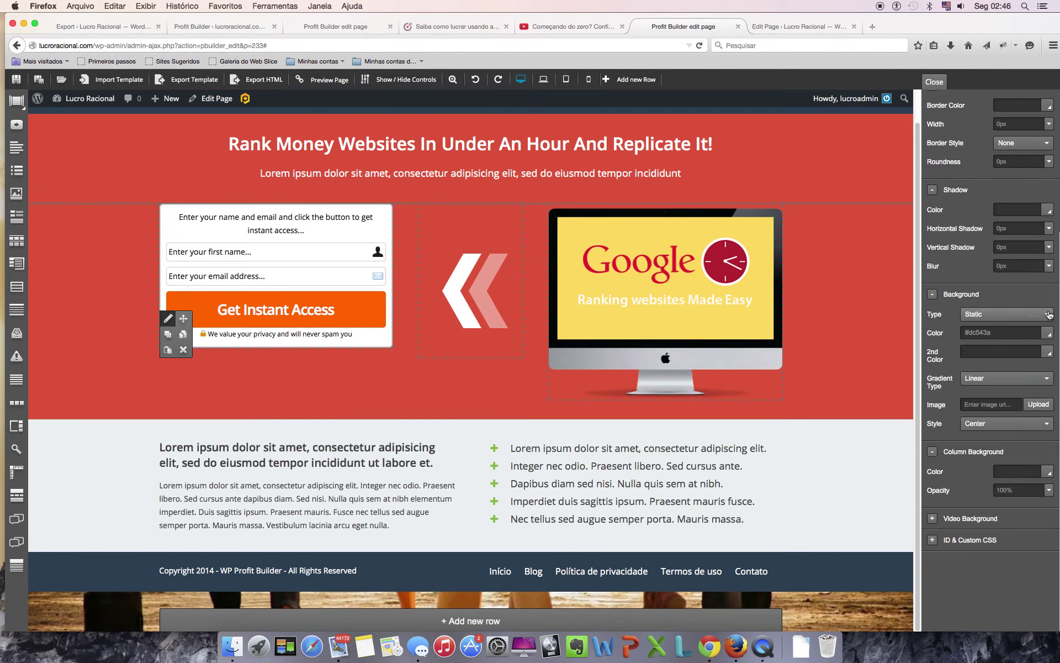
- Set the opt-in form row's background type to Parallax
click(1032, 318)
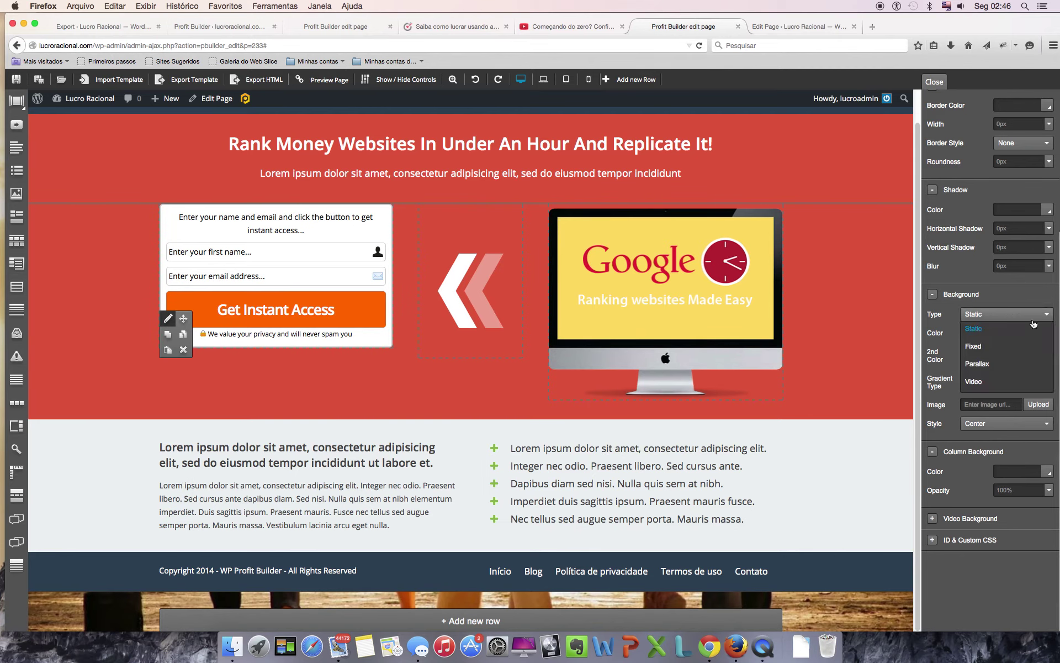
click(981, 331)
click(1048, 314)
click(978, 363)
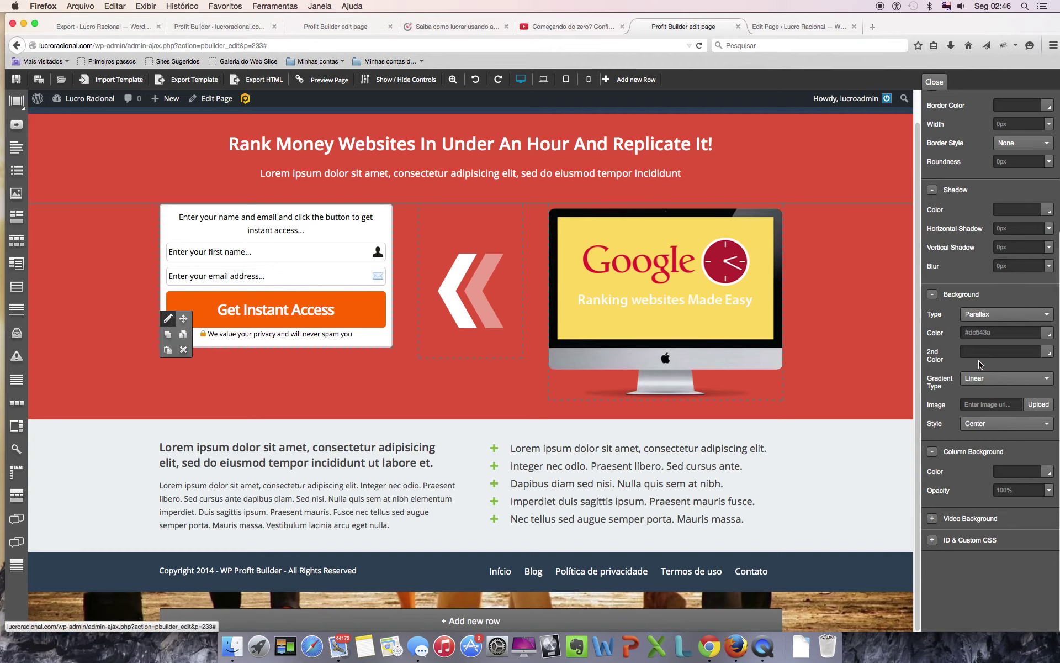
- Set the opt-in form row's background color to dark red #951d1d and try to clear it
click(1048, 334)
drag(944, 442, 970, 412)
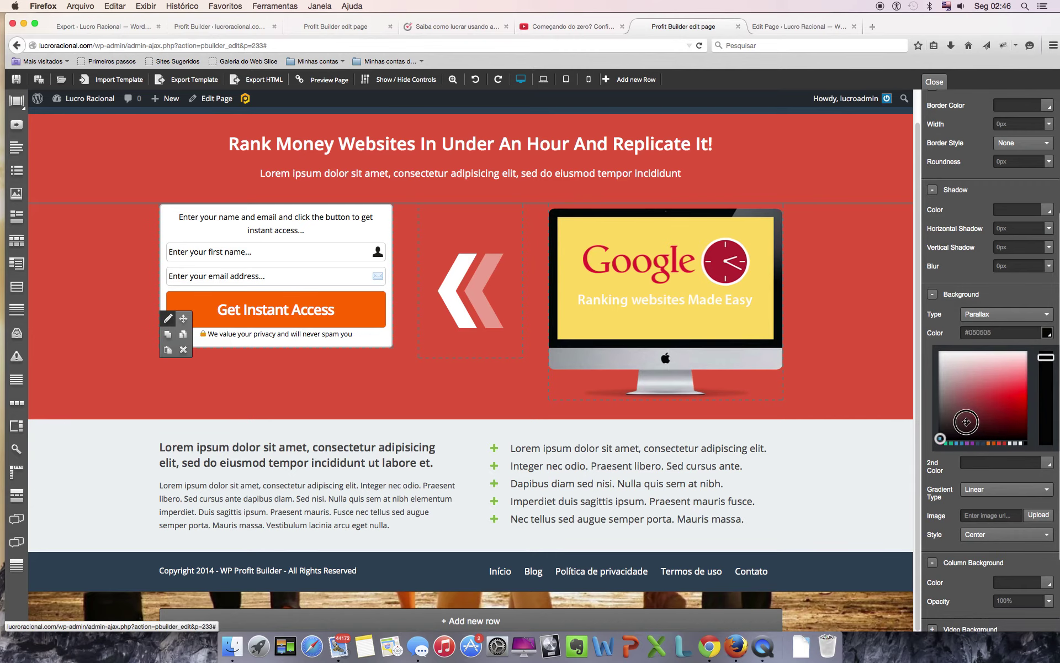
click(941, 444)
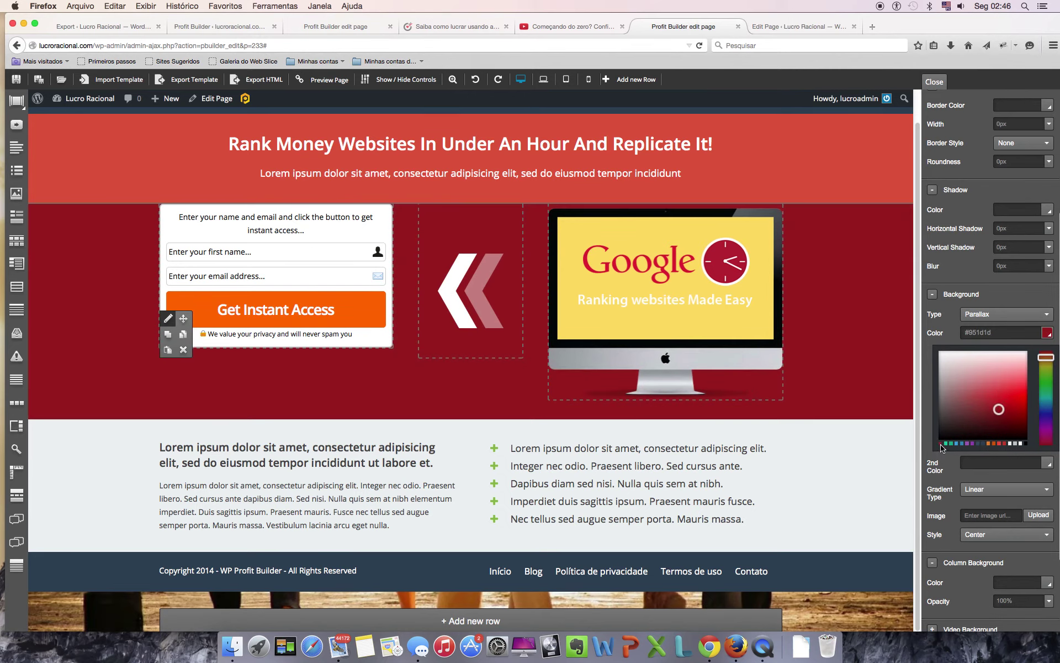
click(941, 445)
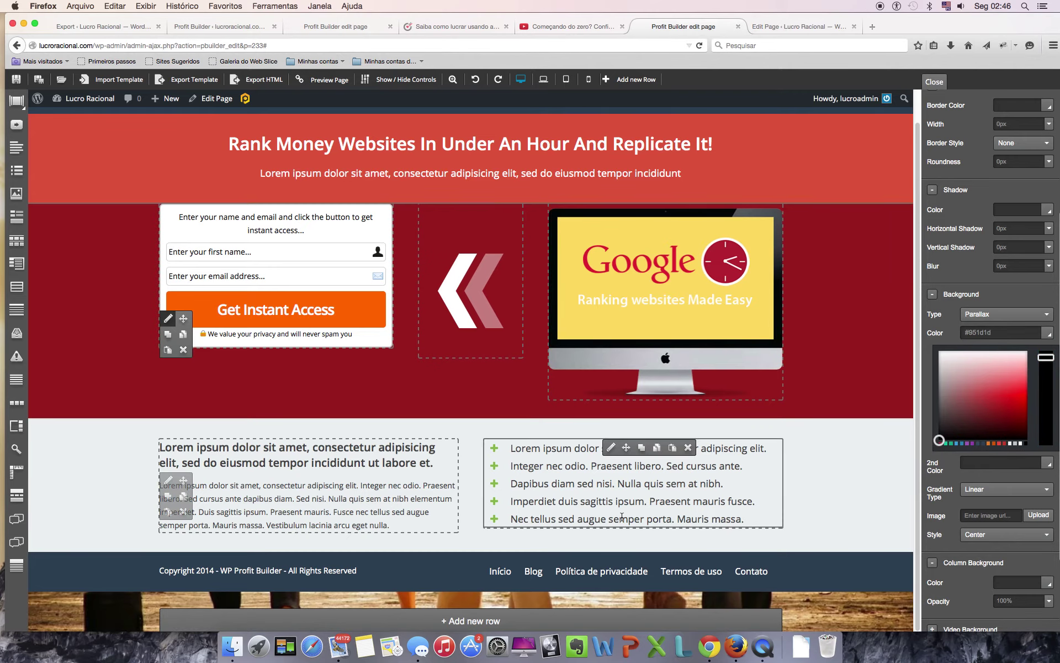
scroll(269, 419, up, 1)
scroll(281, 430, down, 1)
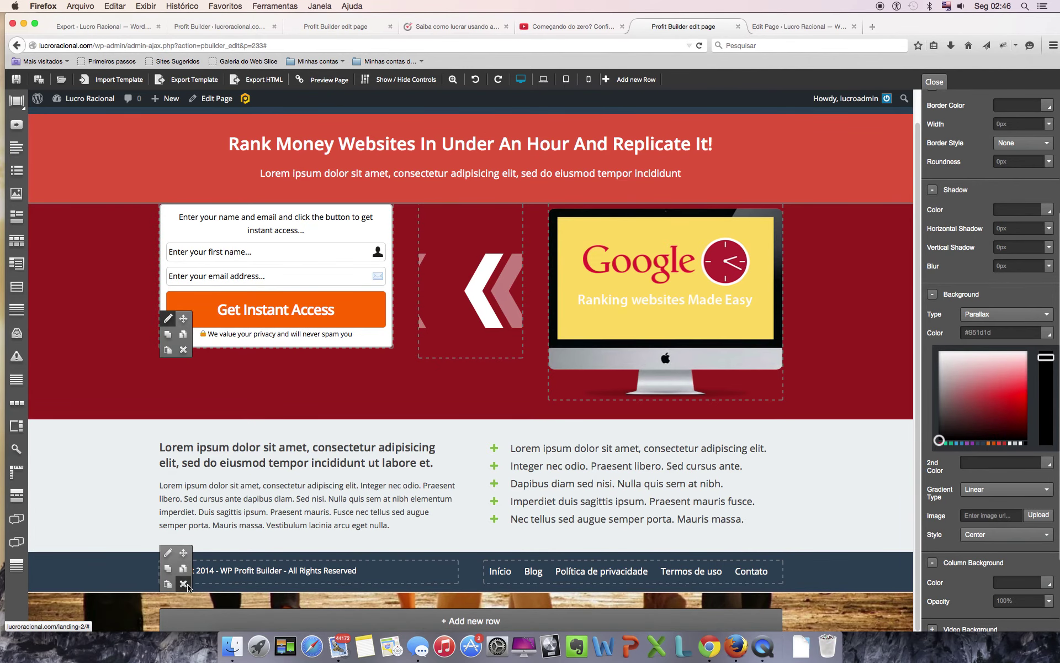
click(184, 584)
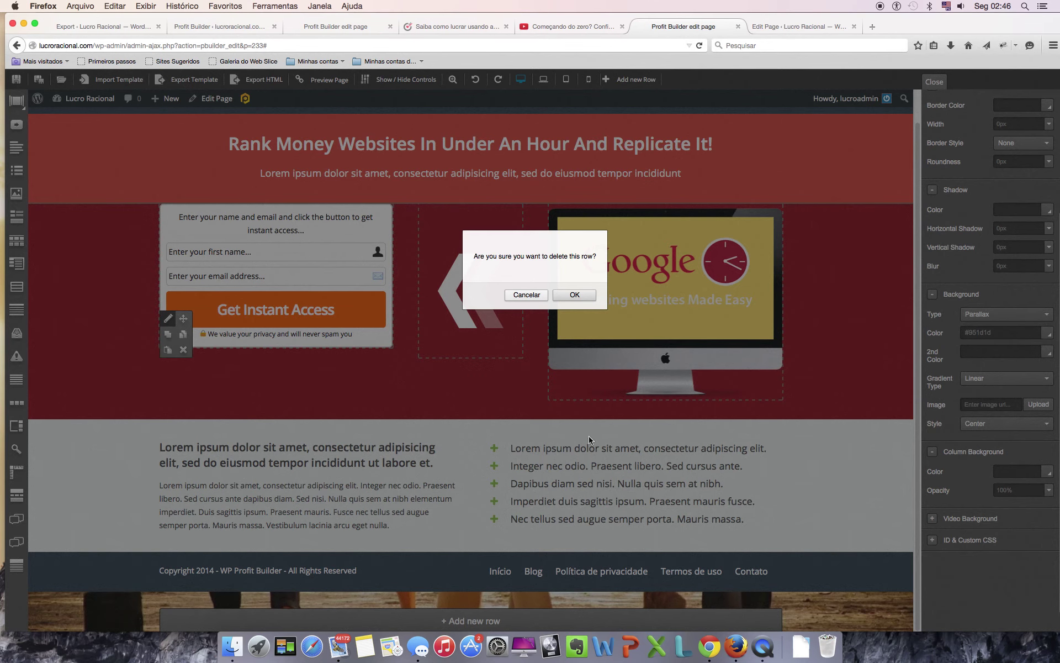
click(527, 296)
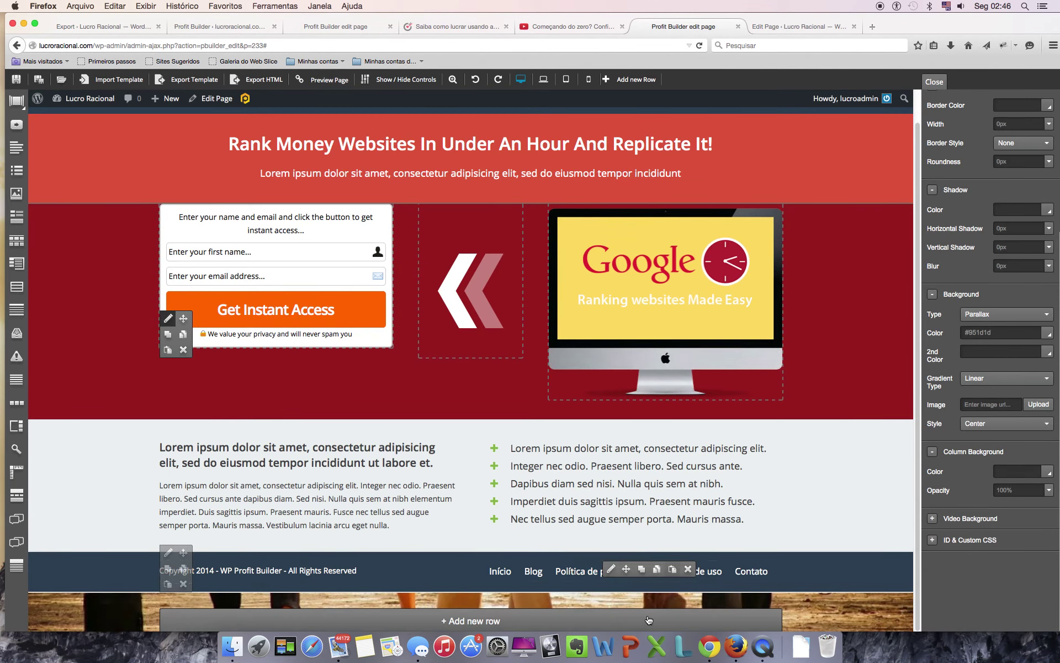
- Move the footer's navigation menu beneath the monitor image and the copyright text above the Lorem ipsum heading in the light row
mouse_move(657, 574)
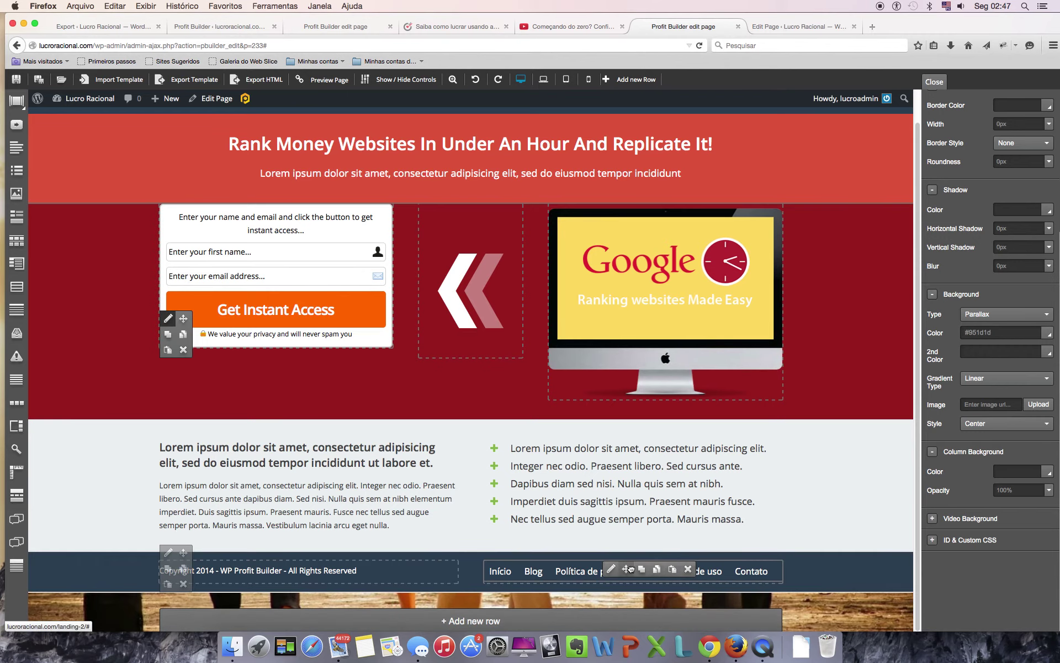
drag(625, 569, 608, 382)
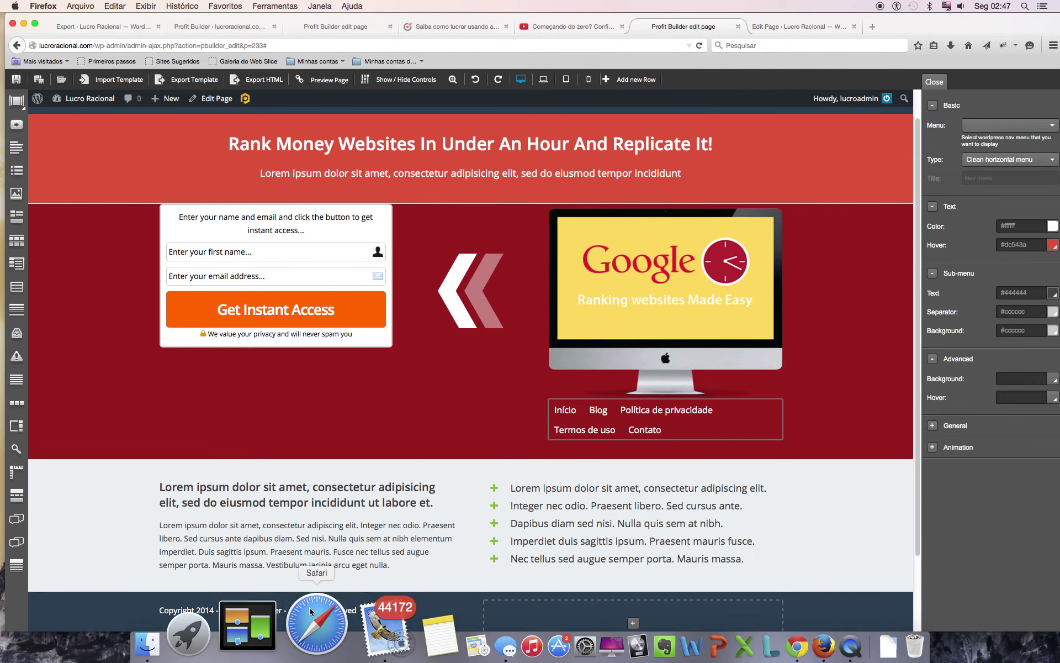
mouse_move(313, 615)
drag(302, 608, 301, 476)
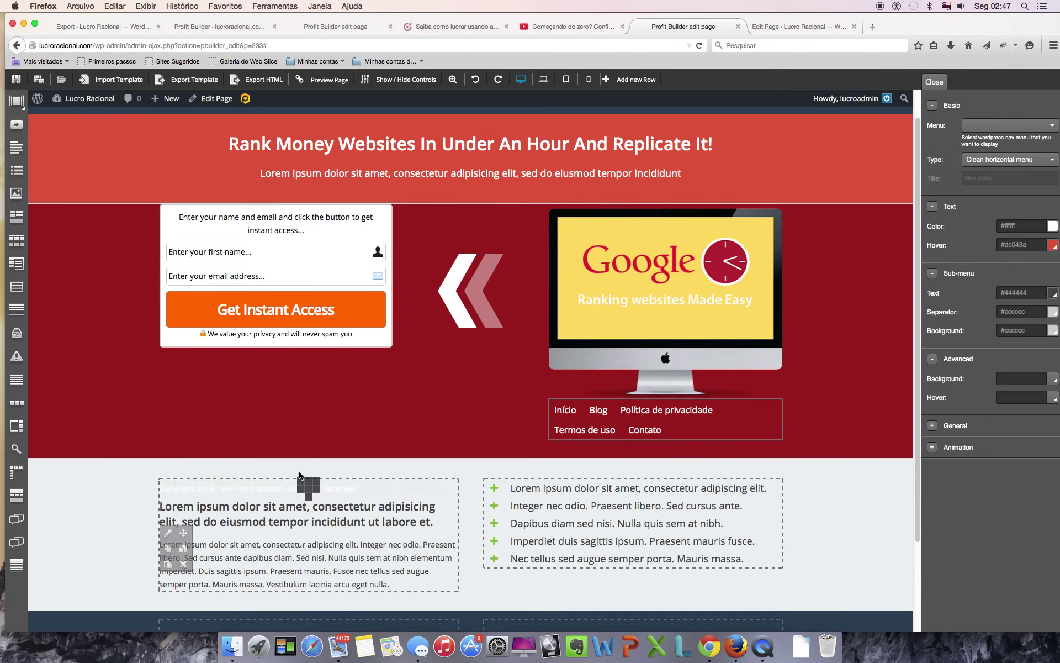
- Delete the empty dark blue two-column row beneath the light Lorem ipsum row and confirm the deletion
scroll(461, 606, down, 3)
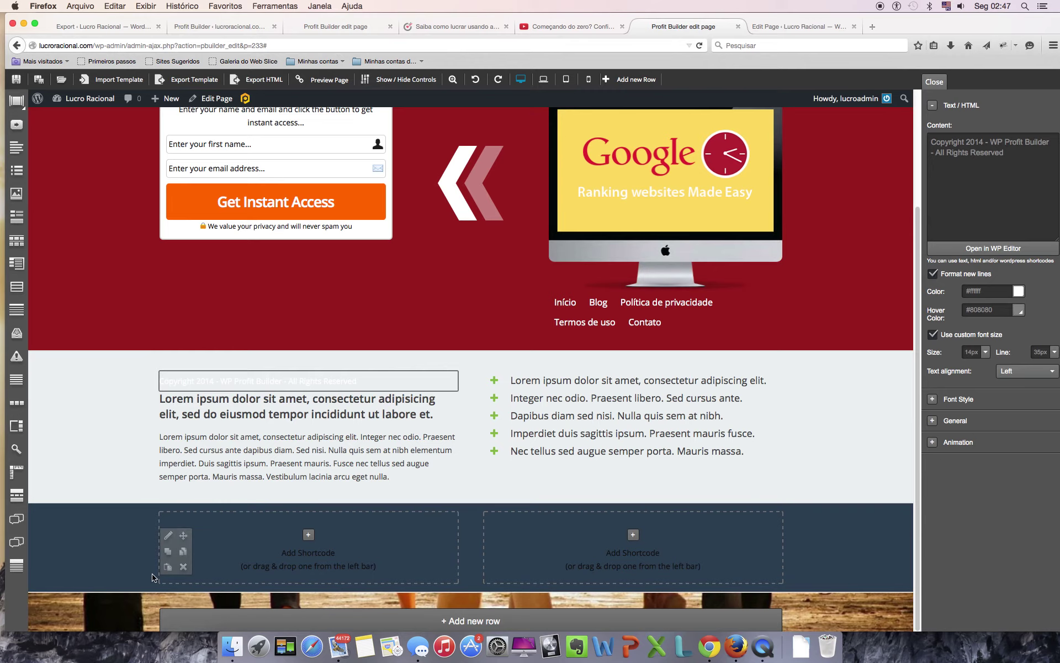
click(183, 566)
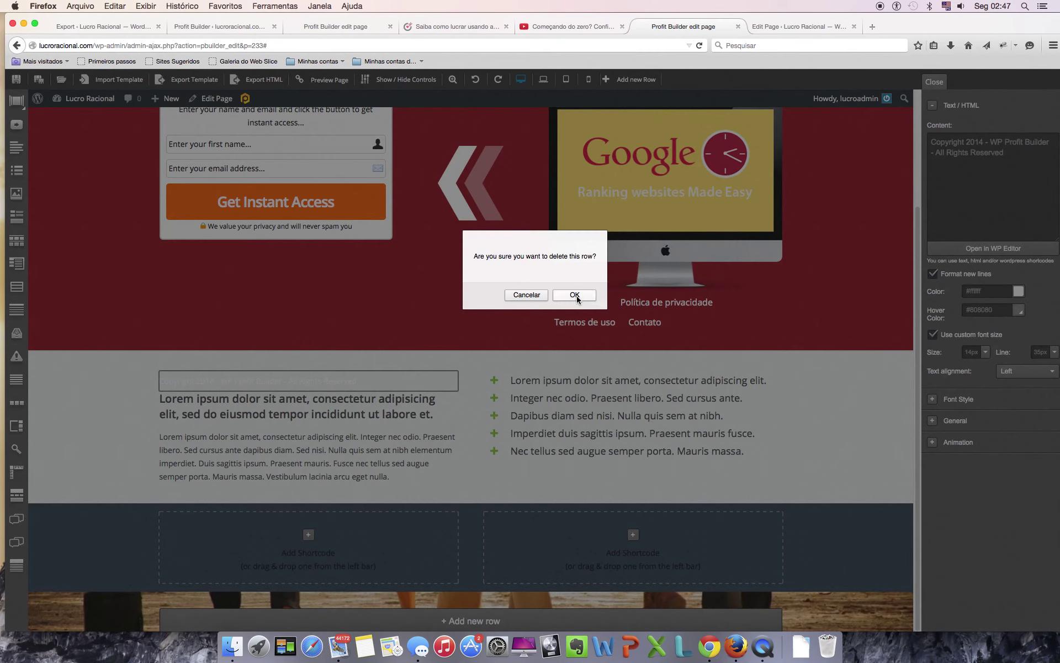
key(Return)
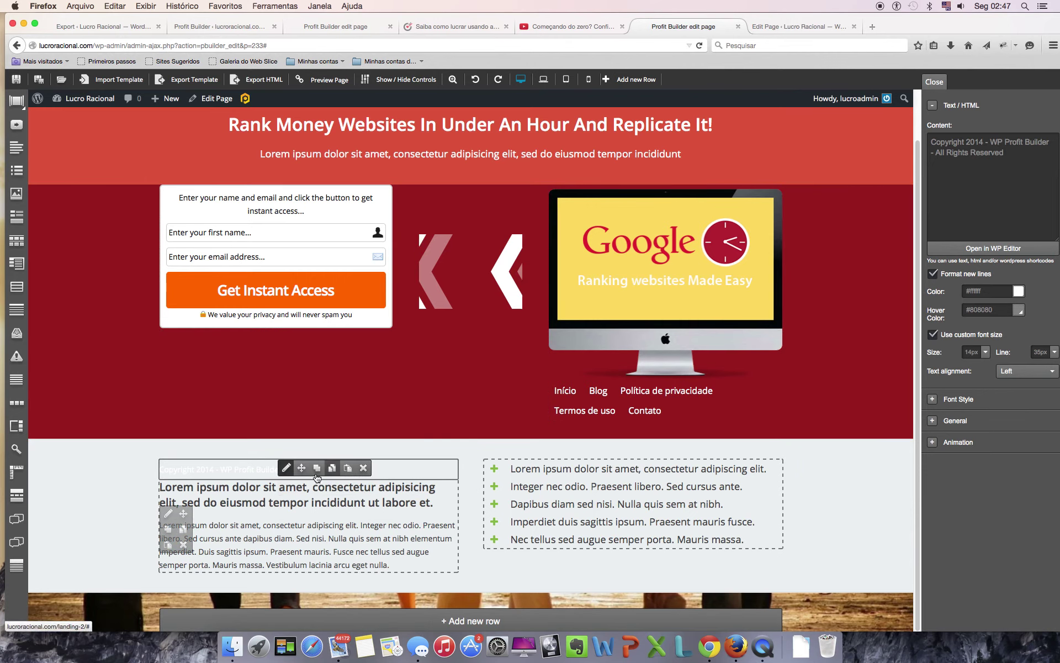
- Move the copyright text below the Lorem ipsum paragraph and delete the light row that contains both
drag(301, 468, 296, 350)
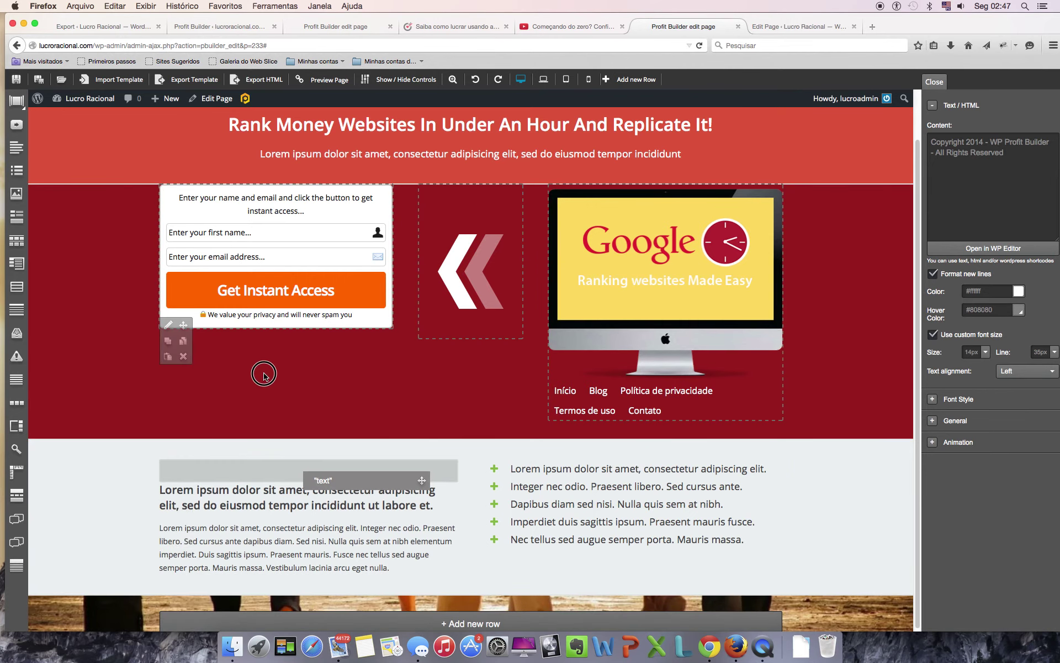
drag(241, 429, 354, 575)
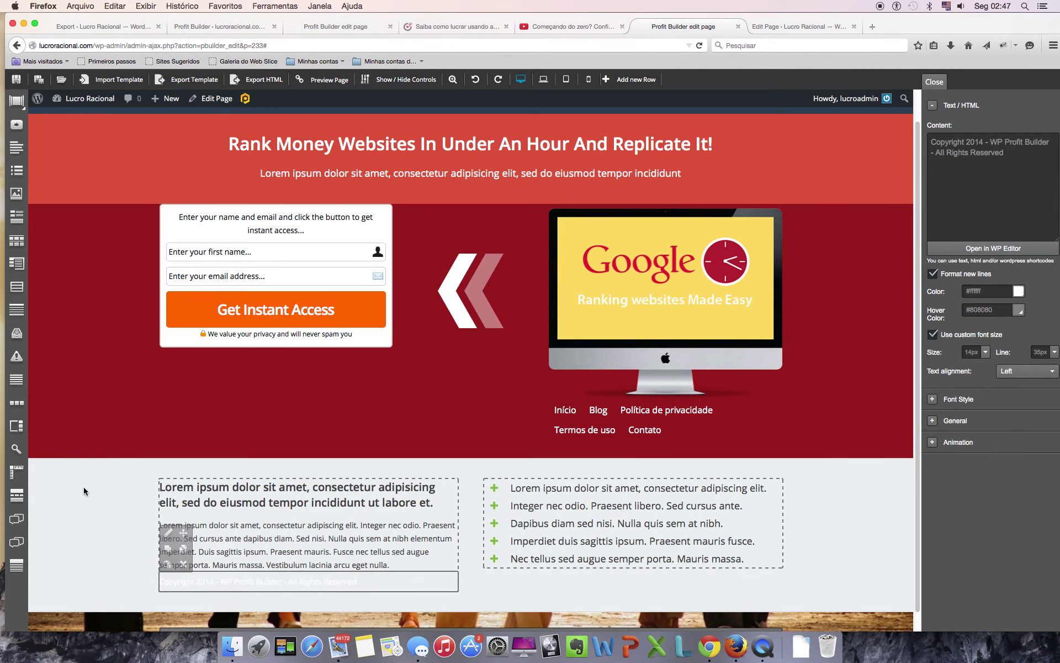
click(183, 564)
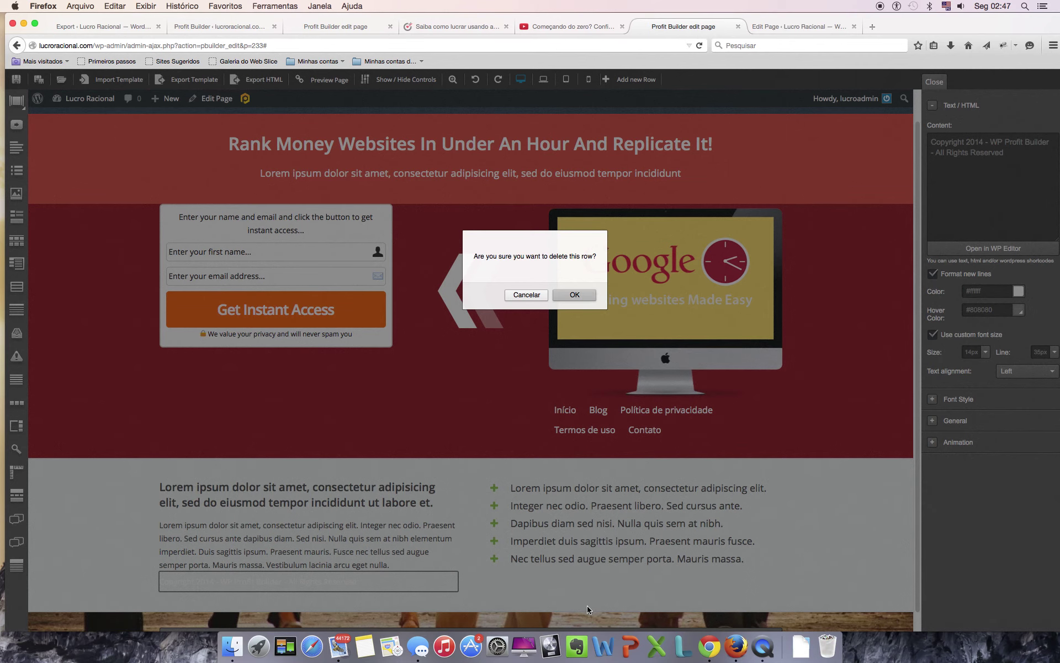
key(Return)
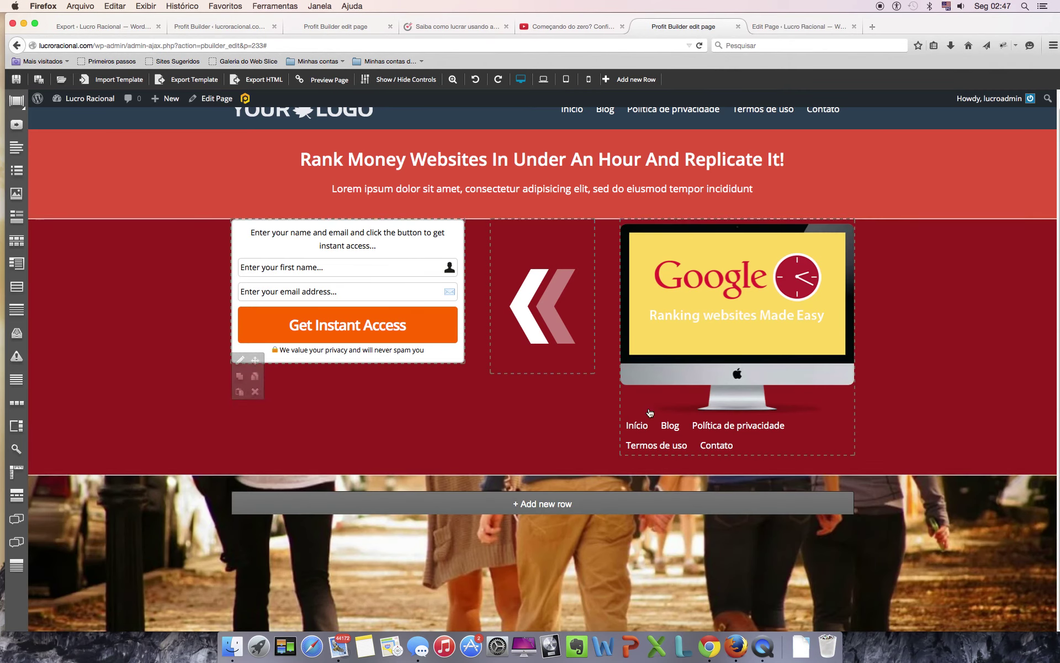
- Try to move the opt-in form out of its column in the dark red row
scroll(560, 513, up, 1)
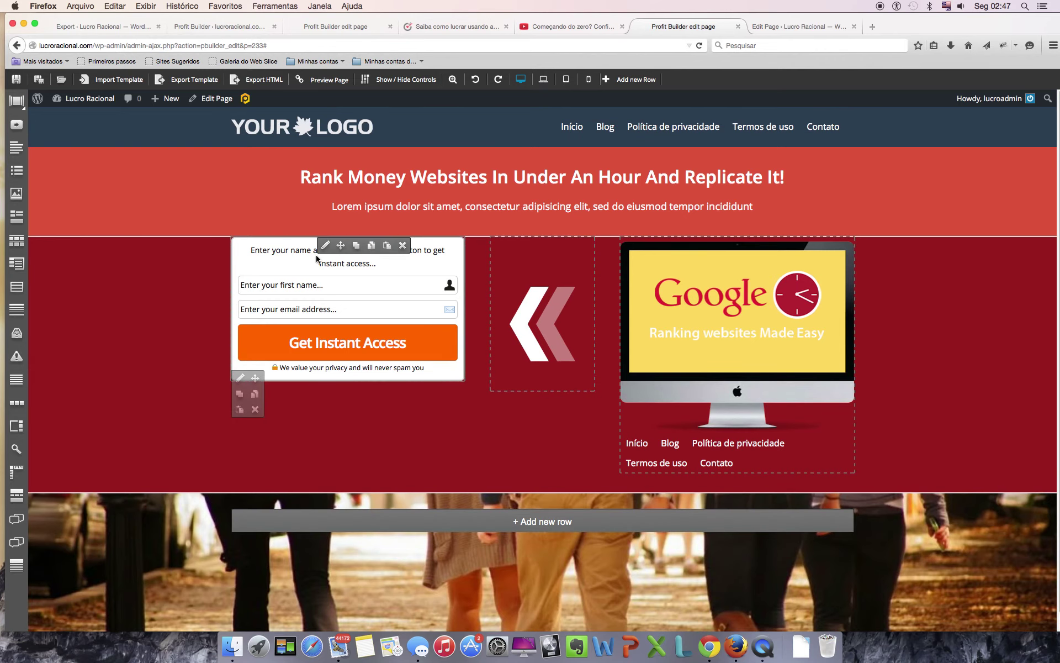
drag(348, 245, 359, 342)
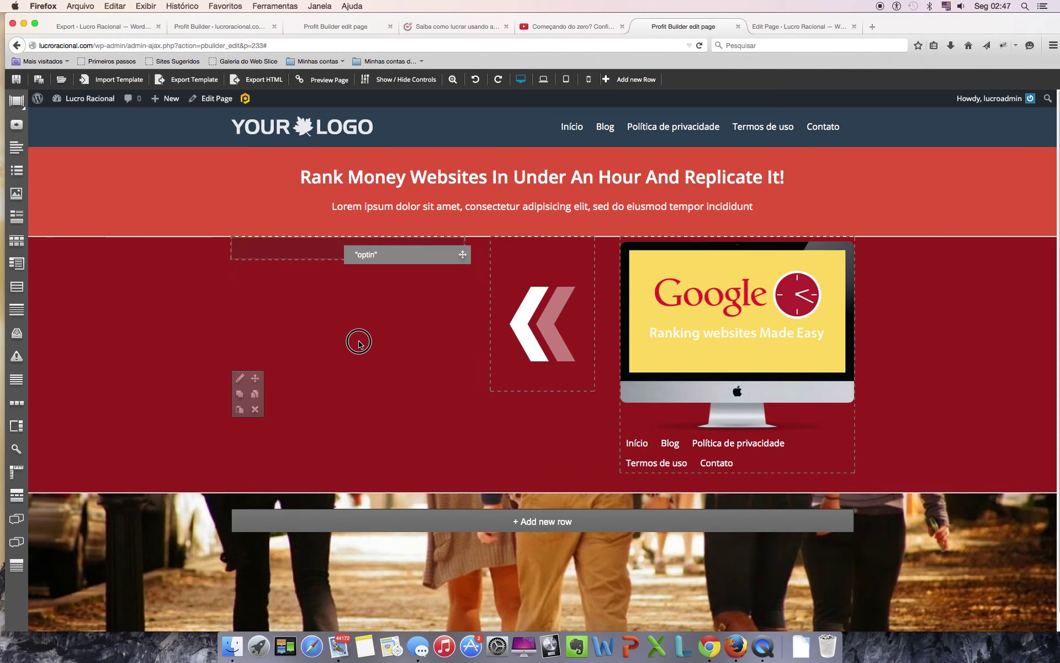
drag(355, 442, 334, 329)
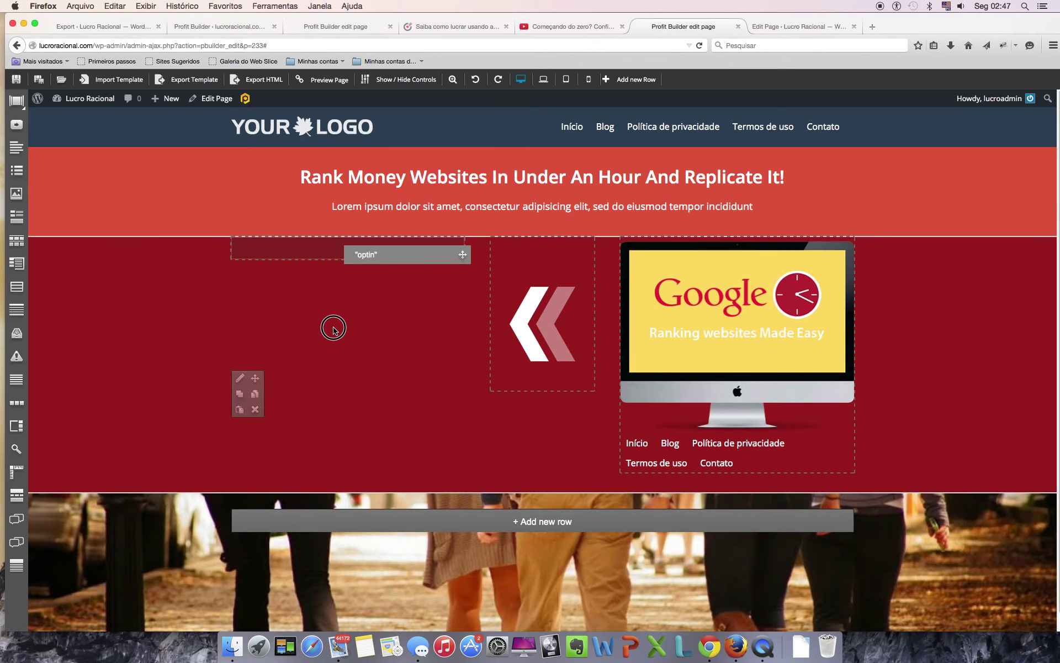
drag(324, 206, 277, 241)
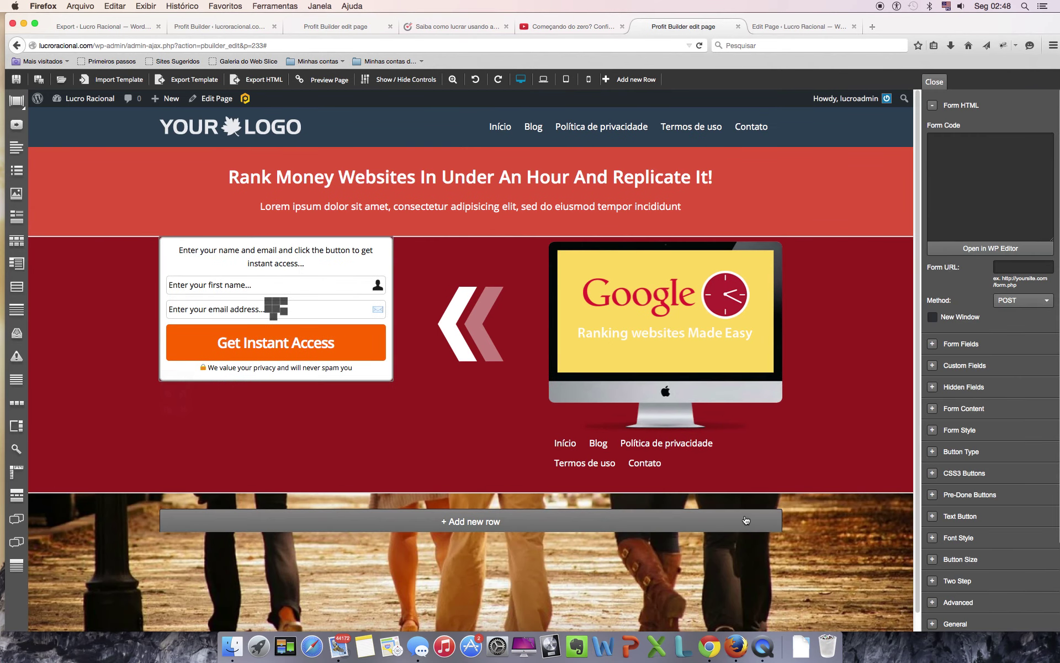
- Add a single-column row beneath the dark red row and move the opt-in form into it
click(521, 524)
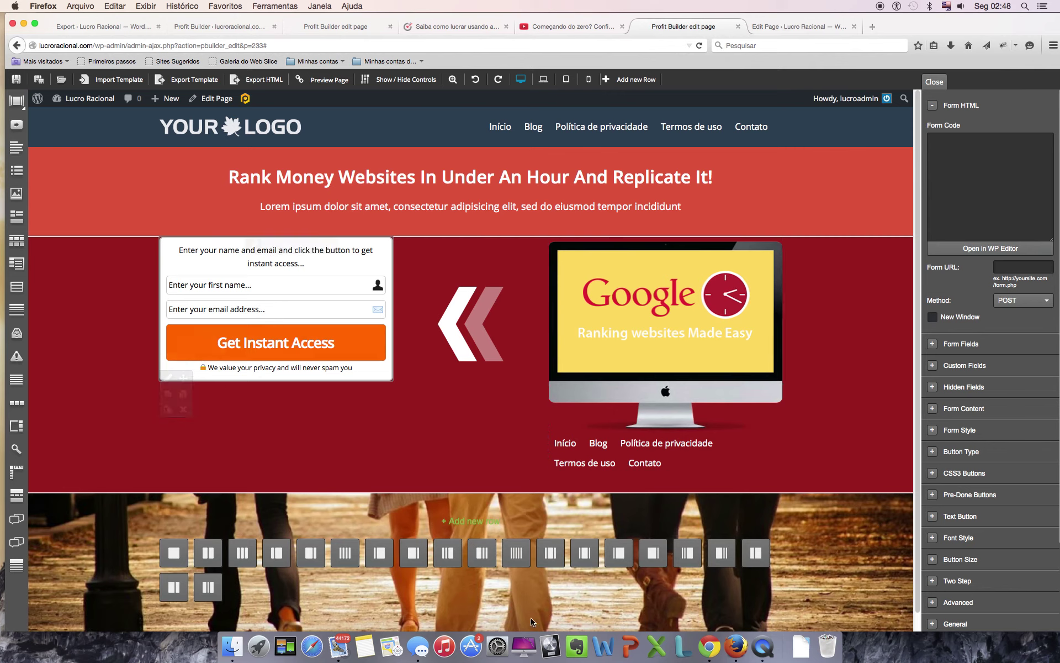
click(409, 579)
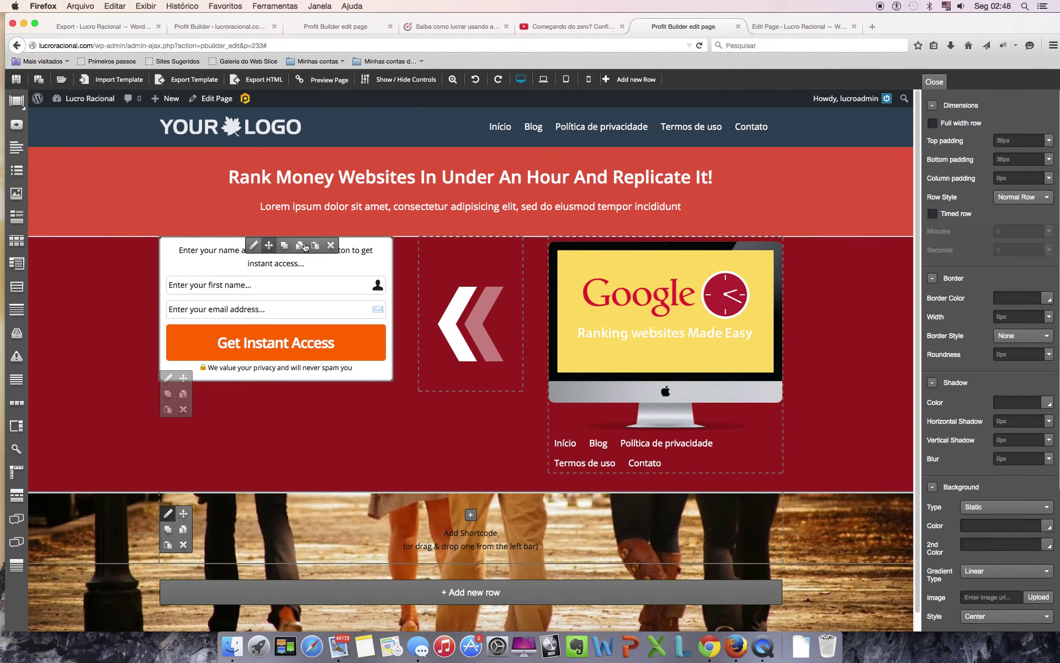
drag(275, 242, 415, 529)
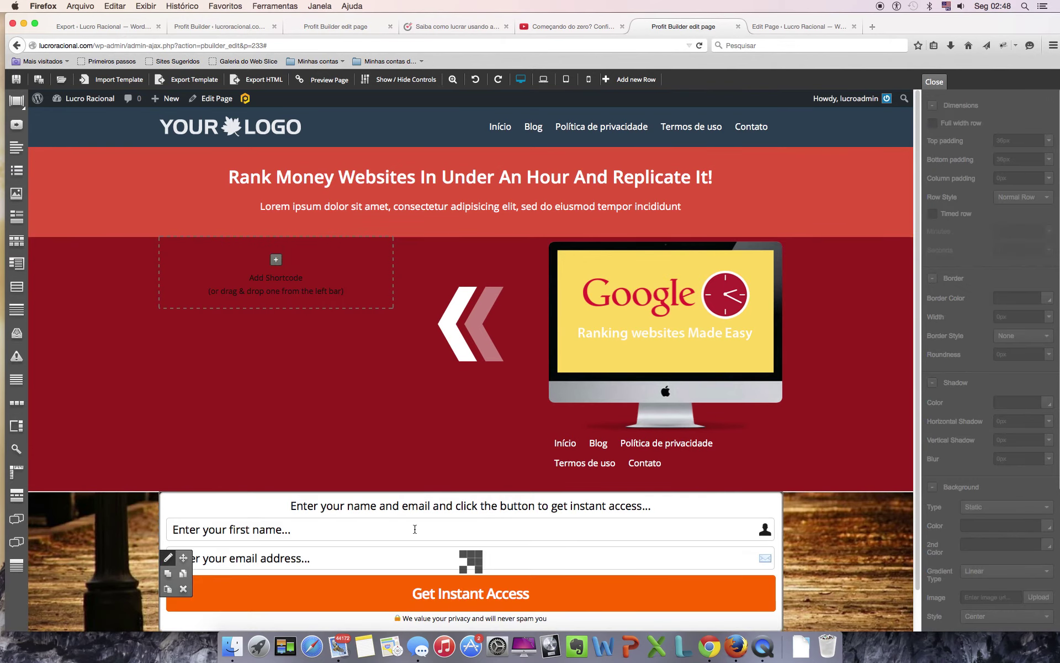
scroll(434, 525, down, 2)
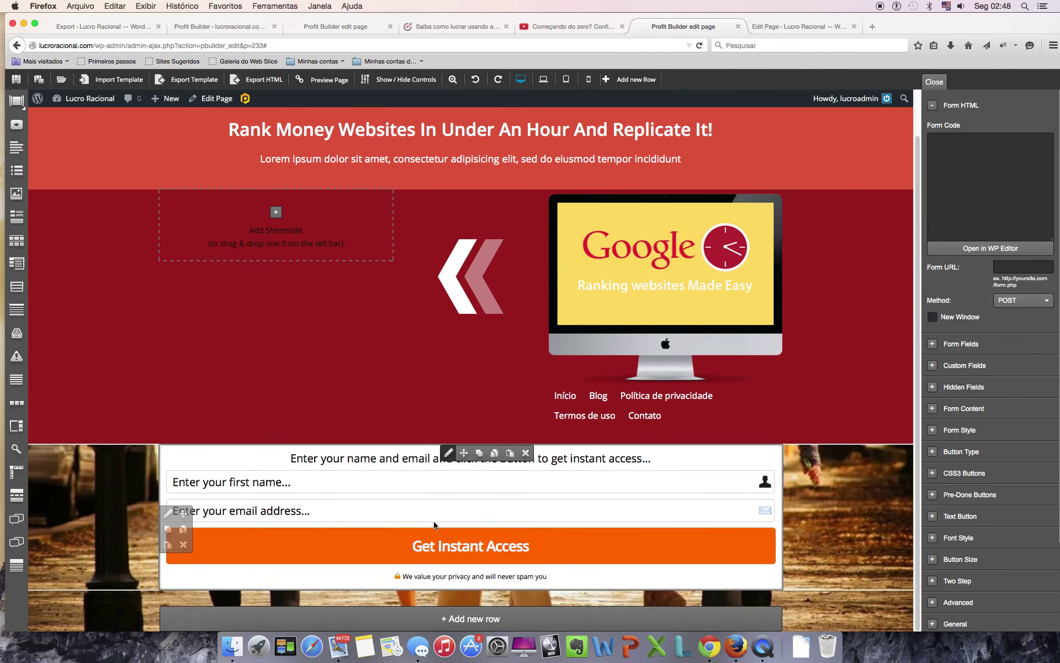
- Move the white arrow slider from the dark red row into the new row, below the opt-in form
scroll(322, 341, up, 2)
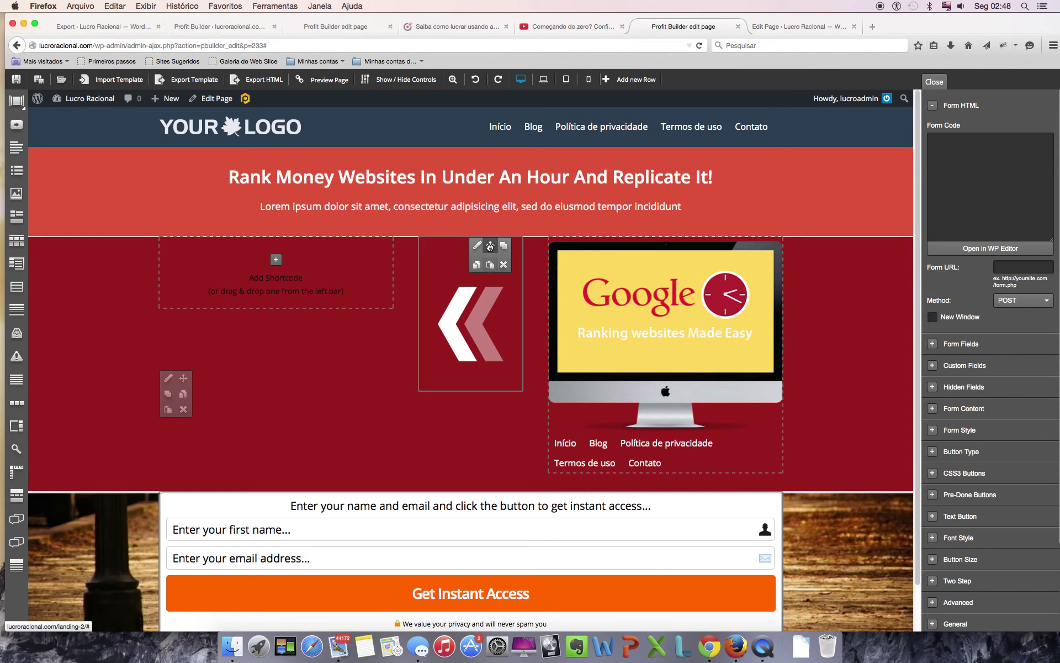
drag(490, 245, 773, 544)
drag(768, 584, 787, 599)
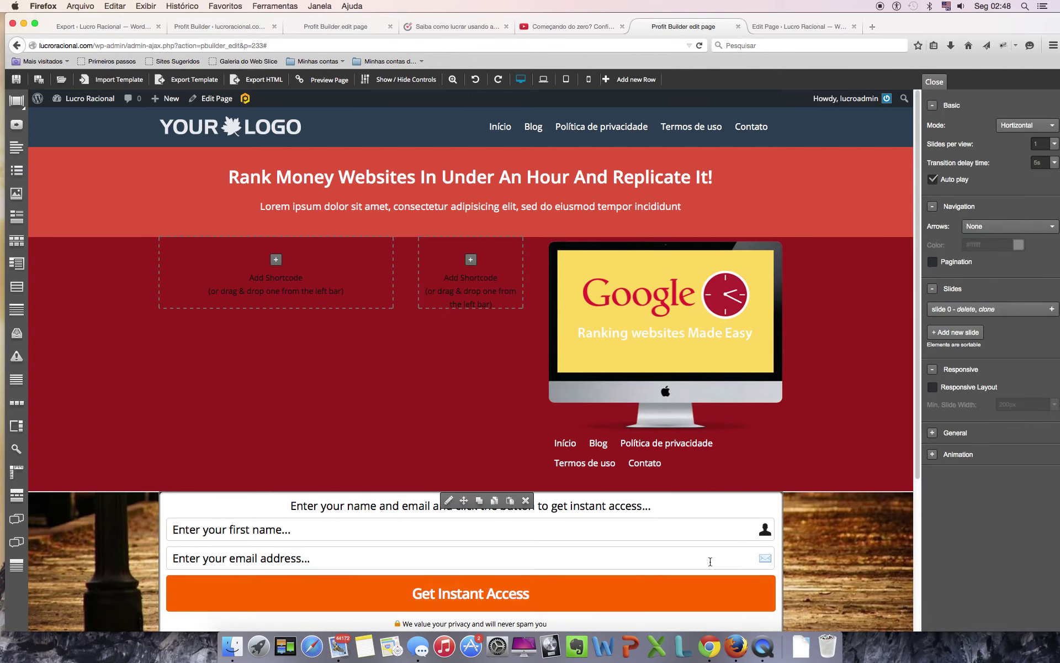
- Examine how the opt-in form and the arrow slider sit over the background image in the new row
scroll(718, 569, down, 3)
scroll(710, 562, down, 2)
scroll(710, 561, up, 1)
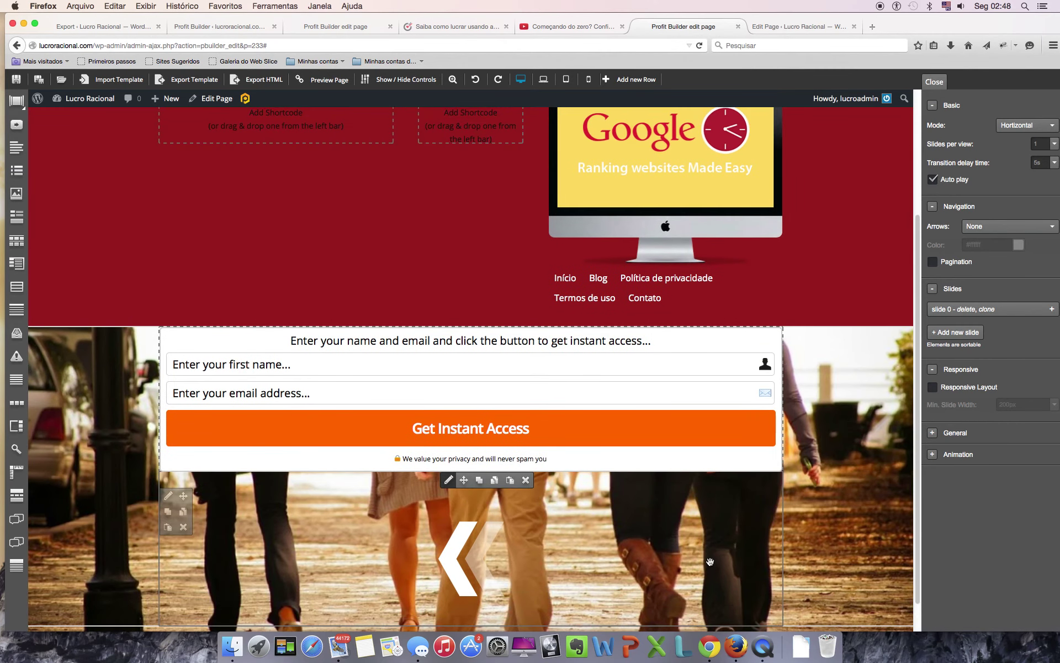
scroll(463, 484, up, 4)
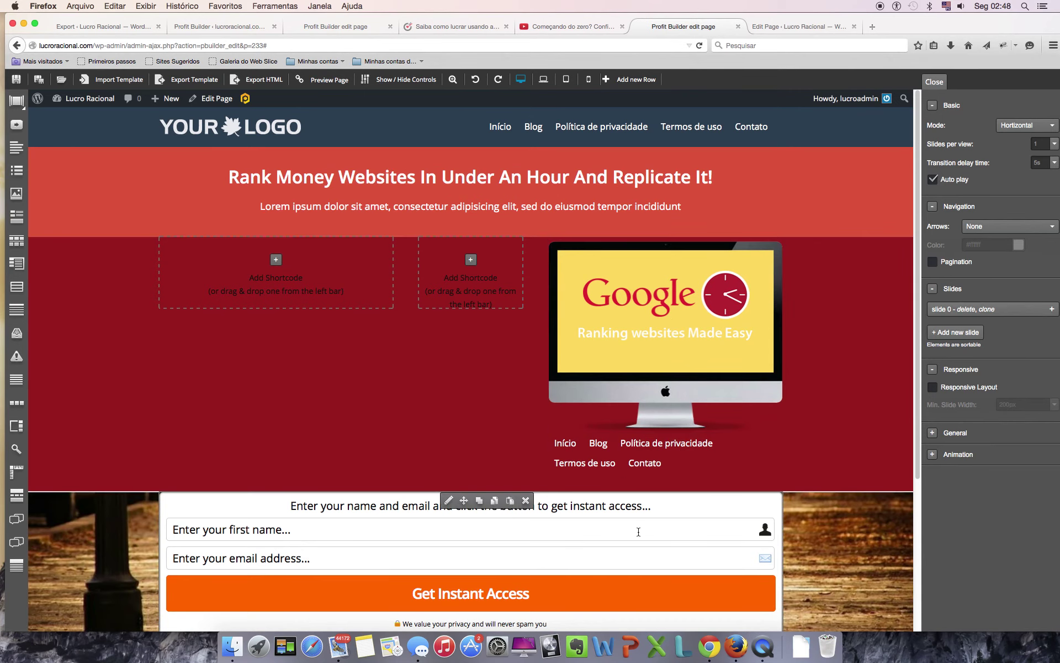
scroll(363, 486, down, 2)
scroll(362, 486, up, 2)
scroll(363, 486, down, 3)
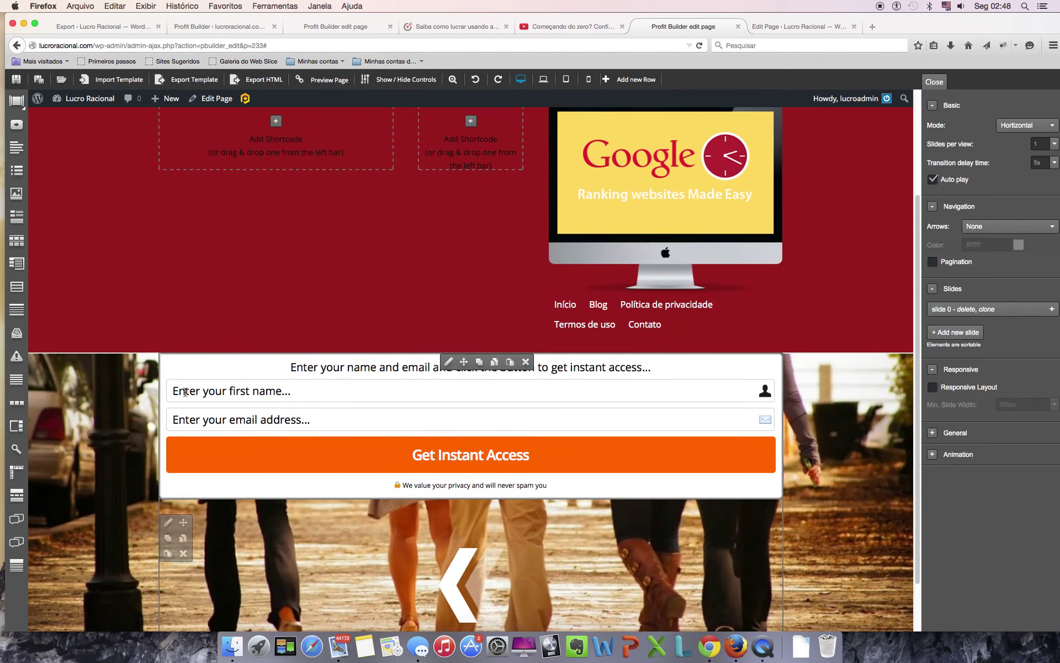
scroll(328, 465, down, 2)
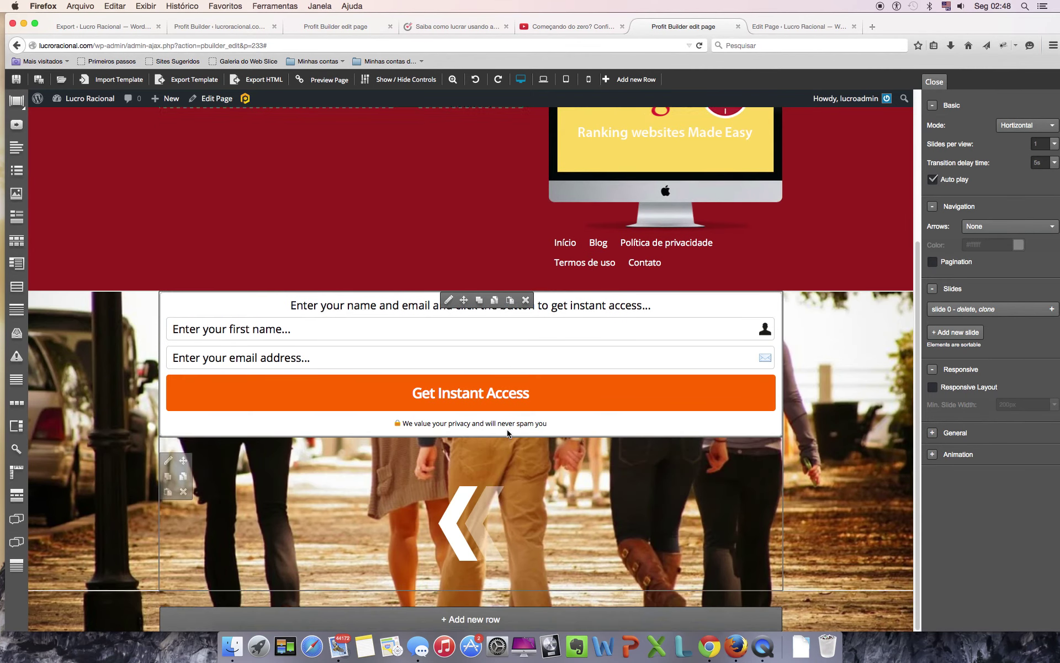
- Move the Google monitor image from the dark red row into the new row, below the arrow slider
scroll(638, 172, up, 3)
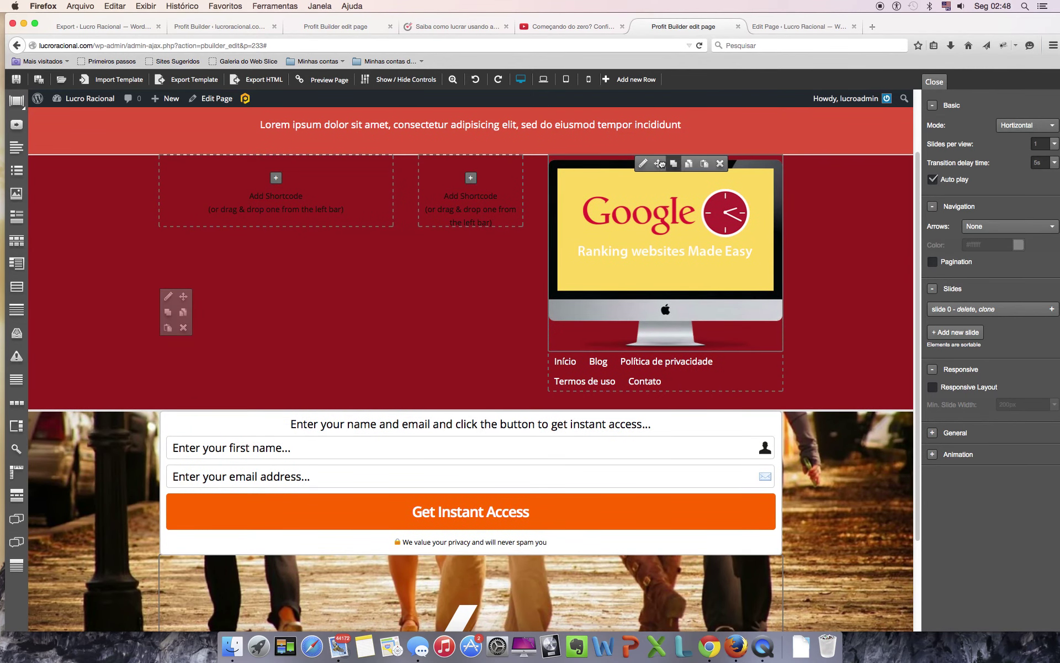
drag(660, 163, 419, 549)
click(448, 443)
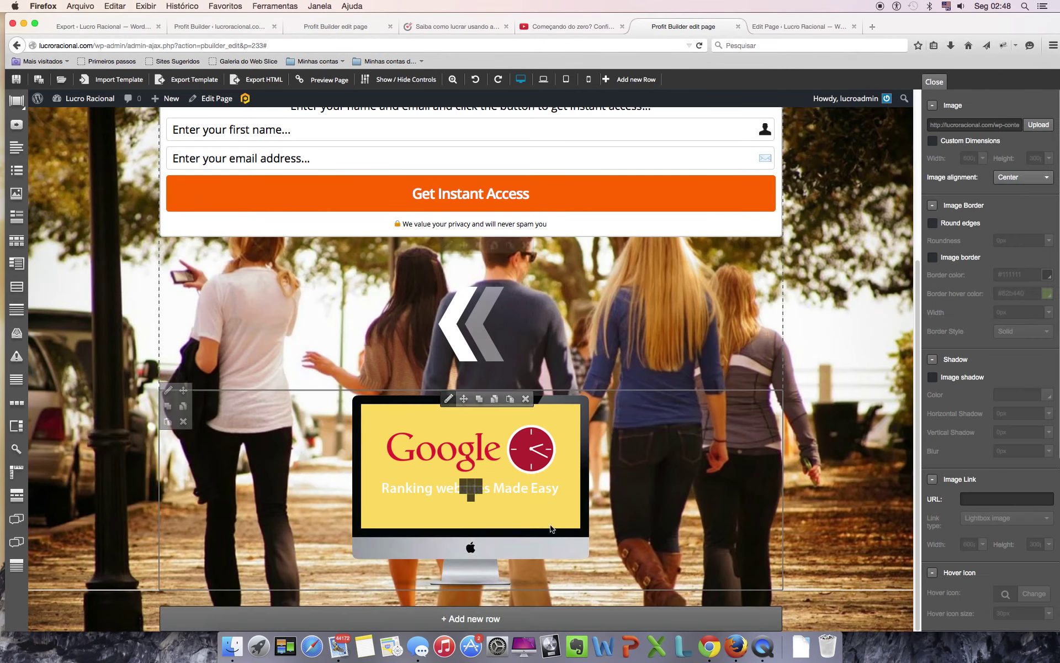
- Delete the dark red three-column row together with its remaining navigation menu
scroll(455, 483, up, 1)
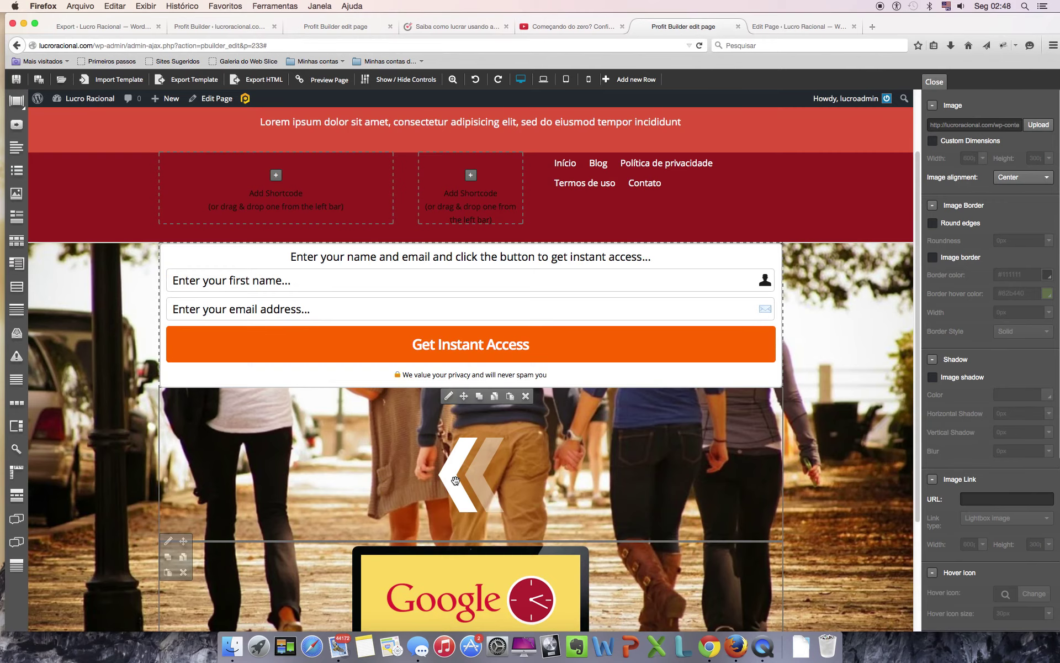
scroll(455, 479, up, 3)
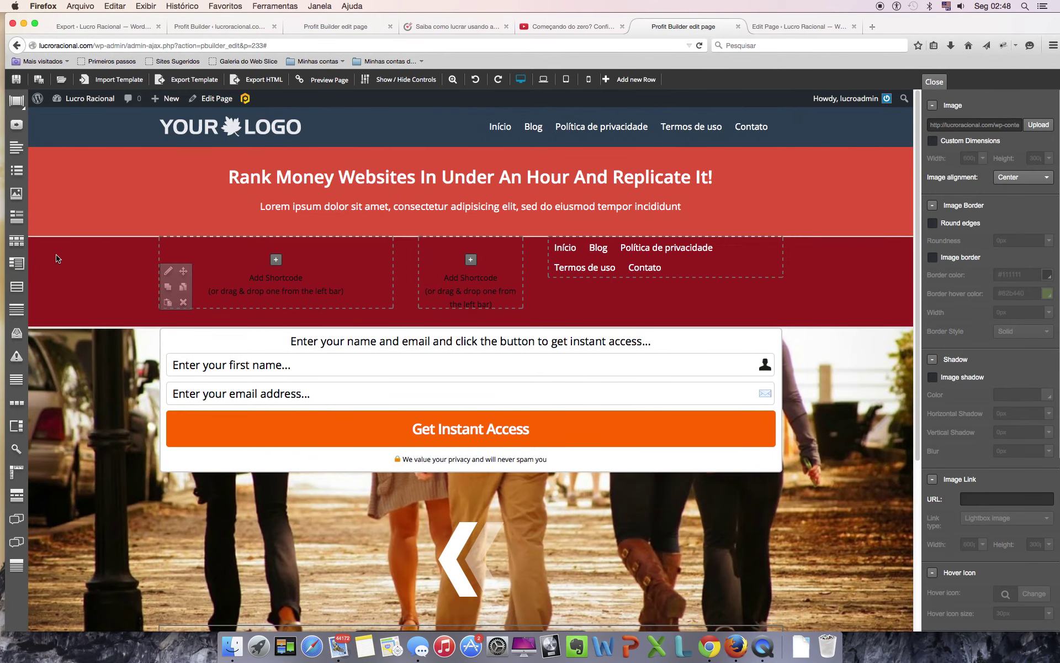
click(184, 302)
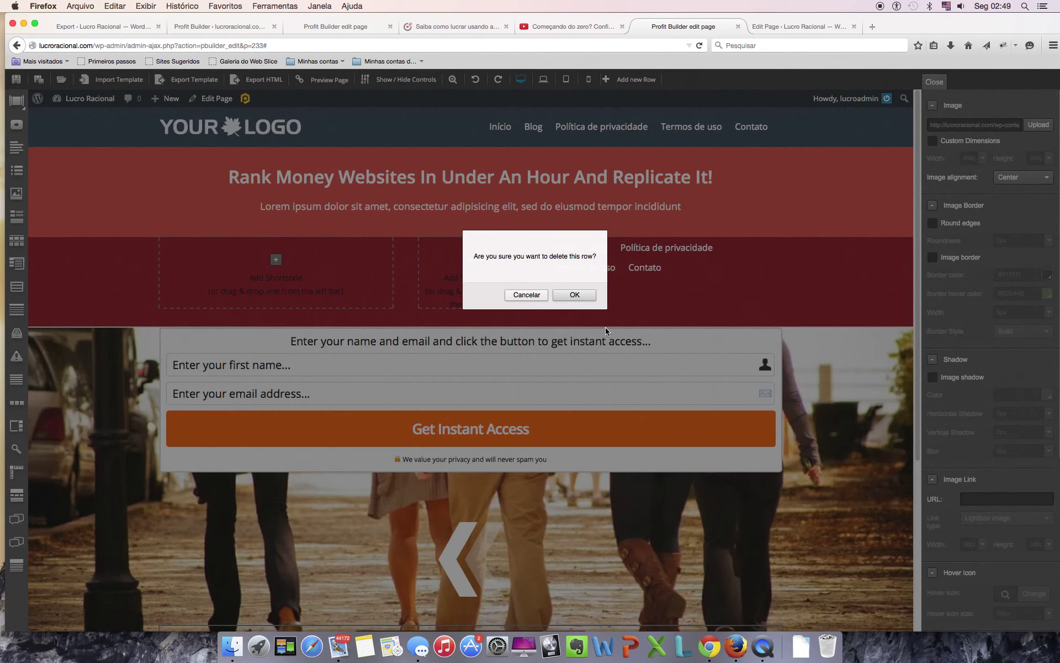
key(Return)
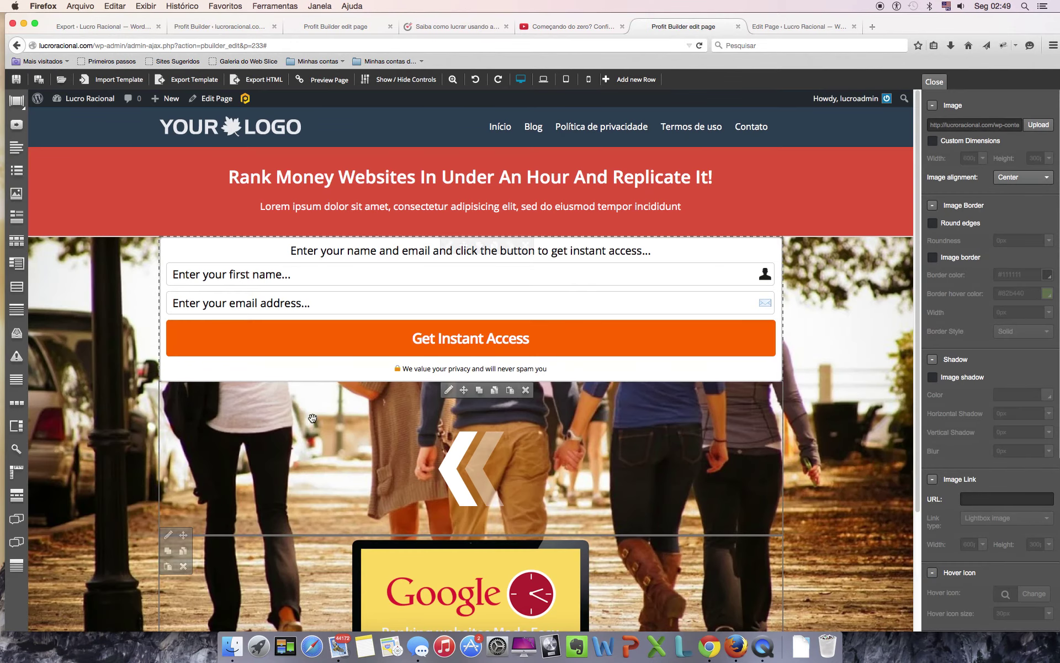
- Move the "Rank Money Websites" headline and the Lorem ipsum subtitle from the light red row to between the opt-in form and the arrow
scroll(446, 486, down, 5)
scroll(446, 486, up, 3)
scroll(446, 486, down, 5)
scroll(166, 328, up, 5)
scroll(166, 328, down, 5)
scroll(166, 328, up, 4)
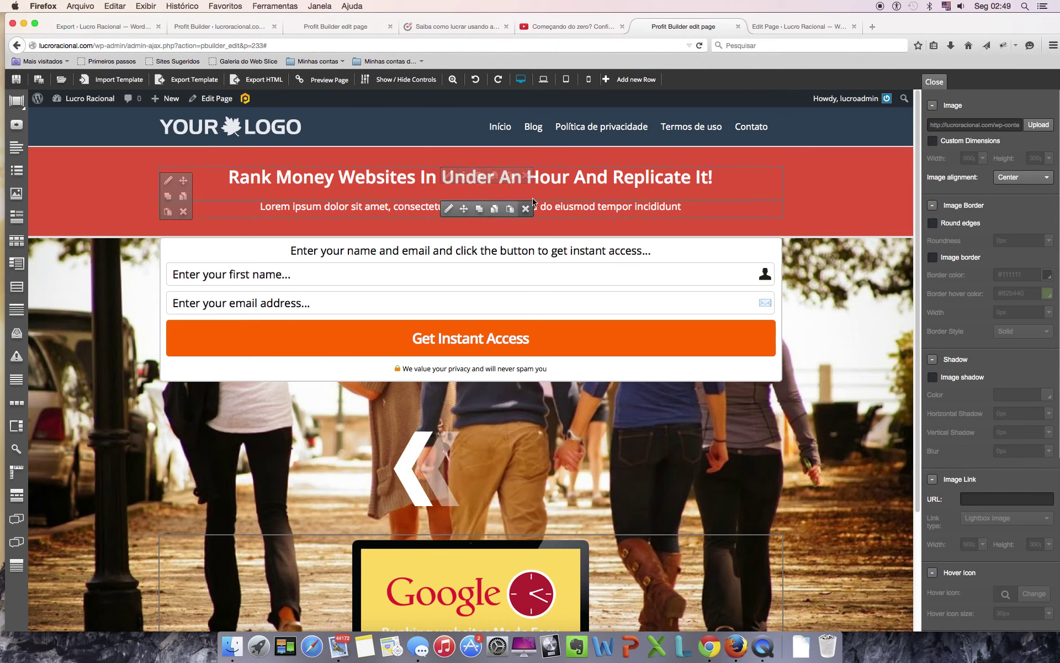
mouse_move(467, 175)
drag(466, 176, 465, 390)
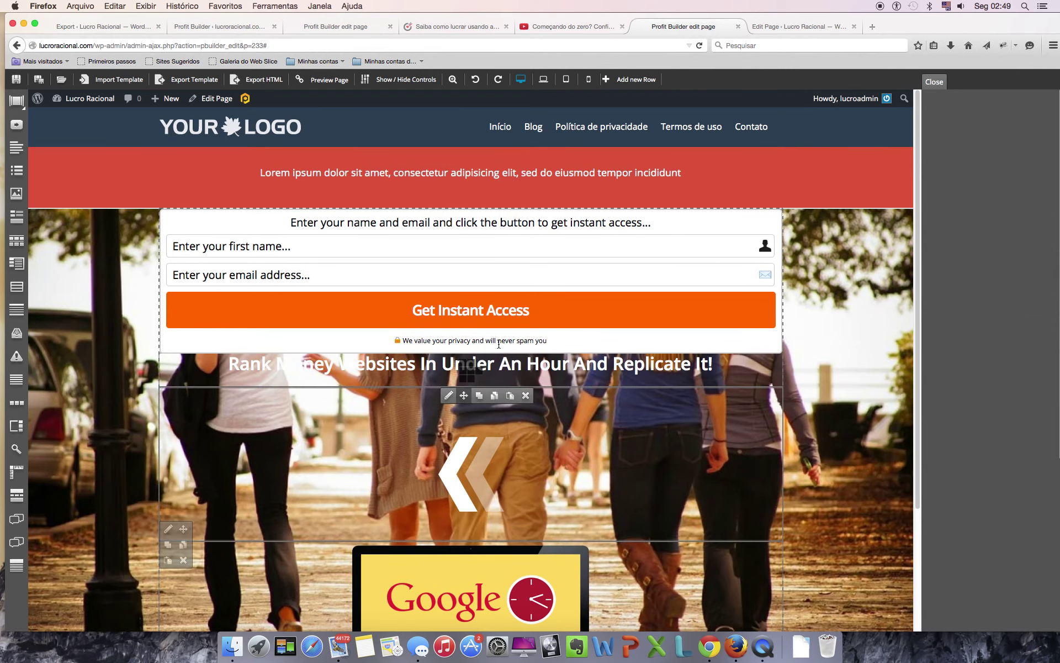
click(465, 390)
drag(464, 174, 443, 406)
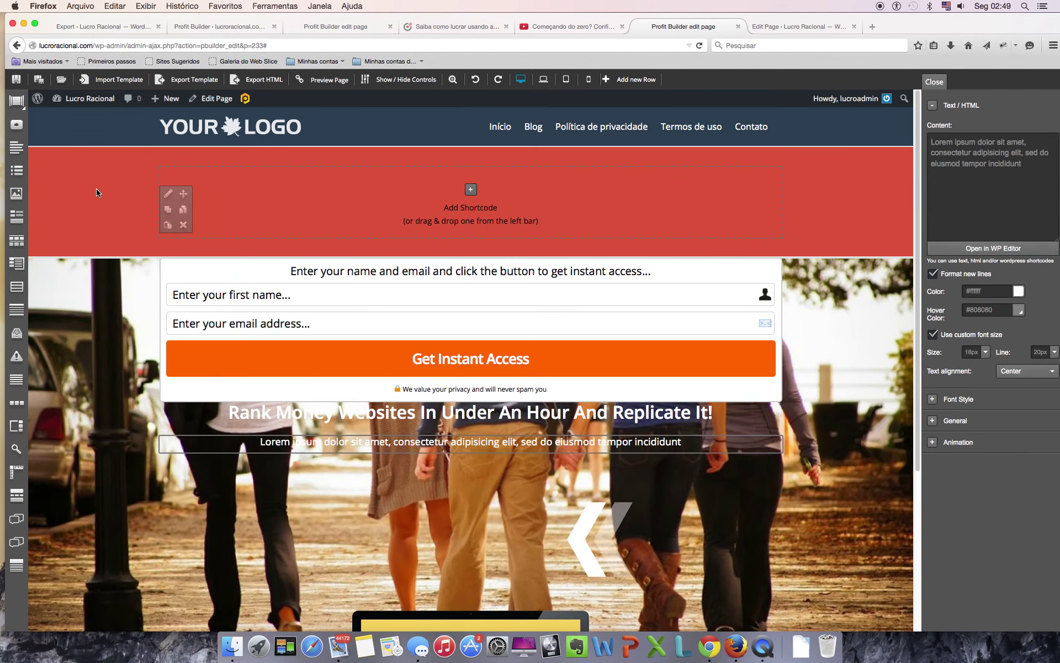
- Delete the emptied light red row and place the headline and its subtitle above the opt-in form
click(183, 224)
click(569, 300)
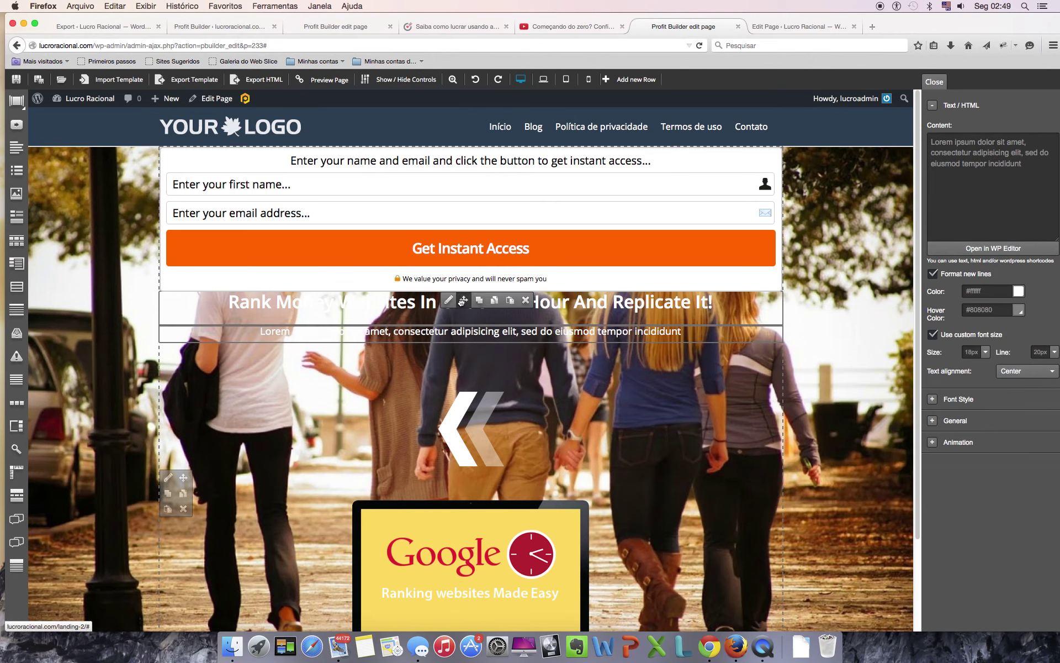
drag(472, 311, 442, 179)
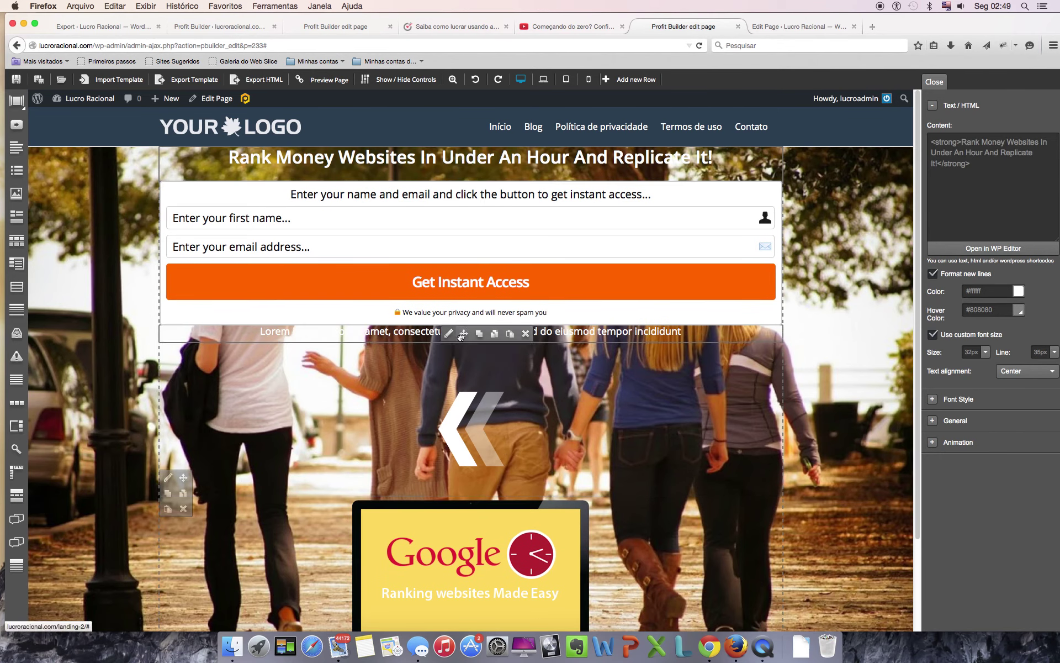
drag(463, 334, 466, 191)
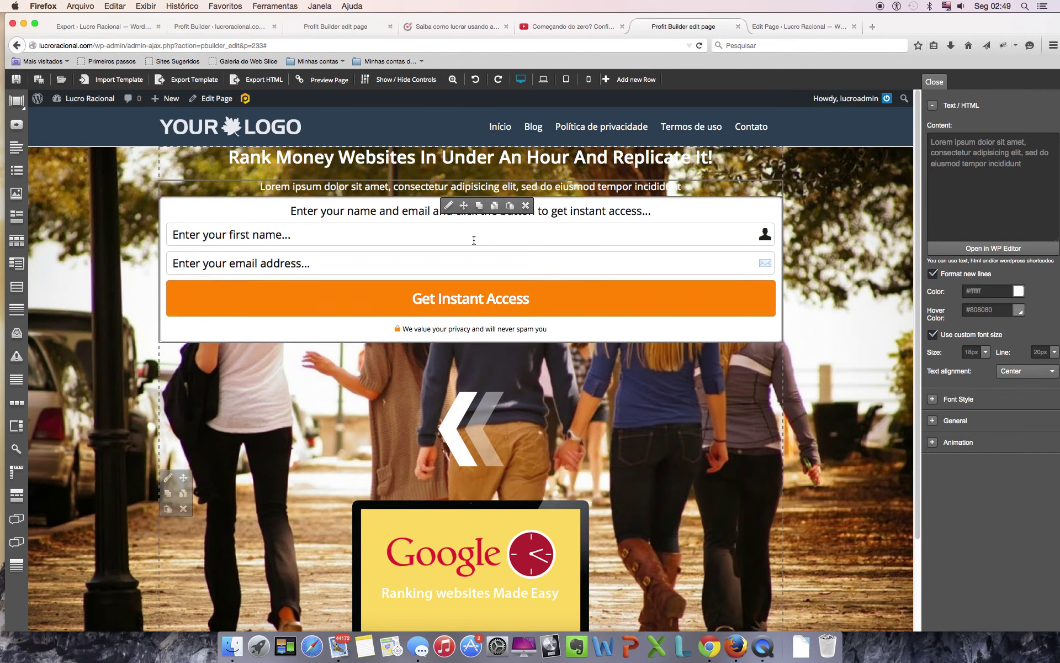
- Paste the autoresponder's opt-in form code into the Form Code setting of the "Get Instant Access" form and check its name and email fields
click(447, 206)
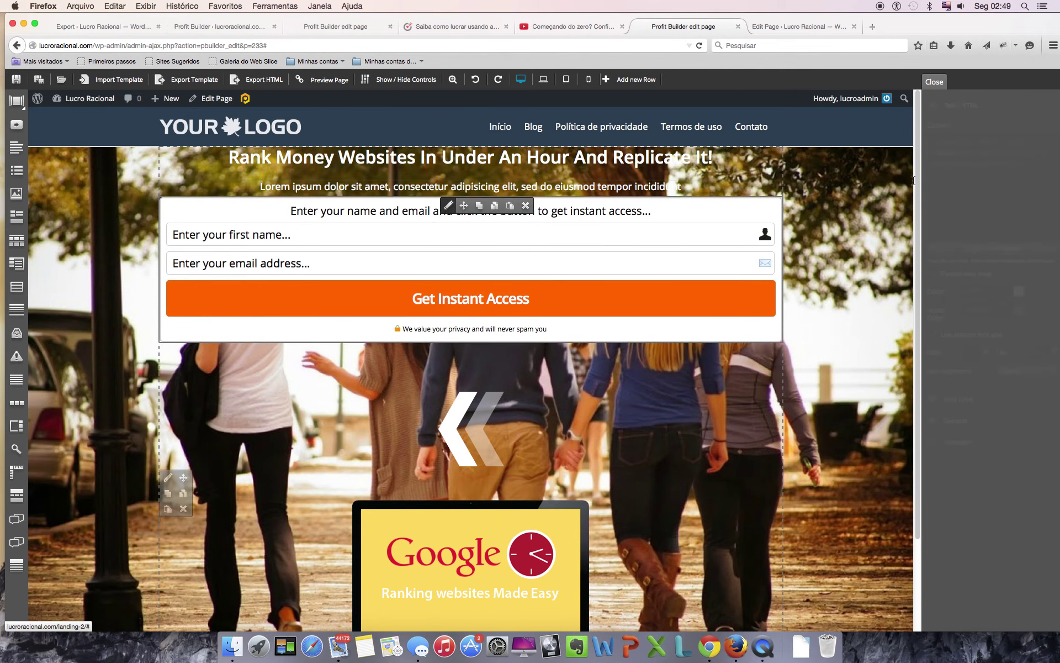
click(993, 180)
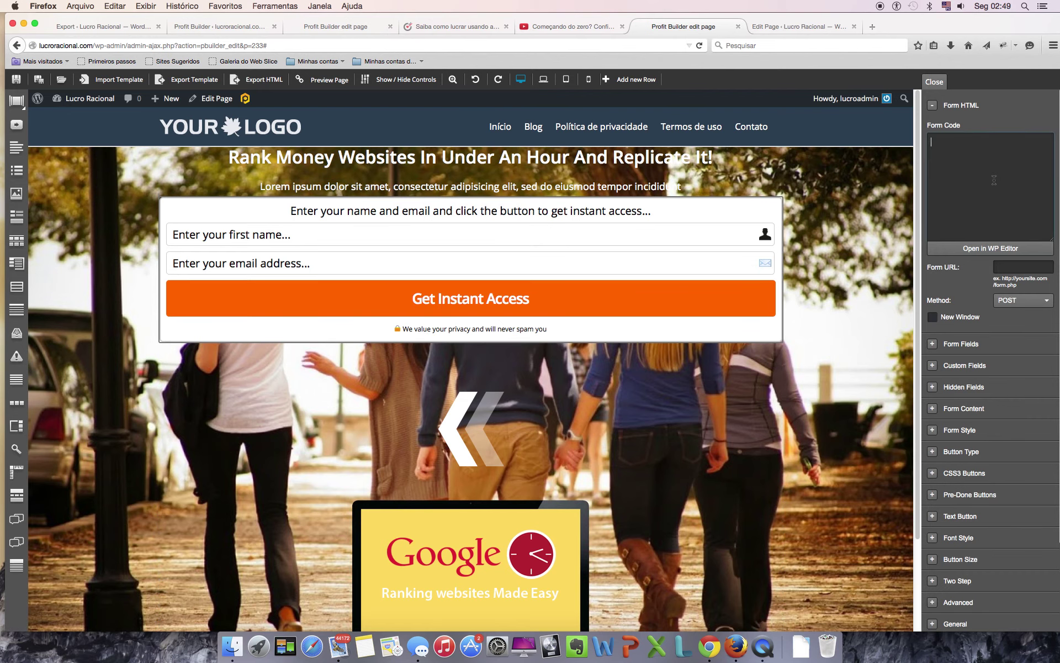
key(super+v)
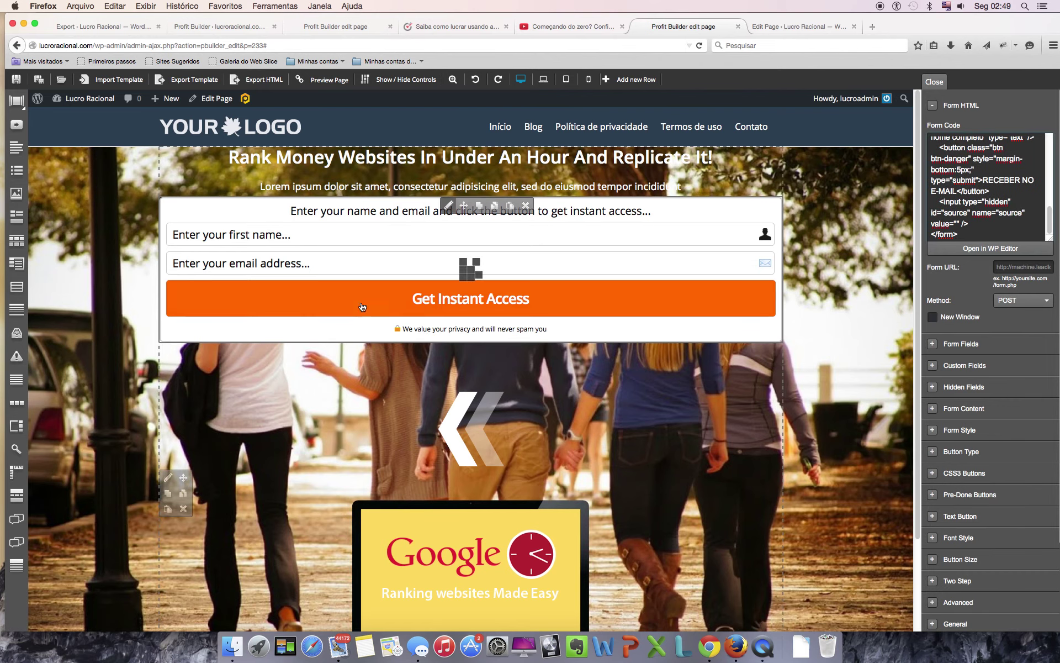
click(311, 238)
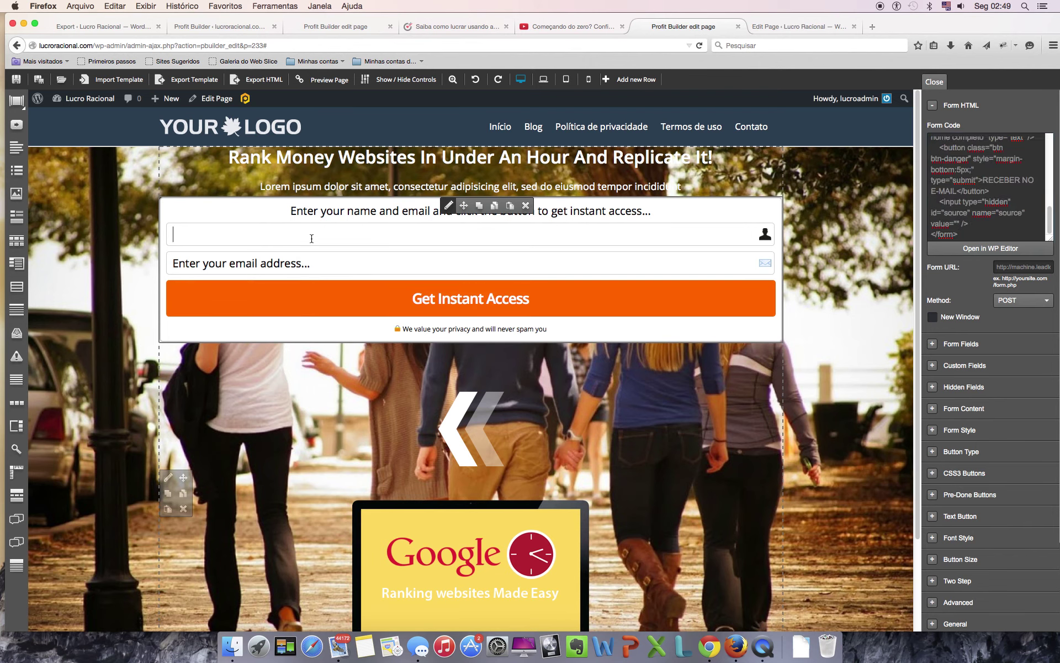
click(295, 269)
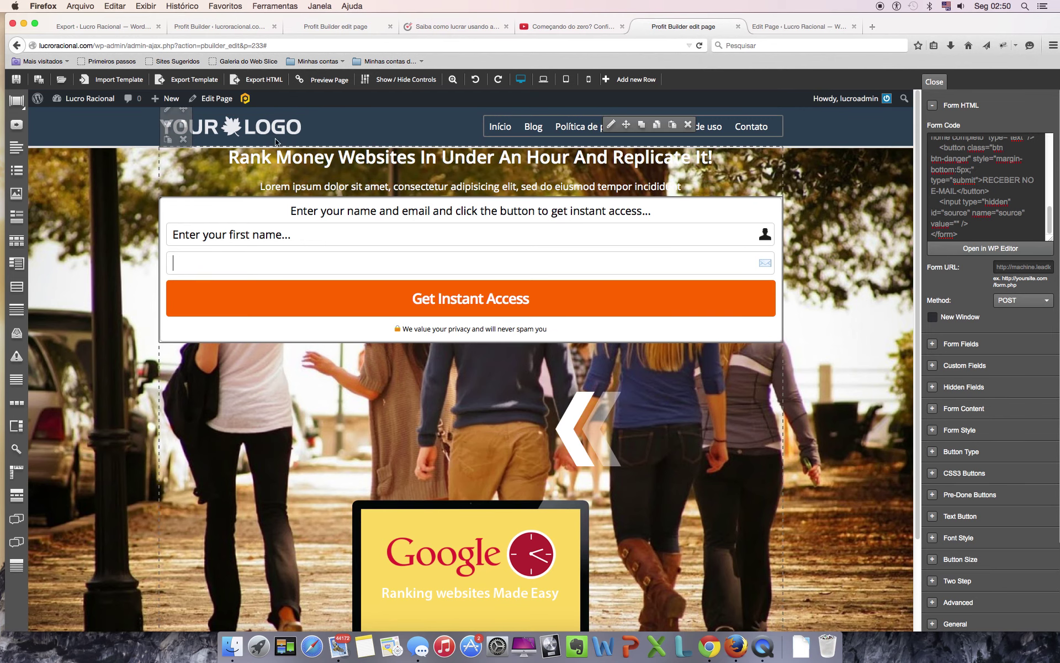
- Delete the navigation menu from the blue header row beside the logo, confirming the removal
click(687, 128)
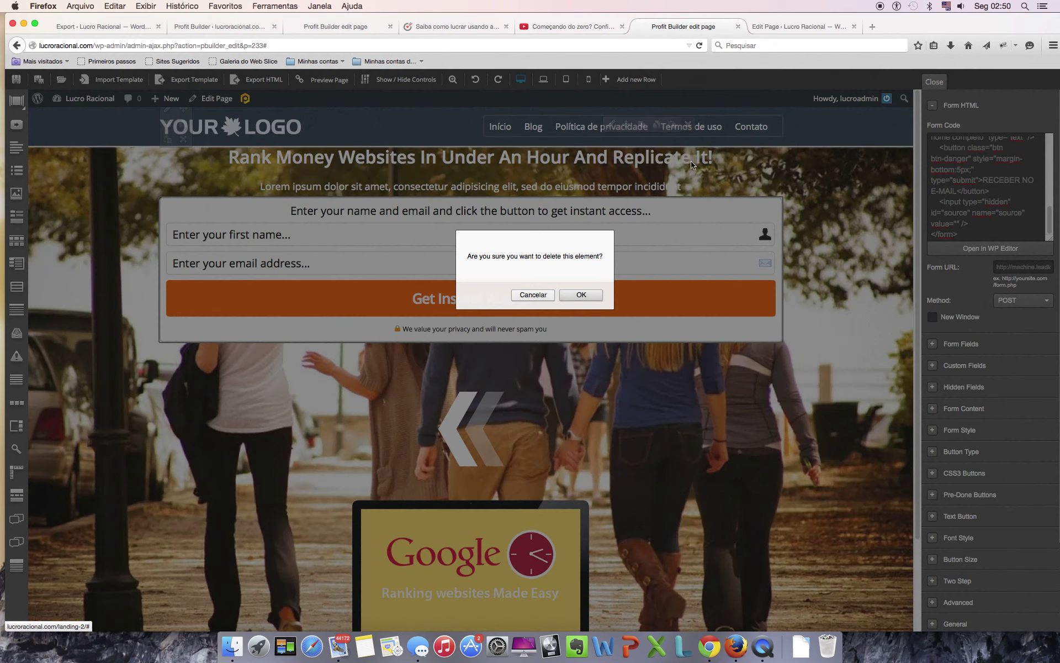
click(574, 295)
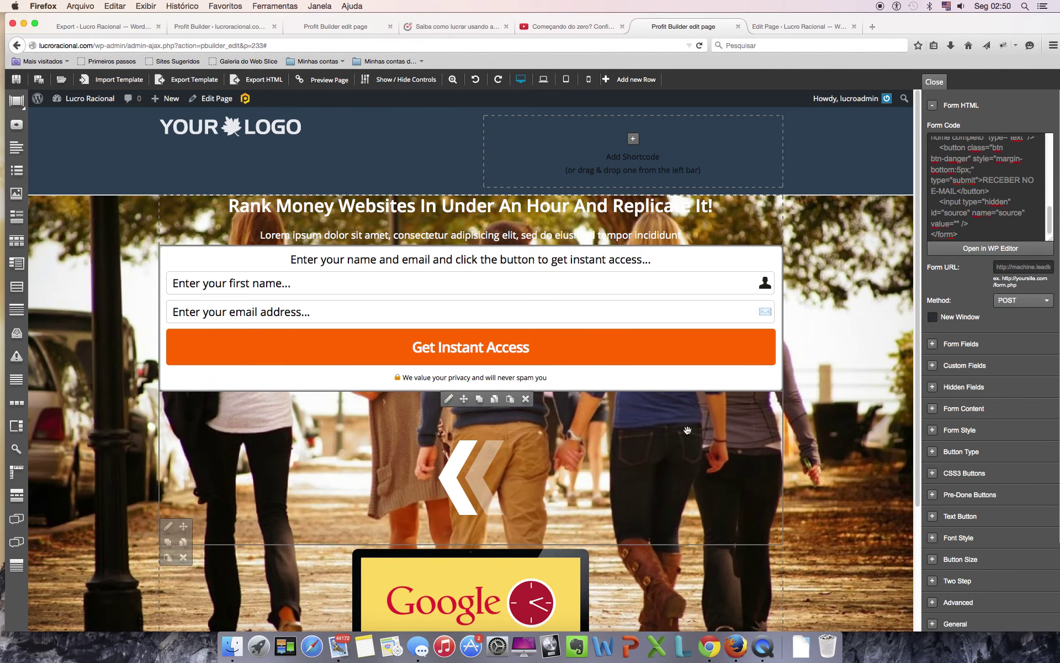
scroll(467, 437, down, 5)
scroll(689, 433, up, 5)
scroll(595, 383, down, 5)
scroll(579, 425, up, 5)
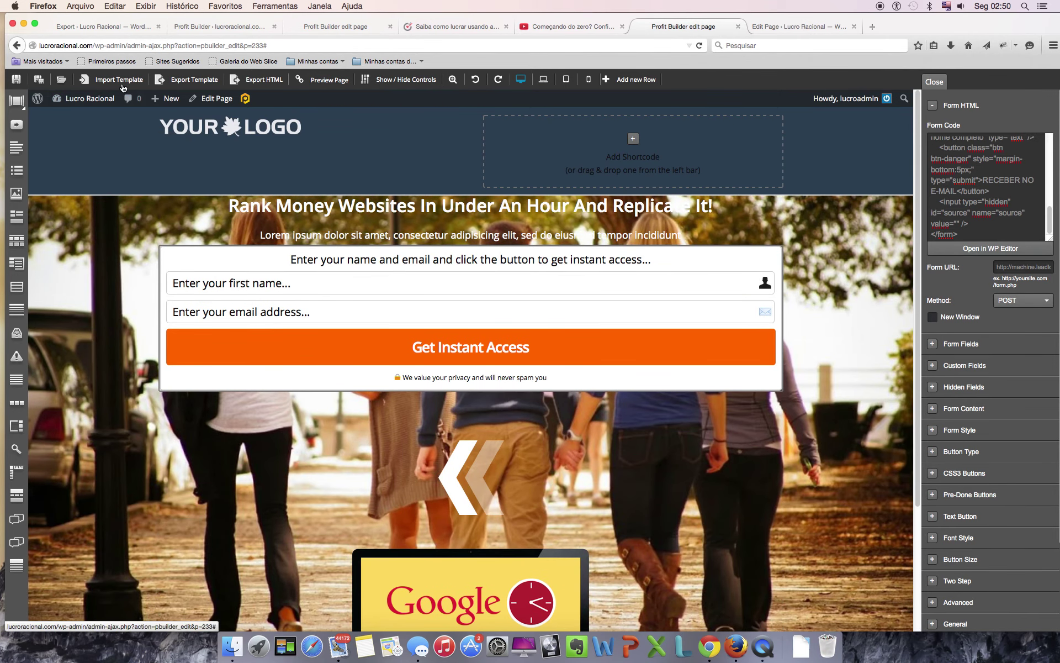
- Browse the available page templates and load "Squeeze Page - Modern" in place of the current layout
click(62, 80)
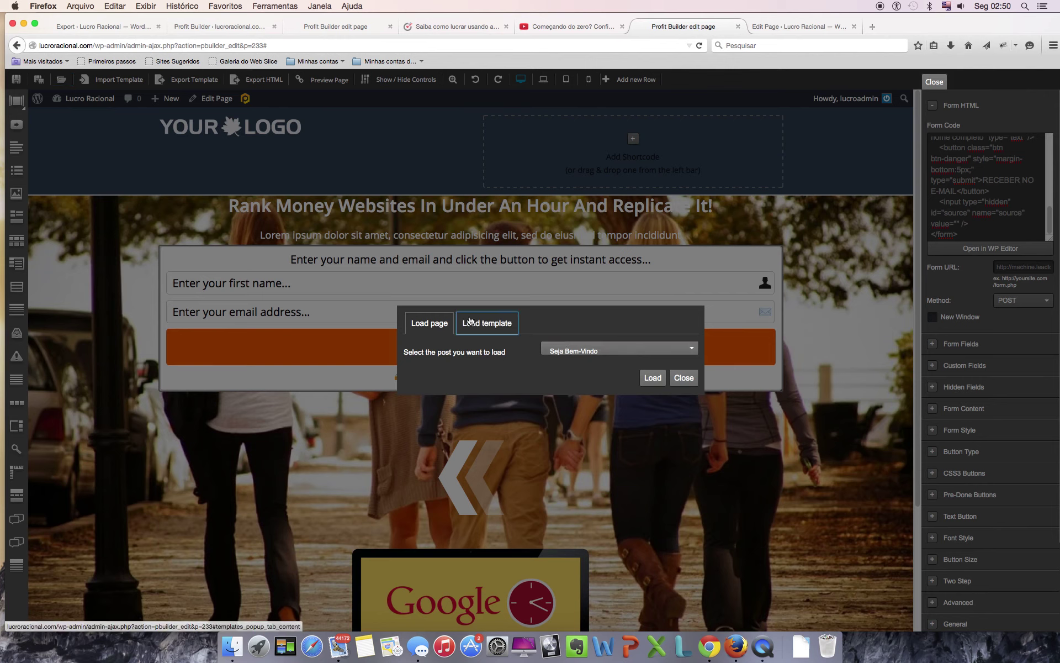
click(487, 323)
click(644, 347)
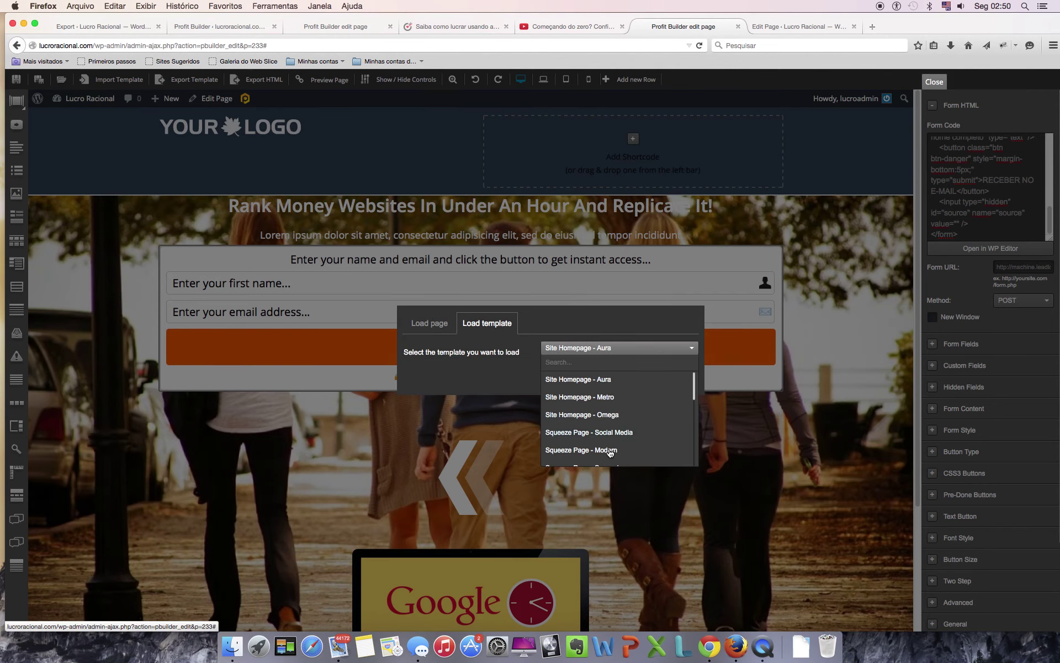
scroll(580, 410, down, 5)
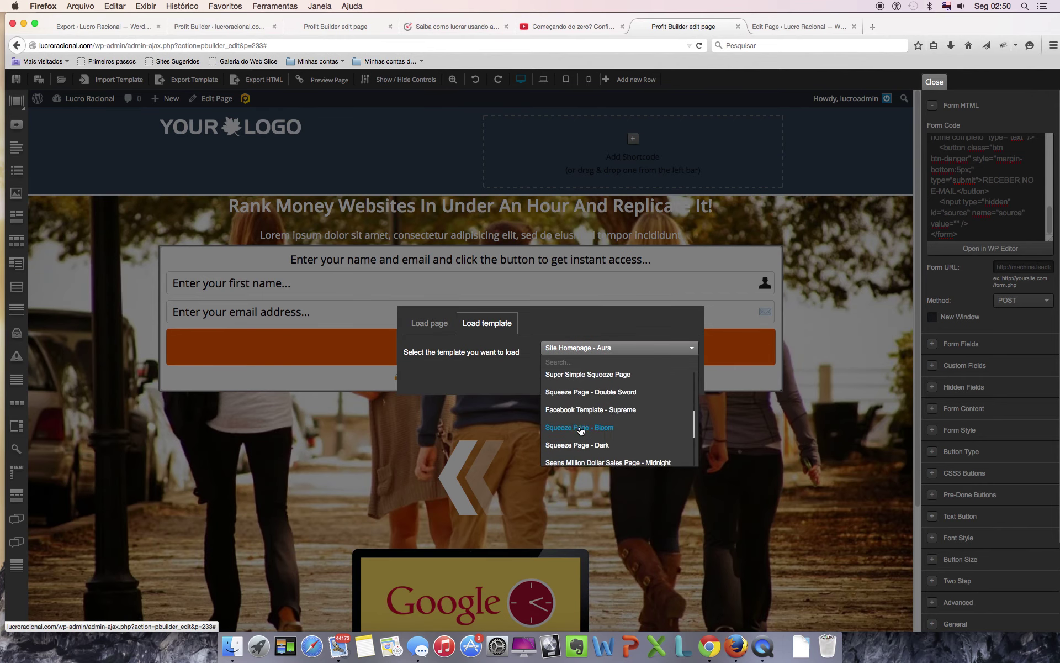
scroll(580, 428, down, 3)
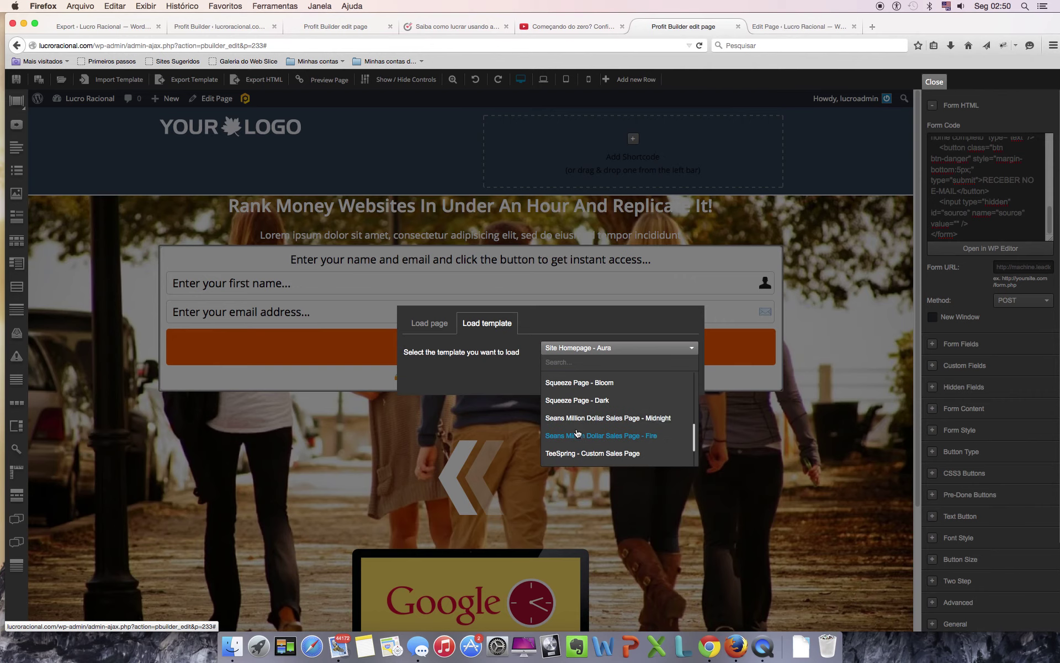
scroll(578, 434, down, 2)
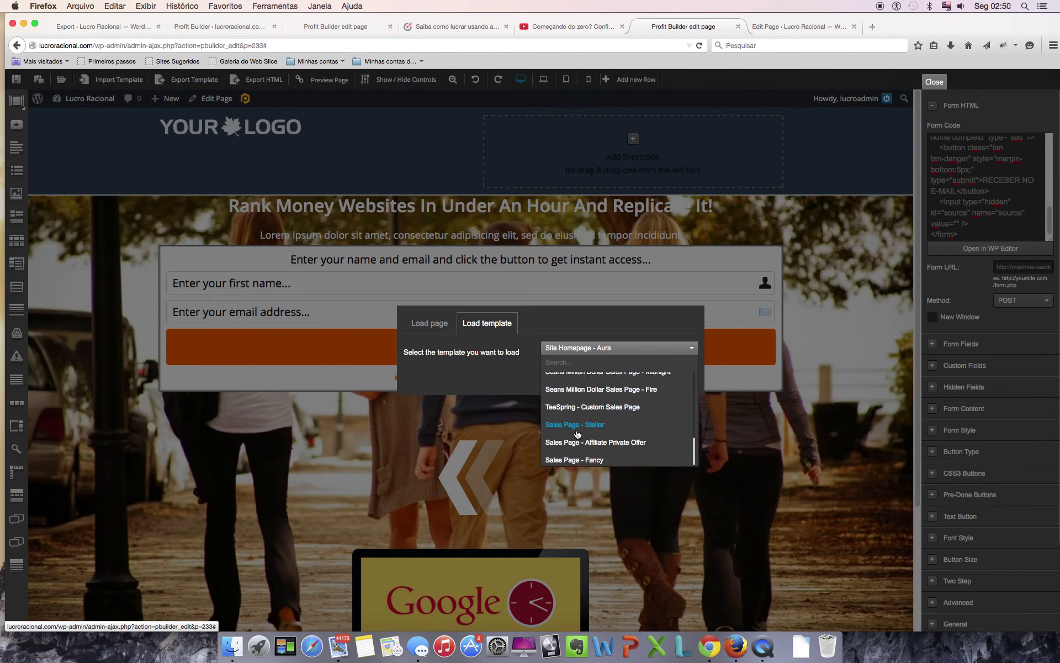
scroll(577, 433, up, 10)
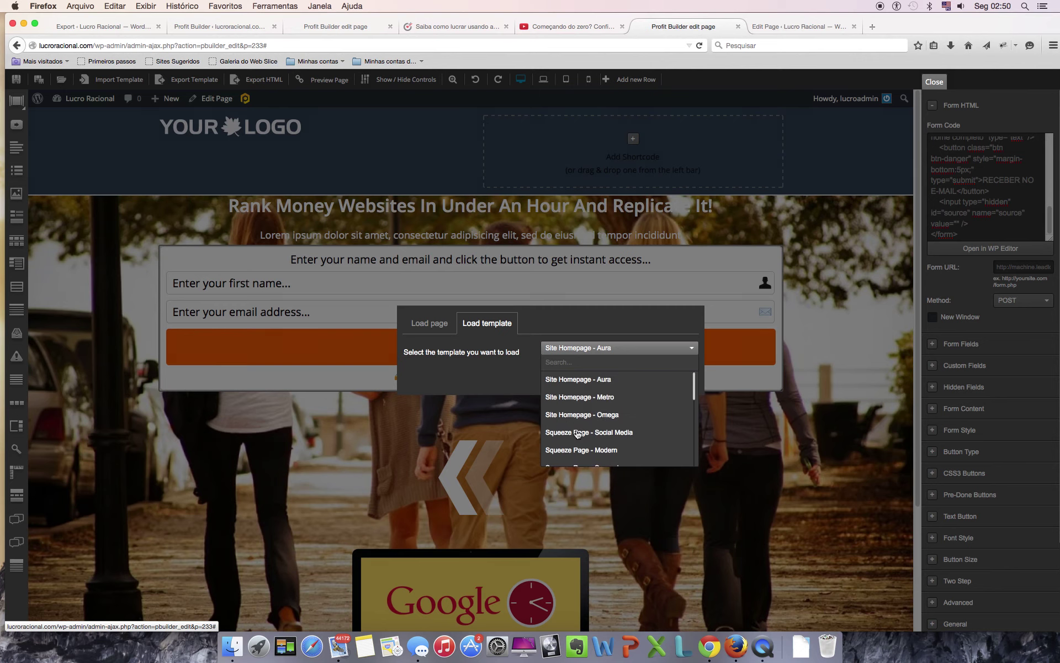
scroll(578, 433, down, 2)
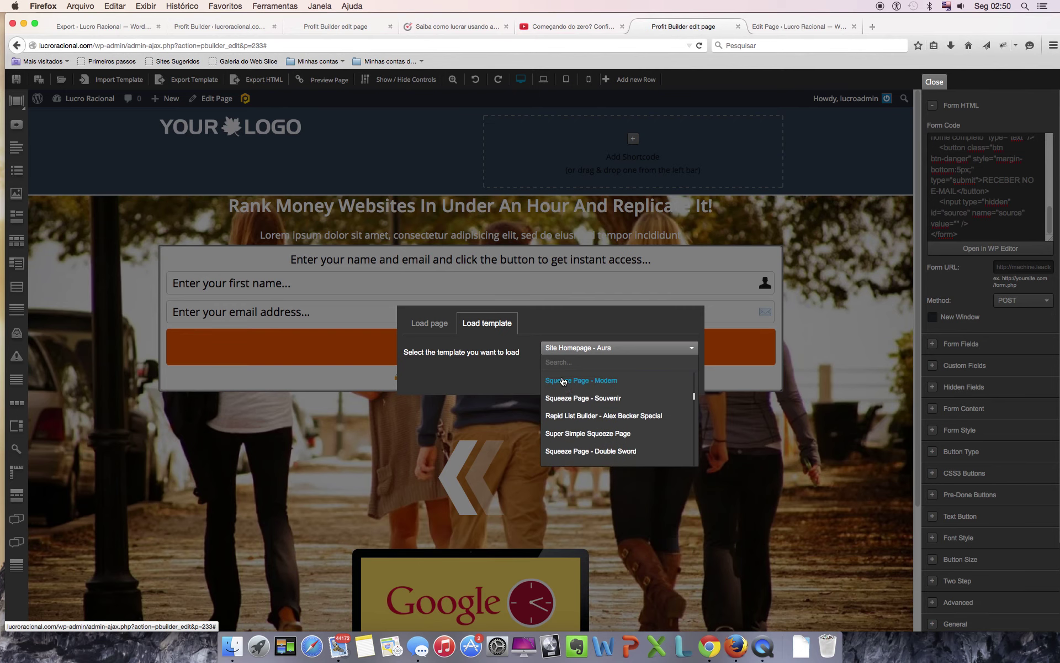
click(579, 409)
click(652, 378)
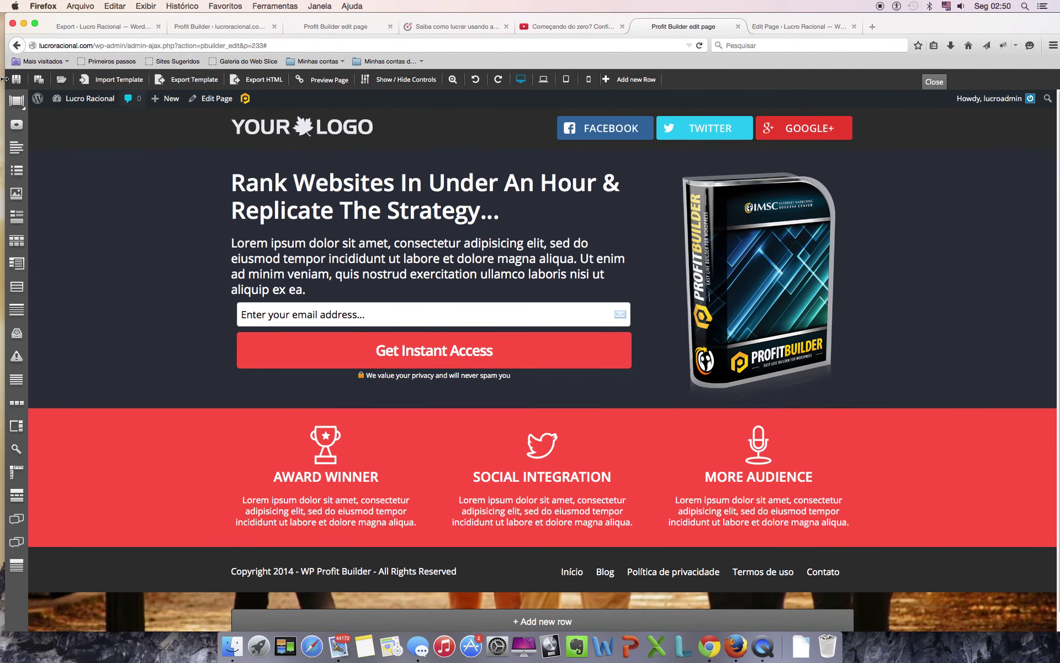
- Load the "Squeeze Page - Souvenir" template and look over its layout from the header to the footer
click(58, 83)
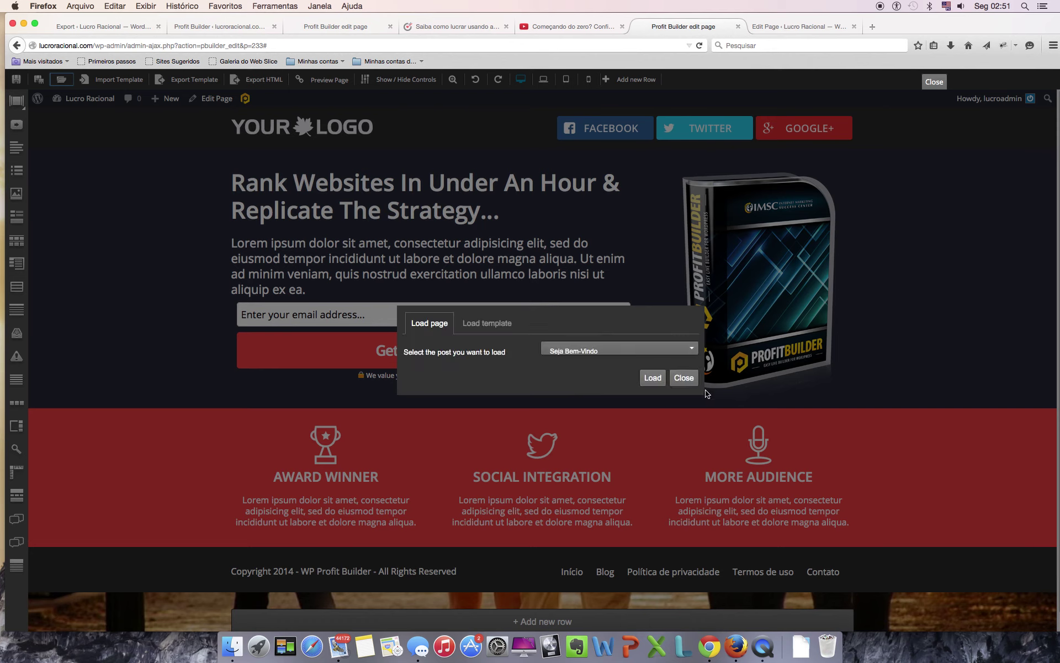
click(511, 326)
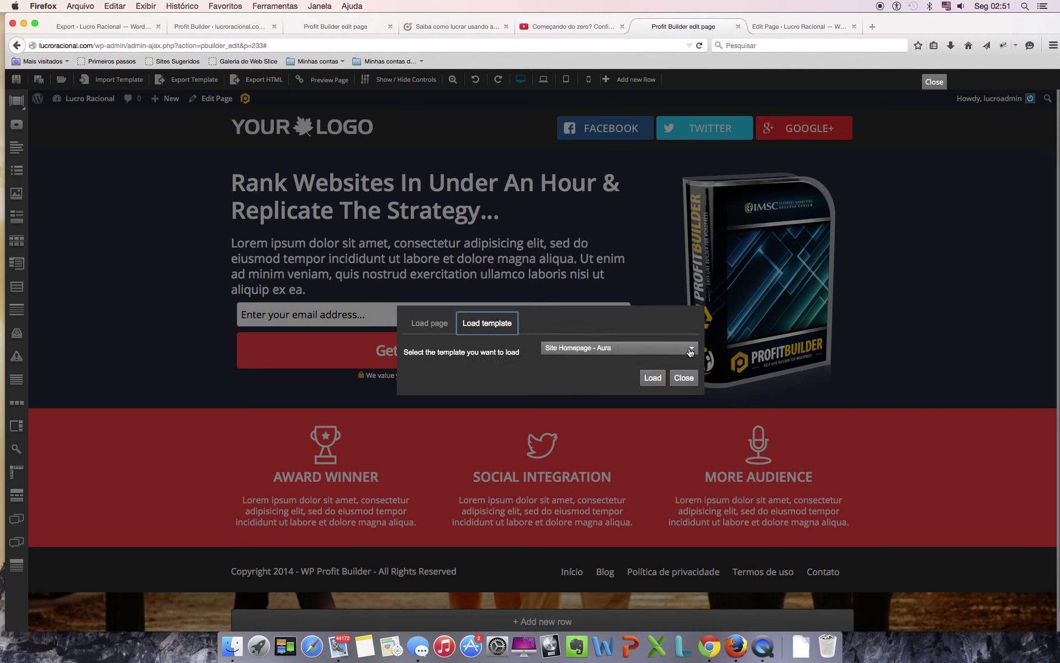
click(596, 347)
scroll(584, 425, down, 4)
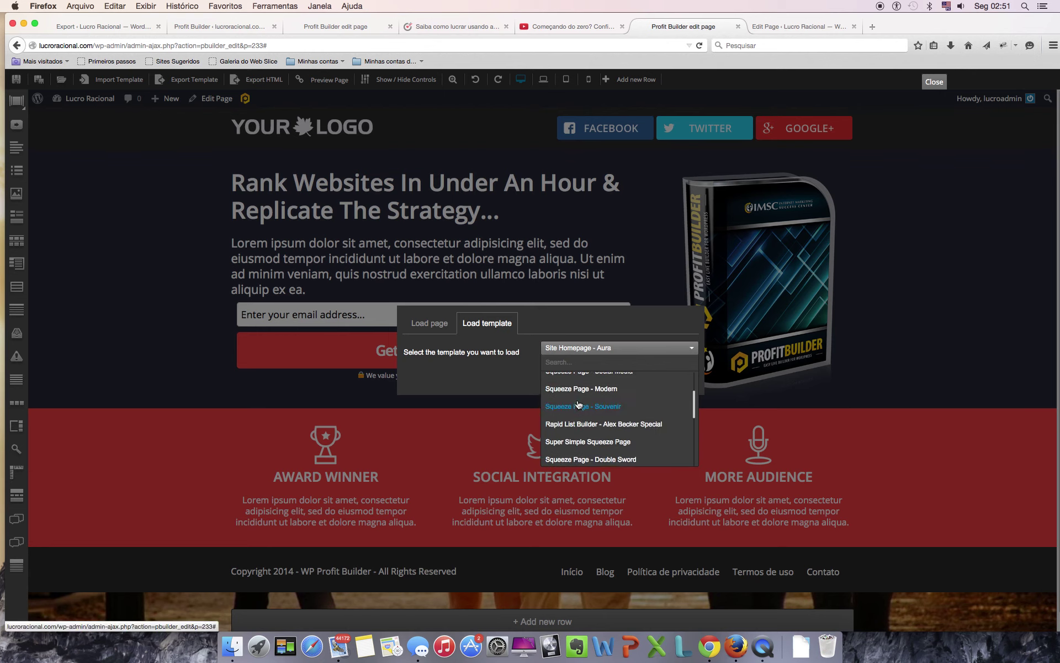
click(577, 408)
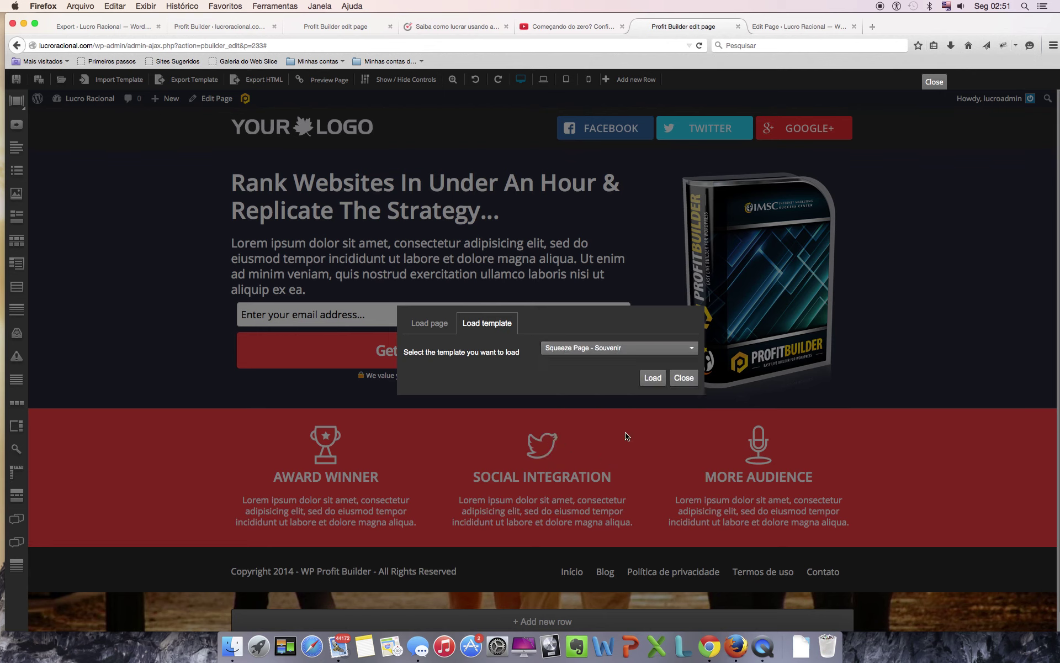
click(652, 379)
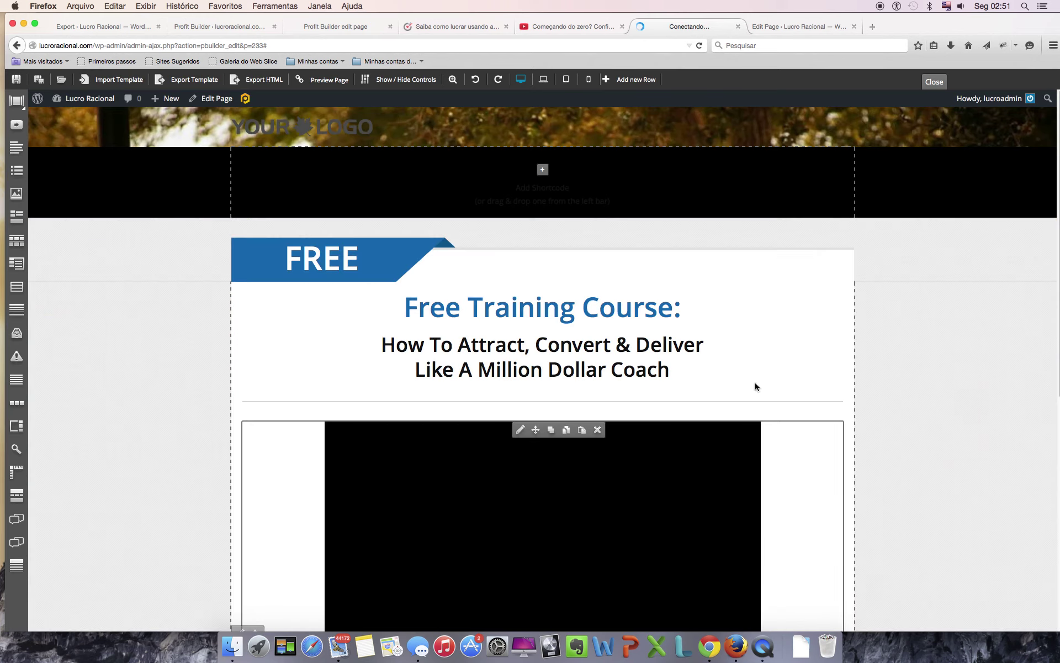
scroll(541, 448, down, 8)
scroll(539, 447, up, 6)
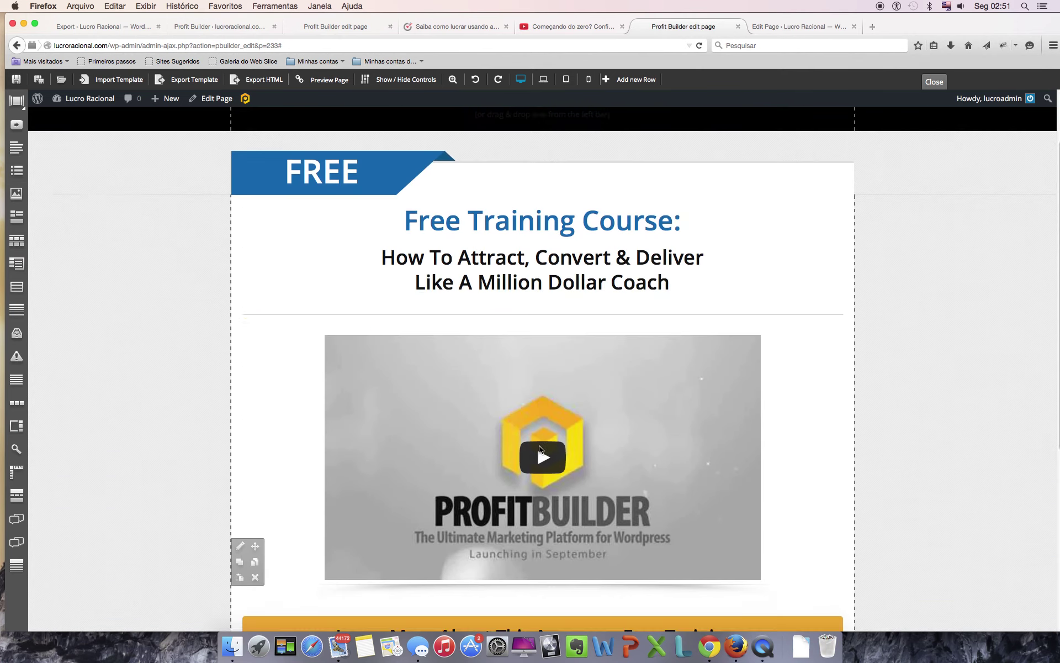
scroll(539, 445, up, 2)
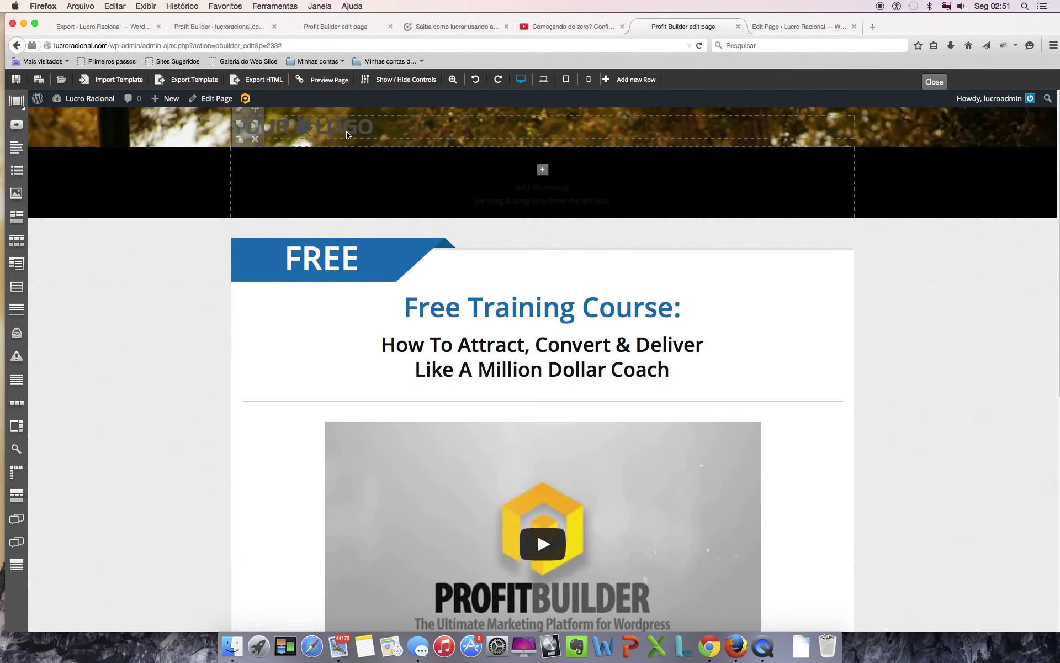
scroll(582, 468, down, 6)
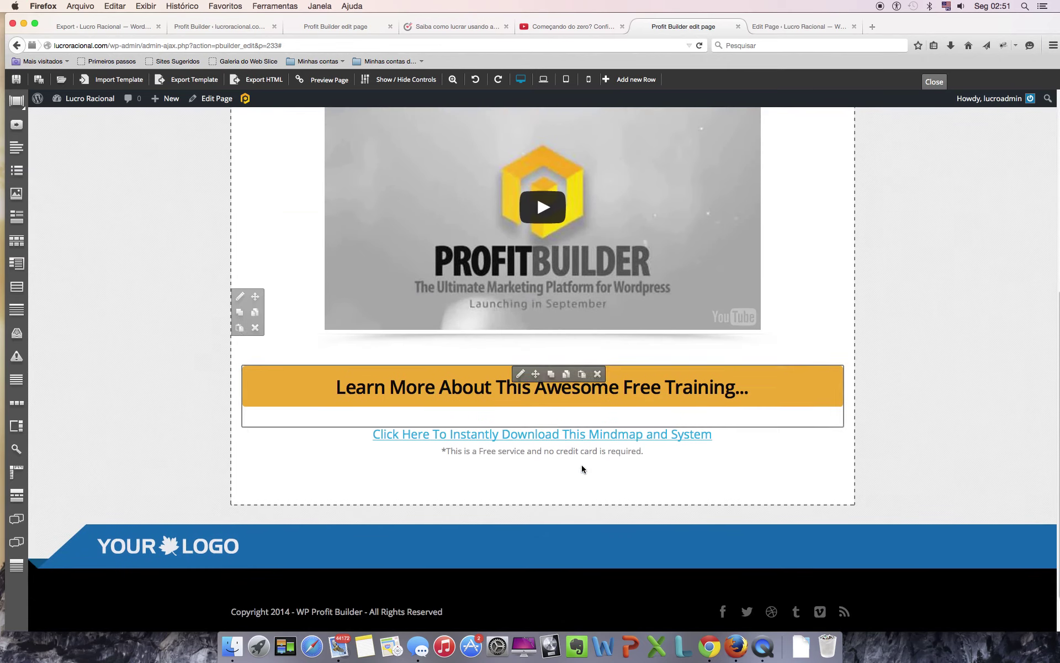
scroll(582, 469, up, 7)
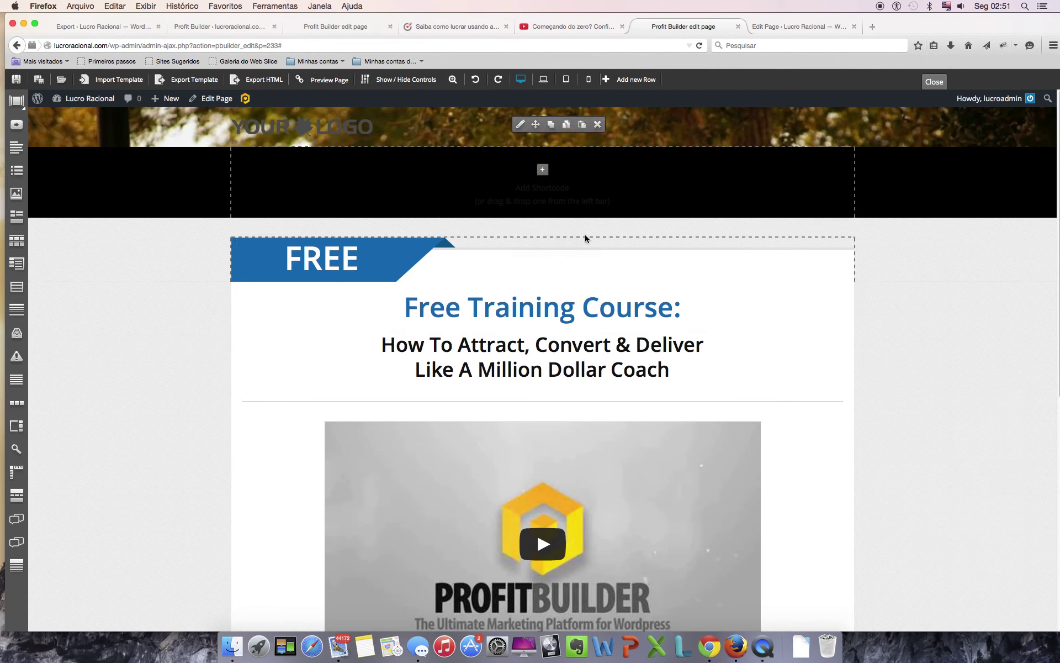
- Go to the WordPress edit screen of Landing 2 and set its page background type to Video Embed
click(799, 31)
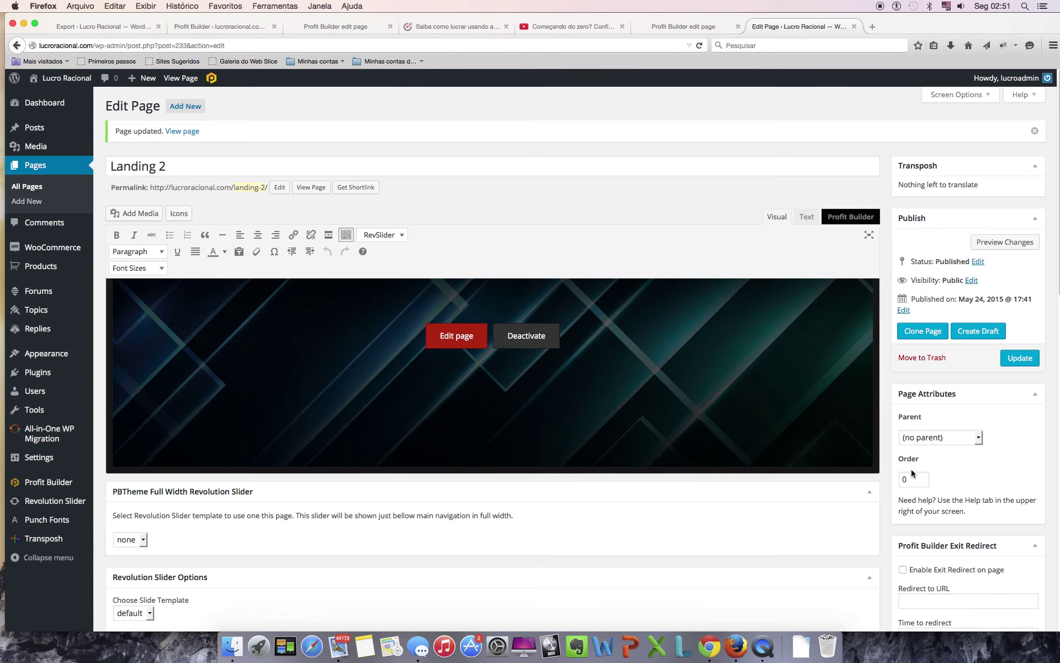
scroll(912, 472, down, 15)
scroll(911, 478, up, 3)
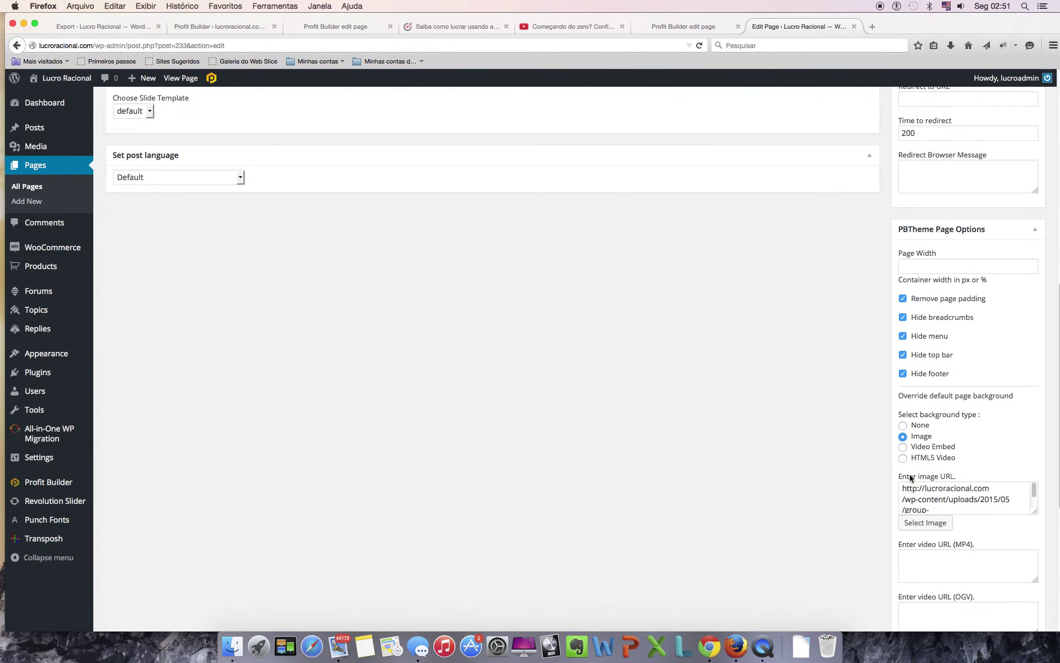
scroll(917, 442, down, 3)
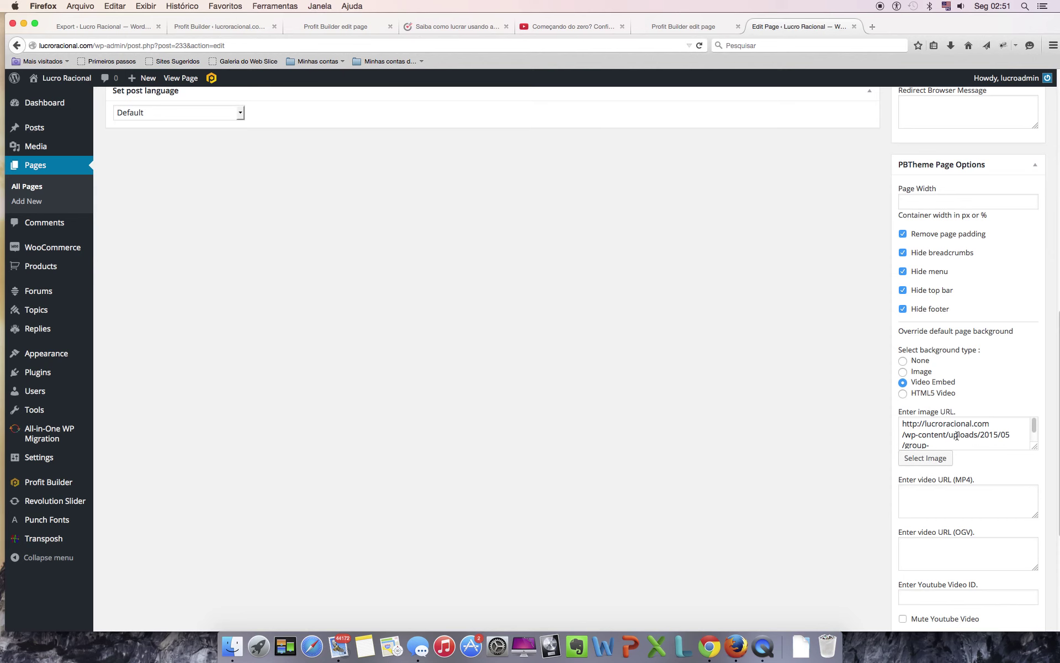
- Switch to the open YouTube video "Começando do zero? Confira neste vídeo como fazer..." and examine its page, expanding the full description
click(570, 30)
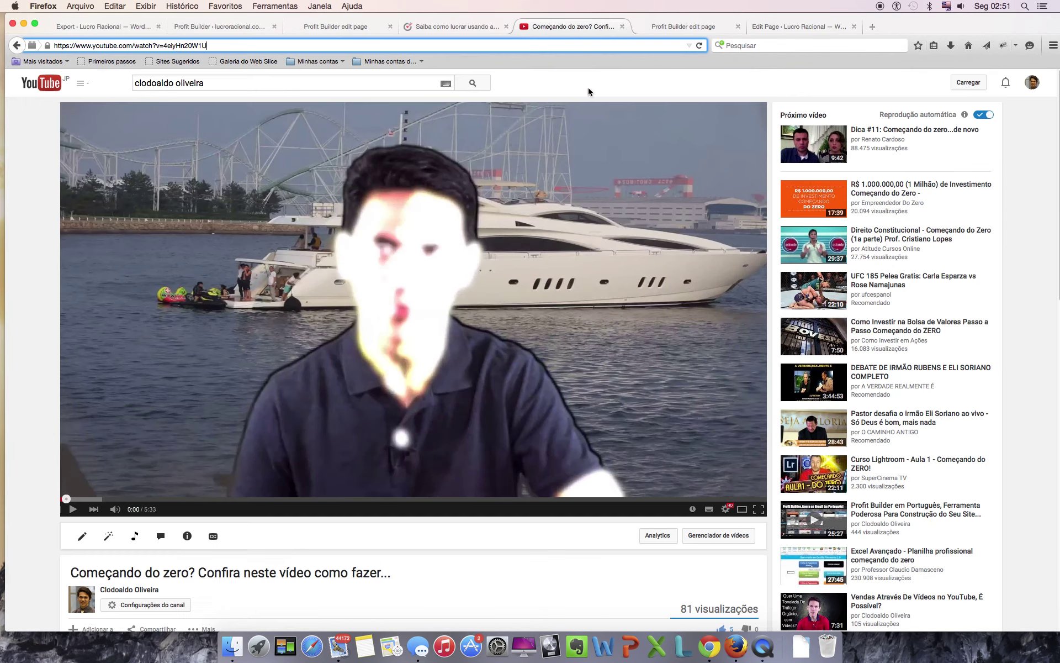
scroll(477, 582, down, 10)
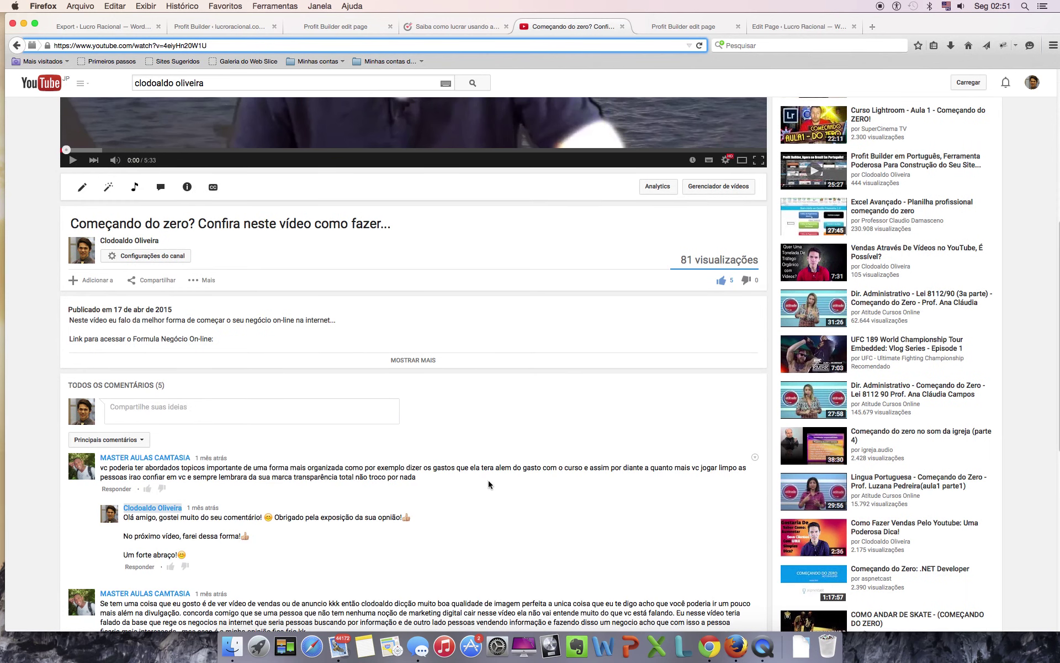
scroll(489, 481, up, 10)
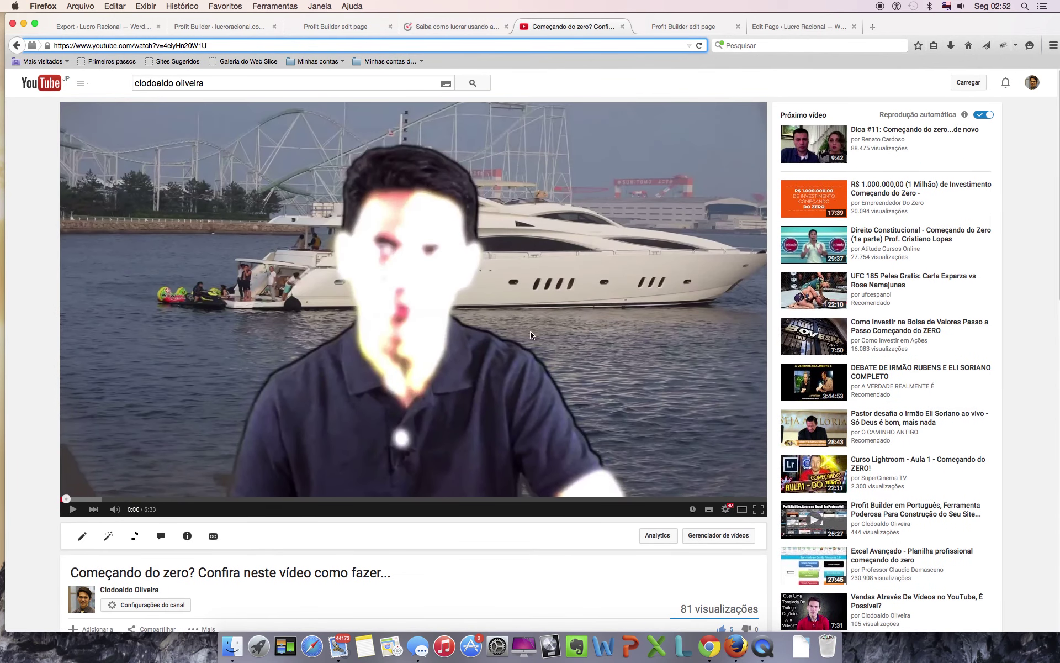
scroll(601, 443, down, 4)
scroll(599, 440, down, 16)
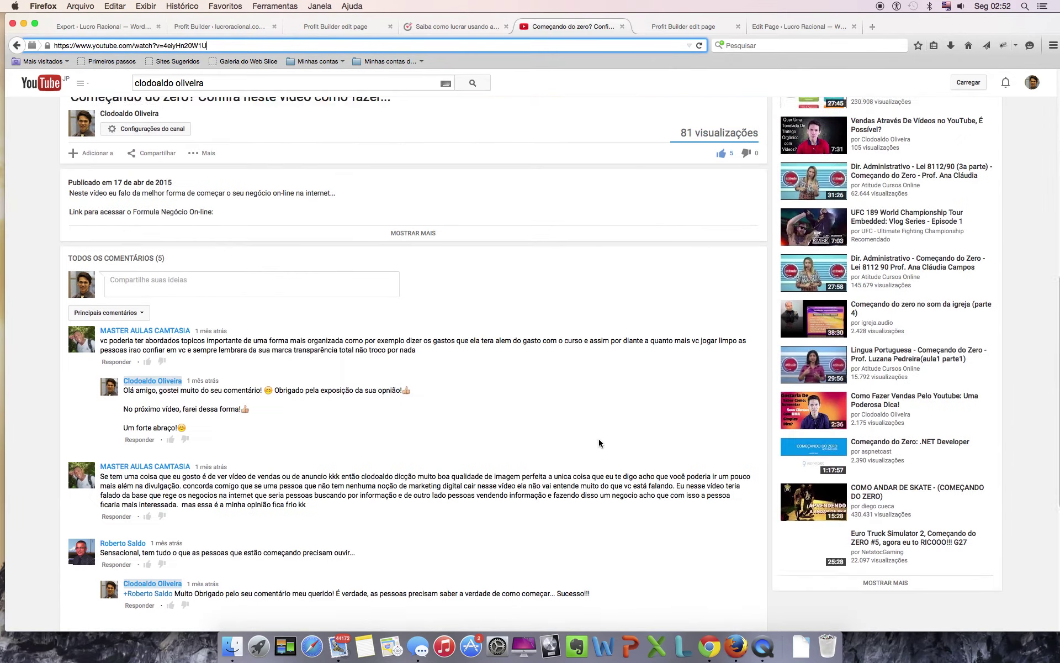
scroll(492, 409, up, 5)
scroll(499, 422, up, 11)
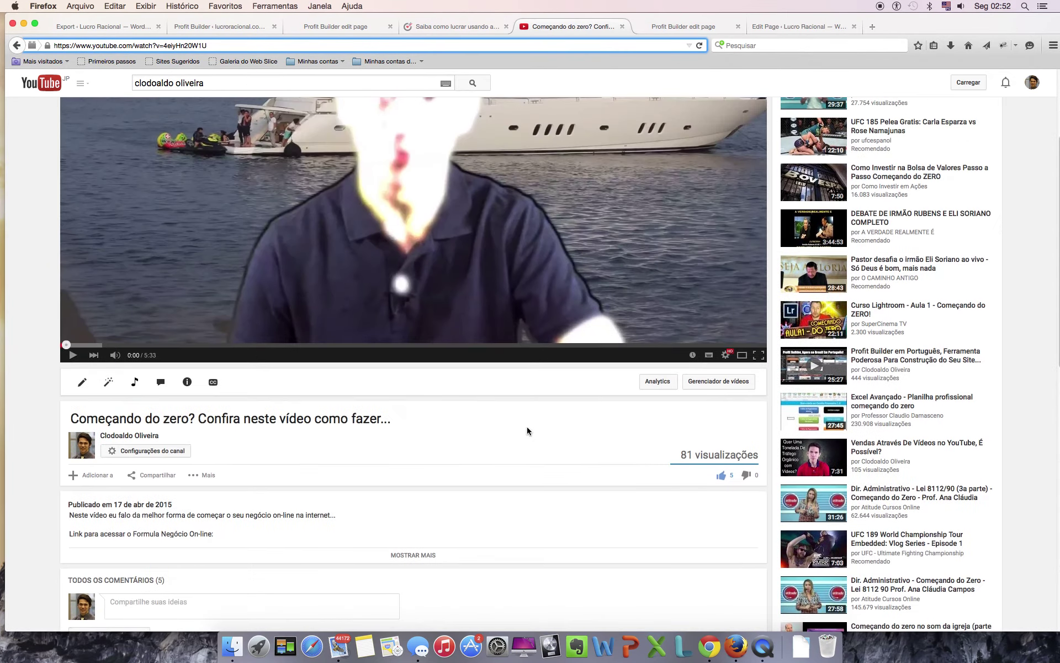
scroll(246, 508, down, 2)
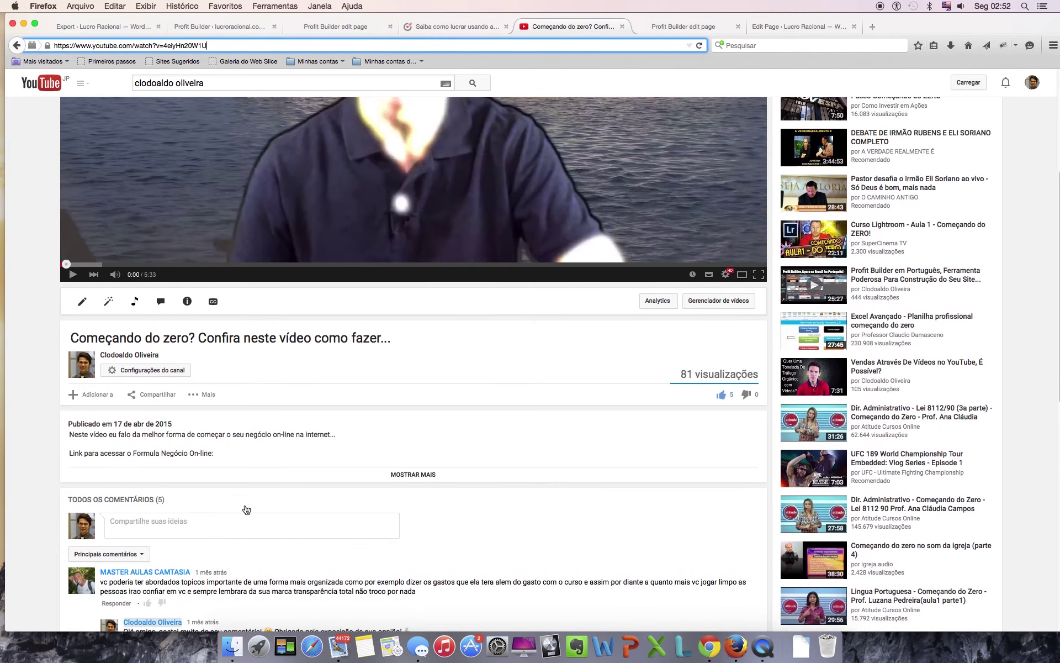
click(424, 472)
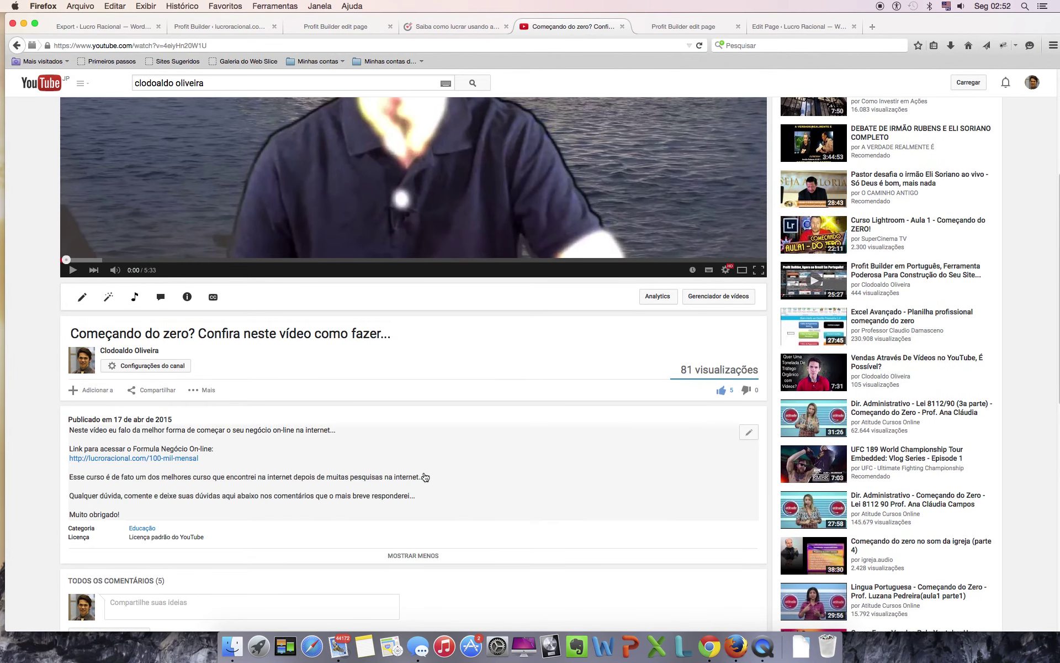
- Open the YouTube video's sharing options and copy its 560 × 315 iframe embed code
scroll(330, 512, down, 3)
scroll(324, 511, up, 2)
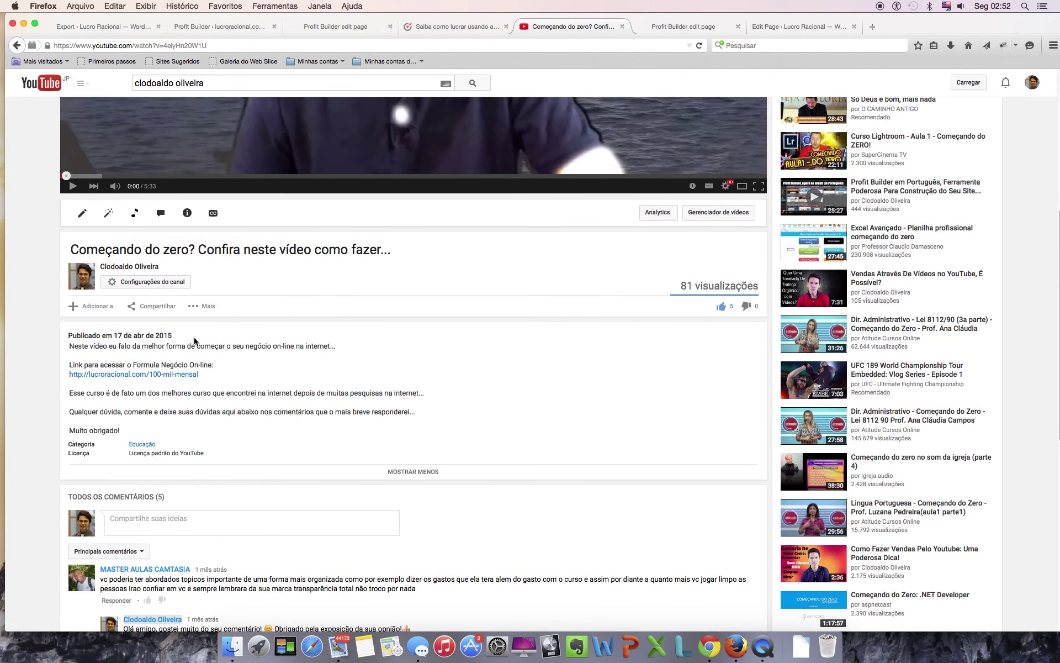
scroll(194, 341, up, 4)
click(148, 443)
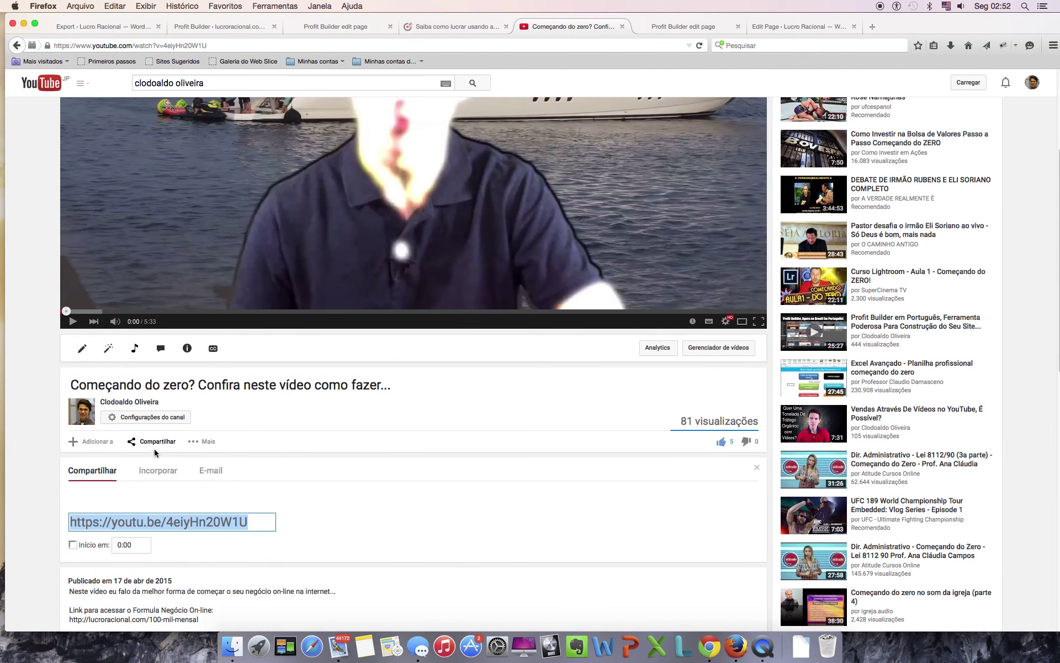
scroll(260, 486, down, 3)
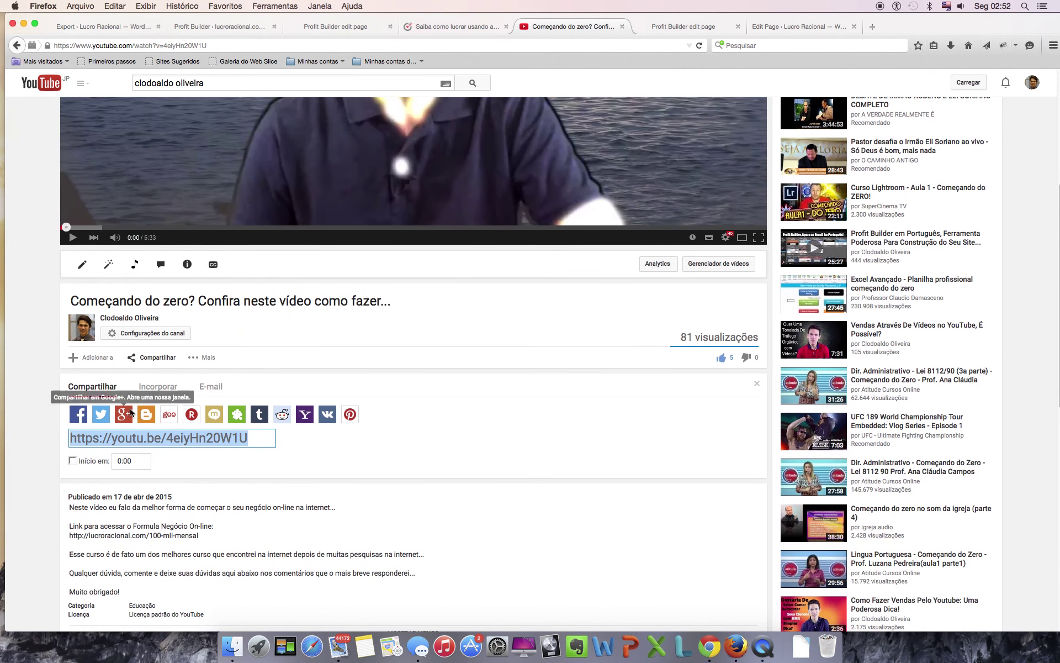
click(158, 386)
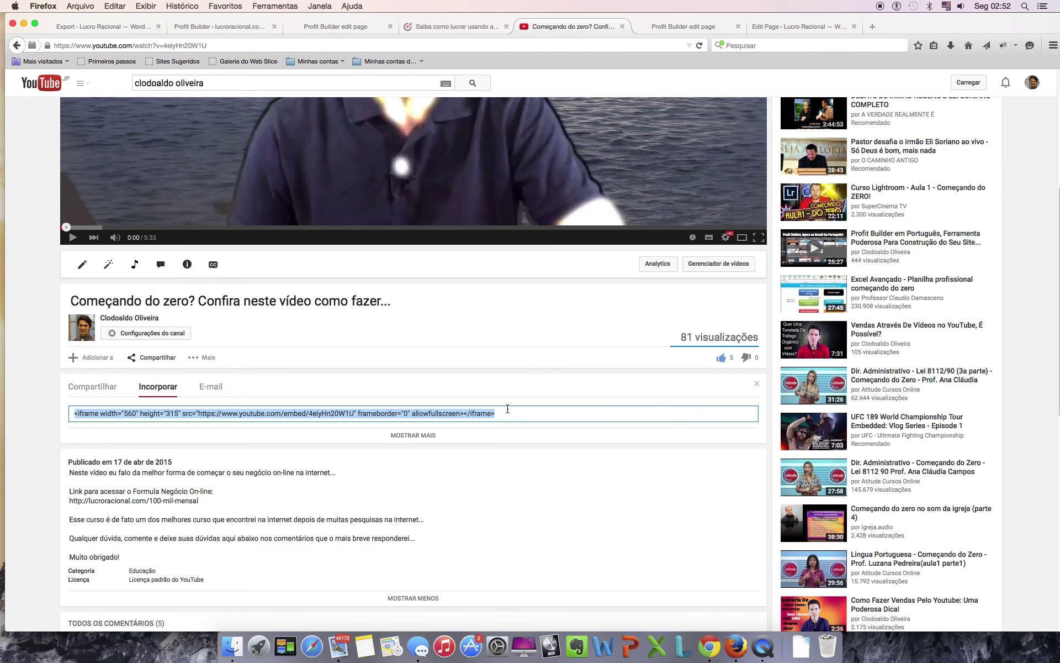
scroll(923, 491, down, 3)
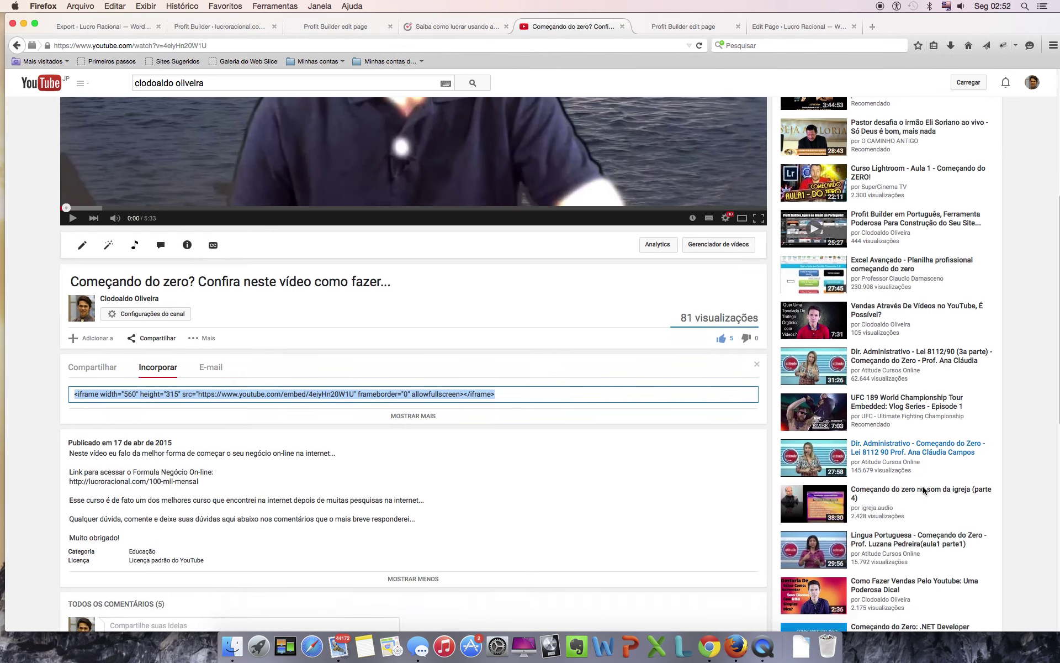
scroll(924, 491, up, 1)
- Replace the background image URL in Landing 2's PBTheme Page Options with the copied iframe embed code and update the page
click(795, 27)
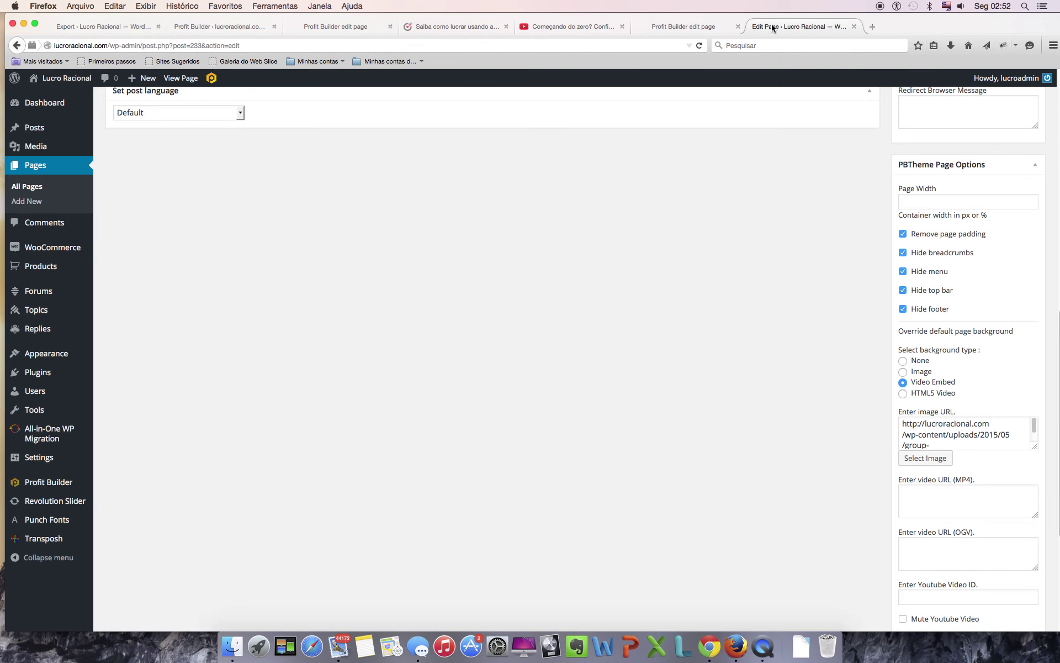
drag(938, 442, 912, 421)
triple_click(949, 444)
key(super+v)
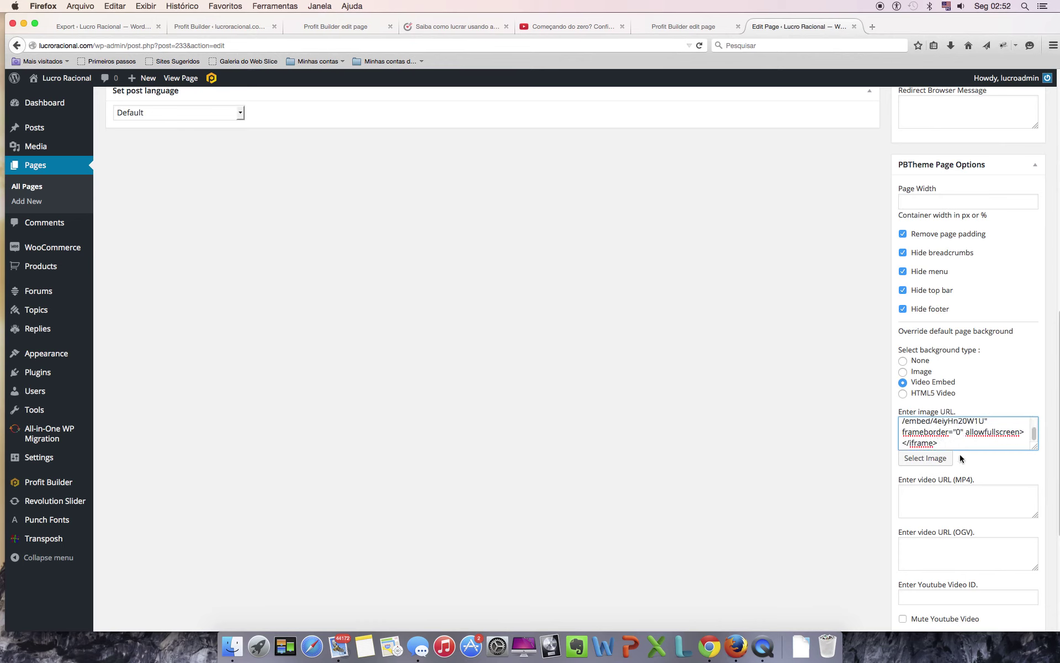
scroll(967, 454, down, 5)
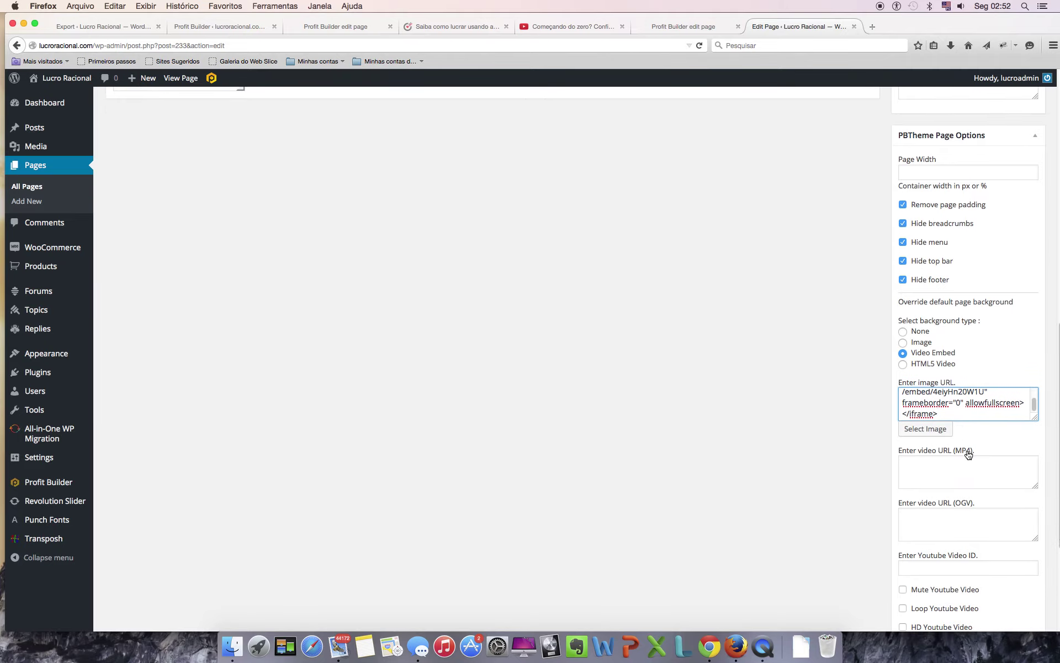
scroll(967, 455, up, 4)
scroll(967, 455, up, 10)
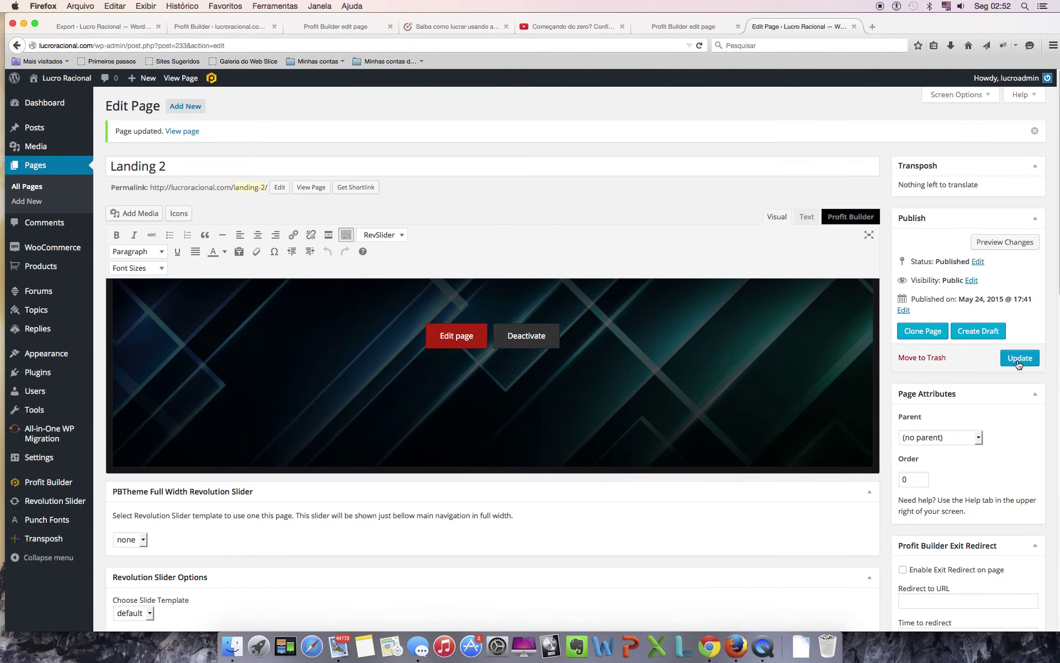
click(1020, 358)
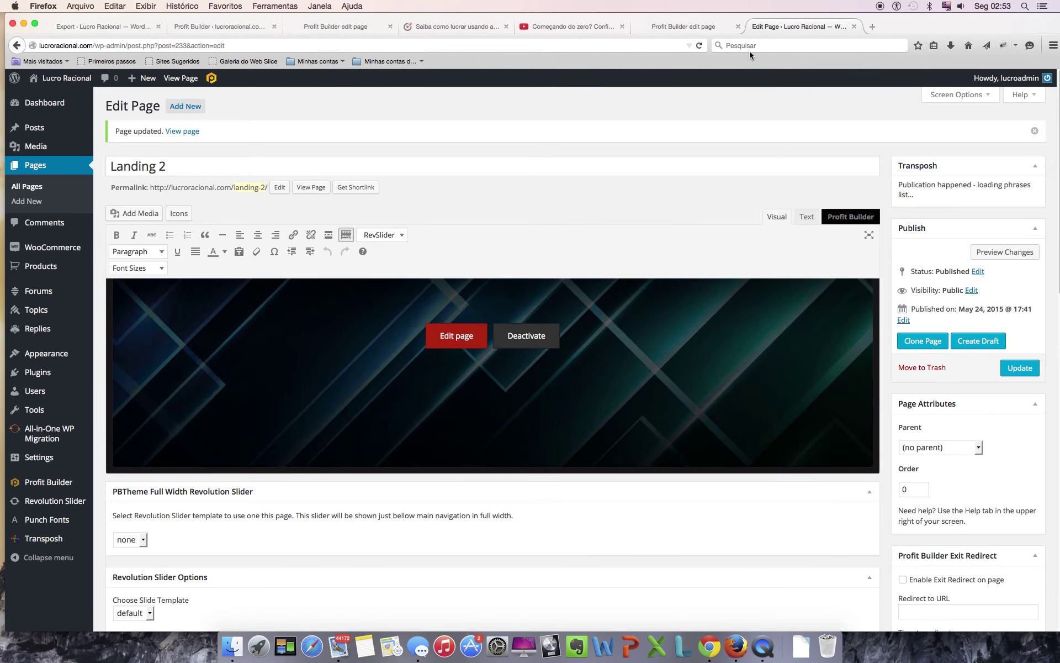
- Switch to the open Profit Builder editor and reload it, leaving the unsaved layout, to check the page background
click(704, 26)
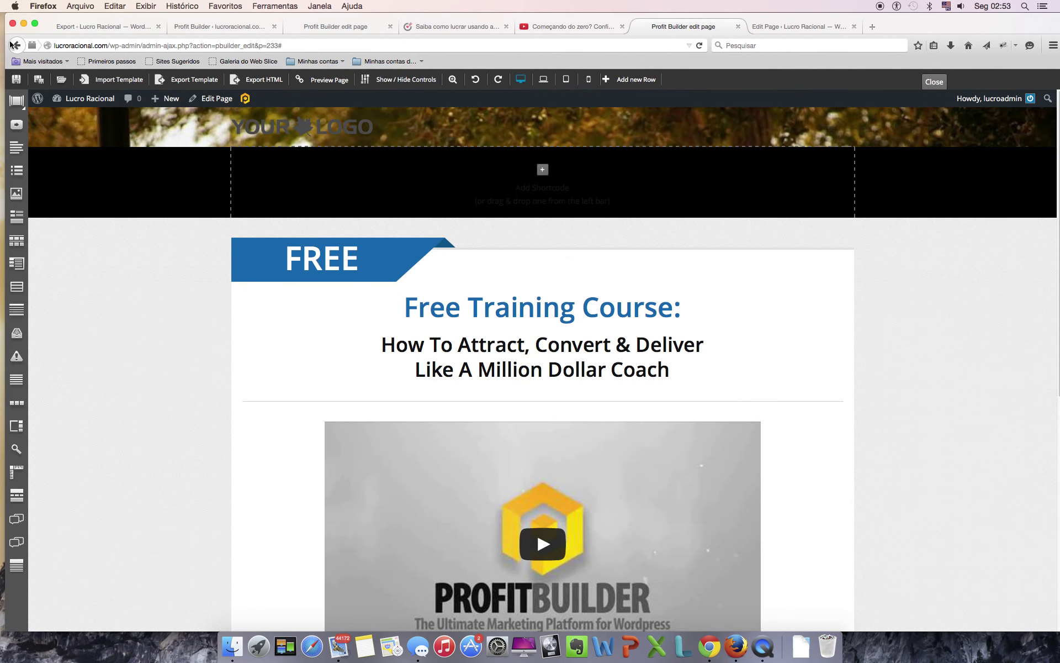
click(700, 45)
click(588, 296)
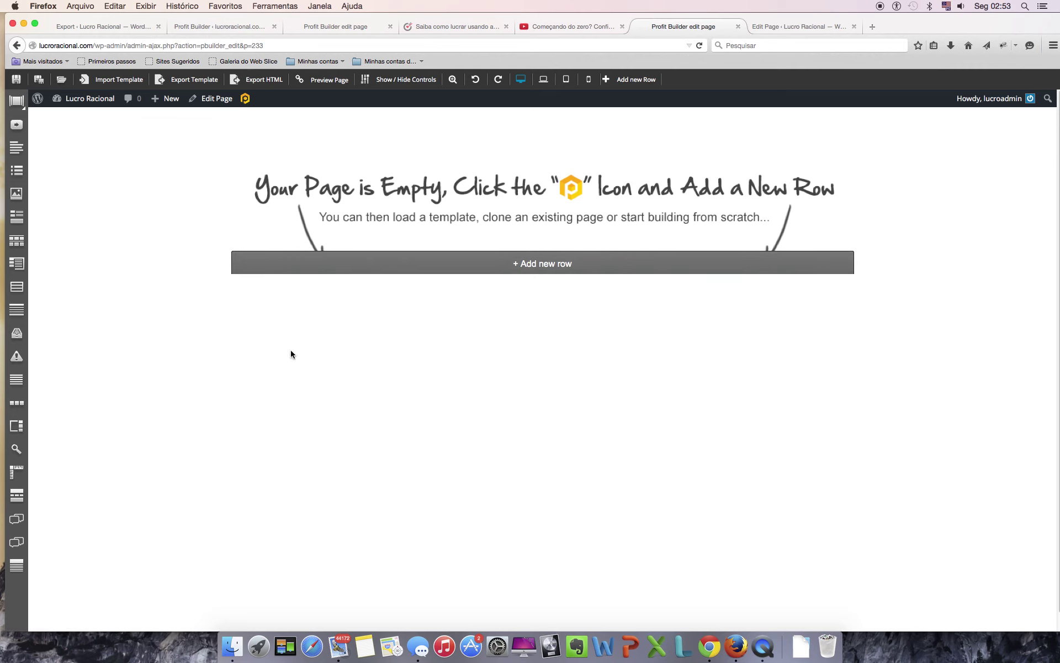
- Return to the WordPress edit screen of Landing 2 and enable Mute Youtube Video and HD Youtube Video for the background
click(796, 28)
scroll(932, 510, down, 5)
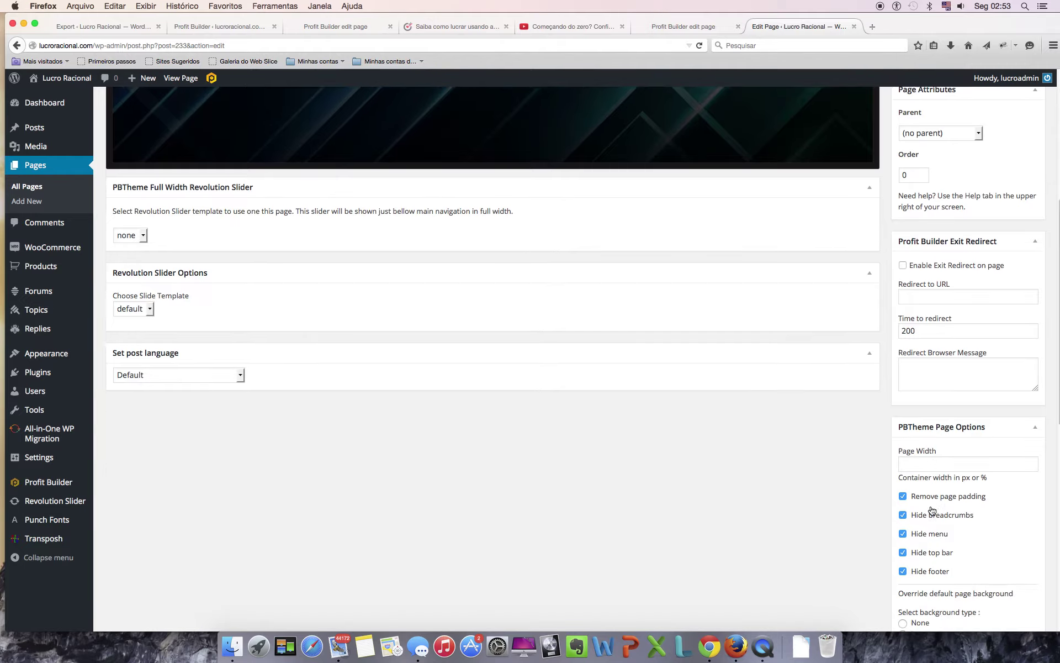
scroll(932, 509, down, 6)
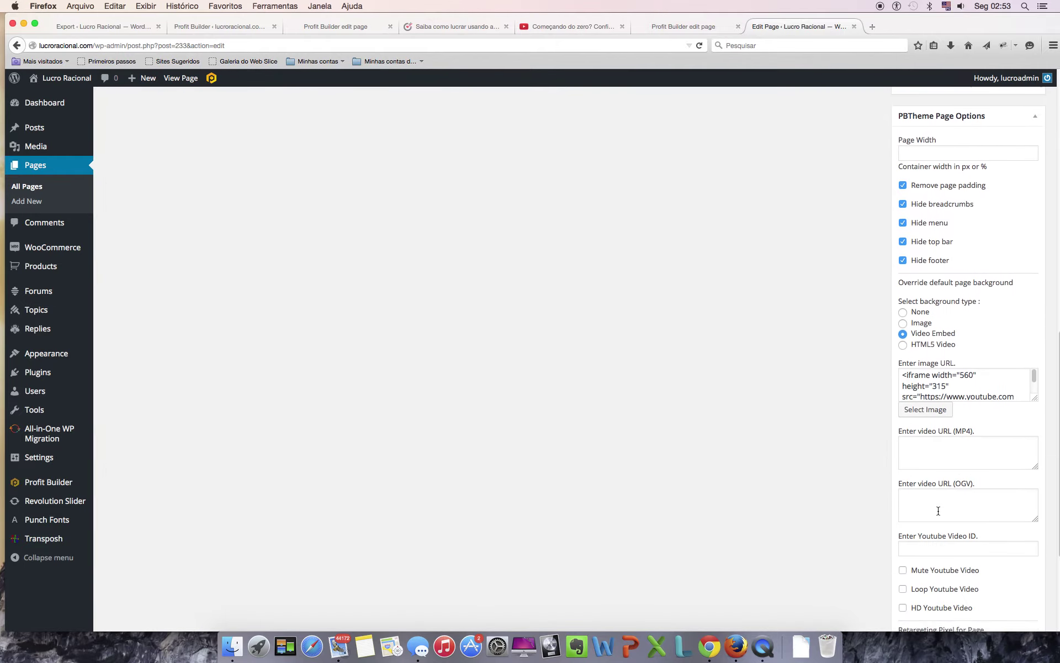
scroll(938, 511, down, 3)
scroll(937, 509, up, 3)
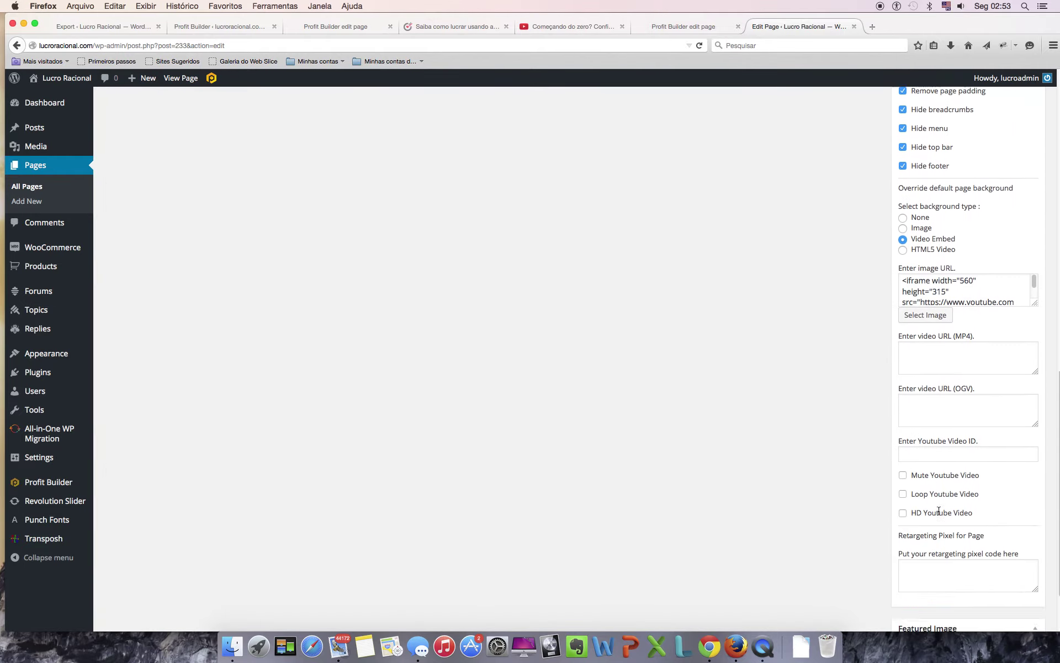
scroll(937, 507, down, 3)
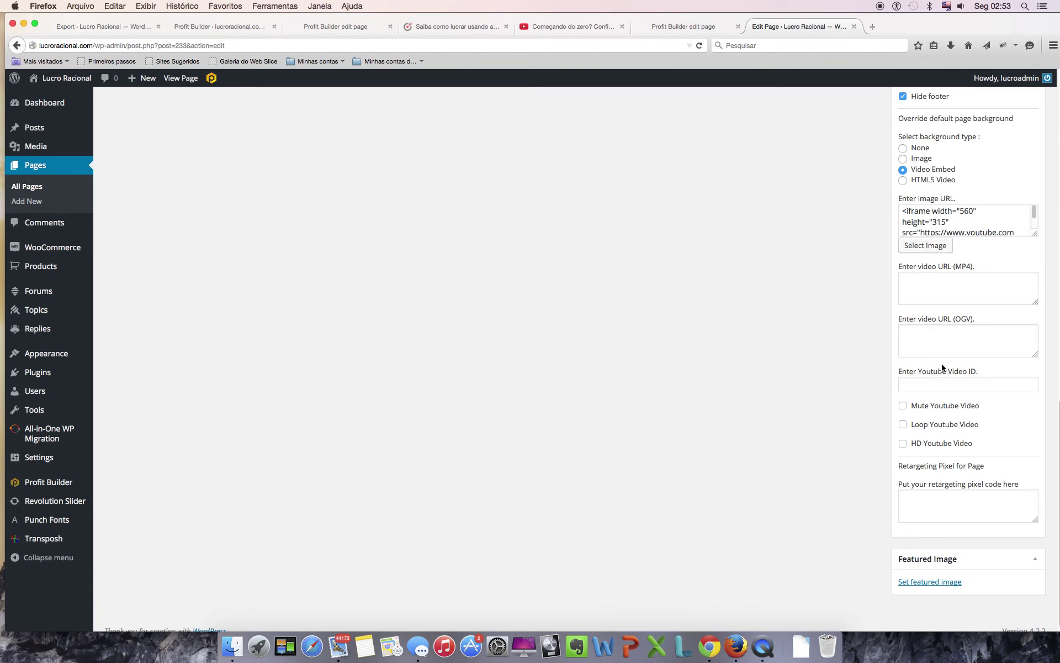
scroll(953, 401, down, 1)
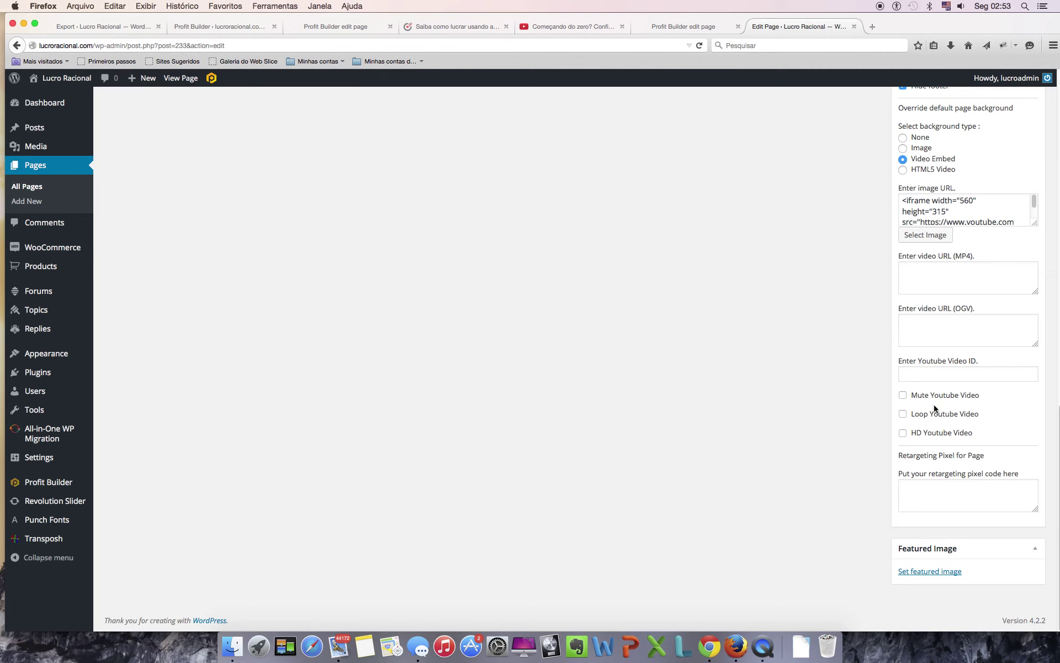
click(903, 396)
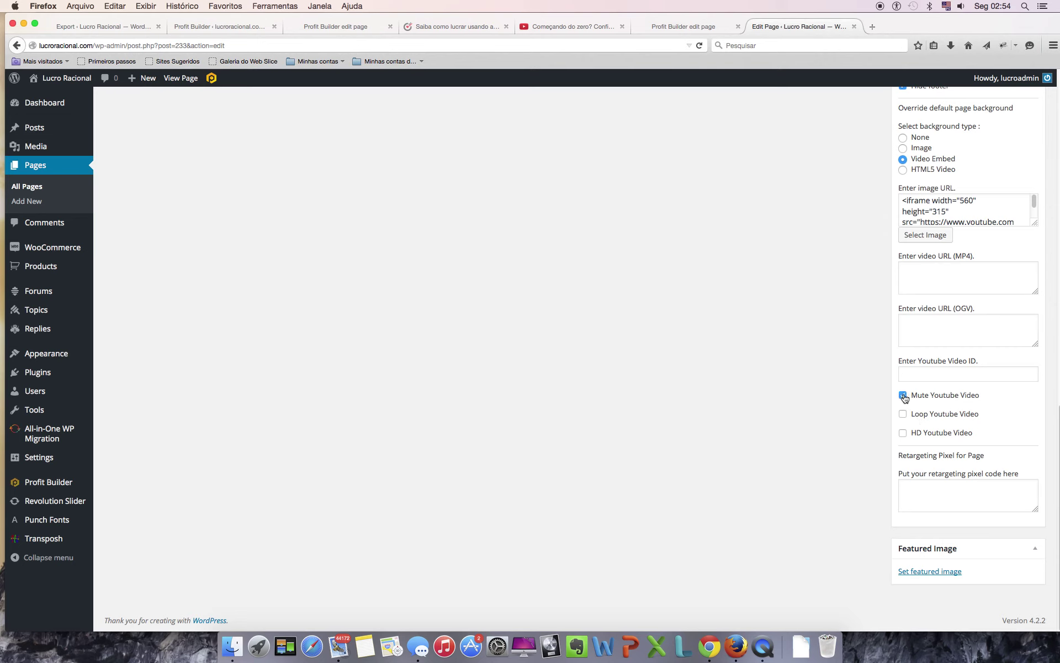
click(902, 434)
scroll(950, 375, up, 1)
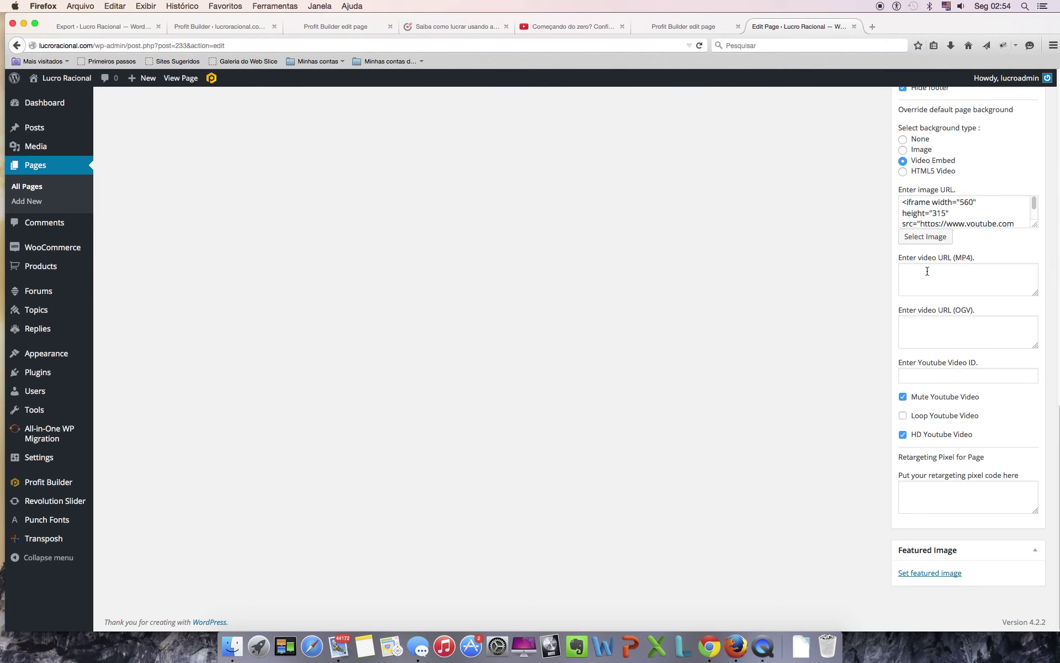
scroll(921, 337, up, 2)
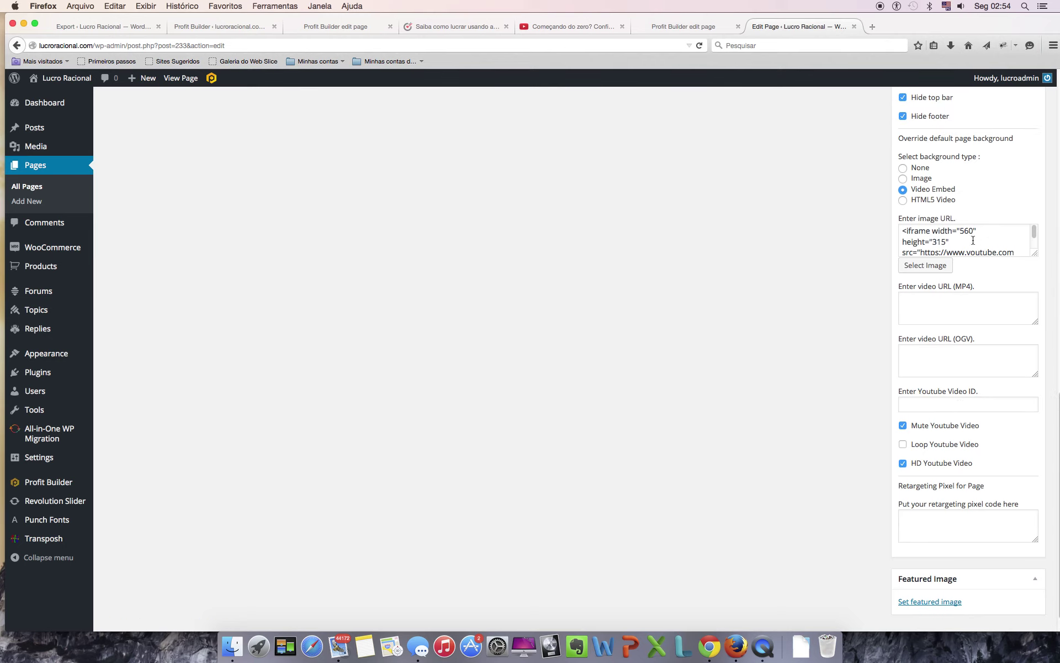
- Switch to the open YouTube video page and copy its full web address
click(551, 24)
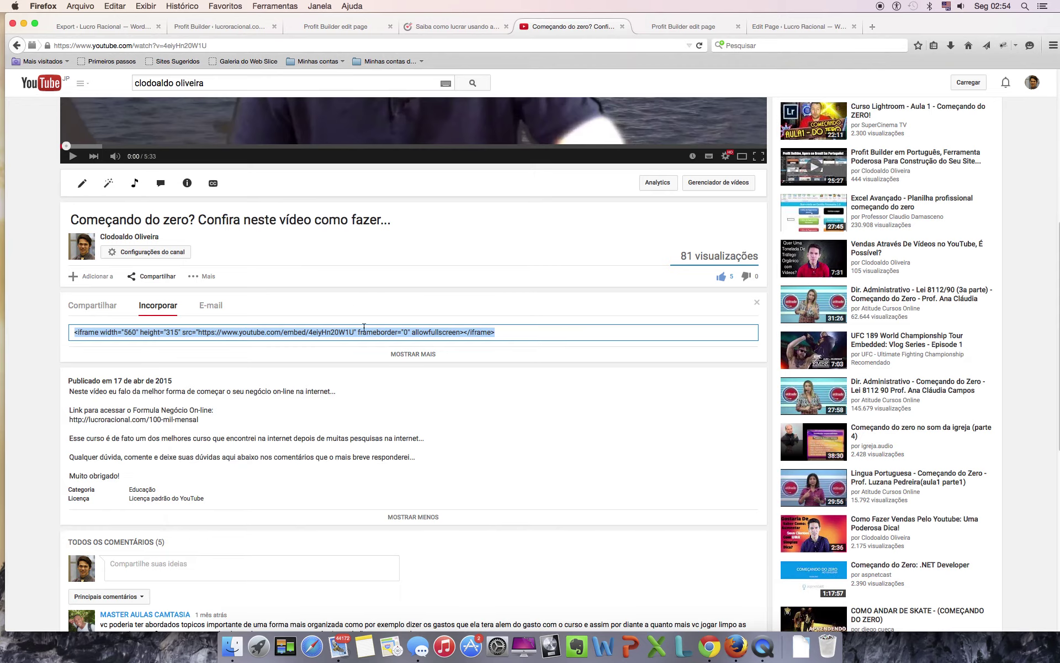
scroll(369, 336, up, 5)
scroll(369, 337, up, 2)
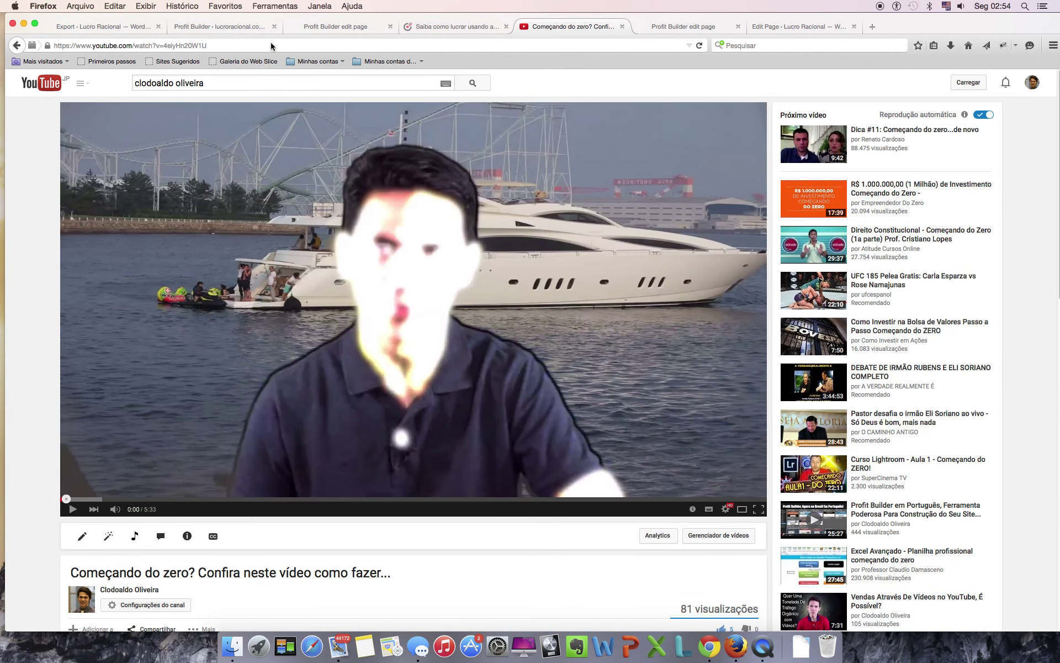
drag(208, 45, 130, 34)
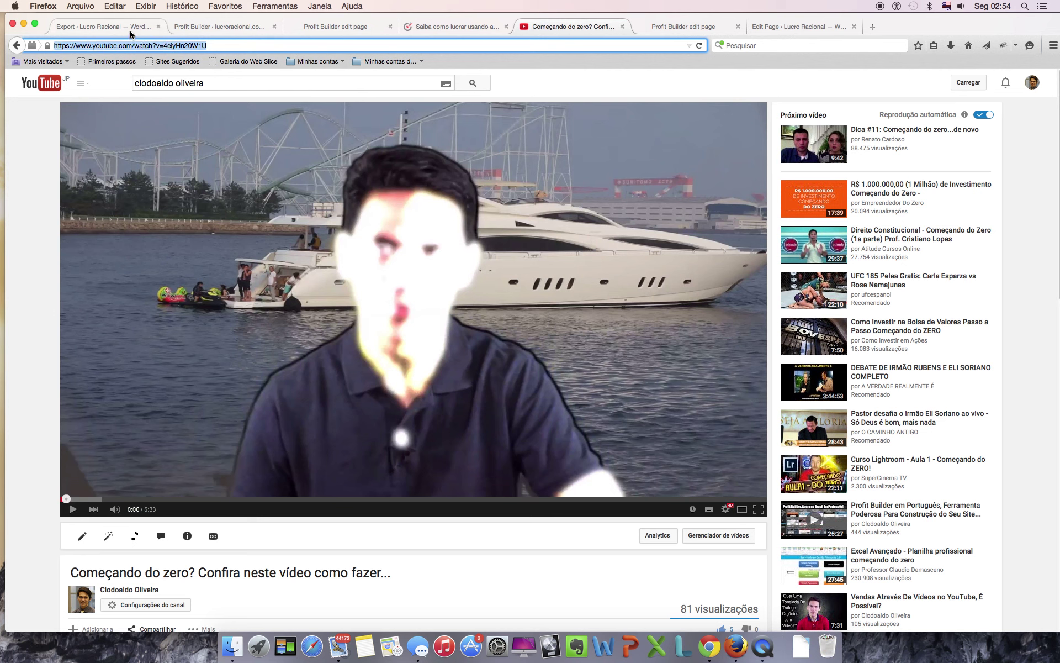
key(super+c)
click(793, 27)
click(934, 404)
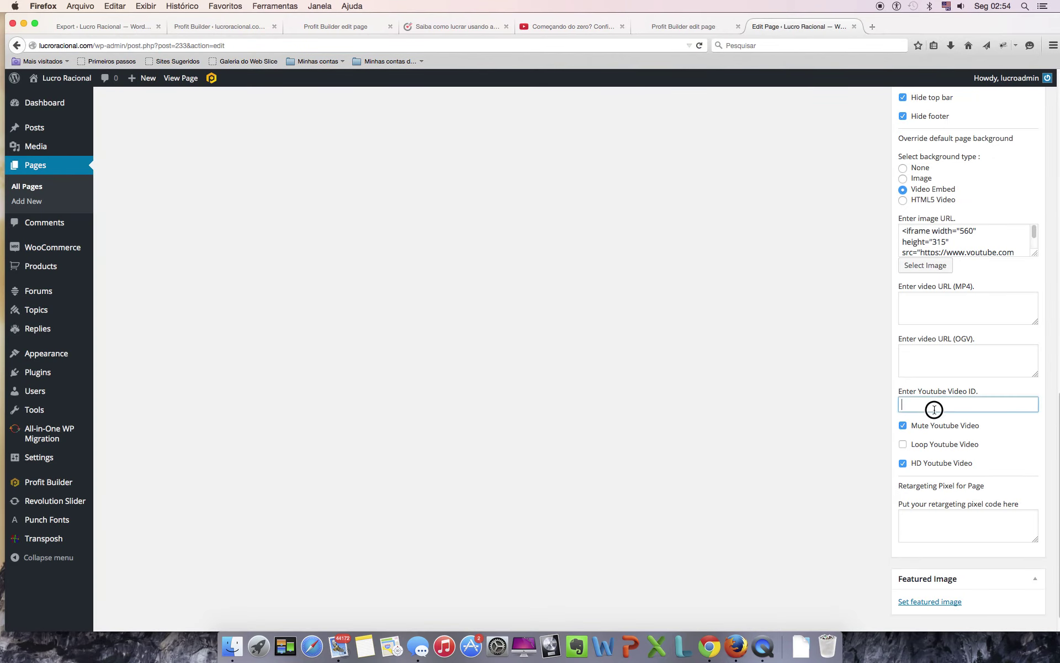
key(super+v)
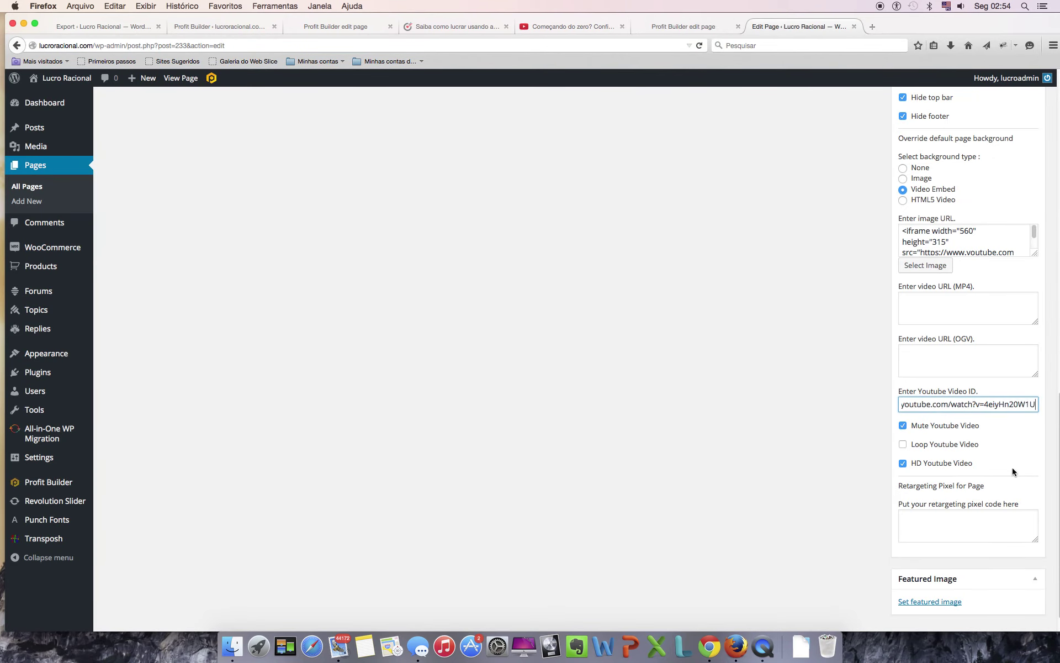
scroll(933, 547, up, 15)
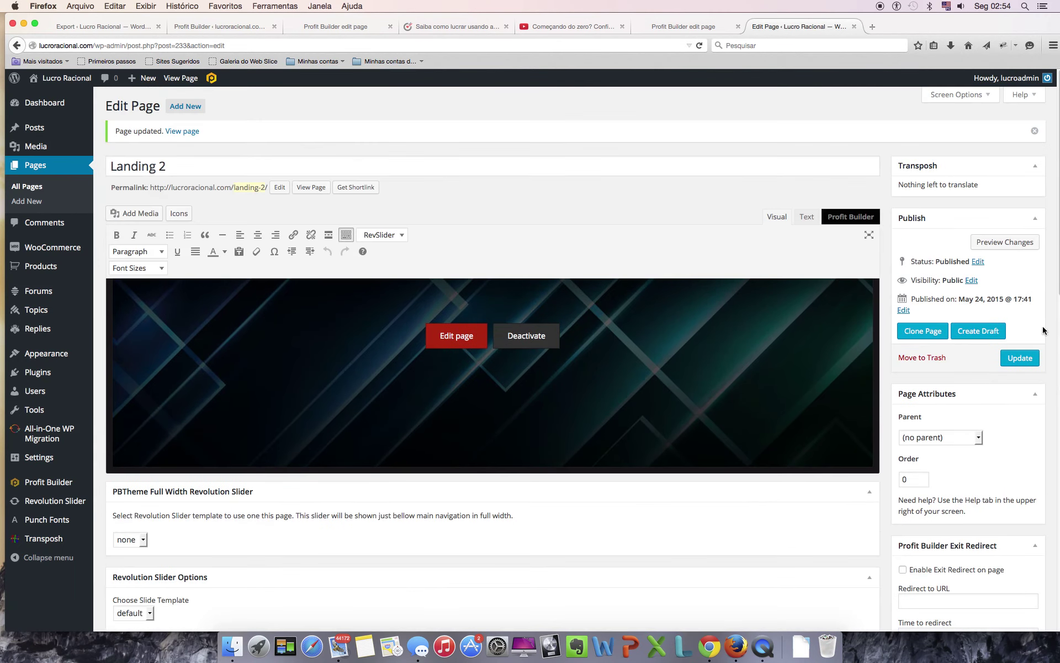
click(1020, 359)
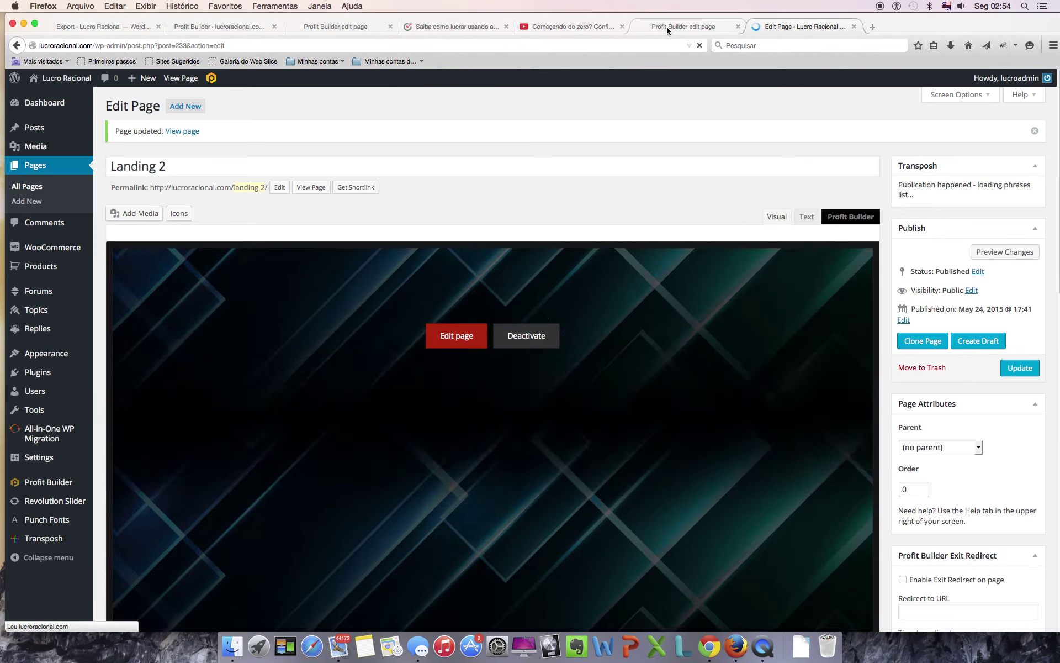
- Reload the Profit Builder editor of Landing 2 to check how the YouTube video background displays
click(667, 27)
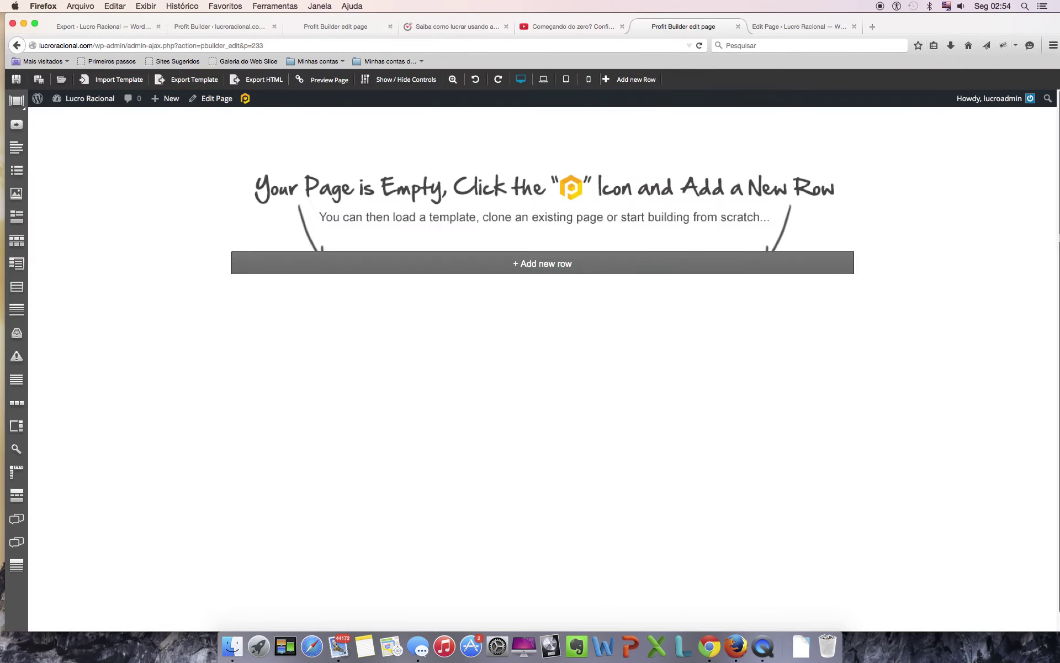
click(699, 45)
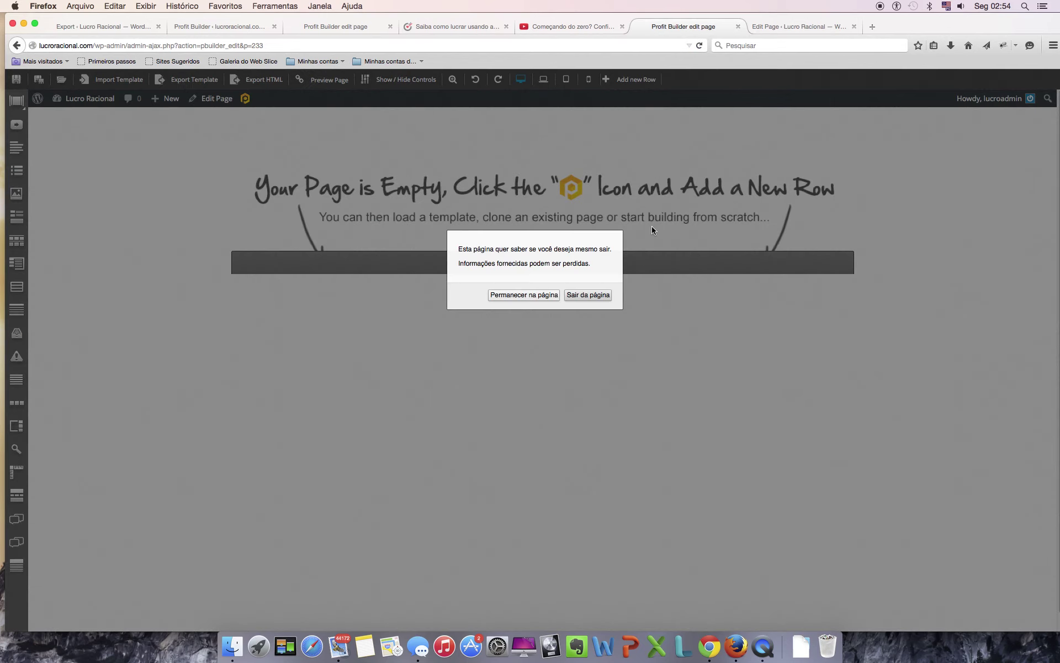
click(588, 295)
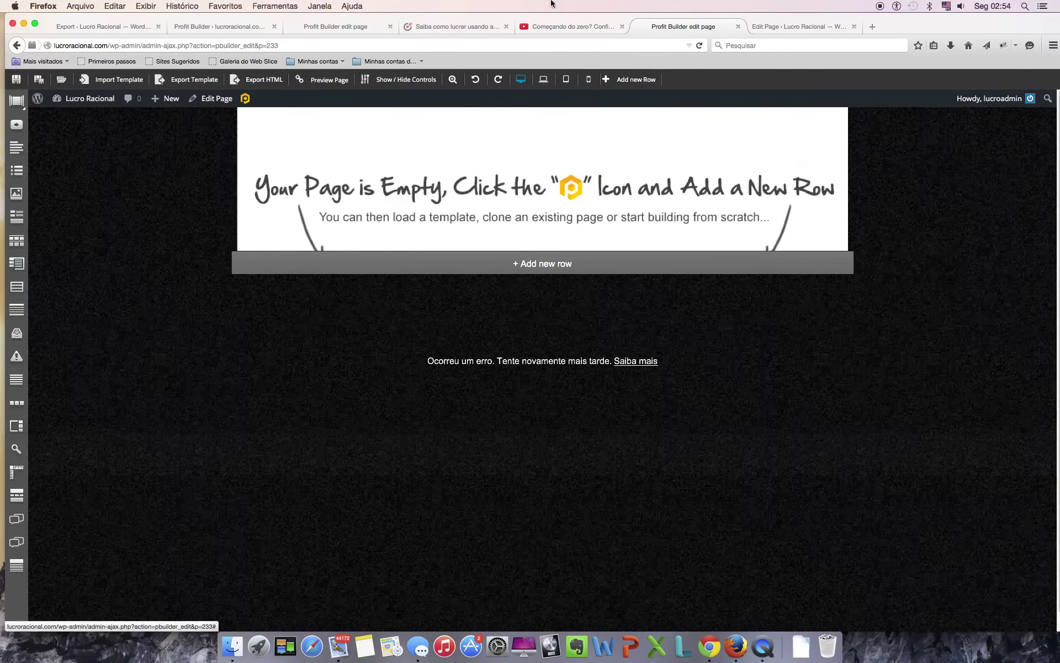
- Go back to the WordPress edit screen of Landing 2 and clear the iframe code from the background image URL
click(784, 26)
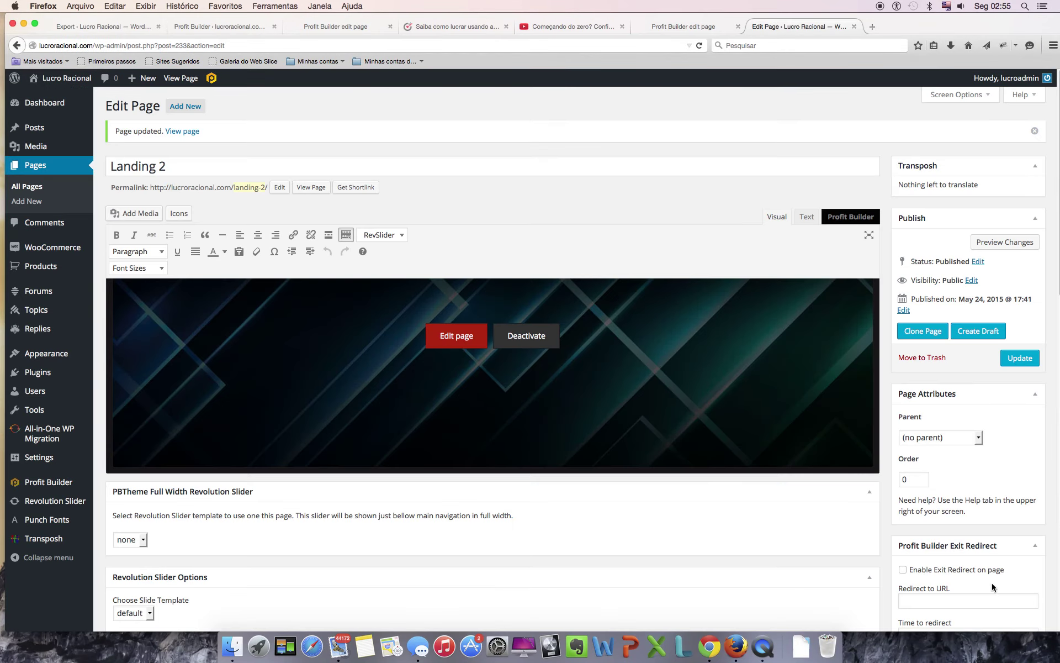
scroll(980, 581, down, 10)
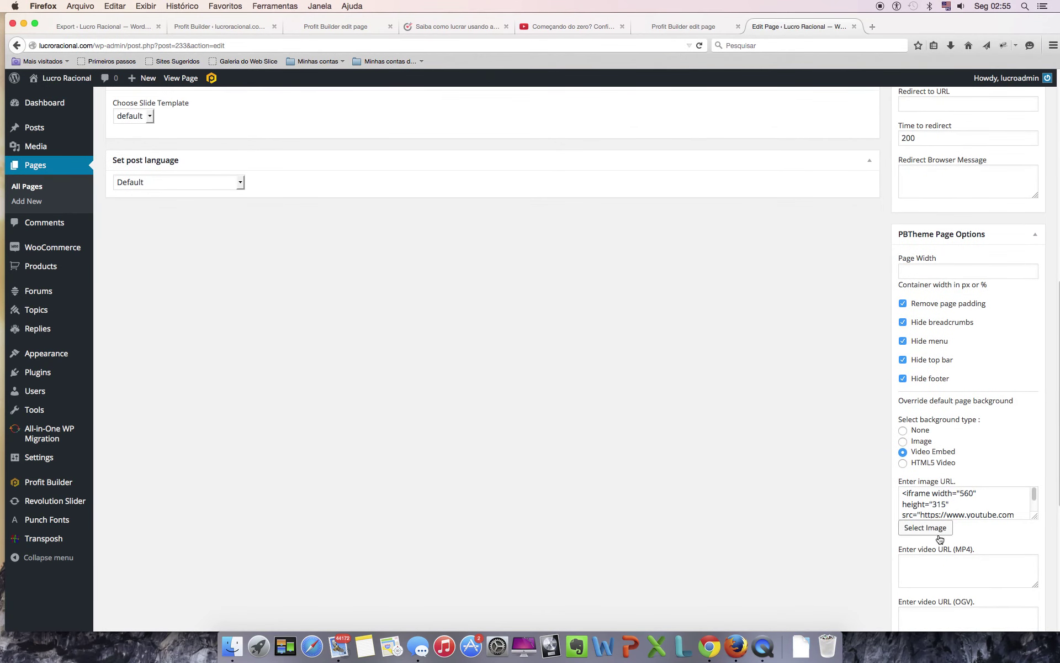
triple_click(1004, 507)
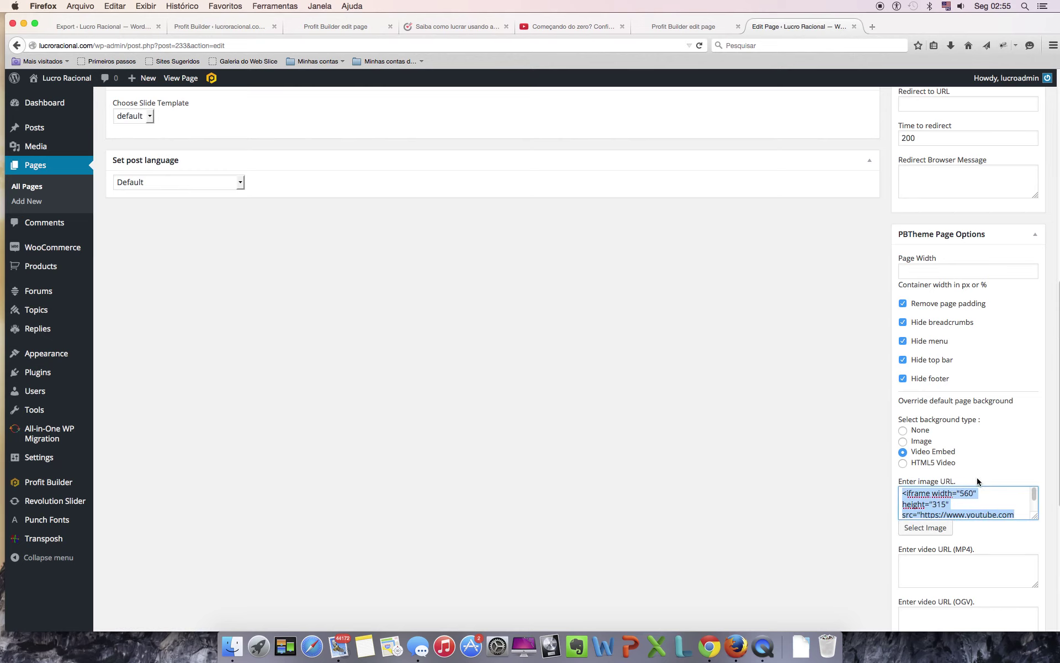
text(<iframe width="560" height="315" src="https://www.youtube.com/embed/4eiyHn20W1U" frameborder="0" allowfullscreen></iframe>)
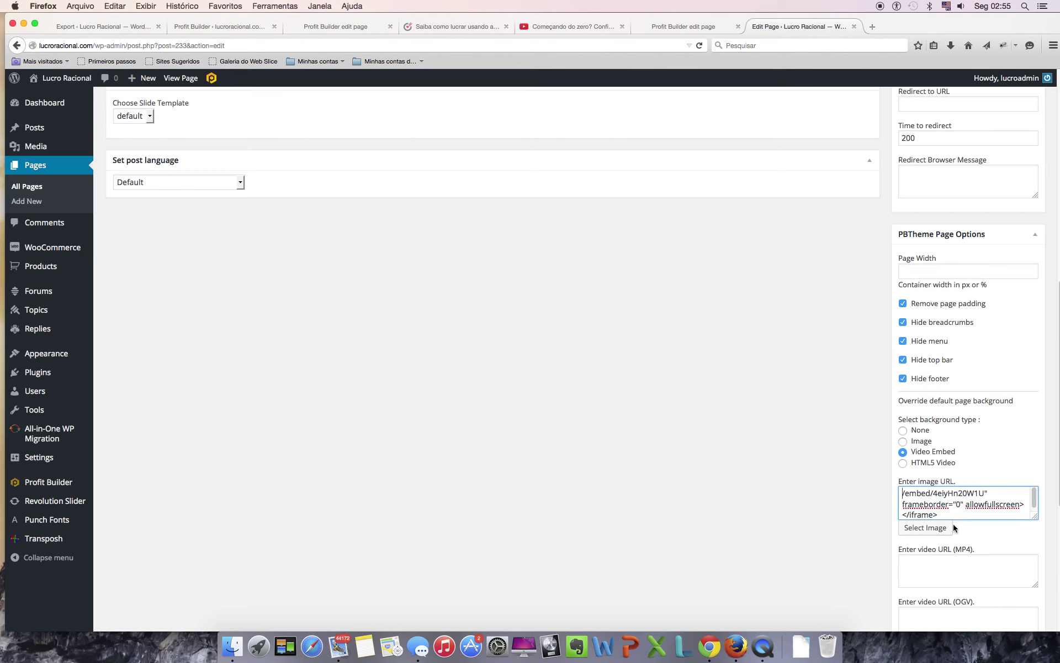
drag(939, 515, 905, 483)
key(BackSpace)
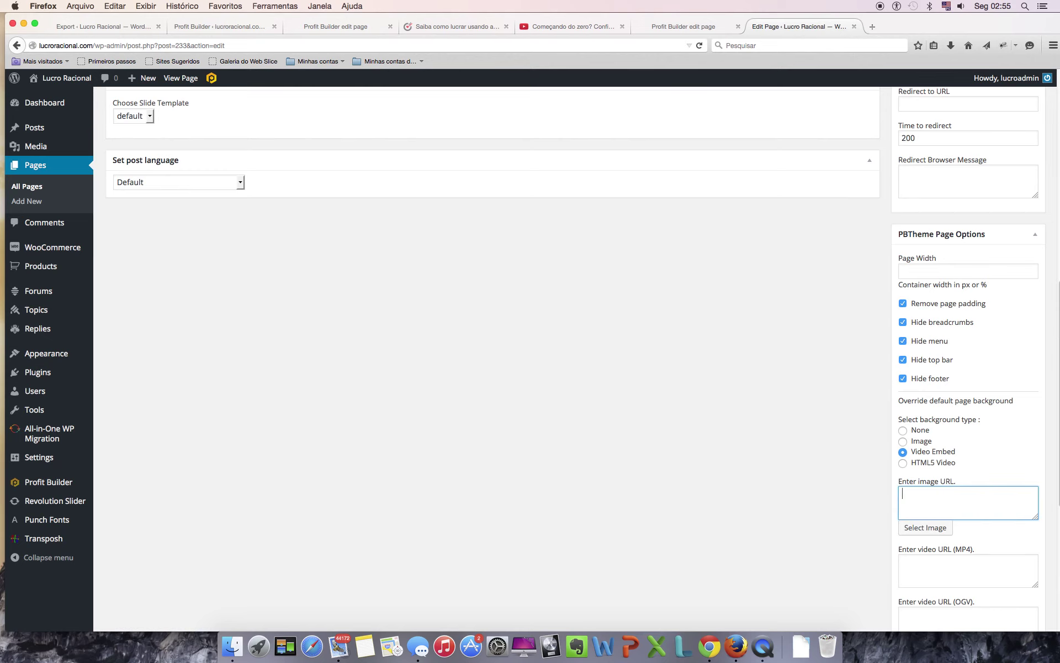
- Shorten Landing 2's Youtube Video ID to just 4eiyHn20W1U and update the page
scroll(1021, 497, down, 5)
scroll(1005, 497, down, 2)
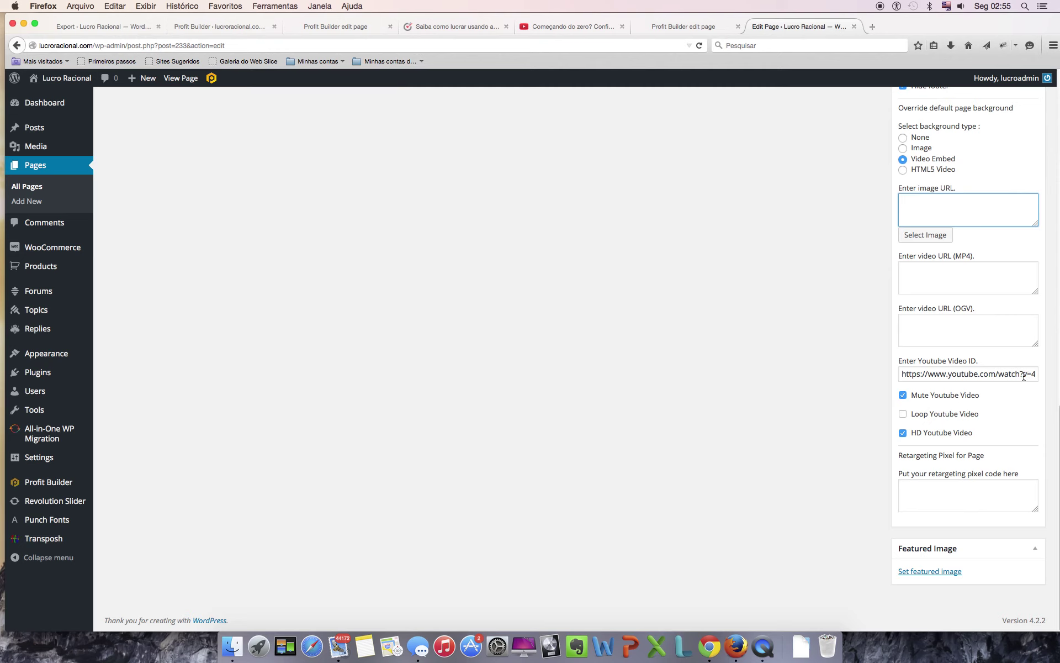
drag(1029, 374, 882, 367)
key(BackSpace)
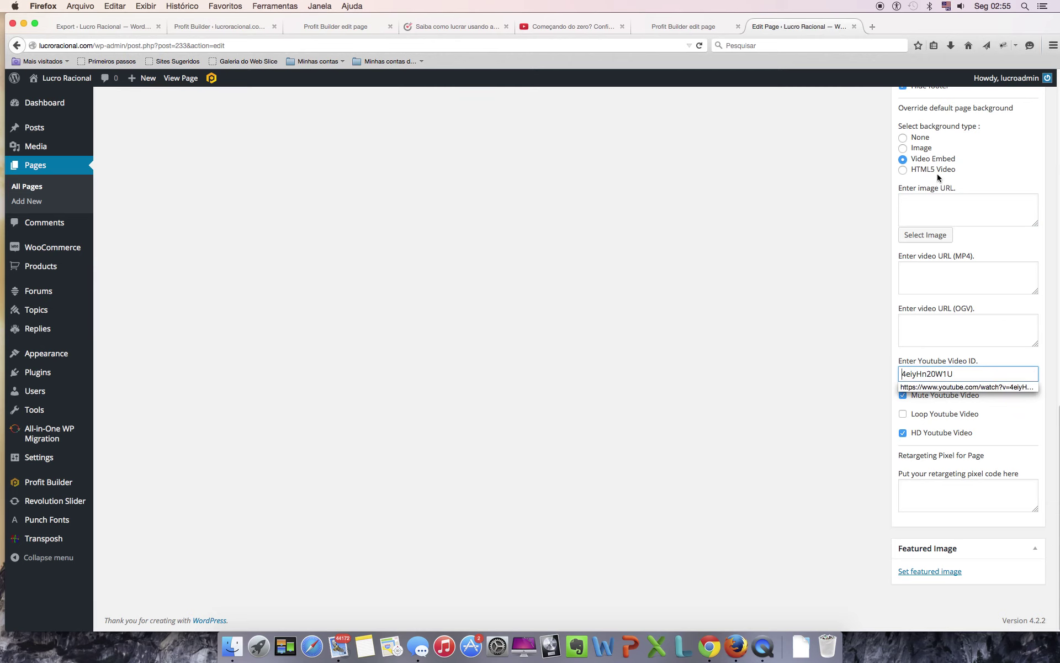
scroll(971, 225, up, 10)
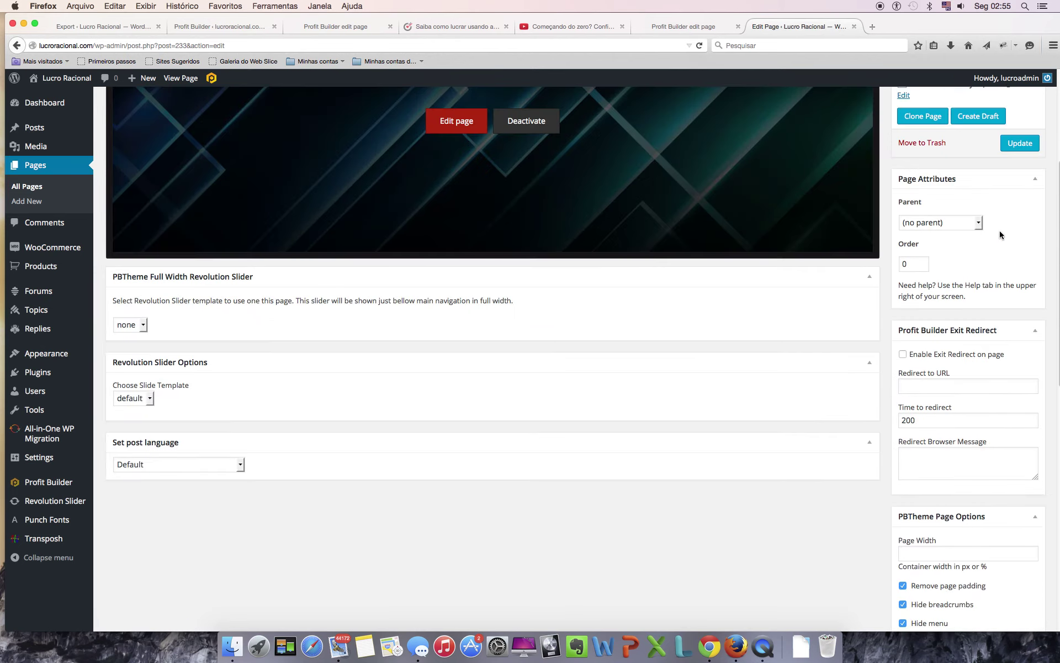
click(1009, 148)
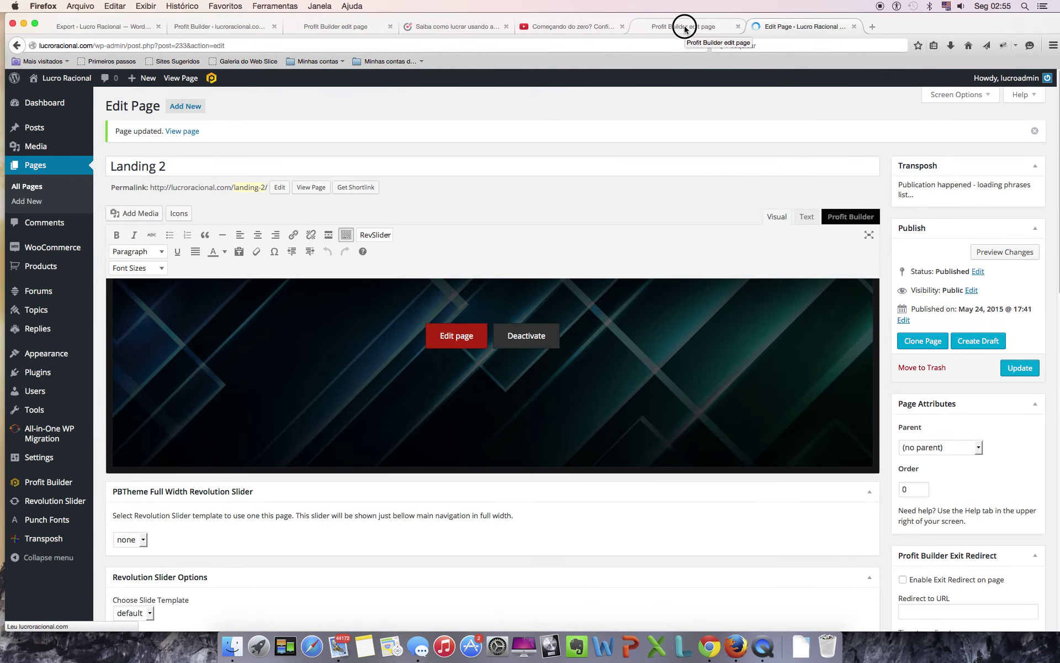
- Reload Landing 2 in the Profit Builder editor and load the Squeeze Page - Modern template
click(685, 26)
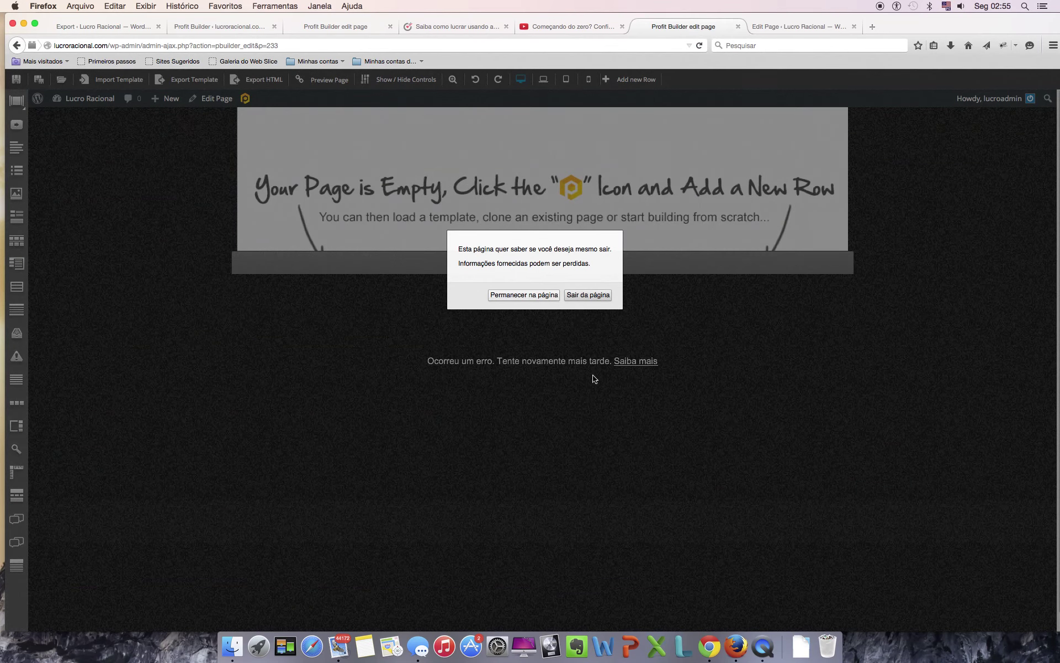
click(580, 298)
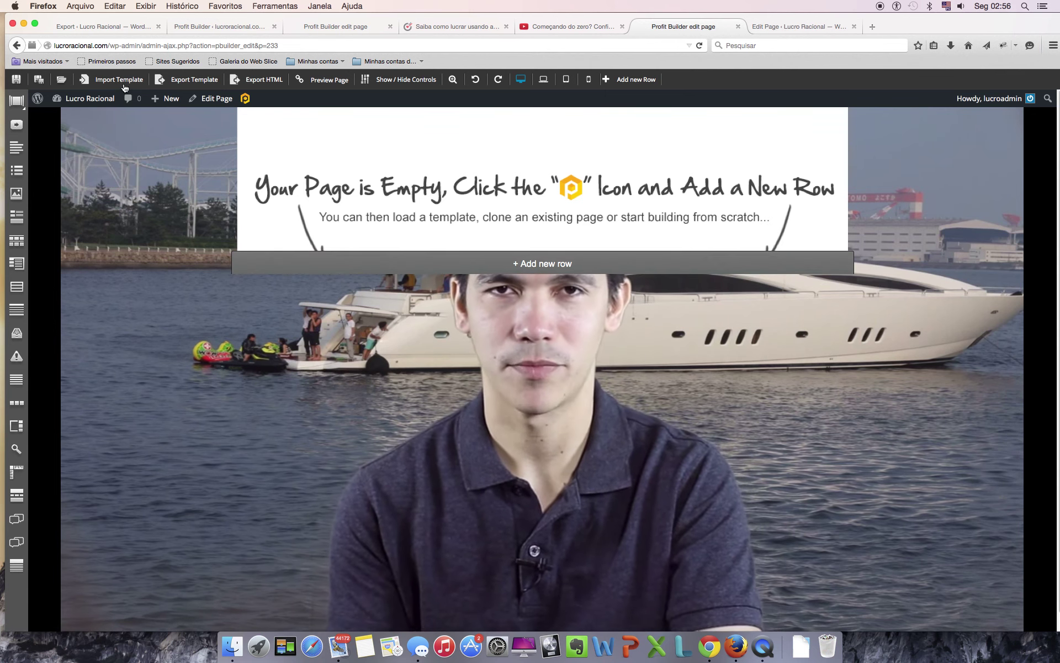
click(61, 79)
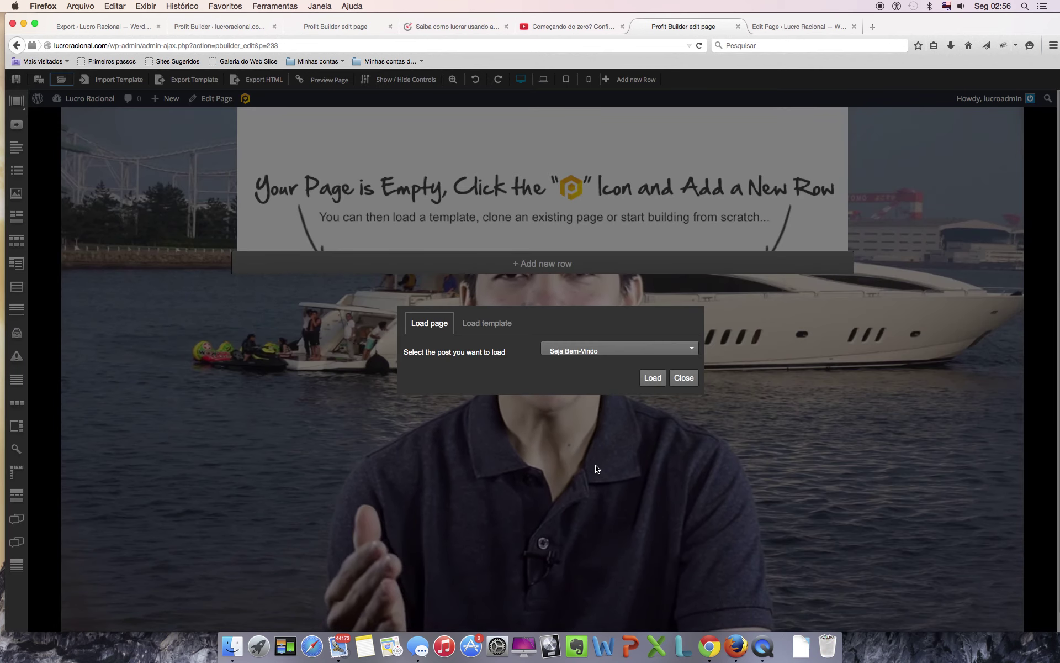
click(502, 329)
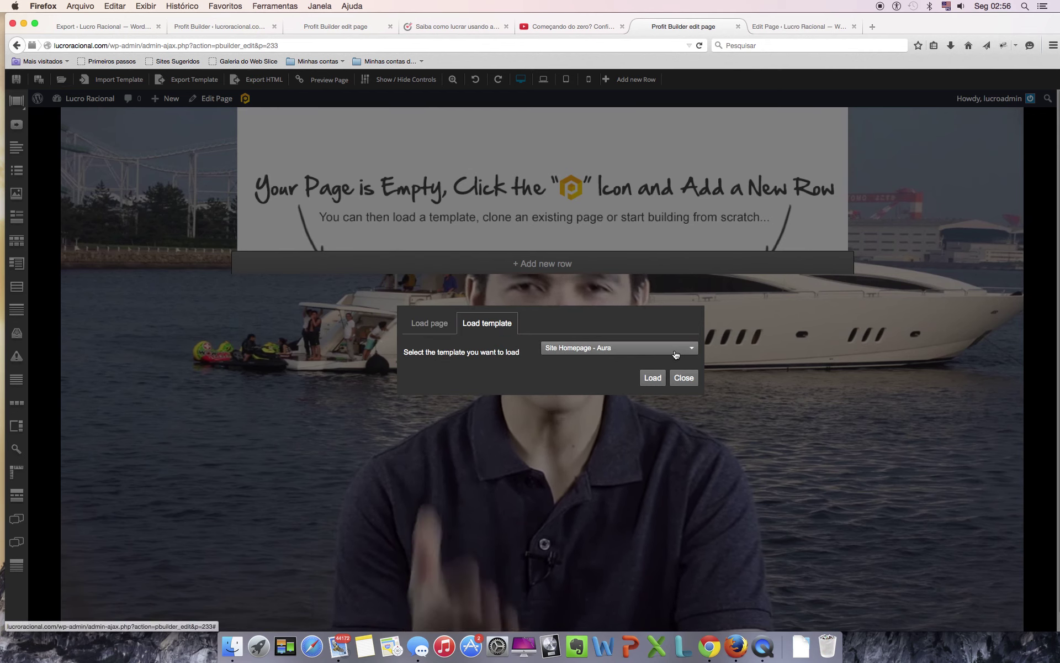
click(657, 348)
scroll(584, 435, down, 2)
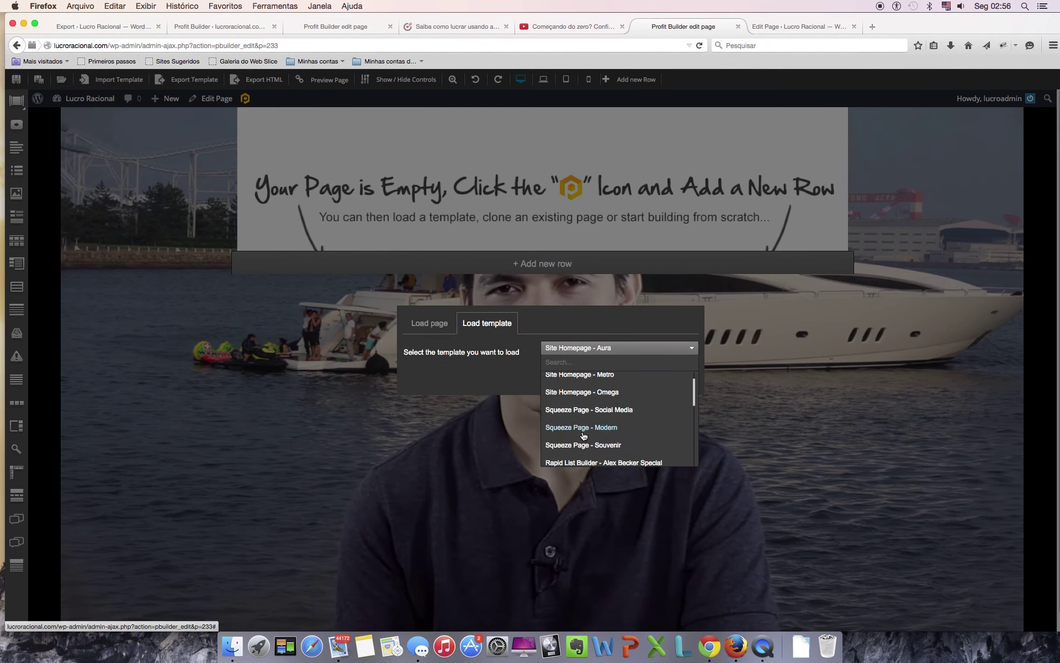
click(593, 436)
click(652, 378)
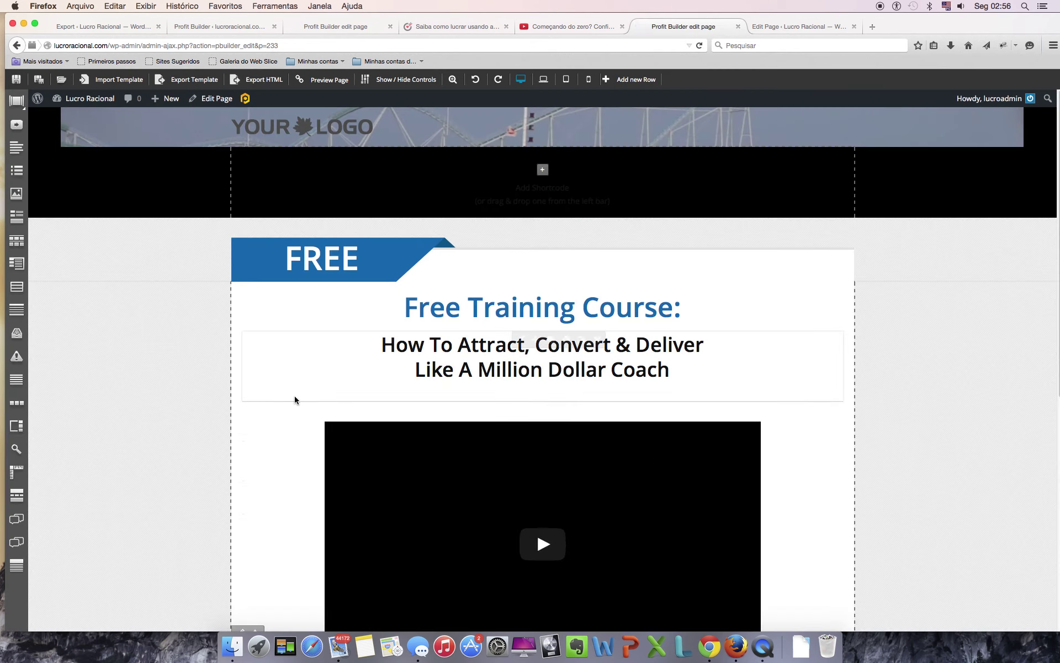
- Delete the FREE banner row and the Free Training Course row with its video from the loaded template
scroll(362, 435, down, 3)
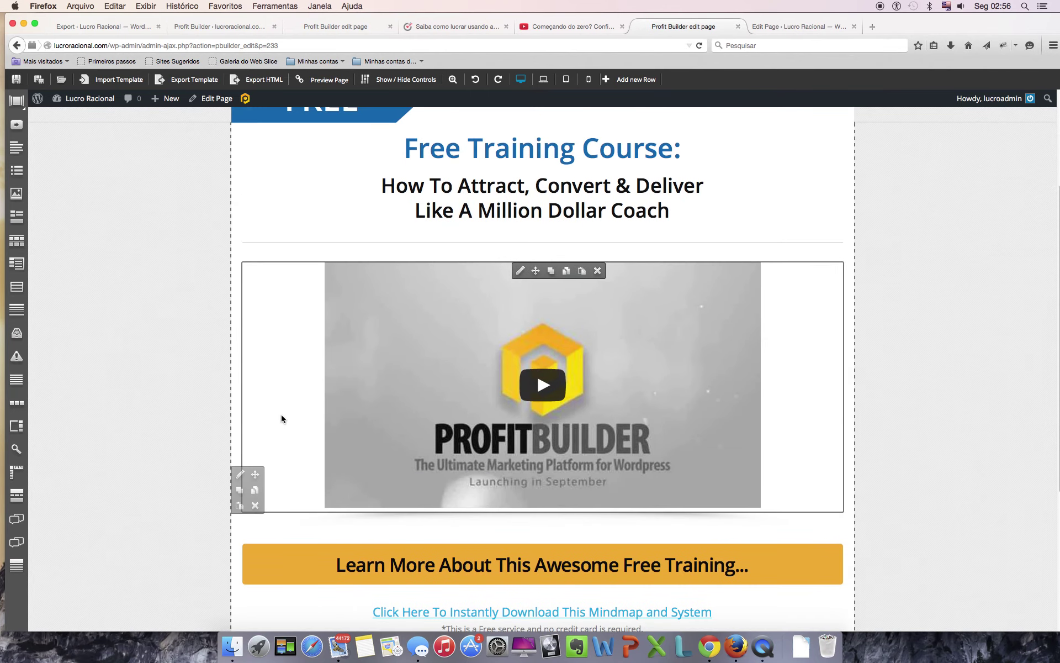
scroll(282, 417, up, 3)
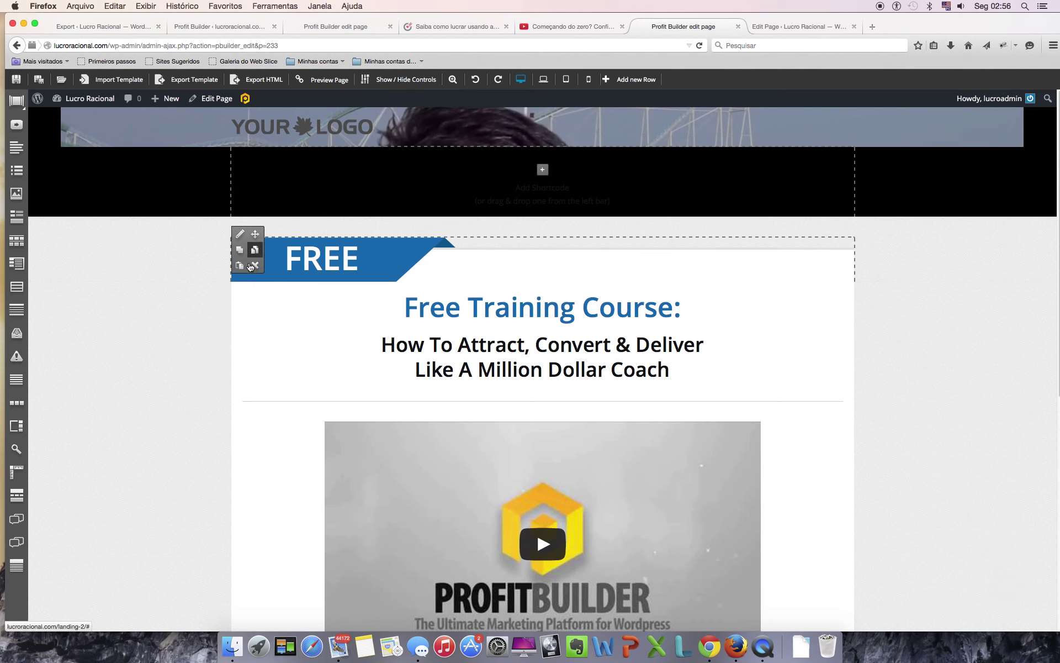
click(255, 266)
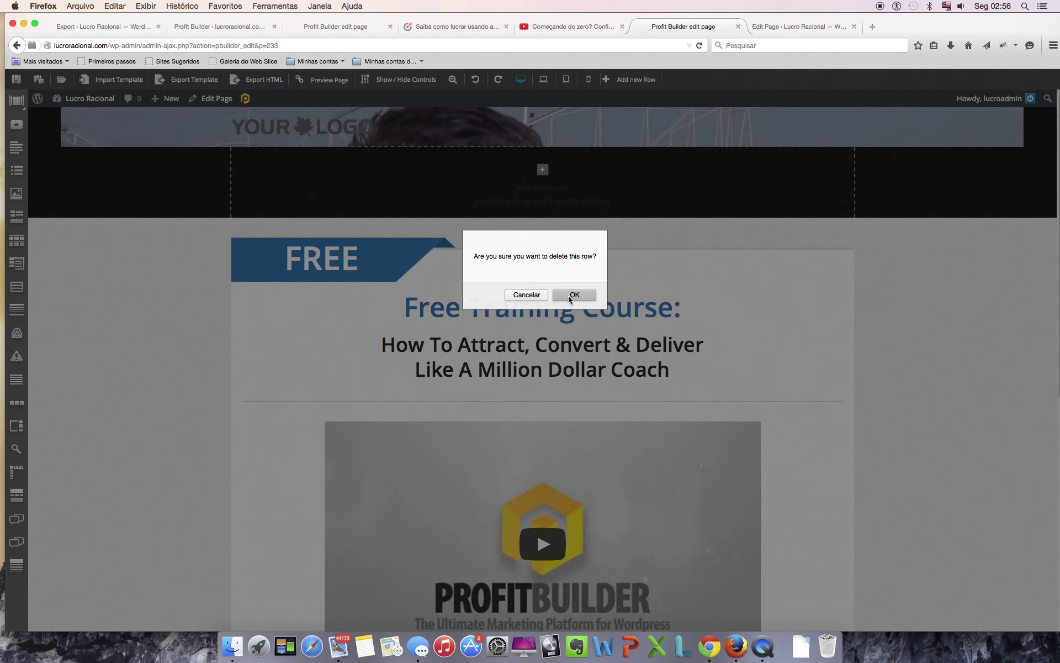
key(Return)
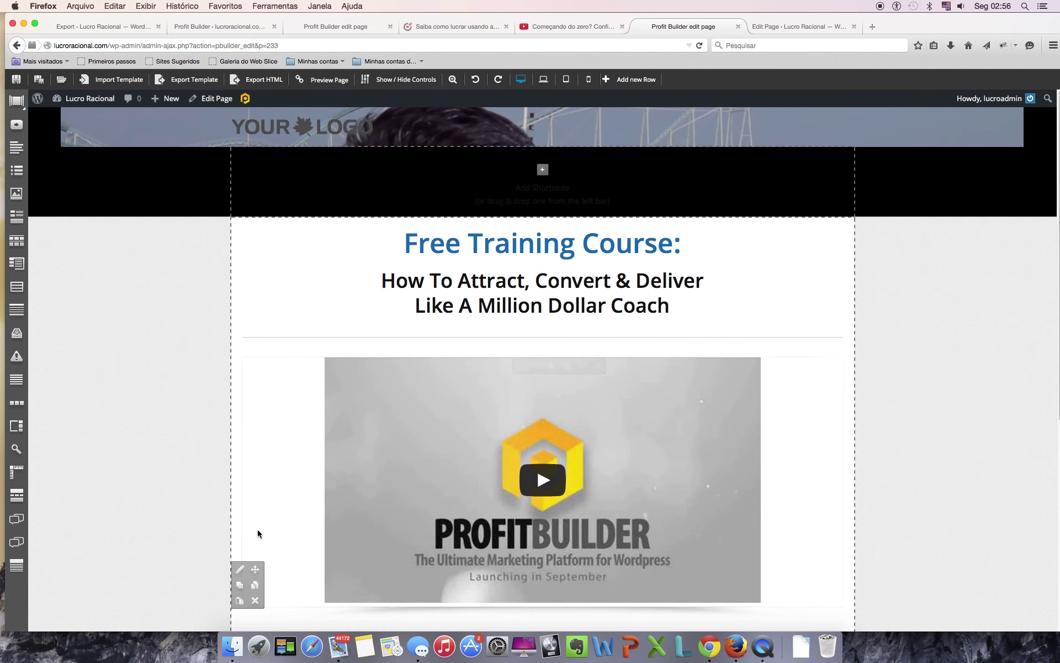
click(256, 600)
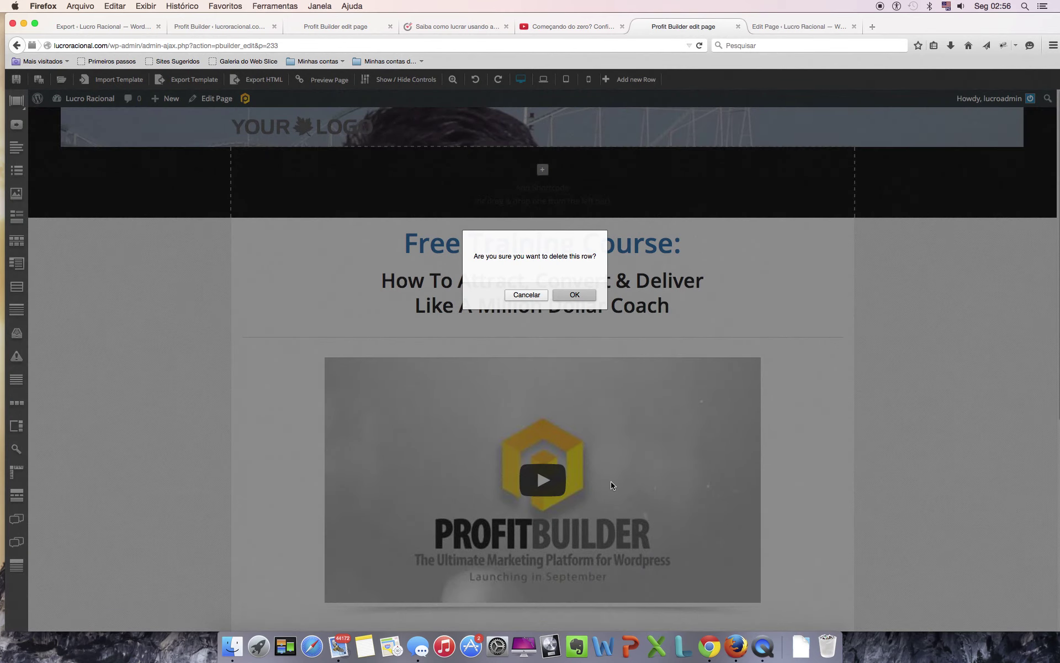
key(Return)
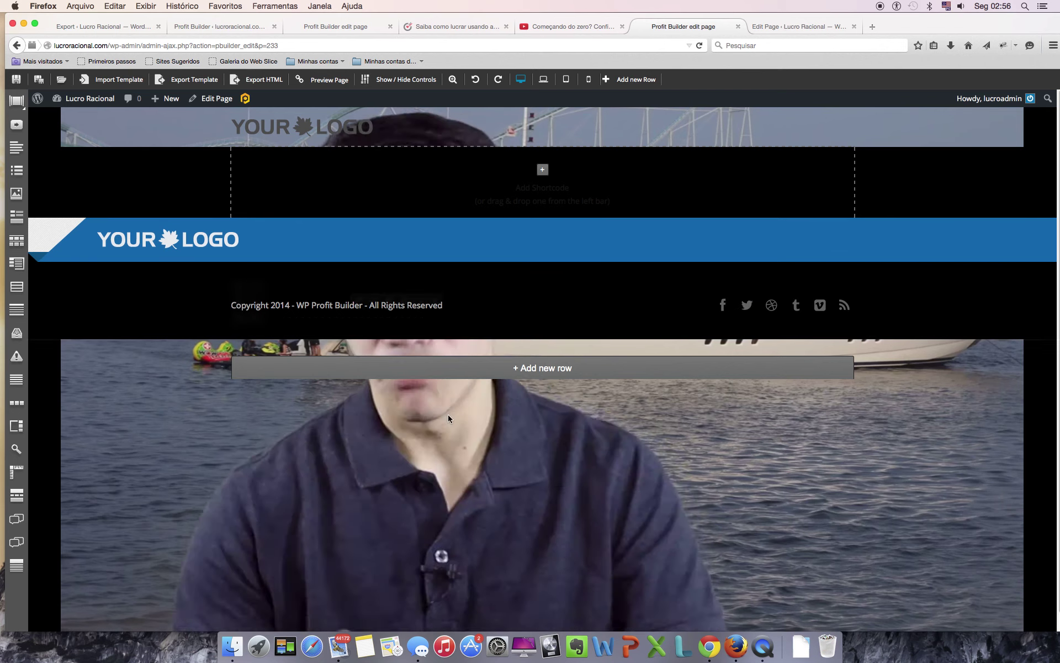
- Add a single-column row at the end of the page and insert an Optin form from the Advanced shortcode group
click(489, 368)
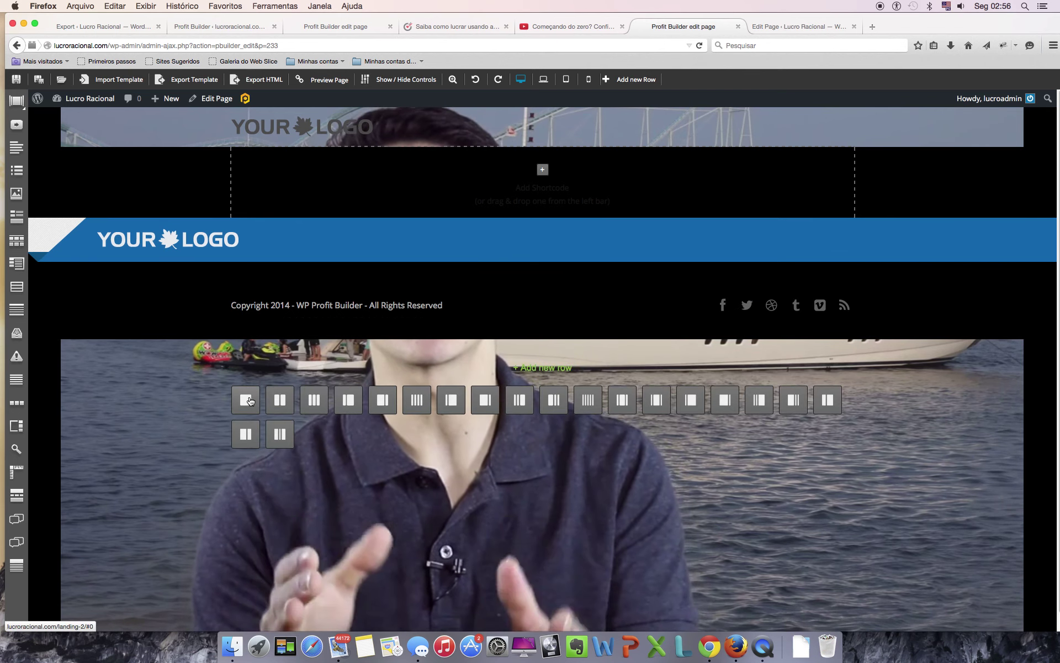
click(247, 400)
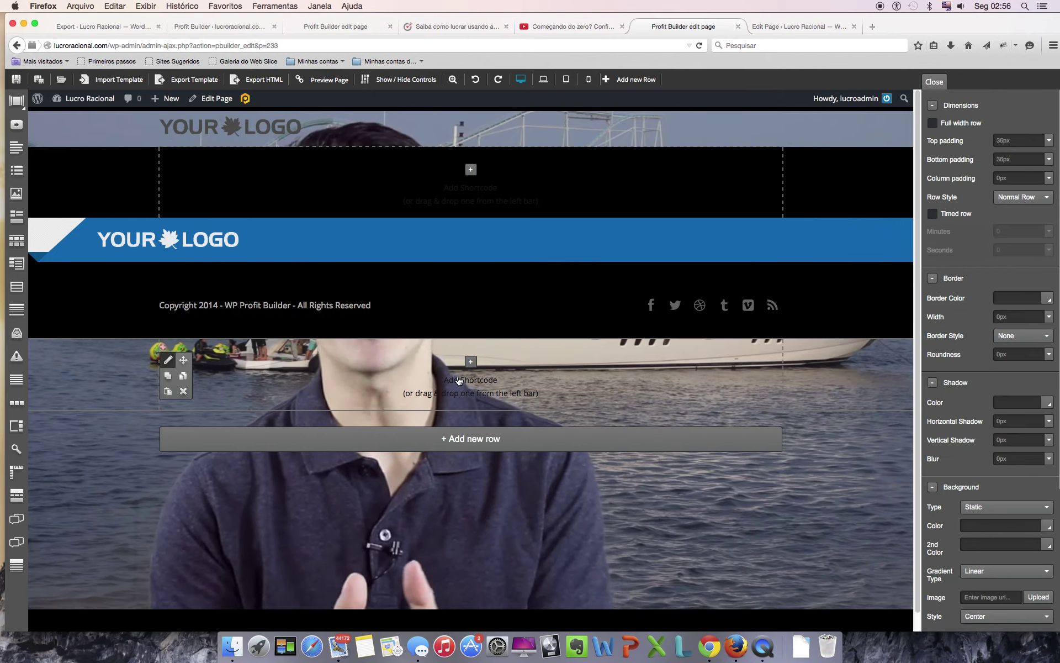
click(471, 362)
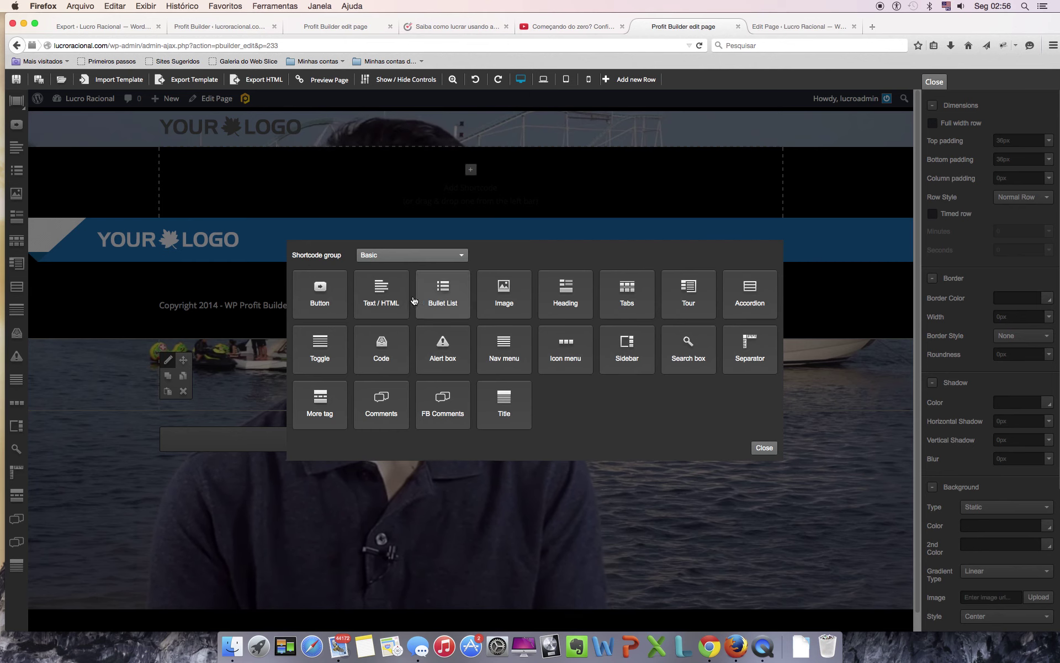
click(454, 257)
click(437, 256)
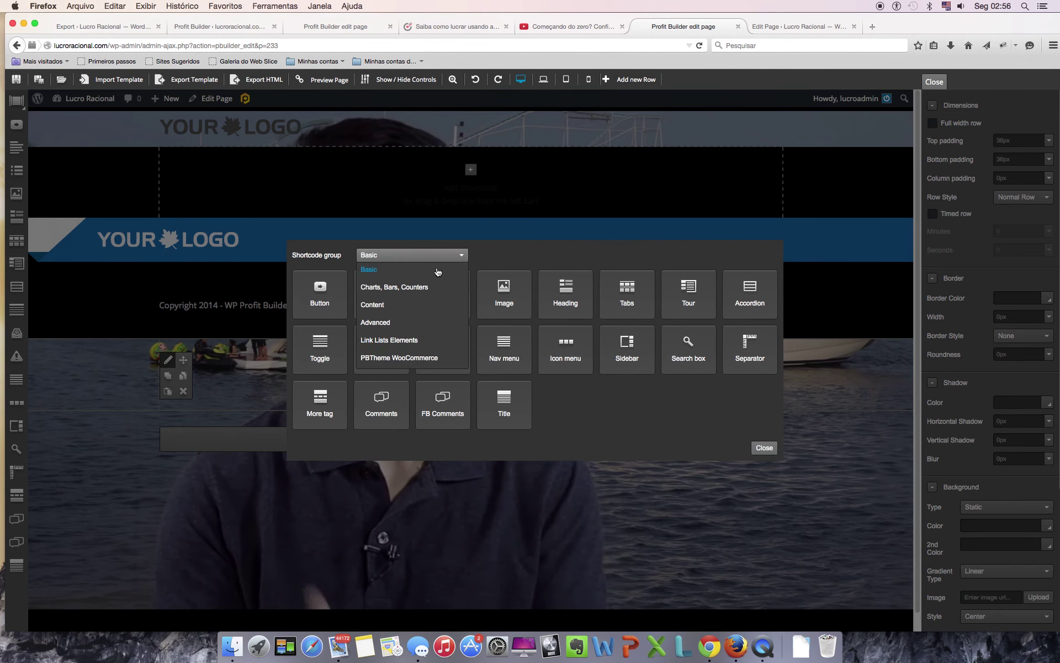
click(379, 325)
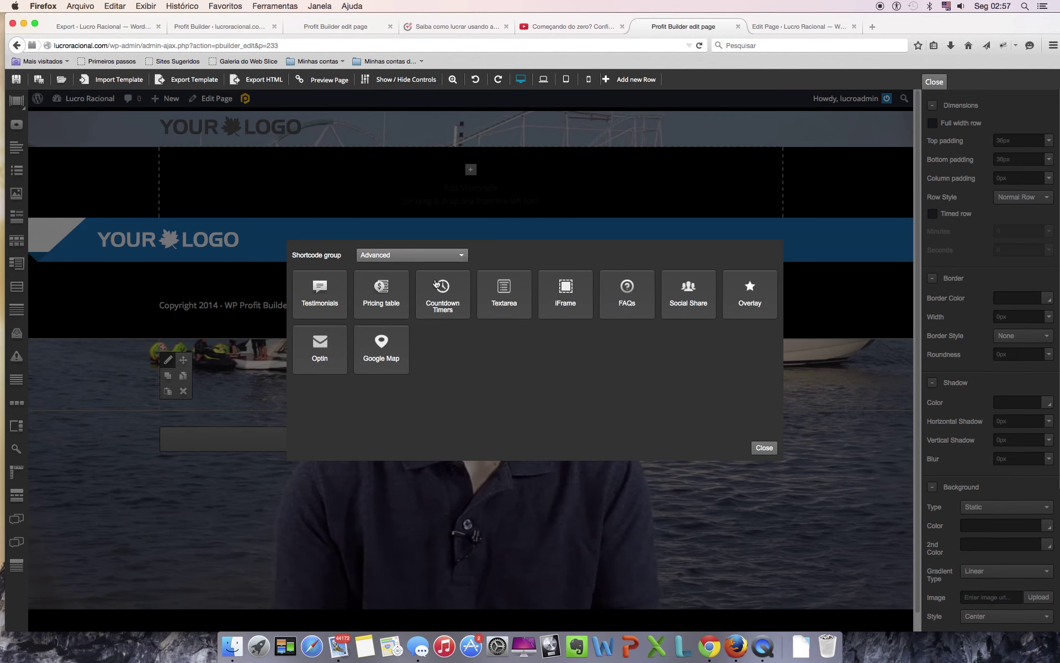
click(325, 349)
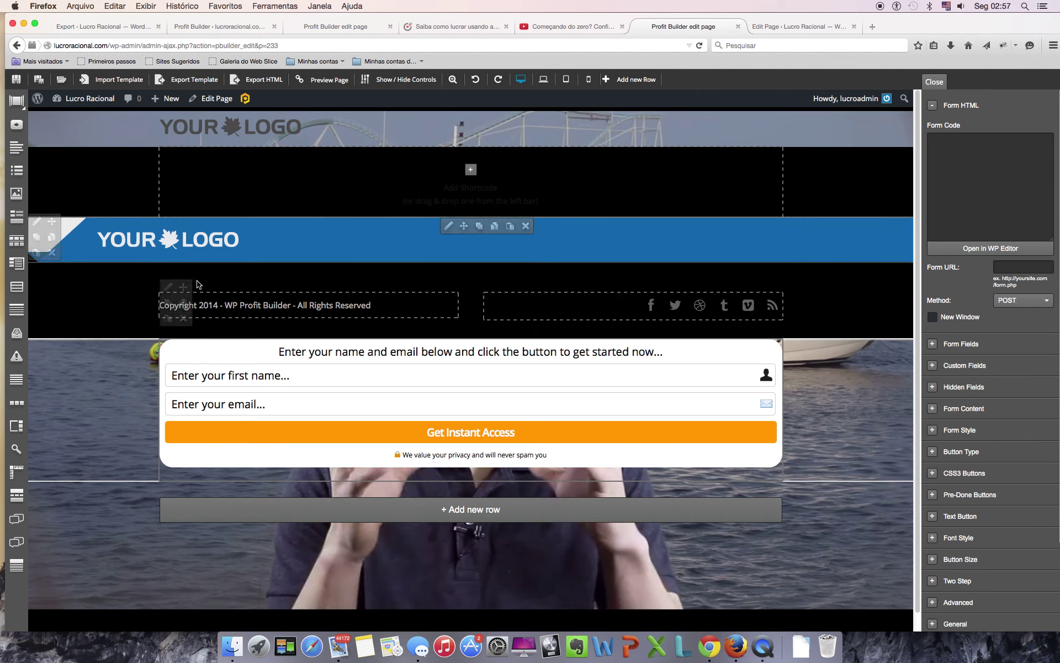
- Move the copyright row below the optin form and delete the empty black row above the blue logo banner
drag(184, 293, 193, 480)
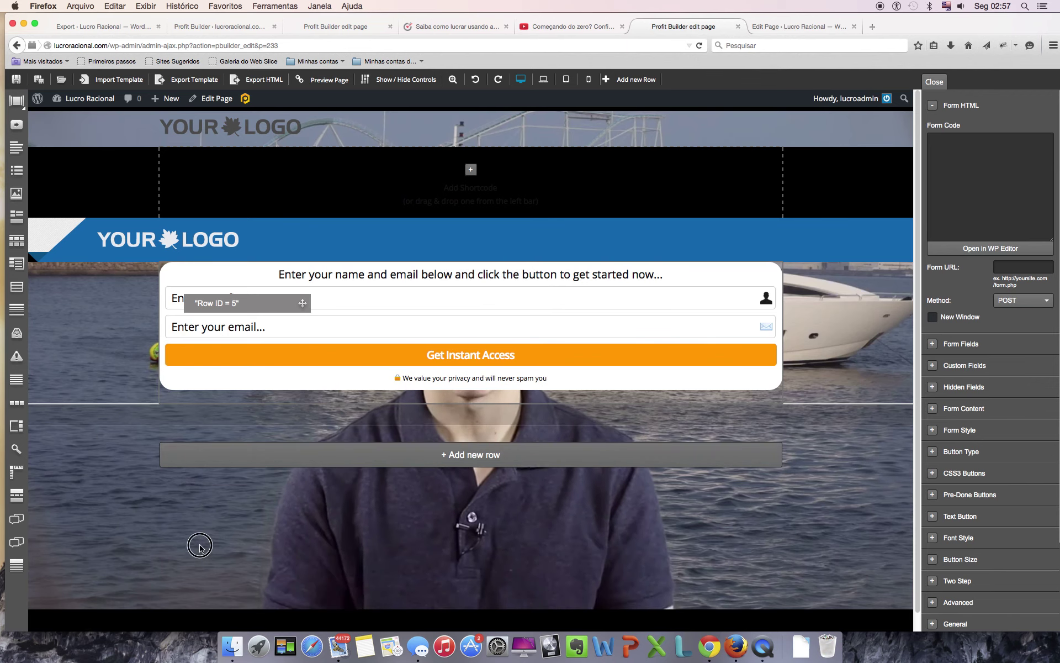
drag(187, 522, 187, 513)
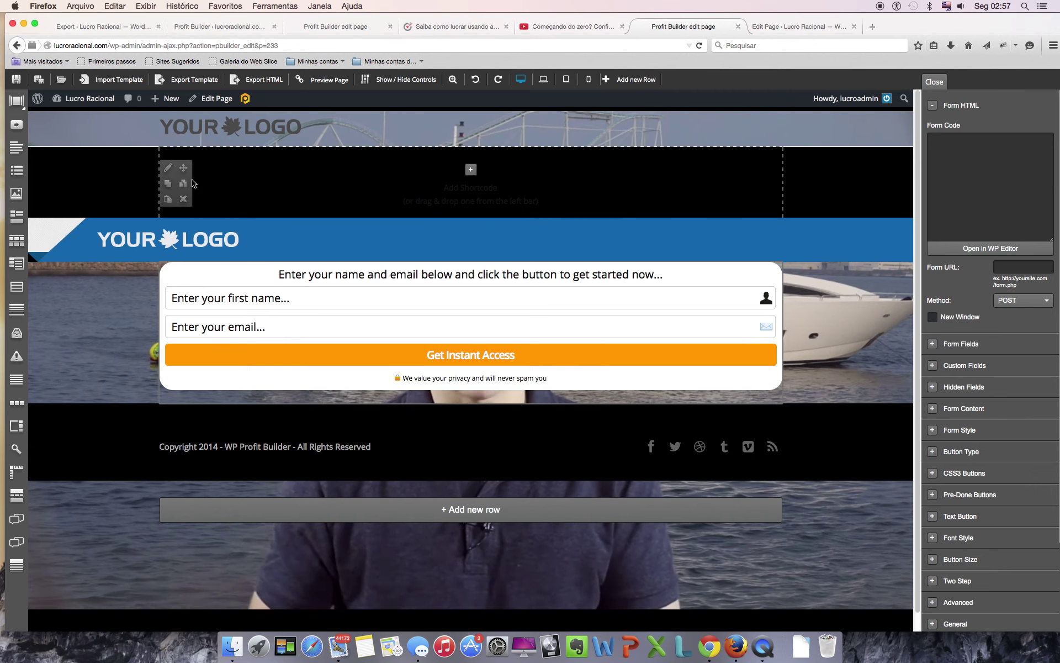
click(184, 197)
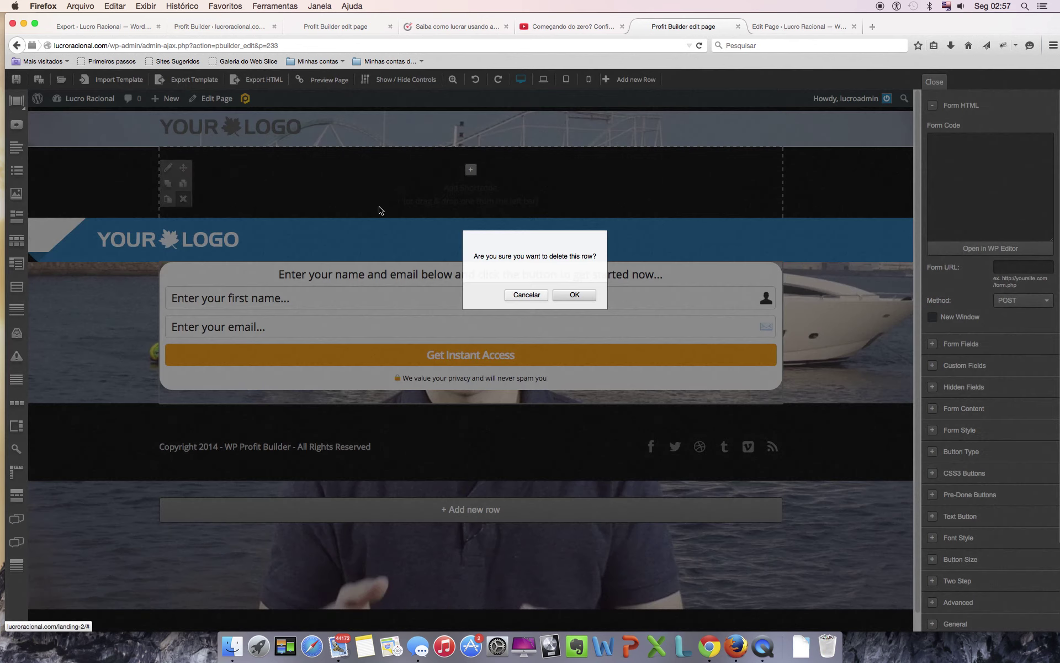
click(575, 294)
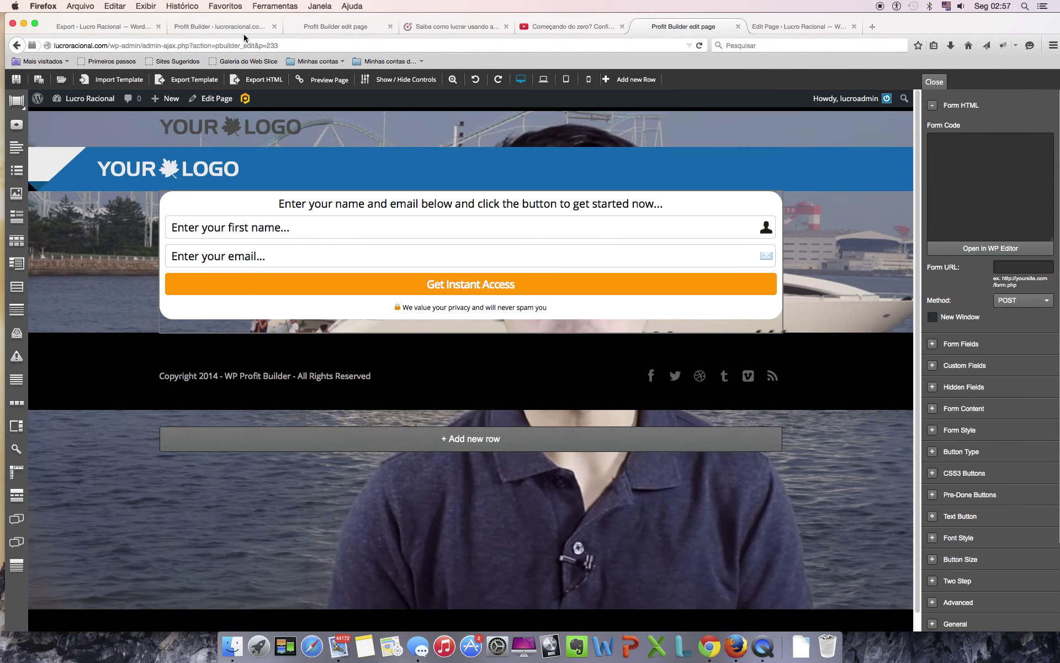
- Switch to the mobivideos site's Profit Builder templates page and look through the available page templates by category
click(221, 26)
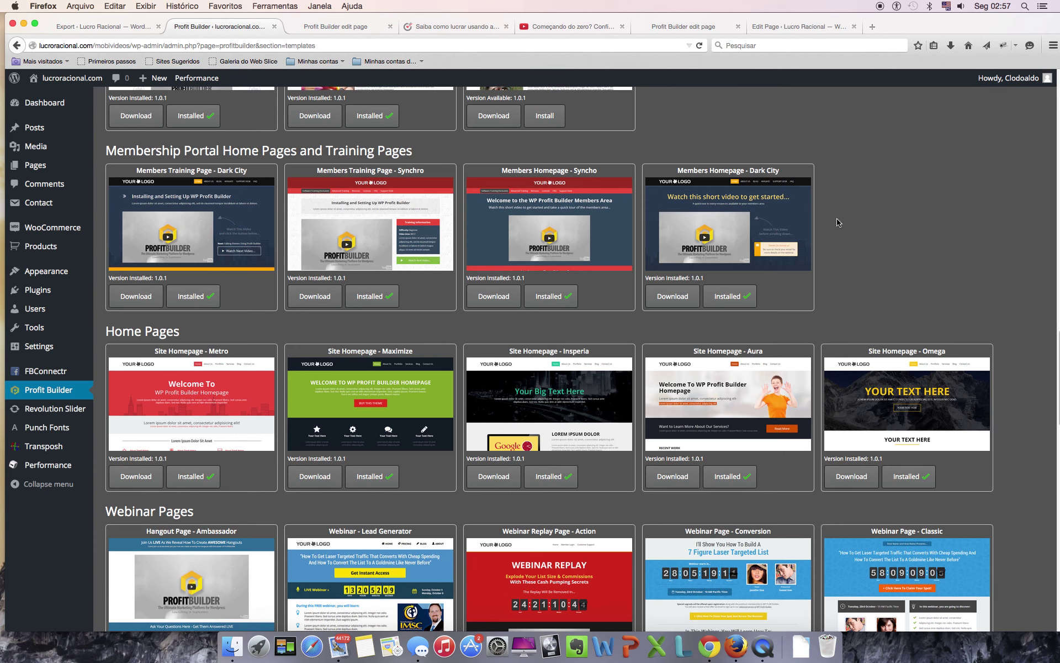
scroll(558, 298, up, 20)
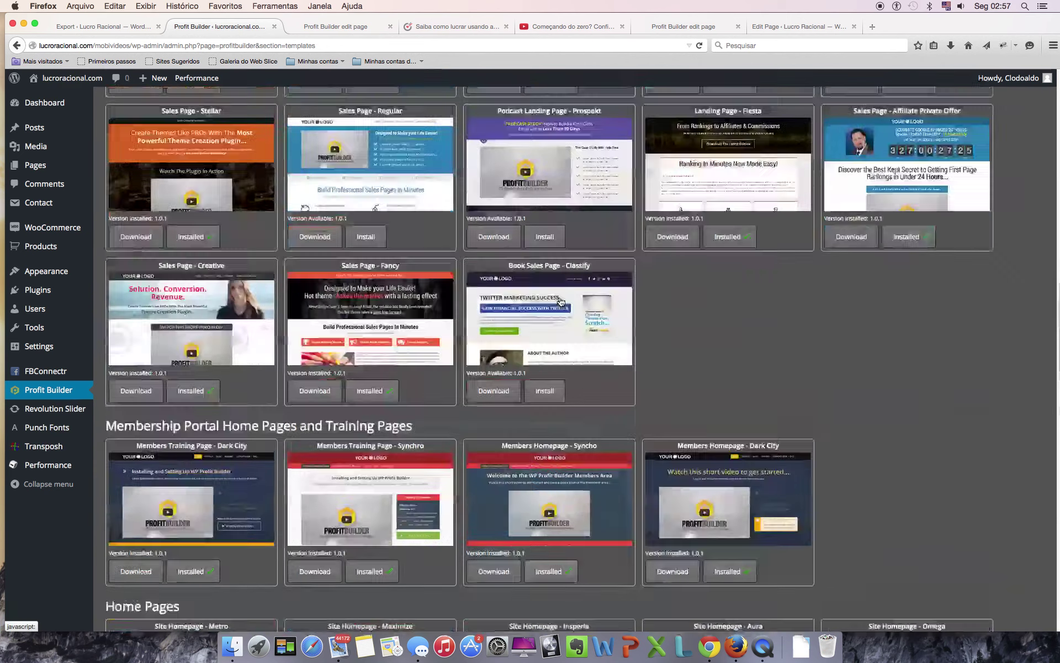
scroll(560, 302, down, 15)
scroll(560, 301, down, 6)
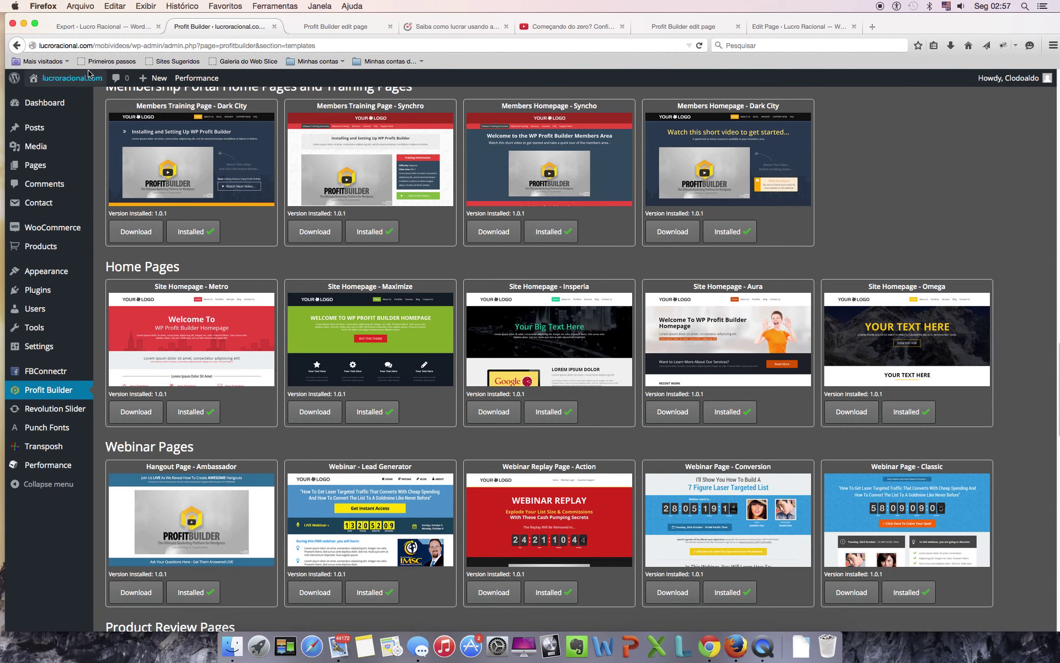
click(84, 28)
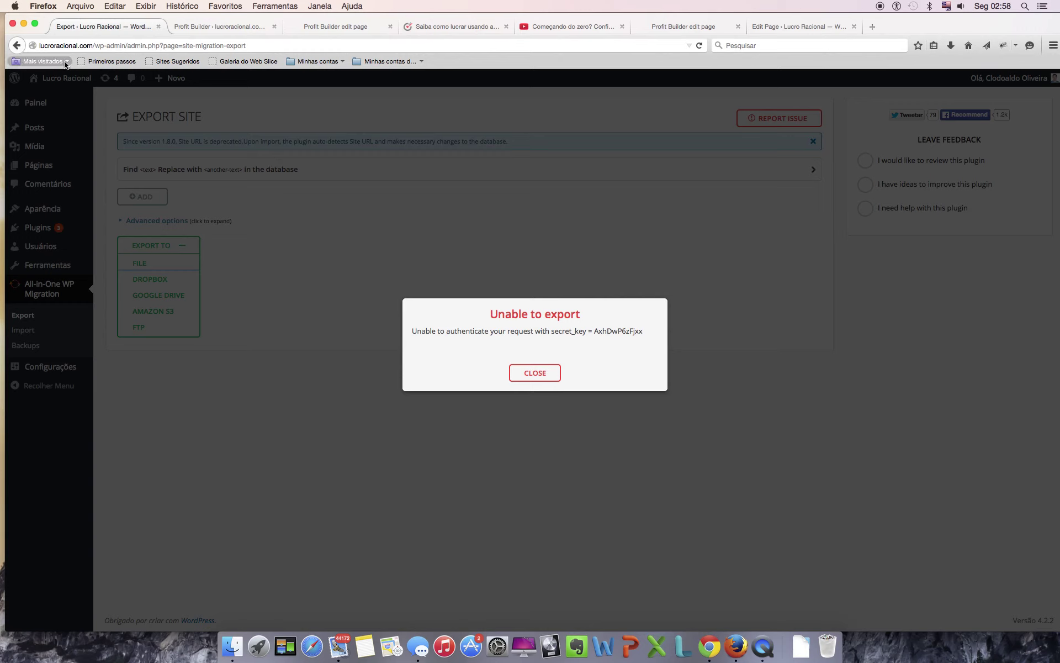
click(210, 26)
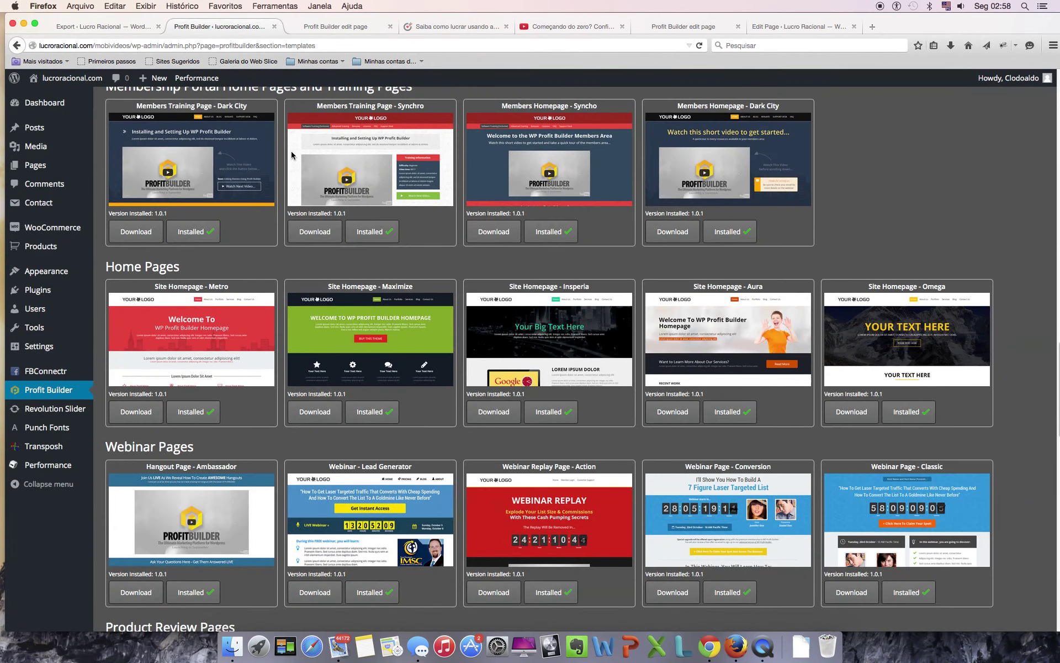